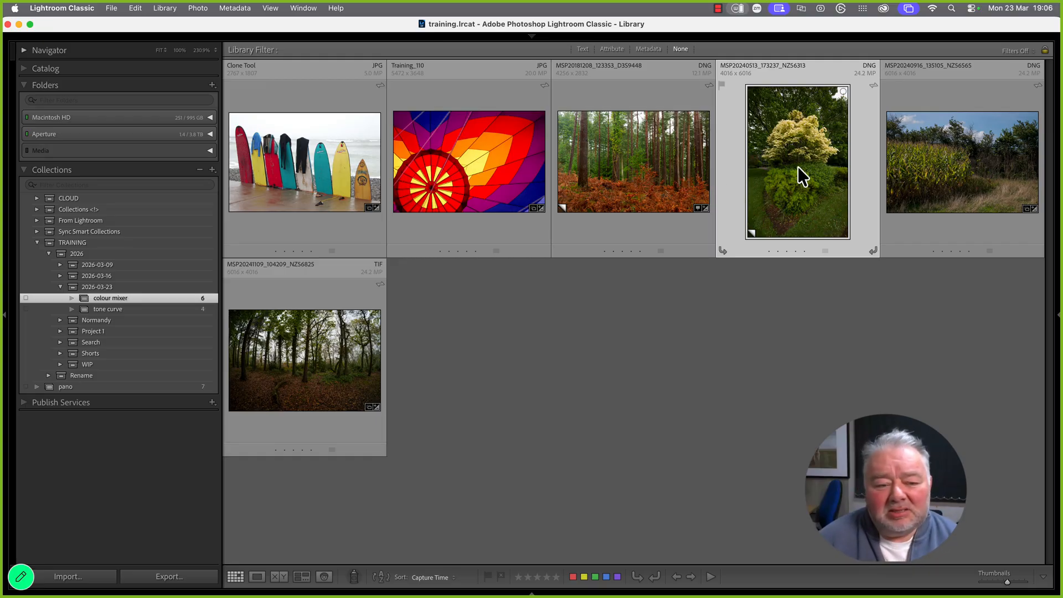
Browse the tone curve and colour mixer collections, selecting the flowering tree and fern forest photos
click(127, 310)
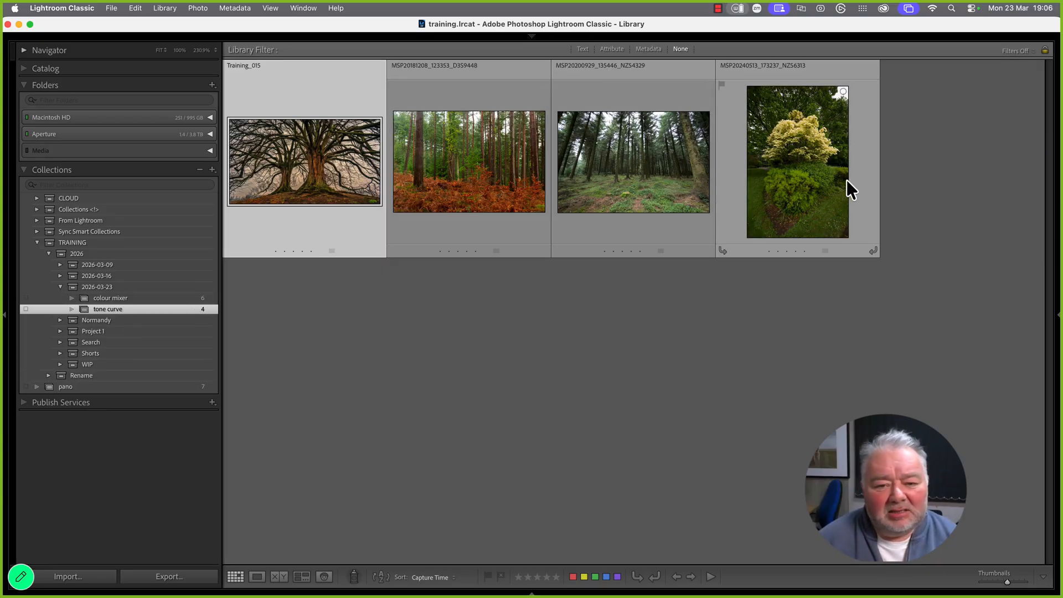
click(792, 173)
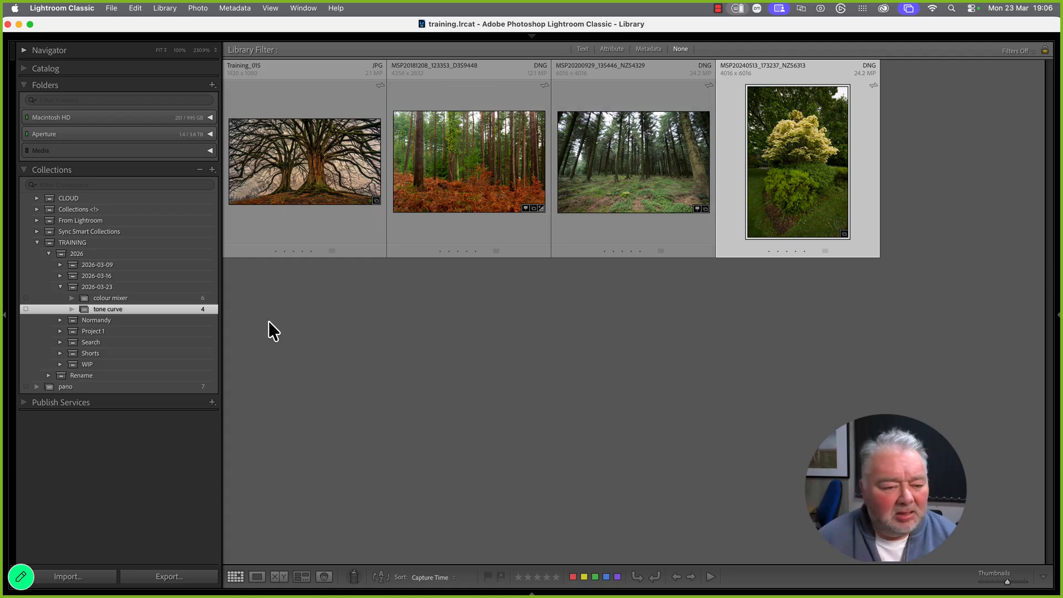
click(193, 299)
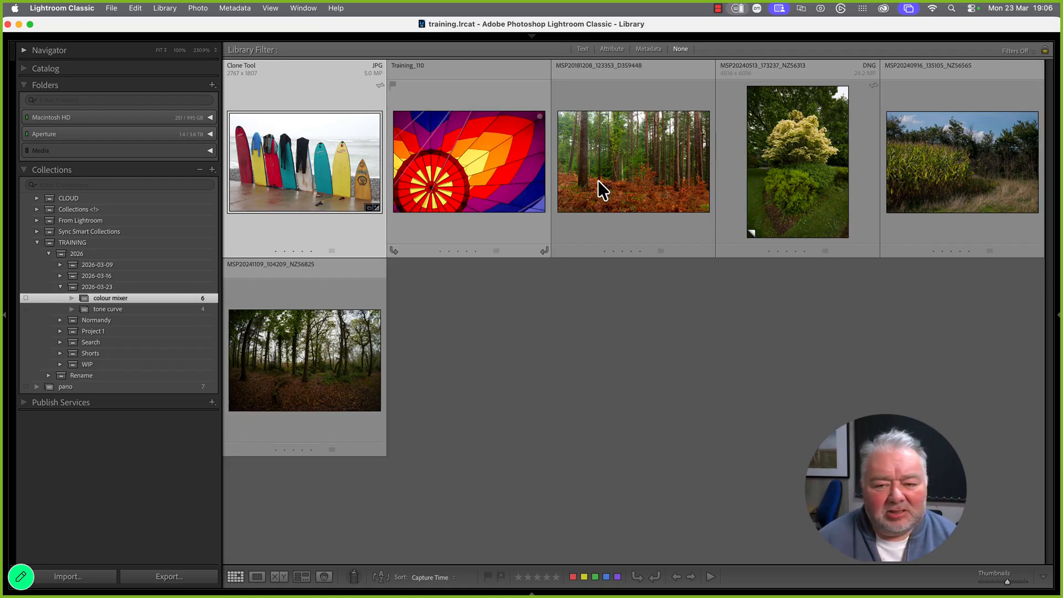
click(650, 170)
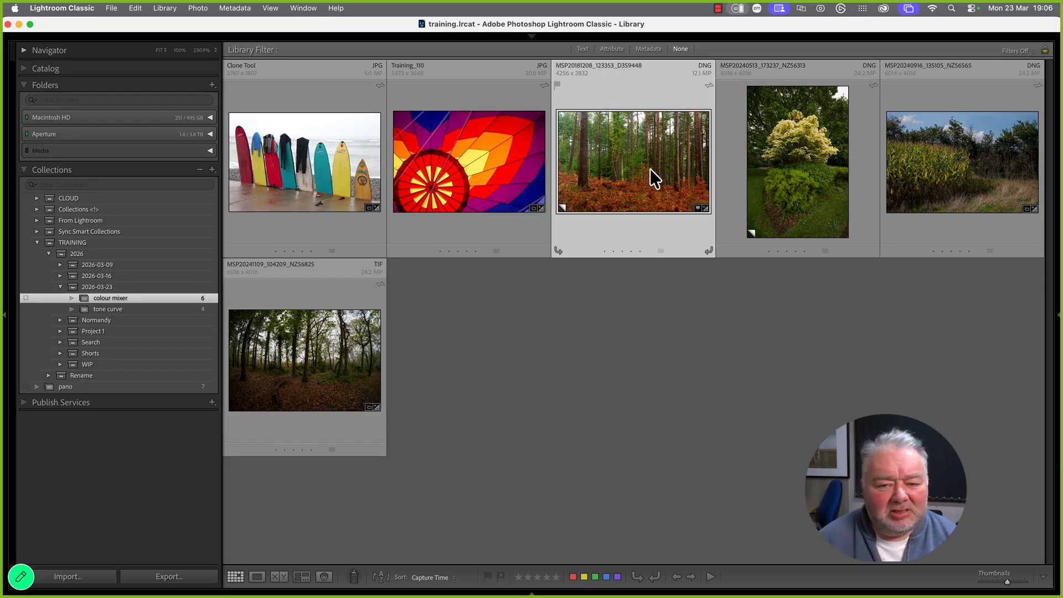
click(142, 310)
click(506, 164)
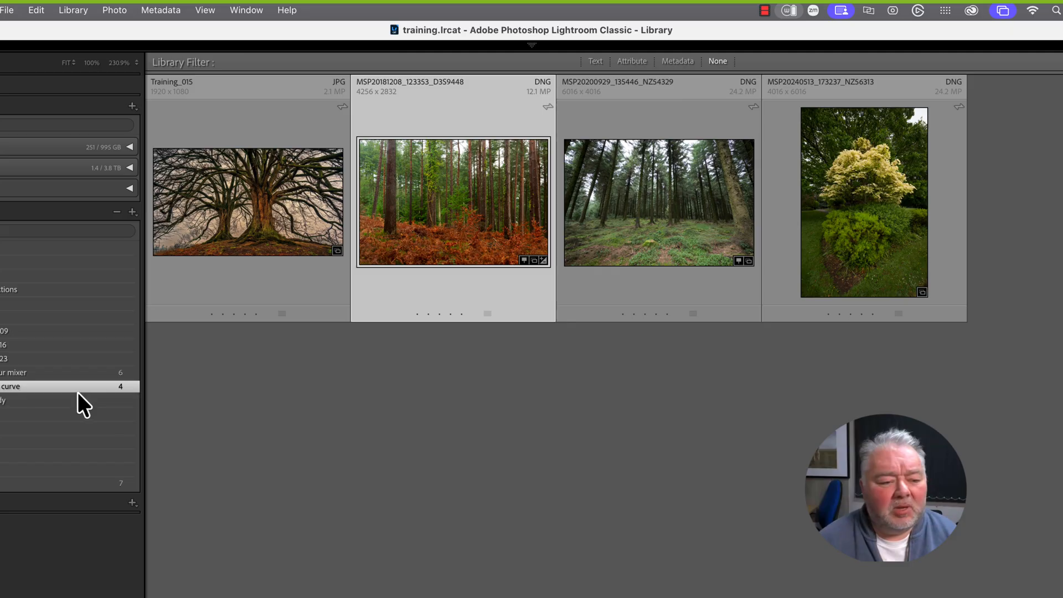
Compare the two collections again, settle on tone curve's four photos, and start a new import
click(80, 376)
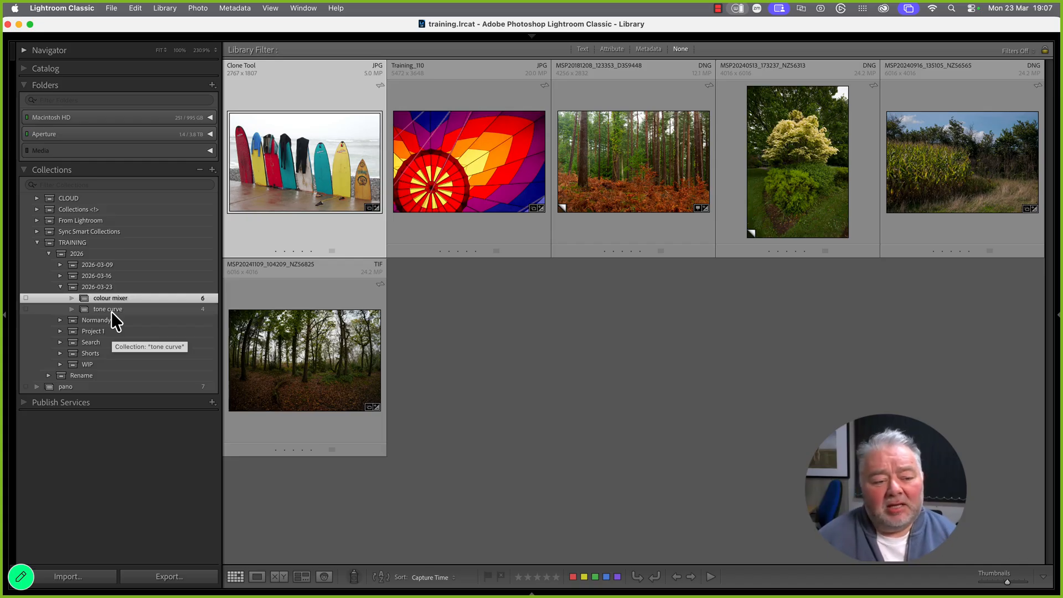
click(111, 312)
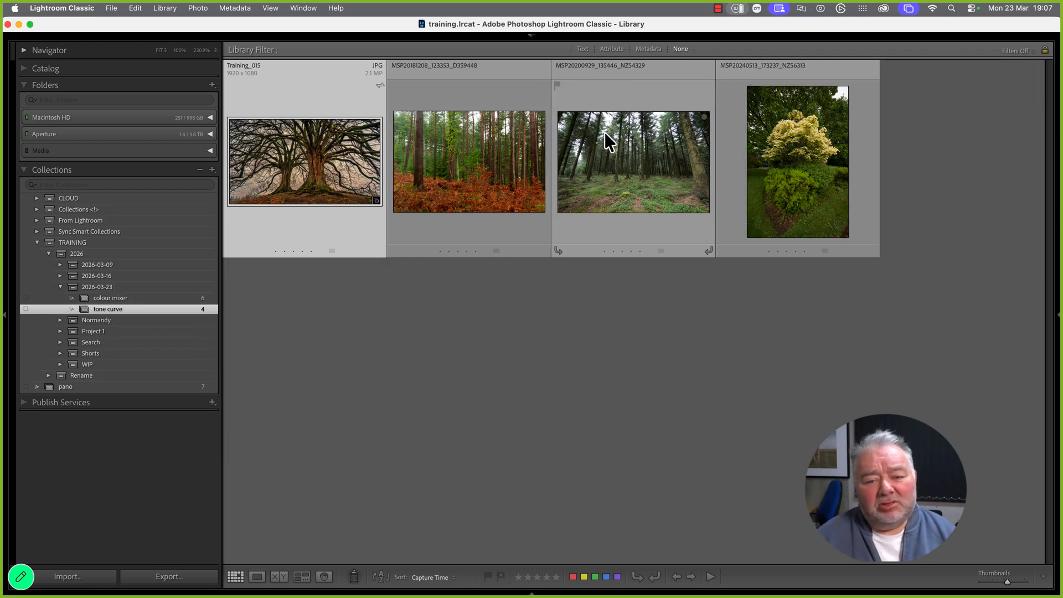
click(490, 141)
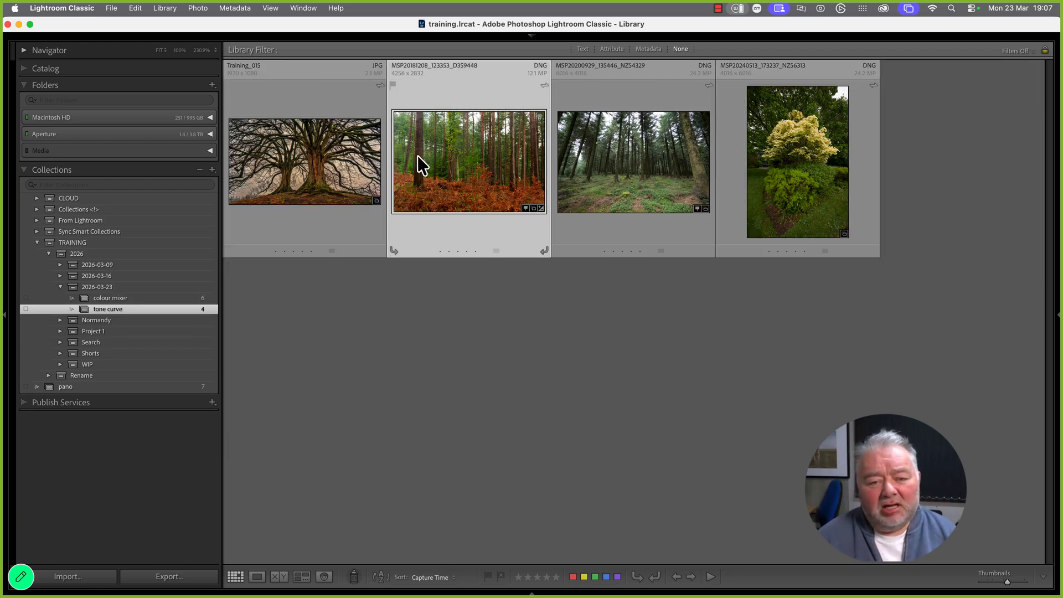
click(194, 299)
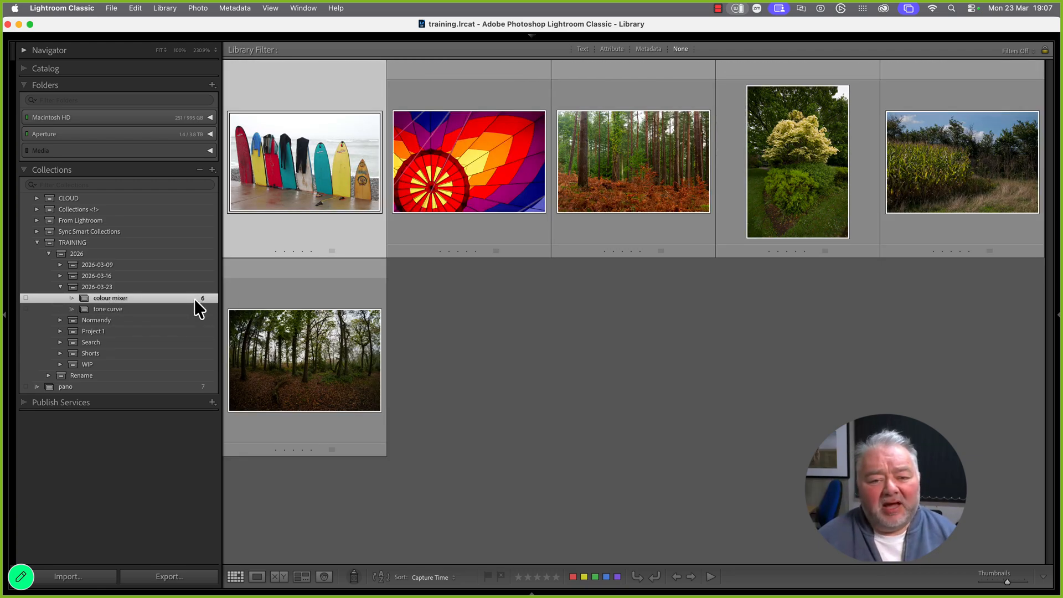
click(601, 171)
click(780, 175)
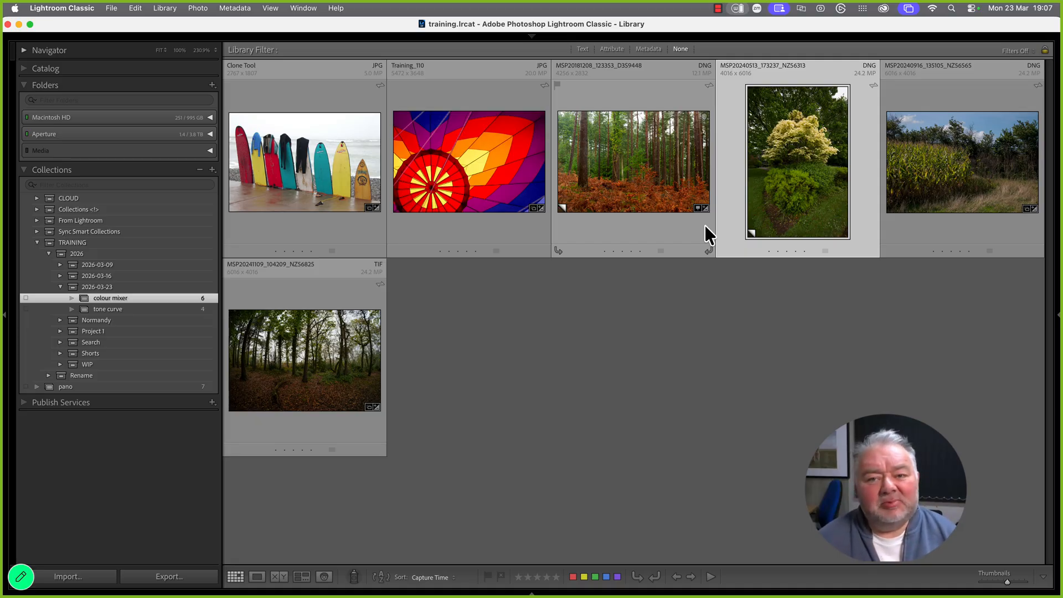
click(192, 311)
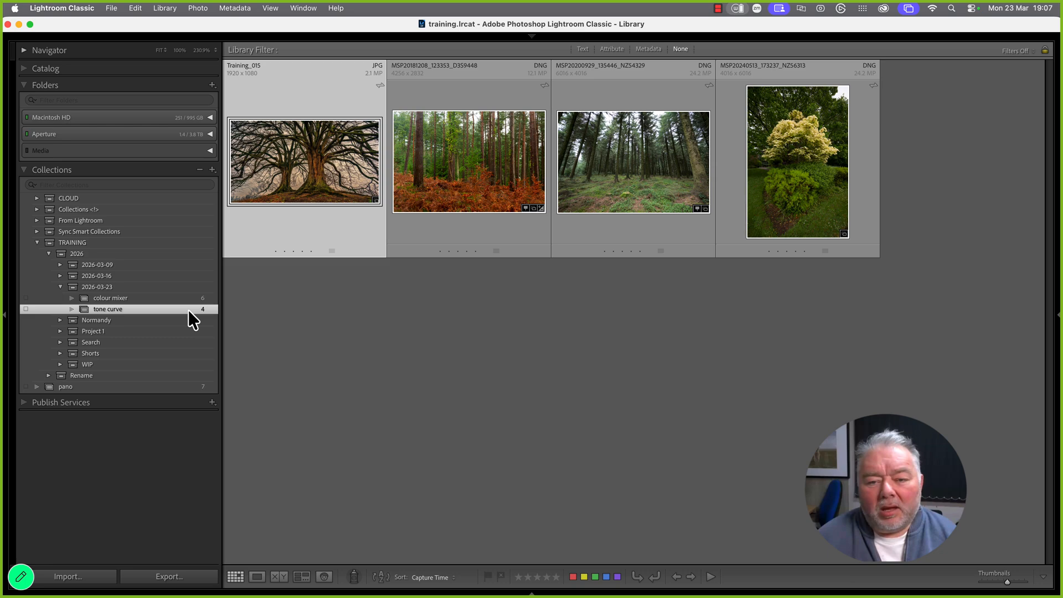
click(105, 580)
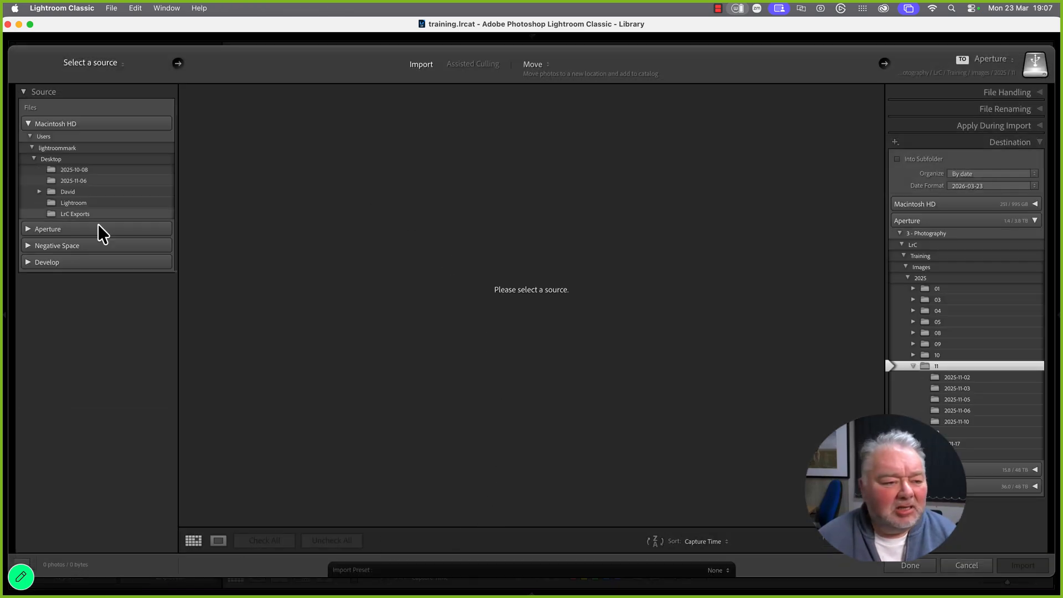
Choose the Desktop folder holding the two bird .nef files as the import source
click(88, 193)
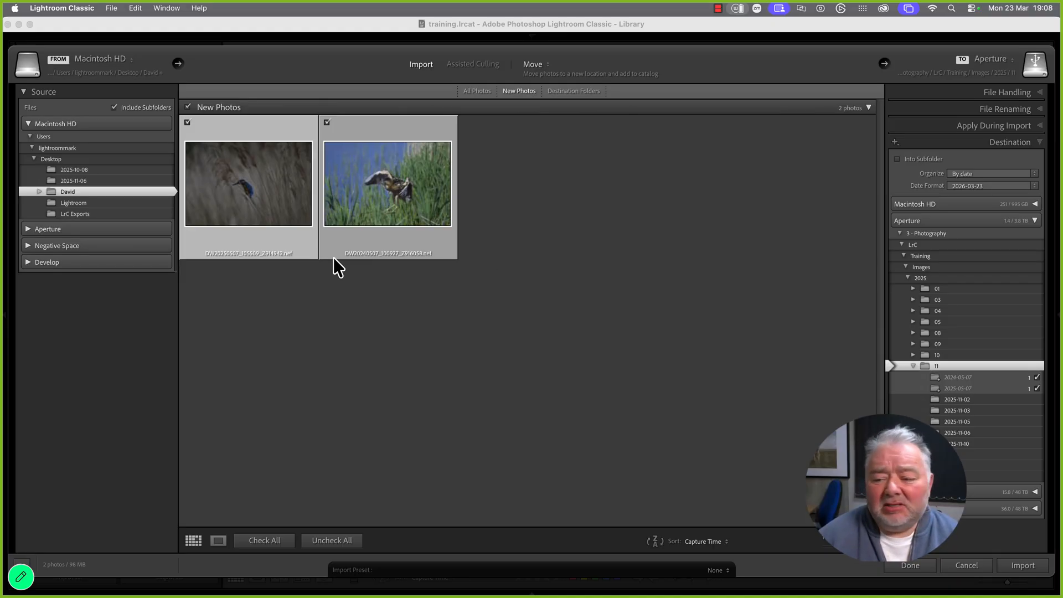
Set the import destination to the 2025/05 folder and expand the File Handling options
click(945, 325)
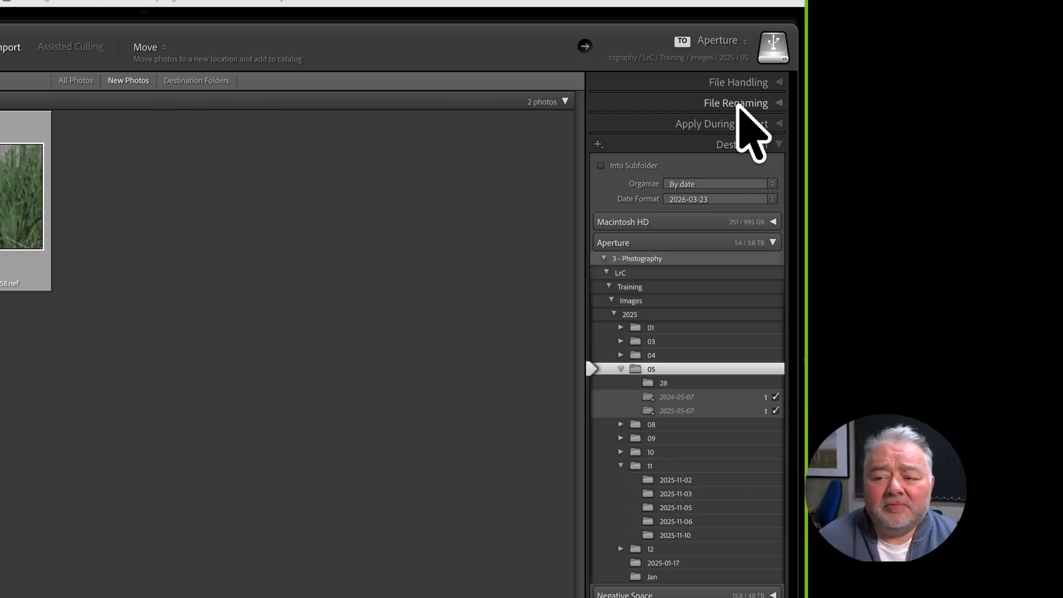
click(744, 83)
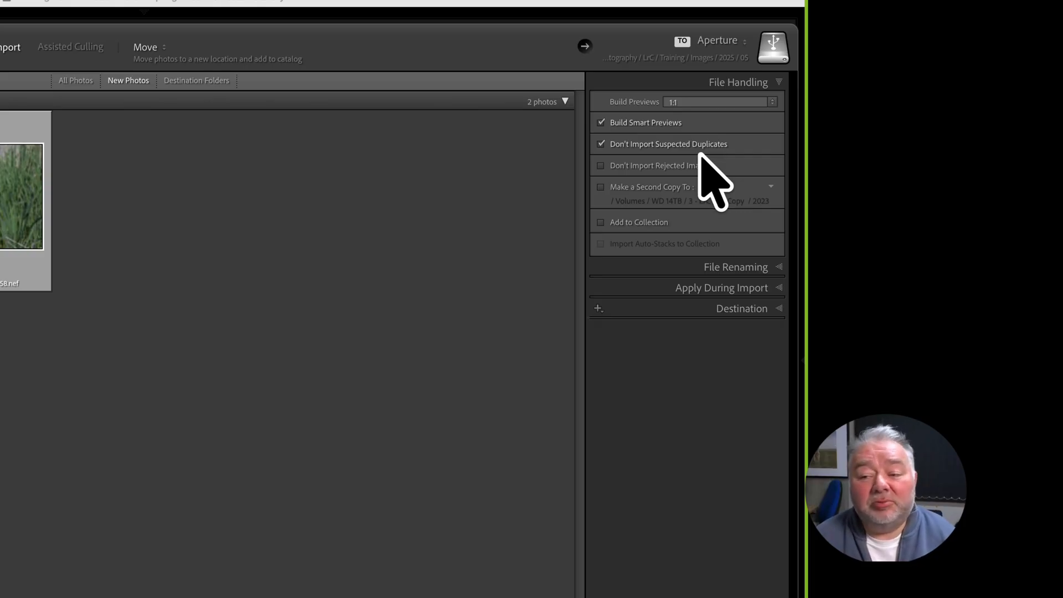
Add the imported photos to the TRAINING > 2026 > 2026-03-23 > tone curve collection
click(650, 223)
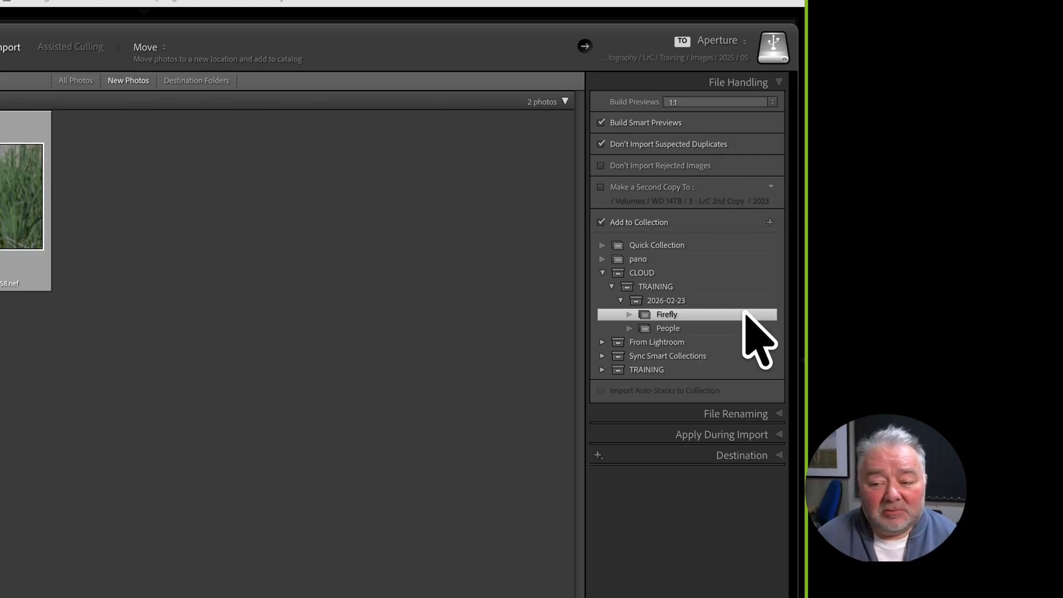
click(602, 370)
click(611, 384)
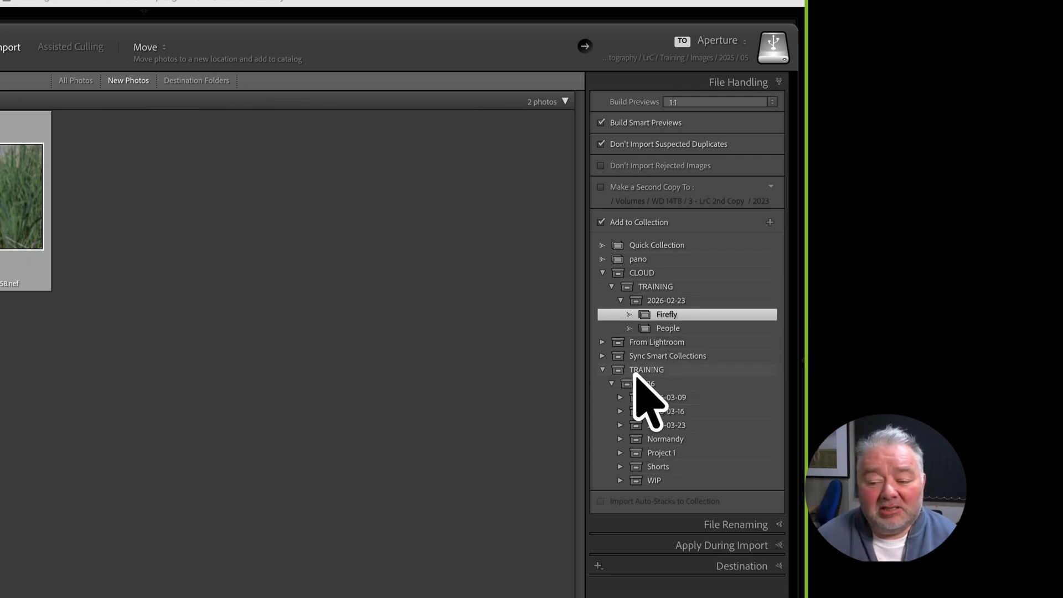
click(620, 425)
click(676, 453)
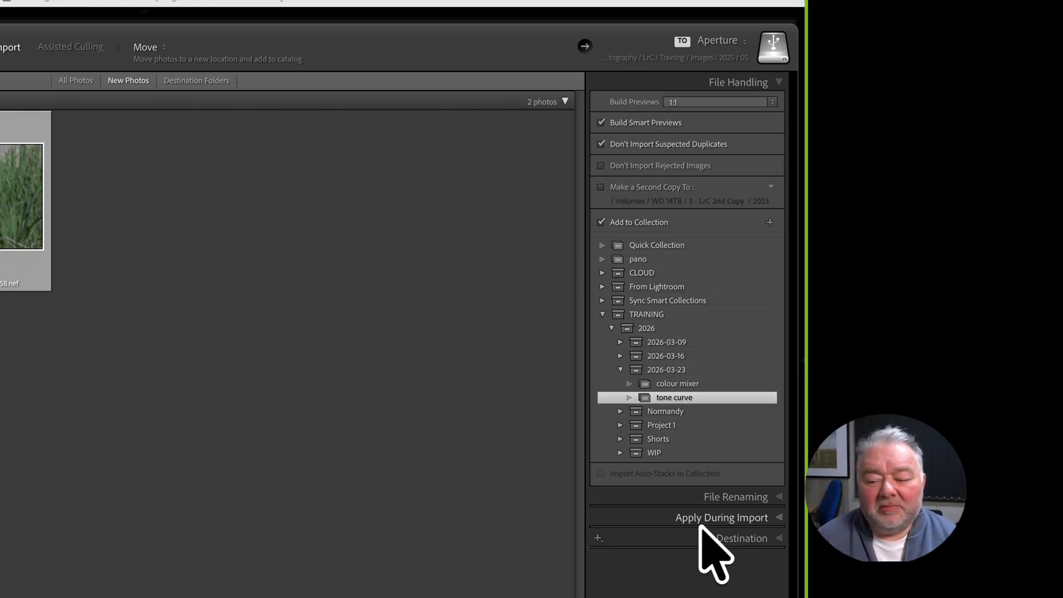
Turn off Rename Files so the imported photos keep their original names
click(723, 497)
click(653, 123)
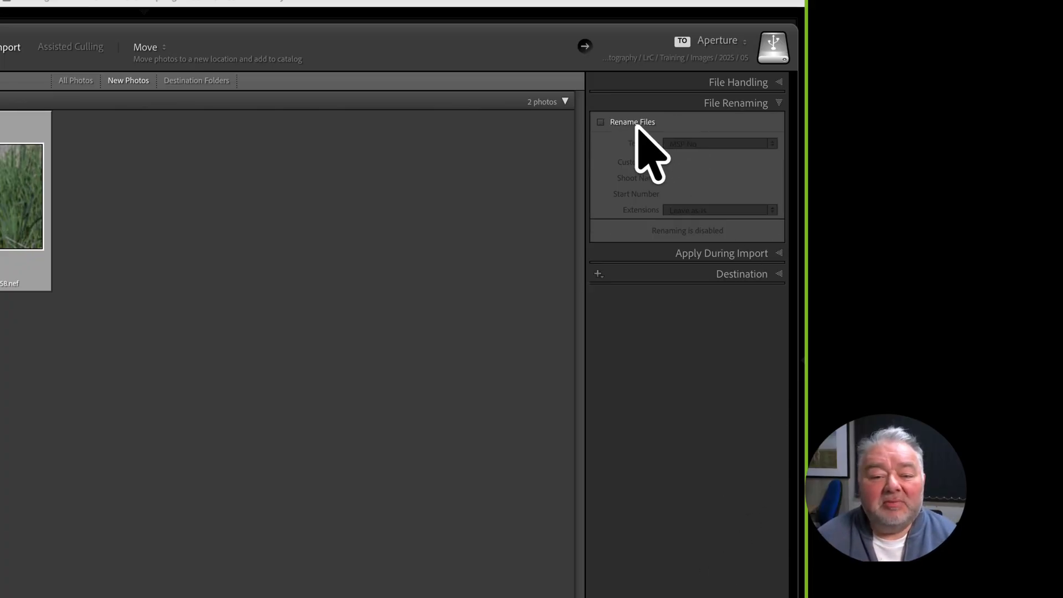
click(731, 254)
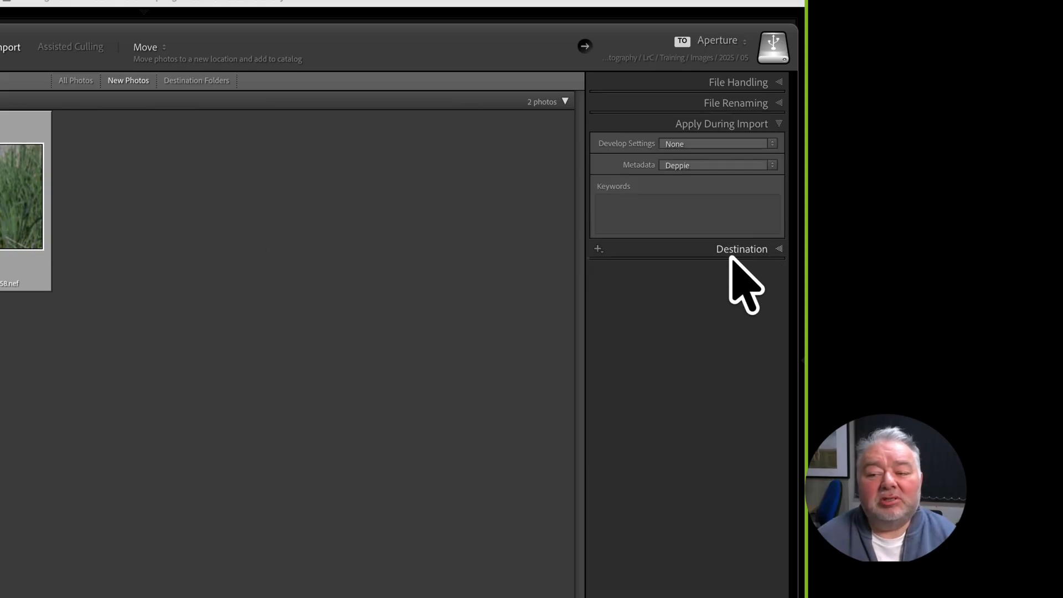
Apply no metadata preset and enter import keywords: the photographer's name, kingfisher, heron
click(707, 165)
click(702, 143)
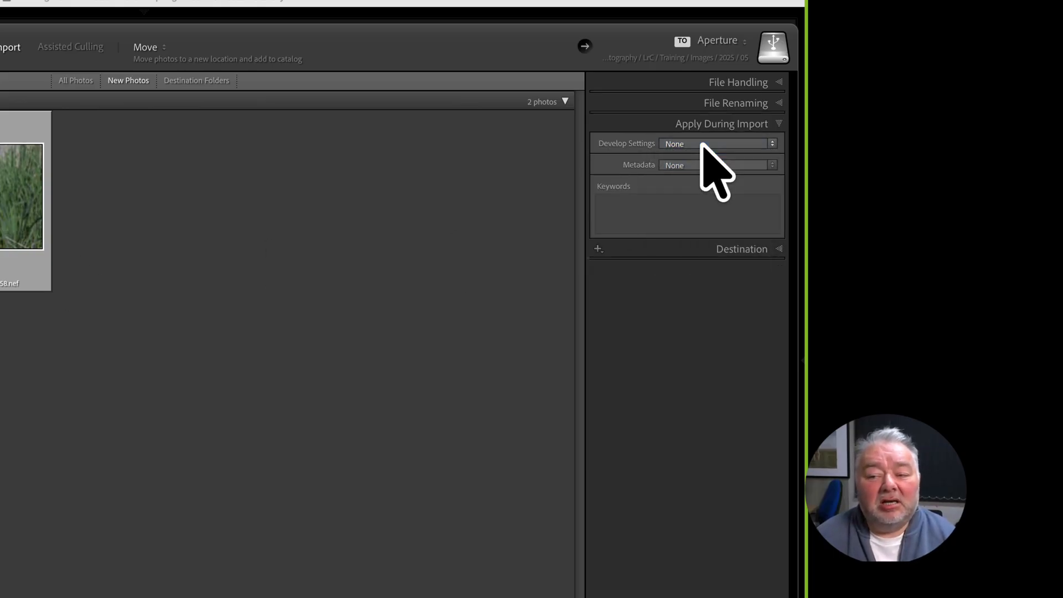
click(674, 208)
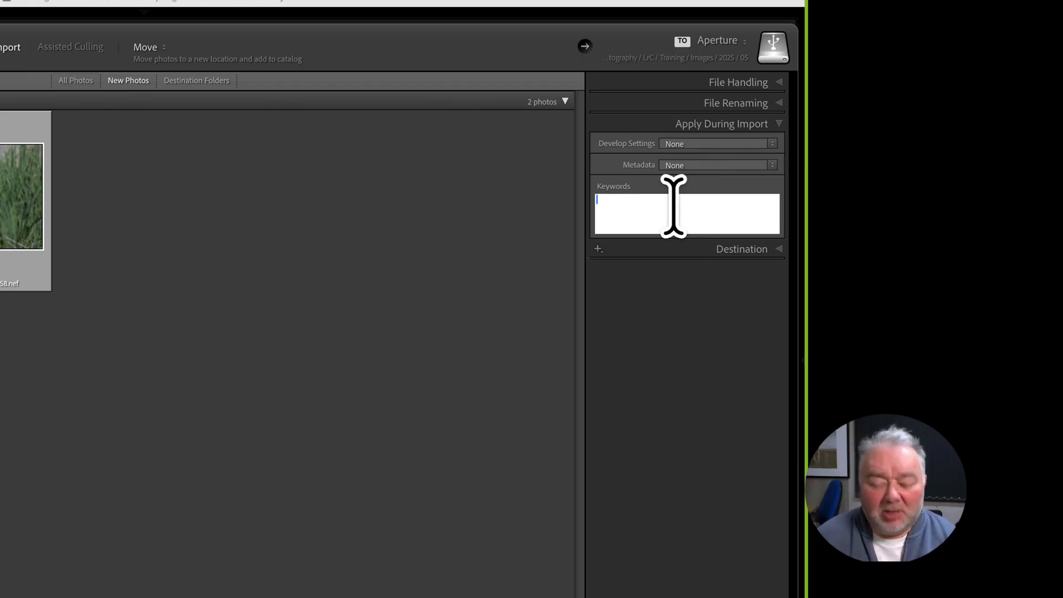
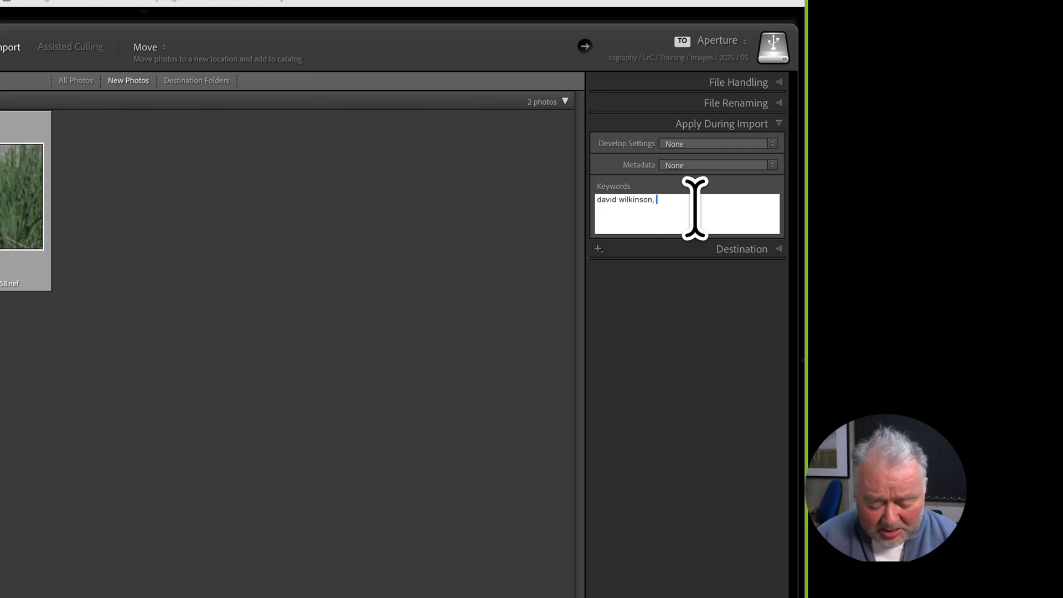
text( kingf)
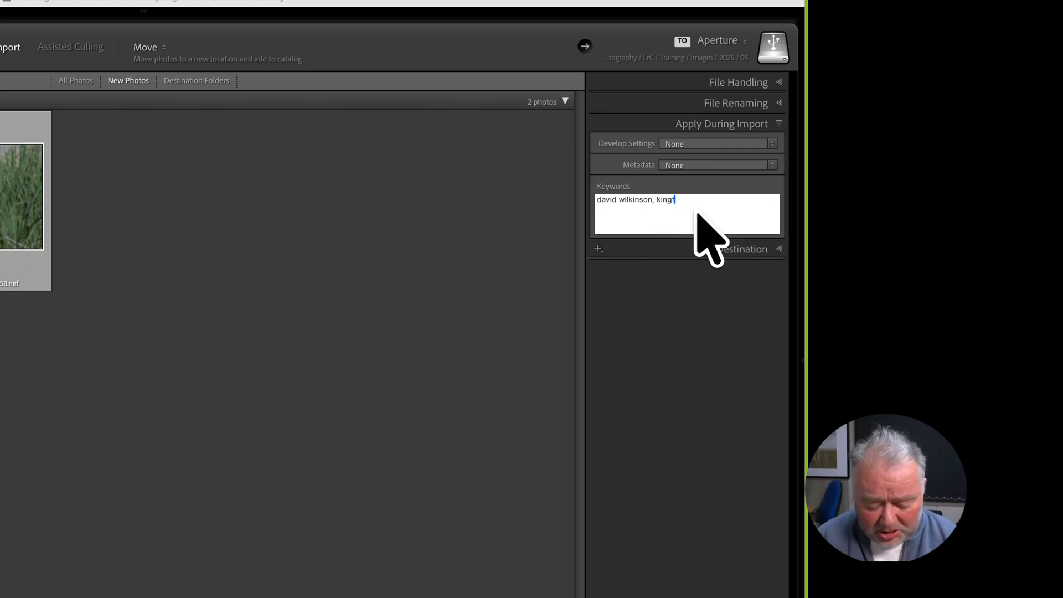
text(isher)
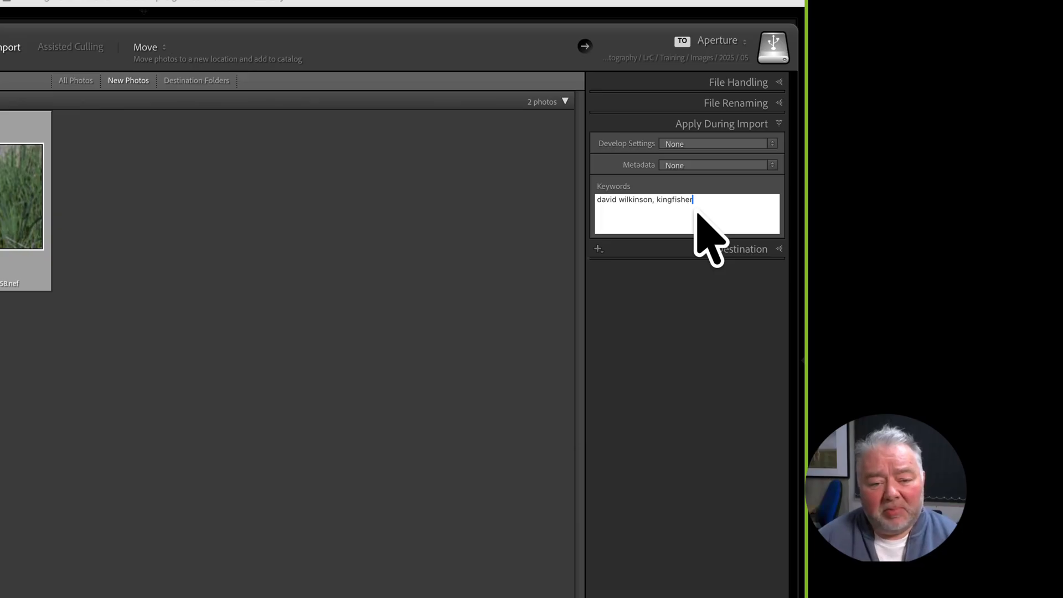
text(, heron)
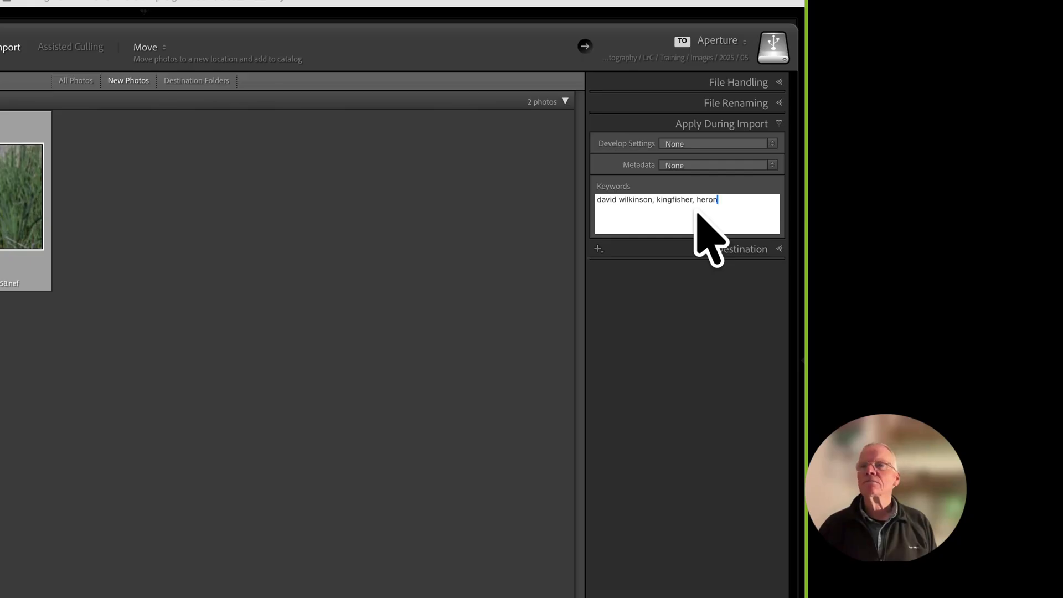
Replace heron with bittern and add the keyword wildlife in lowercase
key(BackSpace)
key(BackSpace)
key(BackSpace)
key(BackSpace)
key(BackSpace)
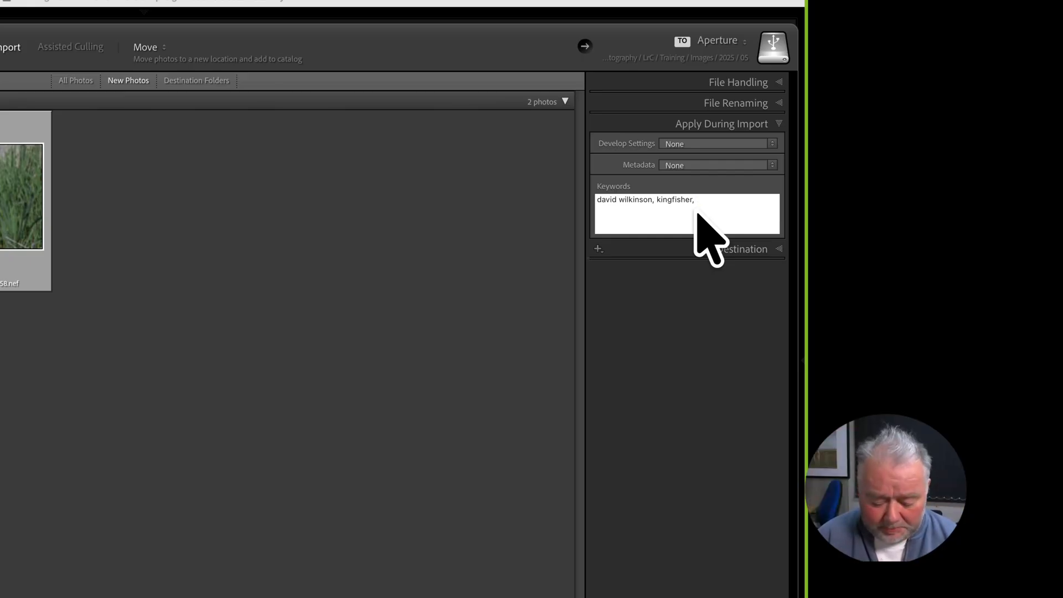
text(biton)
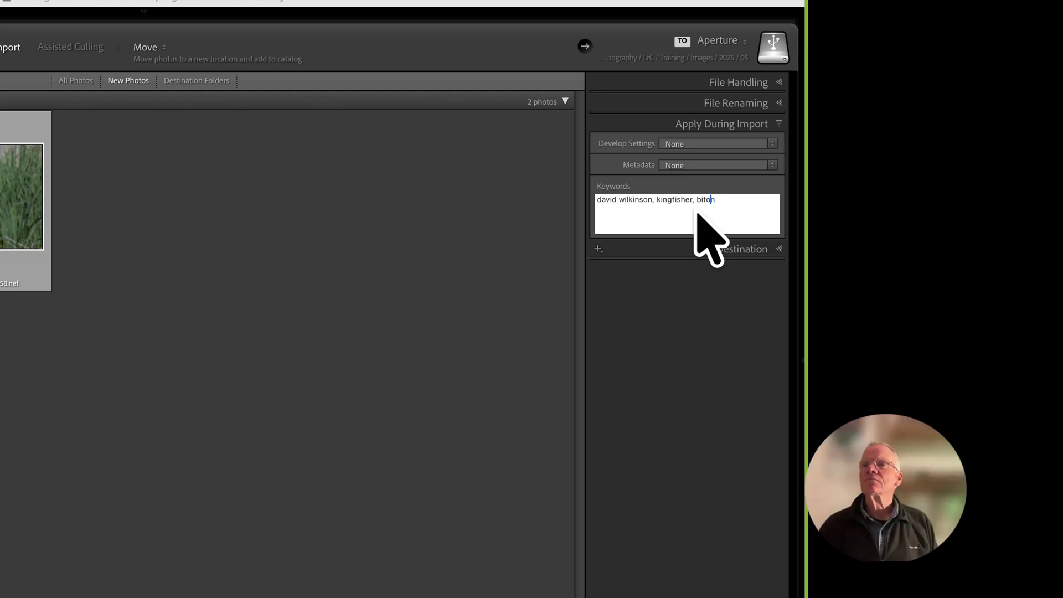
key(Left)
key(Left)
text(t)
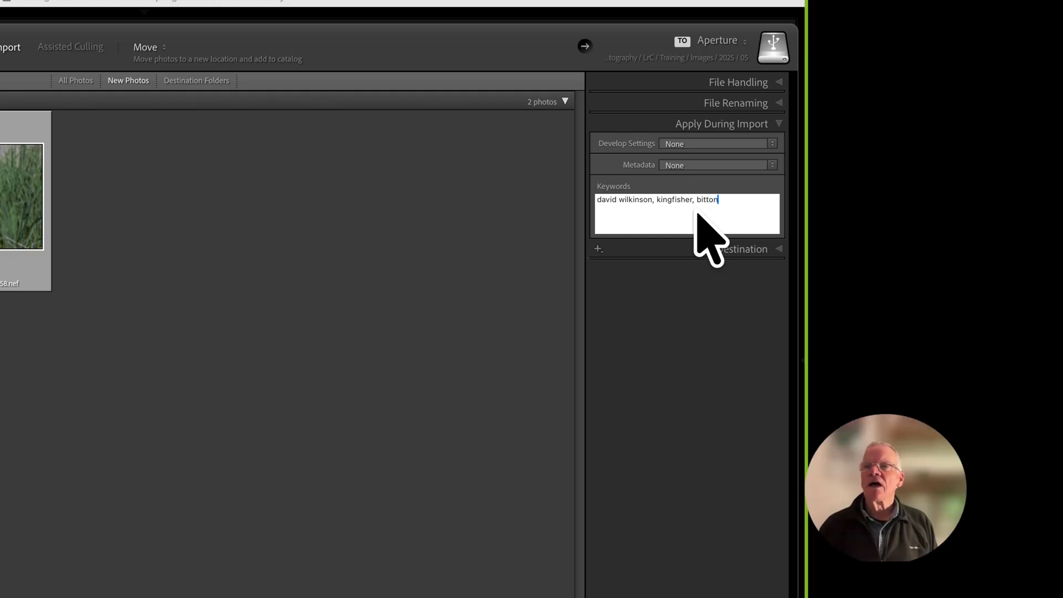
key(BackSpace)
key(BackSpace)
text(er)
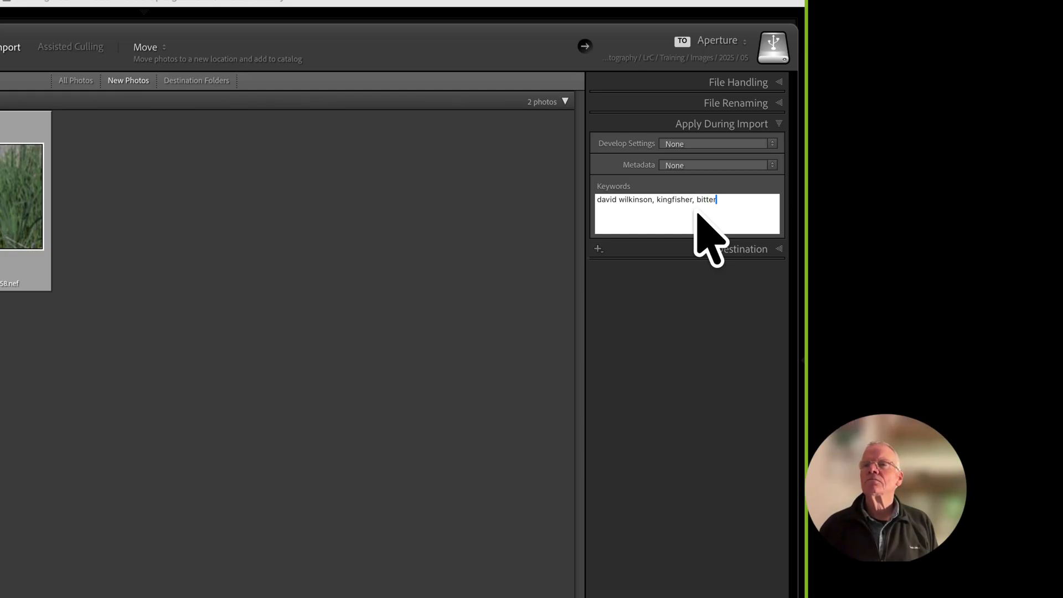
text(n)
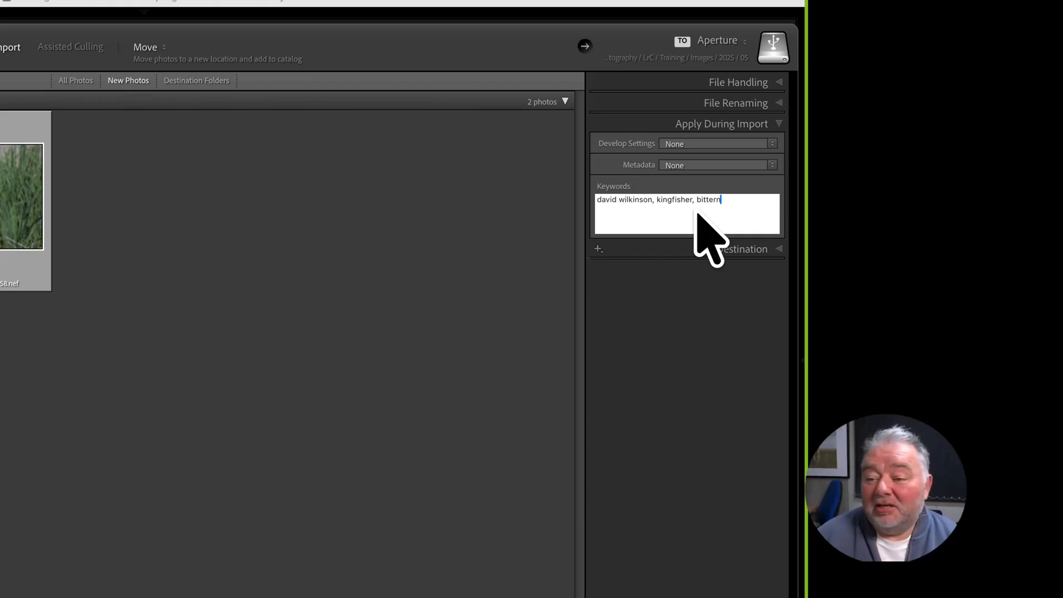
text(, wil)
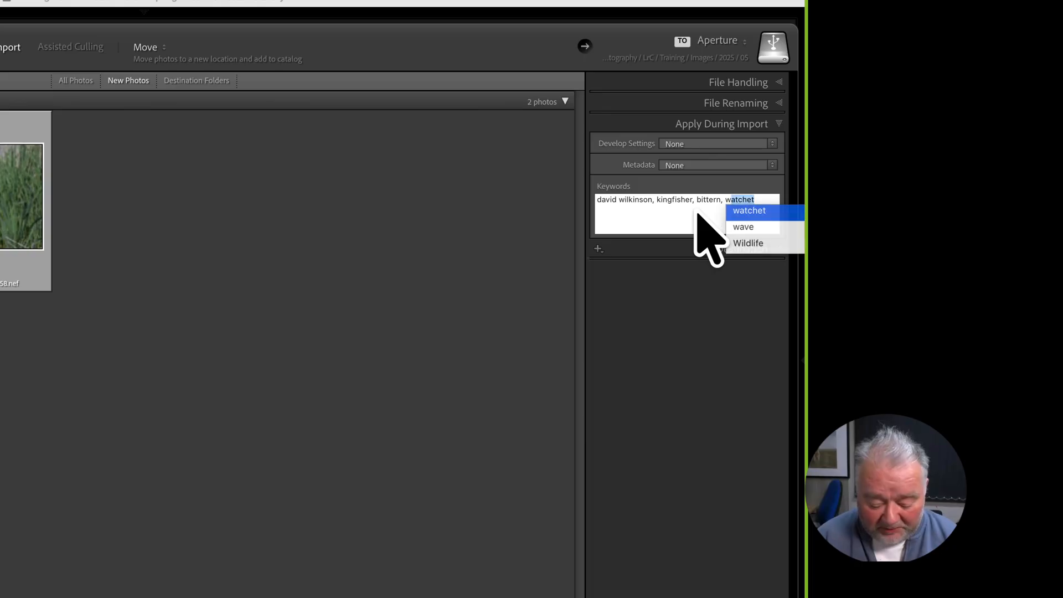
text(dlife)
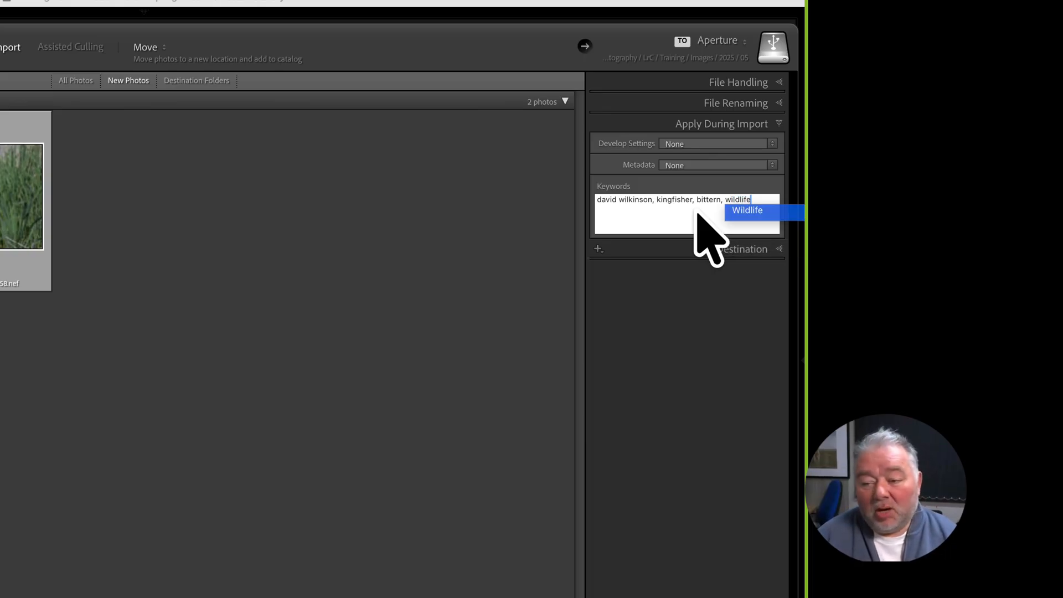
key(Left)
key(Left)
key(Left)
key(Left)
key(Left)
key(Left)
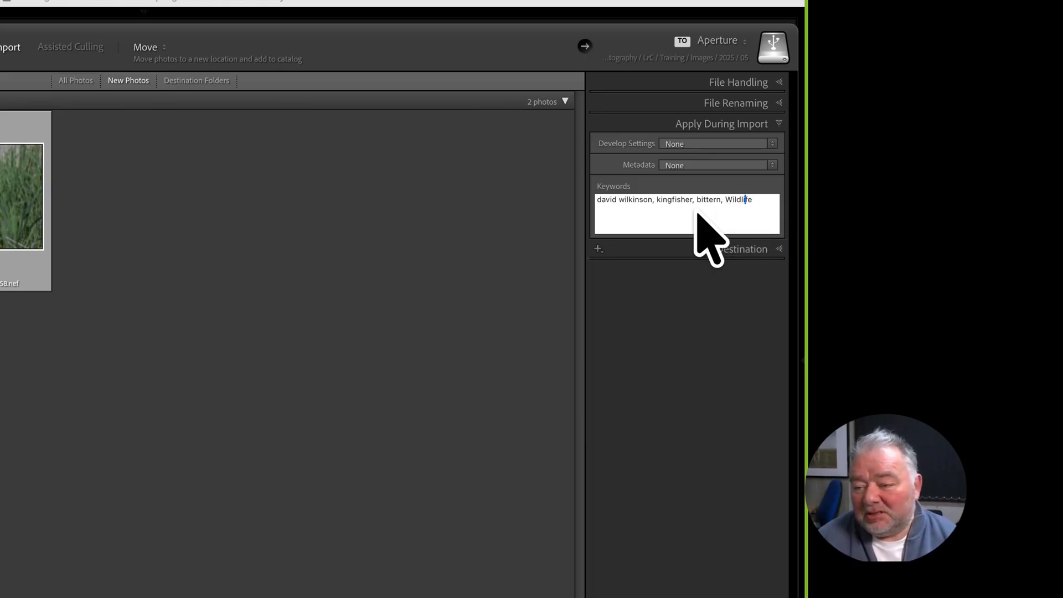
key(Left)
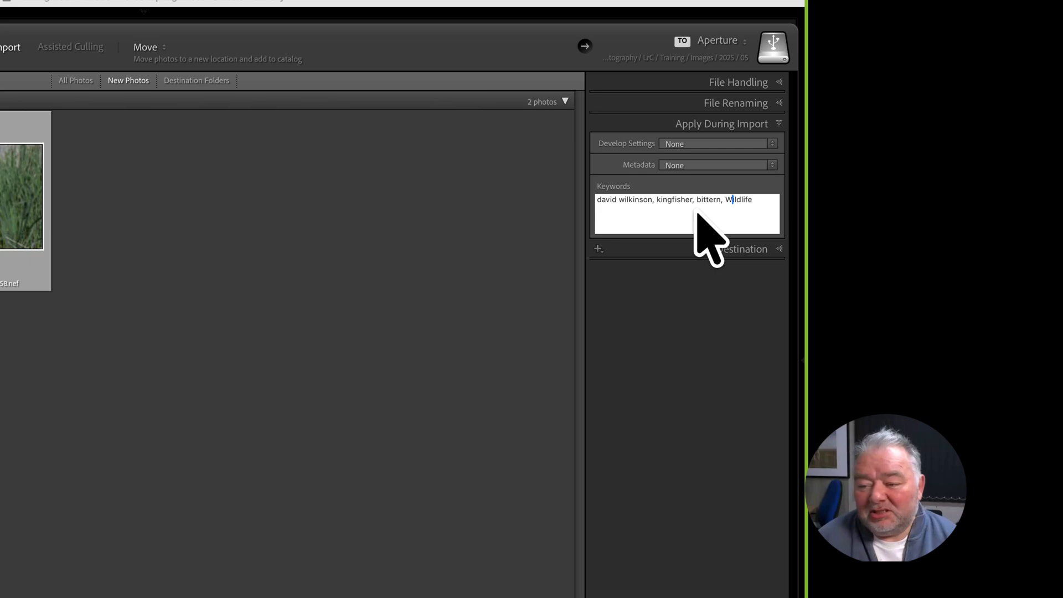
key(shift+Left)
text(w)
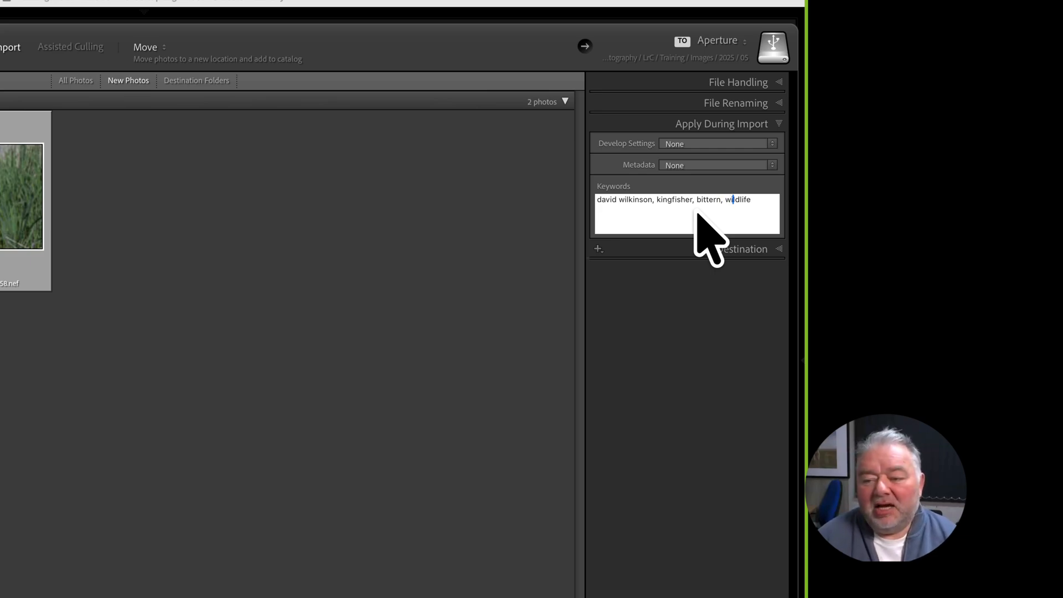
key(Right)
key(Right)
key(Right)
key(Right)
key(Right)
key(Right)
key(Right)
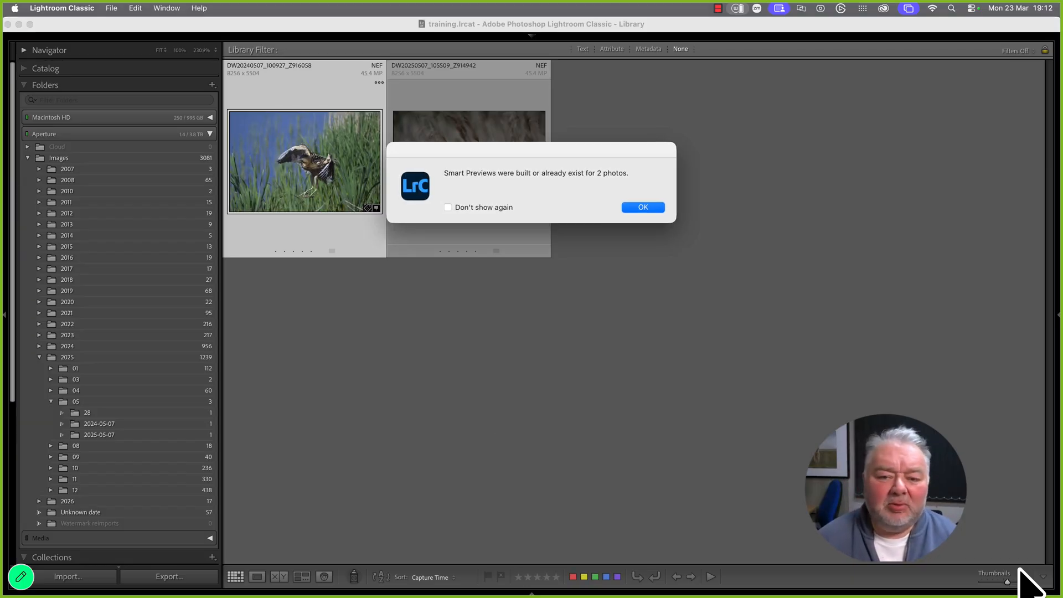
Dismiss the Smart Previews notice after import and collapse then re-expand the Aperture drive's folders
click(646, 208)
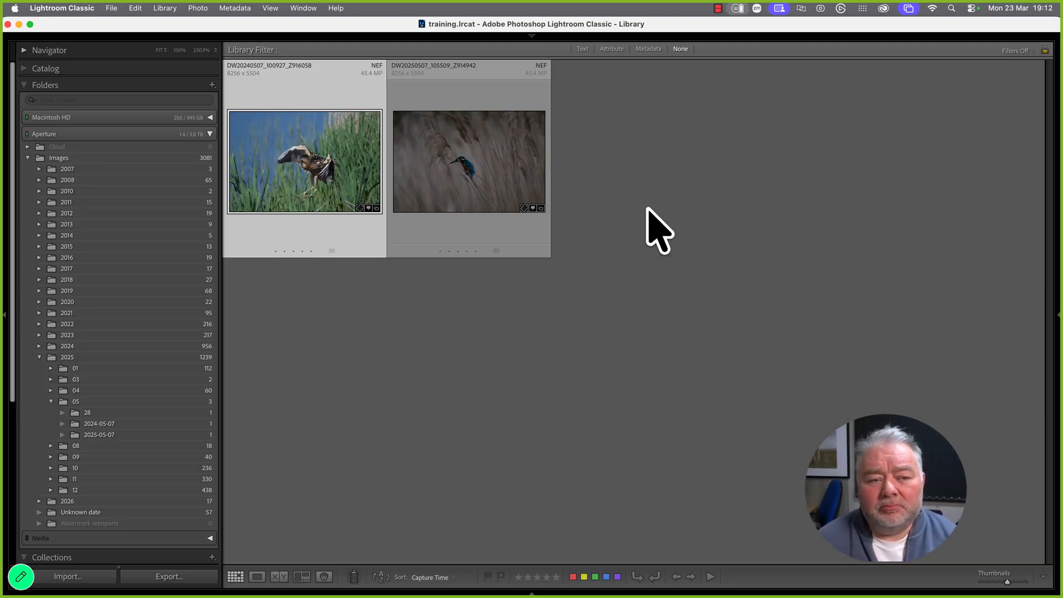
click(209, 134)
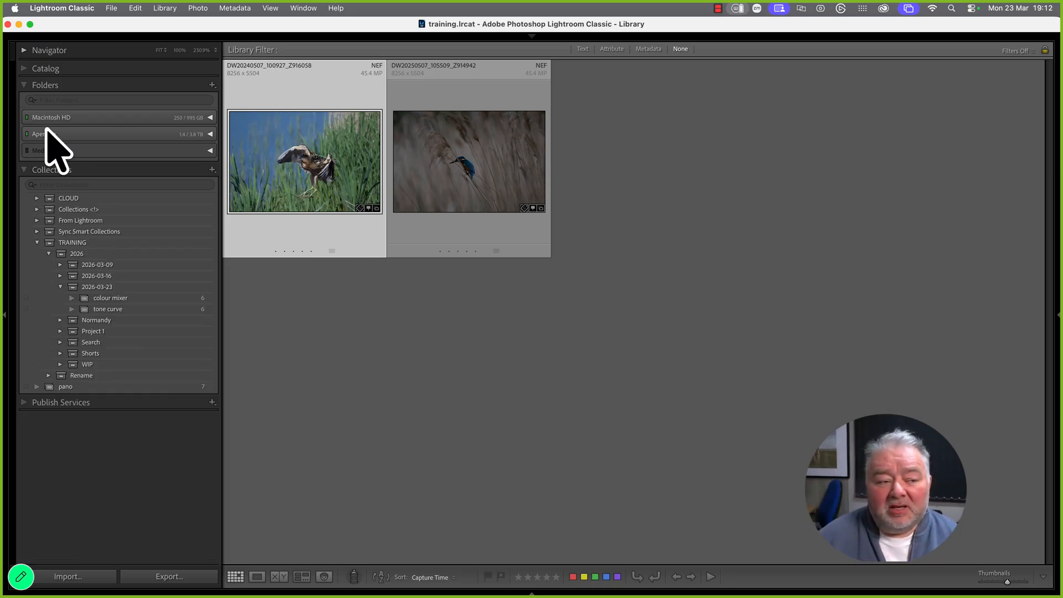
click(210, 135)
Show the Images folder and set the Text filter to Any Searchable Field Contains
click(178, 159)
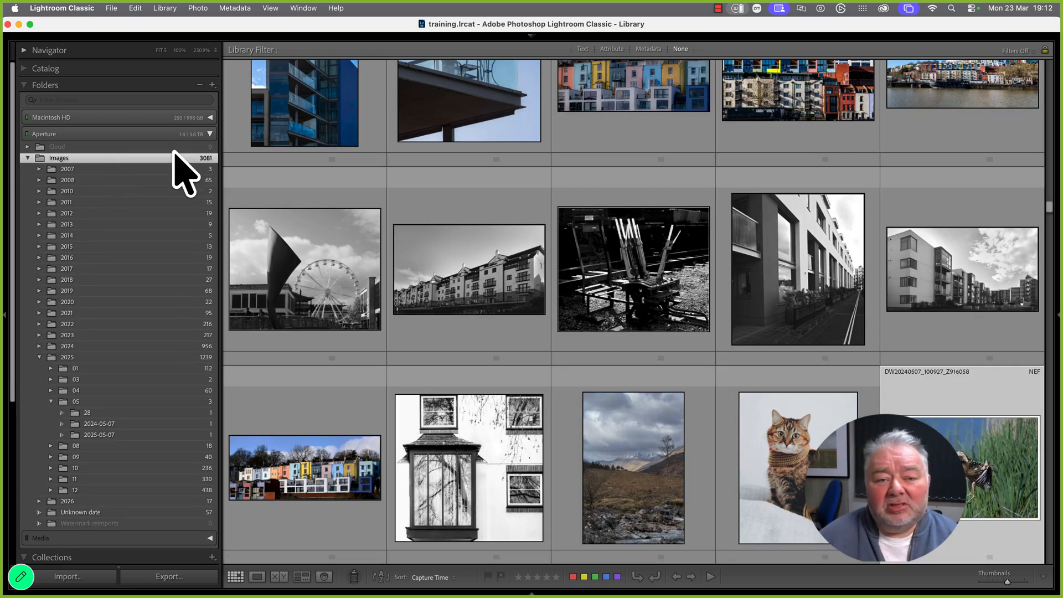
click(581, 49)
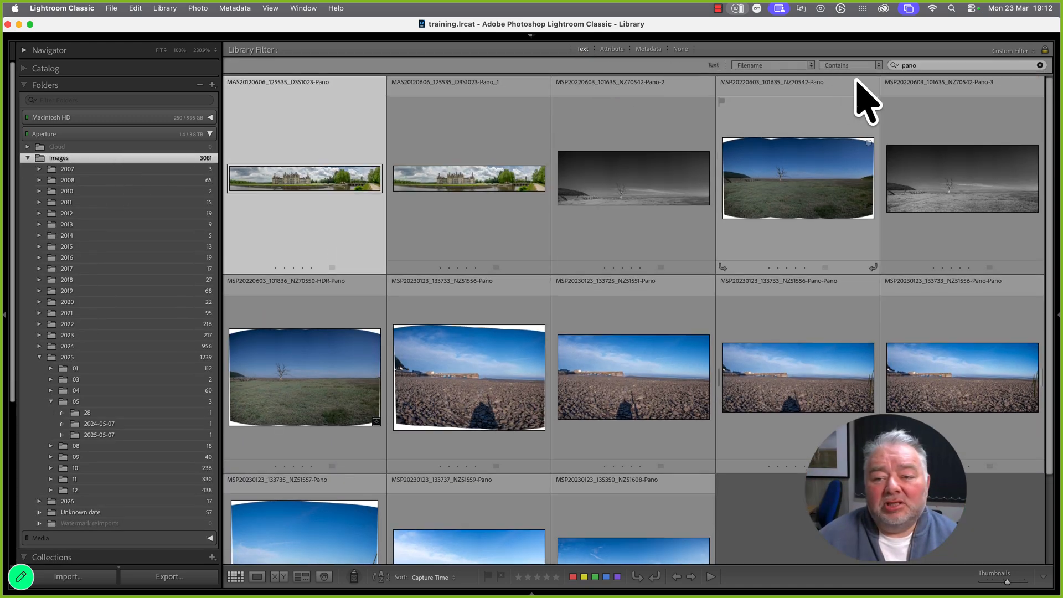
click(772, 64)
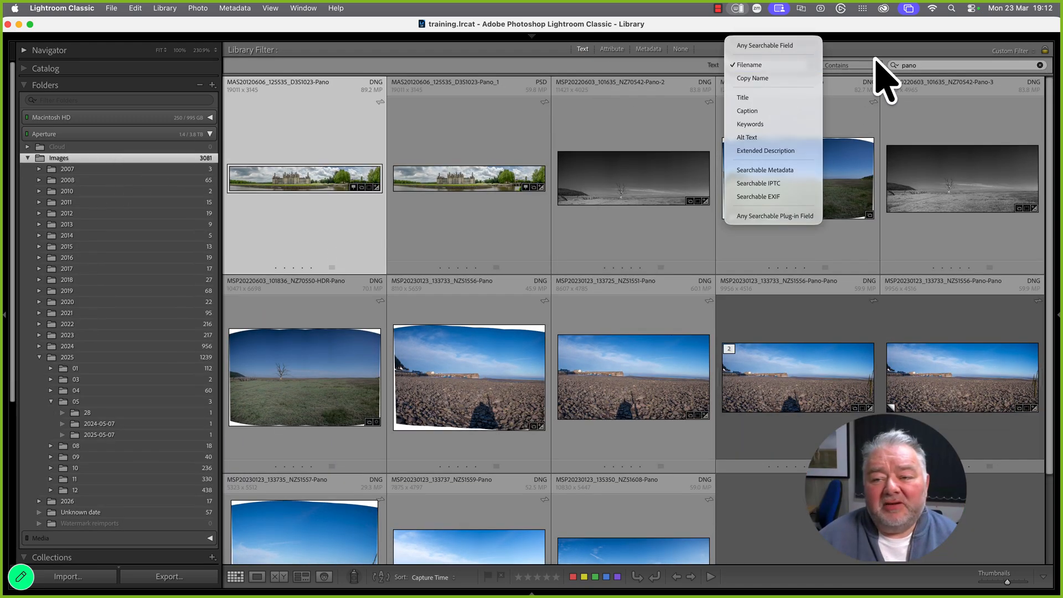
click(802, 45)
Search for the photographer's name, then narrow to 'bit' and select the kingfisher photo
click(942, 65)
drag(941, 64, 869, 63)
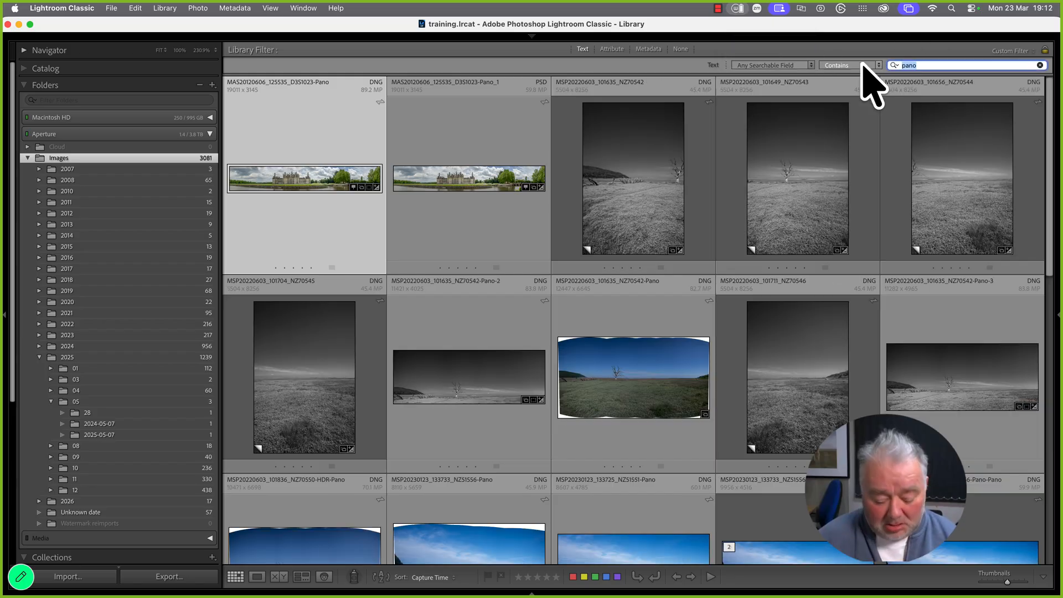
text(wilkinson)
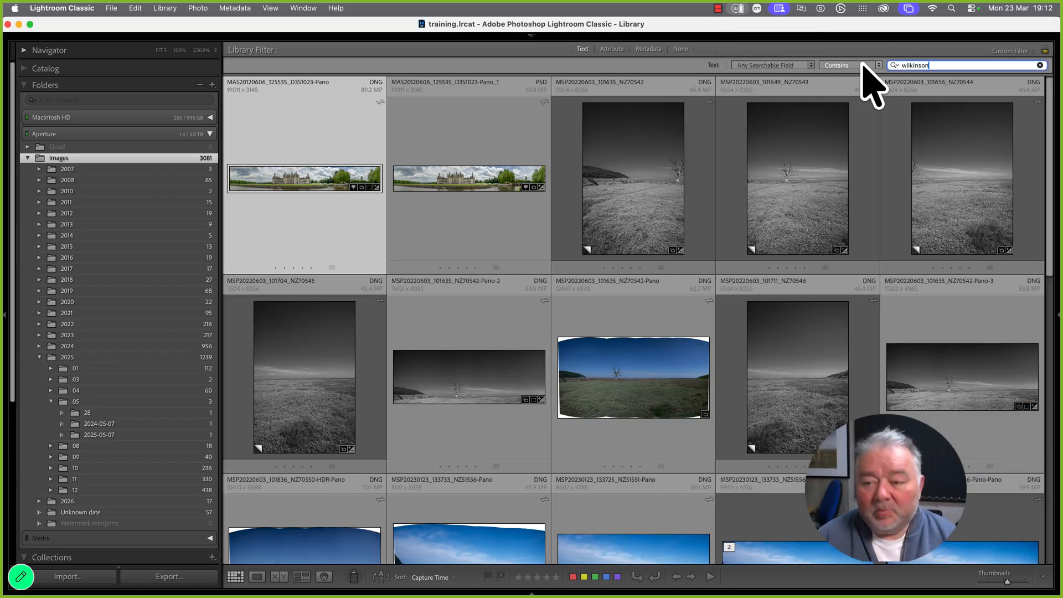
key(Return)
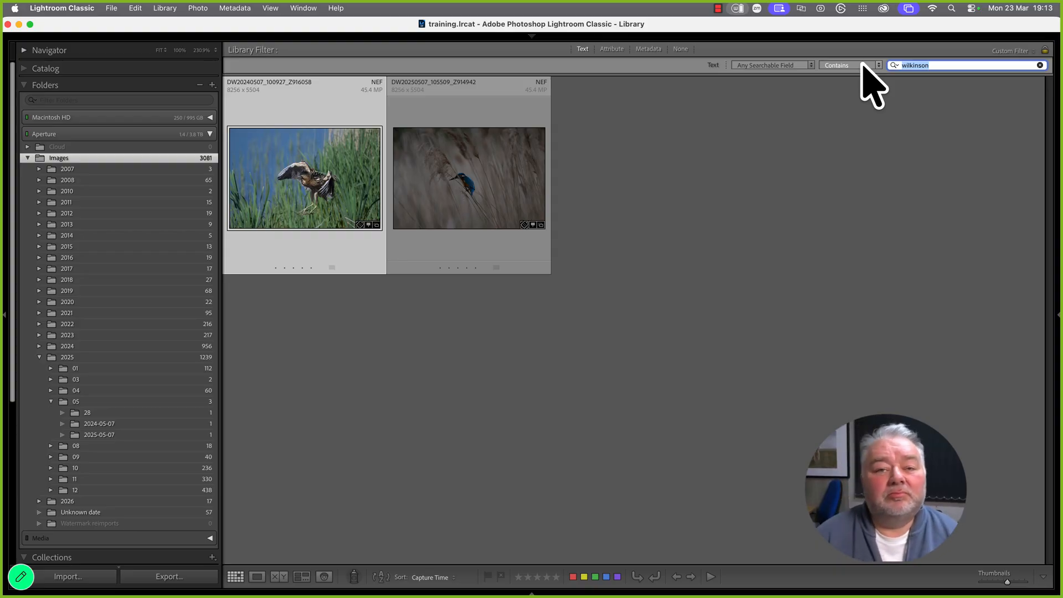
text(b)
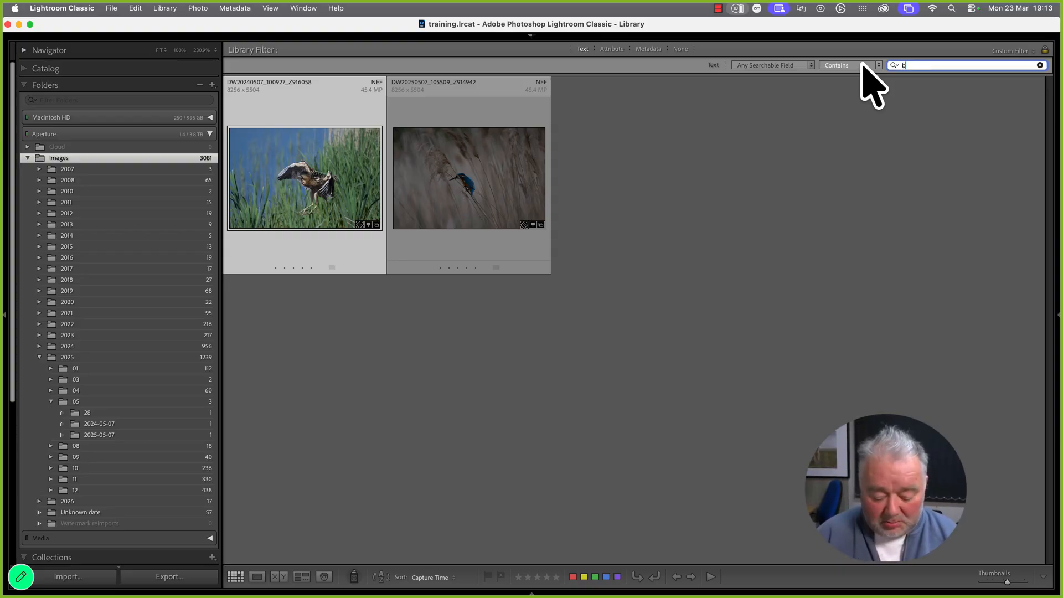
text(iteron)
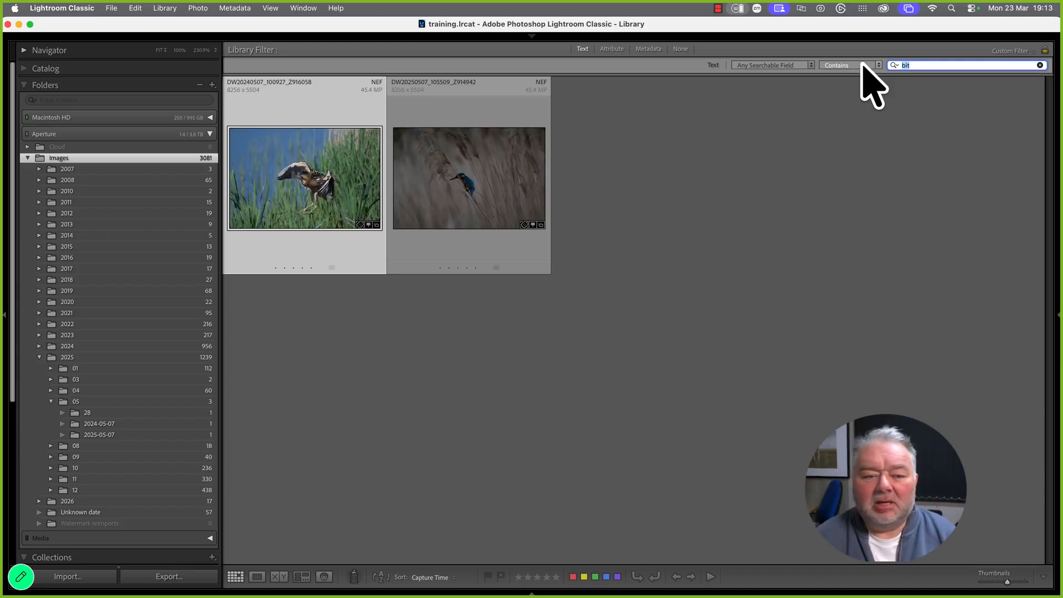
click(429, 209)
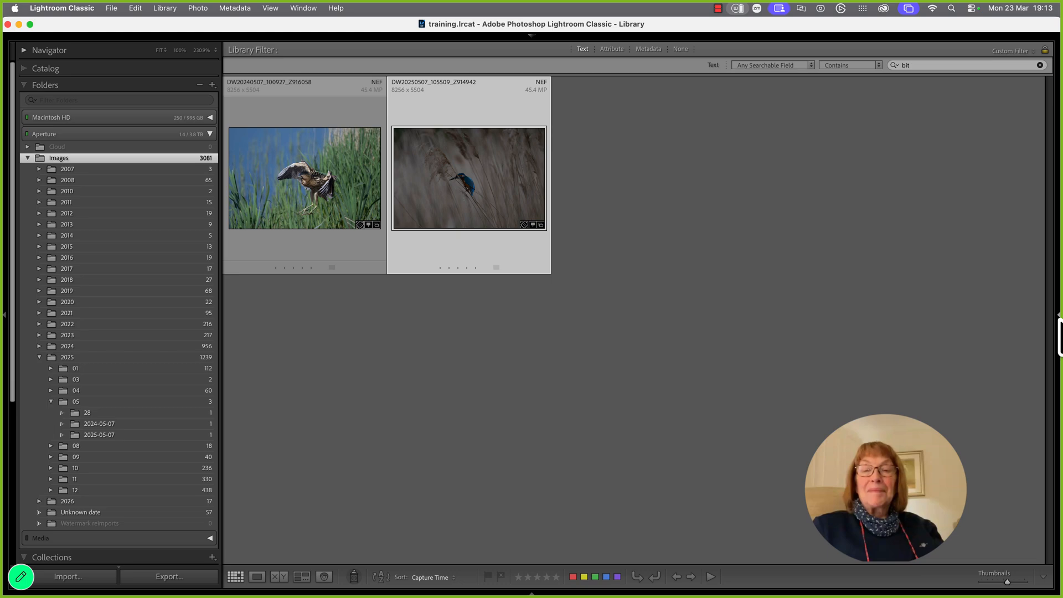
click(1058, 335)
Delete bittern from the kingfisher's Keyword Tags and lowercase the bittern photo's Wildlife keyword
click(1040, 203)
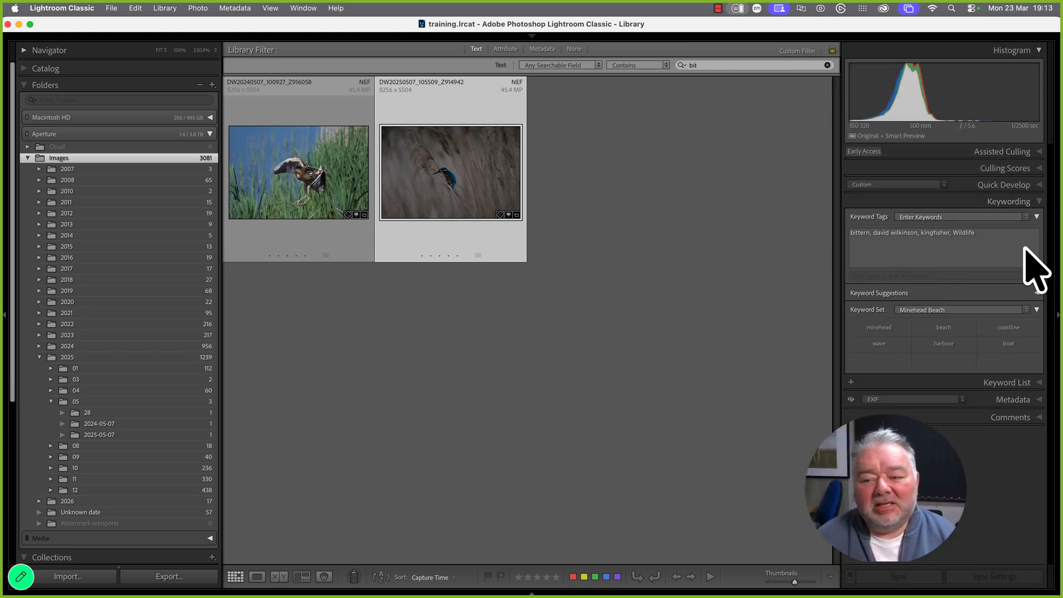
click(874, 232)
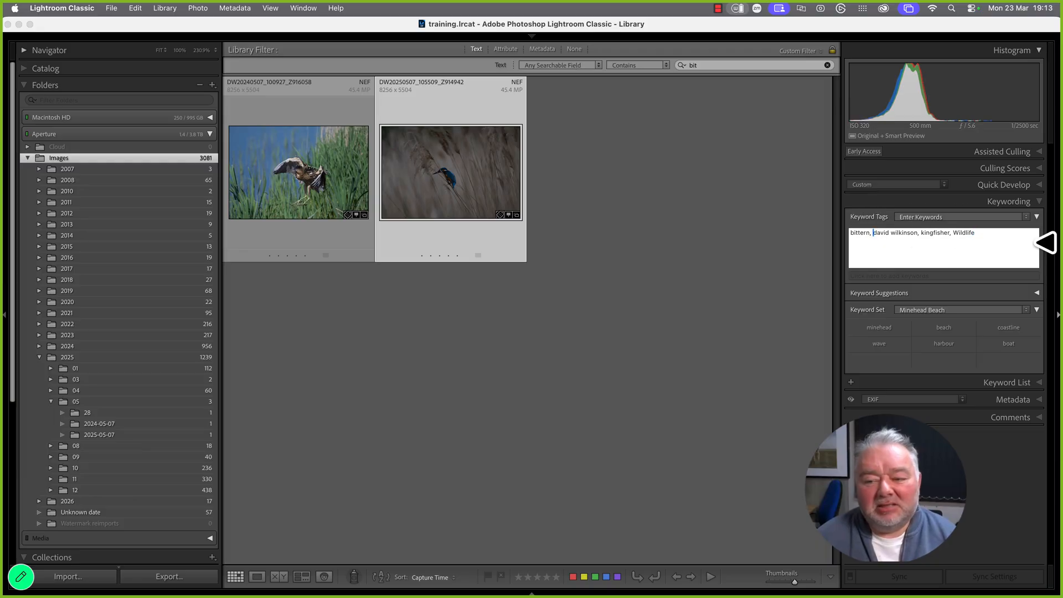
key(BackSpace)
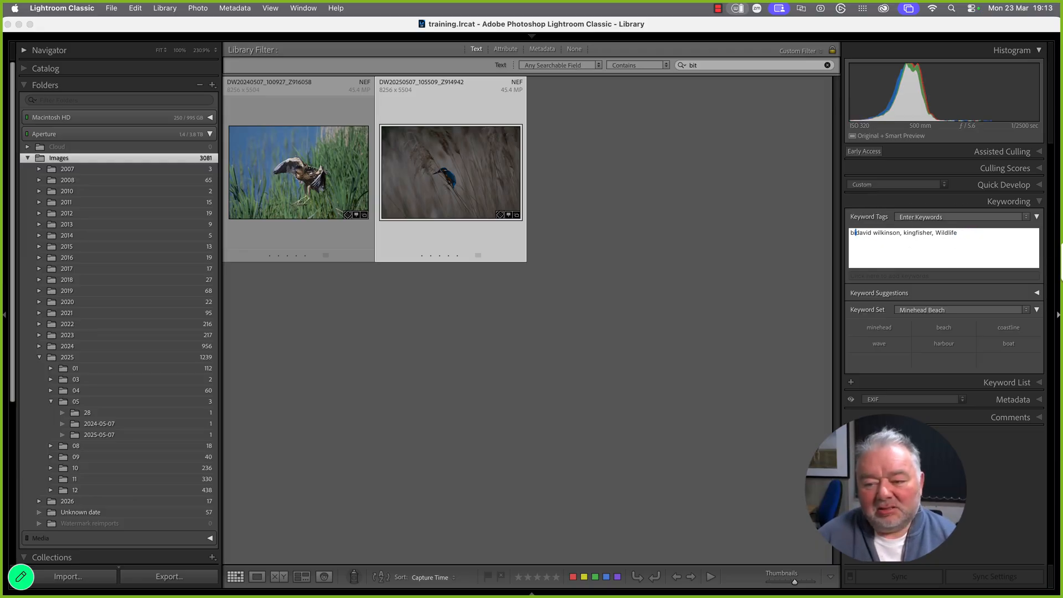
key(Return)
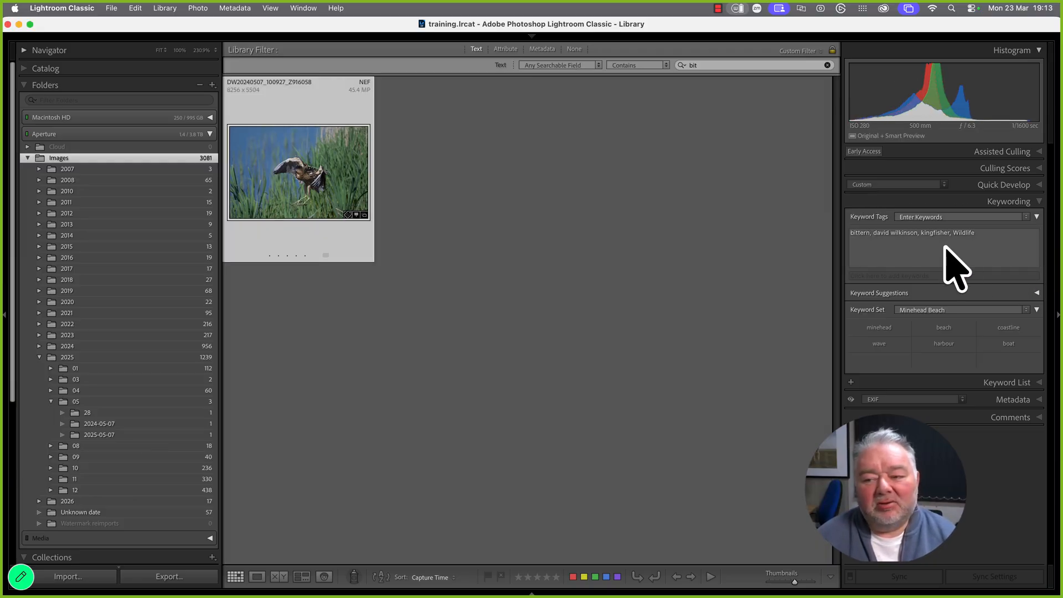
click(959, 233)
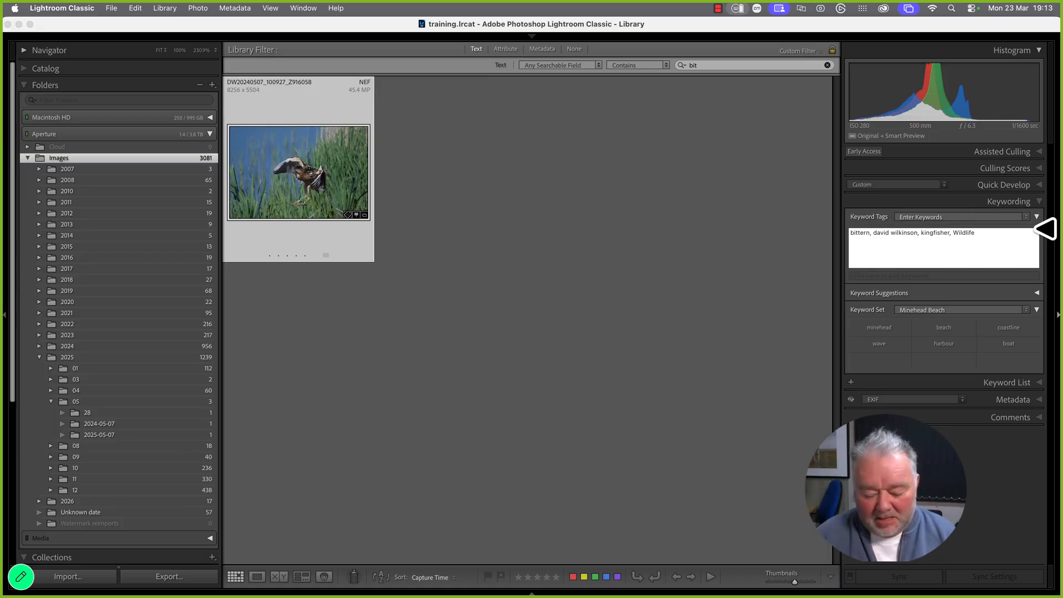
key(Escape)
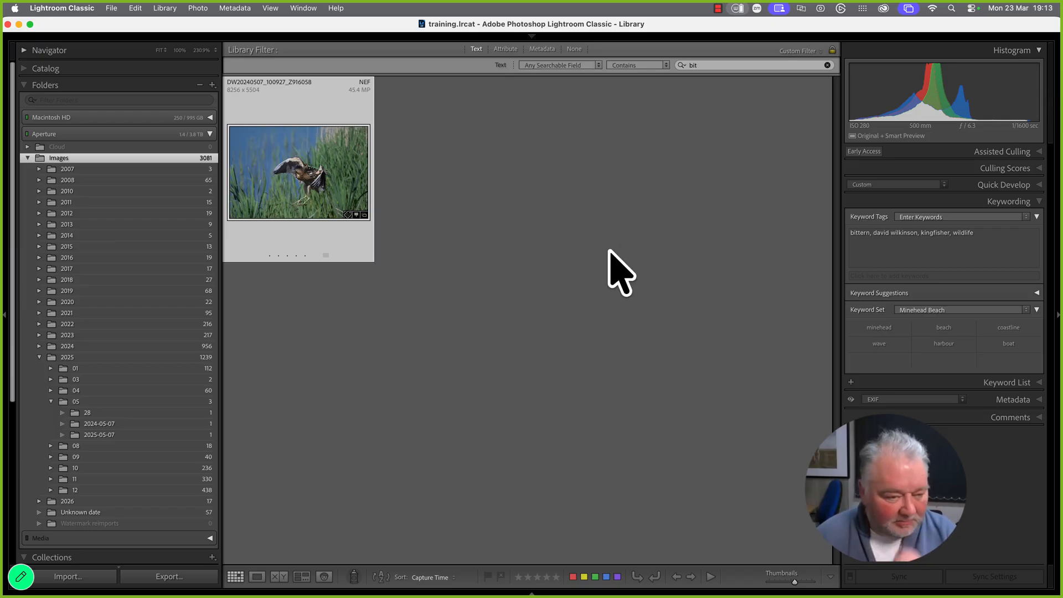
click(206, 136)
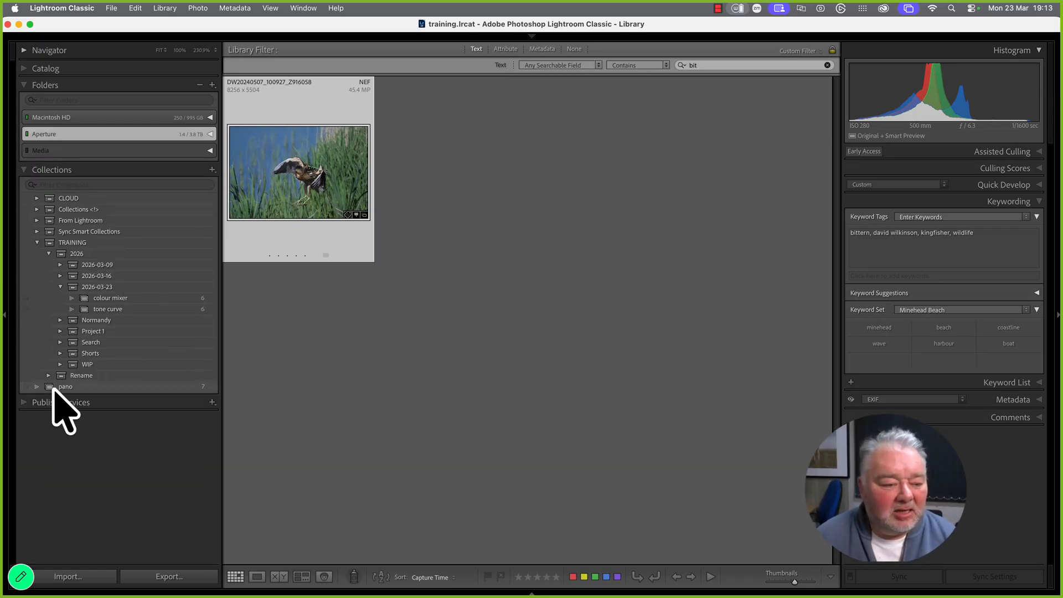
Clear the filter on the six-photo tone curve collection and open the kingfisher-in-reeds photo in Develop
click(113, 309)
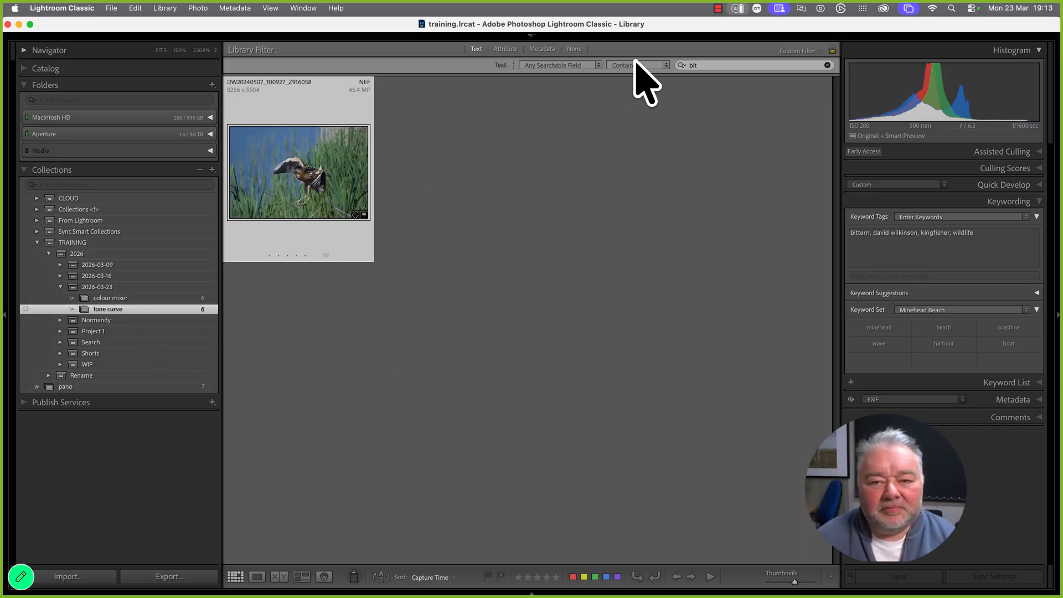
click(575, 49)
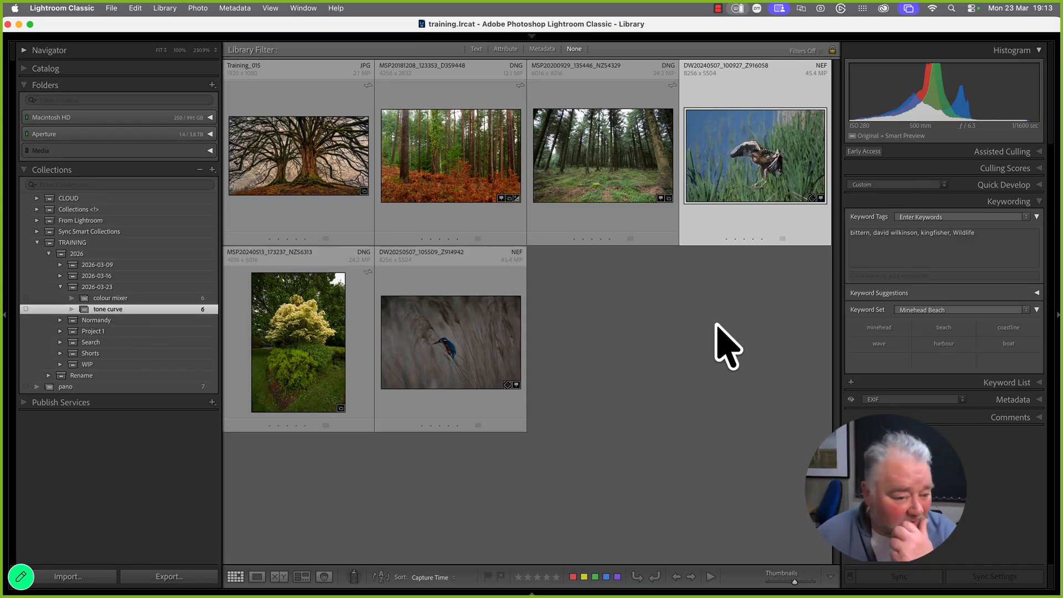
click(499, 367)
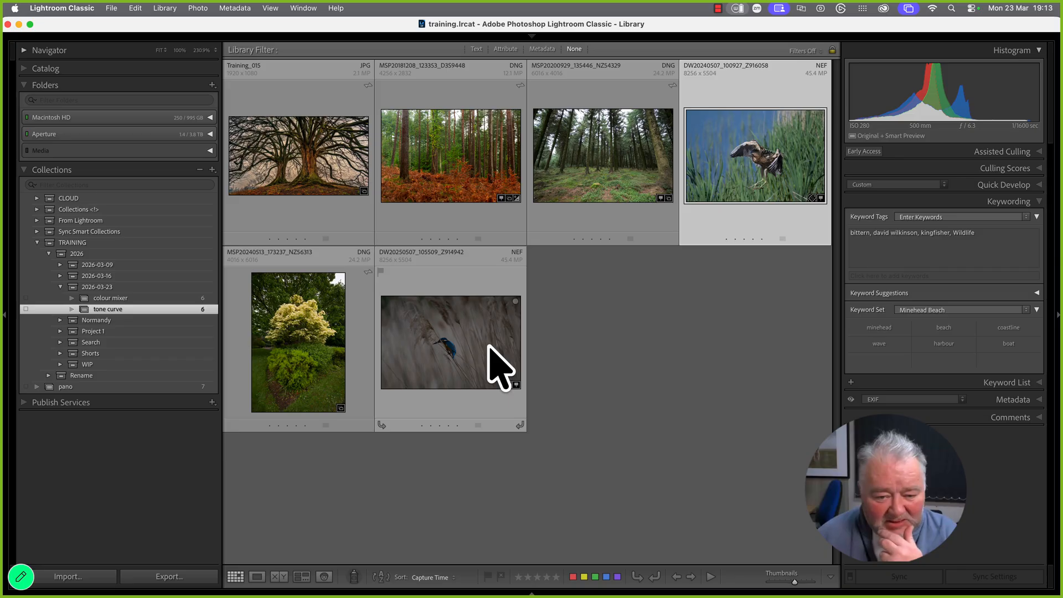
key(z)
click(736, 344)
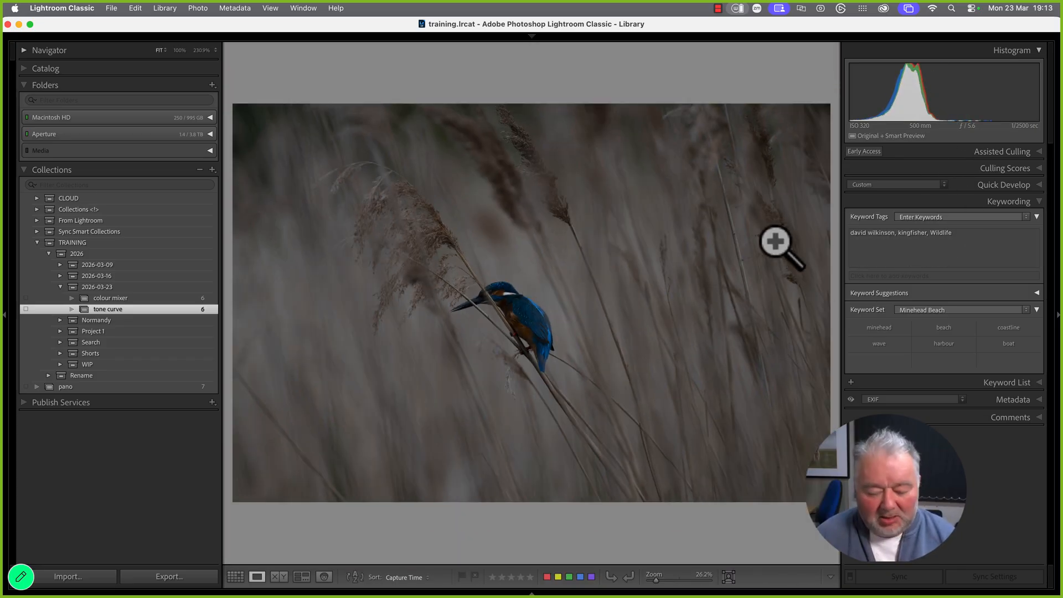
key(d)
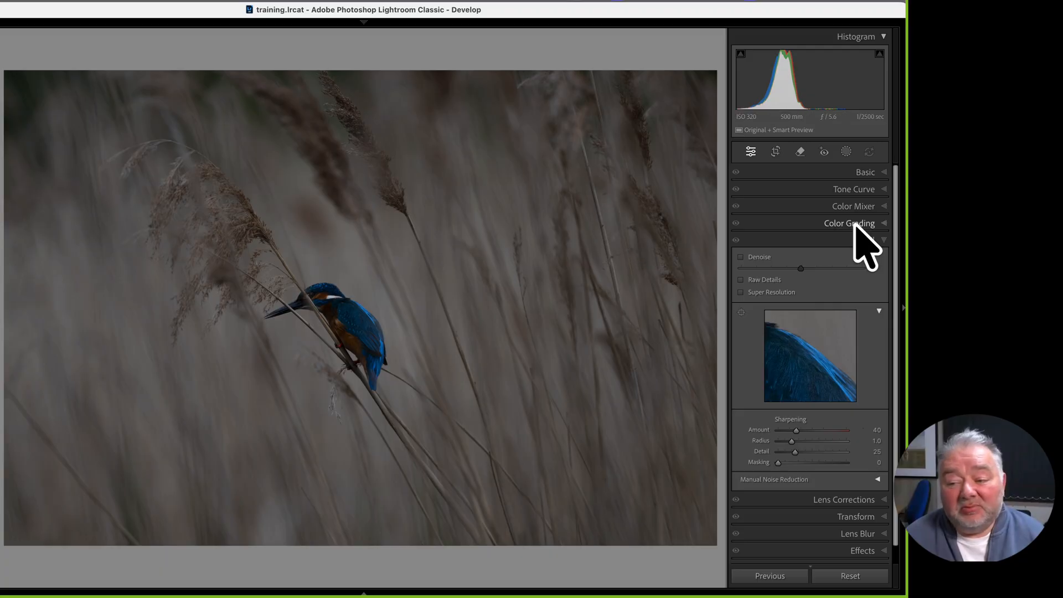
In the Basic panel, check Blacks clipping with Alt, ending at Whites +56 and Blacks +1; show Tone Curve
click(881, 240)
click(884, 176)
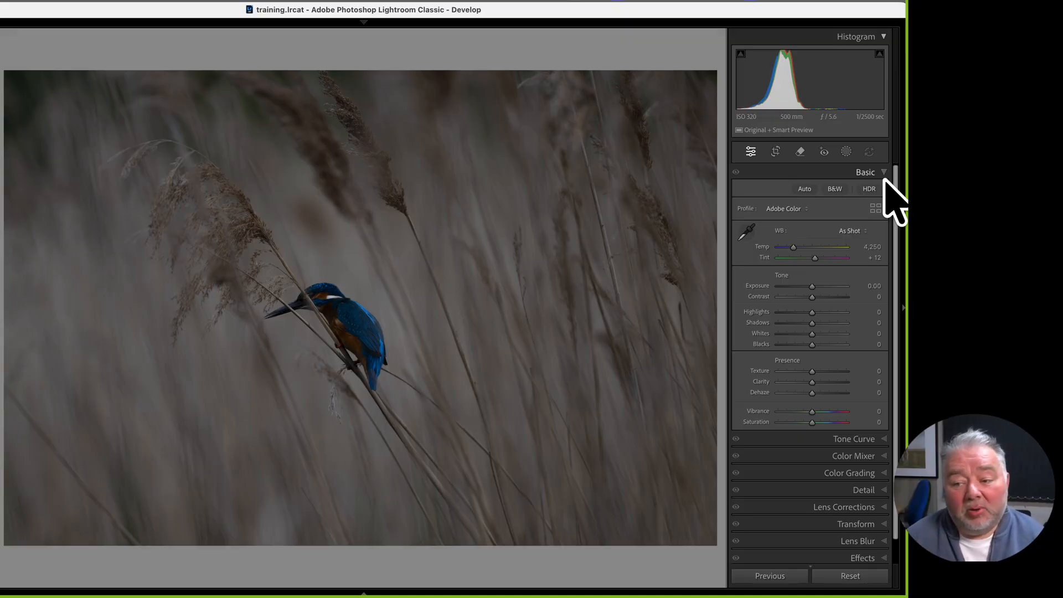
key(alt)
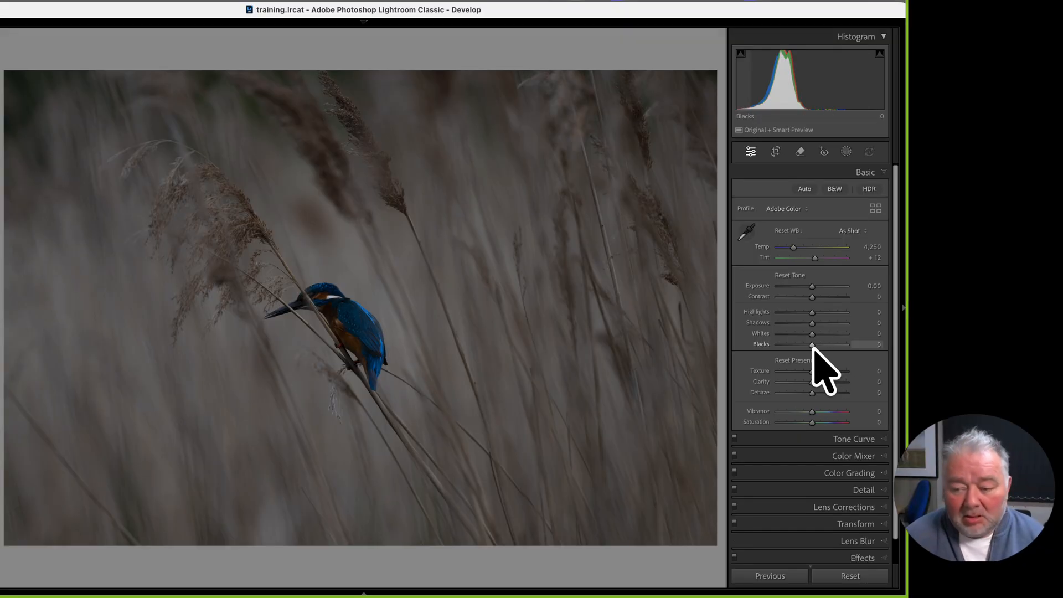
drag(812, 347, 831, 334)
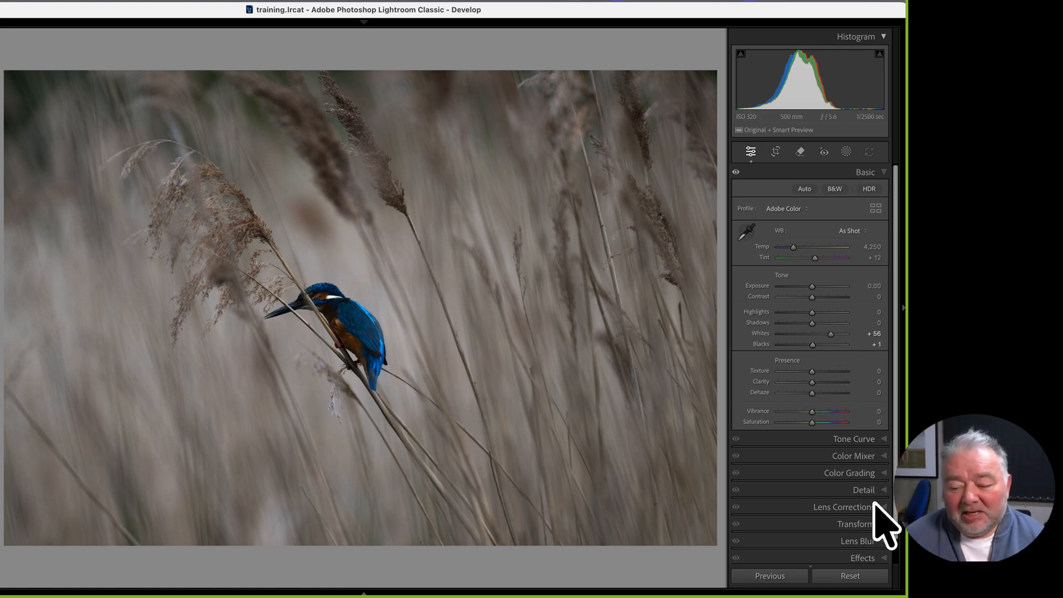
click(864, 525)
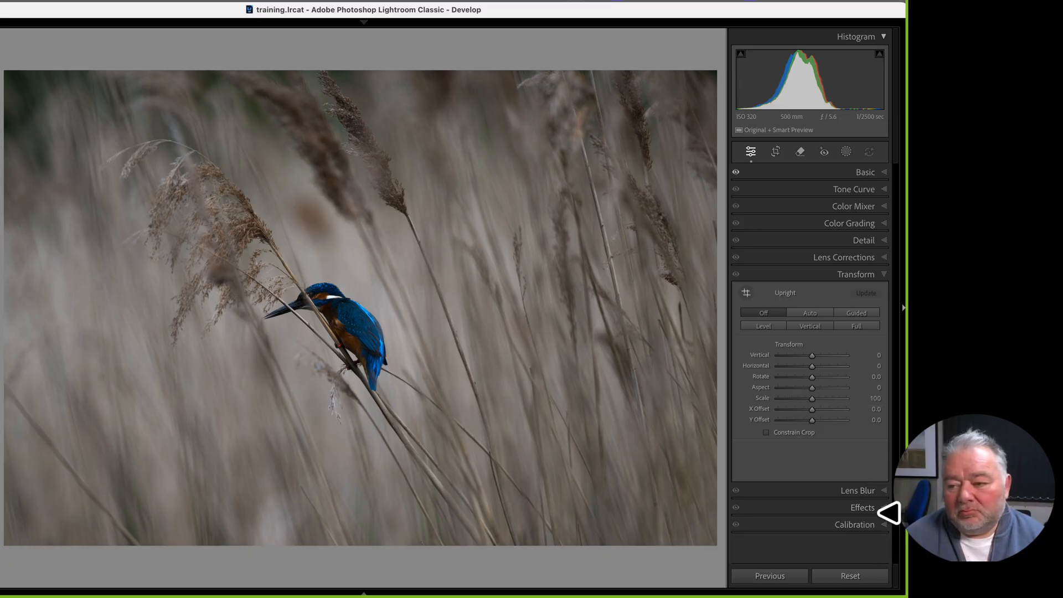
click(868, 190)
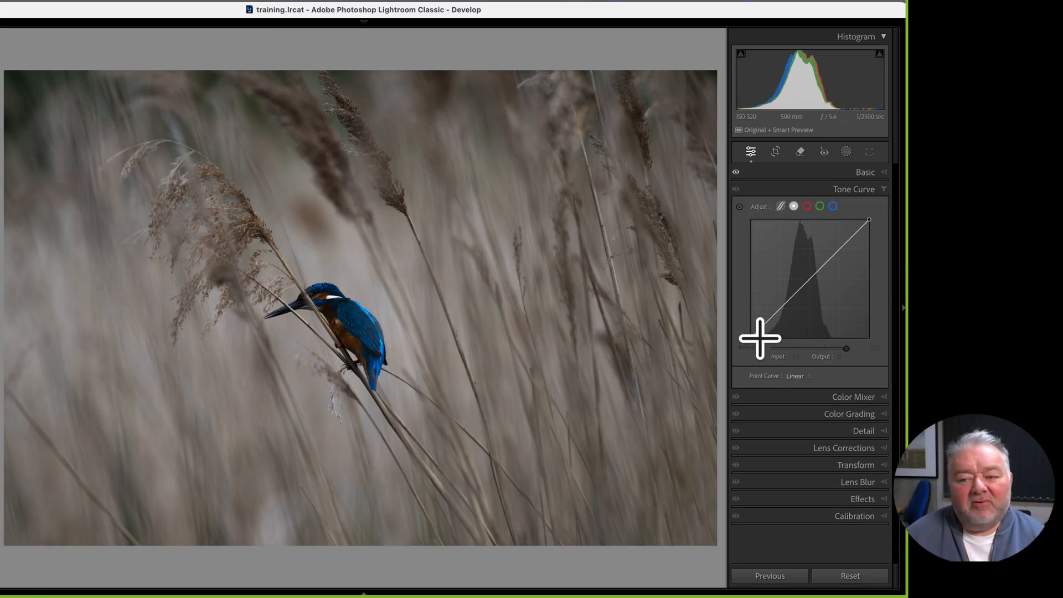
Switch the kingfisher's Tone Curve to the parametric curve, with all four Region sliders at 0
click(780, 206)
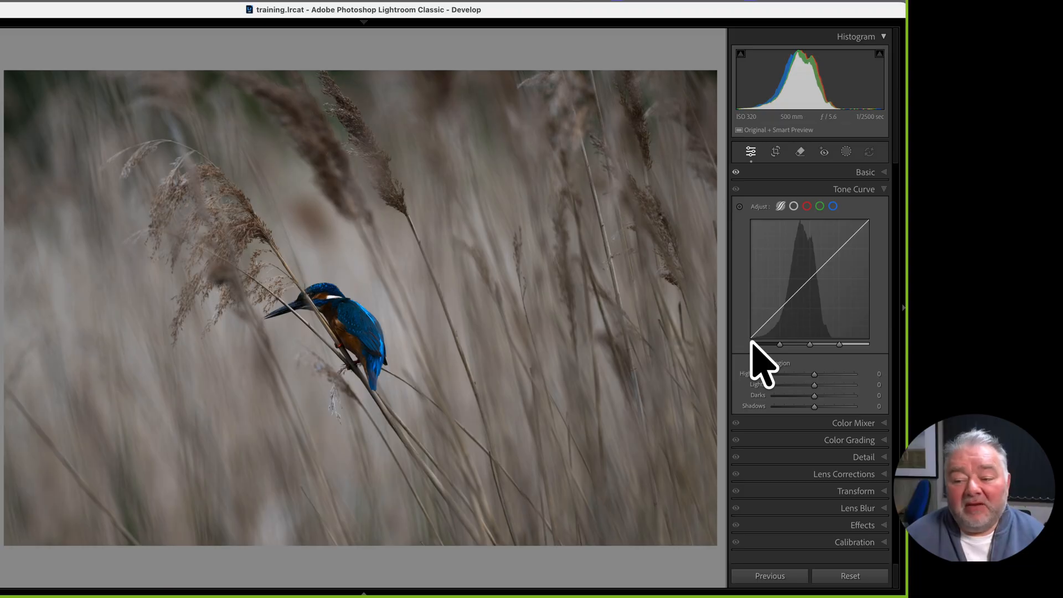
mouse_move(753, 338)
mouse_down()
mouse_move(749, 154)
mouse_move(729, 319)
mouse_move(751, 338)
mouse_up()
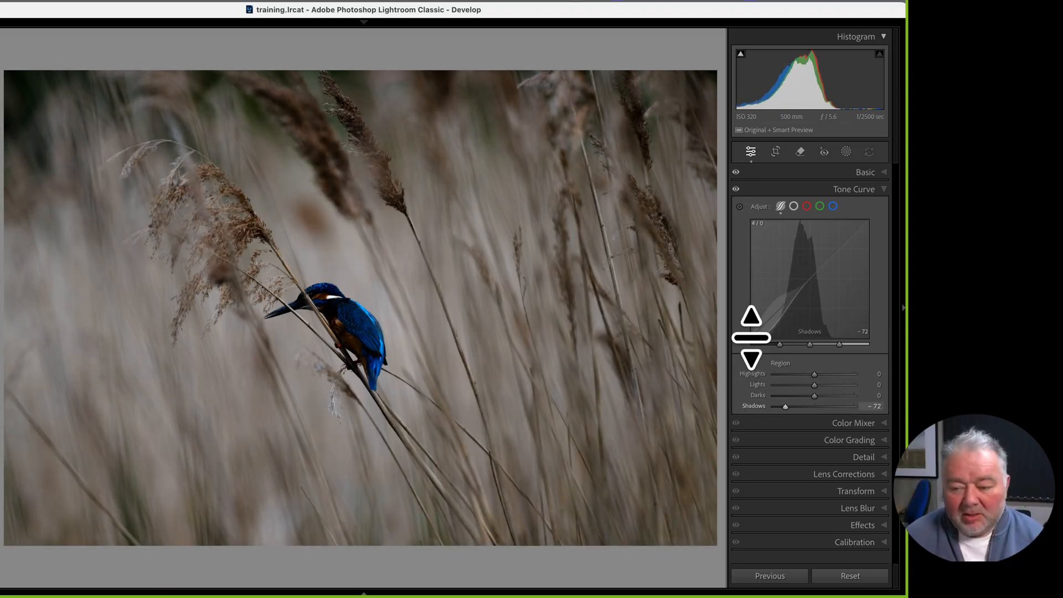
key(super+z)
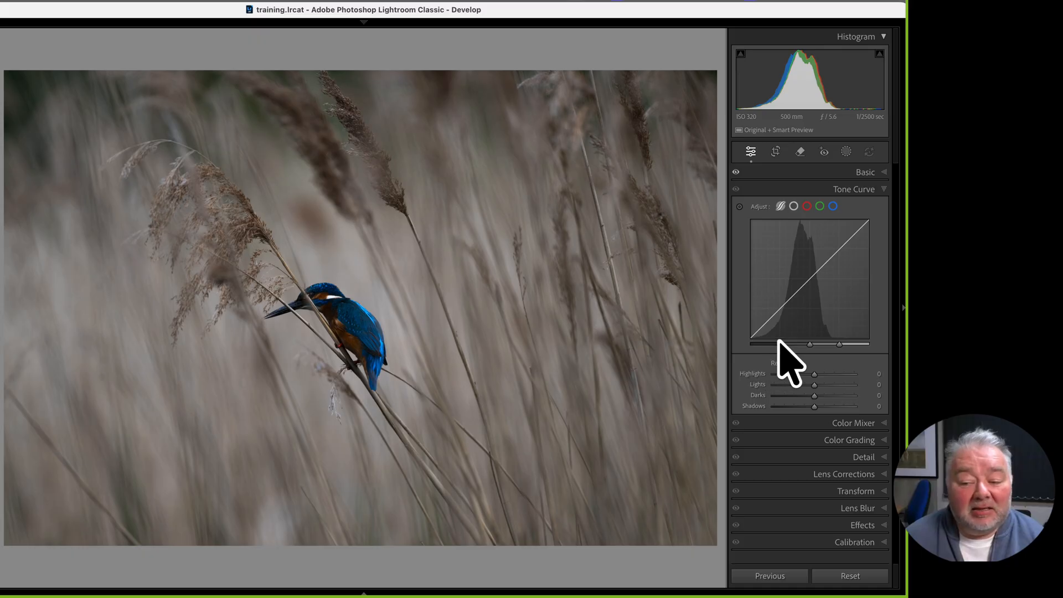
mouse_move(807, 346)
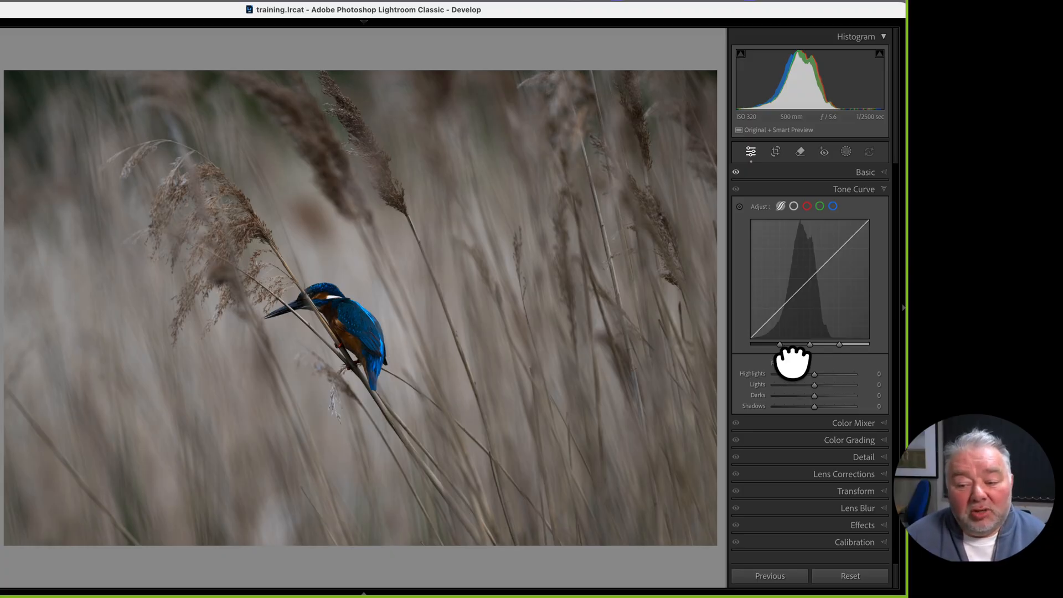
Try moving the curve's split points and raising the Shadows and Lights regions, then undo
drag(780, 346, 791, 346)
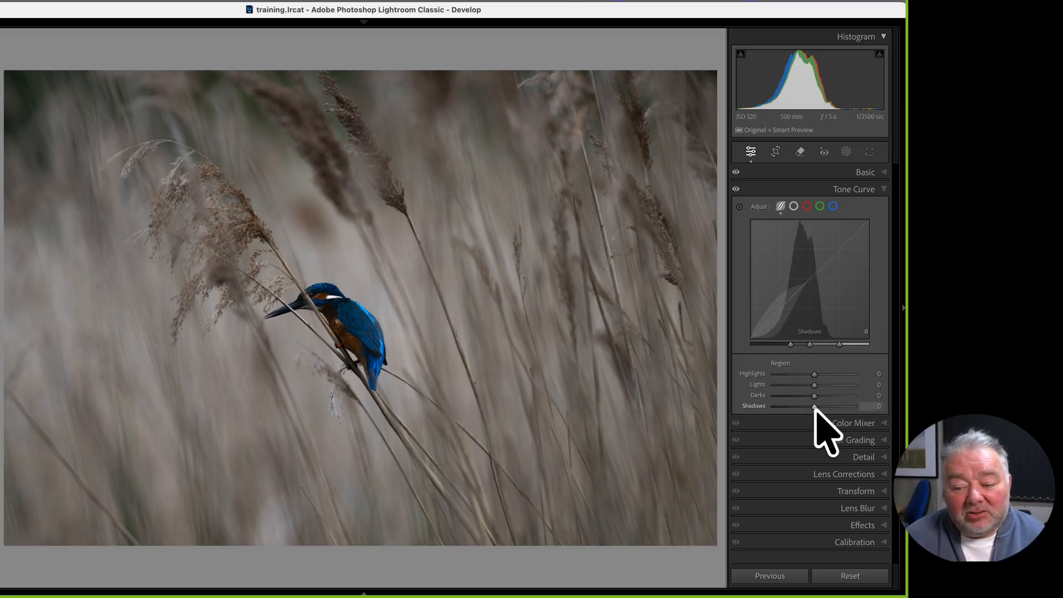
drag(814, 407, 821, 409)
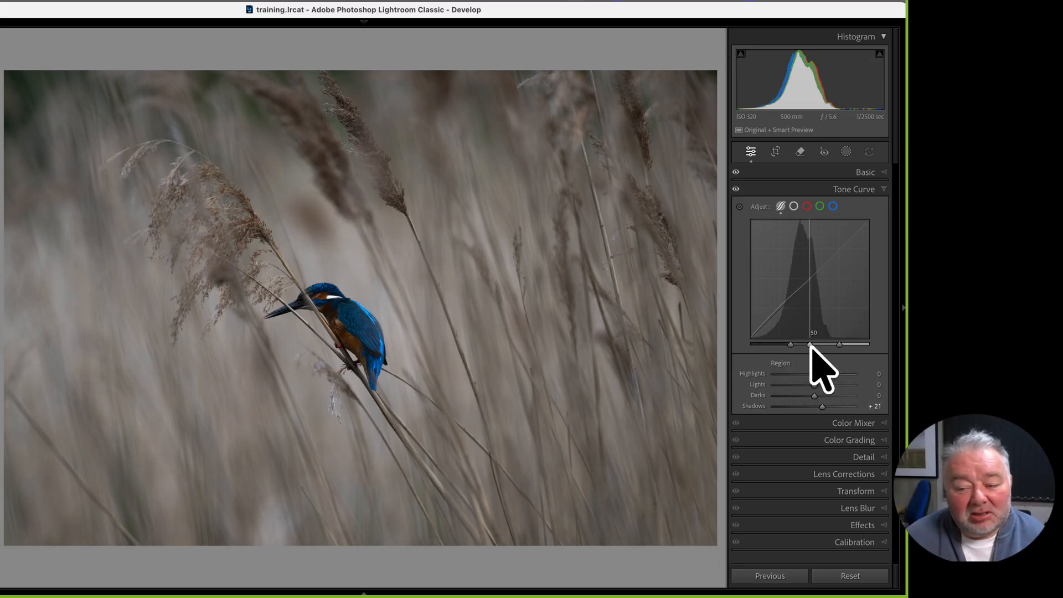
drag(811, 344, 813, 345)
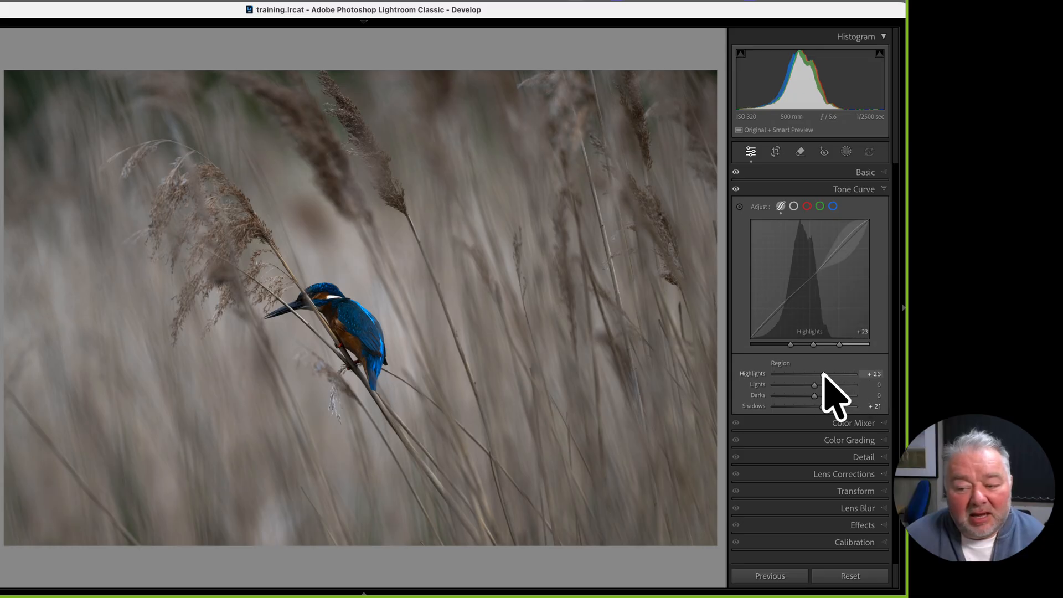
drag(839, 343, 846, 351)
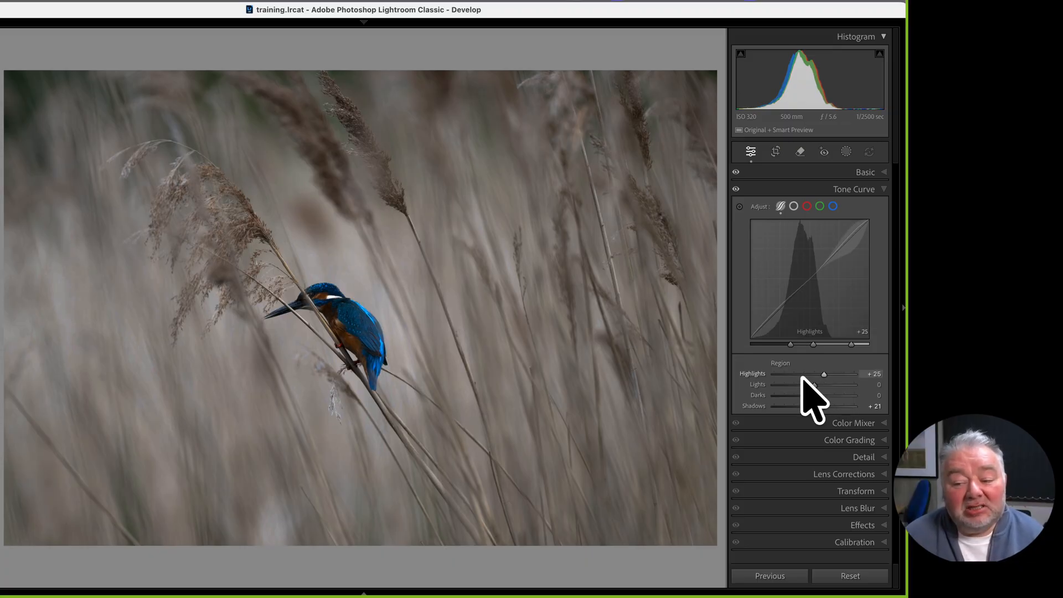
drag(812, 345, 830, 345)
drag(818, 386, 814, 396)
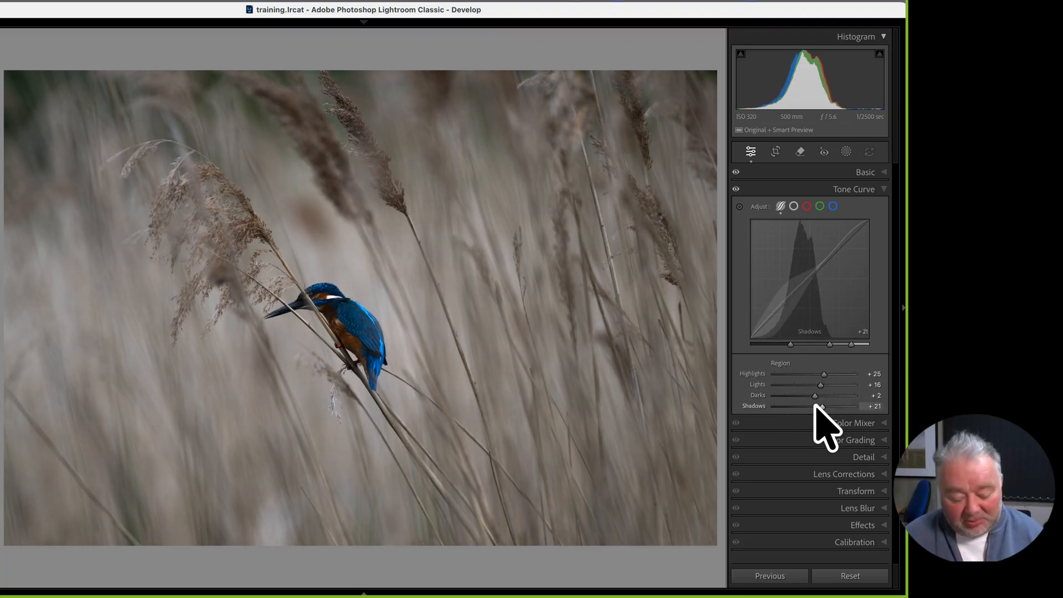
key(super+z)
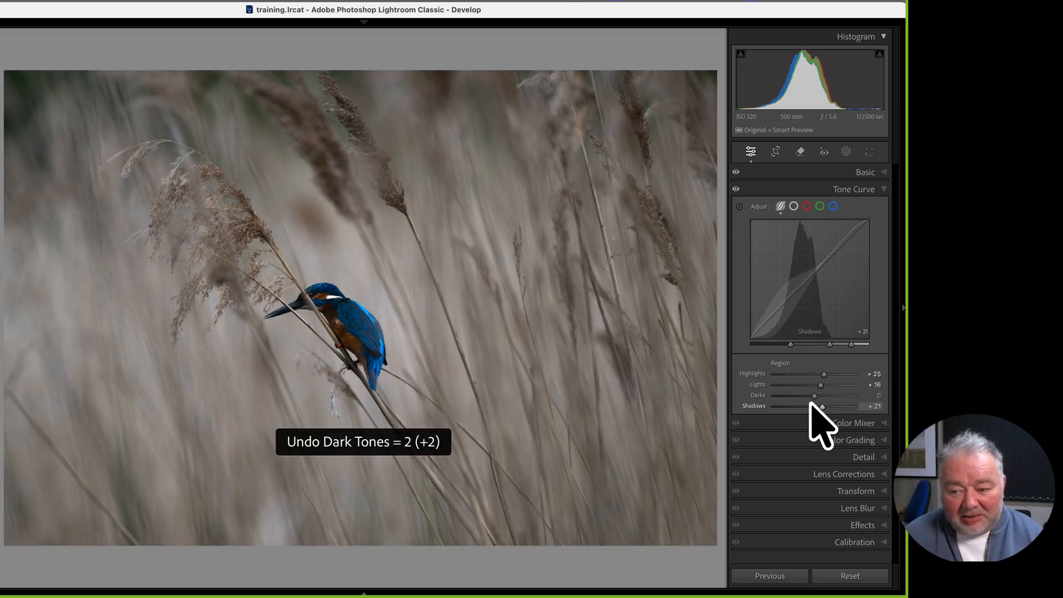
key(super+z)
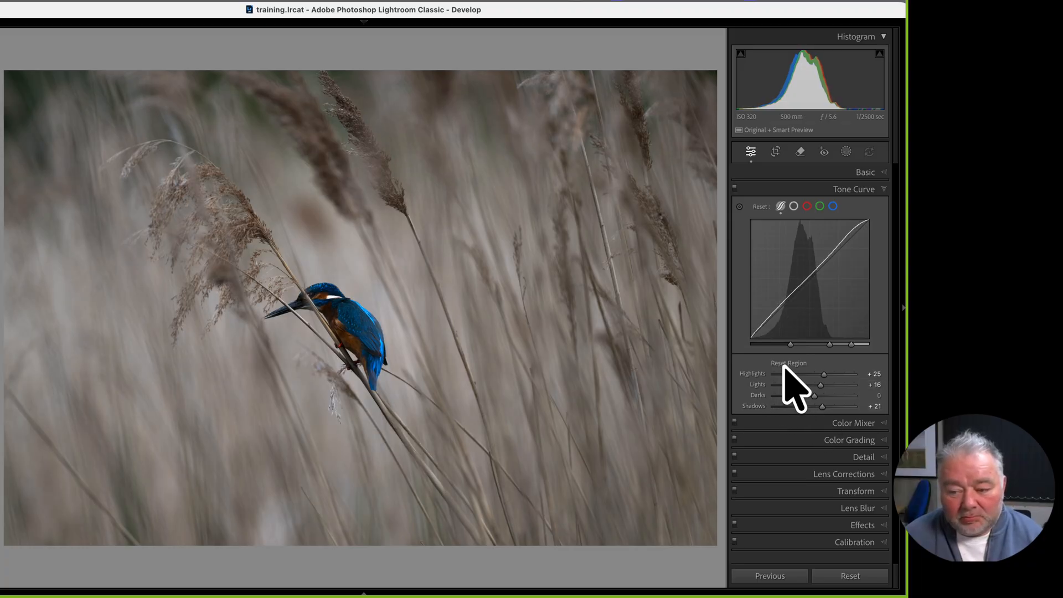
Reset the region adjustments and all three split points to their defaults
double_click(782, 365)
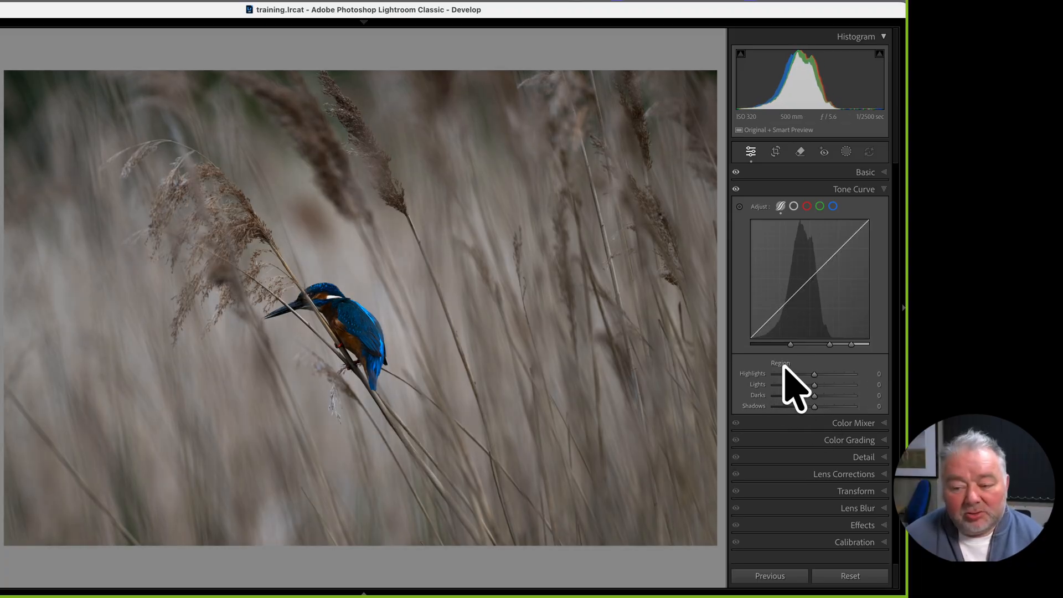
key(alt)
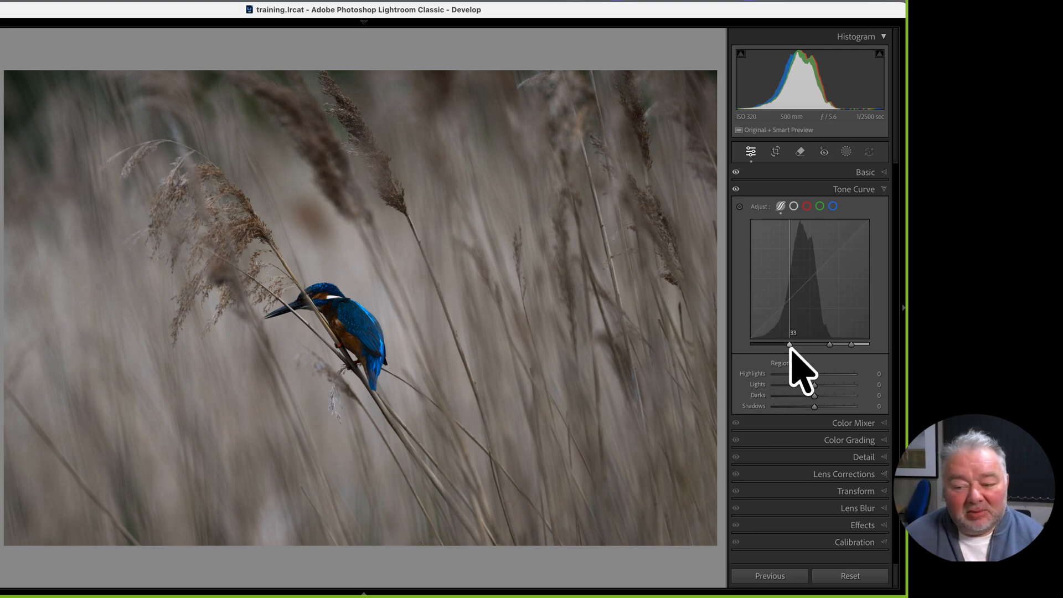
double_click(790, 344)
double_click(829, 344)
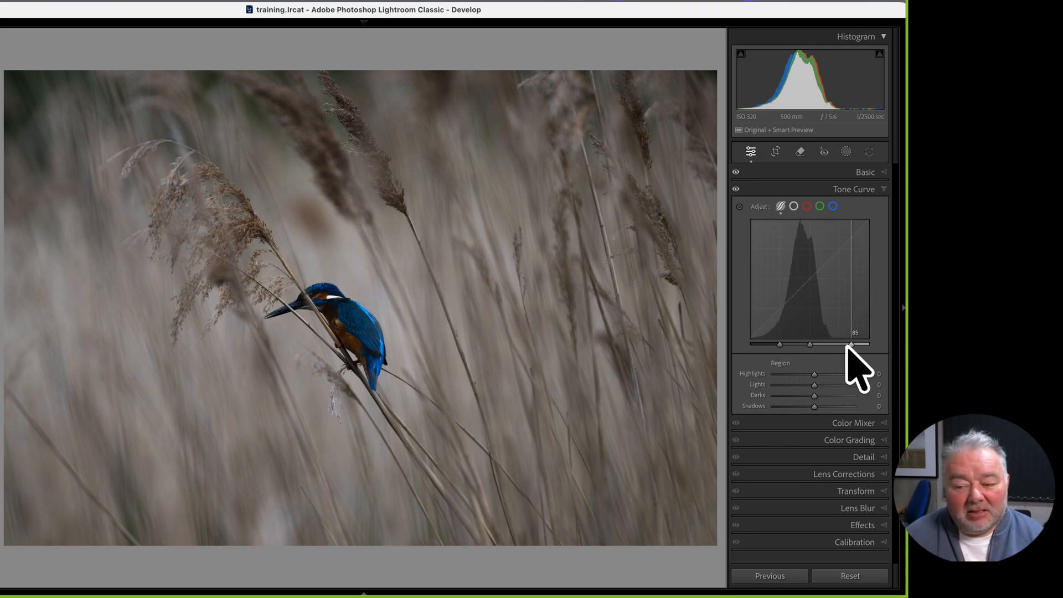
double_click(852, 344)
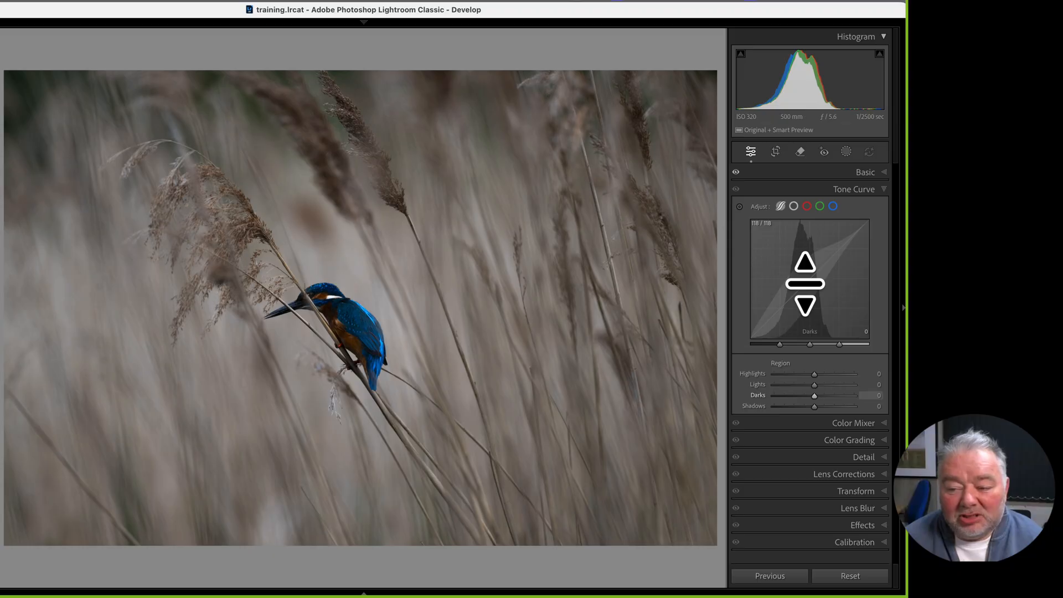
Raise the curve's Darks to +28 and Shadows to +37
drag(805, 283, 800, 262)
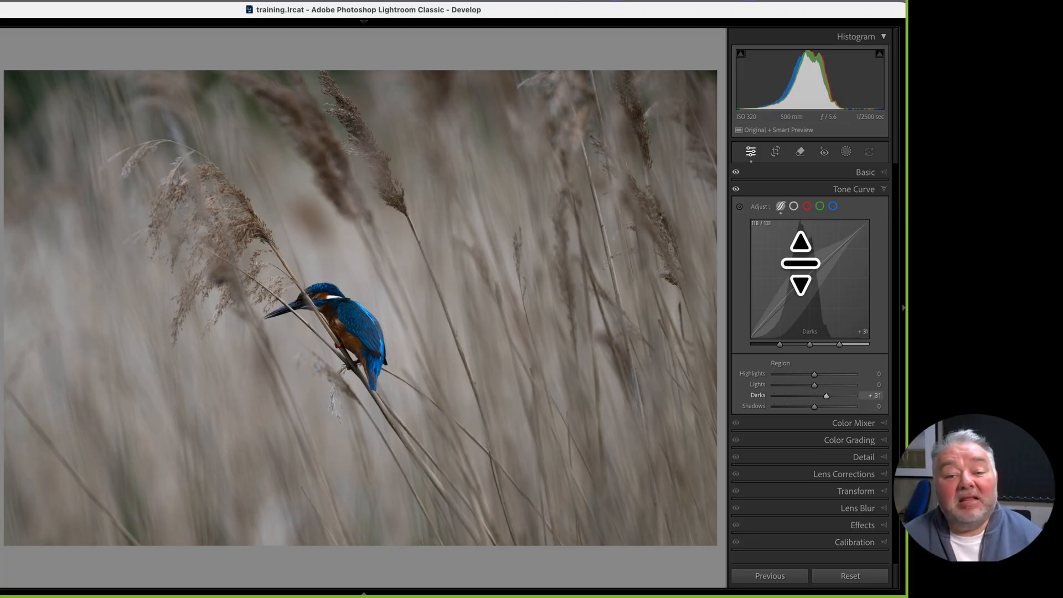
drag(801, 263, 799, 268)
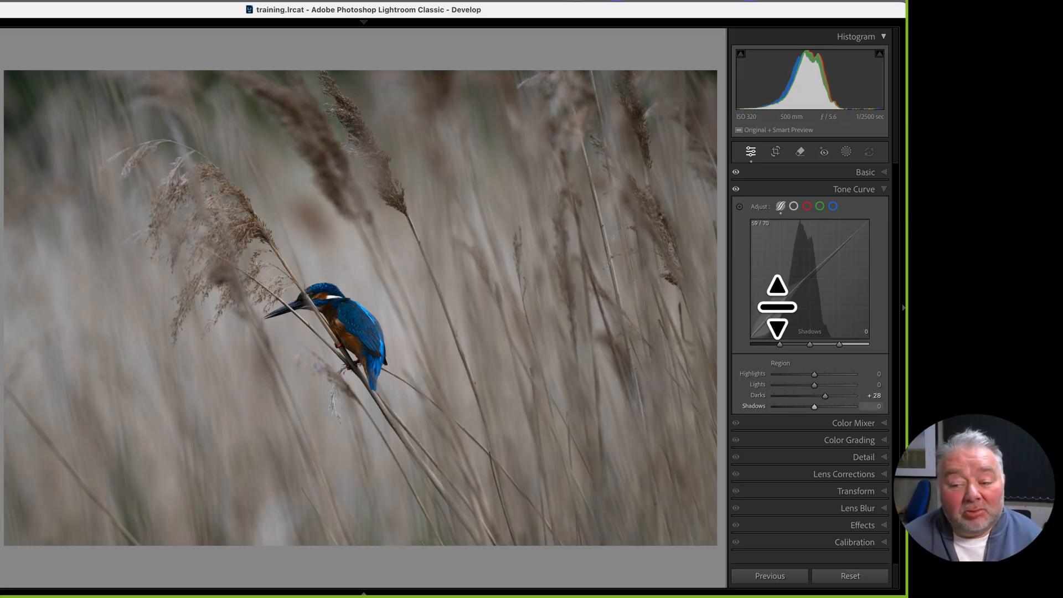
drag(778, 307, 767, 282)
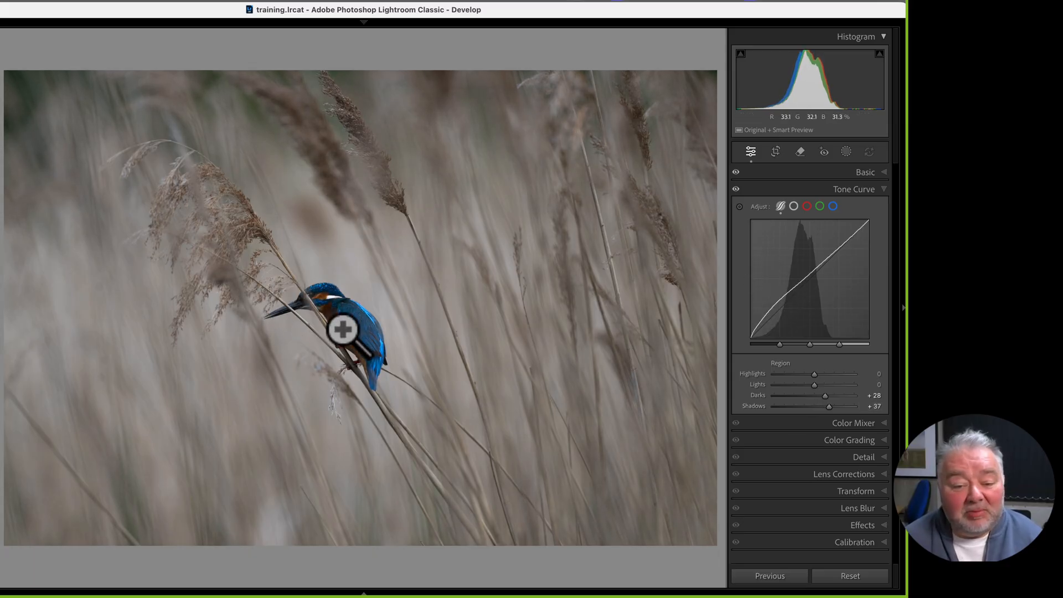
Zoom in and out on the kingfisher to check it, then undo the Shadows and Darks edits
click(342, 321)
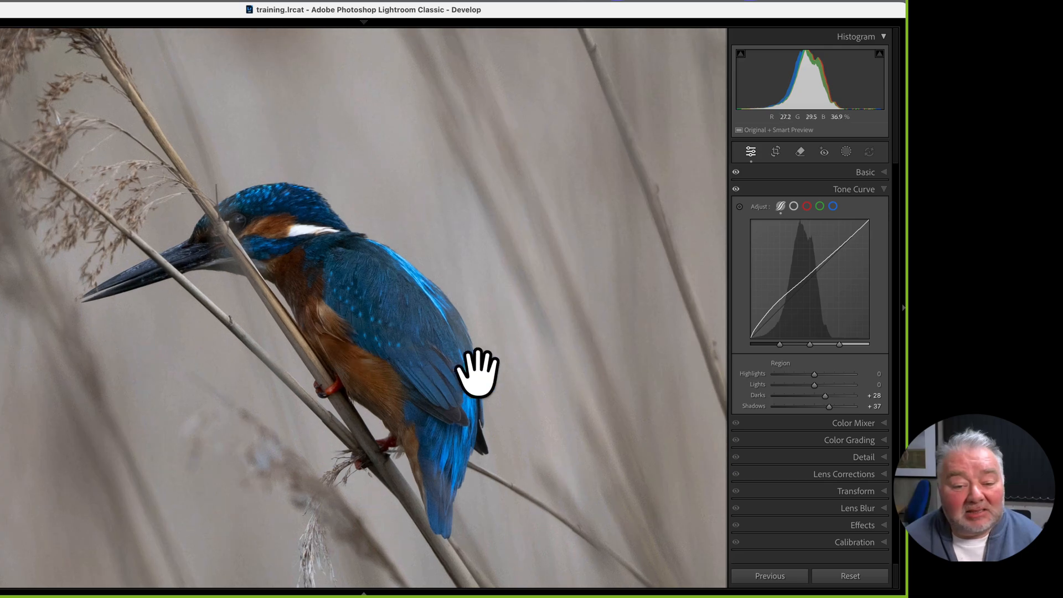
click(389, 344)
click(367, 345)
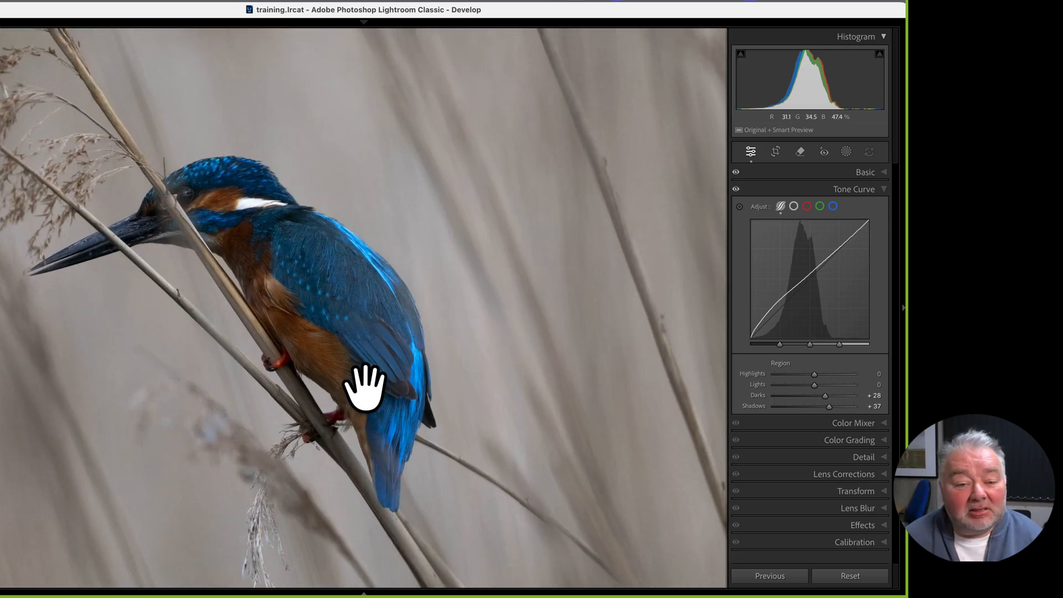
click(343, 385)
key(super+z)
key(super+z)
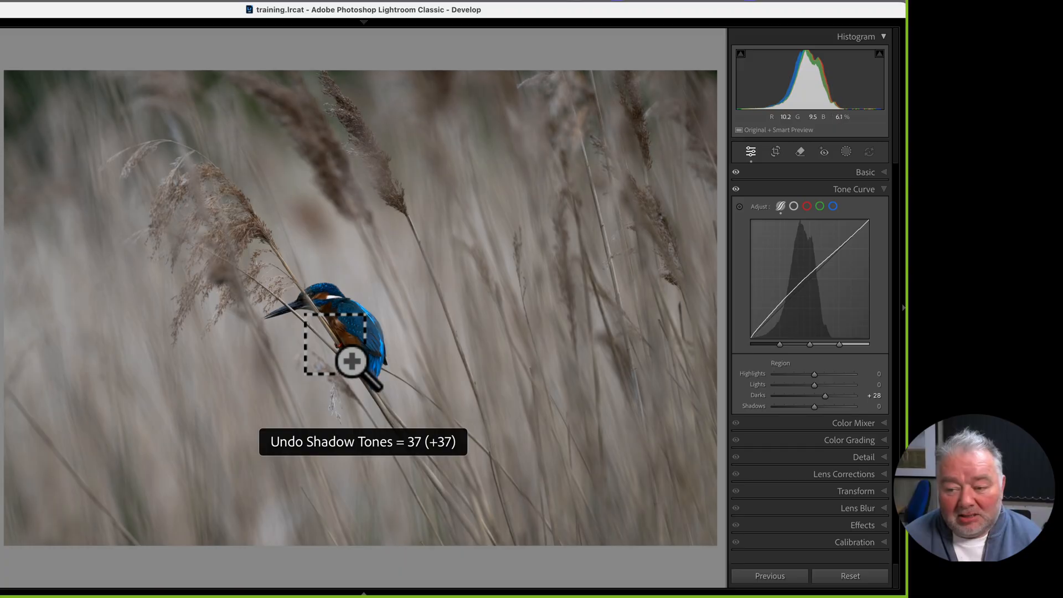
Reshape the curve to Darks +27 and Shadows +38, inspecting the bird close up
click(359, 353)
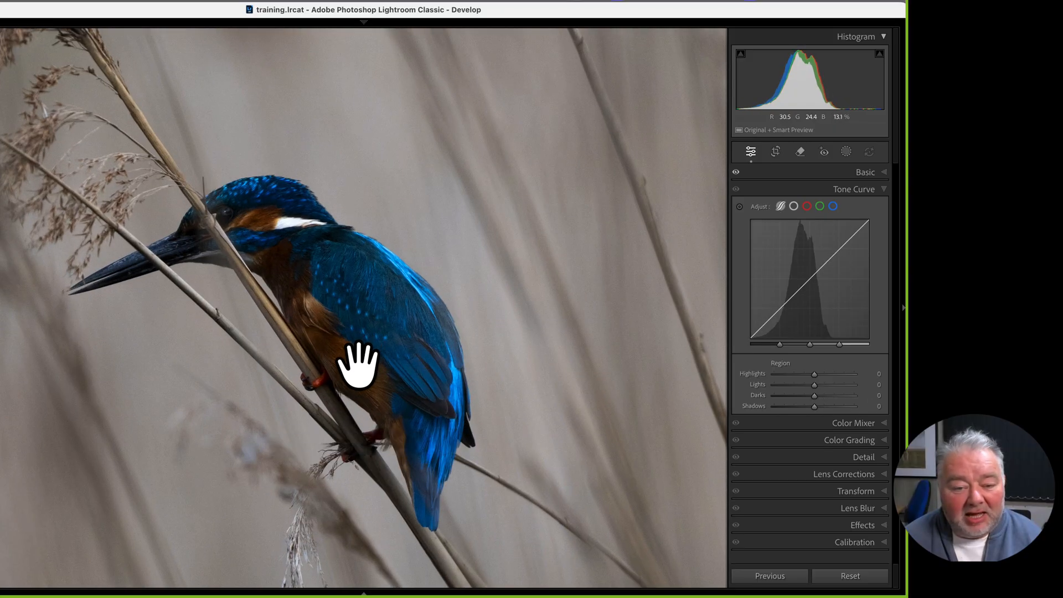
click(361, 360)
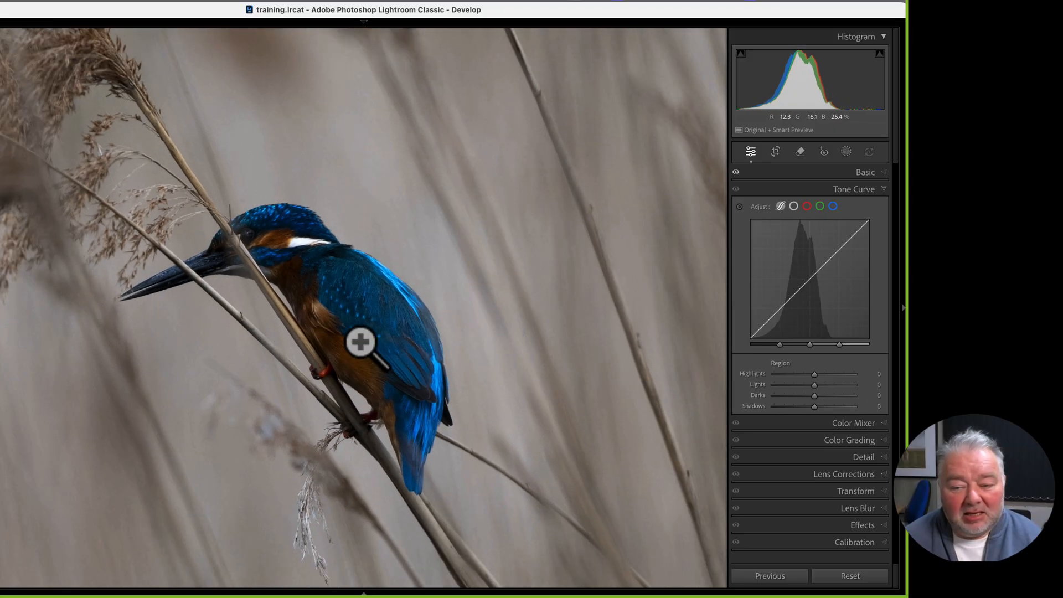
drag(781, 306, 795, 263)
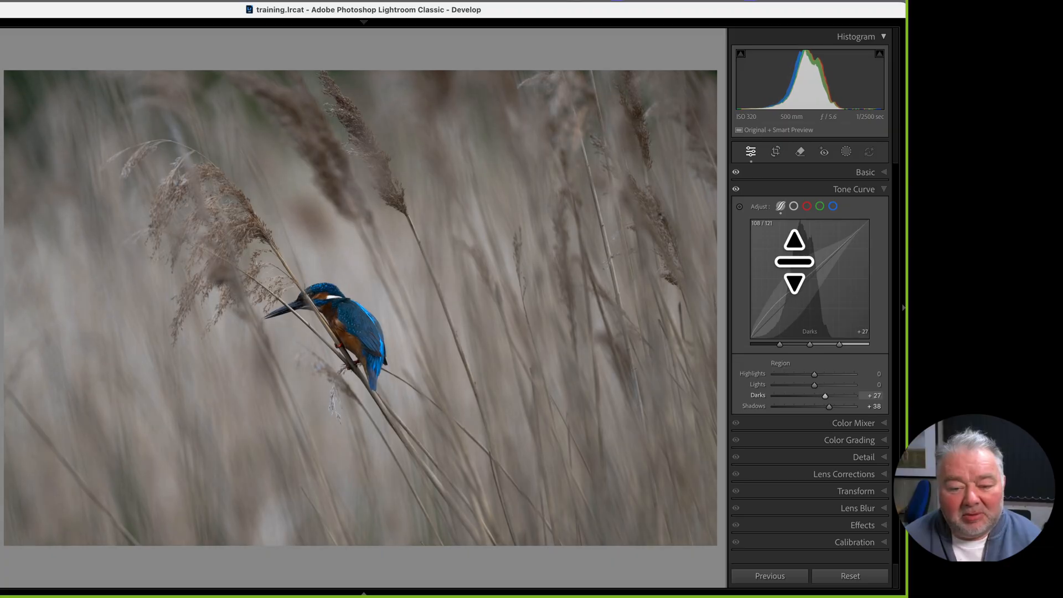
click(310, 328)
drag(451, 339, 395, 335)
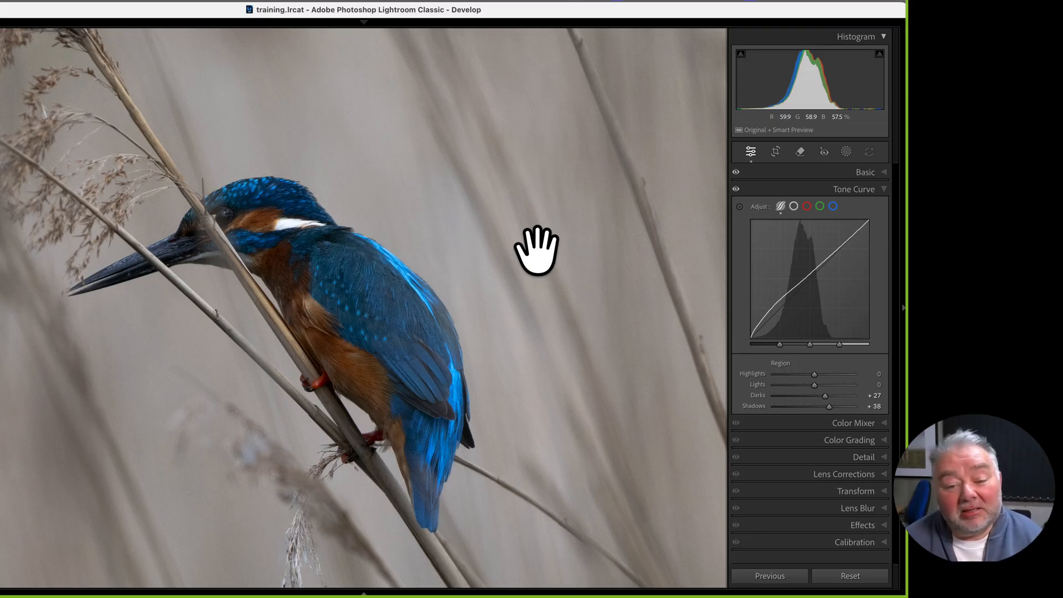
click(383, 366)
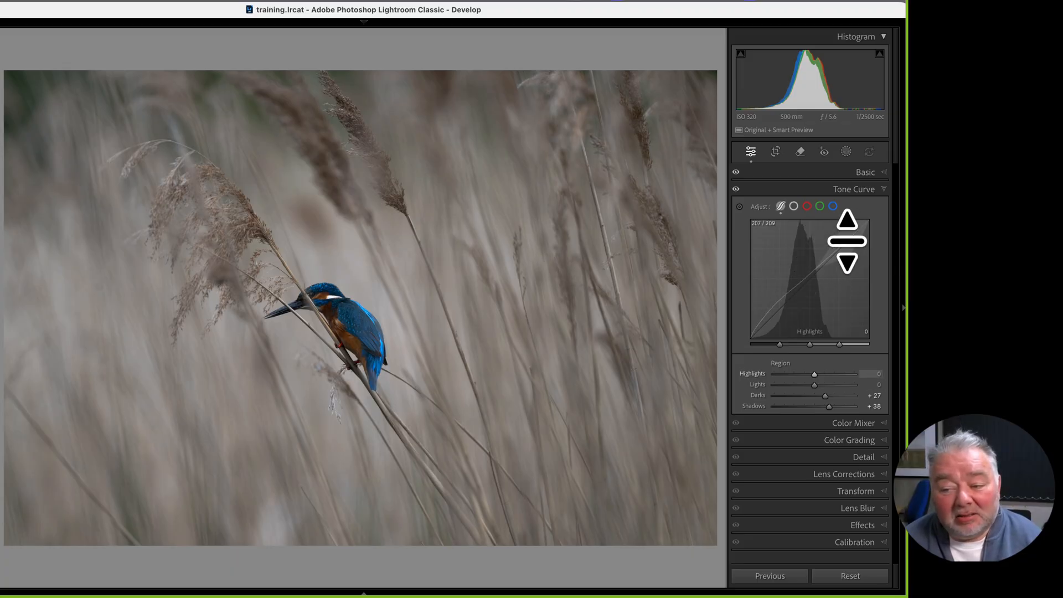
Drag the curve to set Highlights −30, Darks +46 and Shadows +59, leaving Lights at 0
drag(847, 241, 846, 263)
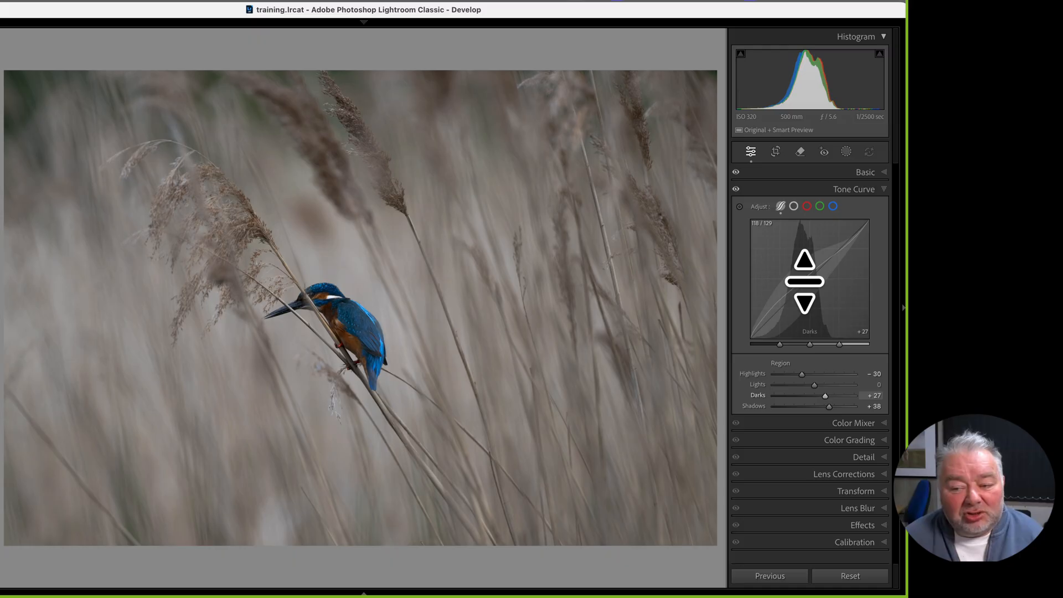
drag(805, 281, 796, 268)
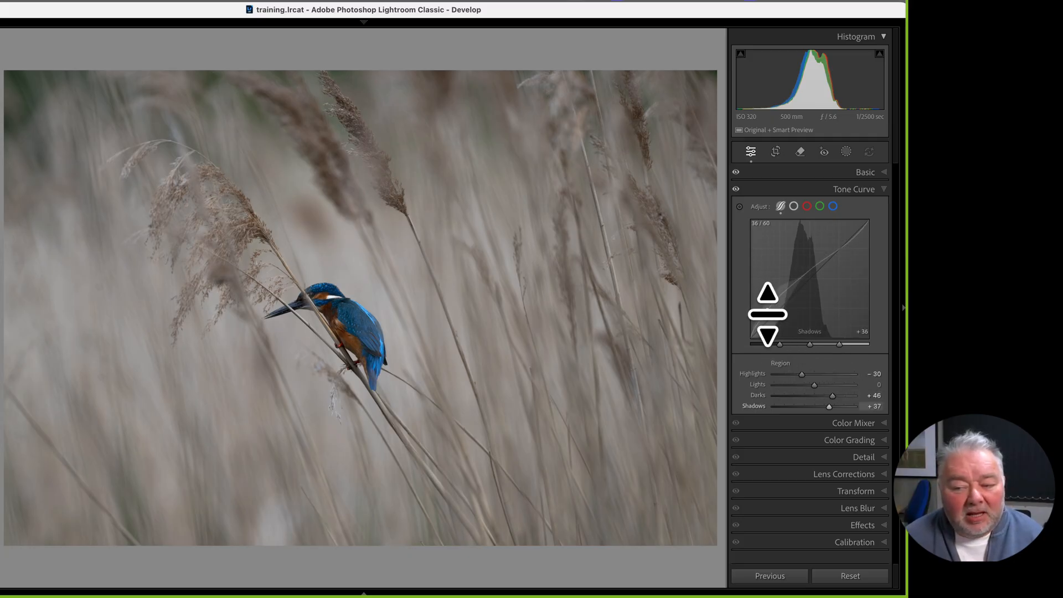
mouse_move(767, 314)
mouse_down()
mouse_move(776, 325)
mouse_move(790, 315)
mouse_move(773, 334)
mouse_move(780, 321)
mouse_move(761, 304)
mouse_move(774, 310)
mouse_move(764, 332)
mouse_move(752, 325)
mouse_up()
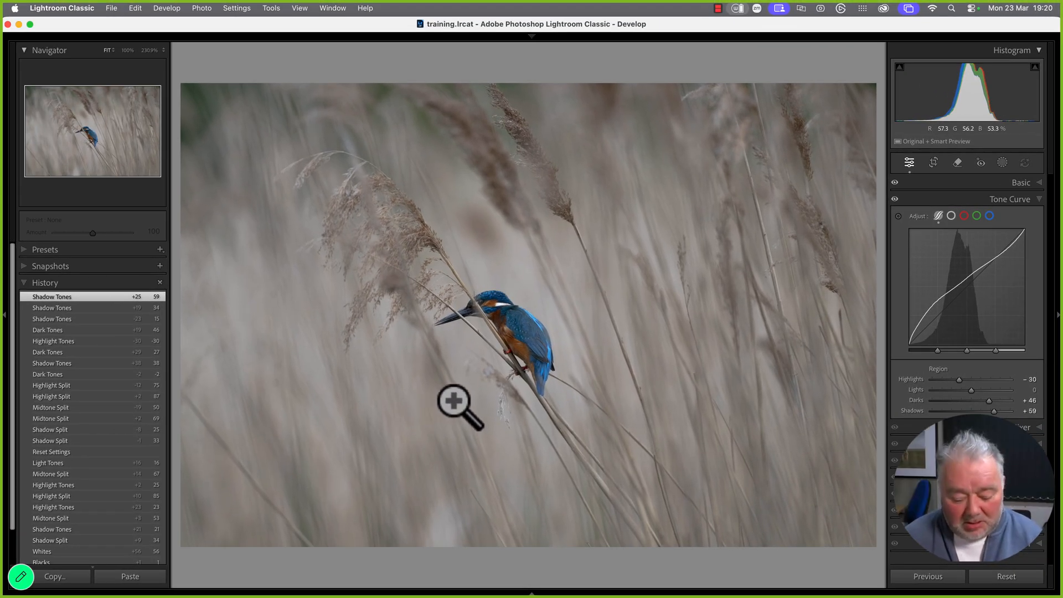
Collapse History and create a new snapshot named 'Orginial Crop' in the Snapshots panel
key(r)
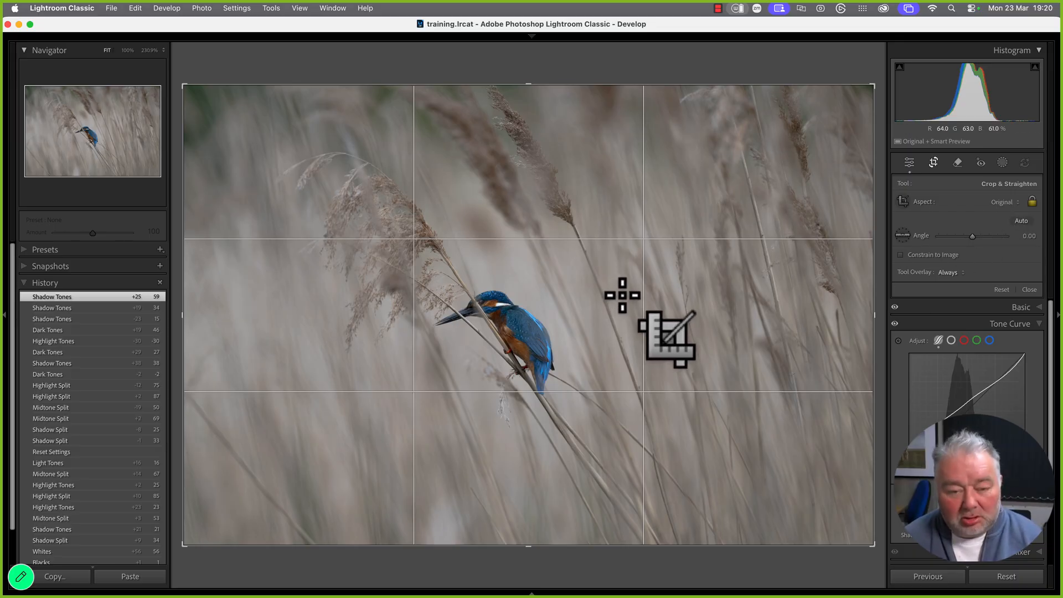
key(r)
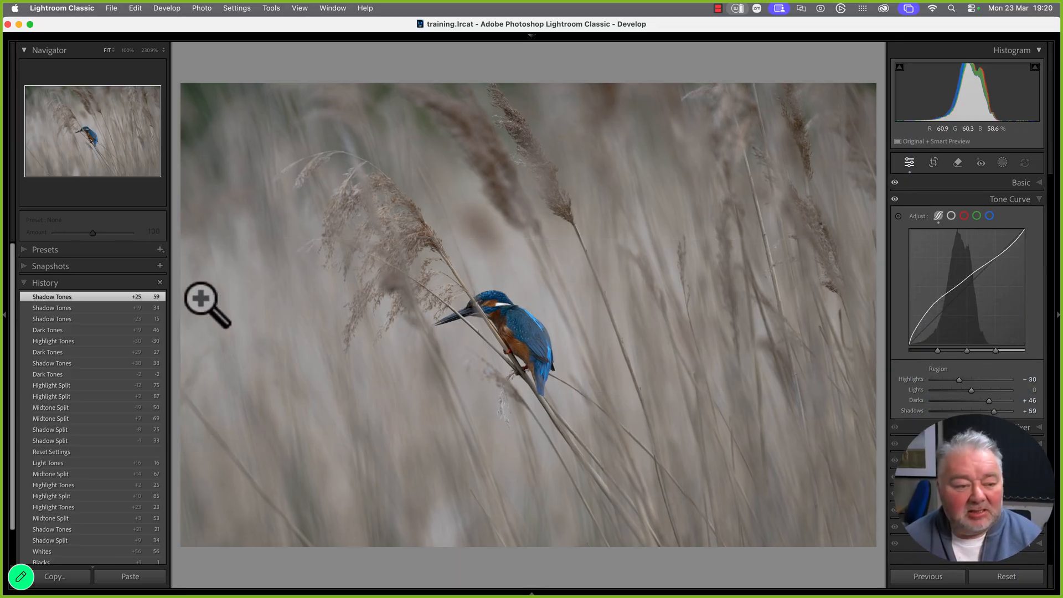
click(28, 283)
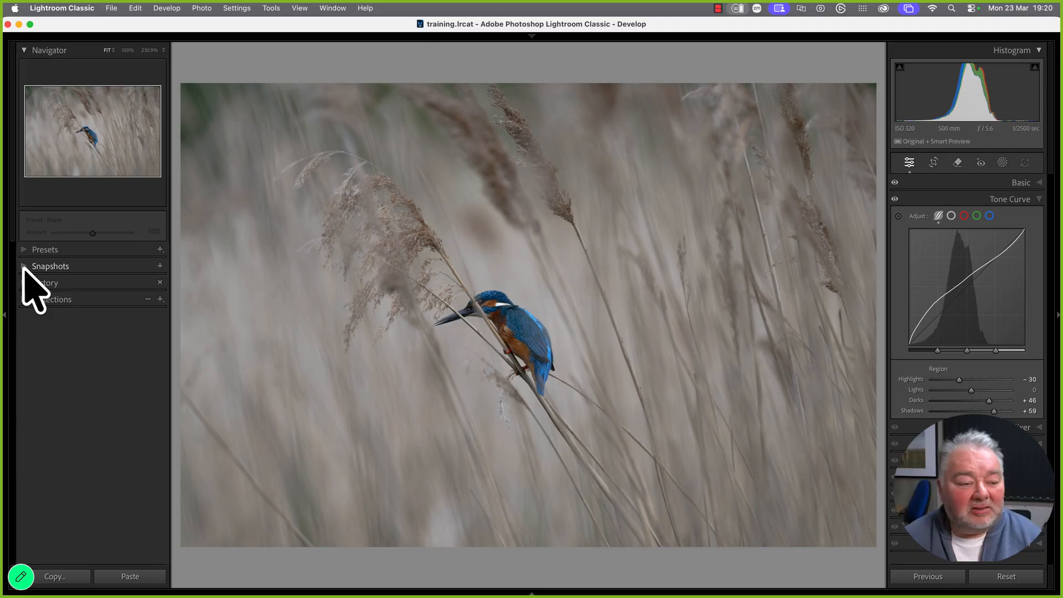
click(50, 268)
click(160, 266)
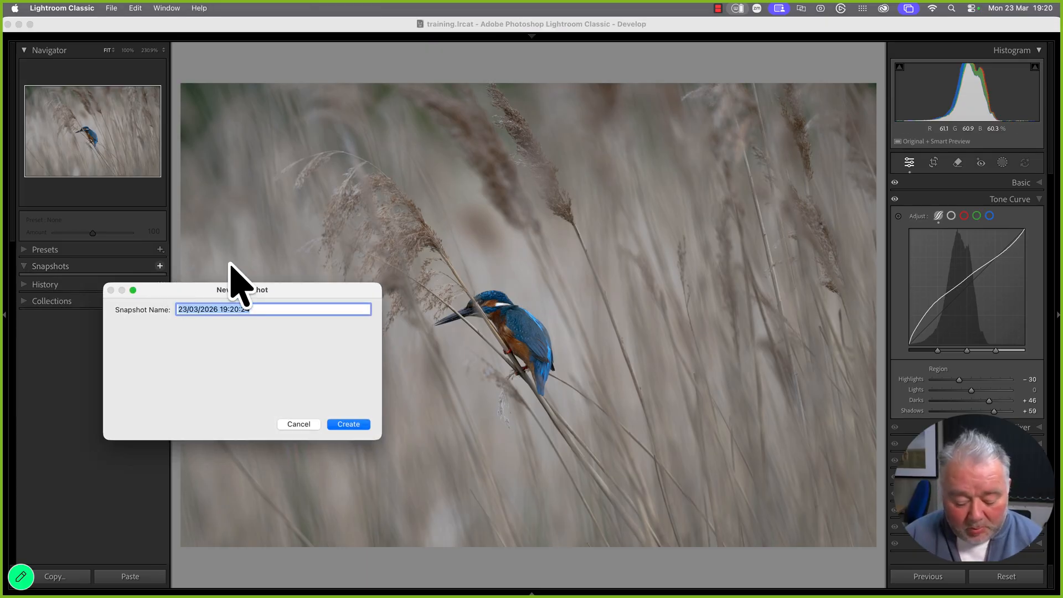
text(Org)
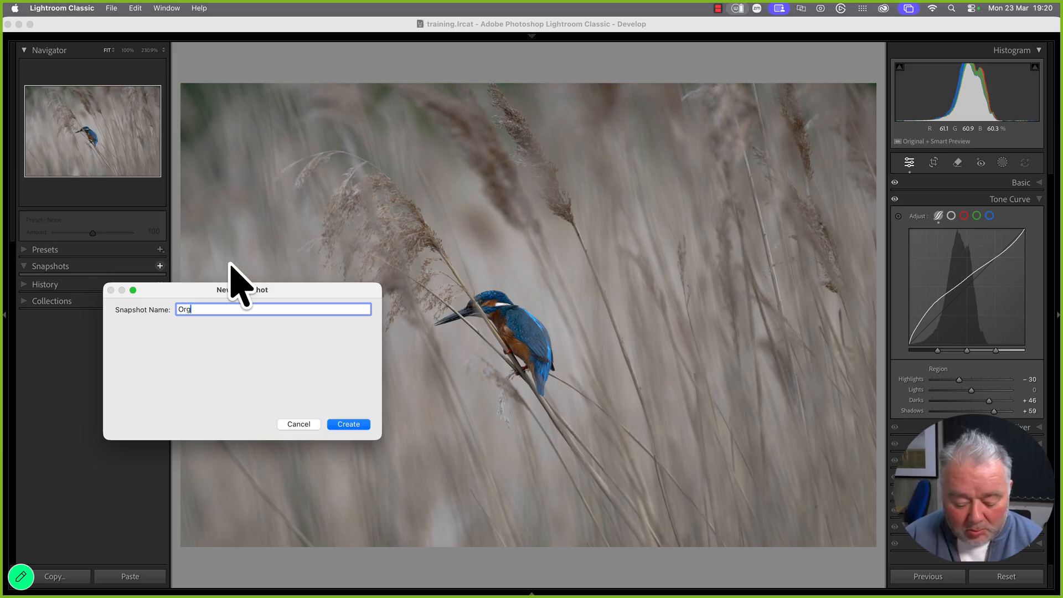
text(inial Cr)
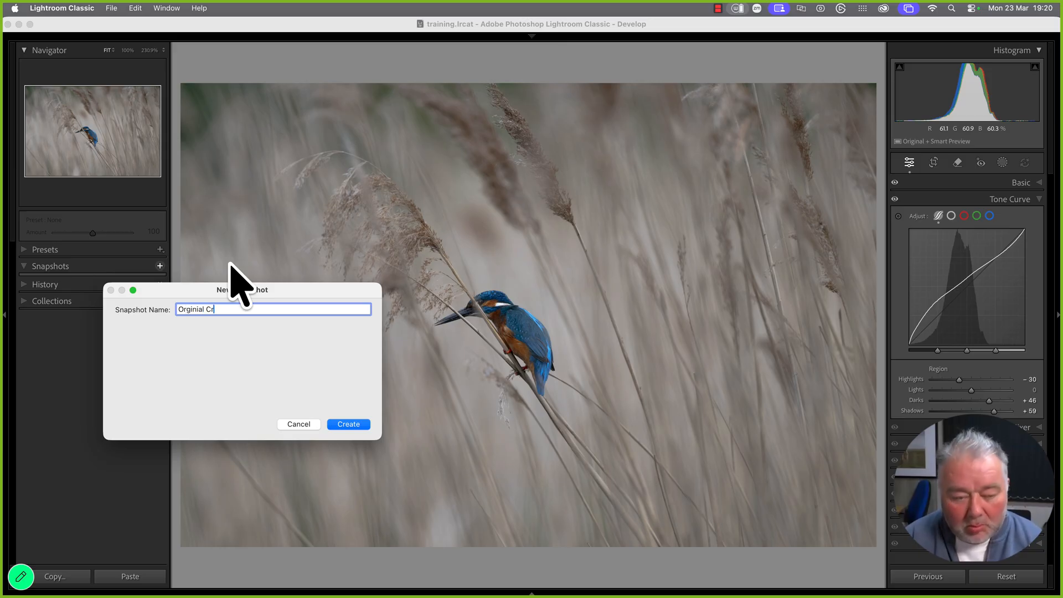
text(op)
key(Return)
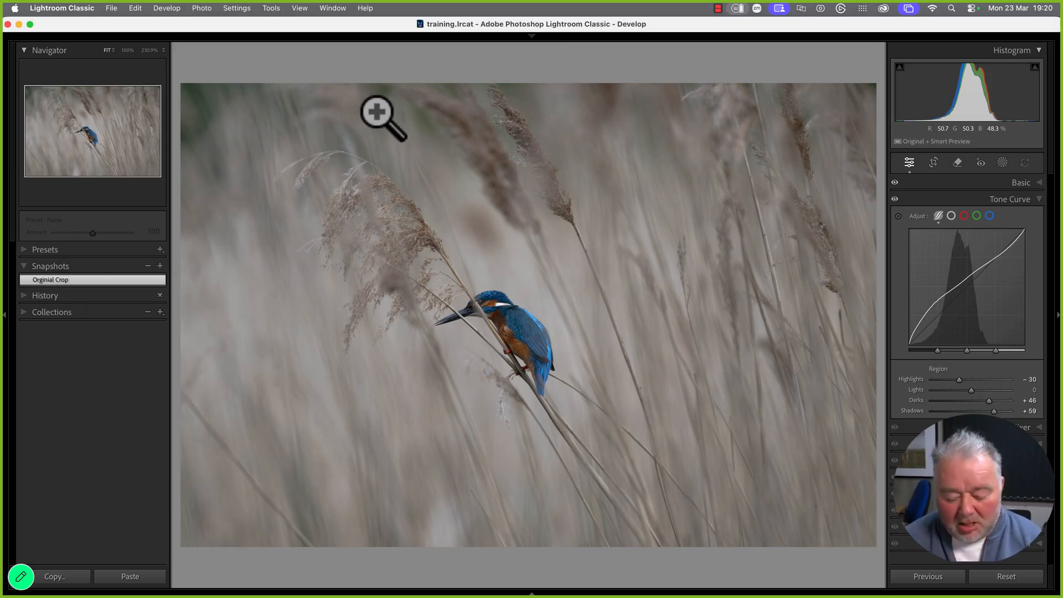
Crop the kingfisher photo at 16 x 9, tightening the box and centring the bird, then apply
key(r)
click(1010, 203)
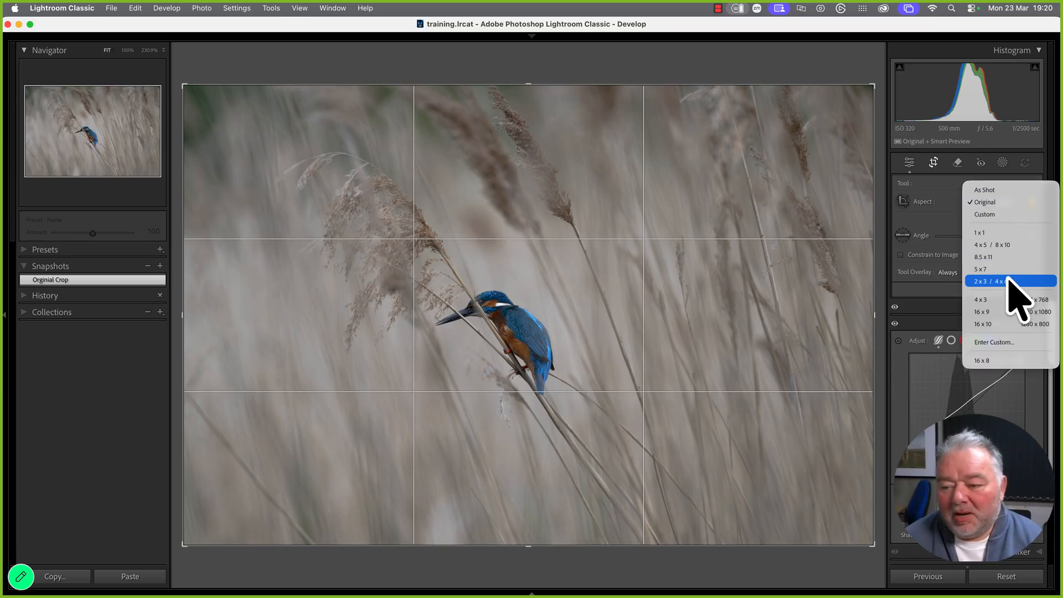
click(984, 311)
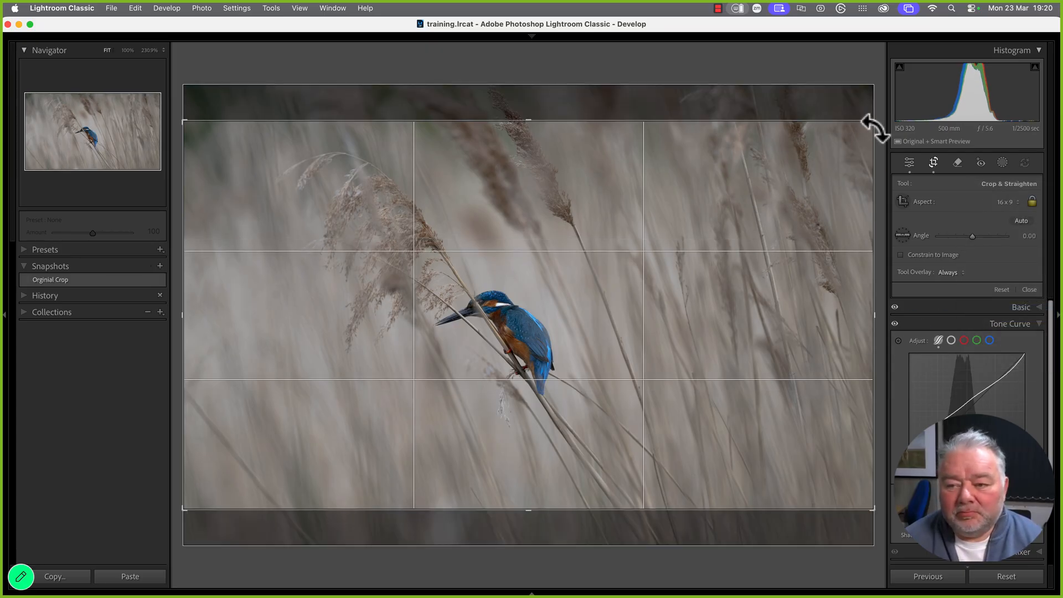
drag(873, 124, 847, 151)
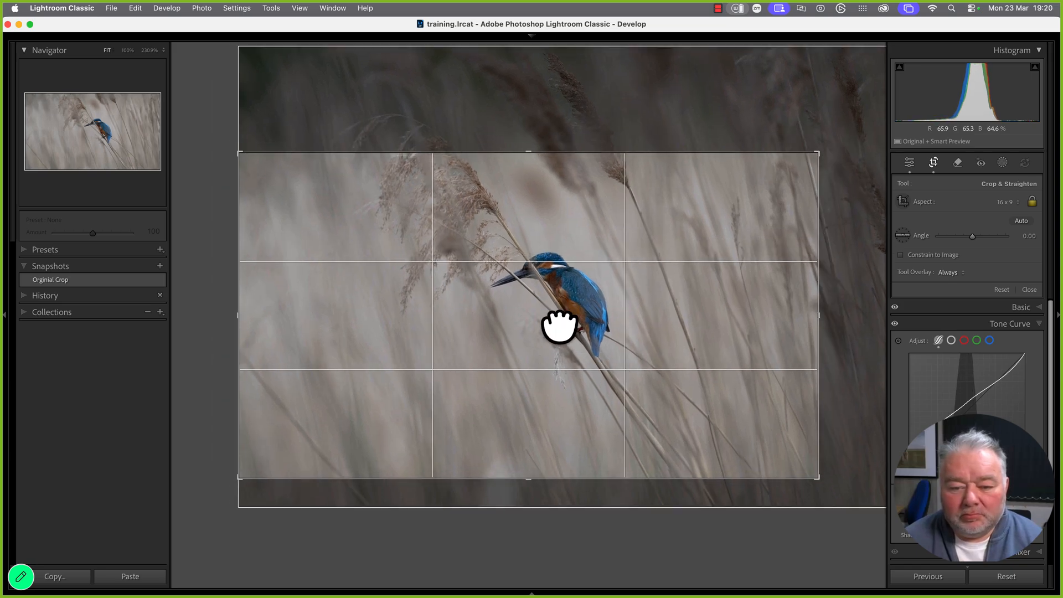
drag(559, 327, 507, 357)
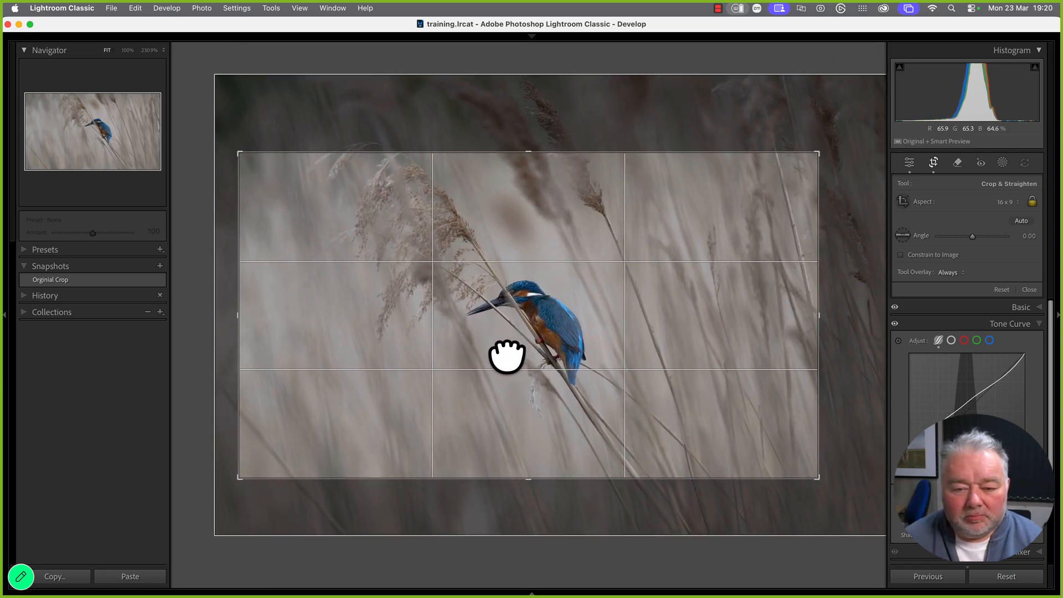
drag(240, 478, 260, 469)
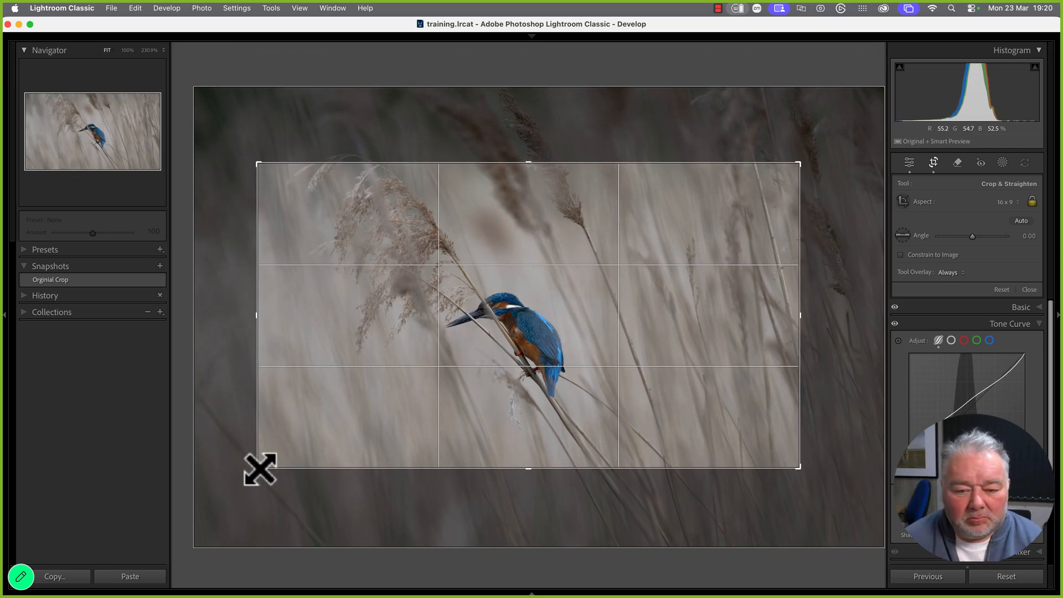
drag(546, 334, 561, 315)
key(Return)
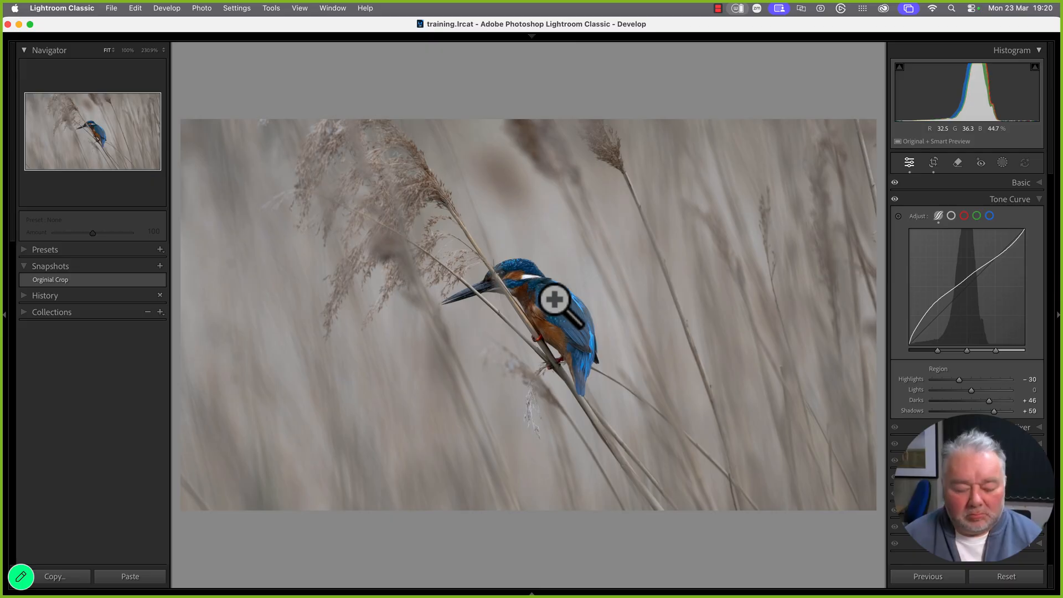
Cycle through Lights Out and hidden panels, ending in normal view with side panels shown
key(Tab)
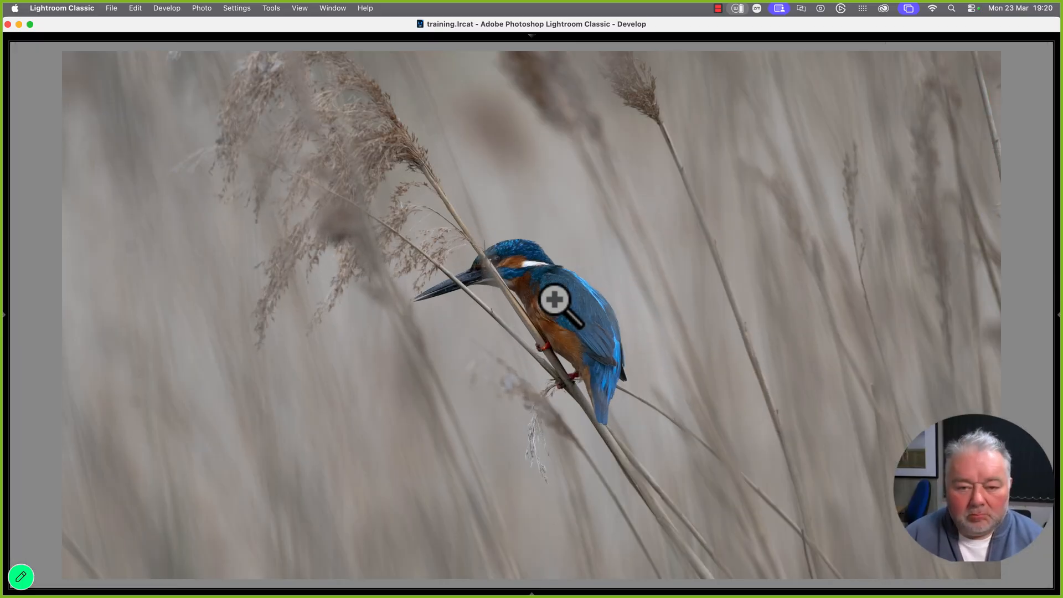
key(l)
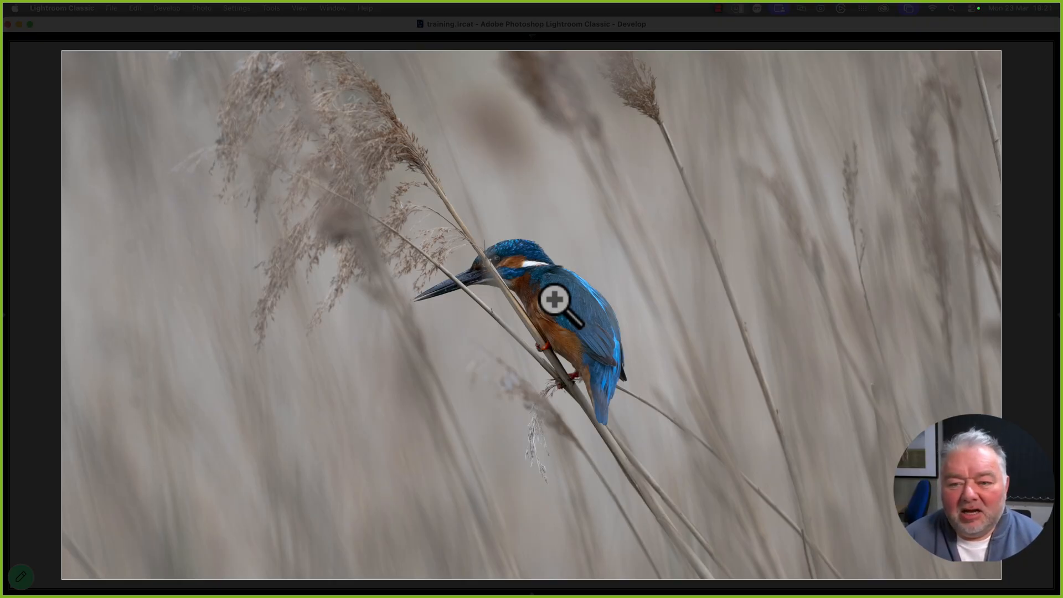
key(Tab)
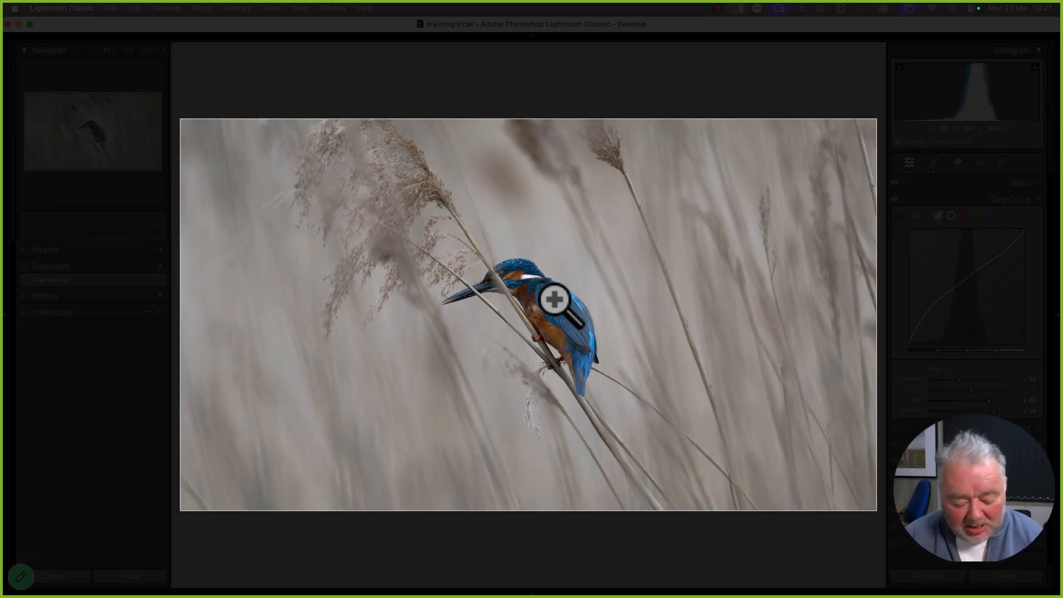
key(l)
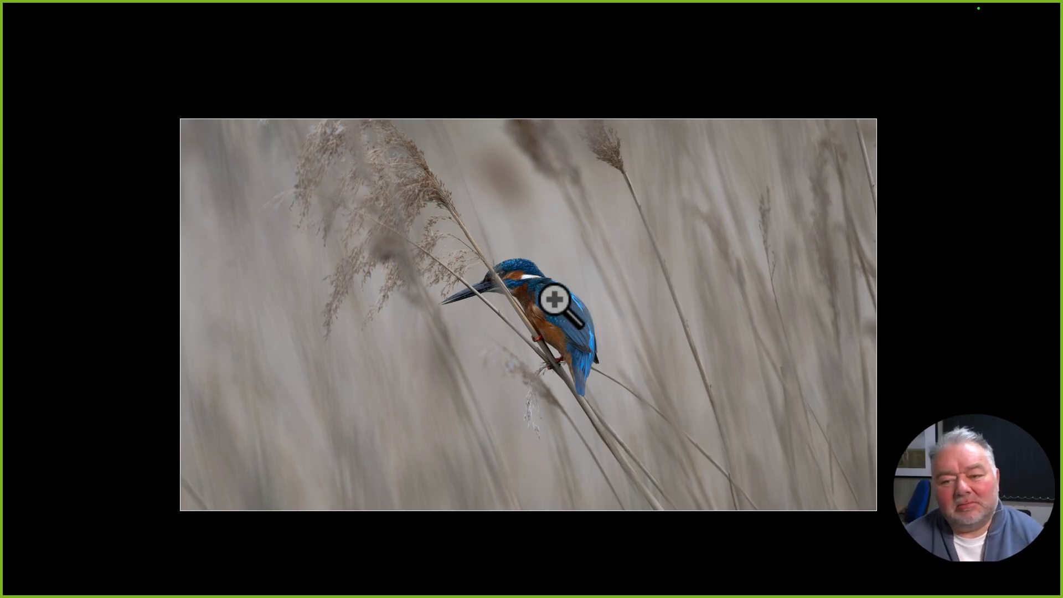
key(l)
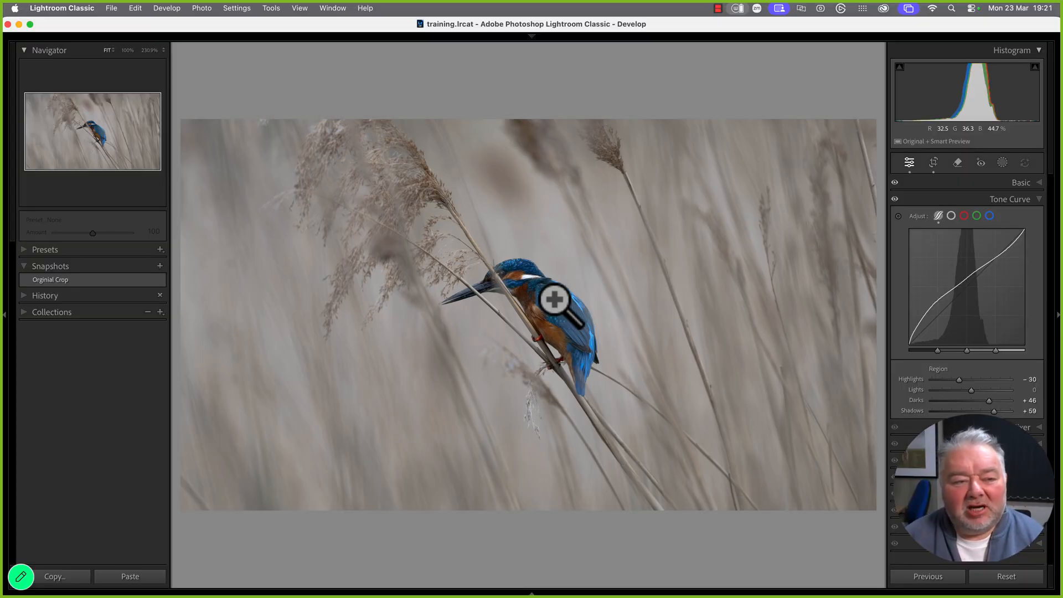
key(Tab)
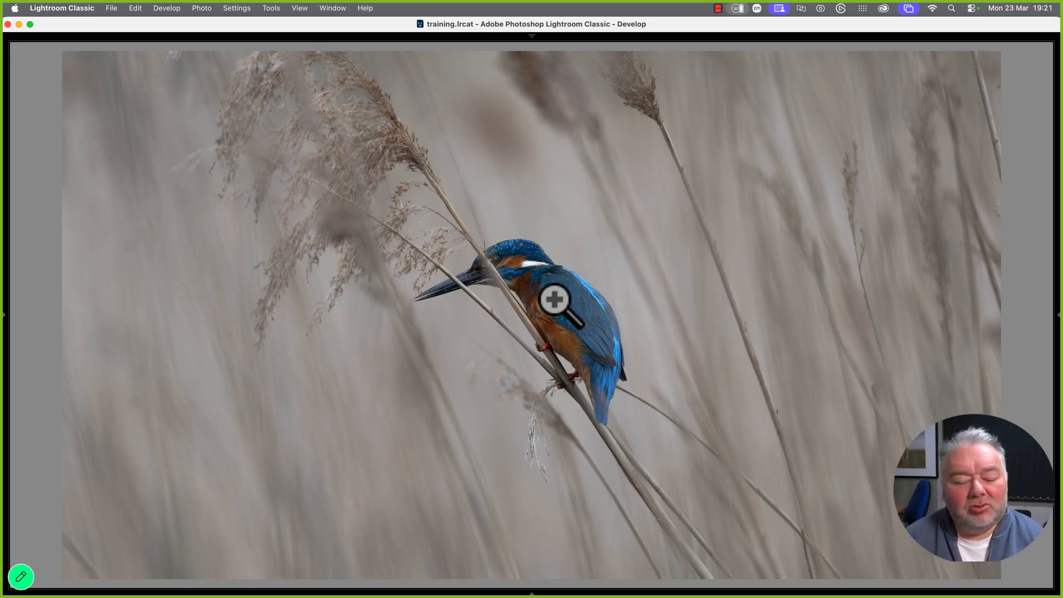
key(l)
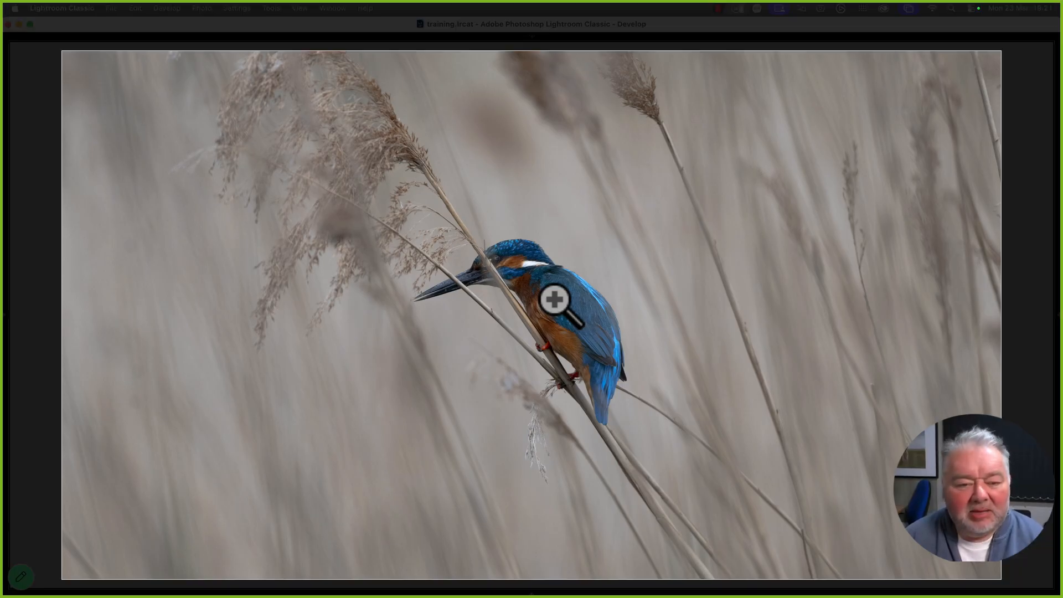
key(l)
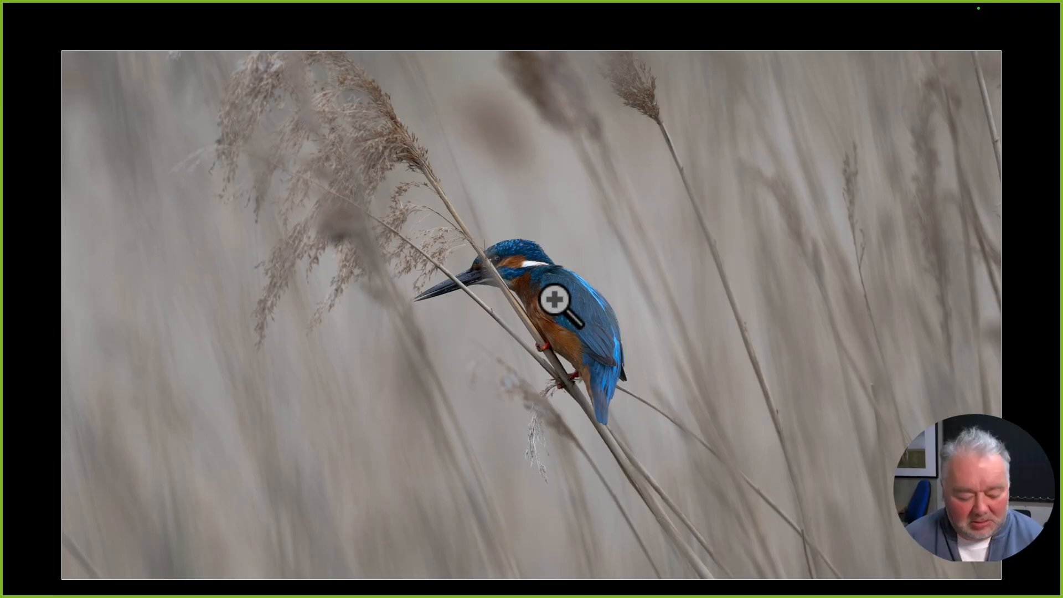
key(l)
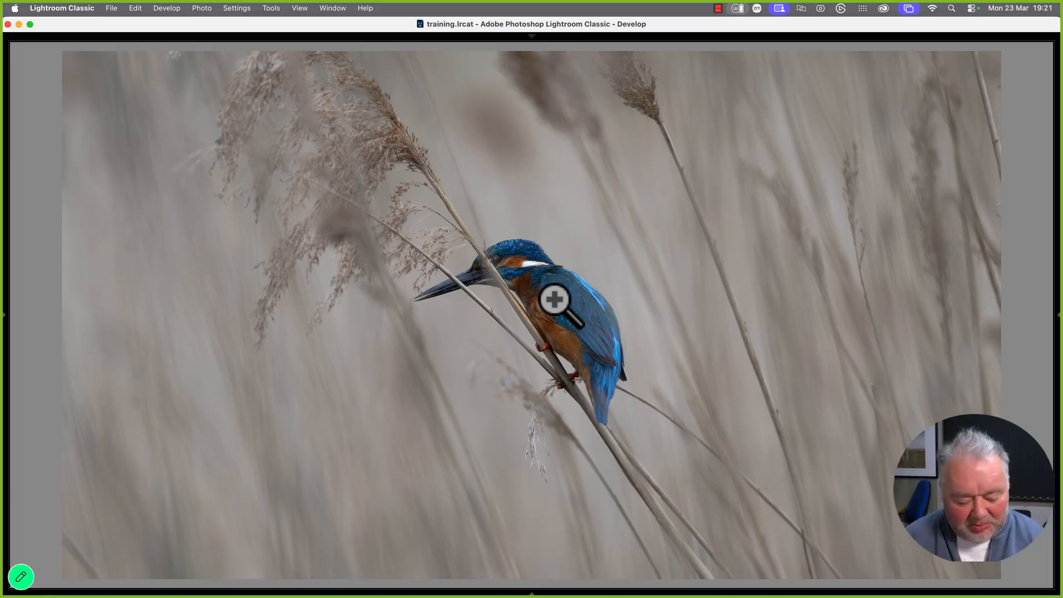
key(Tab)
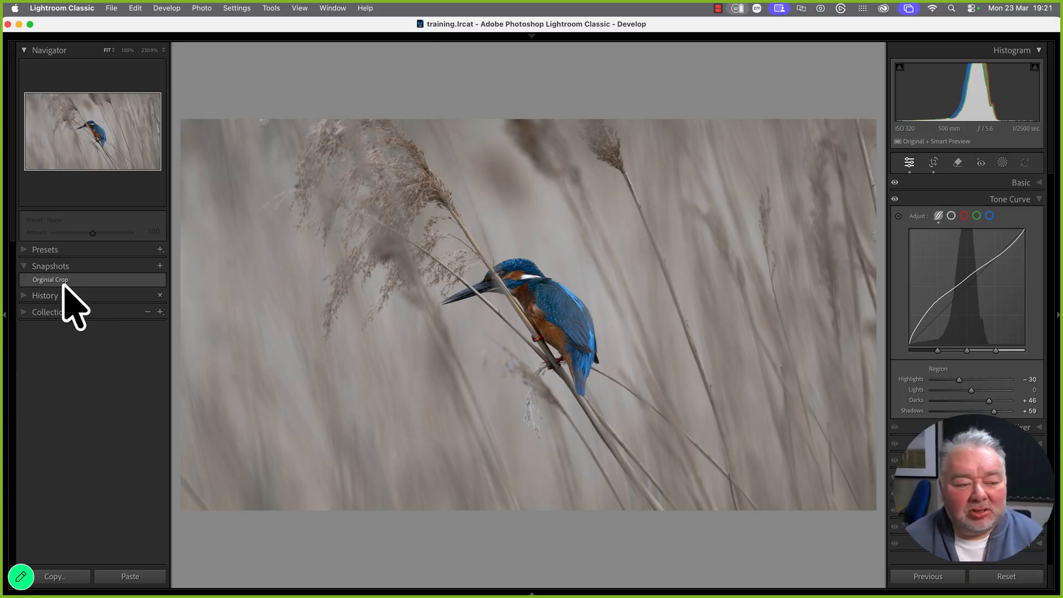
Save a '16:9' snapshot, then switch between it and 'Orginial Crop' to compare, ending on 16:9
click(160, 266)
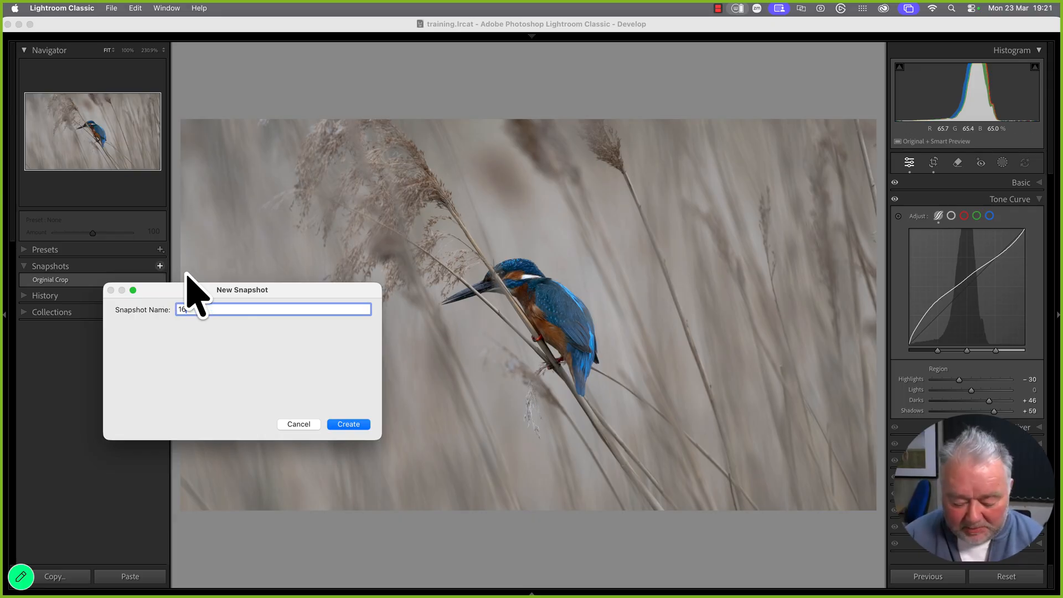
key(Return)
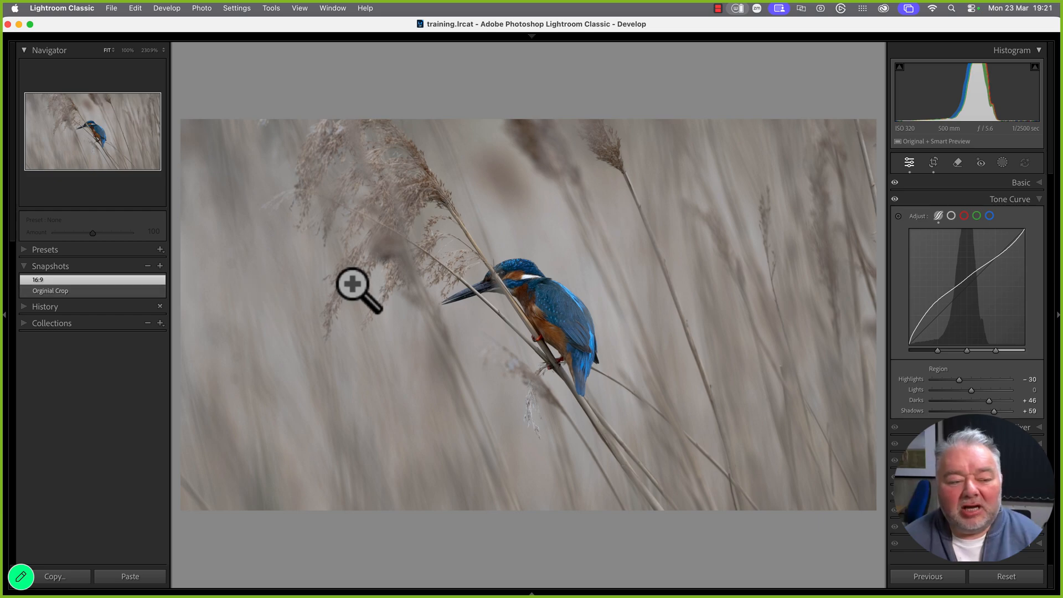
click(66, 294)
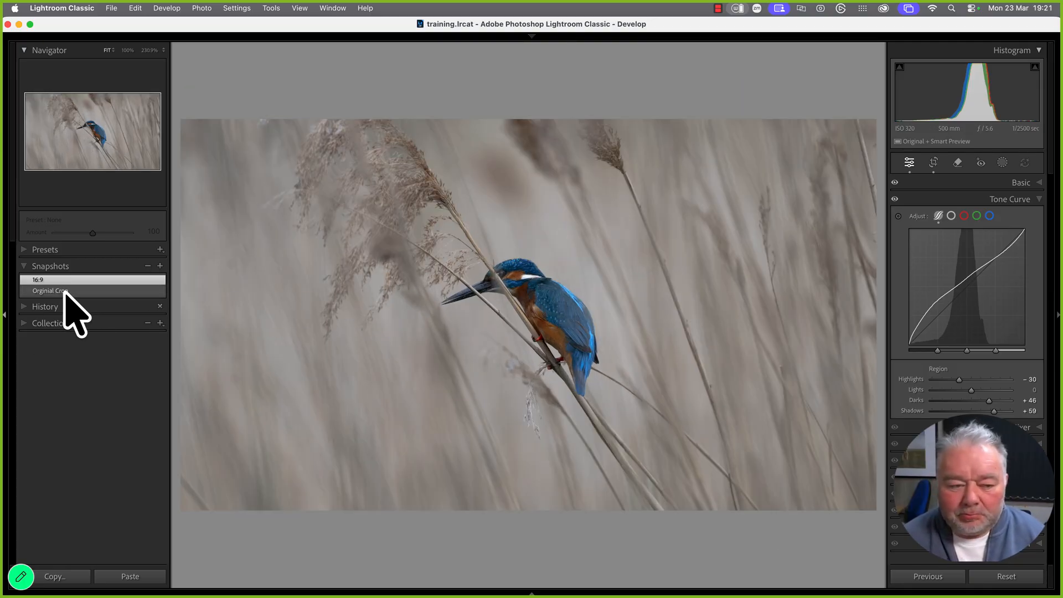
click(66, 291)
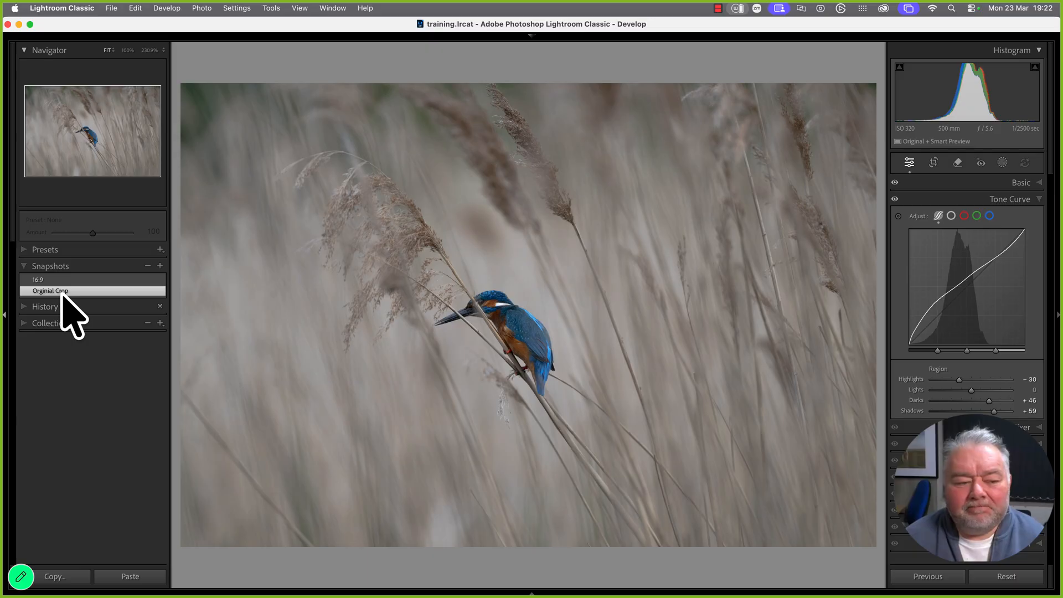
click(101, 281)
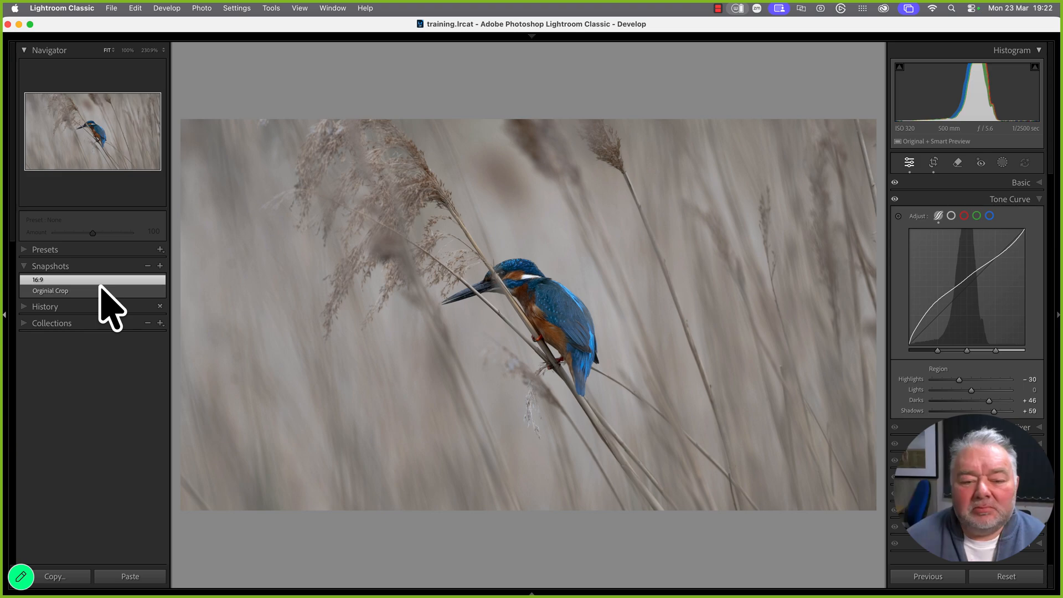
click(101, 287)
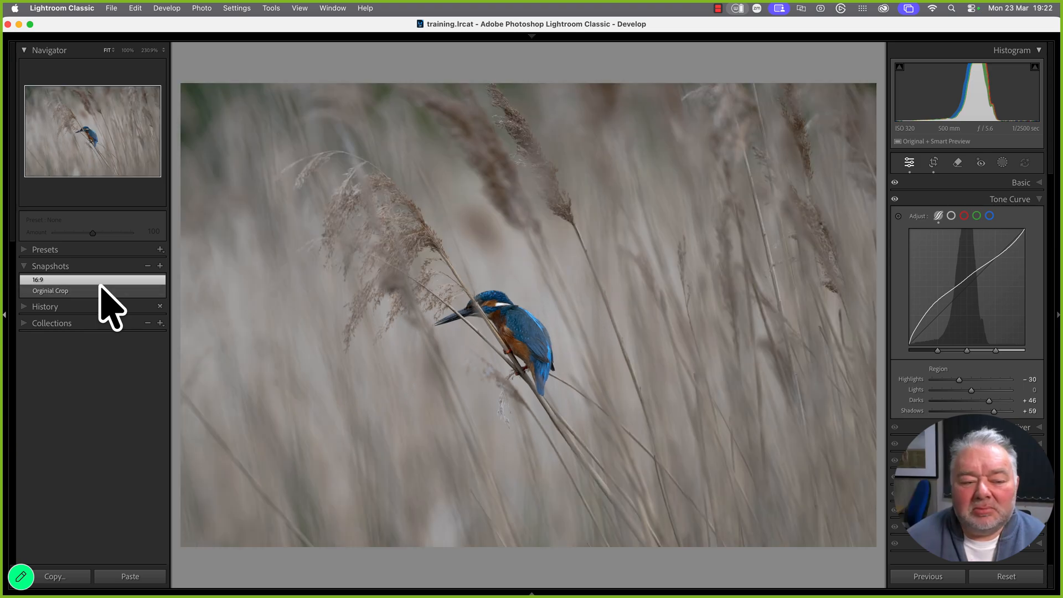
click(101, 280)
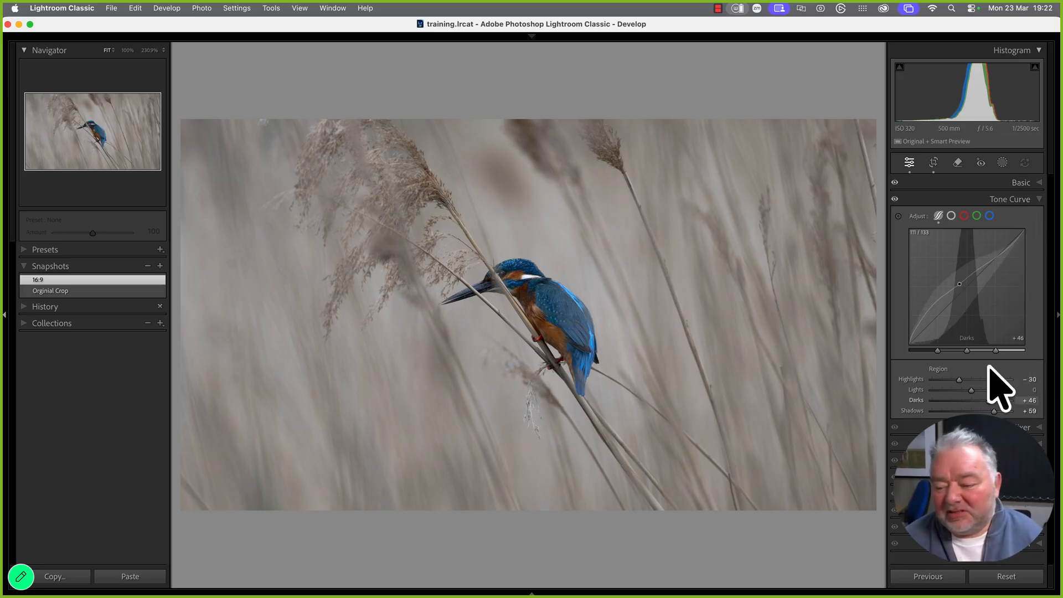
Draw a radial gradient mask over the kingfisher, then reposition and rotate it along the reeds
click(1003, 163)
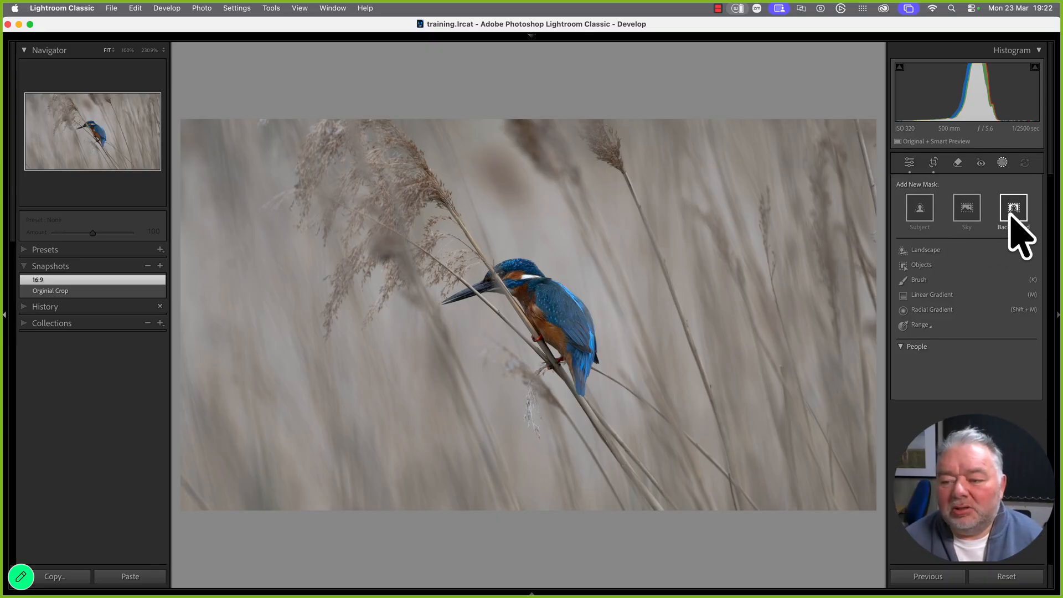
click(930, 310)
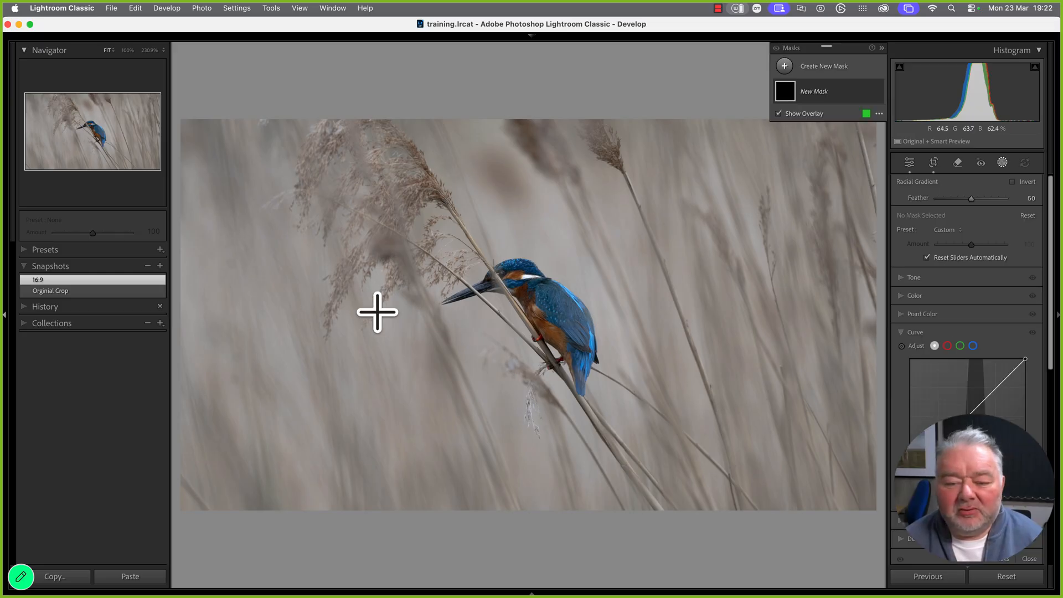
drag(477, 306, 807, 448)
drag(486, 325, 531, 333)
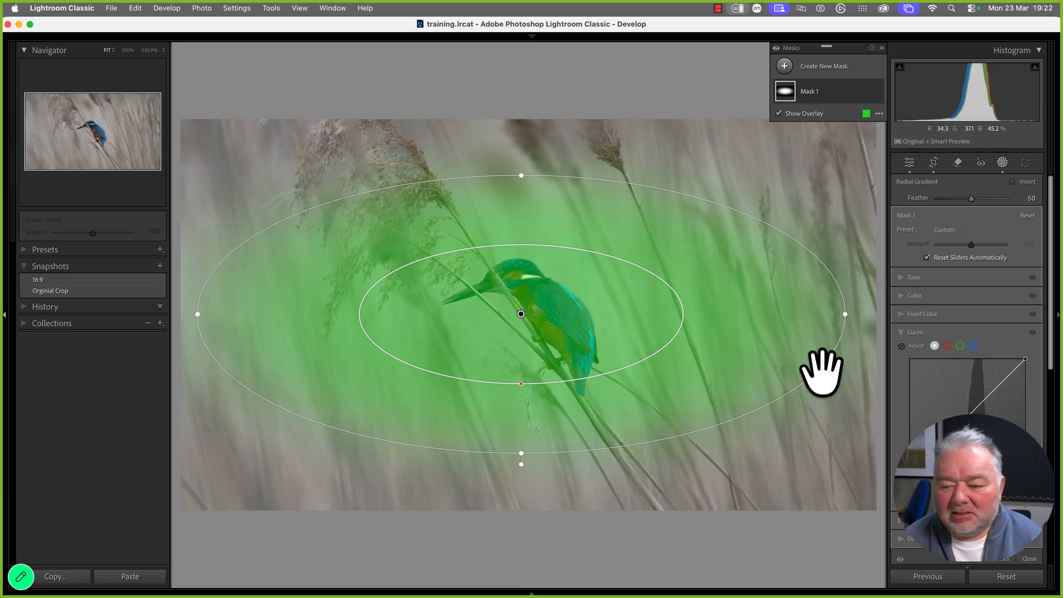
drag(842, 336, 808, 390)
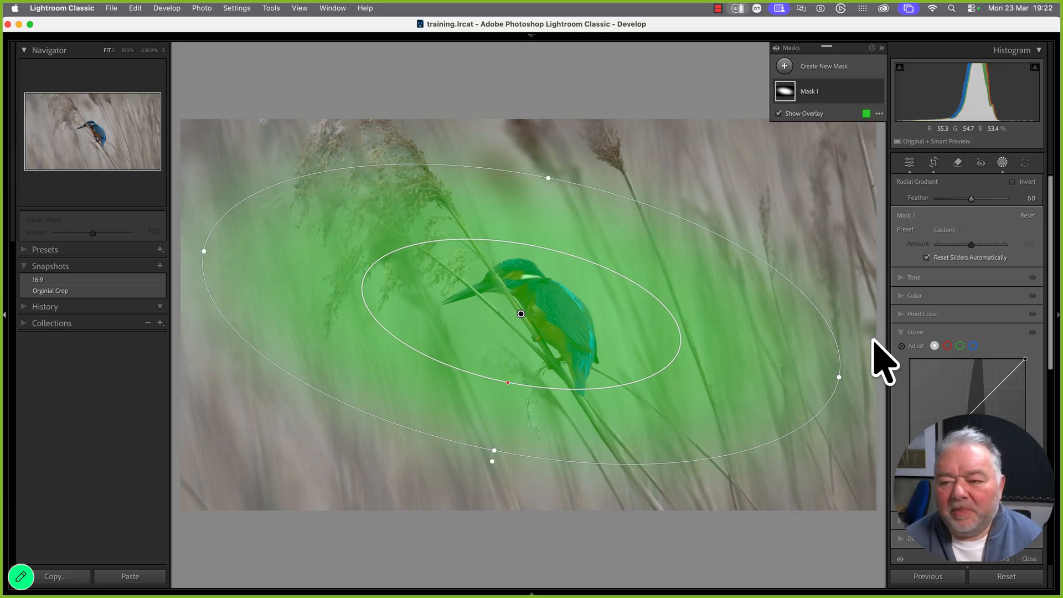
Invert Mask 1 so it affects the surrounding reeds, and expand its tone adjustments
click(867, 90)
mouse_move(907, 153)
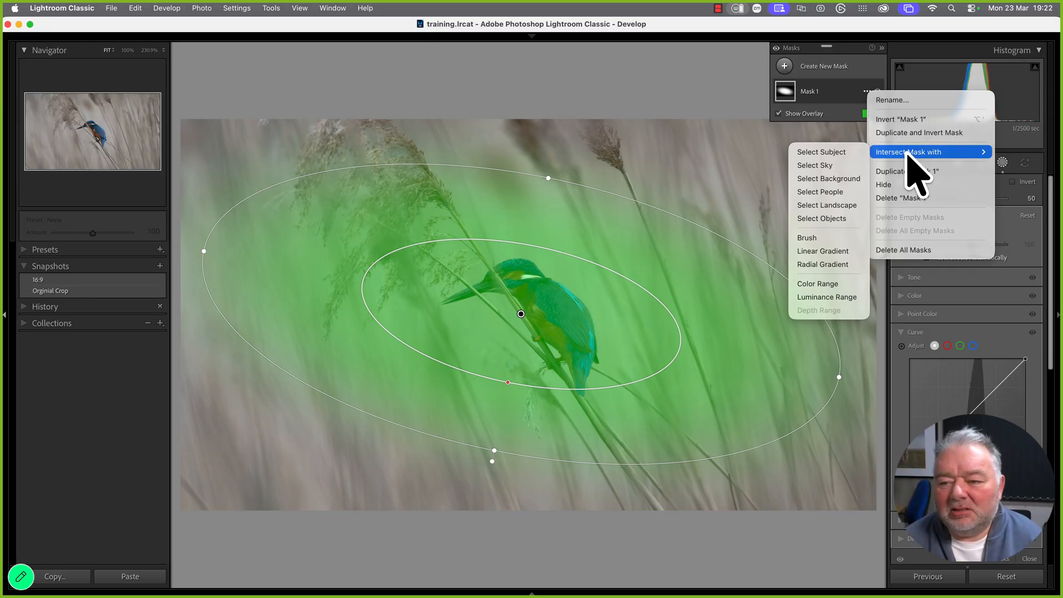
click(911, 120)
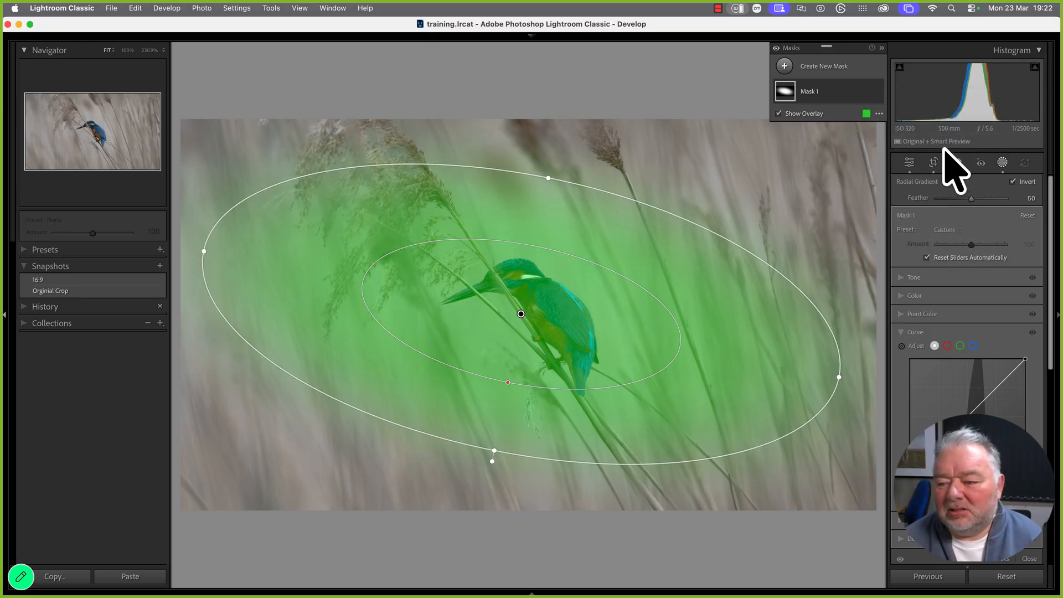
click(900, 278)
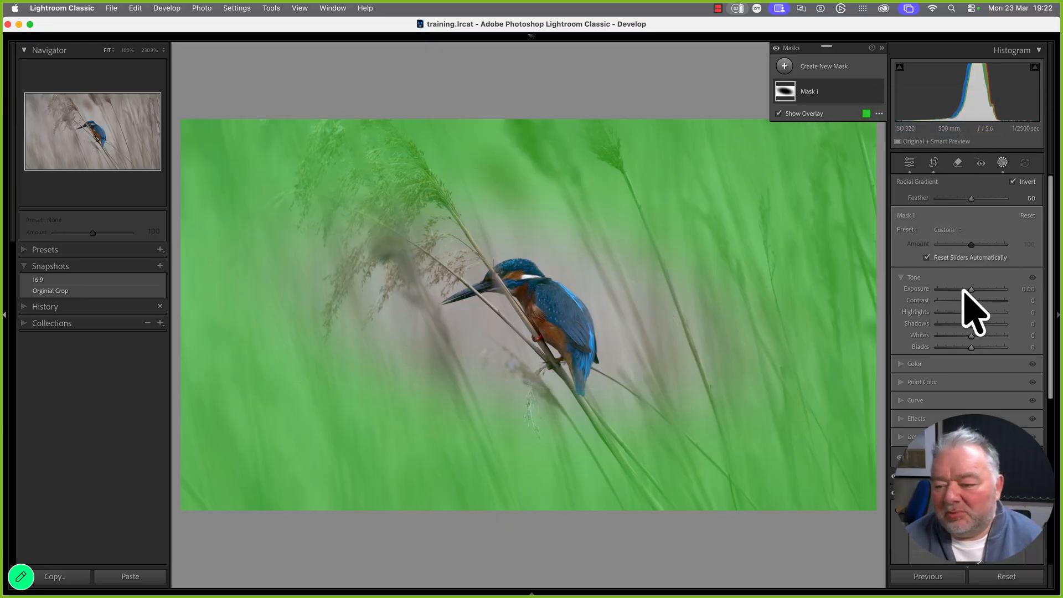
click(970, 290)
Lower the mask's Exposure slightly and raise Feather to 64
drag(970, 290, 970, 291)
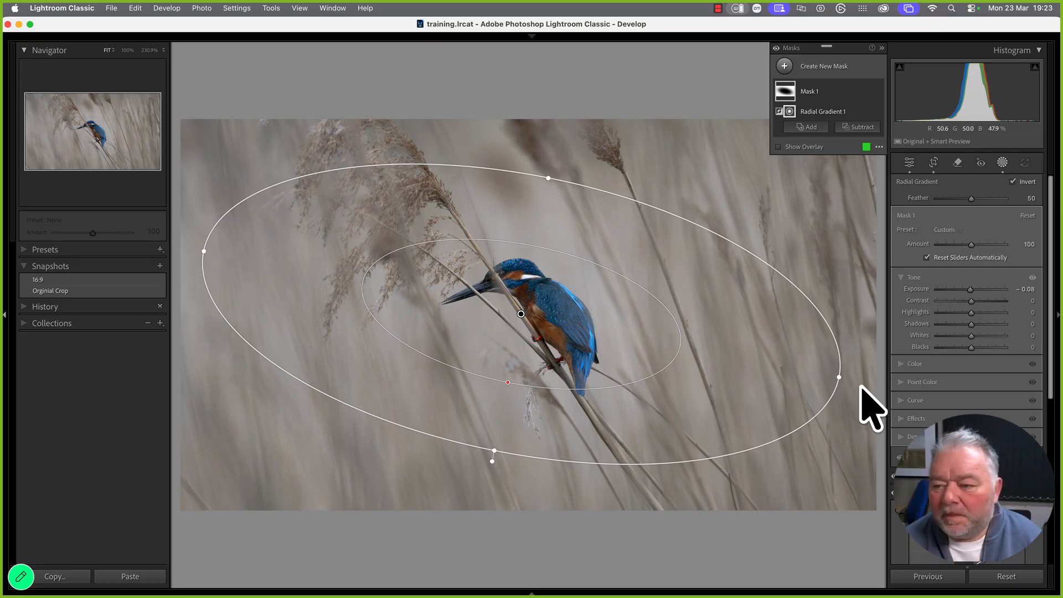
drag(972, 200, 990, 200)
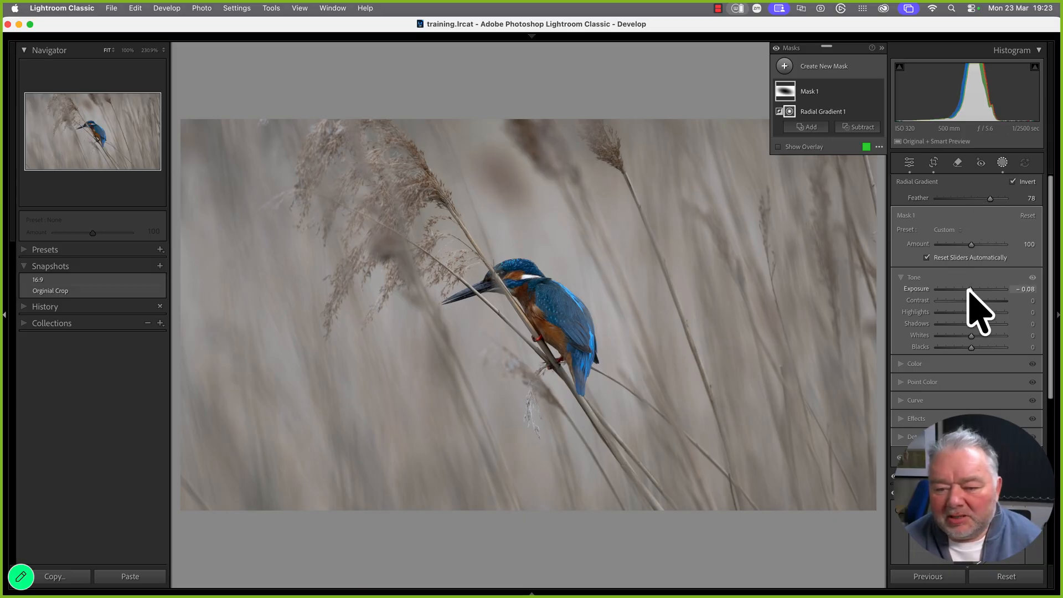
drag(969, 290, 970, 291)
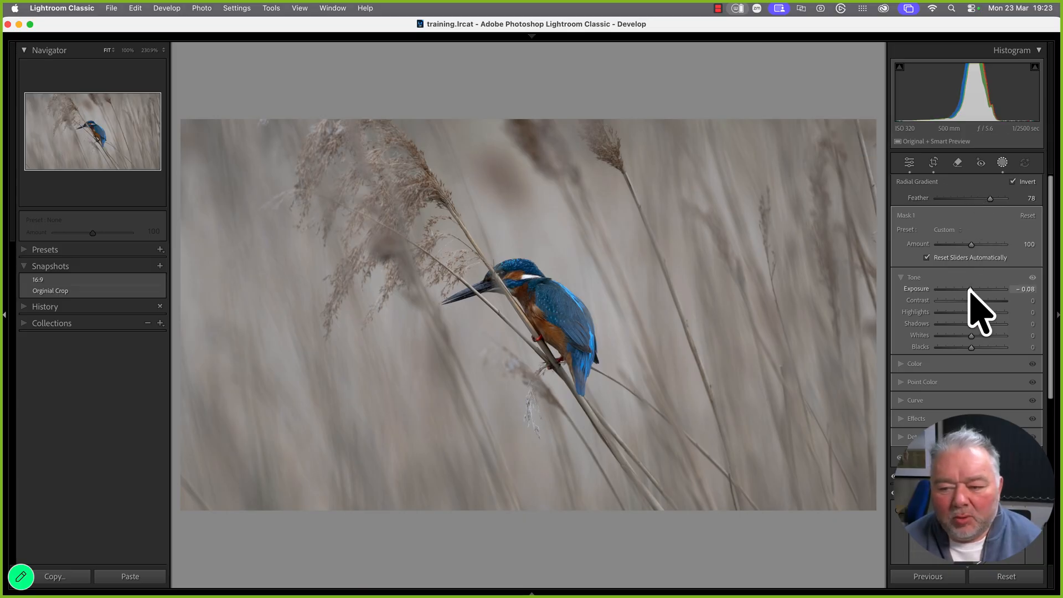
drag(969, 289, 965, 289)
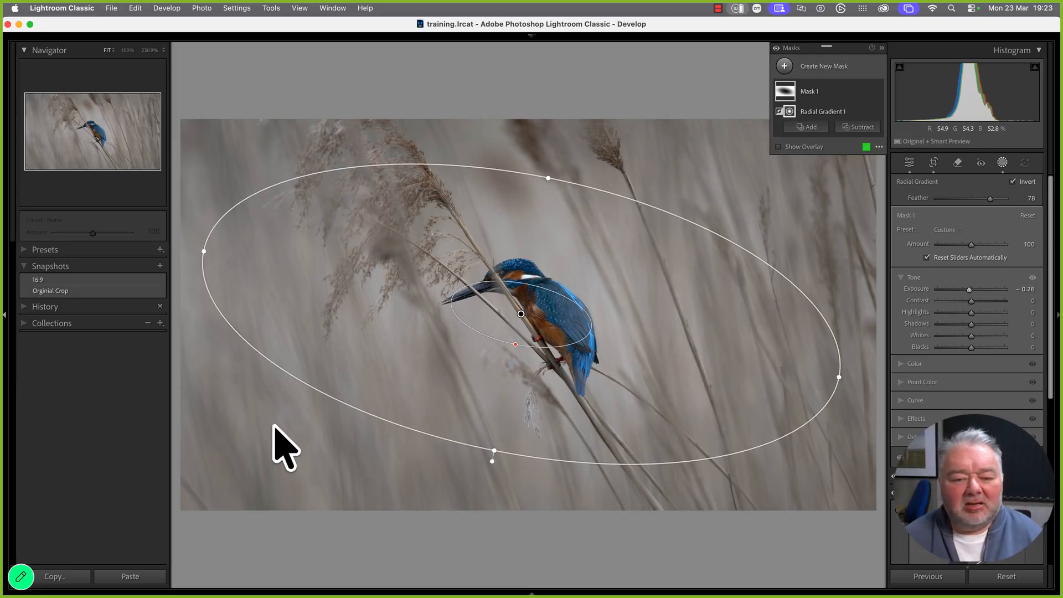
Enlarge the radial ellipse around the bird and drop the mask's Exposure to −0.84
drag(515, 344, 496, 374)
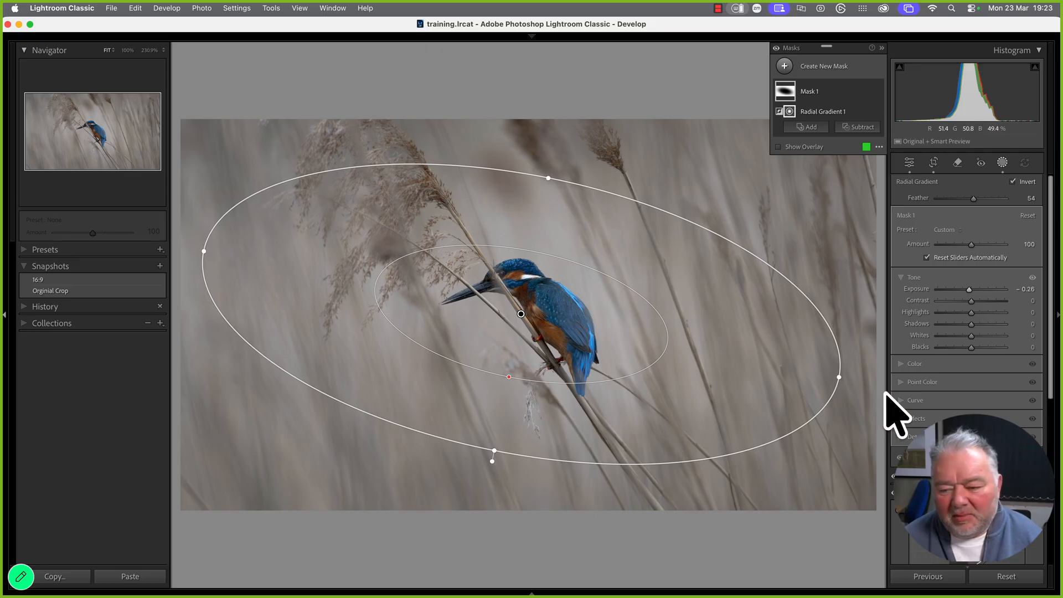
drag(842, 372, 875, 406)
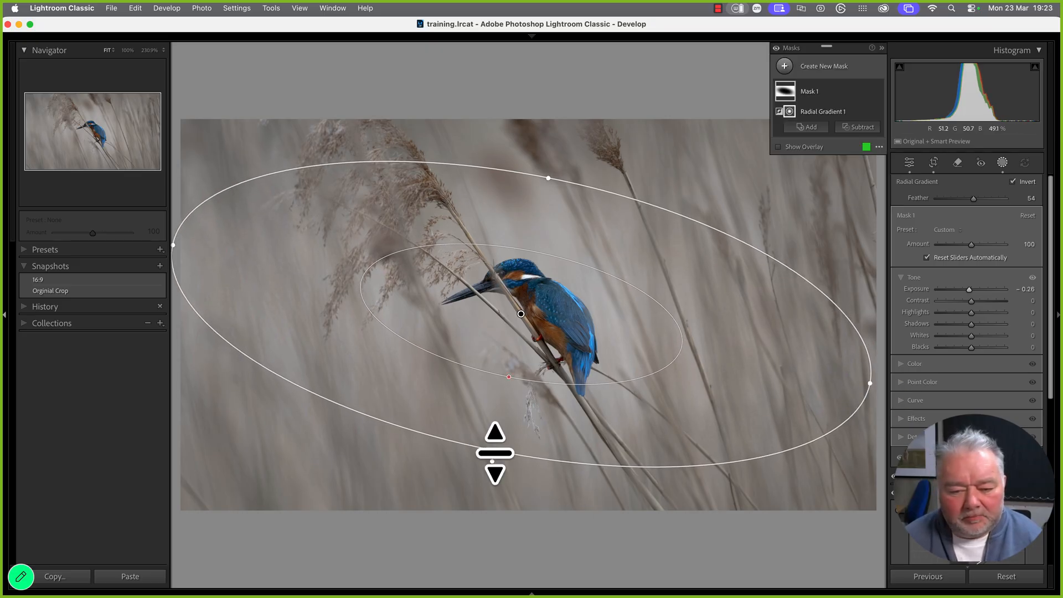
drag(493, 451, 490, 485)
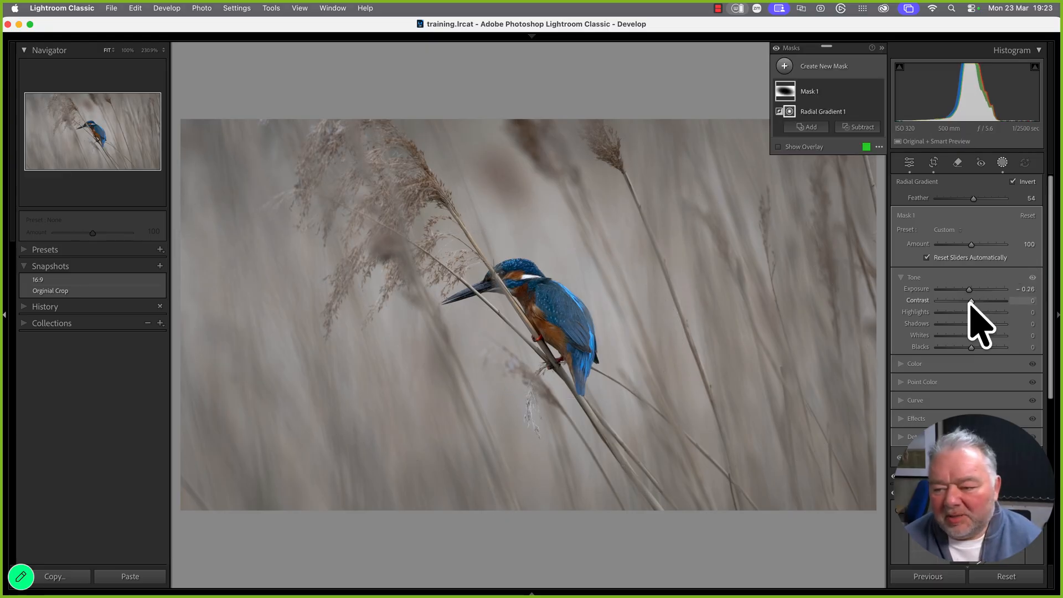
drag(968, 291, 953, 332)
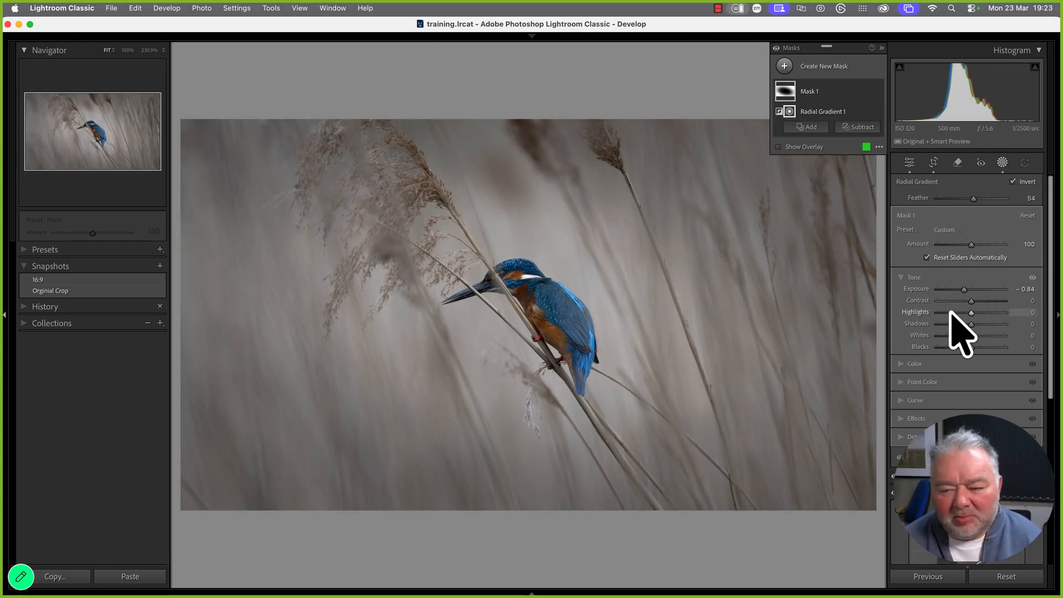
click(1024, 288)
Enter -0.40 as the Exposure of the kingfisher photo's inverted radial Mask 1
key(BackSpace)
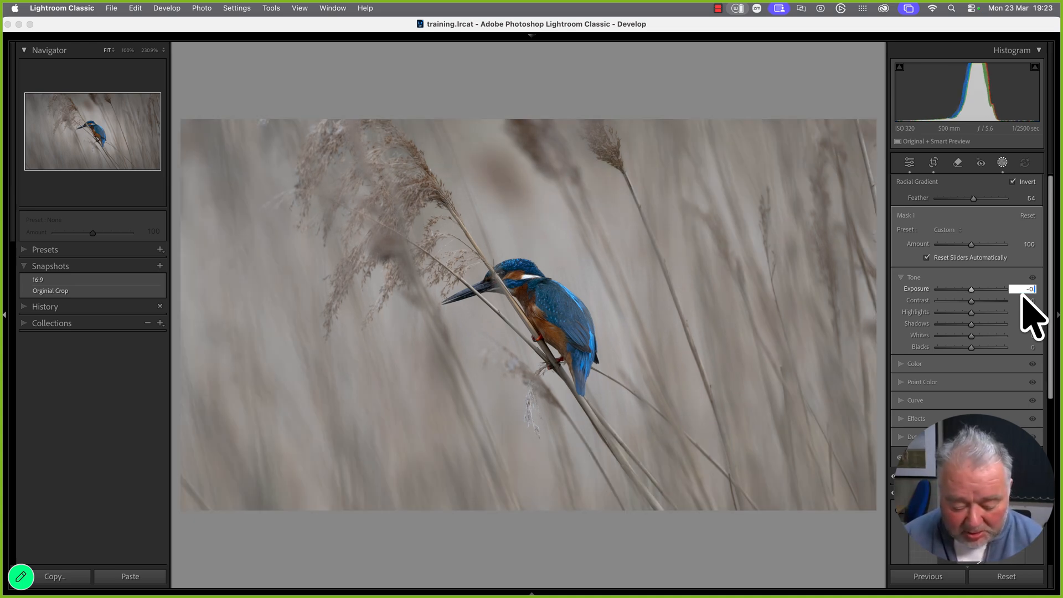
text(-0.7)
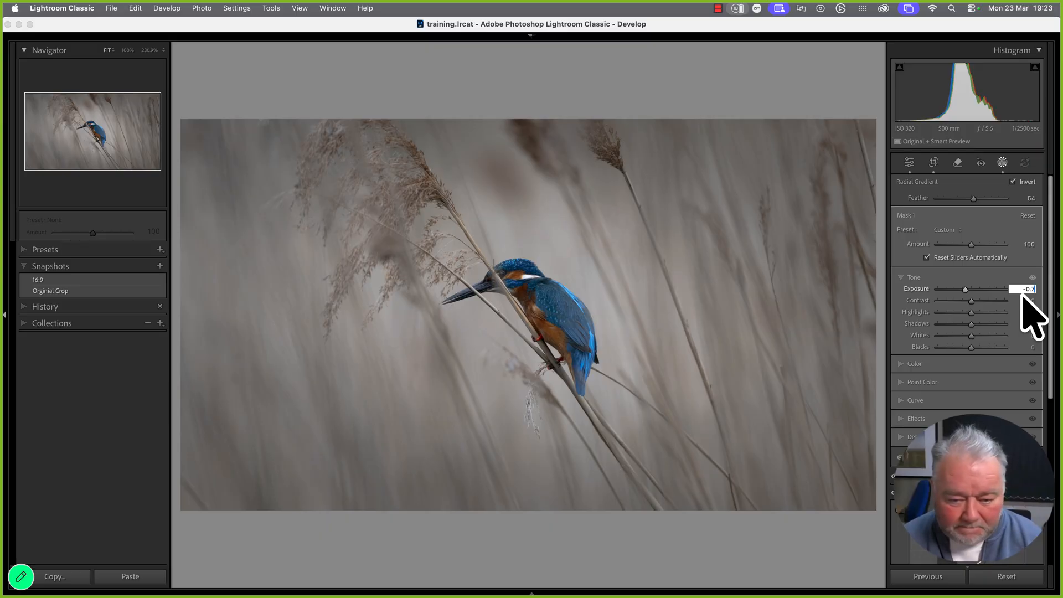
key(BackSpace)
key(BackSpace)
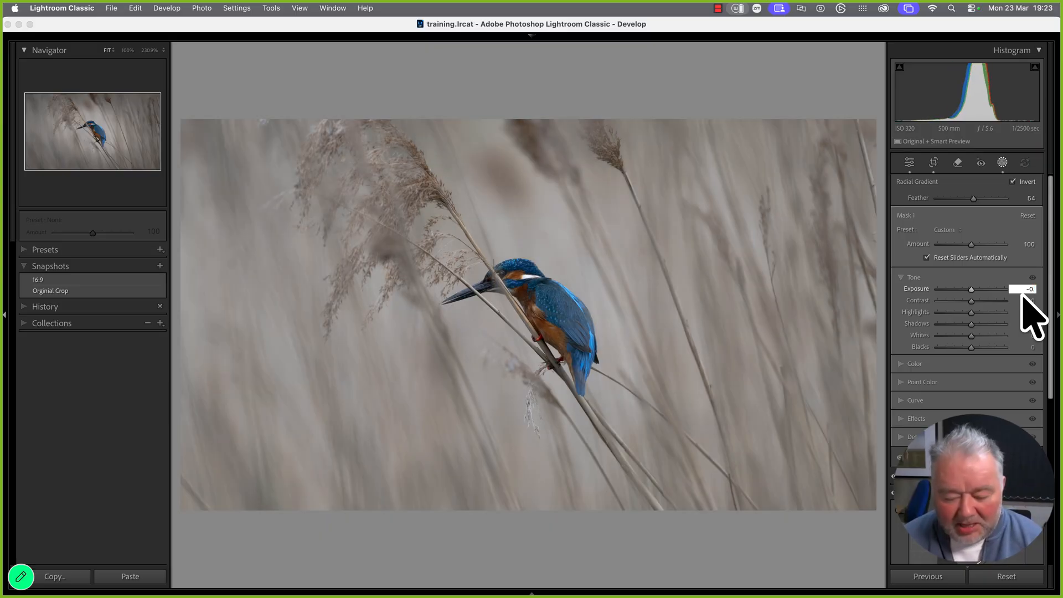
text(.)
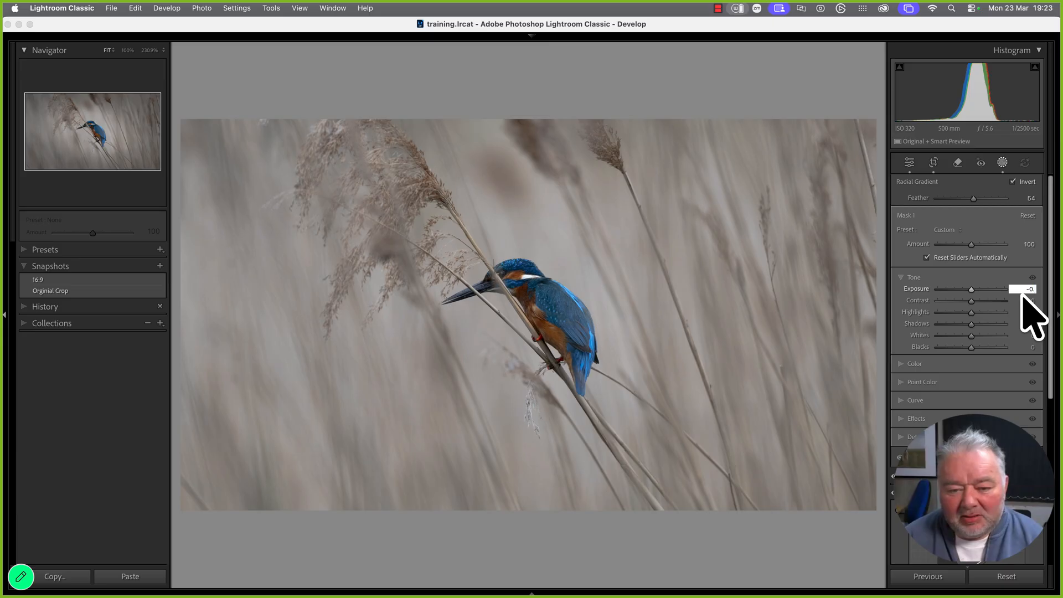
text(7)
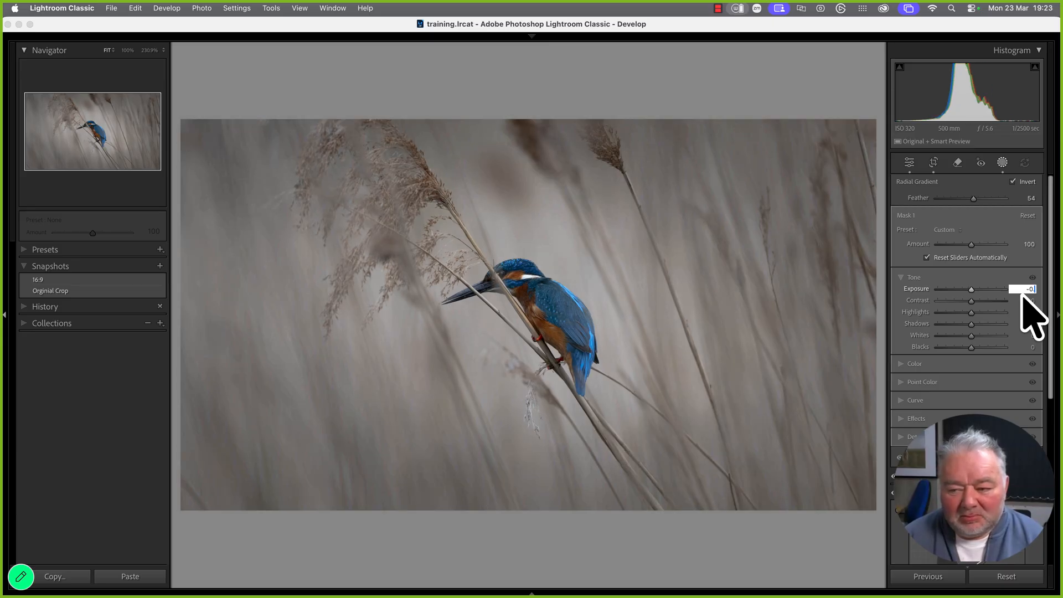
text(.6)
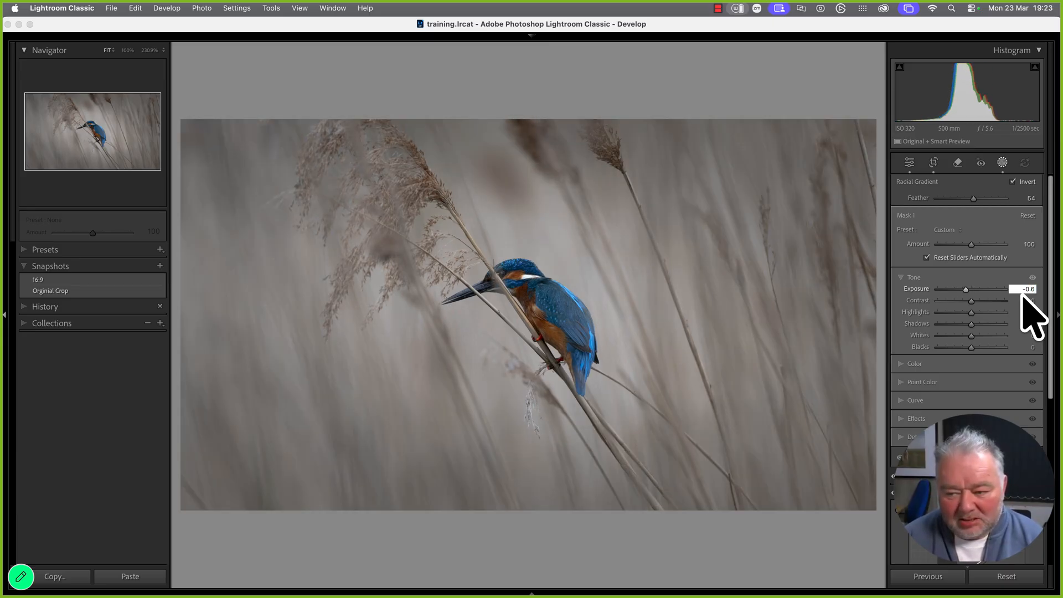
key(BackSpace)
text(5)
key(BackSpace)
text(4)
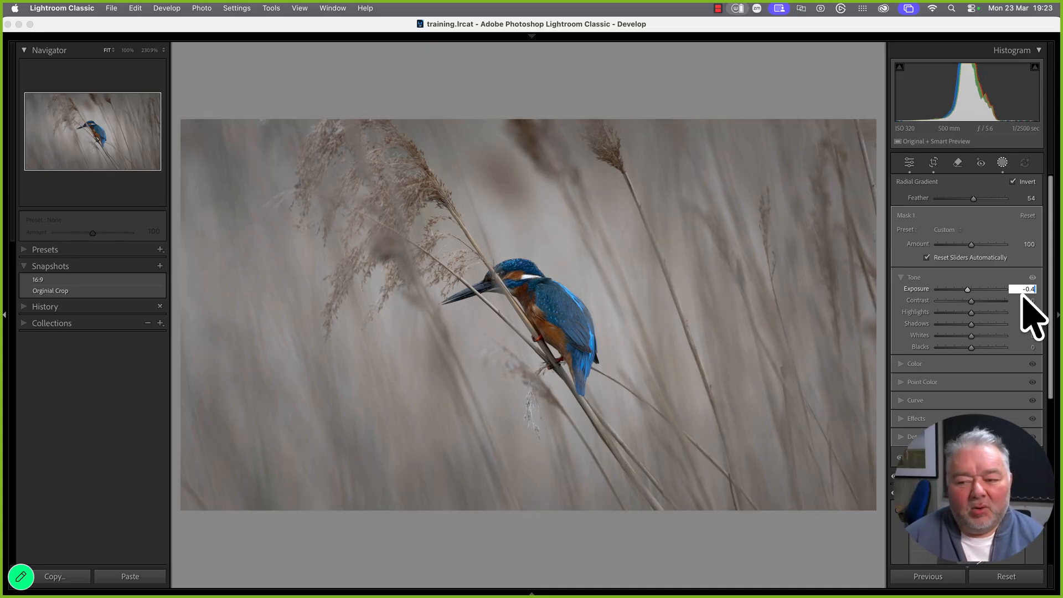
key(BackSpace)
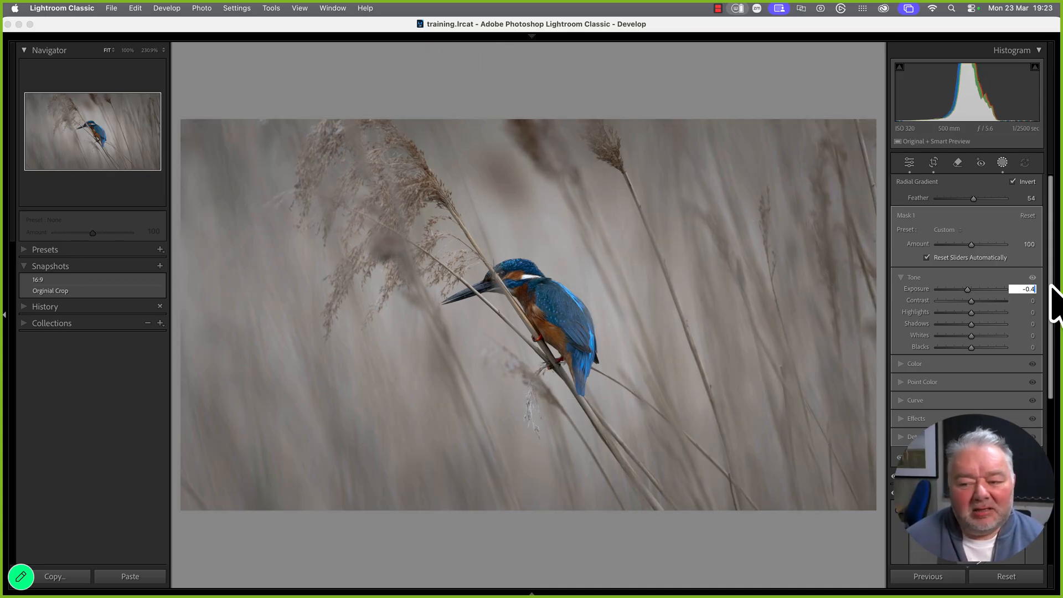
text(4)
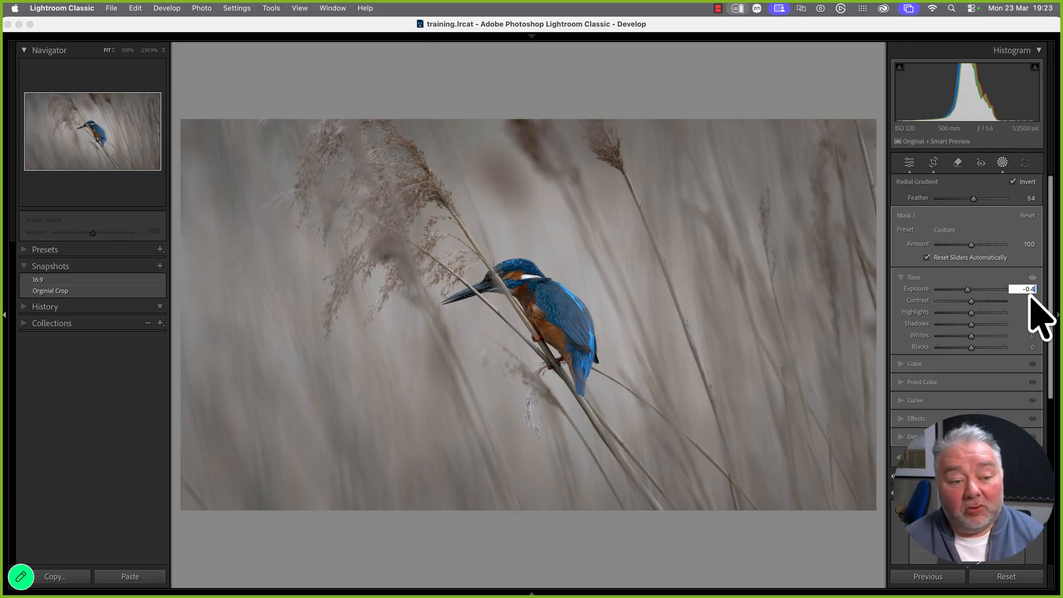
key(Return)
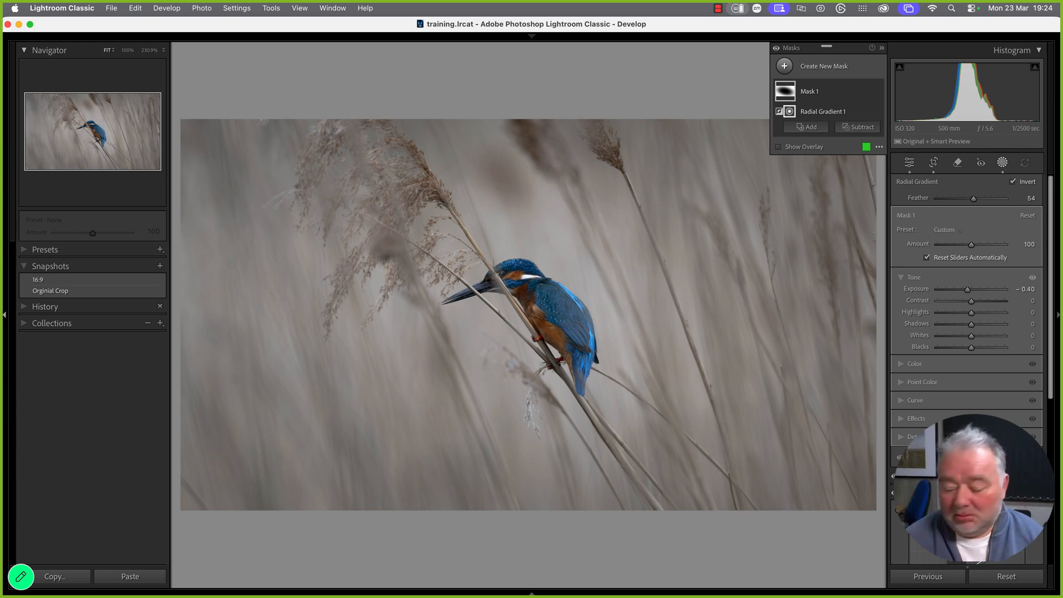
Save the current kingfisher edit as a new snapshot named 'Rad Mask'
click(160, 266)
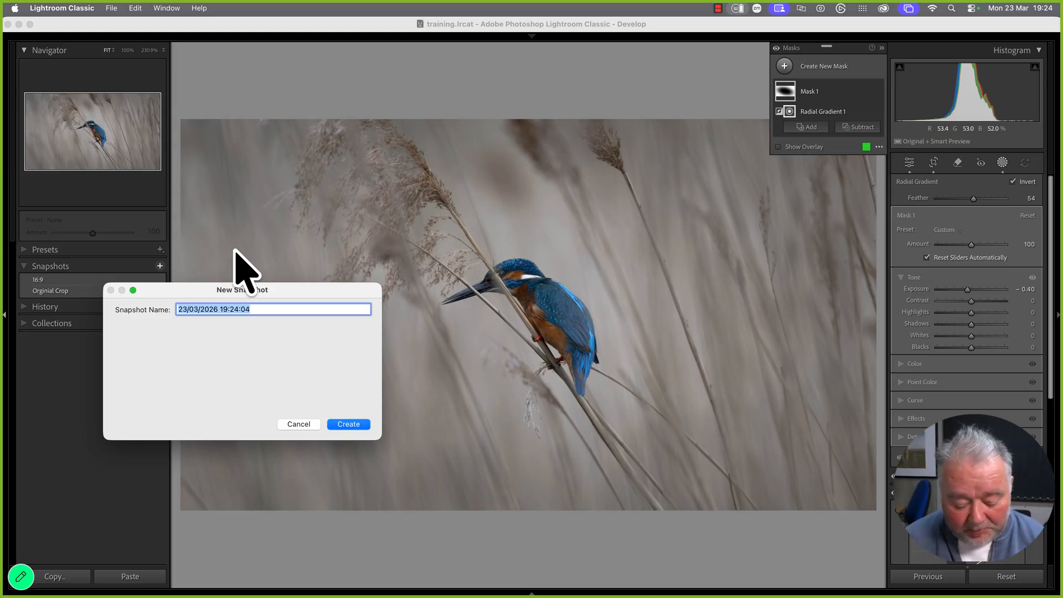
text(R)
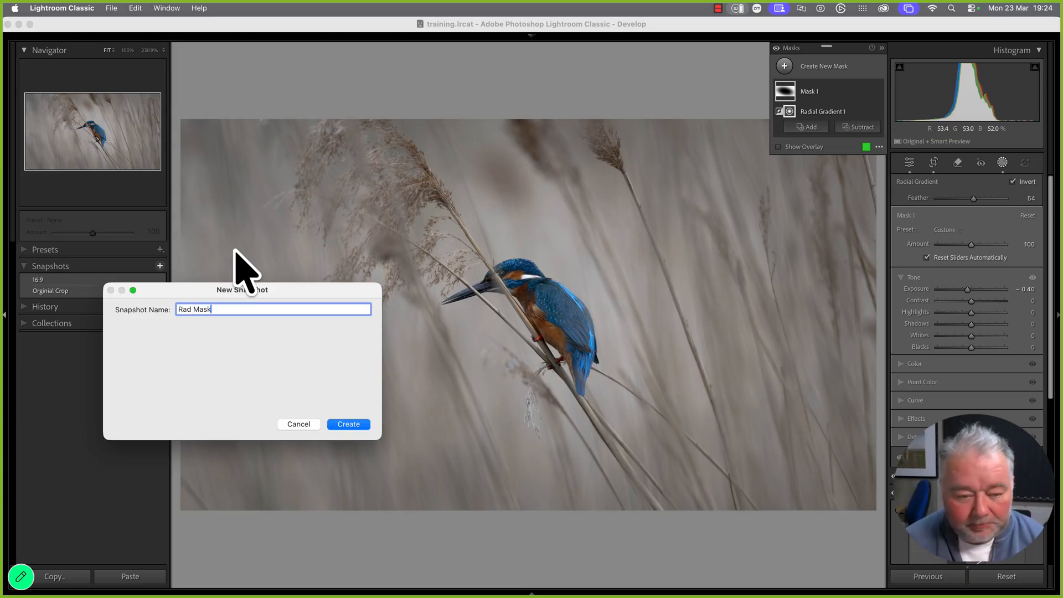
text(ad Mask)
key(Return)
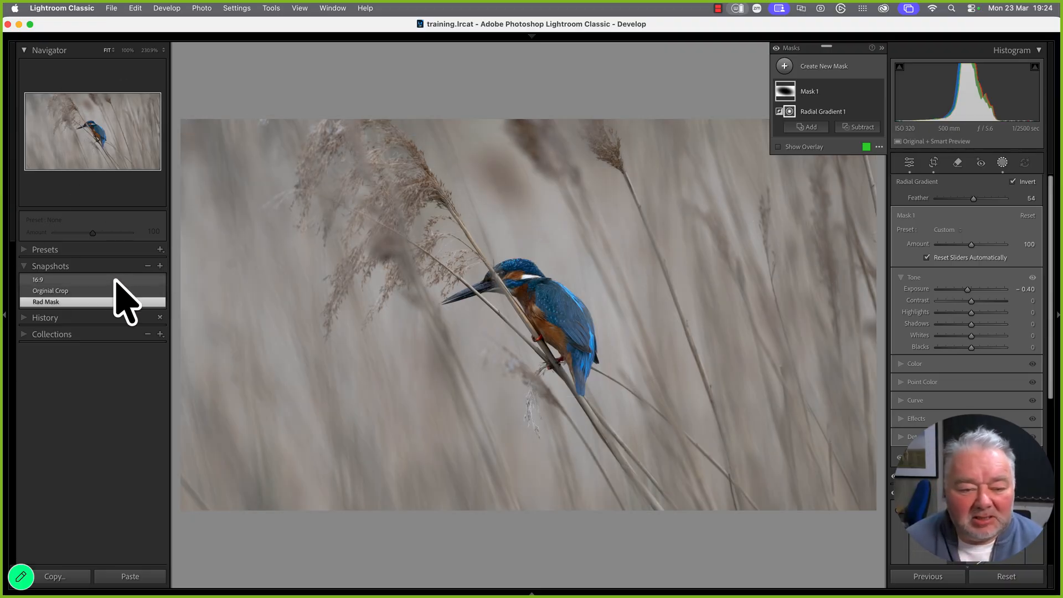
Compare the 16:9, Rad Mask and original crop snapshots, finishing on the original crop in the grid
click(114, 281)
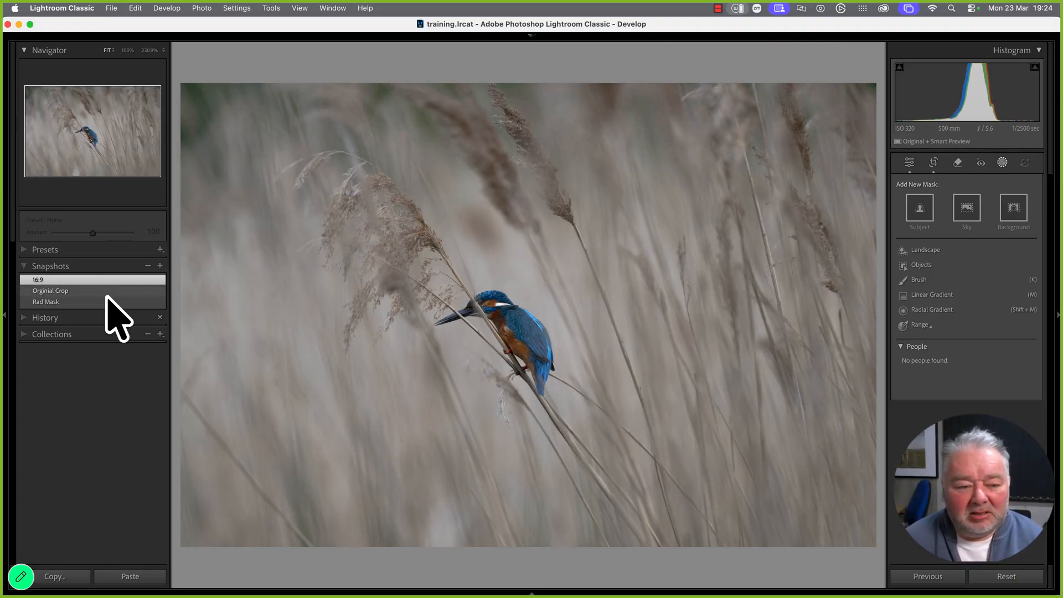
click(107, 299)
click(108, 291)
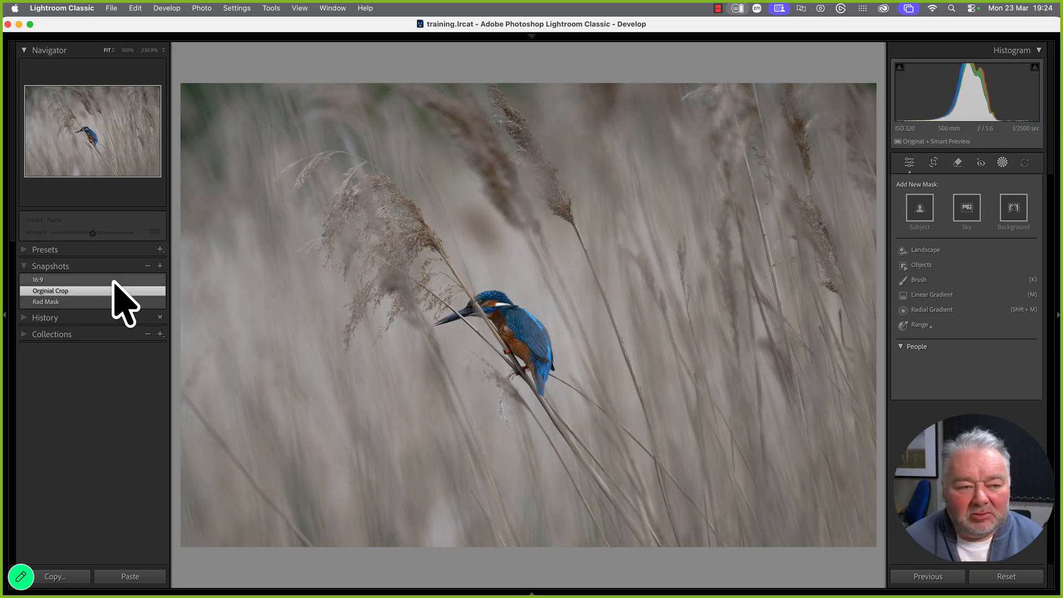
click(113, 280)
click(109, 302)
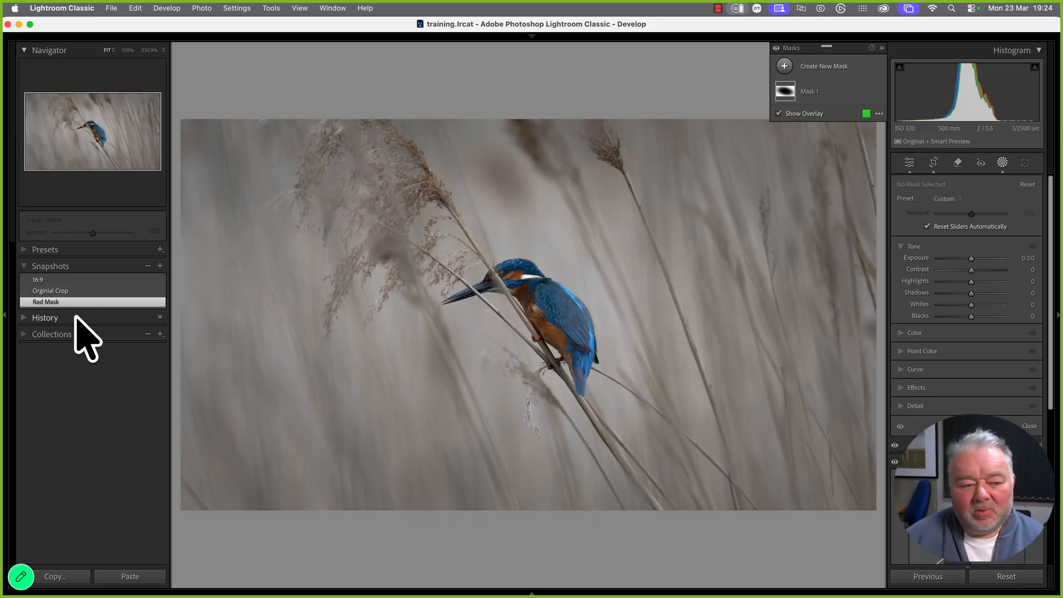
click(76, 280)
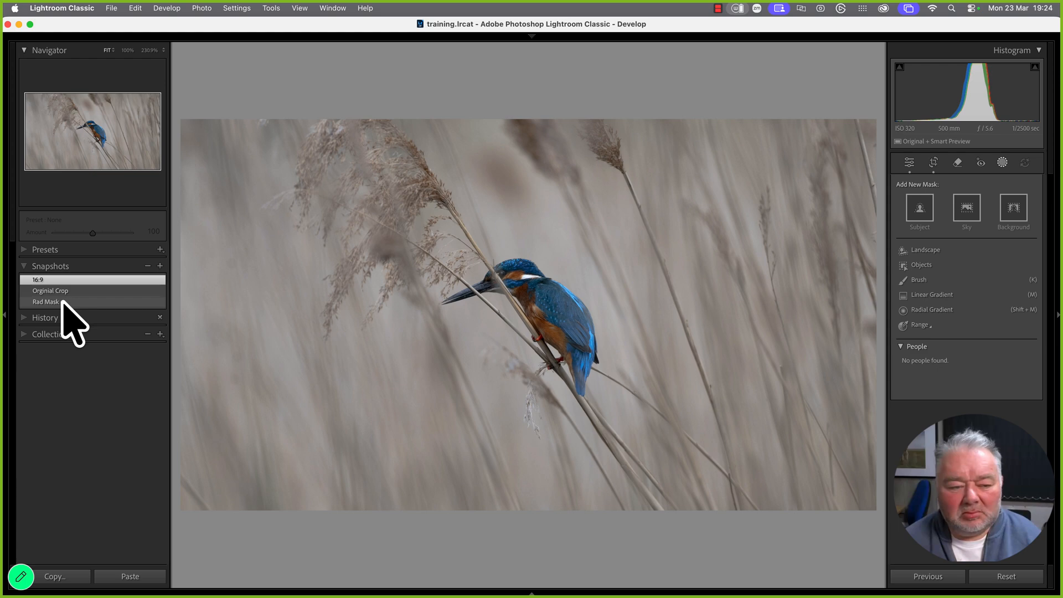
click(61, 303)
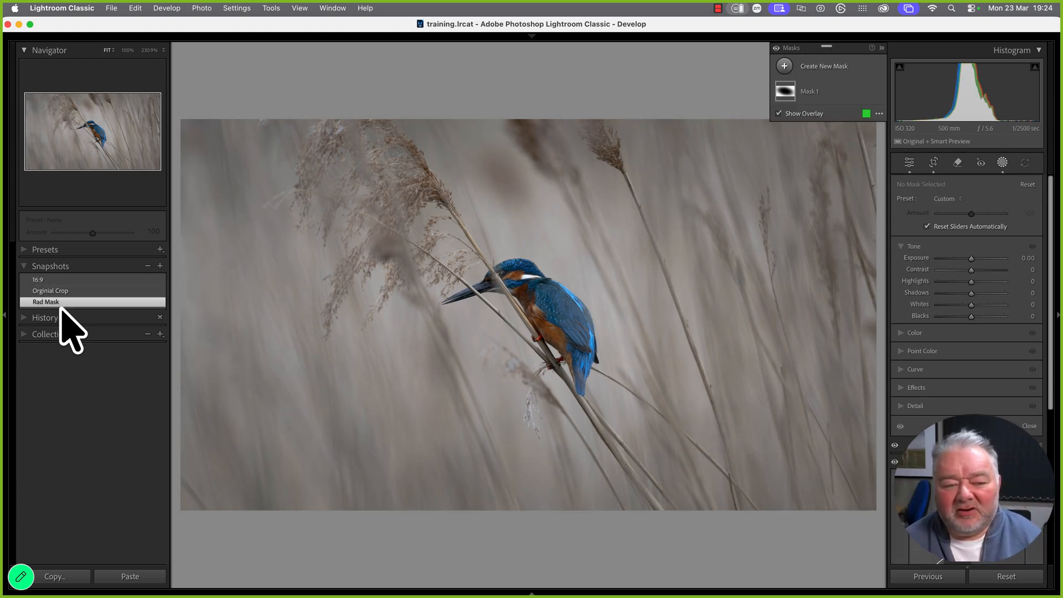
click(52, 291)
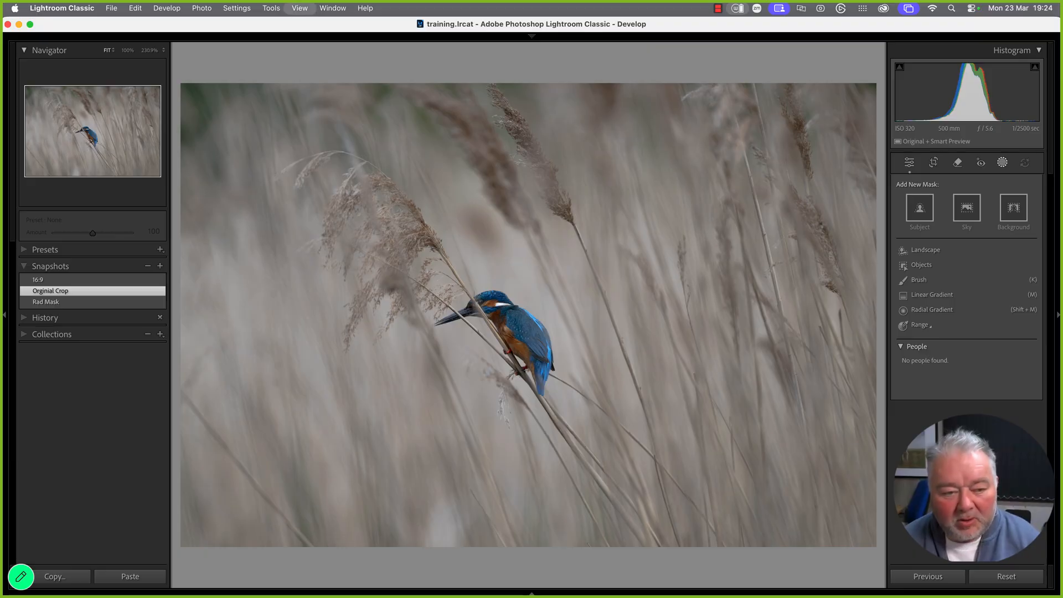
key(g)
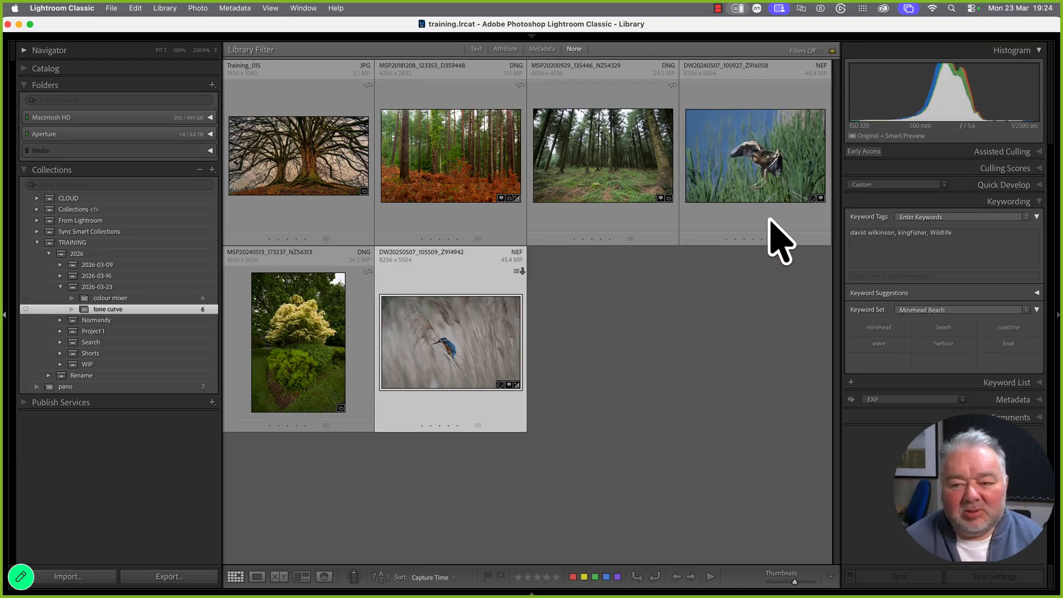
Open the red-fern forest photo in Develop and revert it to its Import history state
double_click(453, 165)
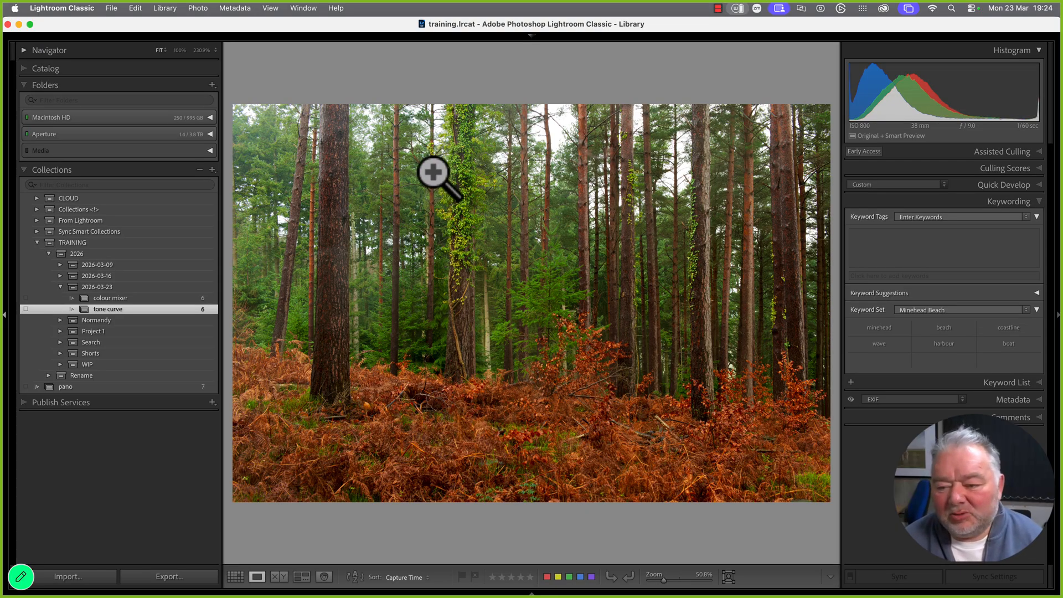
key(d)
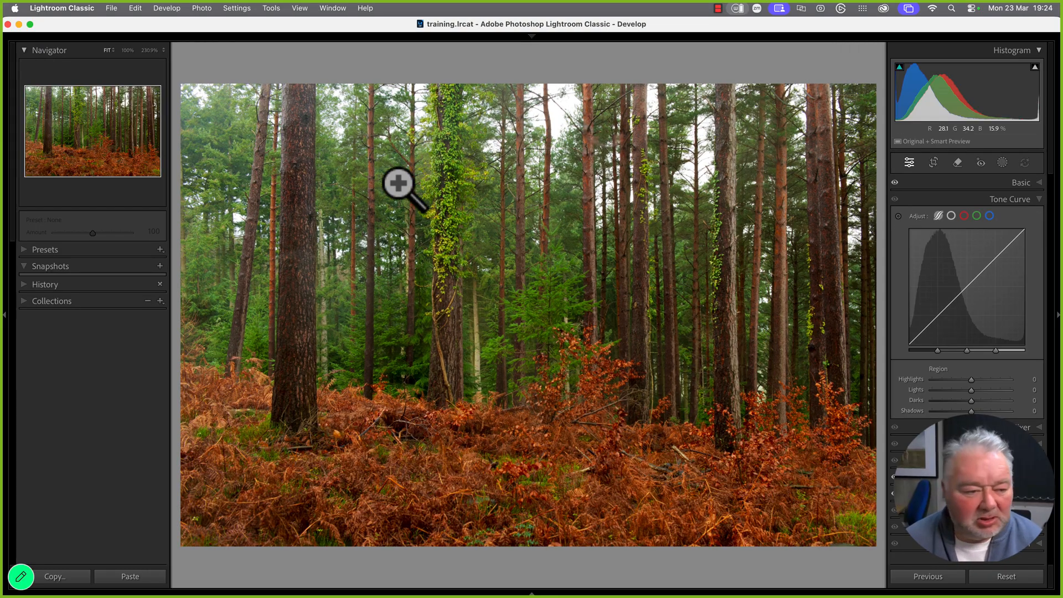
click(33, 284)
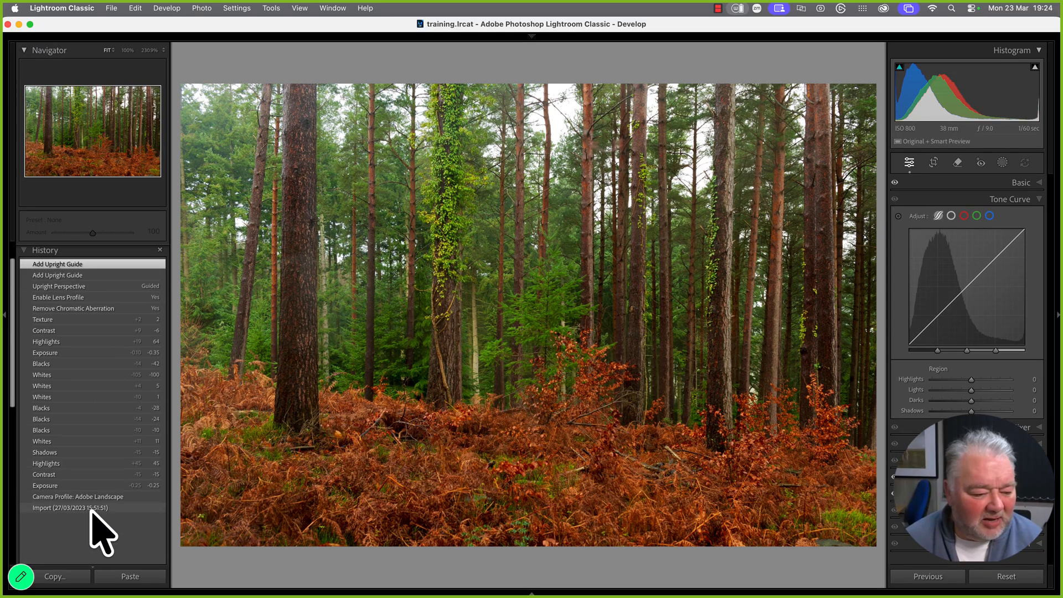
click(91, 508)
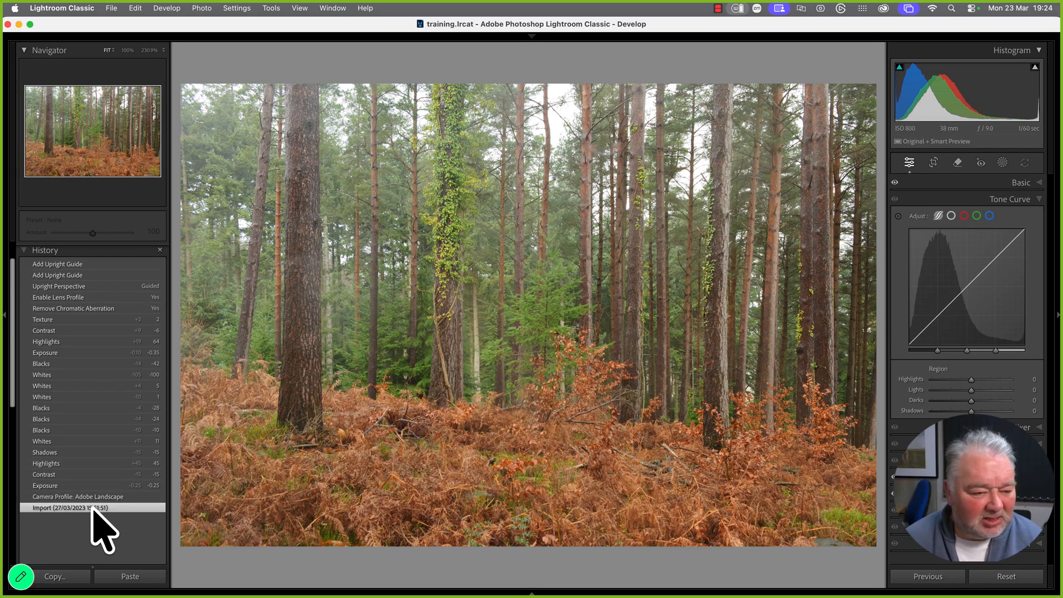
Switch to the RGB point curve and drag its black endpoint to about input 23
click(160, 254)
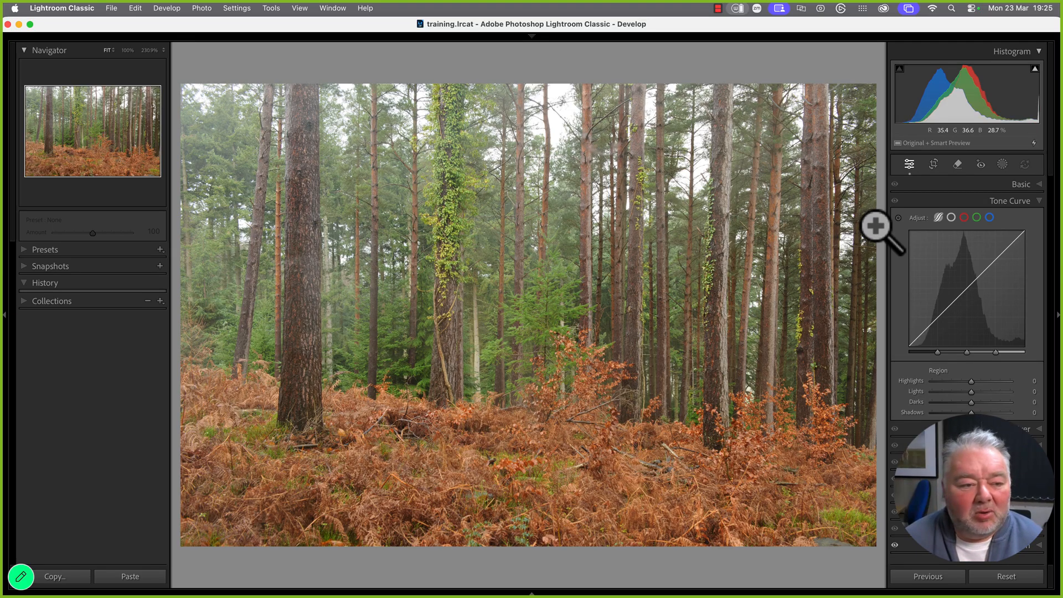
click(951, 217)
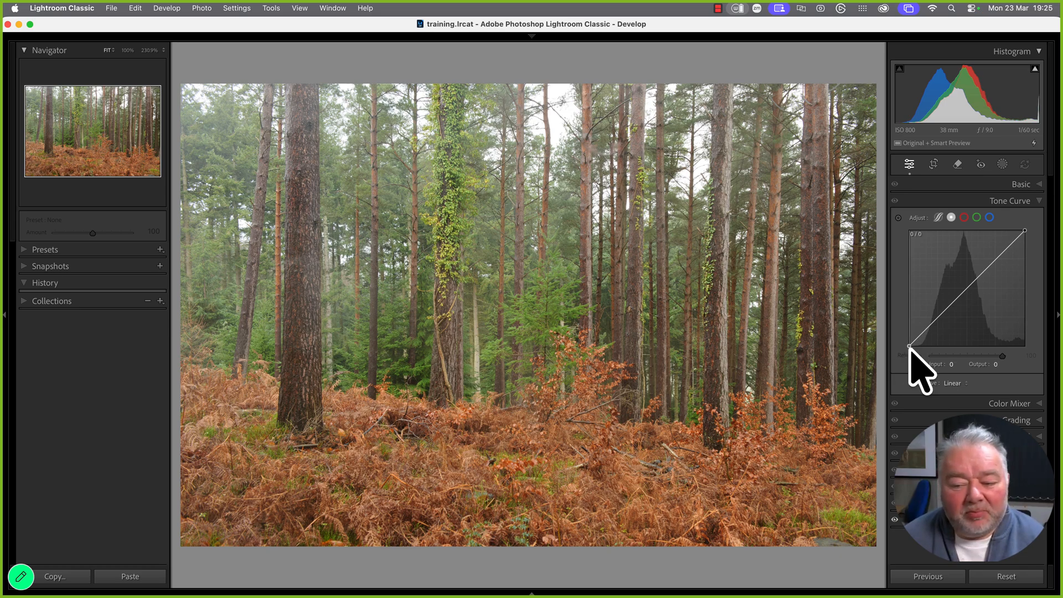
drag(909, 346, 909, 338)
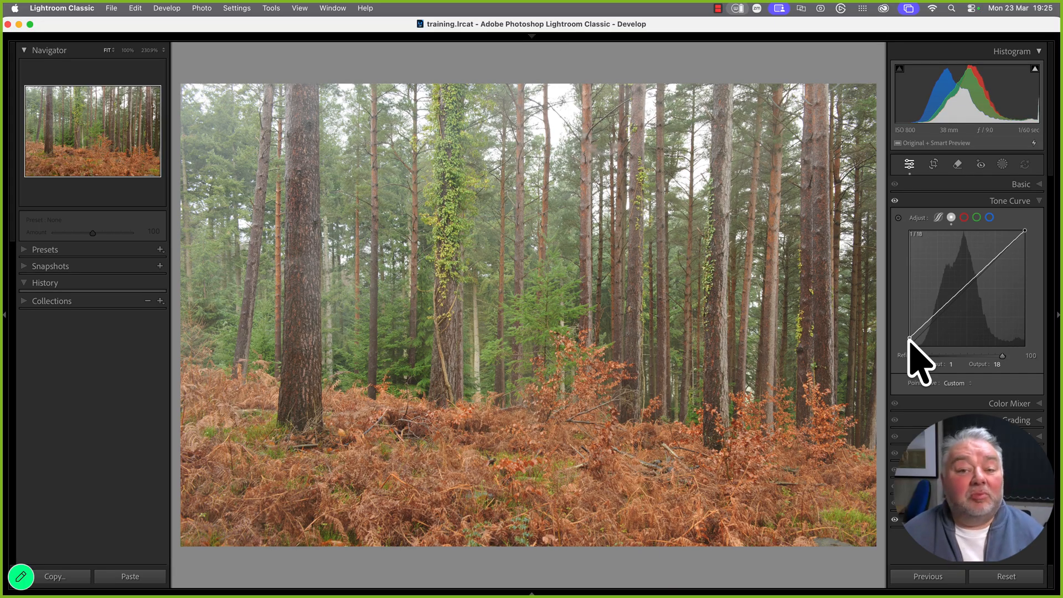
mouse_move(909, 337)
mouse_down()
mouse_move(909, 327)
mouse_move(919, 345)
mouse_up()
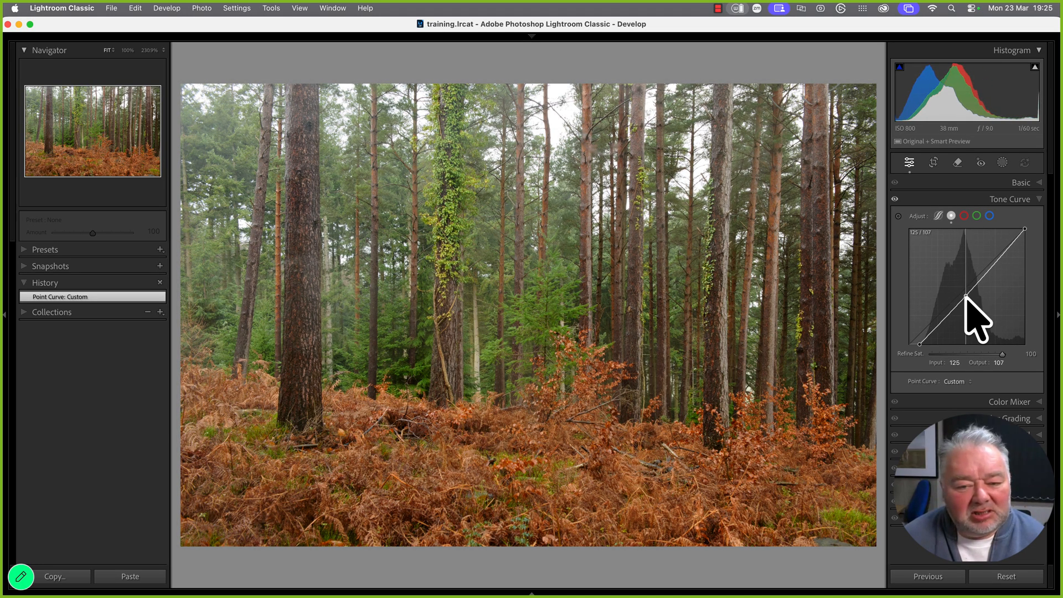
Shape the point curve with a 71/52 shadow point, a 121/109 midtone point and white endpoint at 246
mouse_move(966, 298)
mouse_down()
mouse_move(966, 309)
mouse_move(964, 294)
mouse_up()
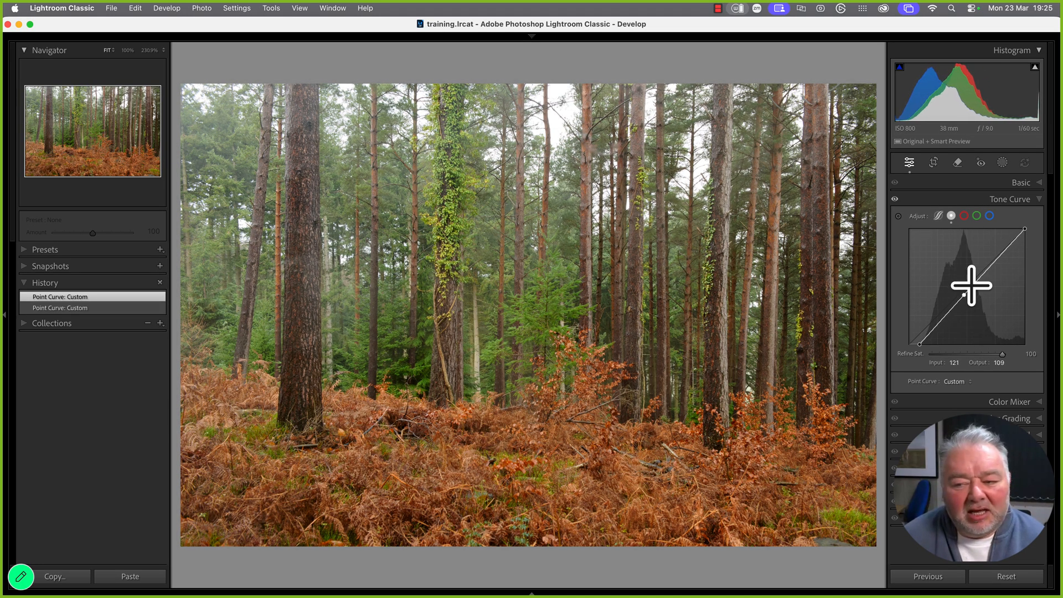
click(990, 264)
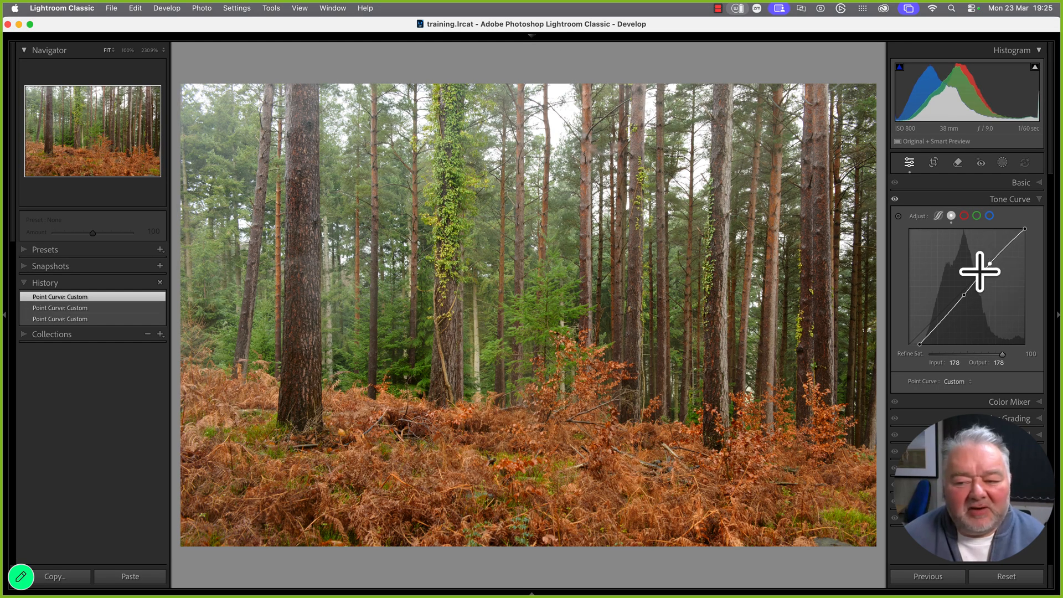
click(940, 320)
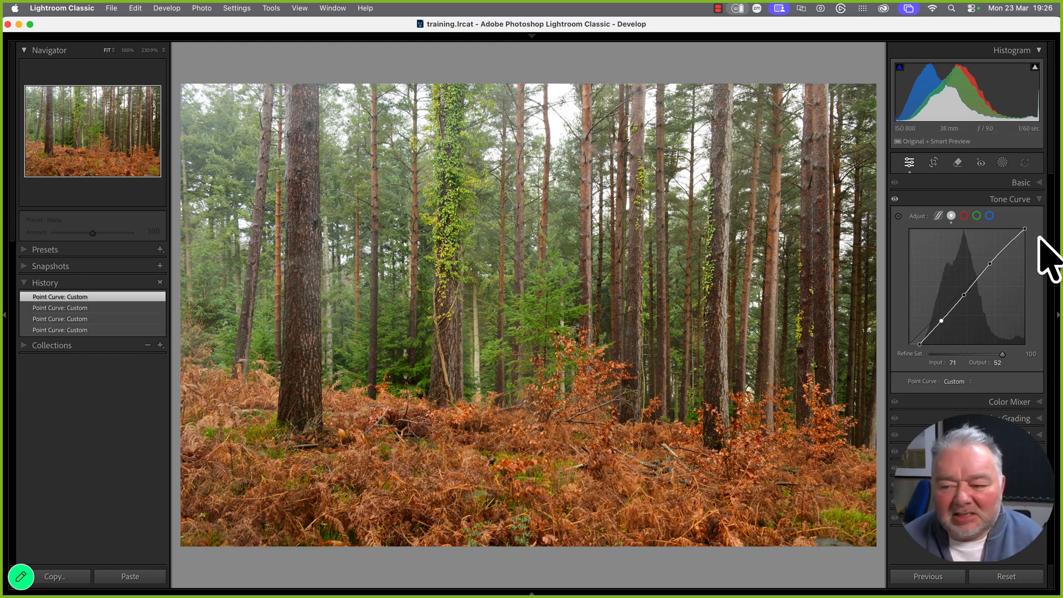
drag(1024, 227, 1023, 239)
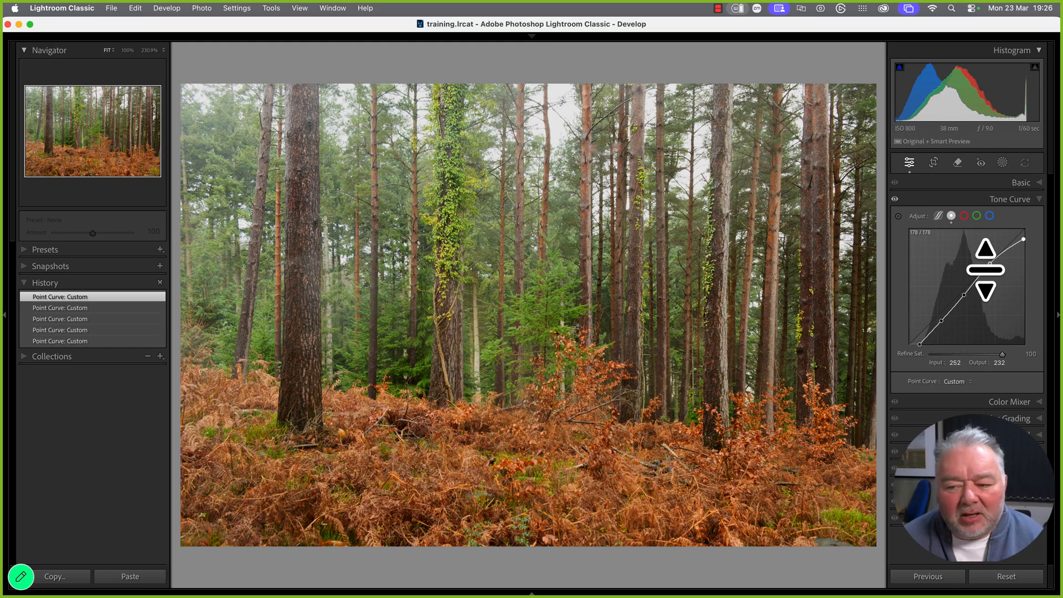
click(964, 294)
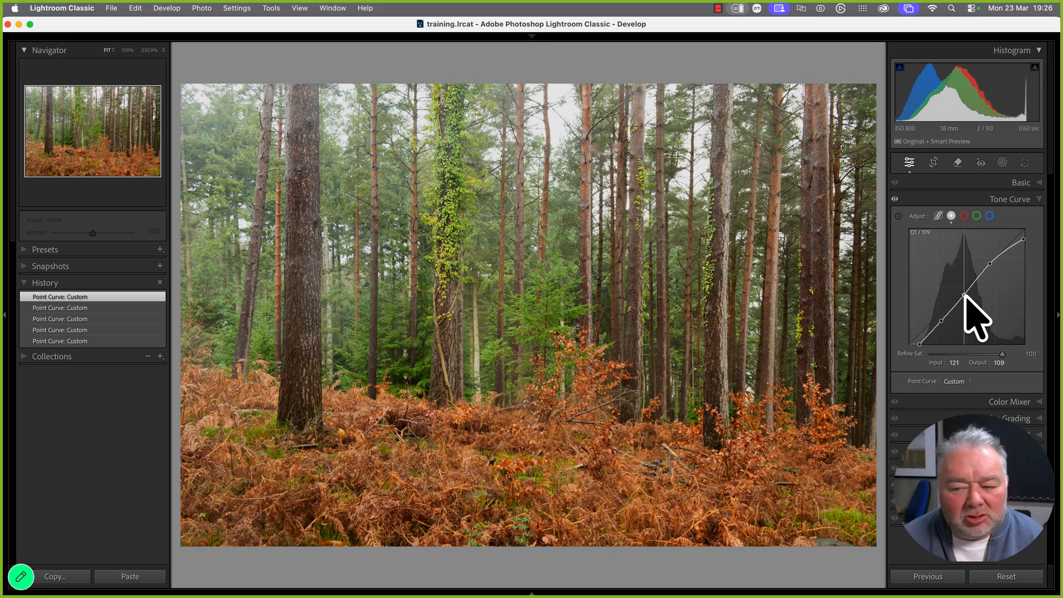
drag(964, 294, 948, 312)
click(940, 321)
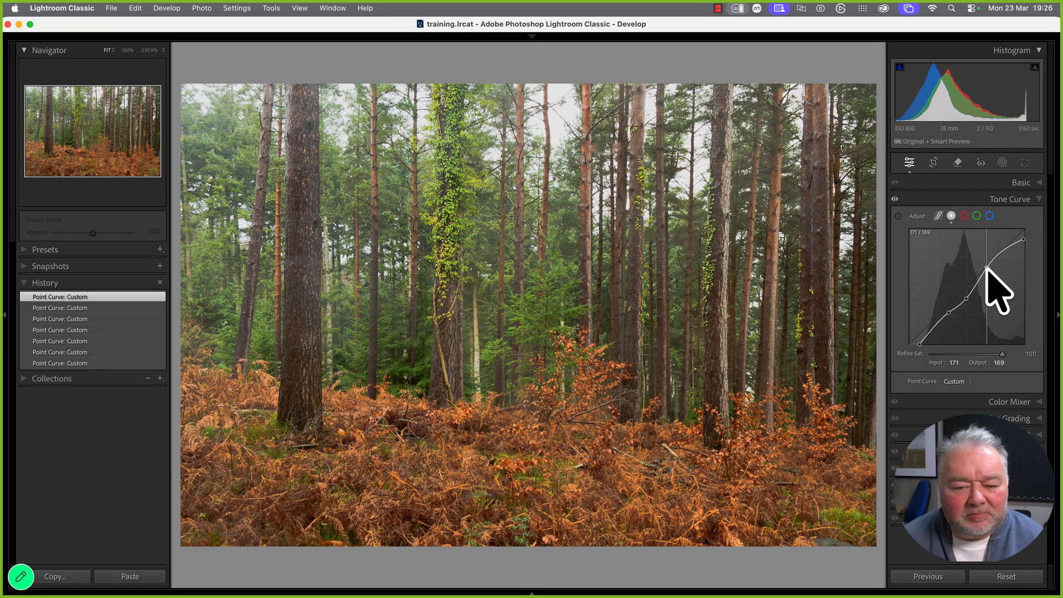
drag(988, 266, 984, 269)
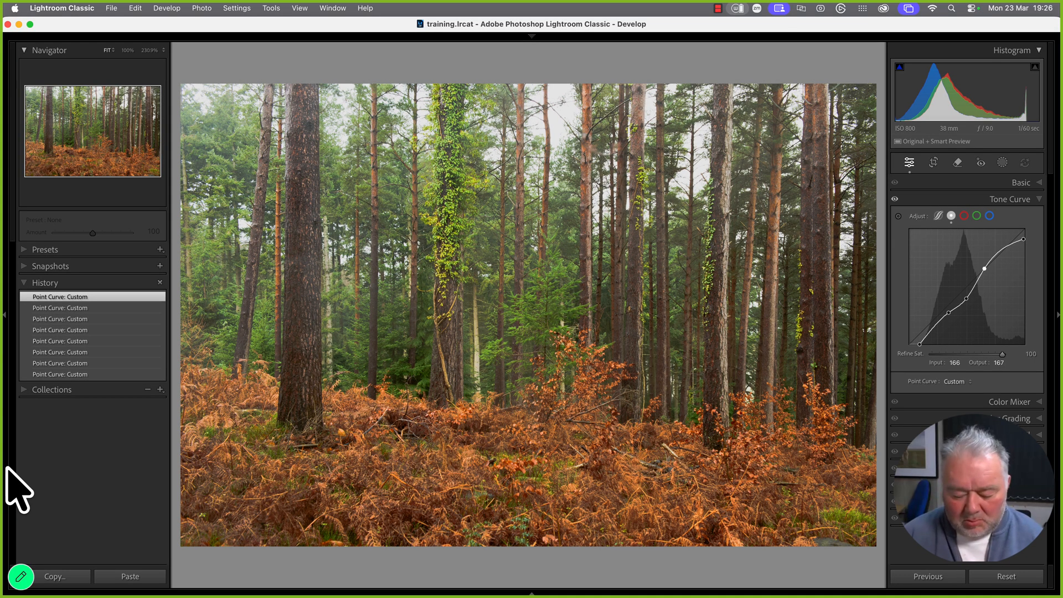
Compare the curve edit against the original, then reset the tone curve to Linear
key(backslash)
key(backslash)
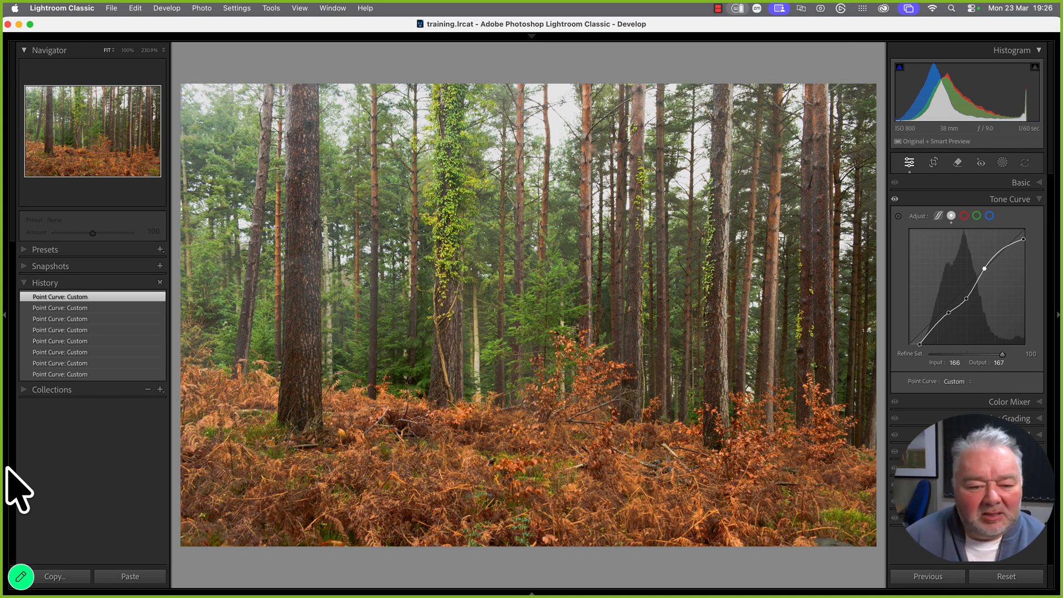
key(backslash)
key(backslash)
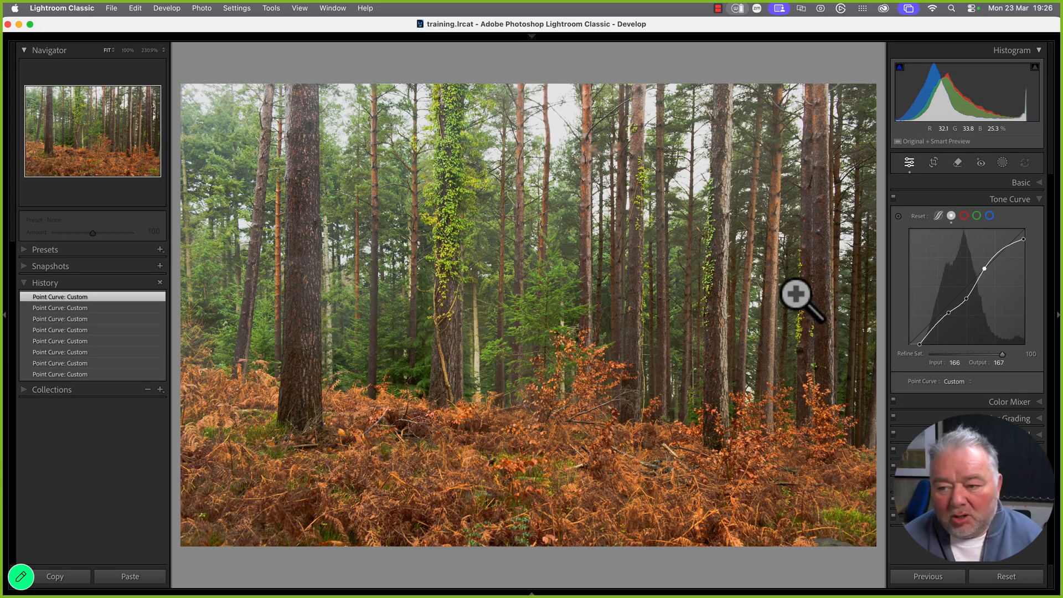
alt+click(920, 217)
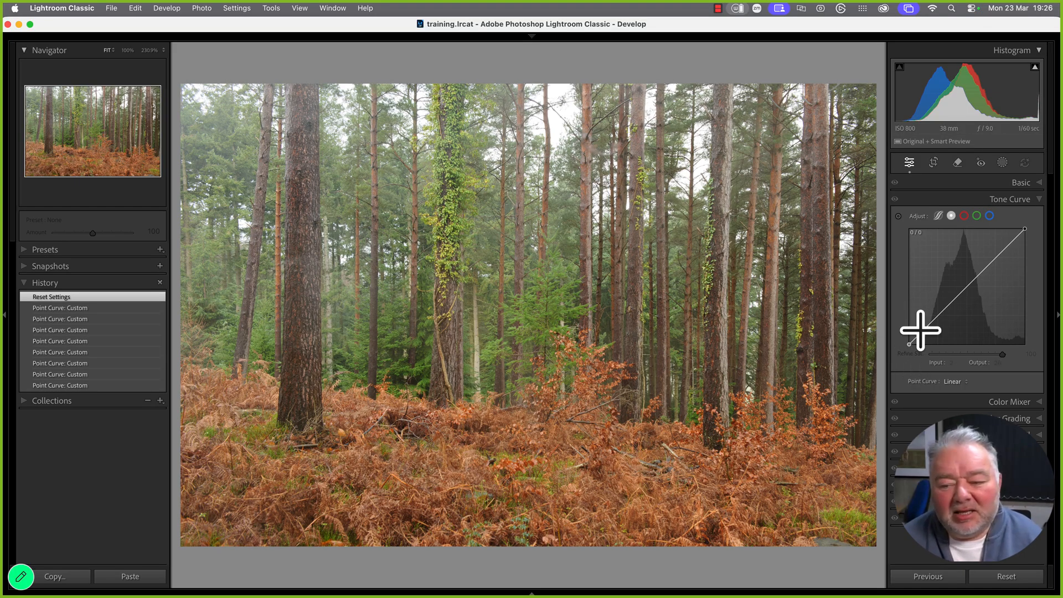
Raise the curve's black point to about output 25 to fade the shadows
drag(911, 344, 913, 342)
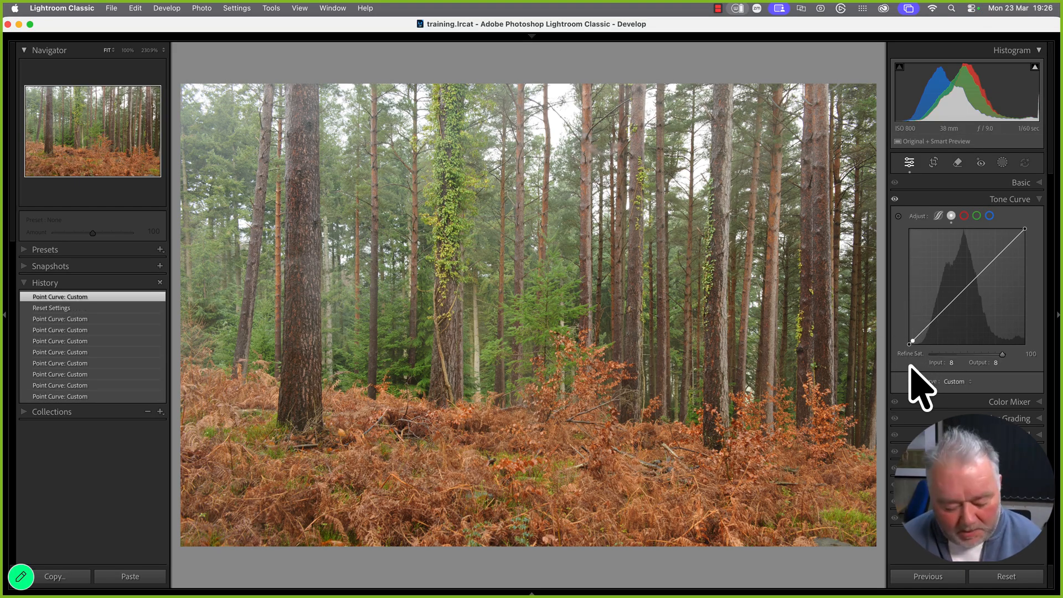
key(super+z)
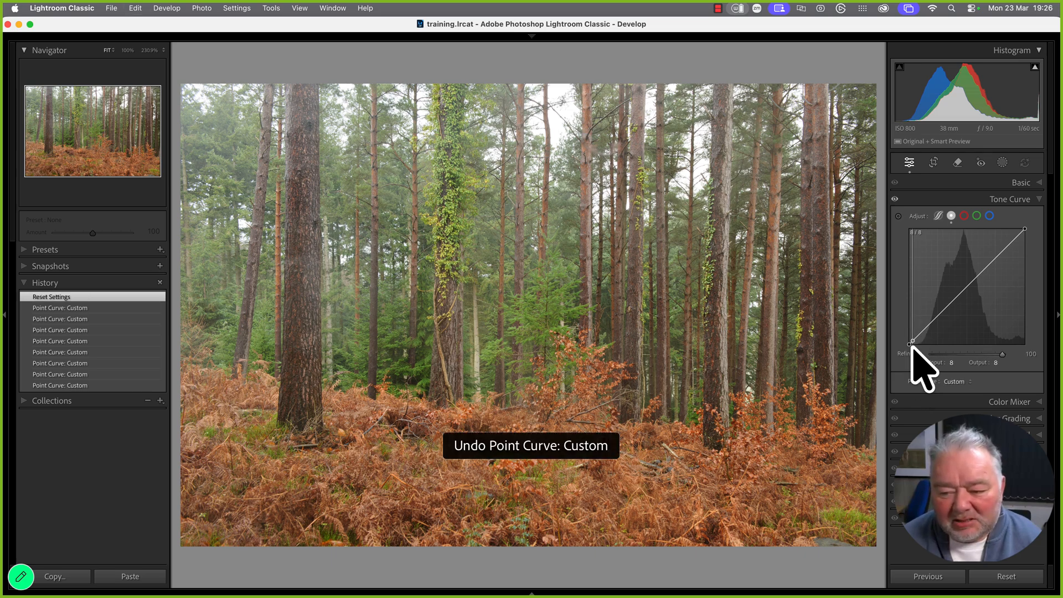
drag(913, 347, 909, 347)
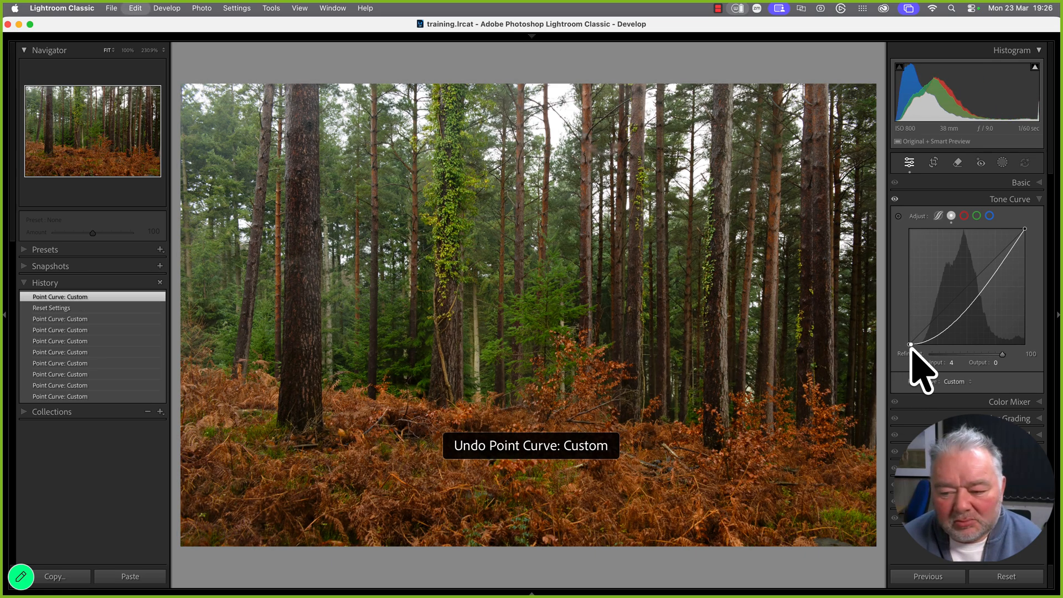
key(super+z)
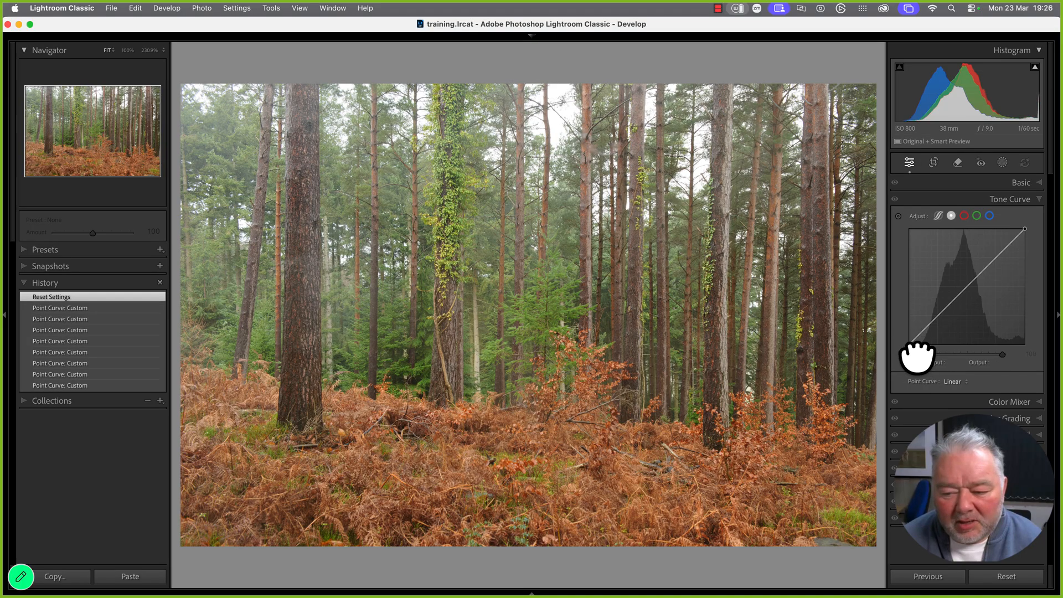
drag(909, 345, 908, 336)
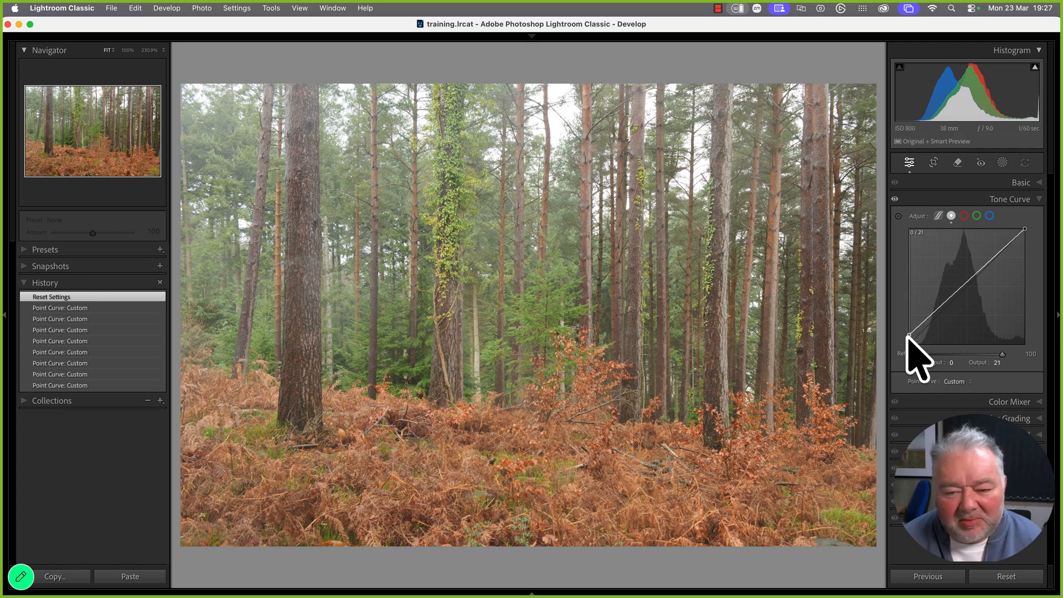
drag(907, 335, 908, 333)
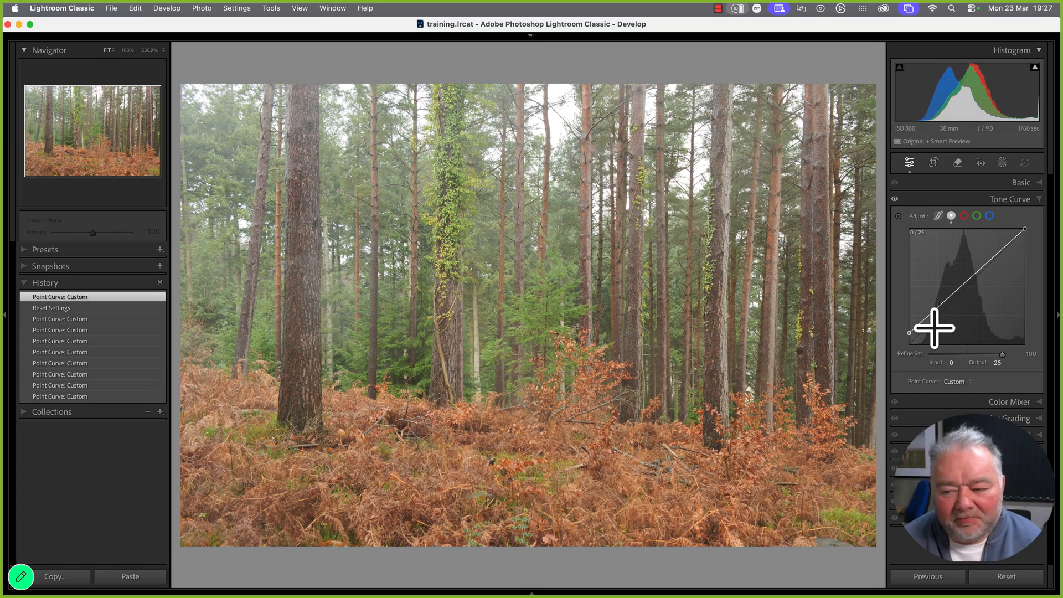
Add a slightly lowered midtone point to the curve, undoing a stray white-point change
double_click(961, 284)
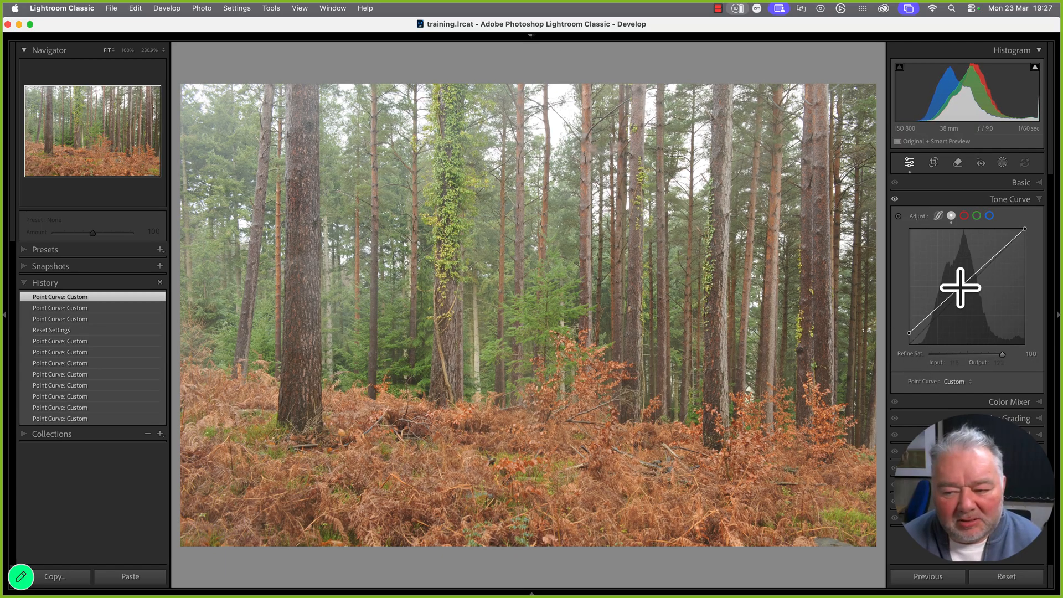
drag(963, 288, 962, 294)
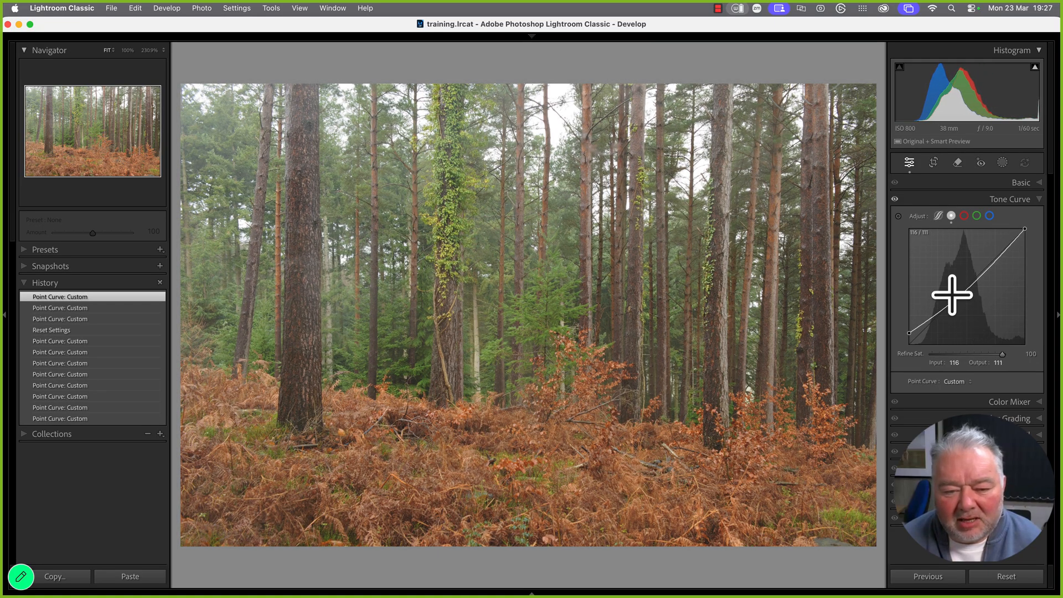
click(1023, 230)
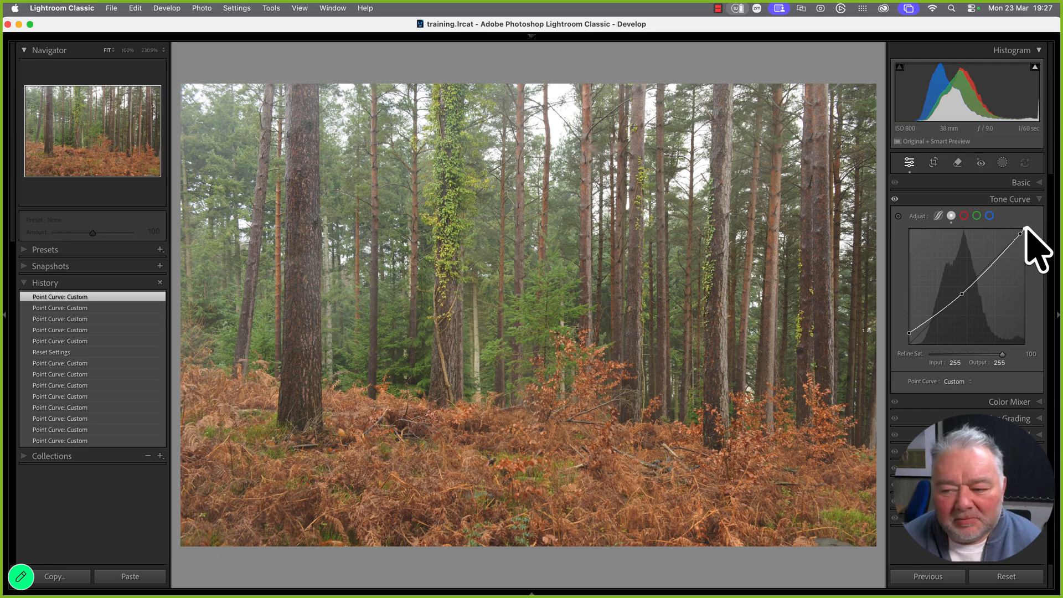
key(super+z)
Lower the white point to about 251/231 and drag on the trunk and upper trees to reshape midtones
drag(1025, 231, 1022, 239)
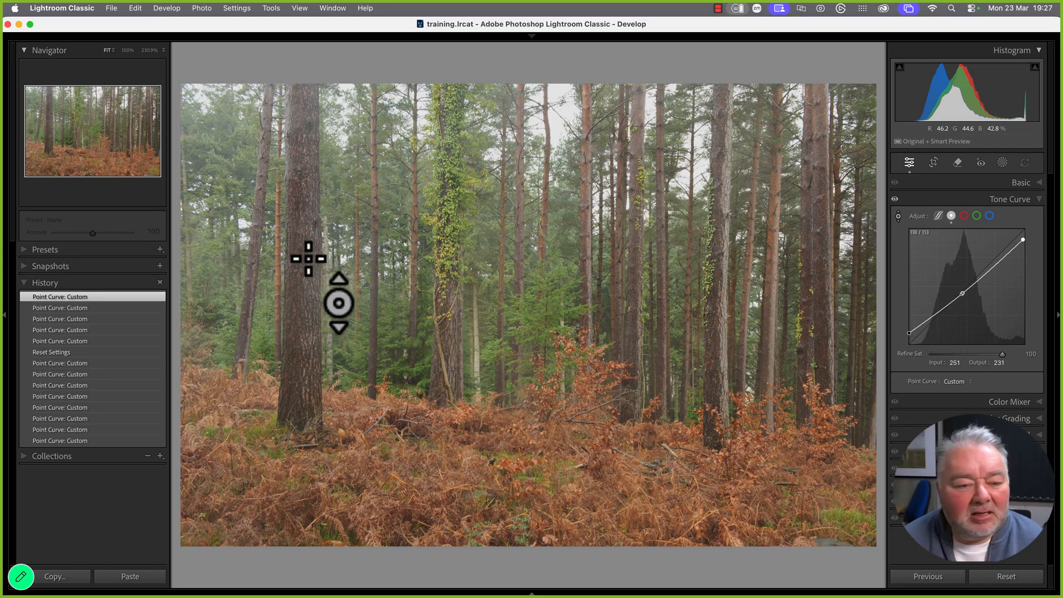
drag(309, 258, 305, 260)
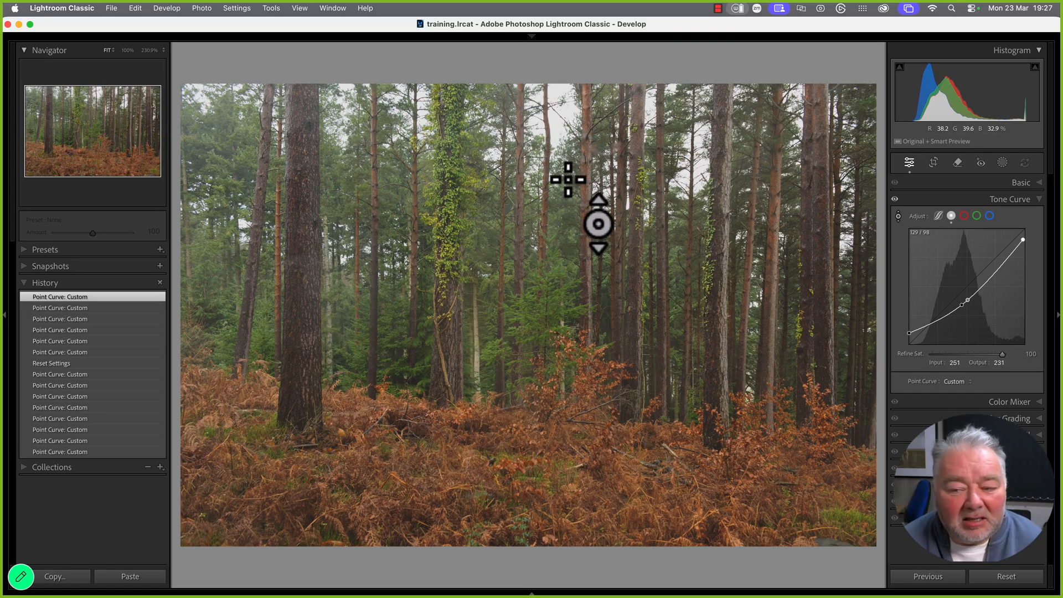
drag(568, 180, 558, 181)
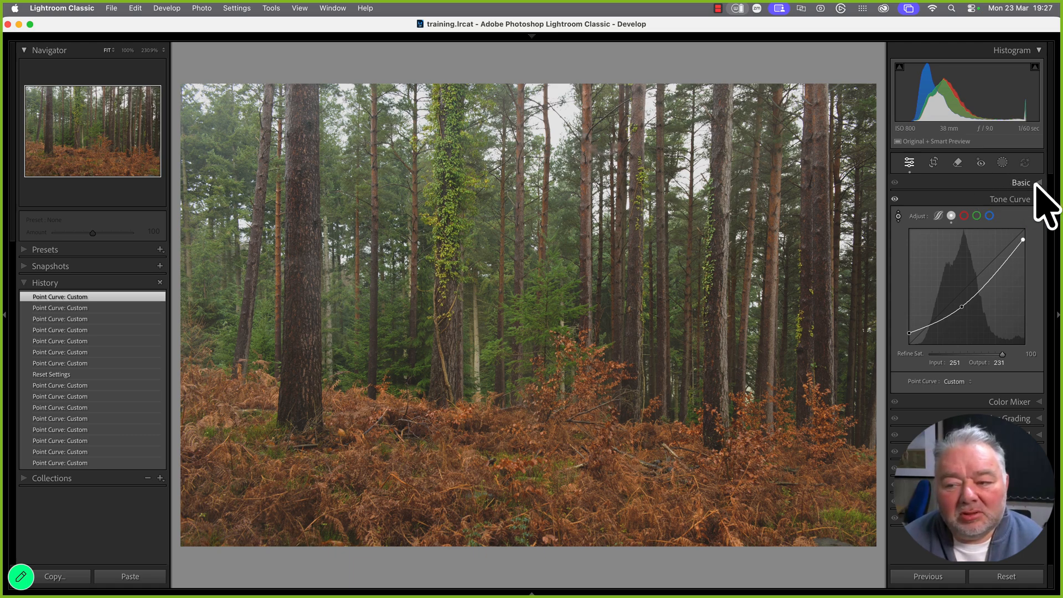
Create an Objects mask by brushing over the tall left tree trunk
click(1039, 200)
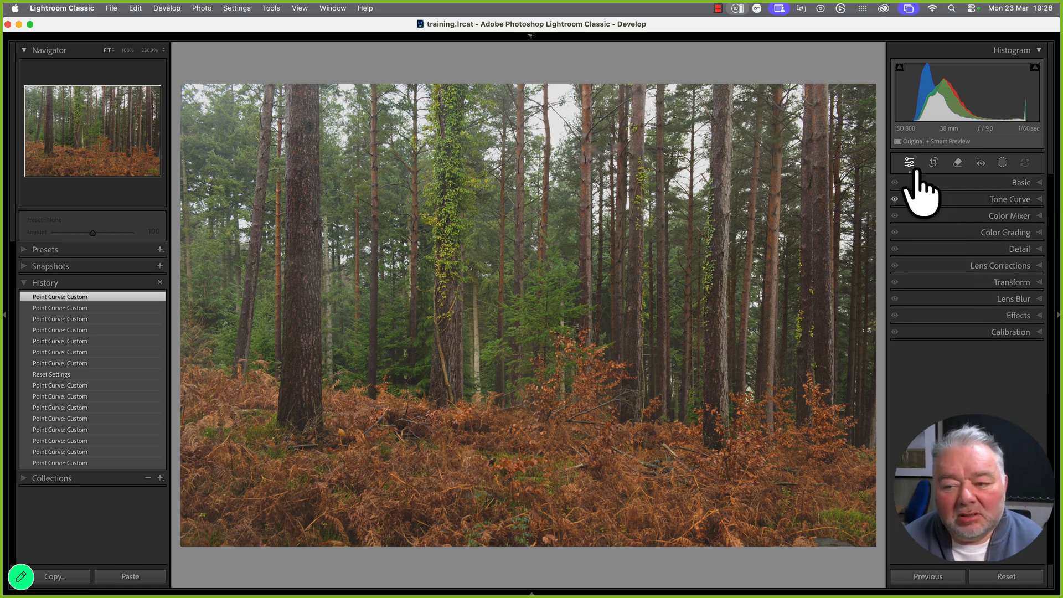
click(1002, 162)
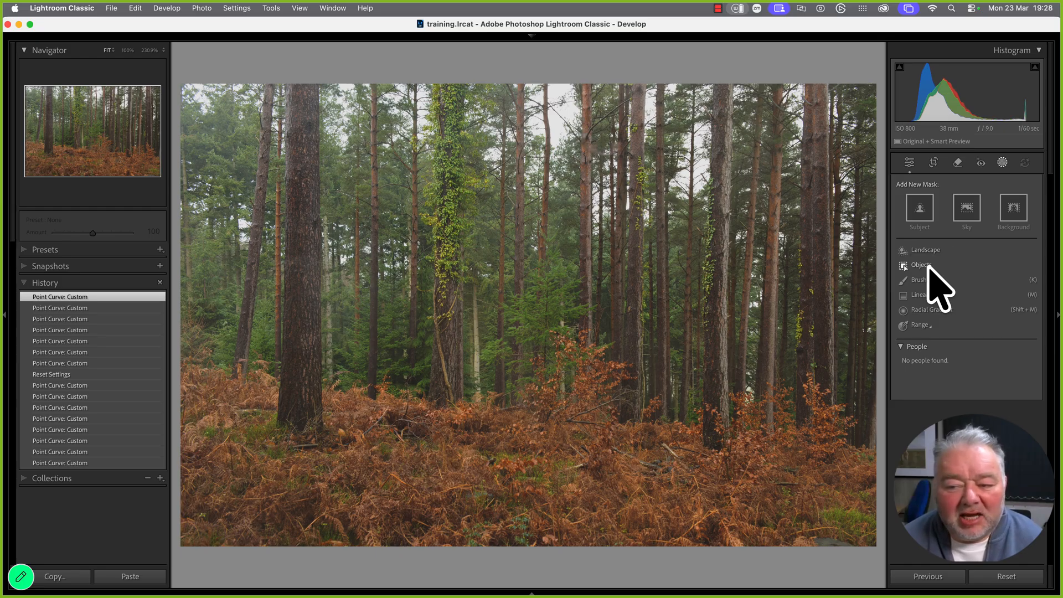
click(920, 265)
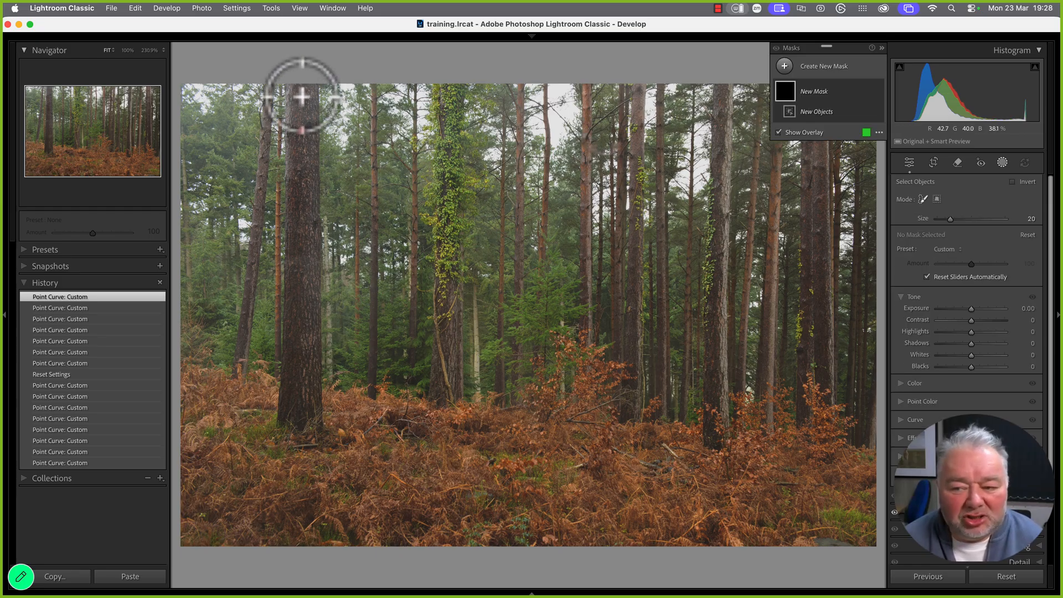
mouse_move(303, 96)
mouse_down()
mouse_move(309, 348)
mouse_move(292, 422)
mouse_move(290, 398)
mouse_move(295, 297)
mouse_move(304, 439)
mouse_up()
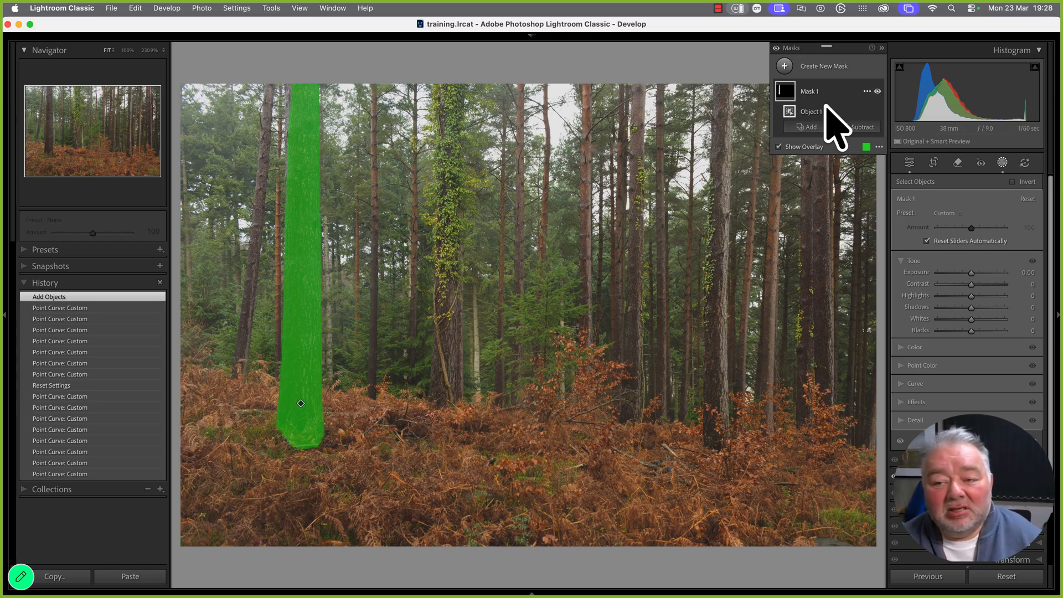
click(808, 127)
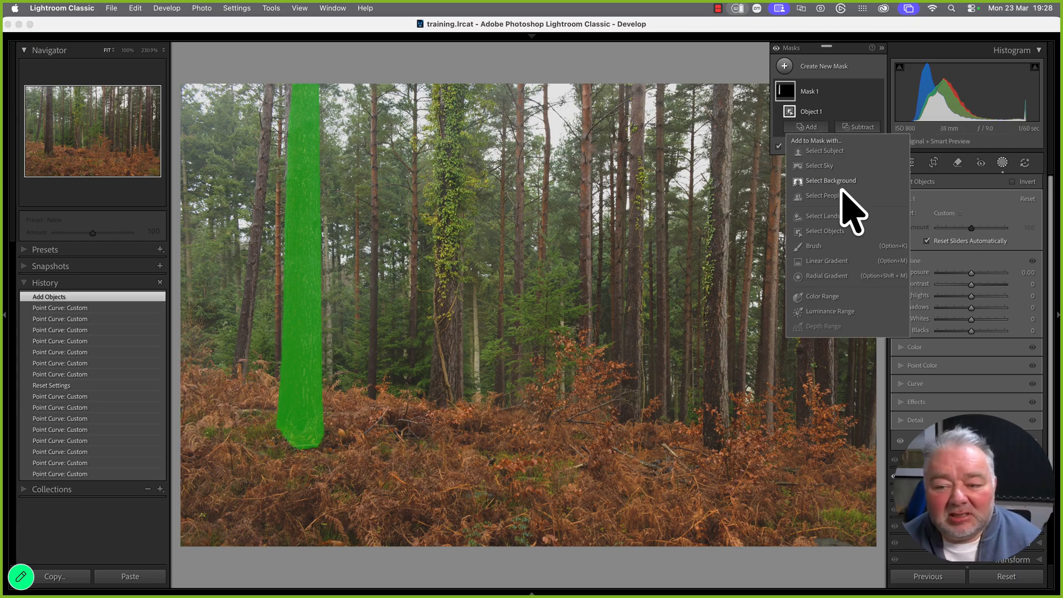
Brush extra coverage onto the trunk top and erase the spill with a size 1.1 Subtract brush
click(814, 246)
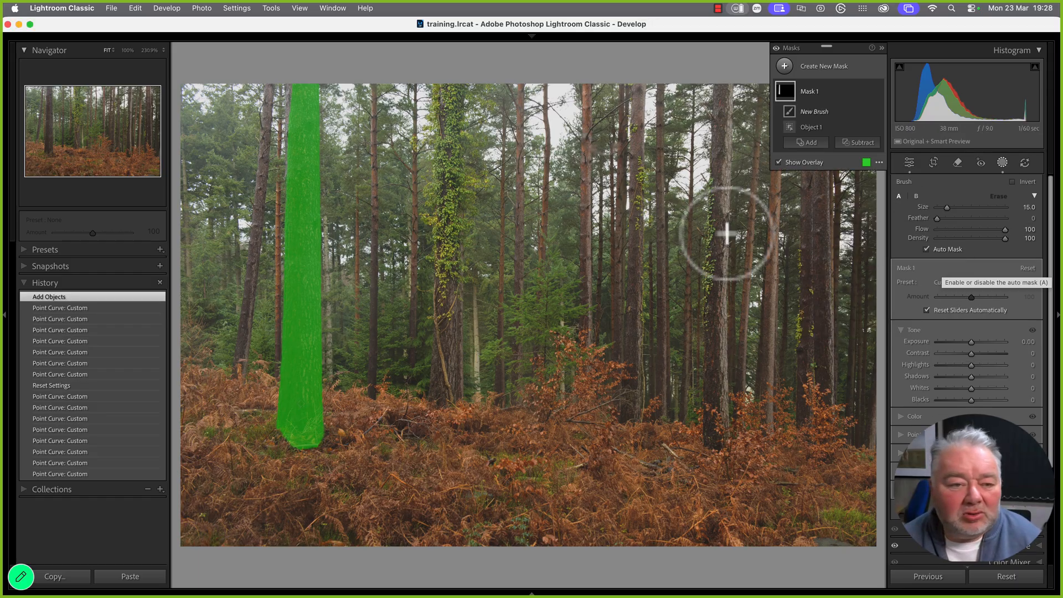
drag(291, 90, 300, 155)
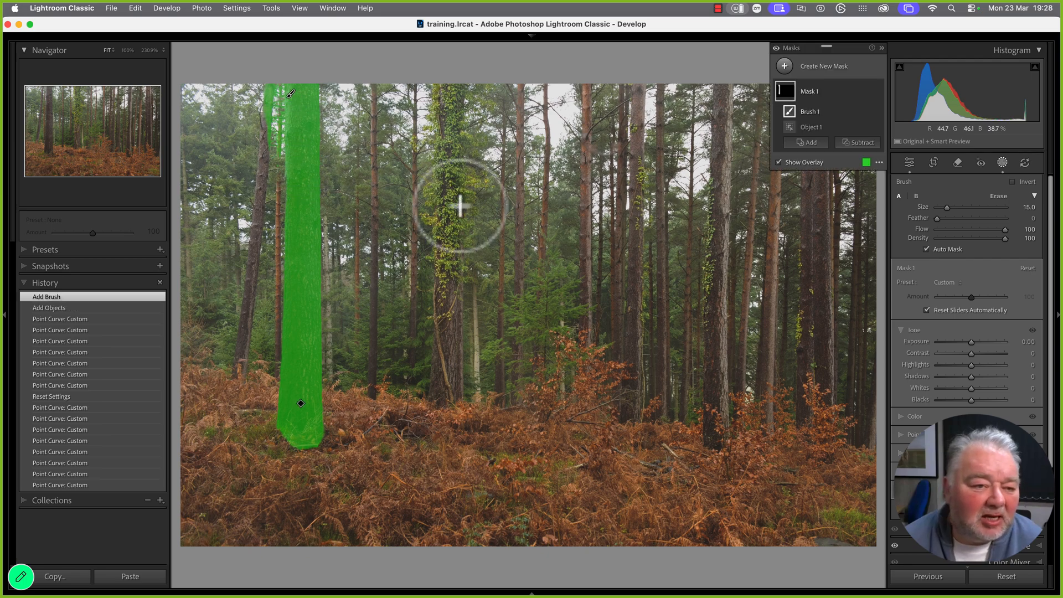
click(859, 143)
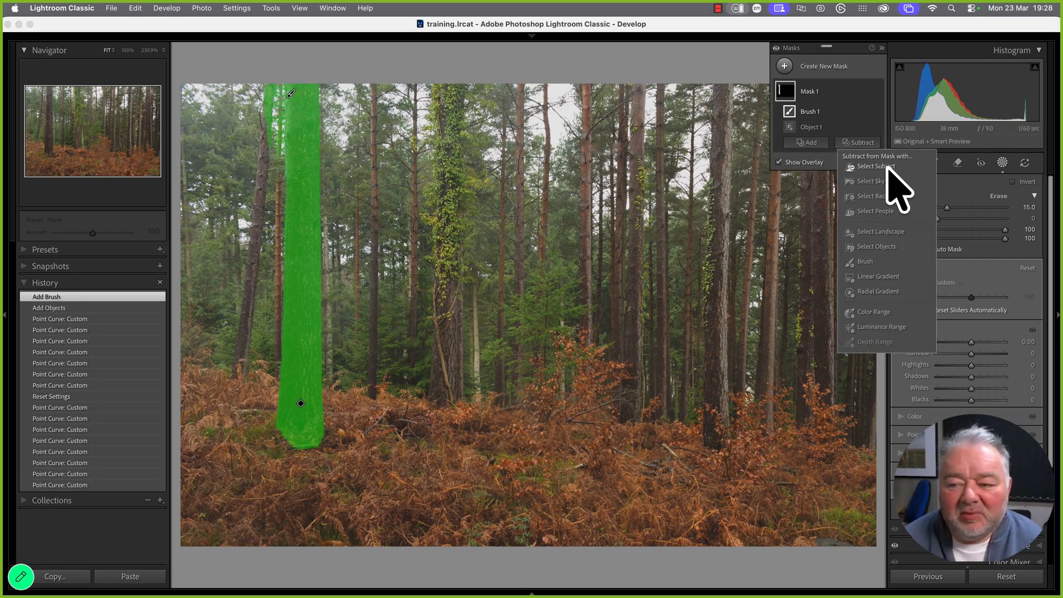
click(864, 262)
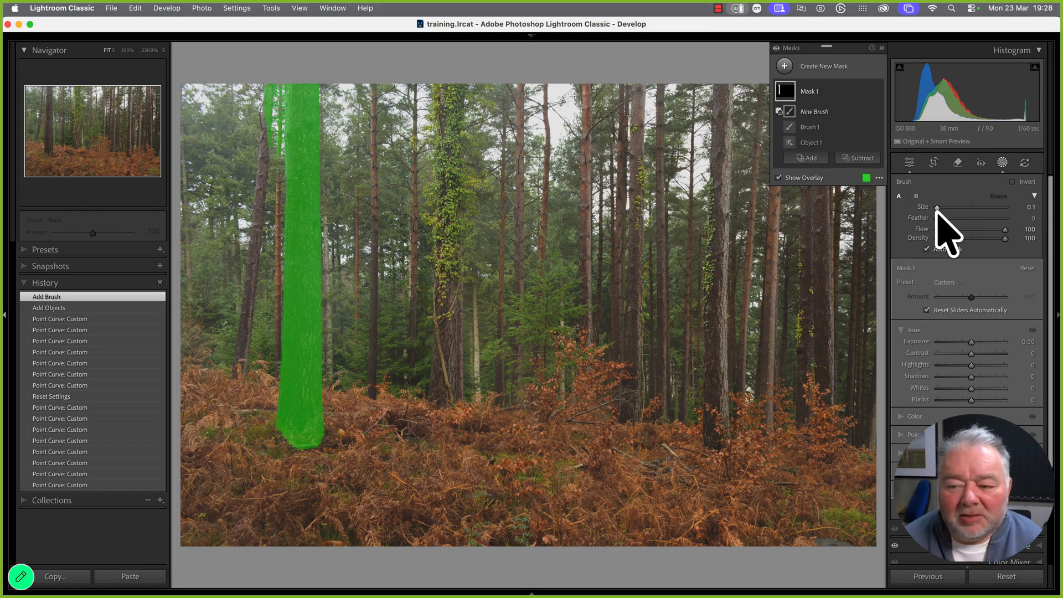
scroll(268, 86, up, 1)
drag(270, 87, 267, 98)
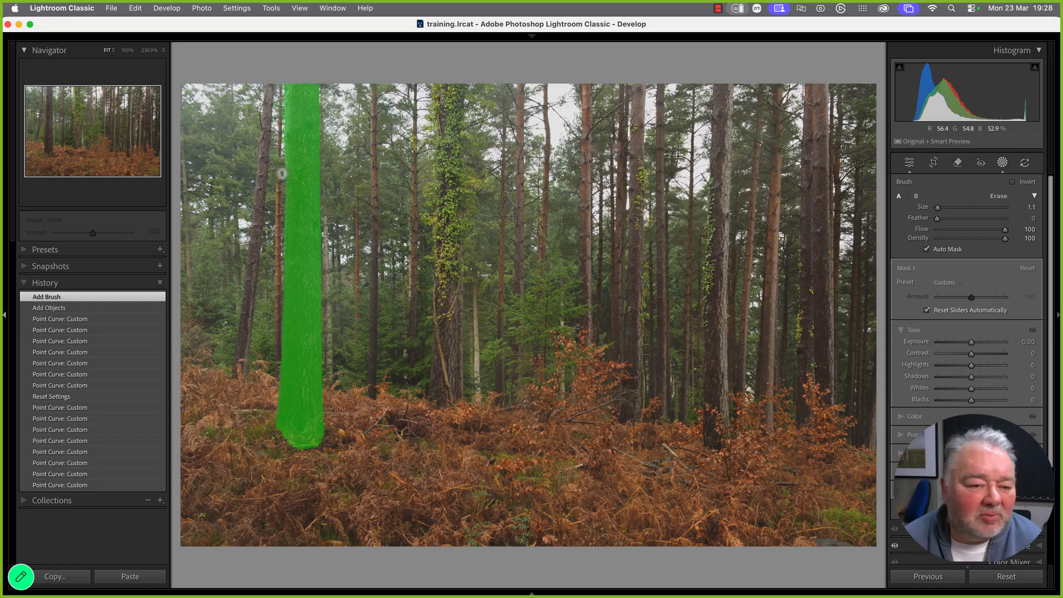
drag(265, 166, 265, 186)
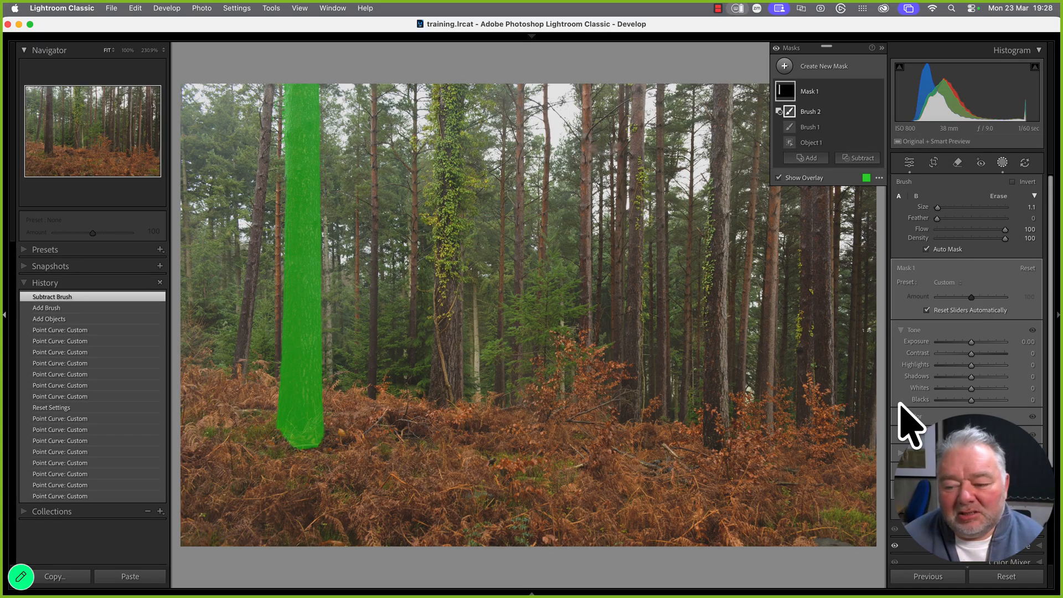
click(914, 452)
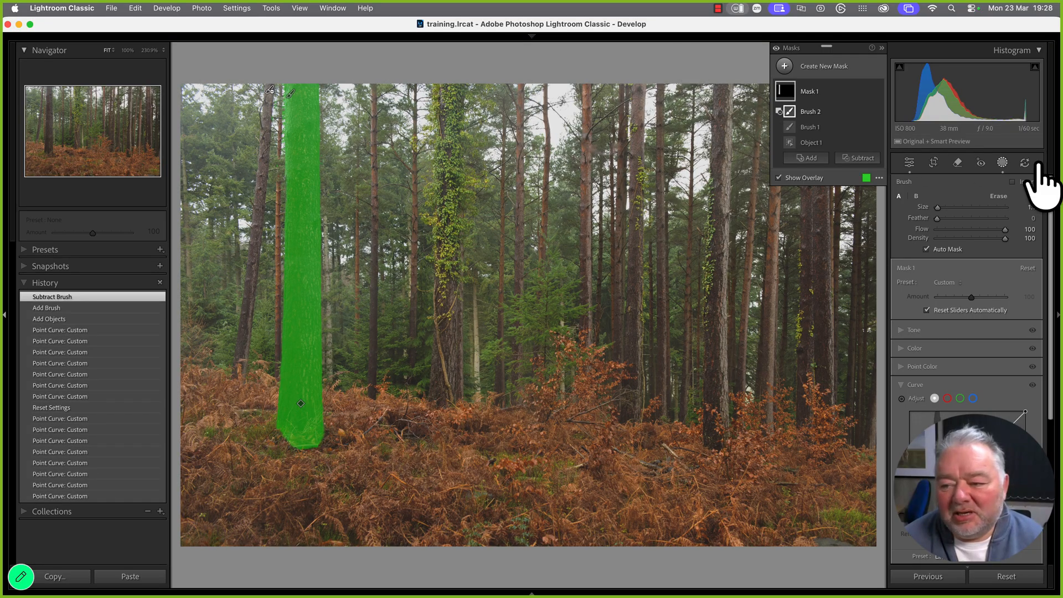
Hide the mask overlay and drag down on the trunk to darken it through the mask's curve
scroll(1052, 199, down, 5)
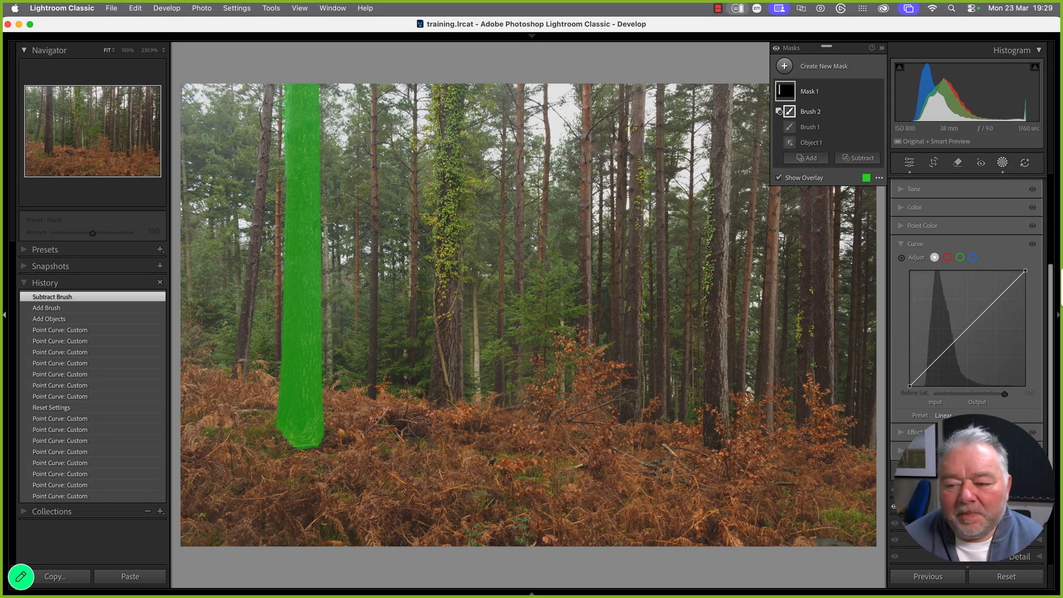
click(901, 258)
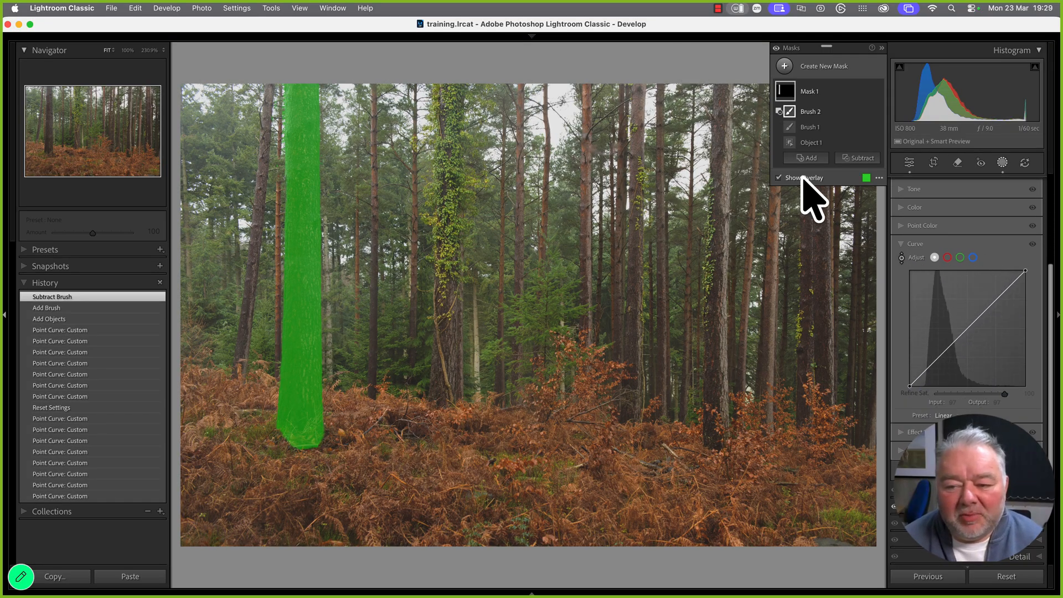
click(778, 177)
drag(303, 243, 303, 242)
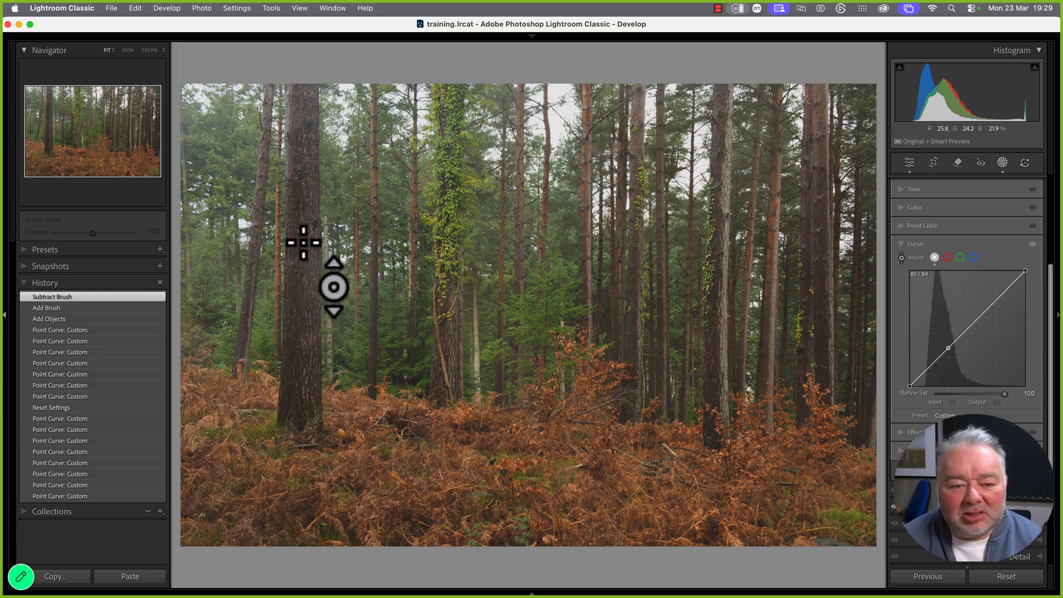
drag(303, 242, 301, 248)
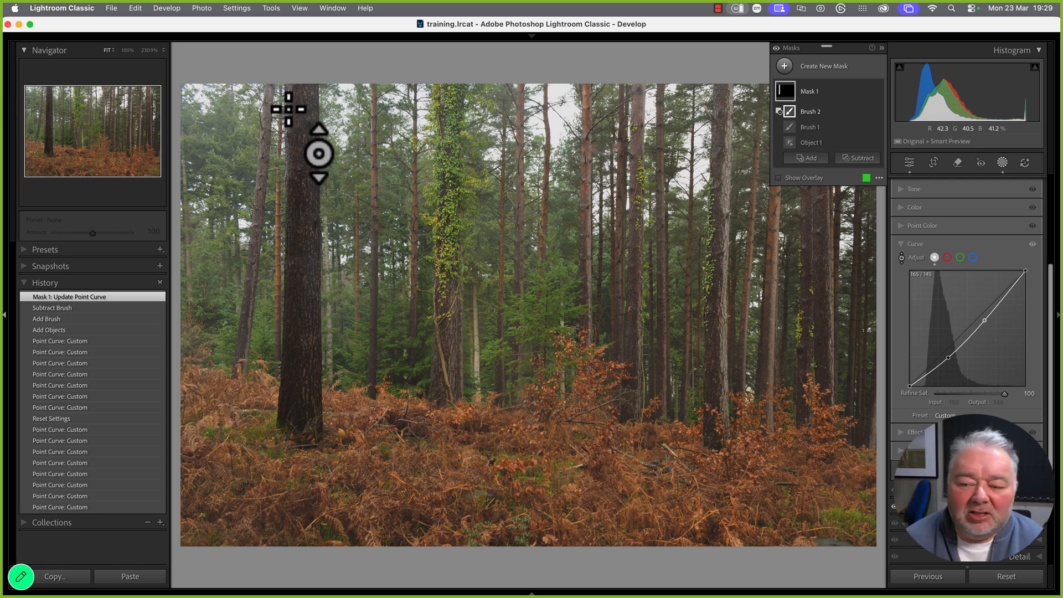
drag(288, 110, 288, 115)
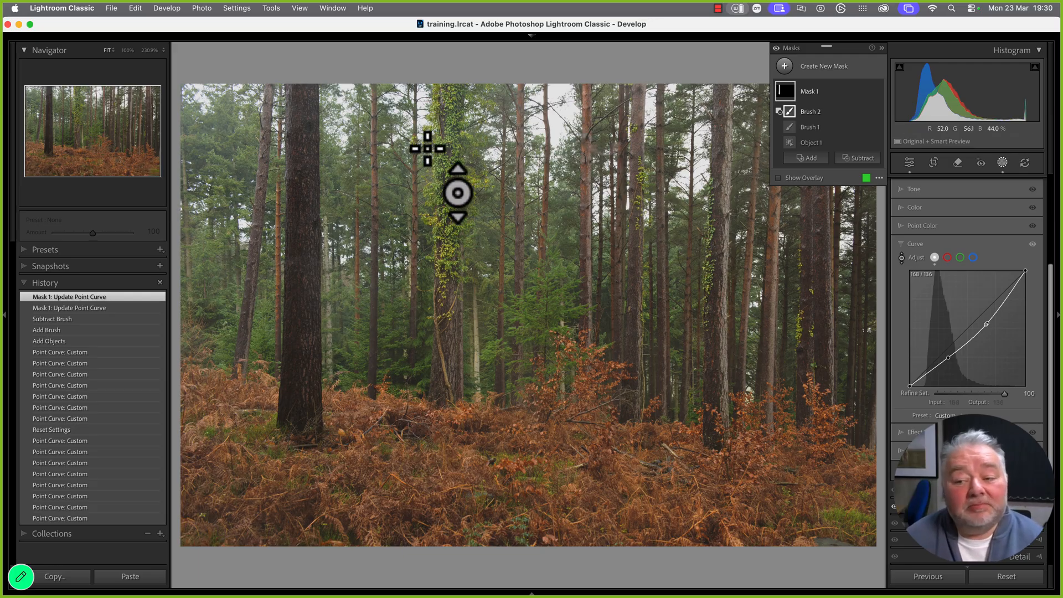
Tint the tree-trunk mask red by reshaping the mask's Red channel curve, undoing one change
click(948, 258)
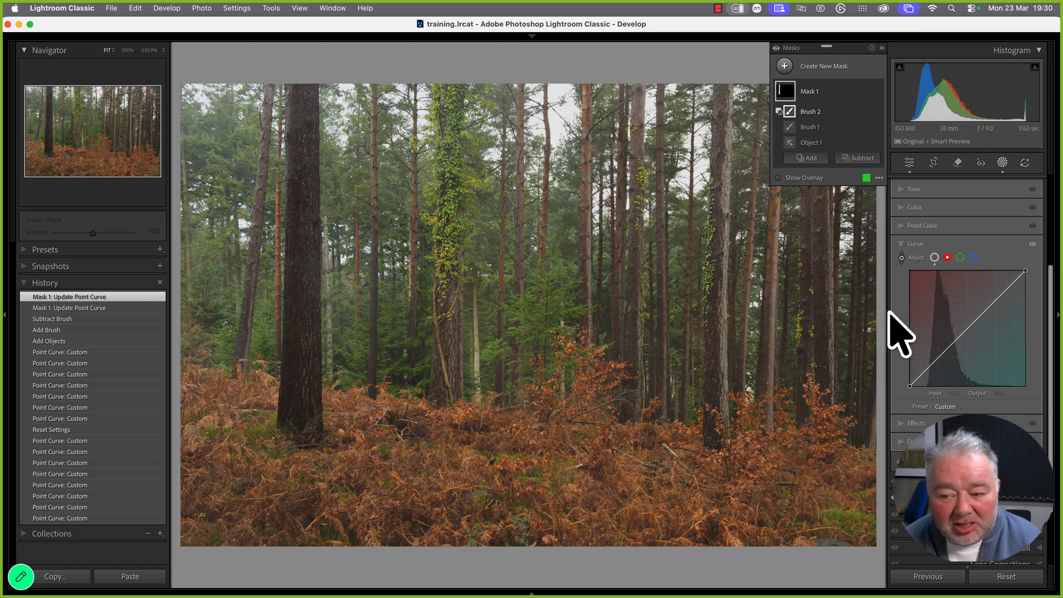
drag(965, 331, 963, 320)
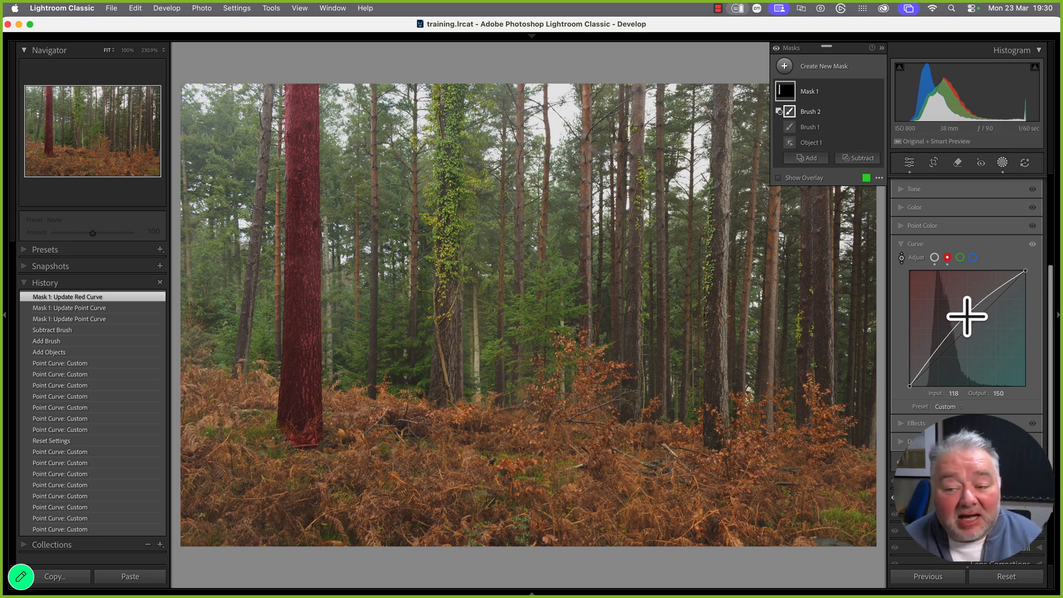
drag(963, 319, 935, 322)
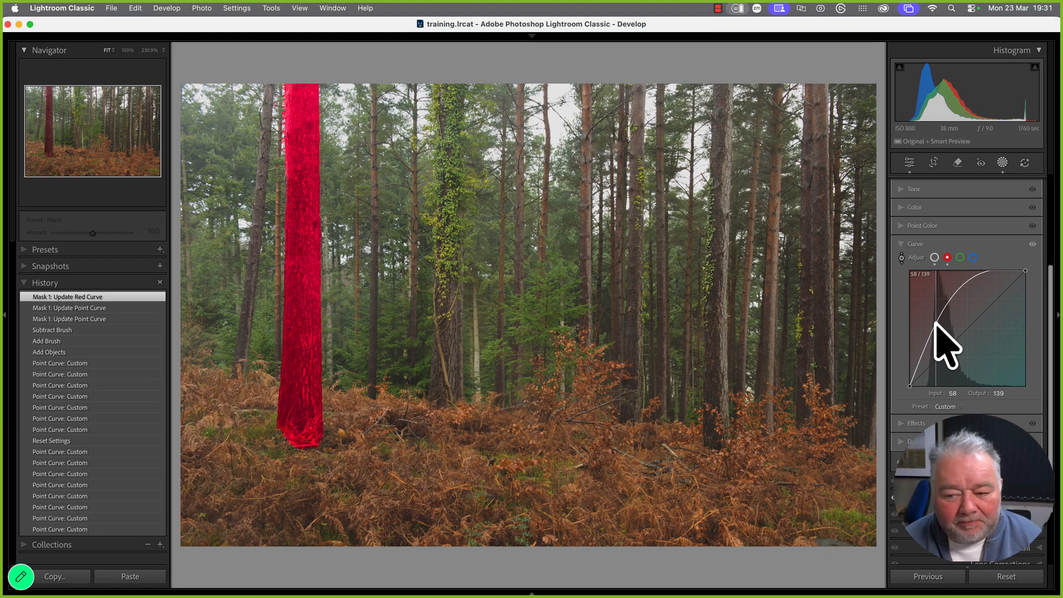
drag(939, 324, 950, 336)
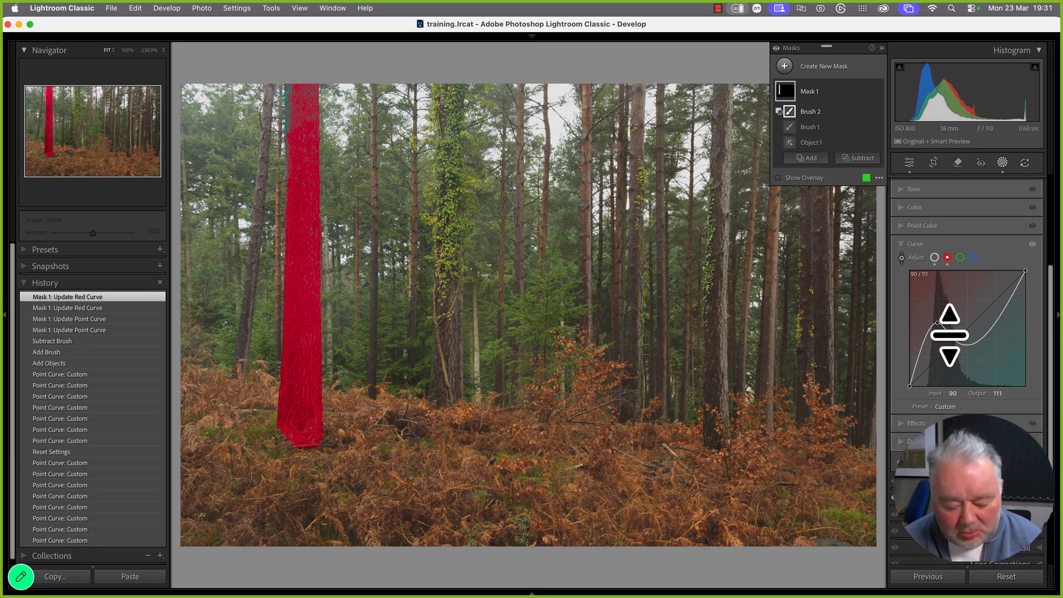
key(super+z)
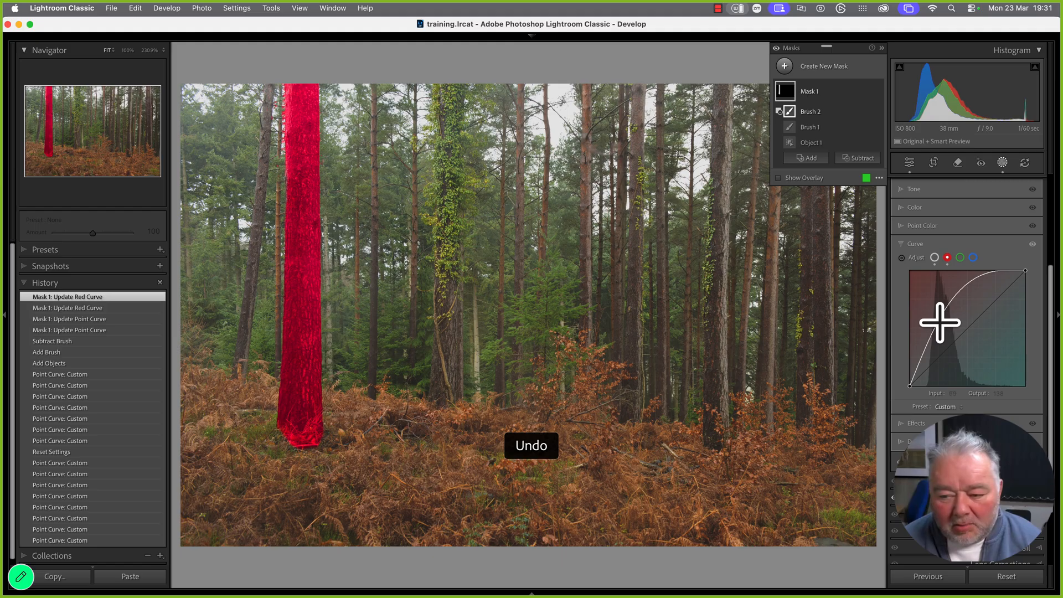
drag(940, 323, 941, 330)
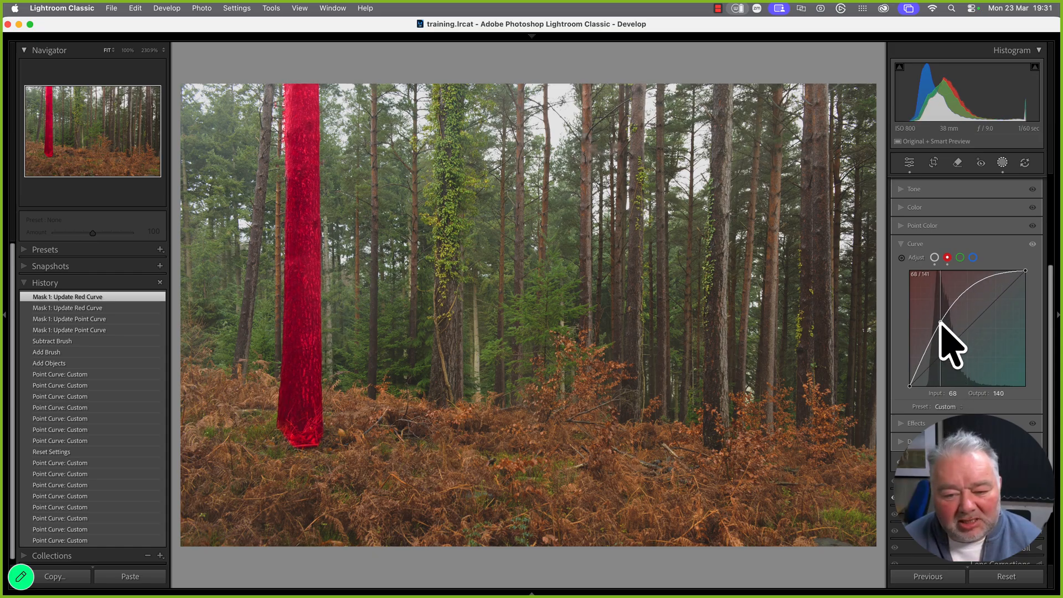
mouse_move(939, 316)
mouse_down()
mouse_move(946, 339)
mouse_move(943, 331)
mouse_up()
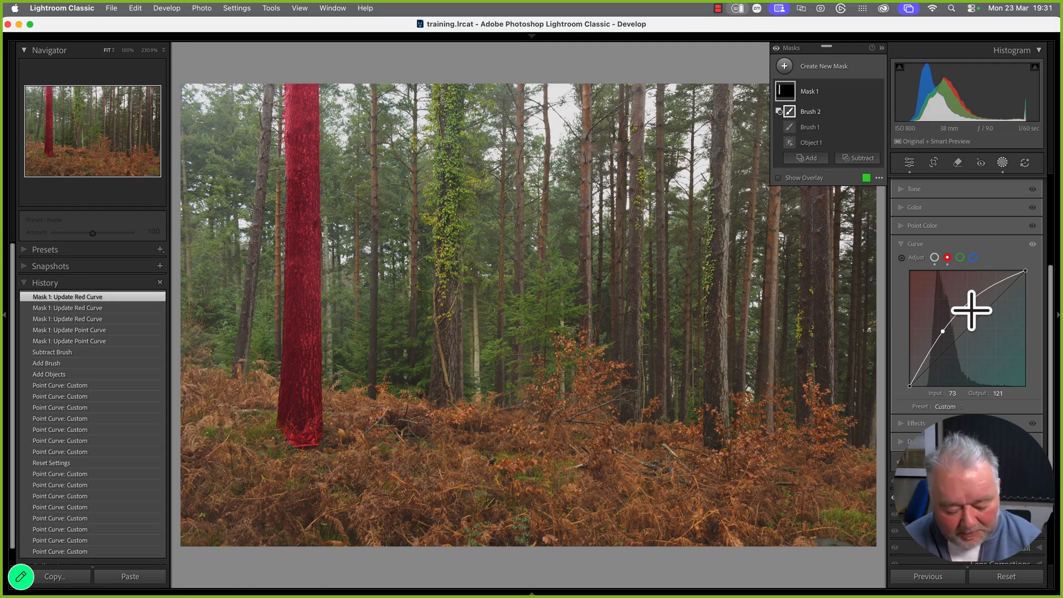
Check the red trunk up close, then reset the mask's curve back to Linear
key(alt)
key(alt+super+equal)
key(alt+super+equal)
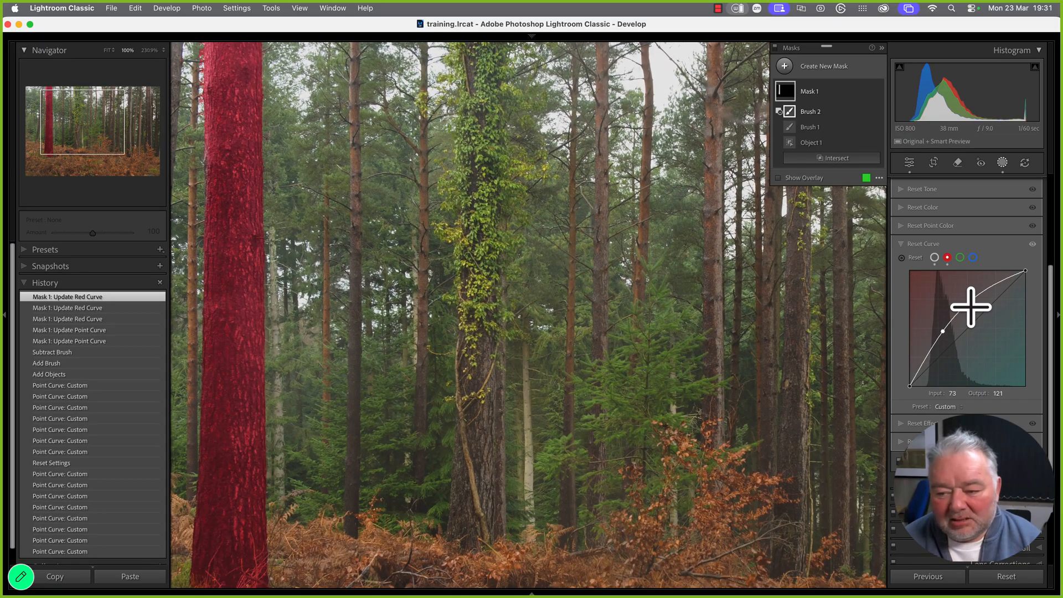
key(alt+super+minus)
key(alt+super+minus)
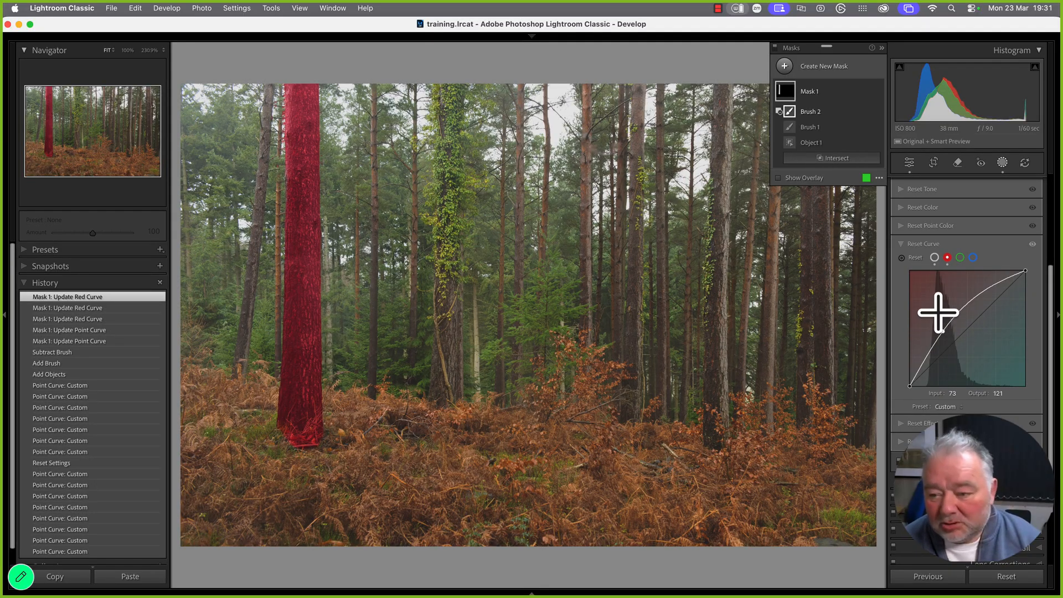
alt+click(913, 257)
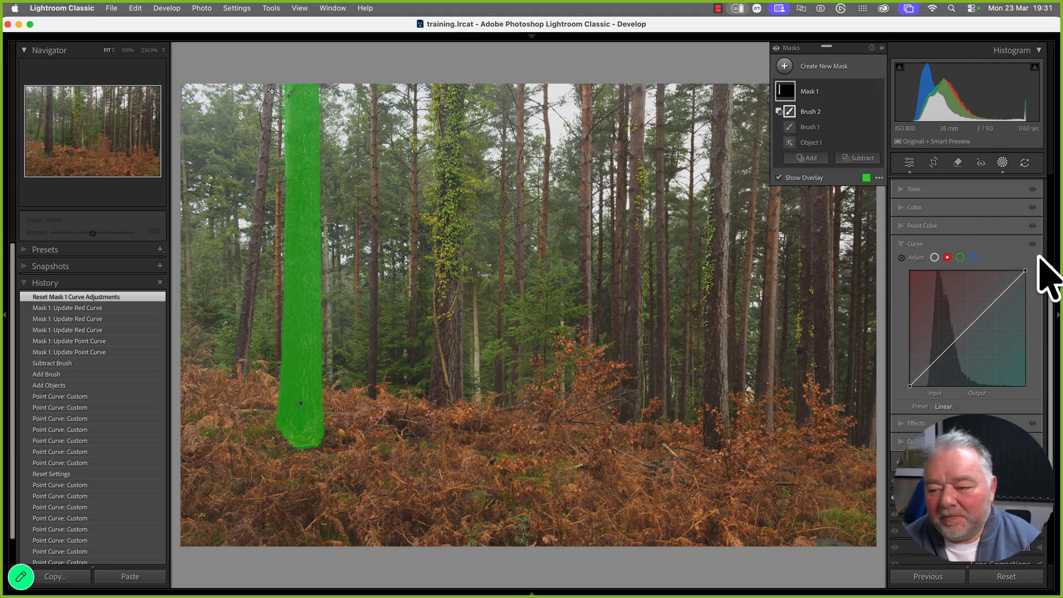
Leave Masking and shape the global Red curve, lowering highlights to 196 in, 178 out
click(1030, 472)
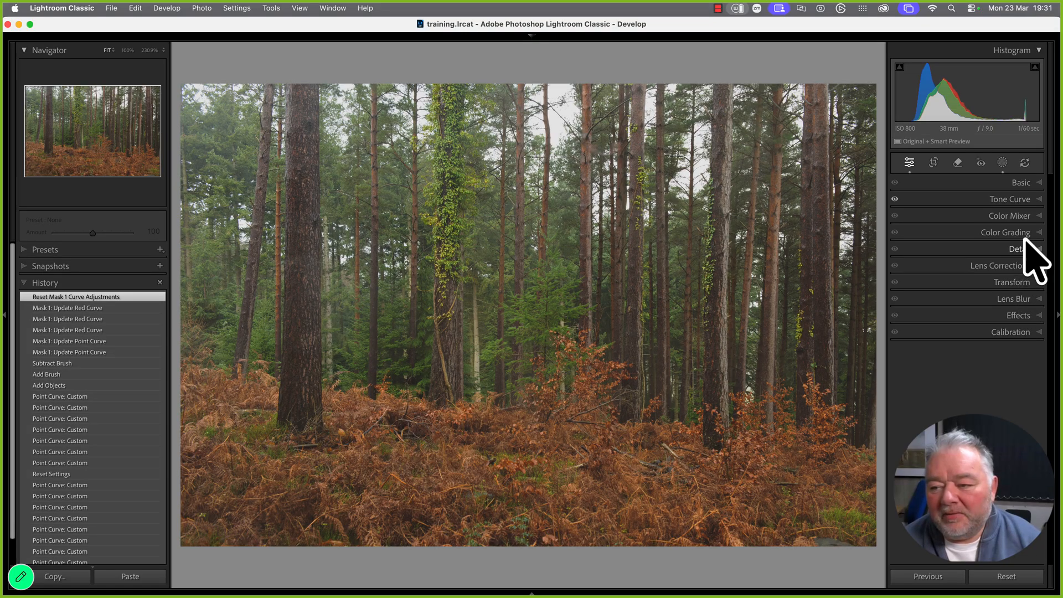
click(1013, 199)
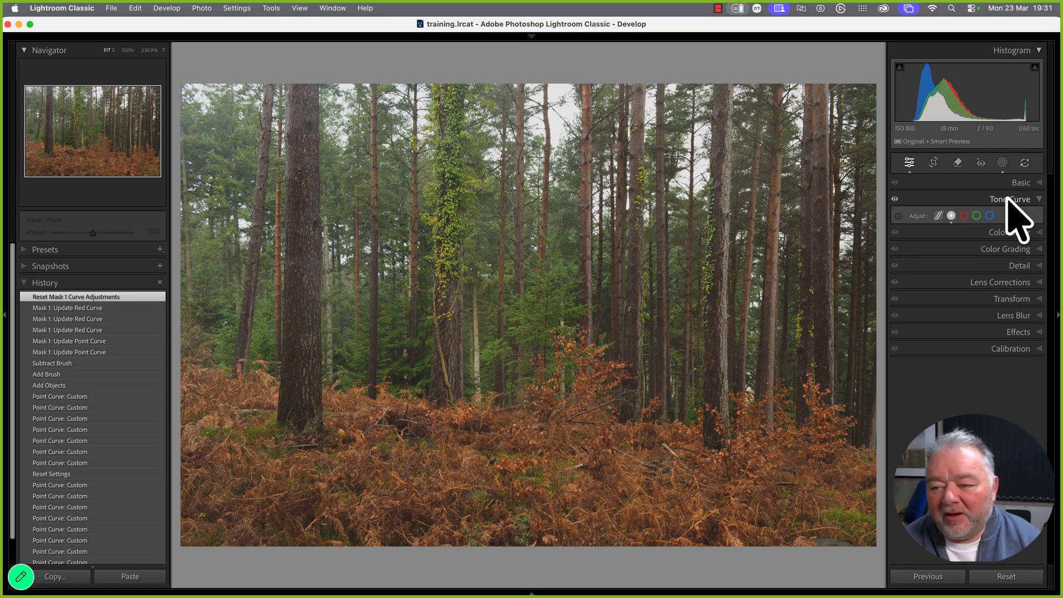
click(964, 218)
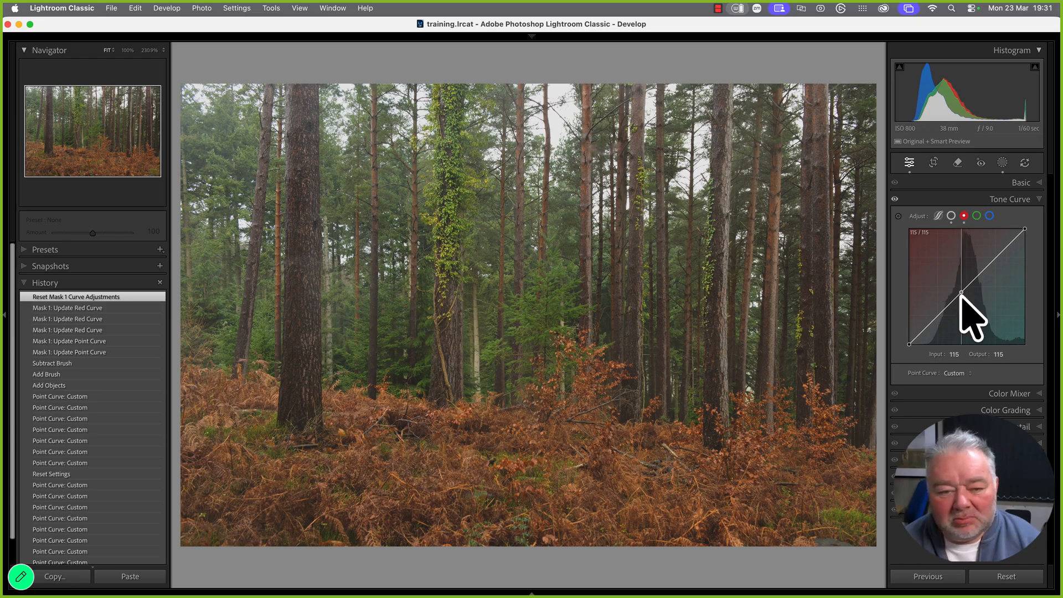
drag(961, 293, 939, 317)
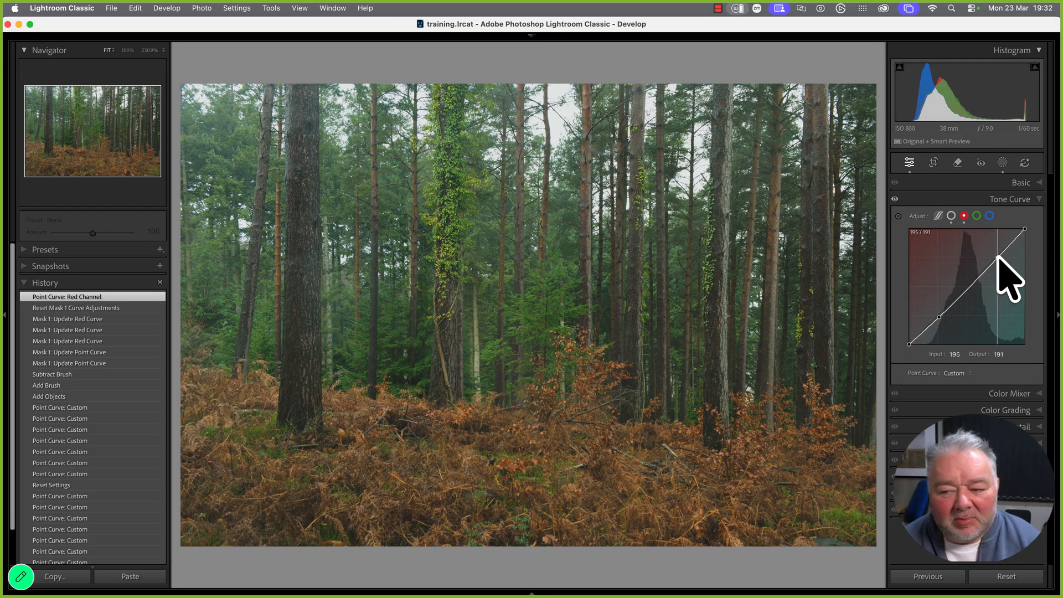
drag(998, 257, 999, 264)
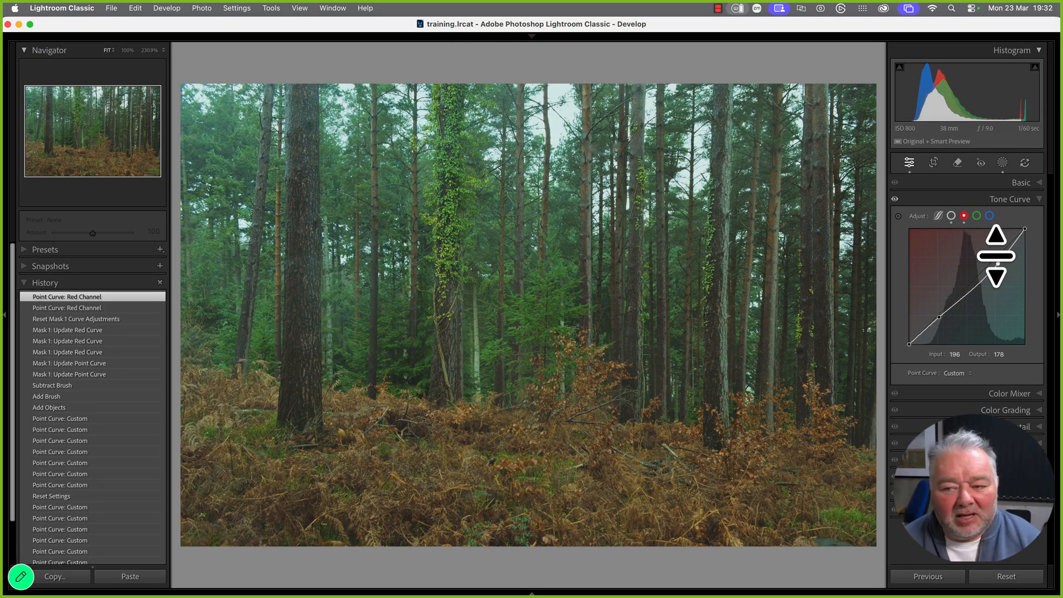
click(977, 216)
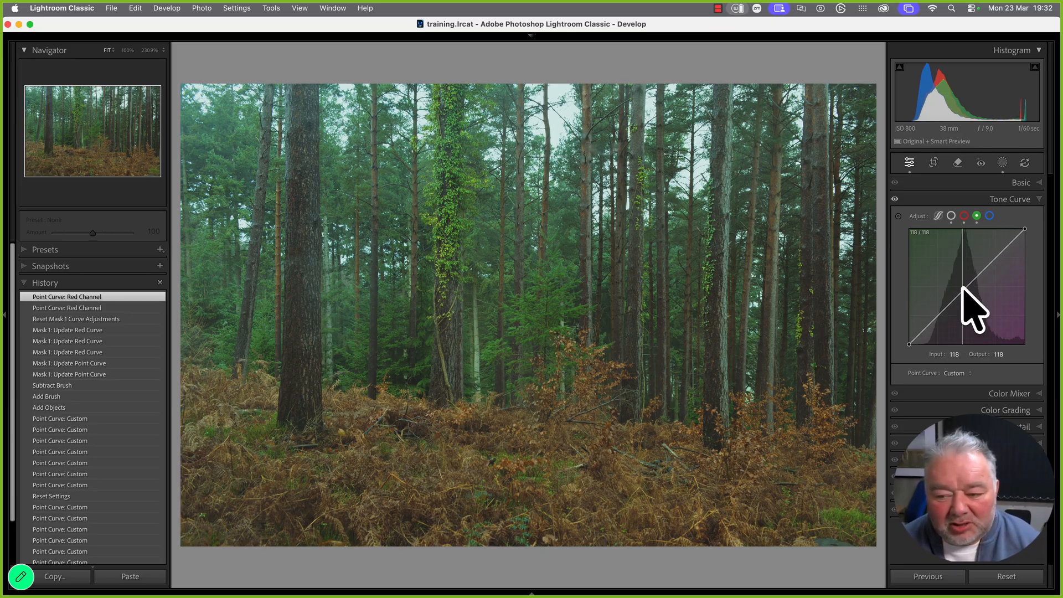
Raise the Green curve's midtones and pull its highlights down, then bring up the Blue channel
drag(962, 288, 934, 321)
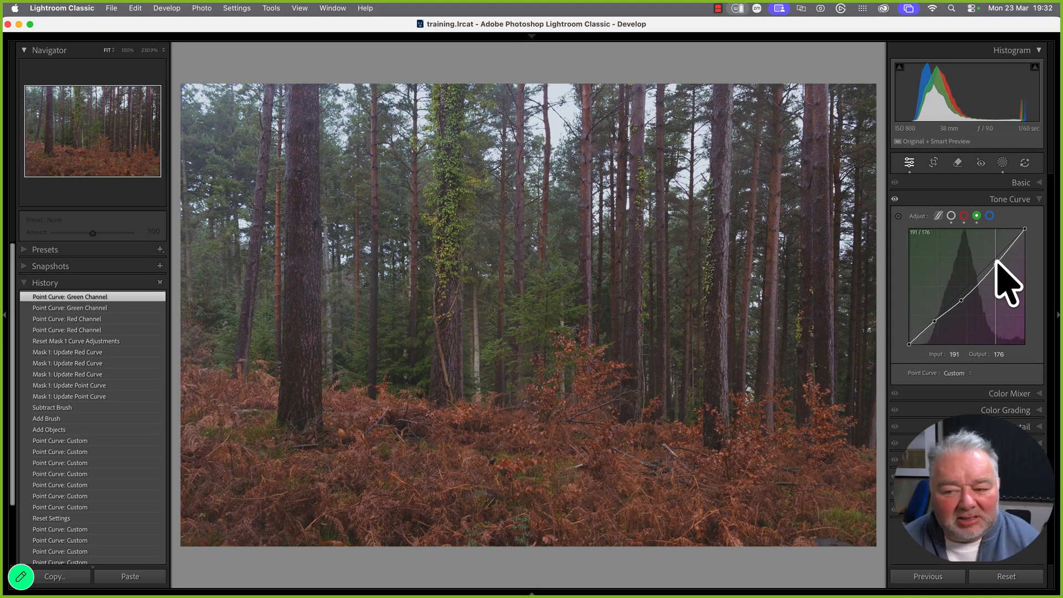
drag(996, 260, 996, 267)
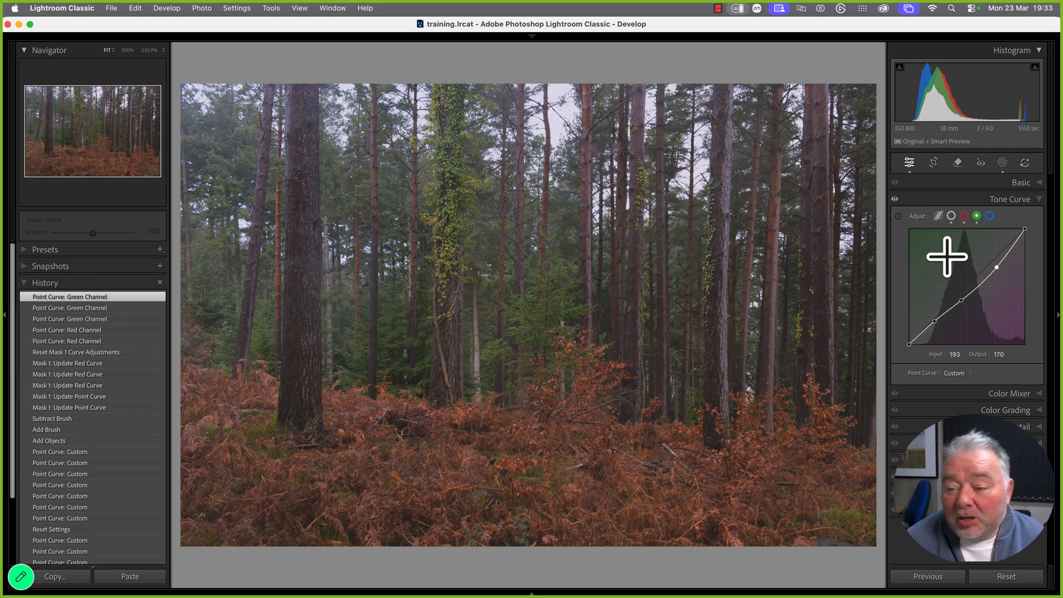
click(989, 216)
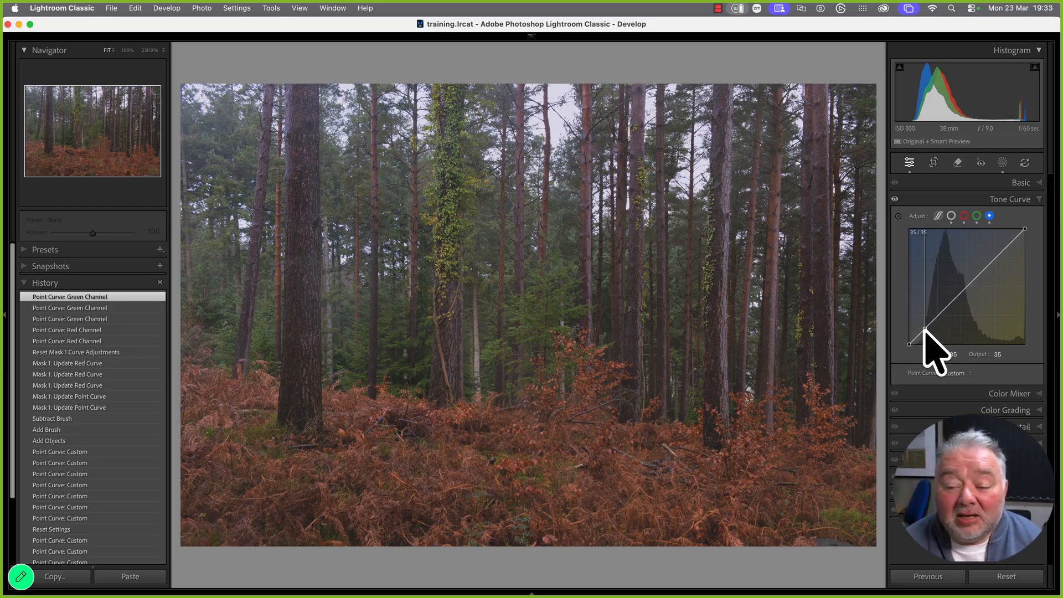
Nudge the Blue curve's shadow and highlight points, then lift the RGB black point to 45
drag(924, 329, 923, 332)
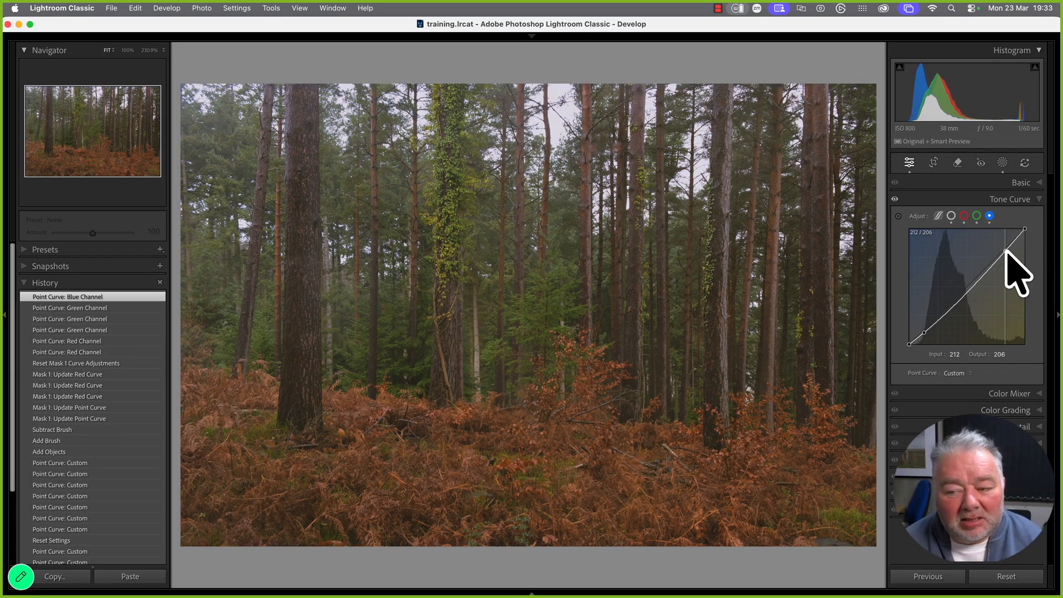
drag(1006, 251, 1002, 259)
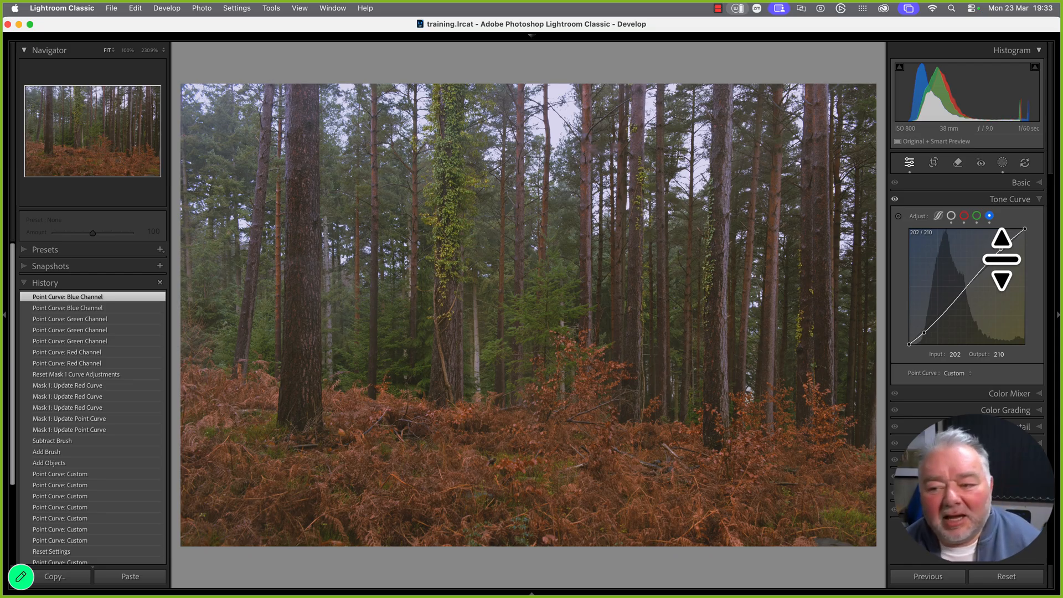
click(950, 216)
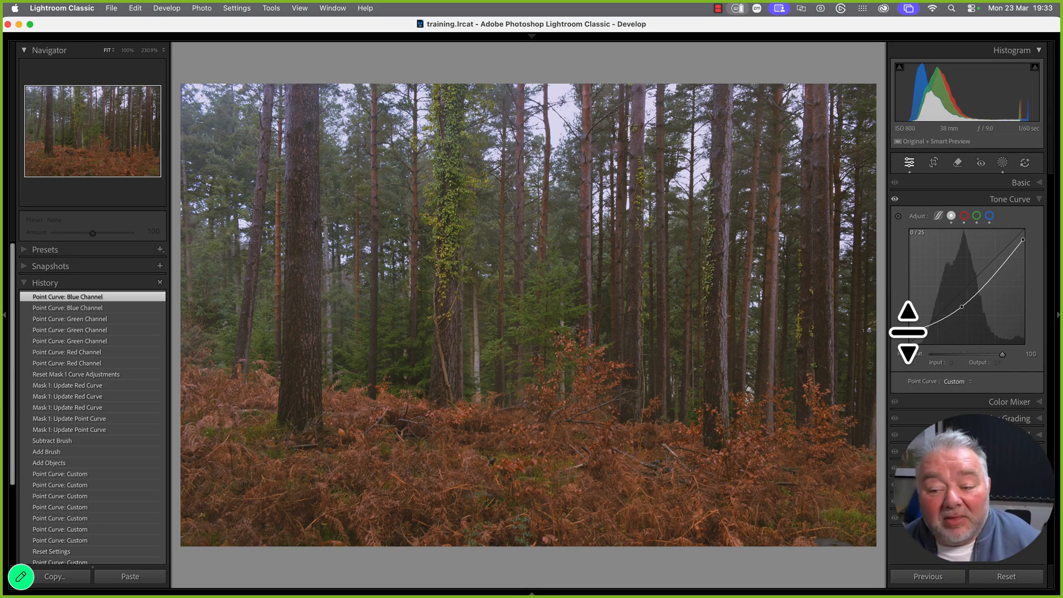
drag(909, 333, 909, 324)
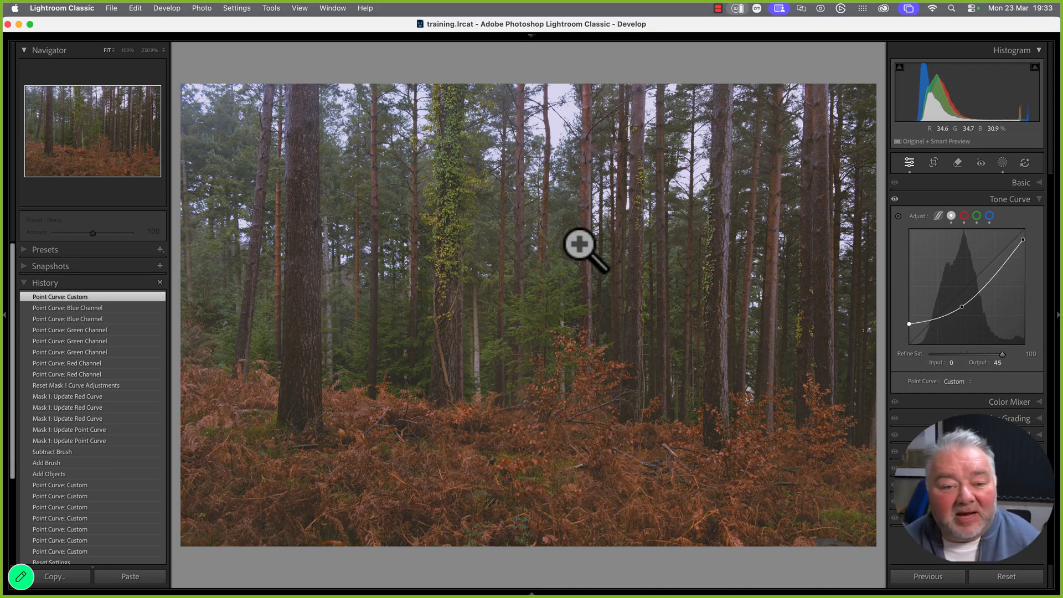
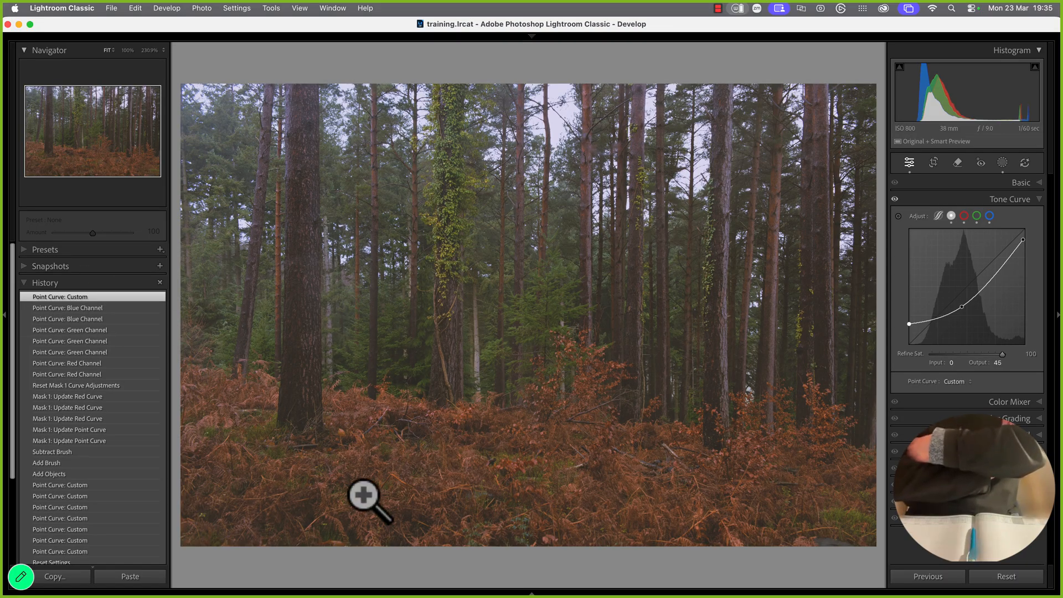
Reveal the forest photo's original DNG file in Finder and browse to the Desktop
mouse_move(437, 595)
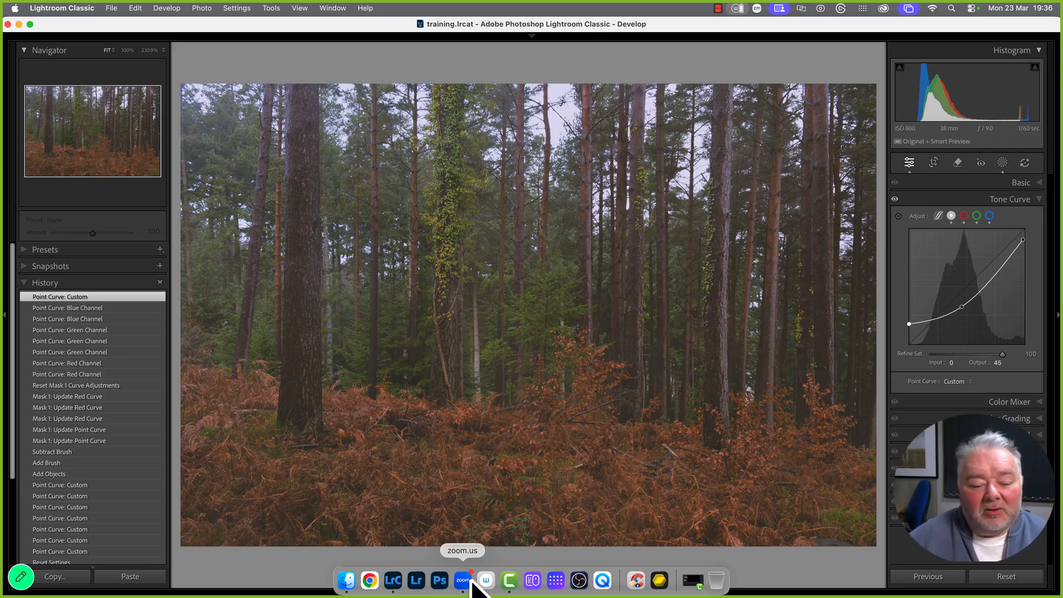
click(347, 579)
click(785, 584)
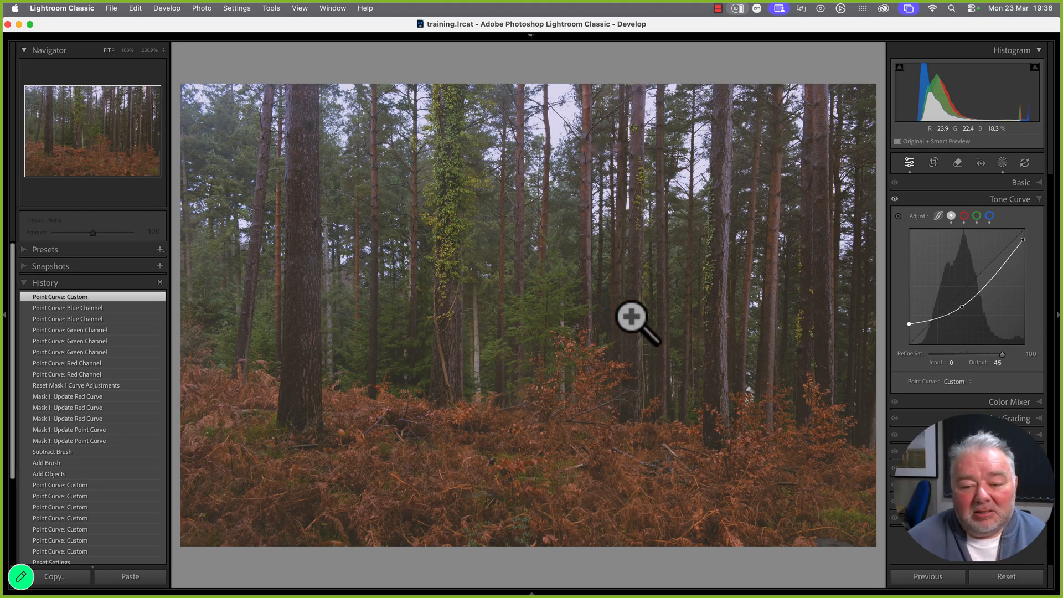
right_click(634, 315)
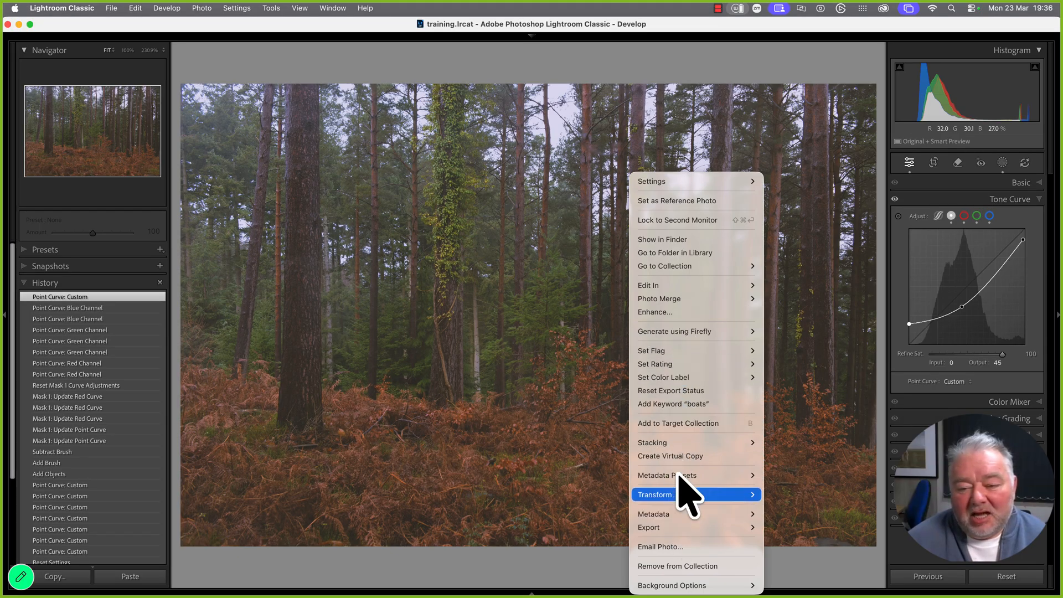
click(677, 240)
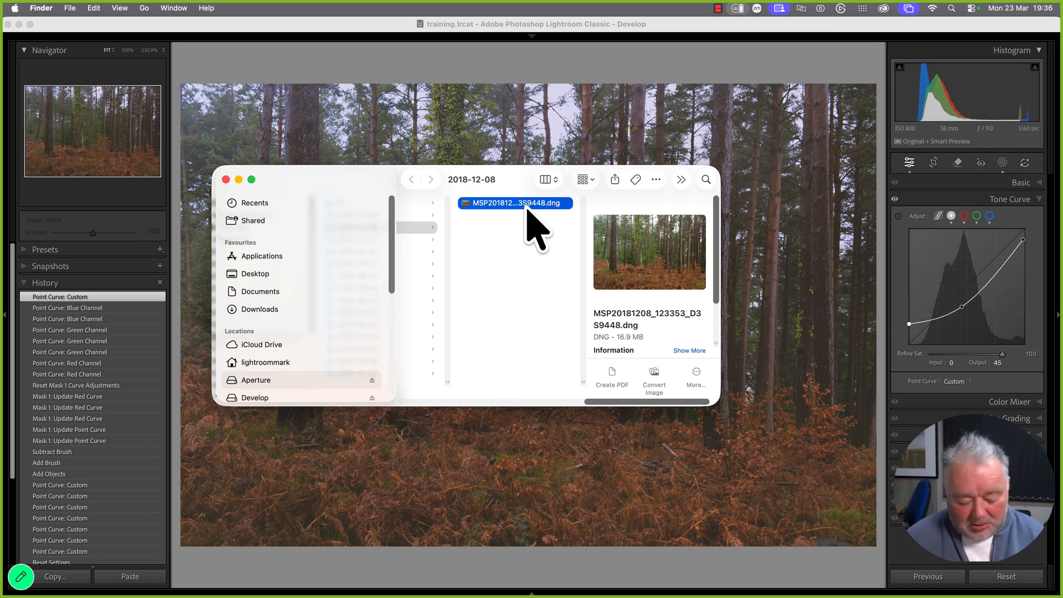
drag(527, 209, 259, 275)
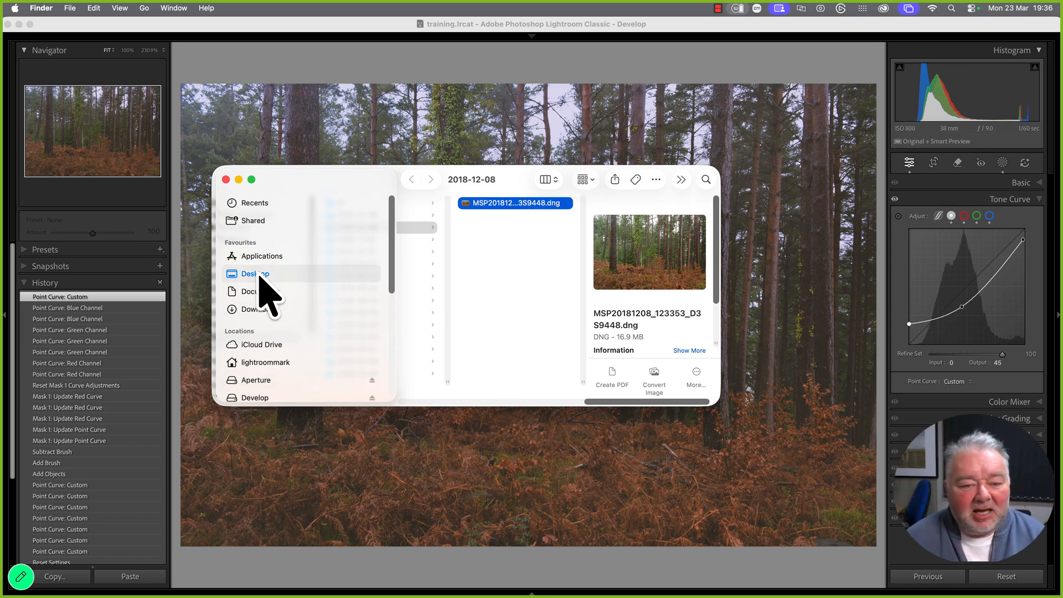
click(259, 275)
Create a new Desktop folder named 'testing', then return to Lightroom Classic
right_click(476, 306)
click(501, 310)
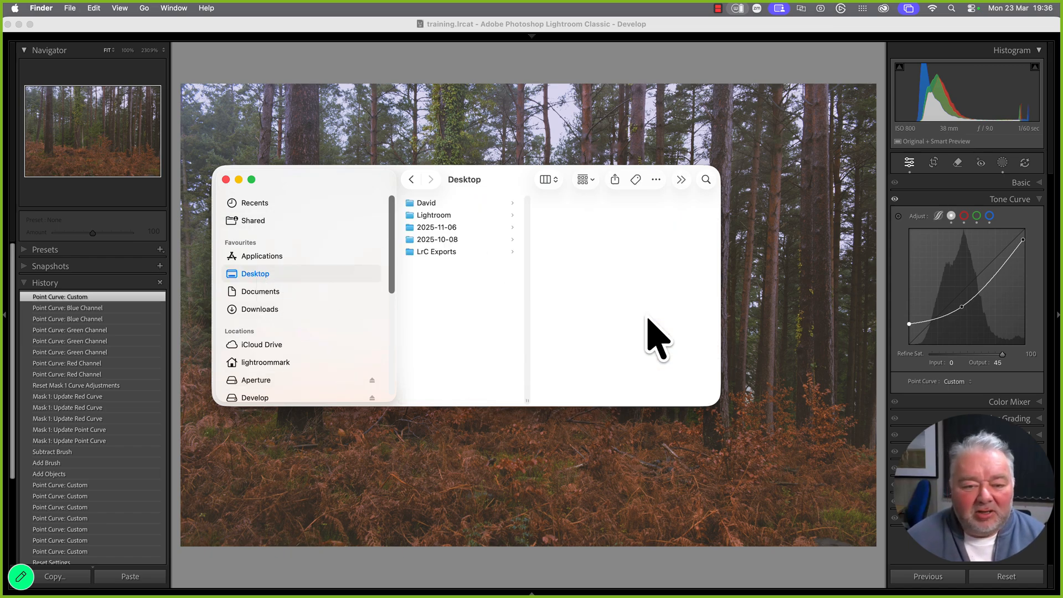
text(testing)
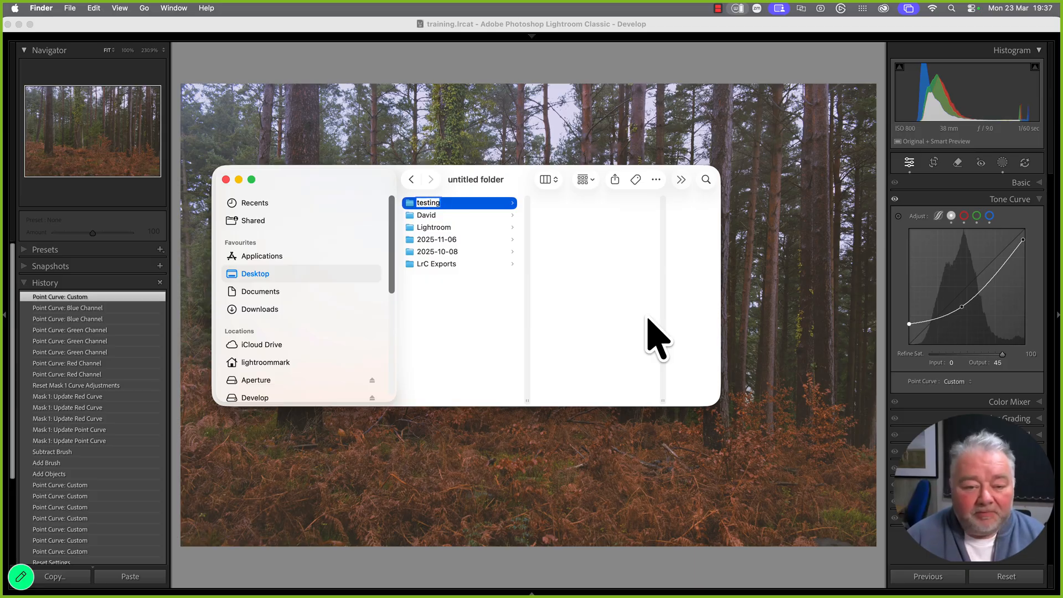
key(Return)
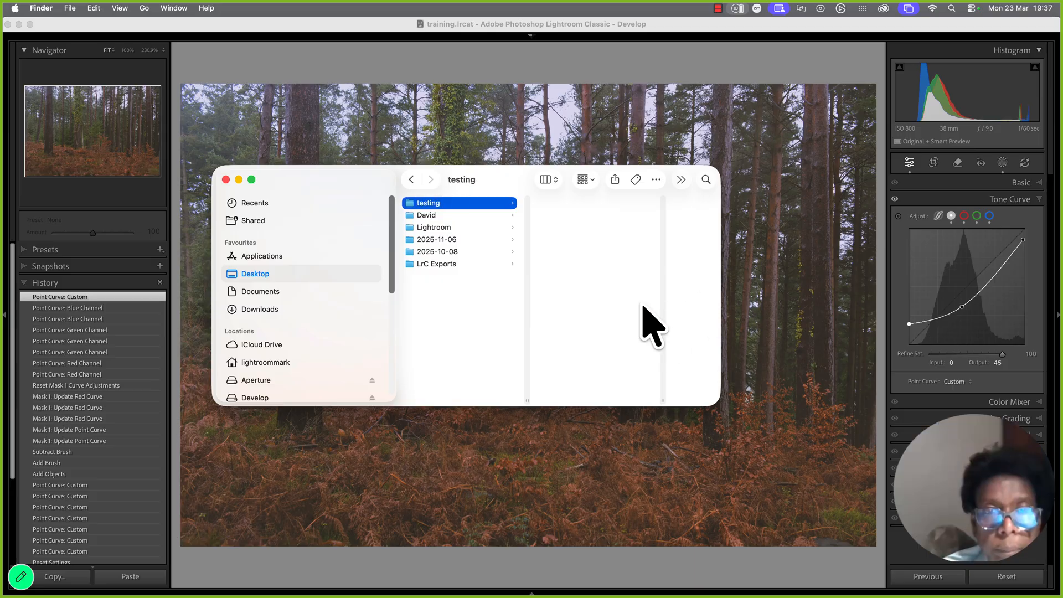
key(super+c)
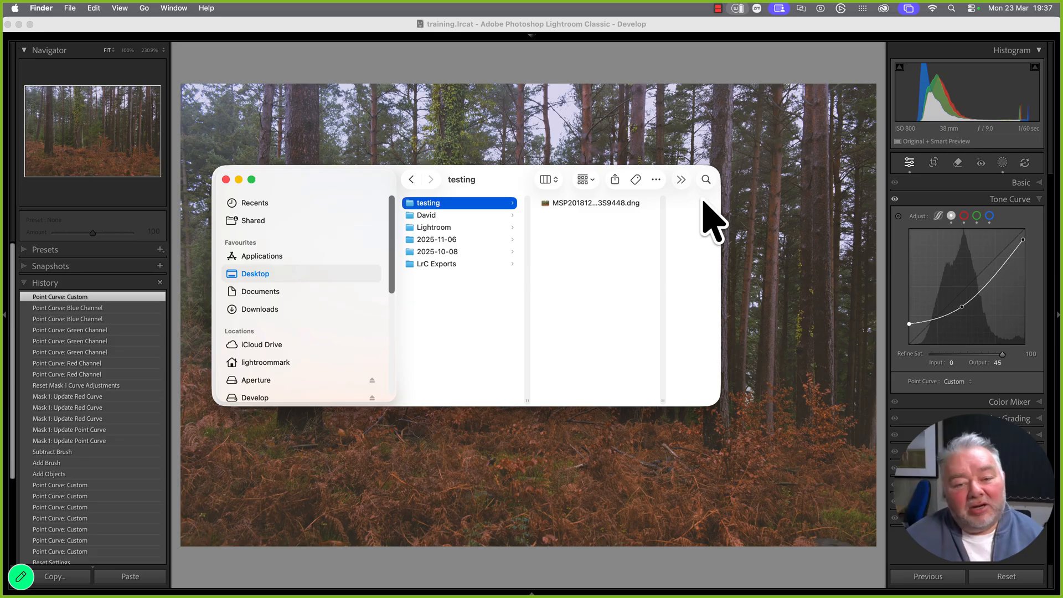
click(56, 25)
click(112, 9)
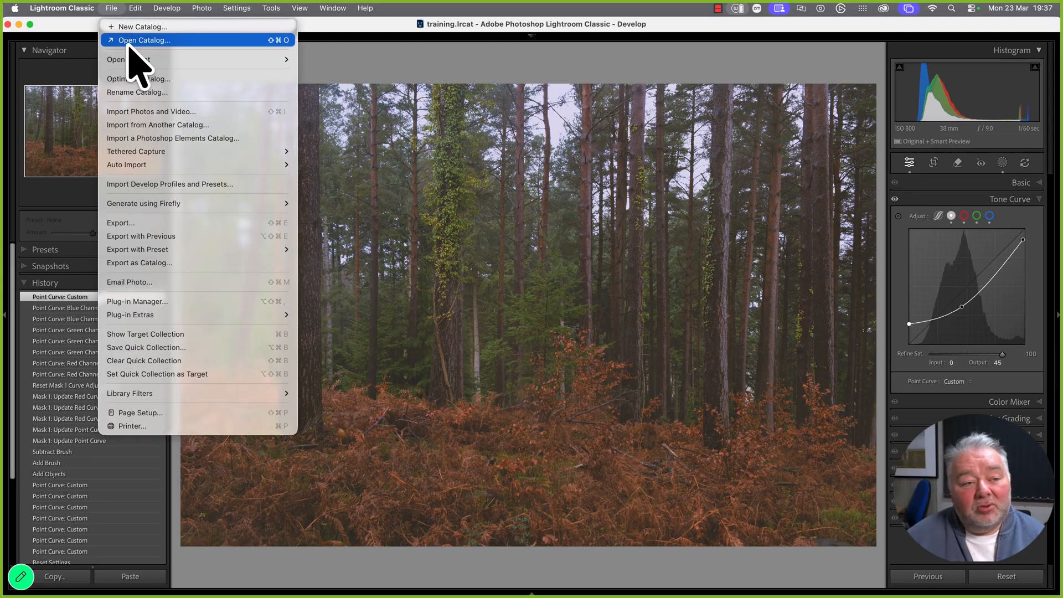
Check the DNG sits in the testing folder, then restore Lightroom with its File menu showing
click(19, 25)
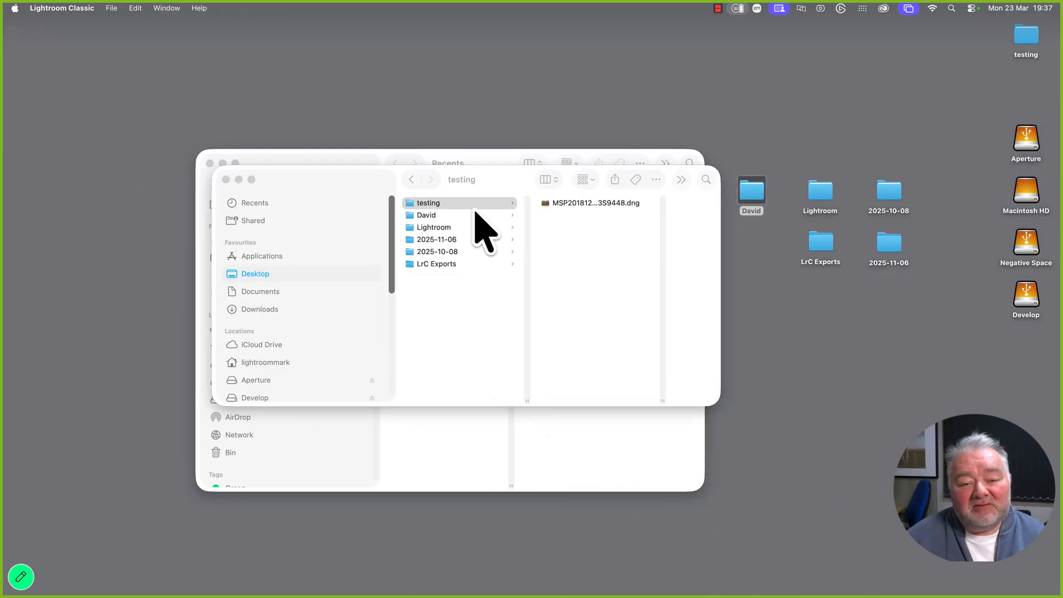
click(589, 208)
click(588, 207)
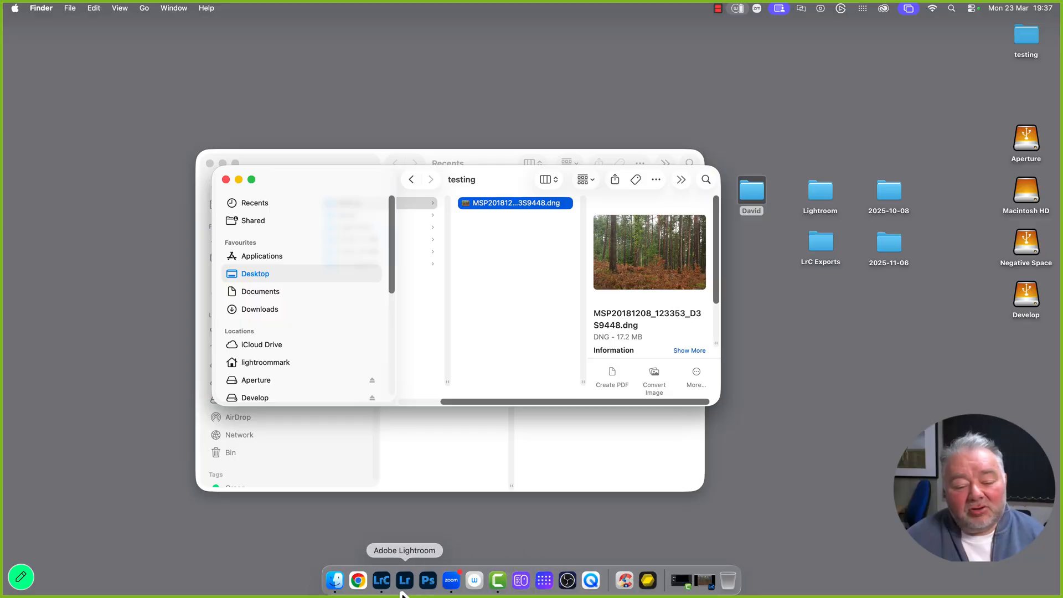
click(393, 585)
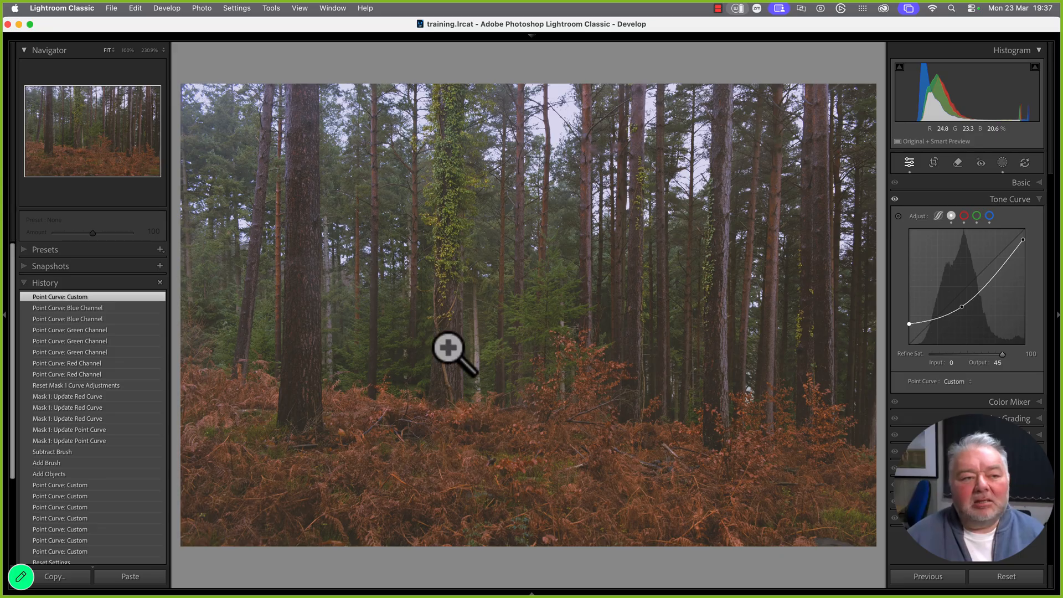
click(116, 11)
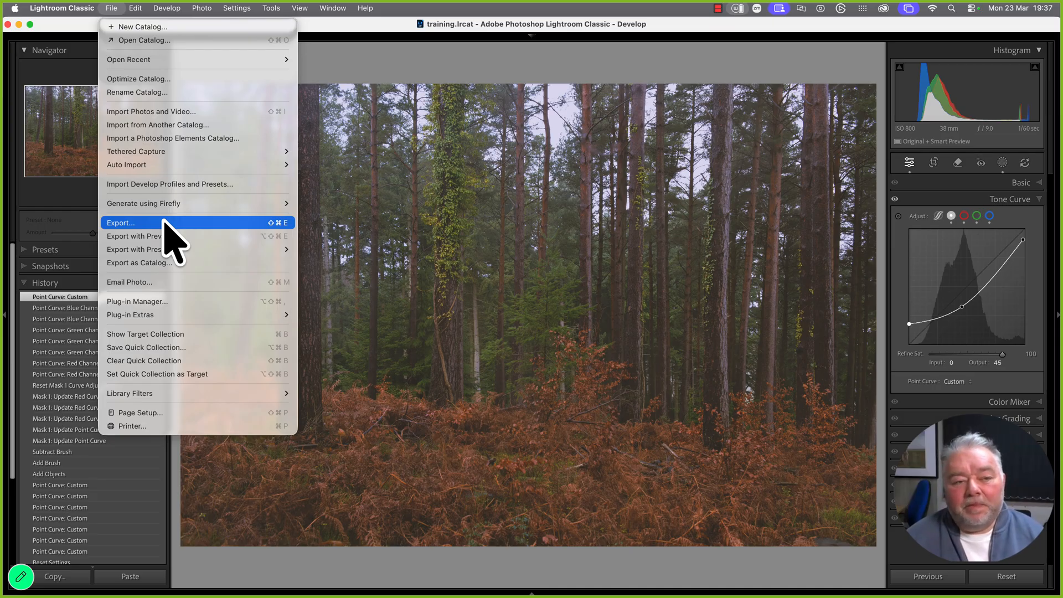
Dismiss the File menu, leaving the edited forest photo in the Develop view
click(256, 31)
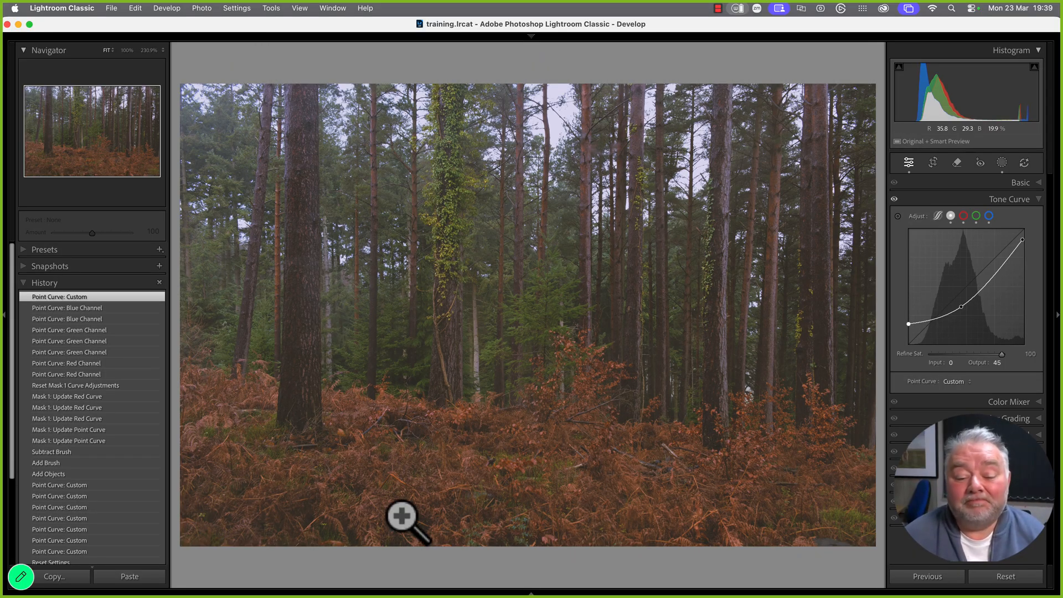
mouse_move(439, 580)
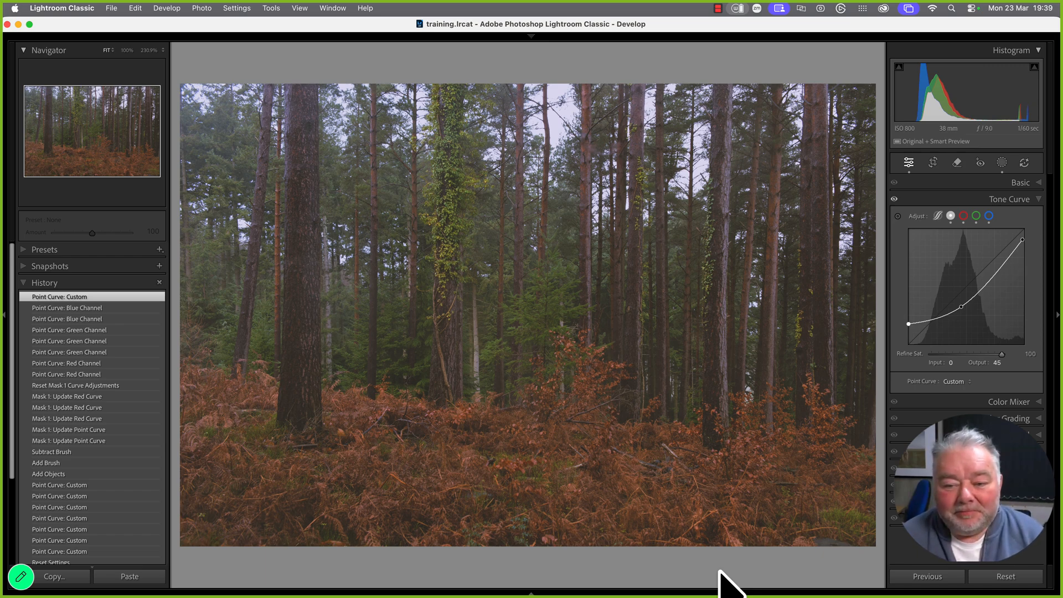
Pick the flowering-tree photo from the Library grid and open it in Develop
key(g)
click(726, 464)
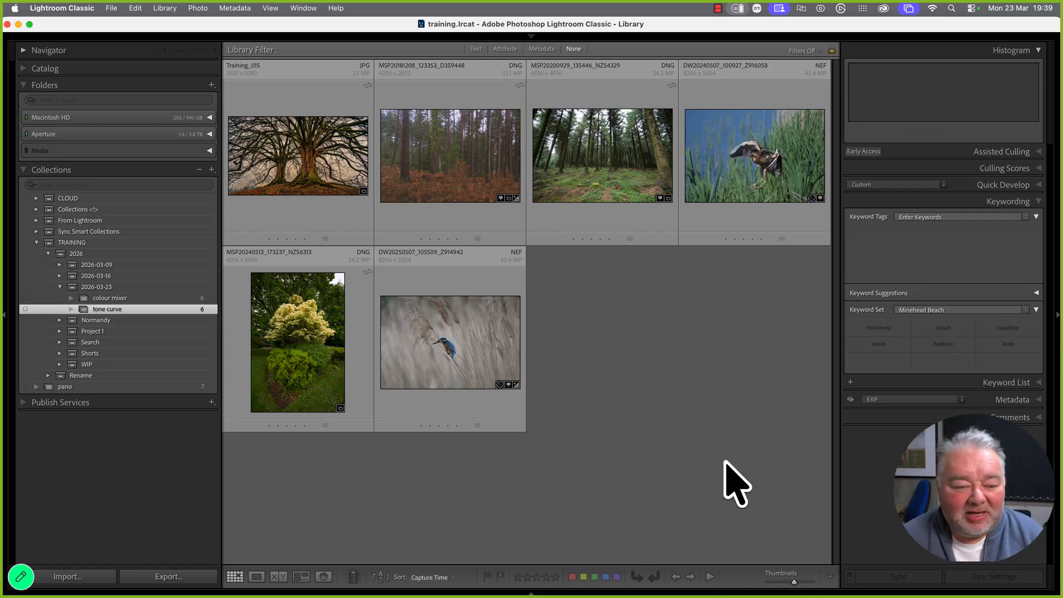
double_click(287, 377)
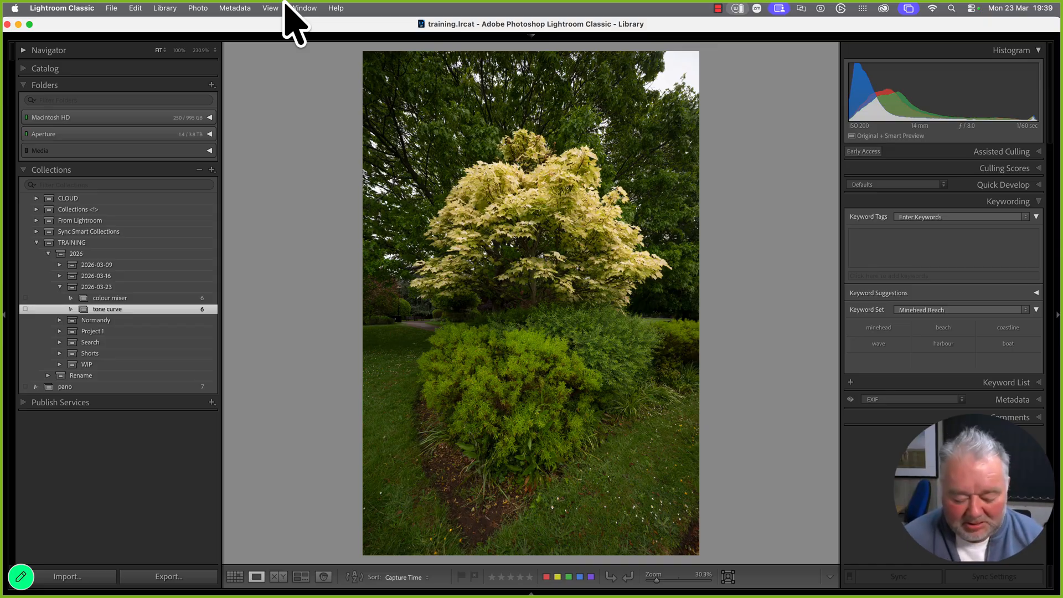
key(d)
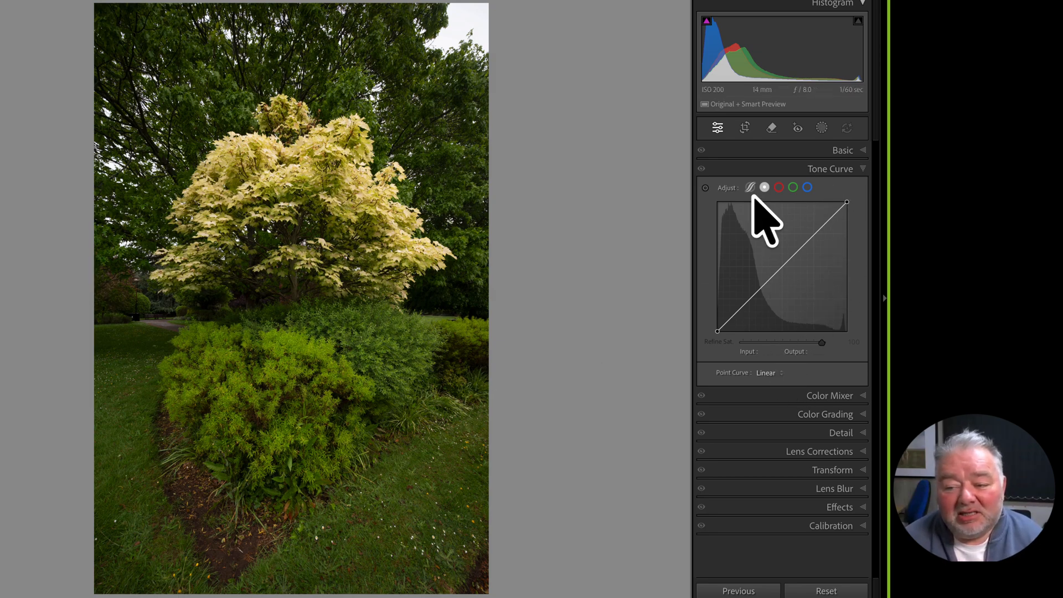
On the region tone curve, widen the highlights split and brighten Highlights to +44
click(751, 188)
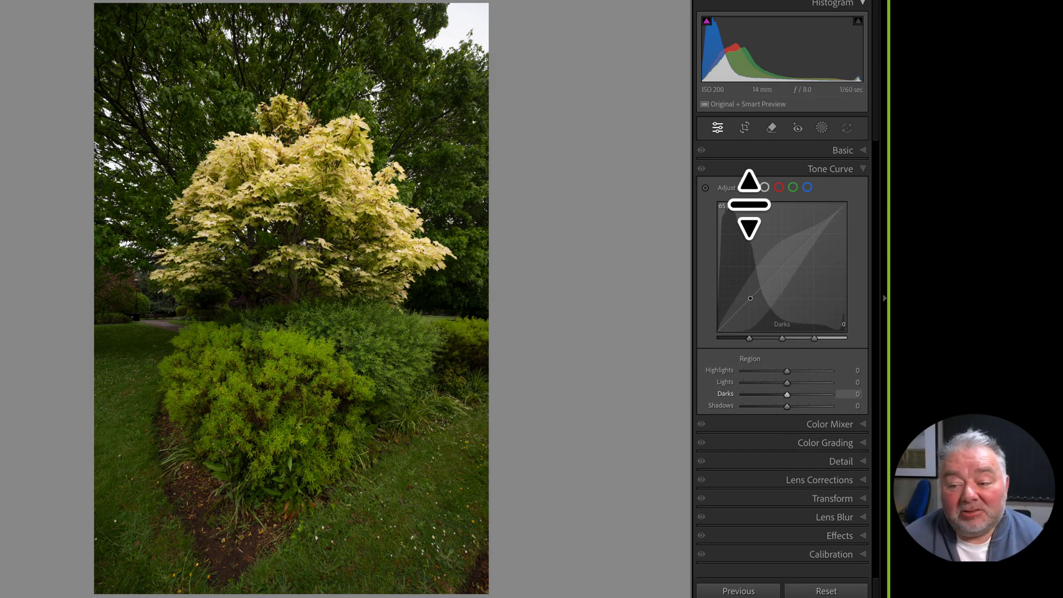
mouse_move(813, 341)
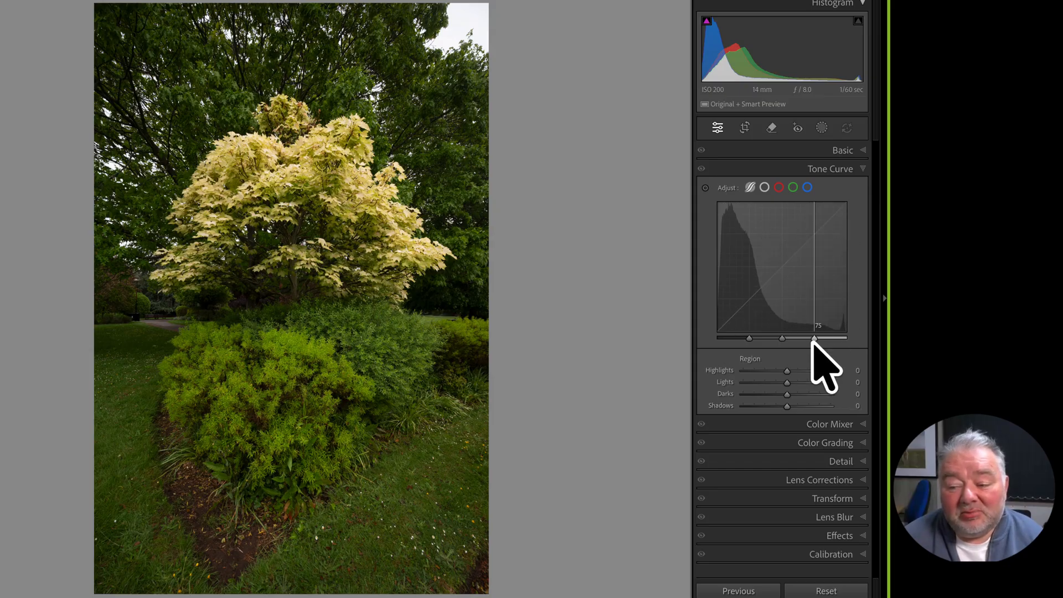
drag(814, 338, 822, 339)
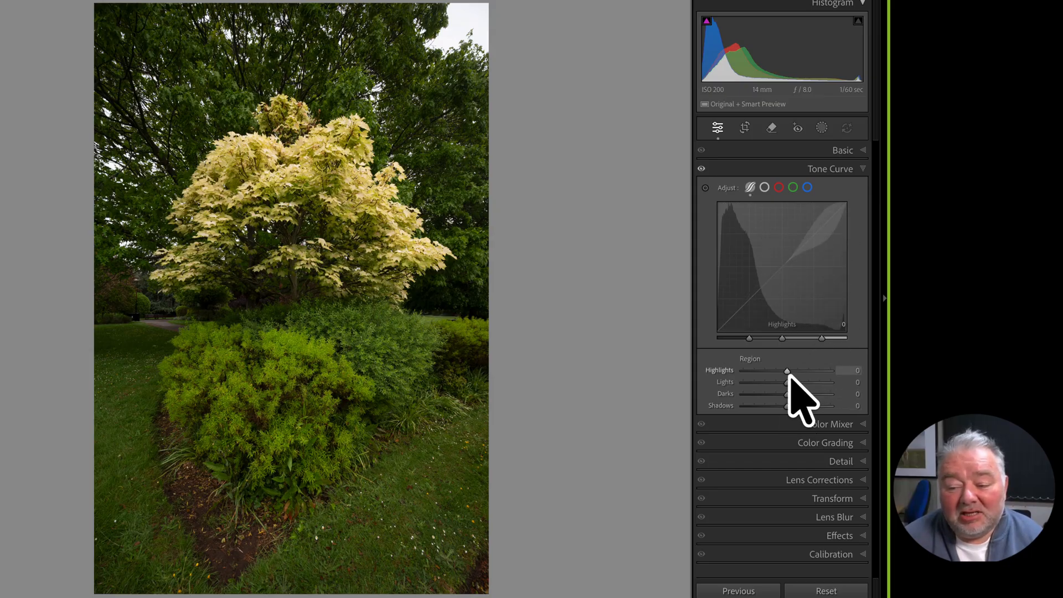
drag(786, 371, 806, 382)
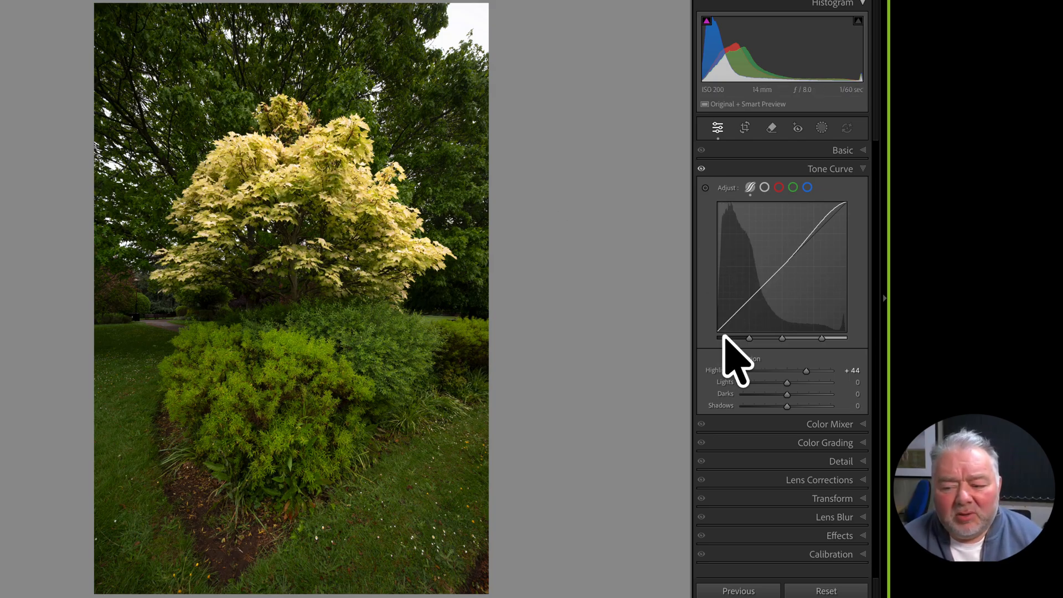
Set Shadows to −33 and Darks to +29, checking the result against the unedited photo
mouse_move(720, 331)
mouse_down()
mouse_move(721, 313)
mouse_move(735, 330)
mouse_up()
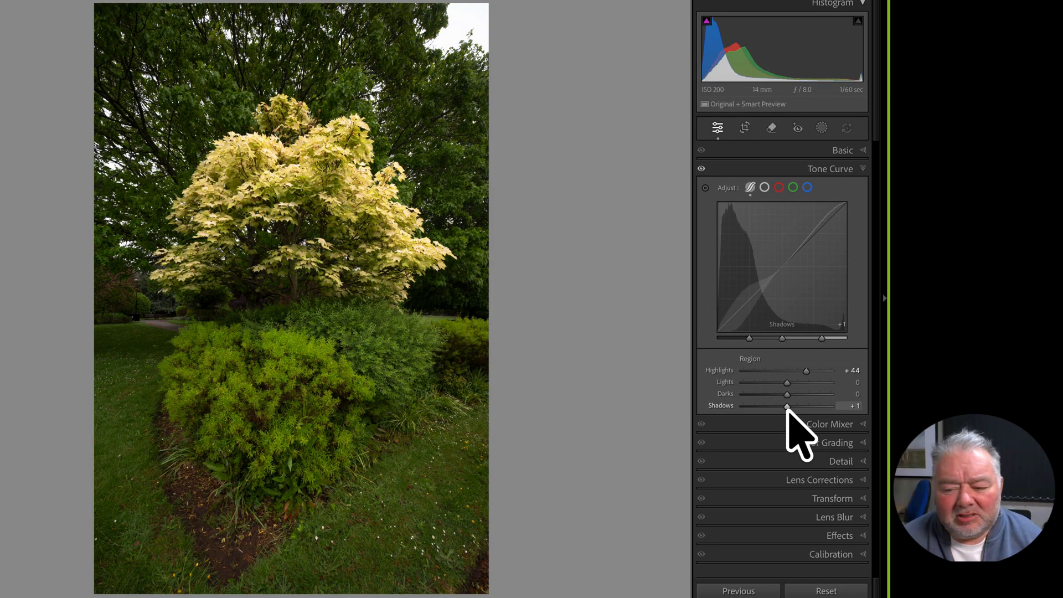
drag(787, 407, 774, 408)
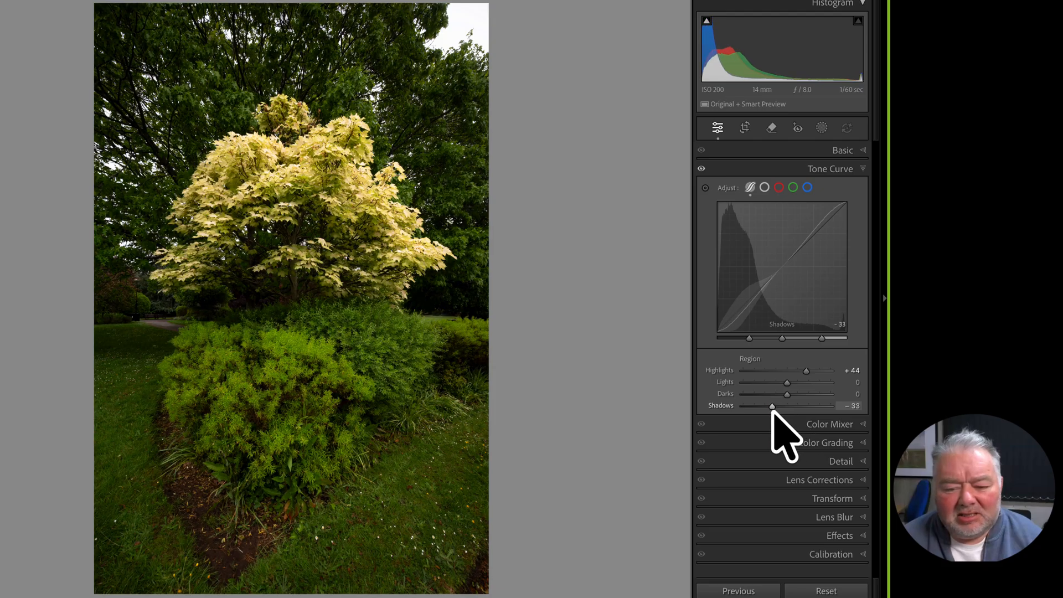
click(351, 199)
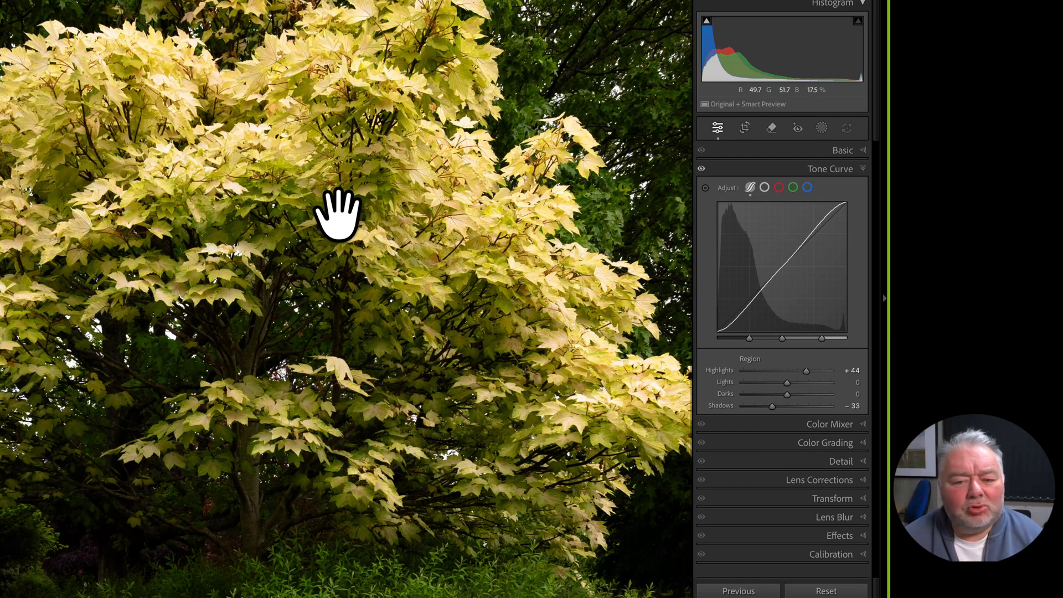
click(337, 213)
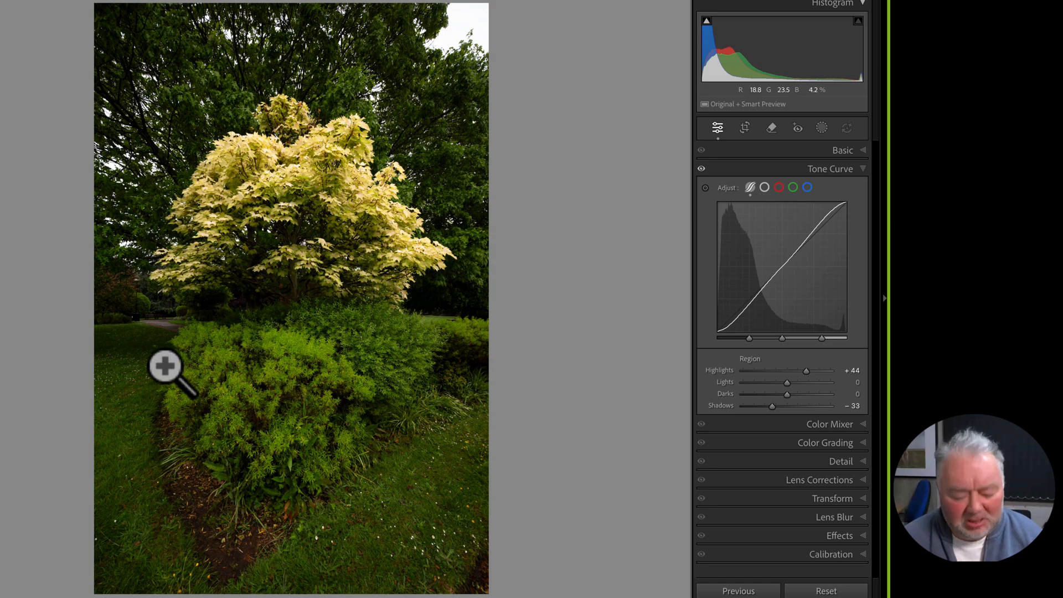
mouse_move(189, 597)
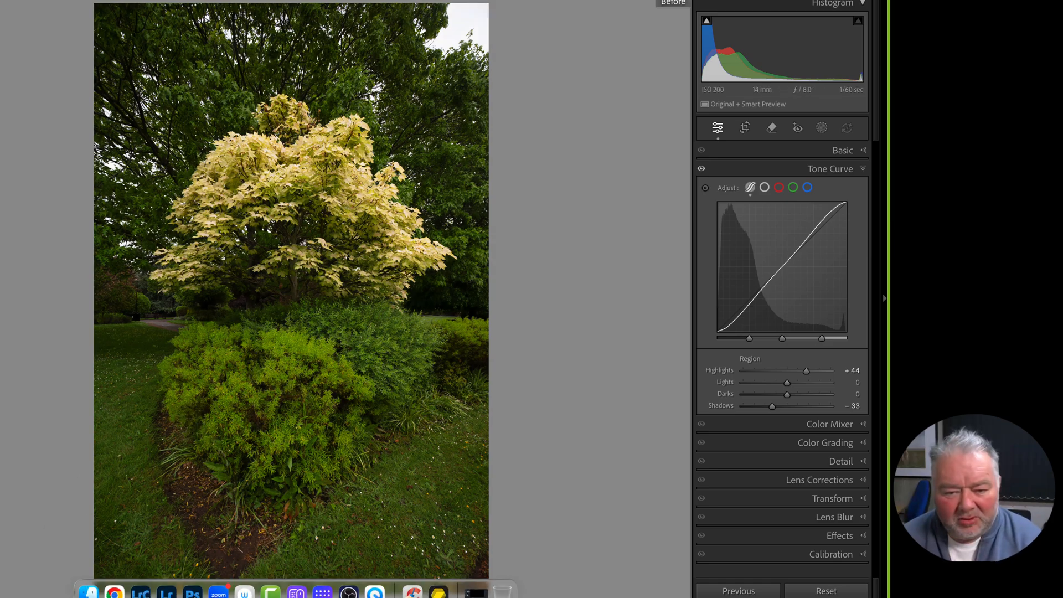
key(backslash)
key(backslash)
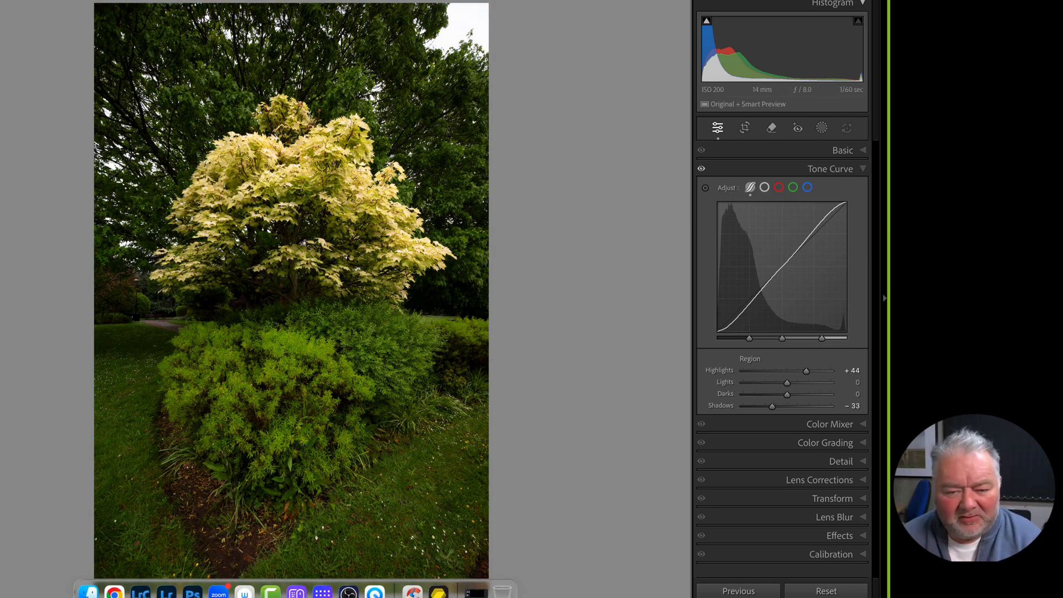
key(backslash)
key(backslash)
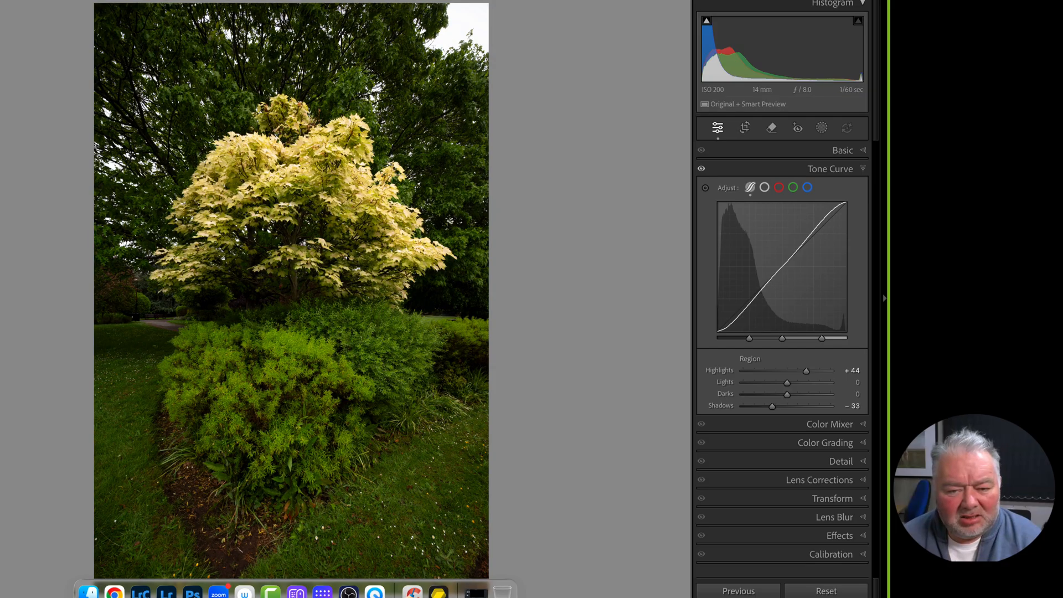
key(backslash)
key(backslash)
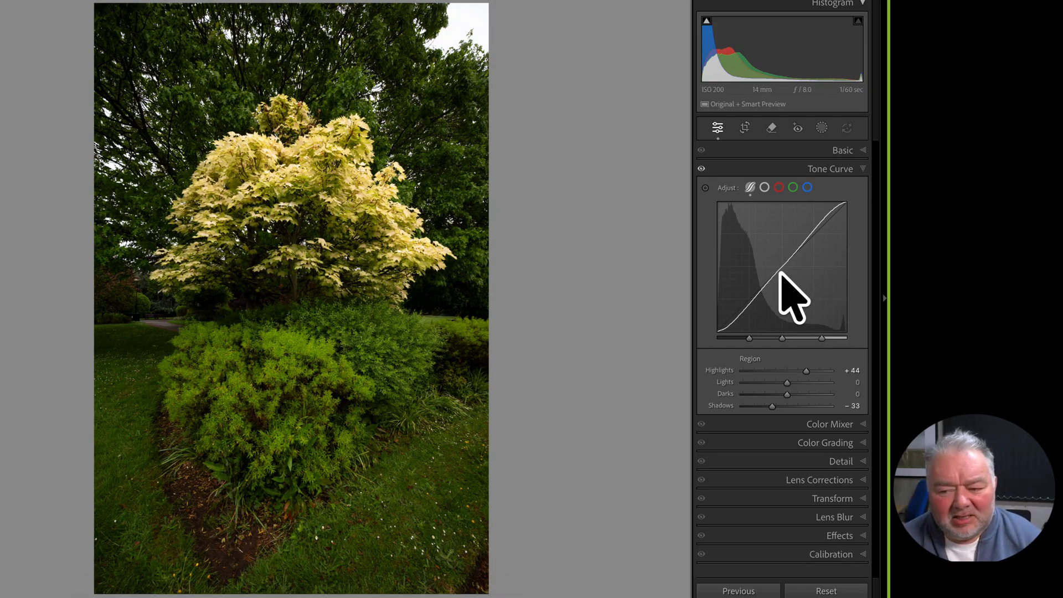
drag(779, 270, 784, 248)
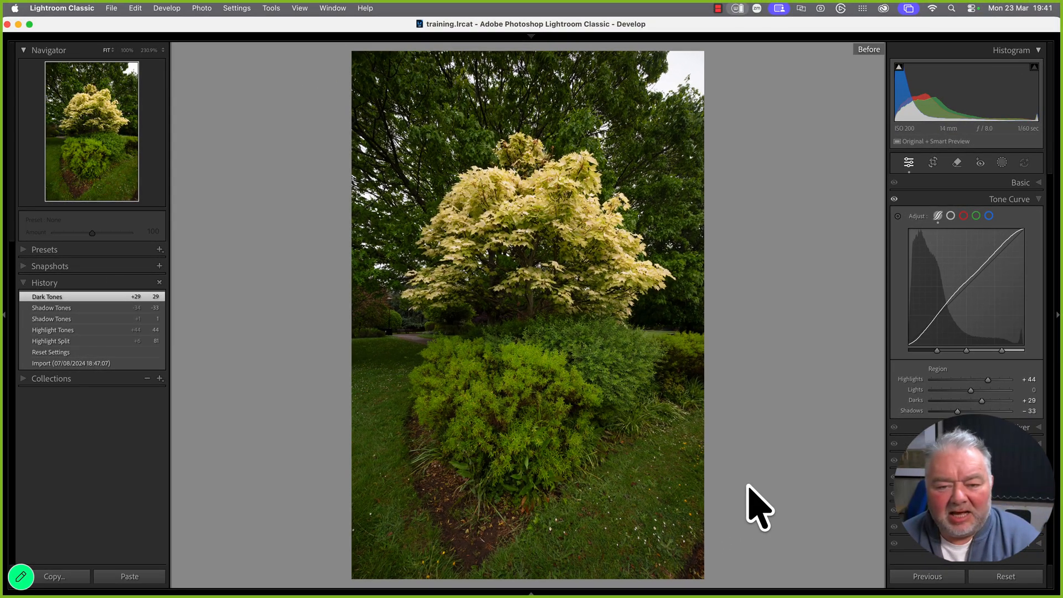
key(backslash)
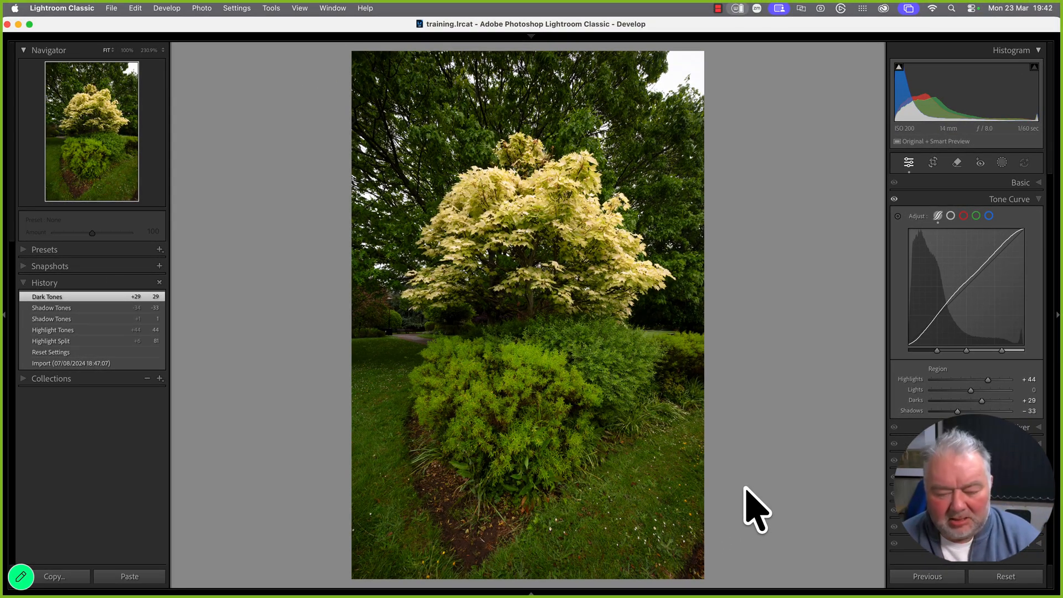
key(y)
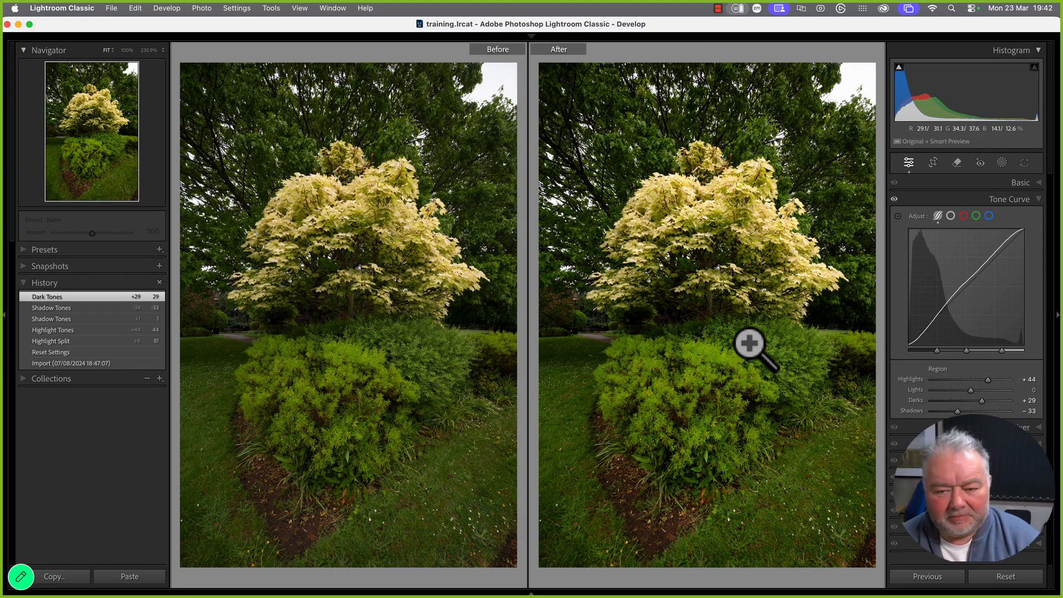
key(y)
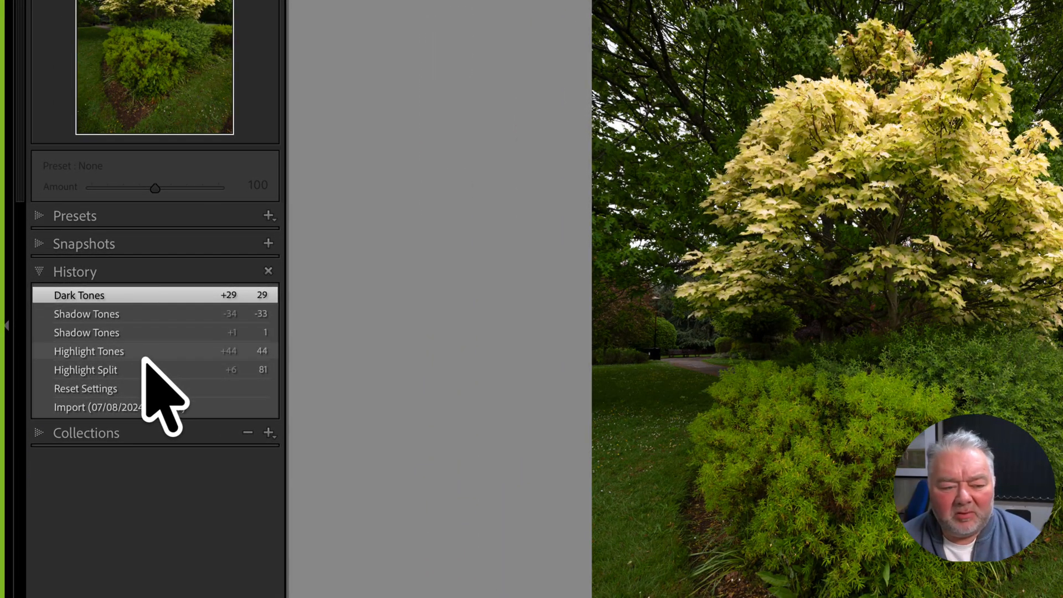
Step back through the history and set the Highlight Tones state as the Before version
right_click(143, 353)
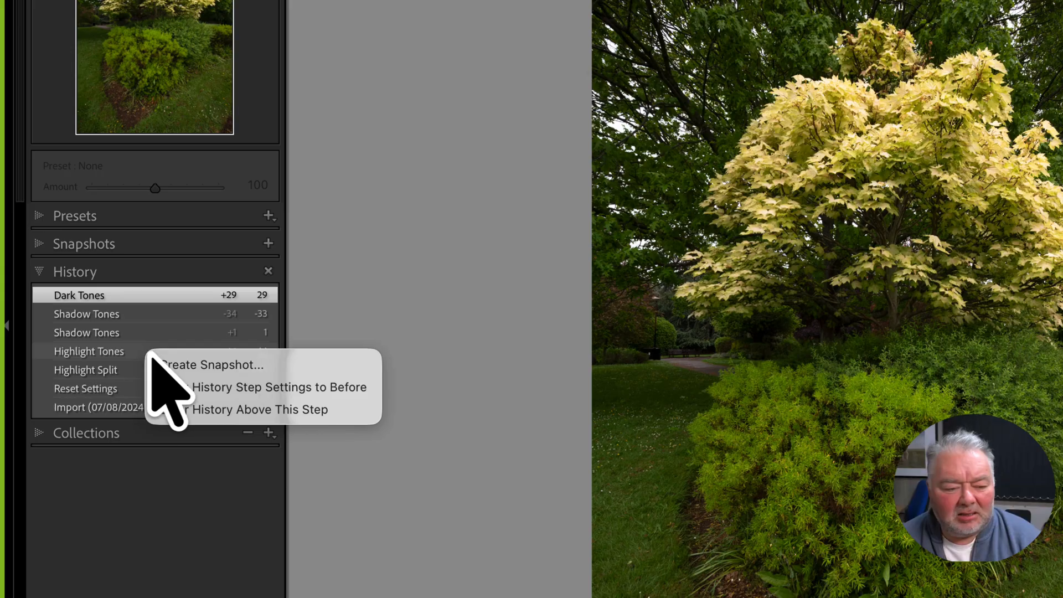
click(104, 357)
click(108, 355)
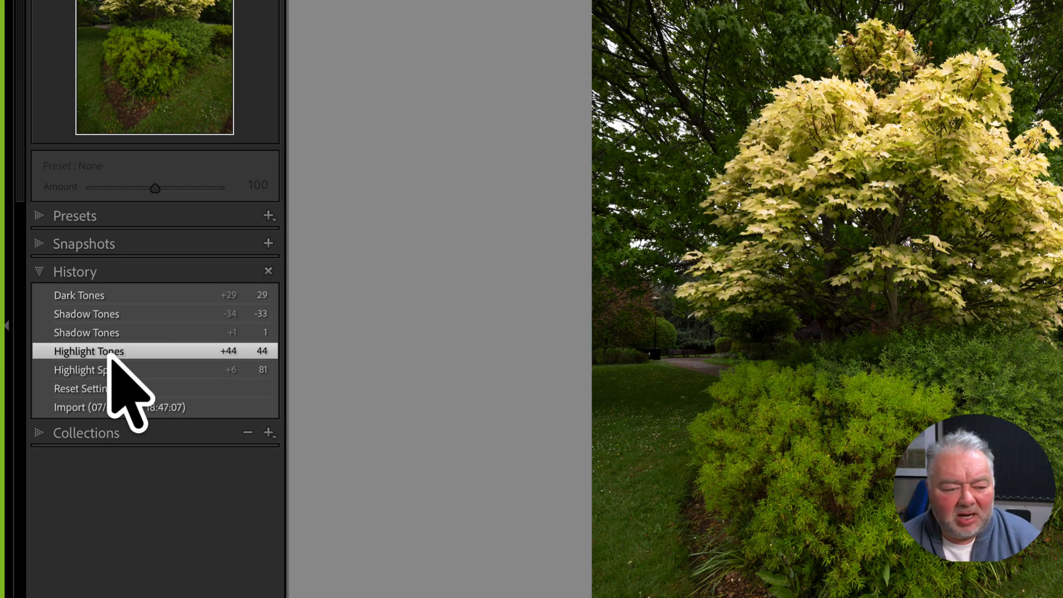
right_click(109, 356)
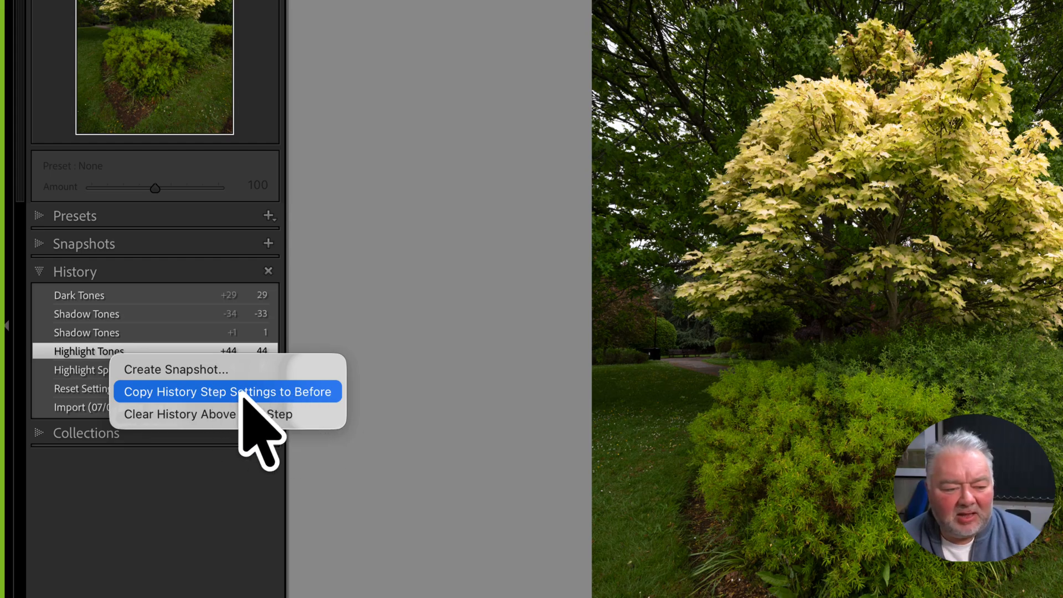
click(69, 410)
click(73, 413)
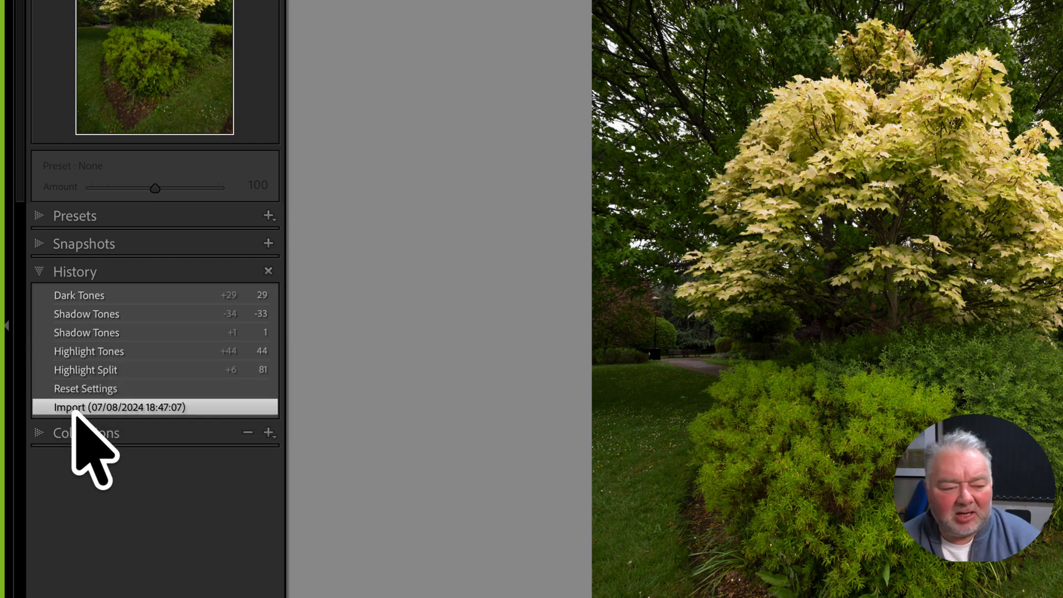
click(117, 354)
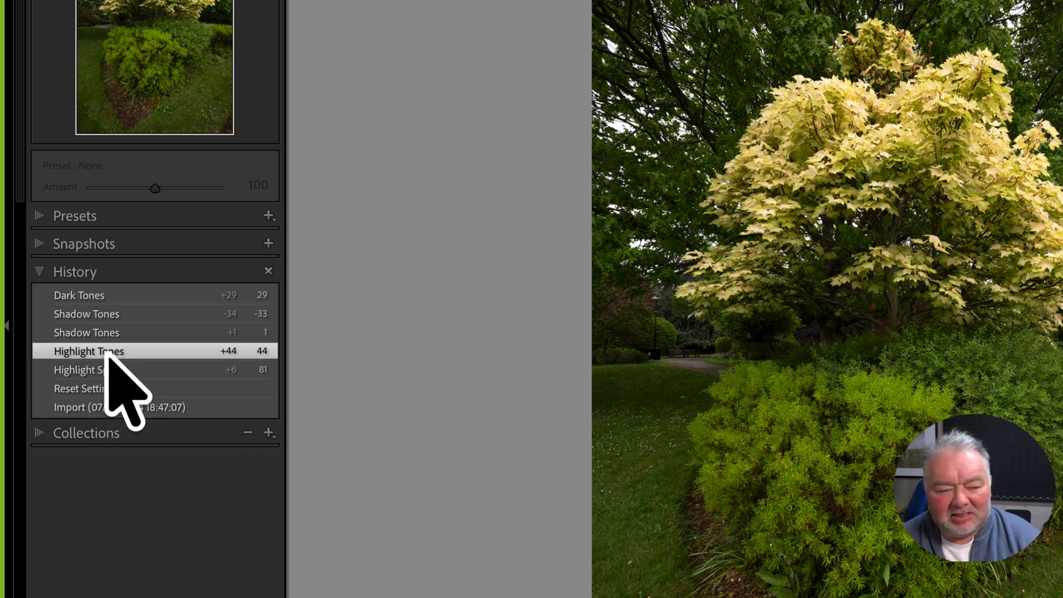
right_click(106, 356)
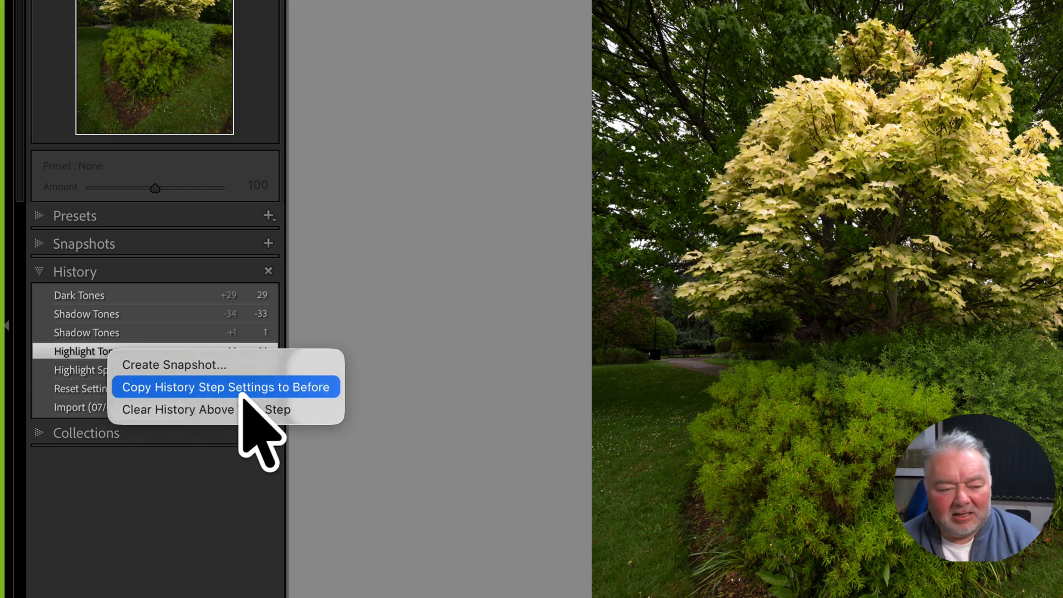
click(285, 391)
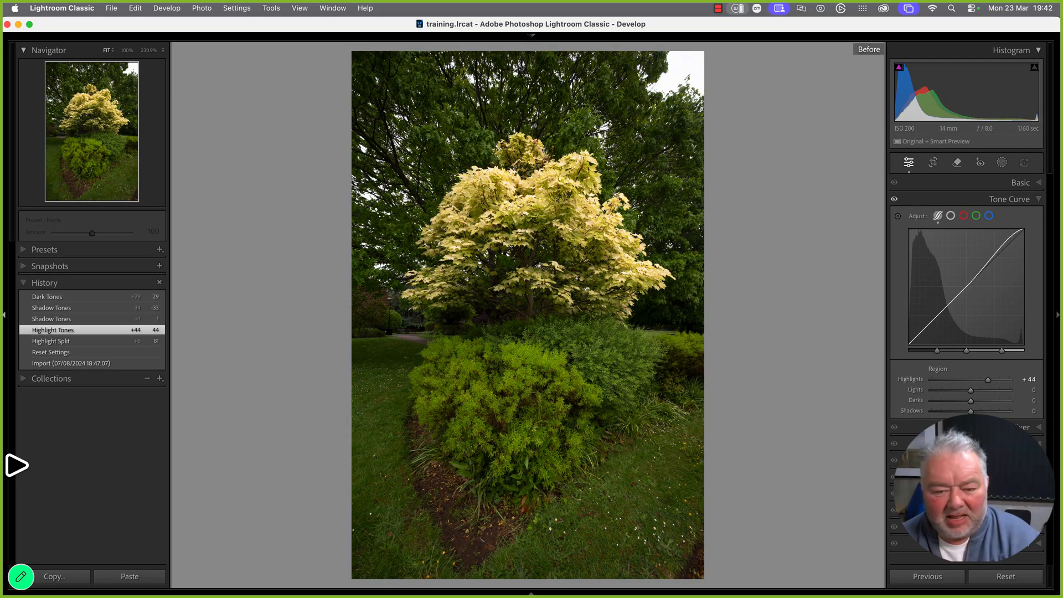
Make the Import state the Before version, compare side by side, then restore Dark Tones
click(81, 362)
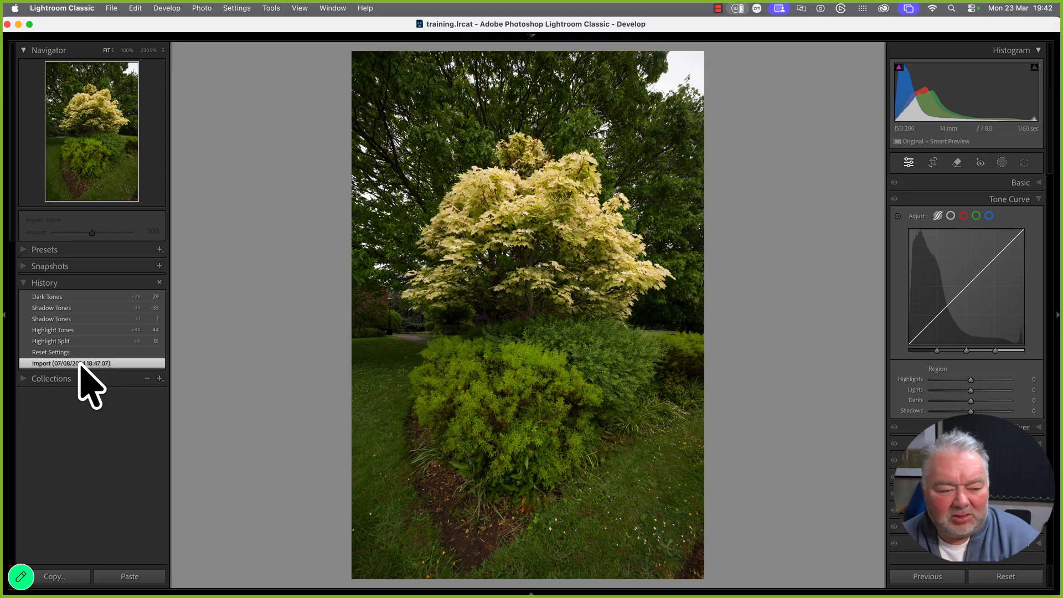
right_click(81, 363)
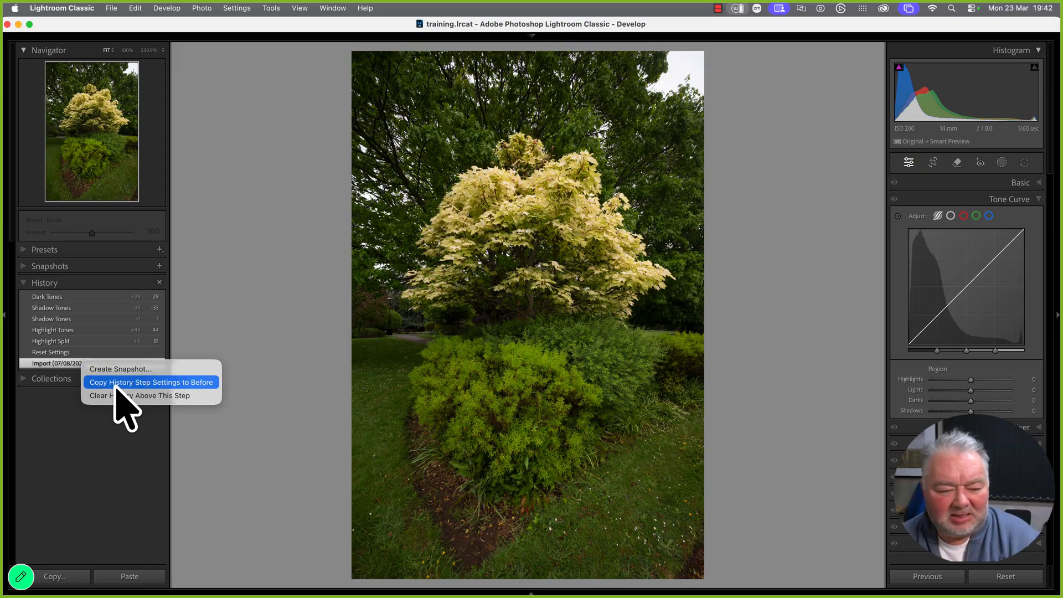
click(115, 384)
right_click(96, 363)
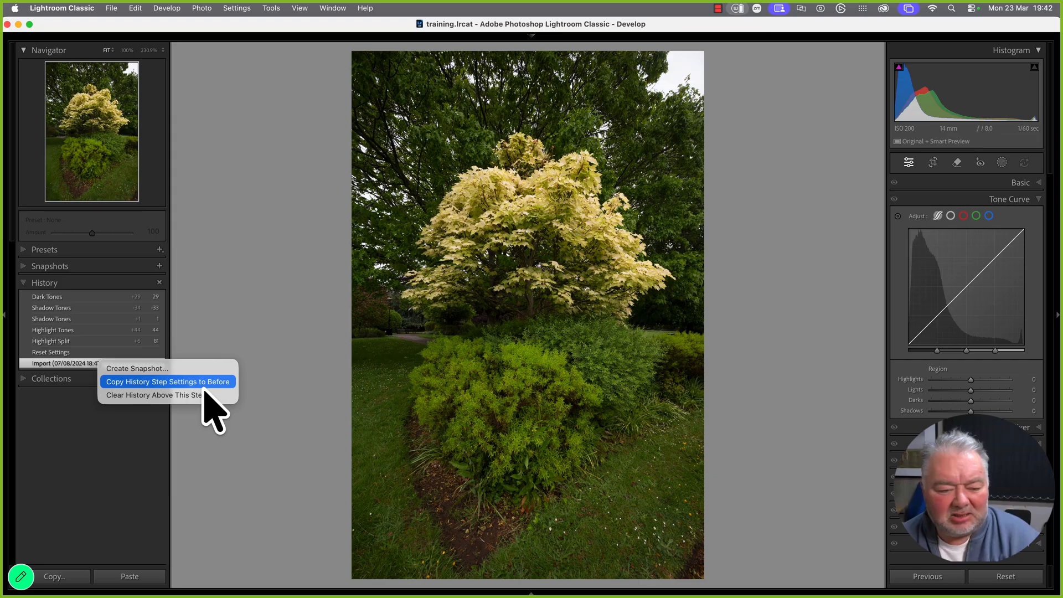
click(83, 366)
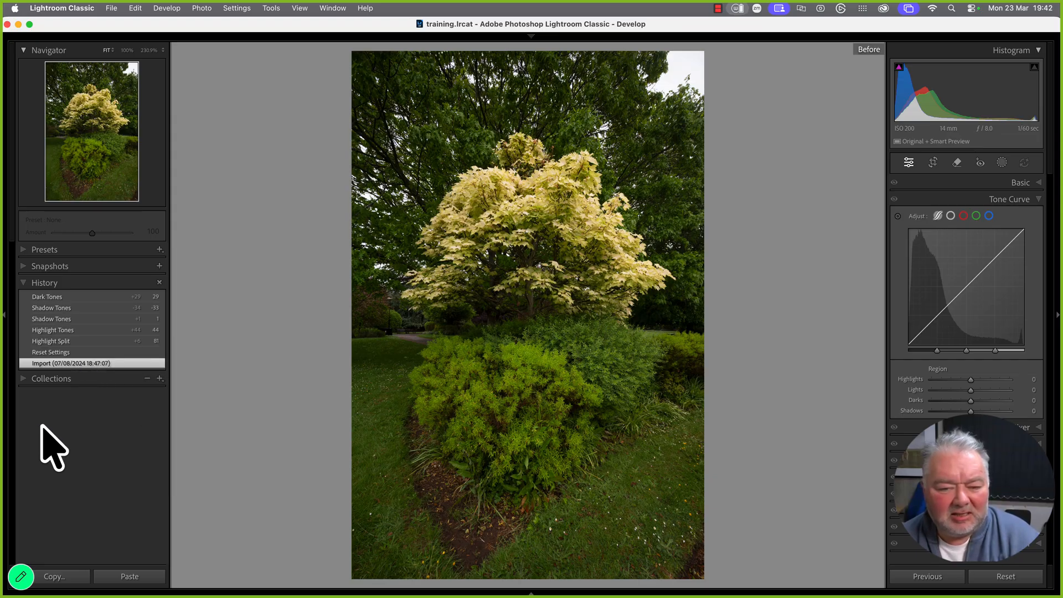
key(backslash)
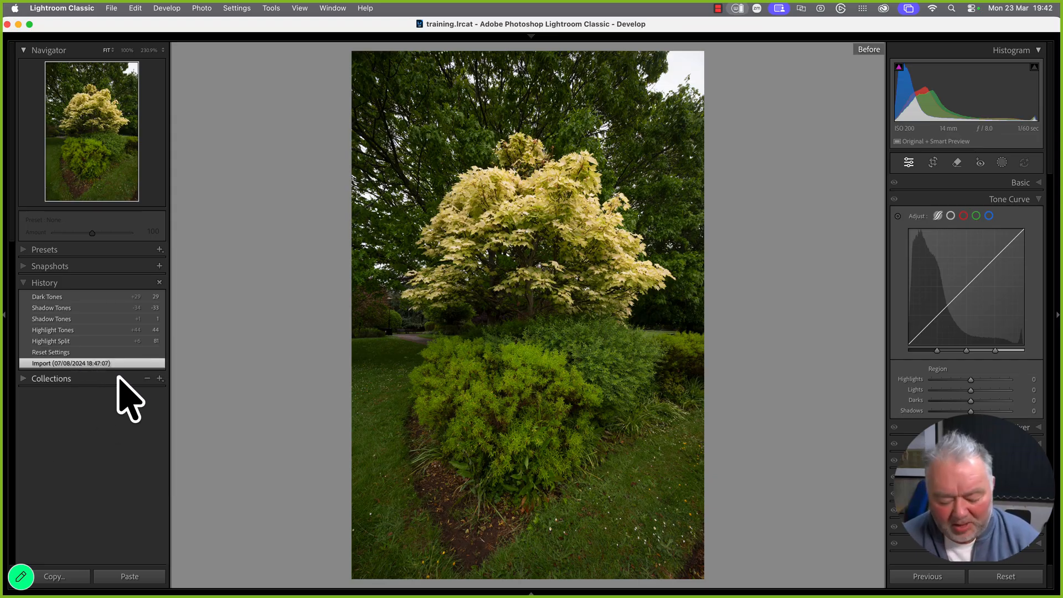
key(y)
key(y)
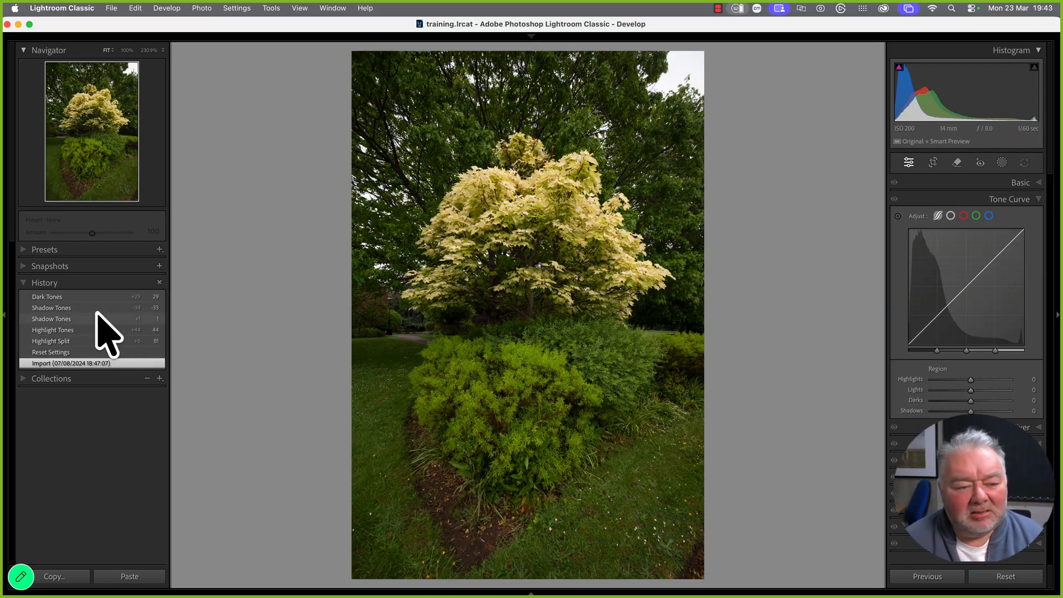
click(104, 297)
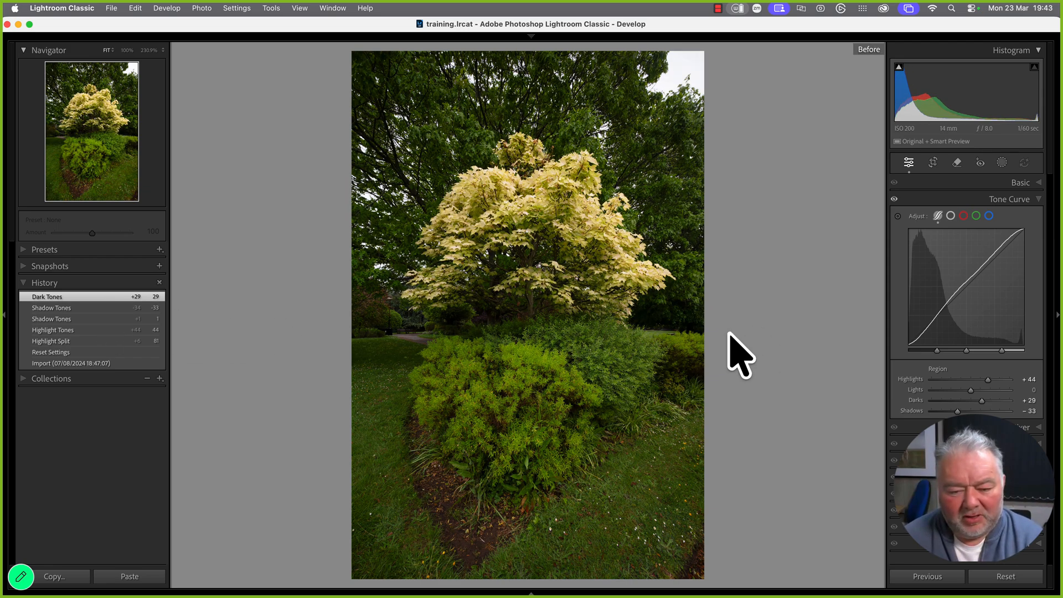
Raise Lights to +14 and deepen Shadows to −31, comparing with the original
key(backslash)
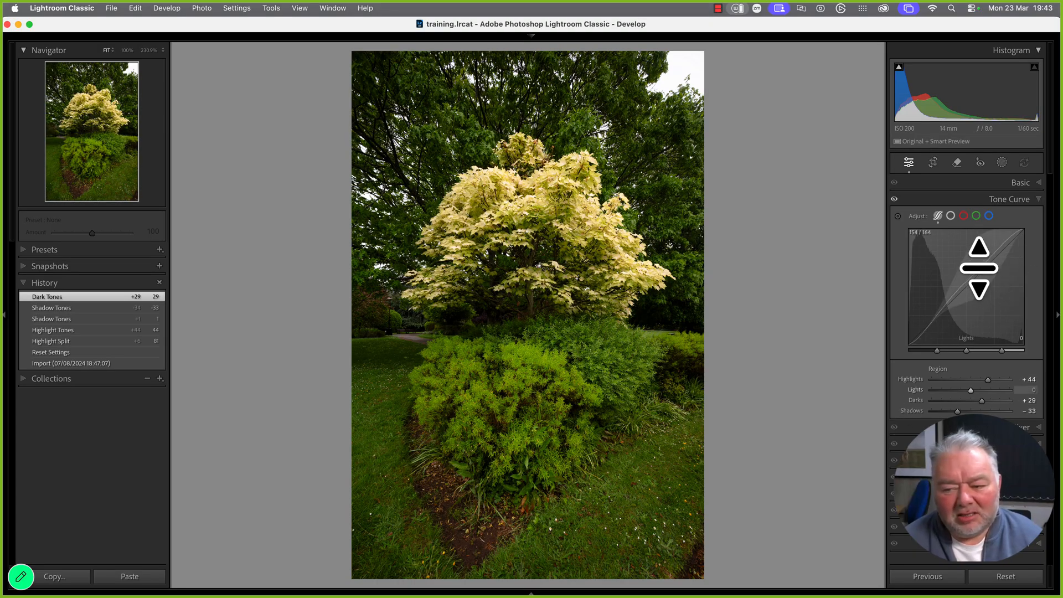
drag(975, 261, 975, 257)
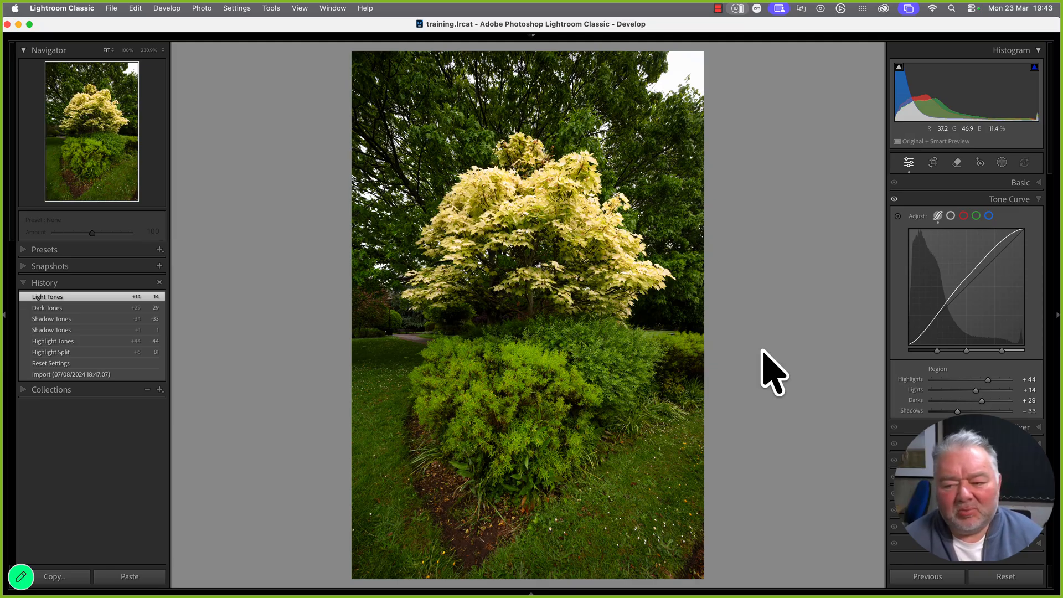
drag(935, 318, 908, 334)
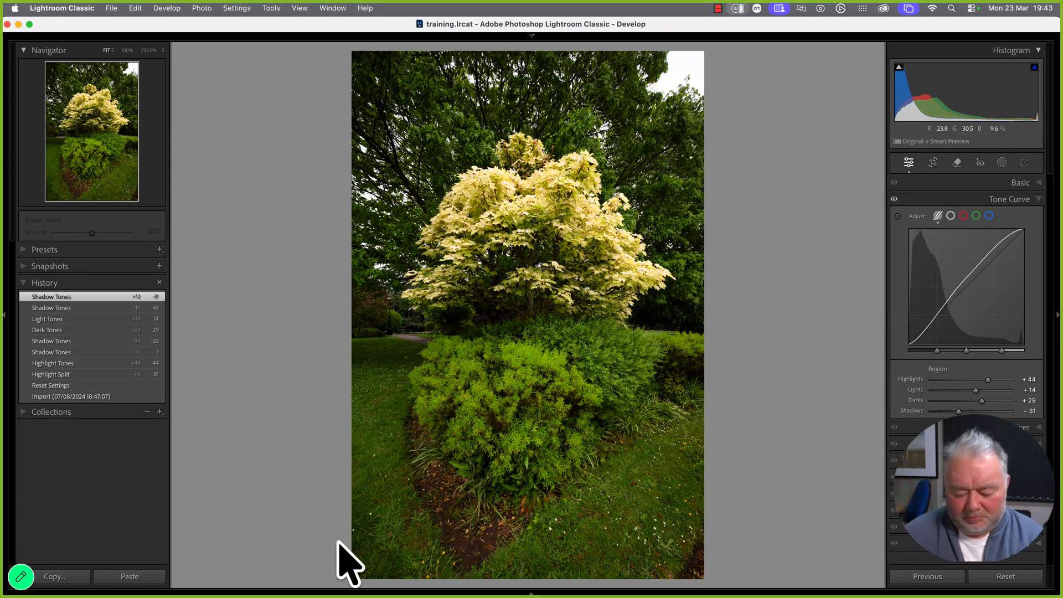
key(backslash)
key(backslash)
key(backslash)
key(backslash)
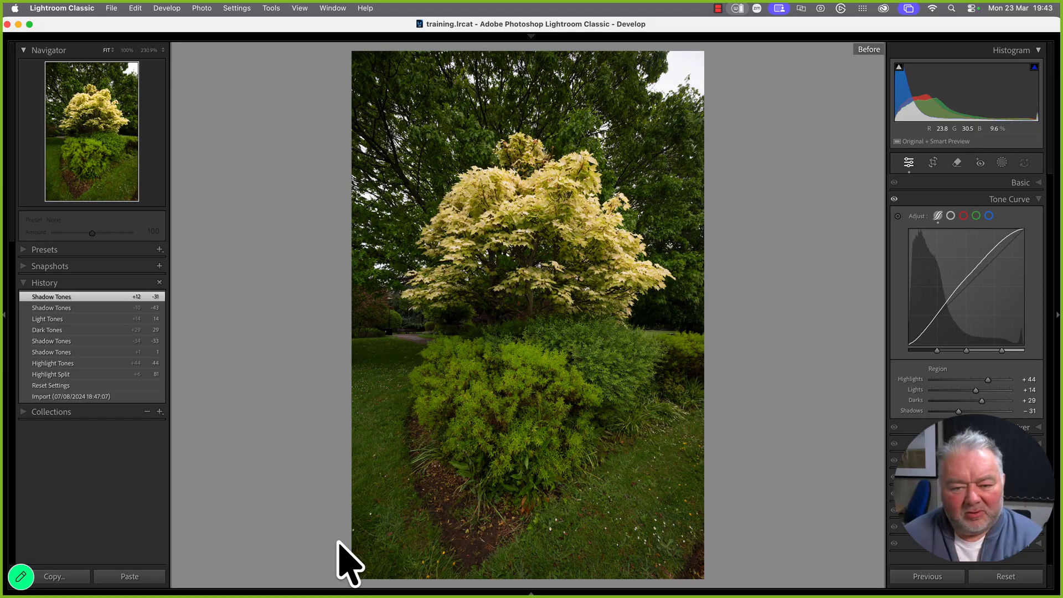
key(backslash)
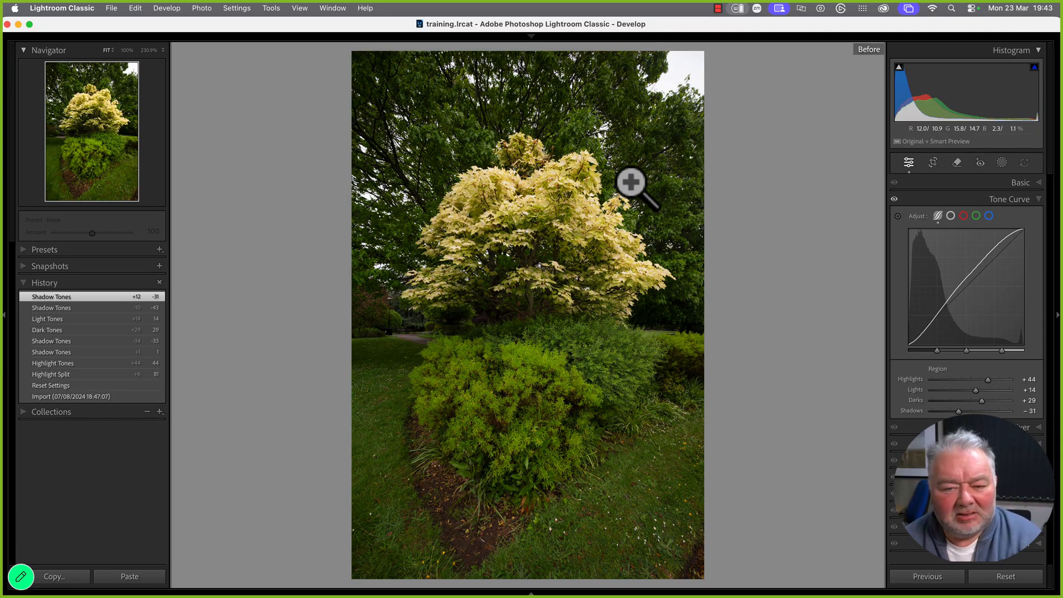
key(backslash)
key(backslash)
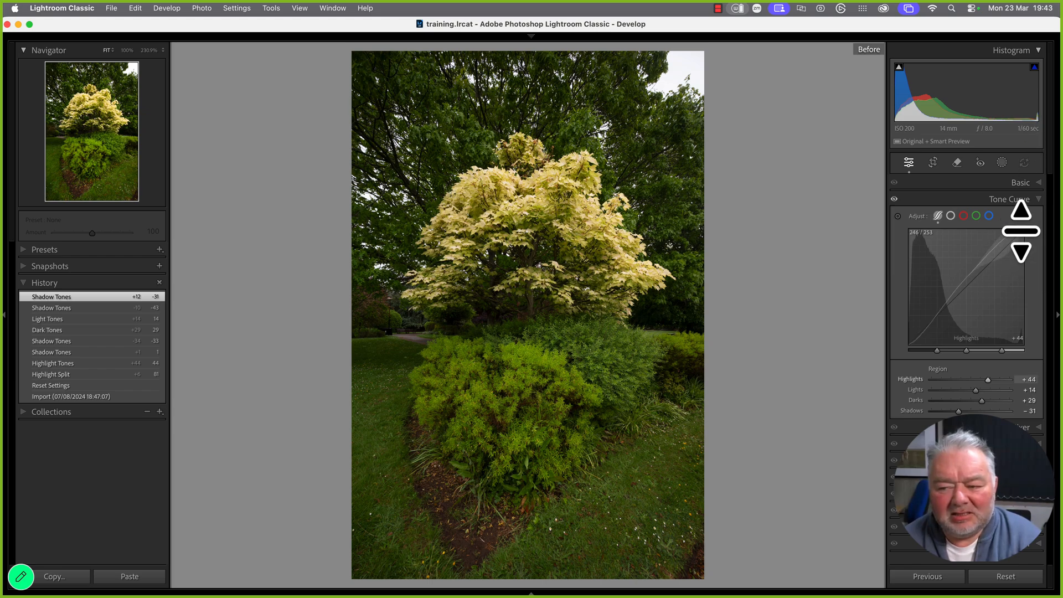
key(backslash)
Pull Highlights down to −38, toggling Before/After to check the change
drag(1024, 231, 1019, 257)
key(backslash)
key(backslash)
key(backslash)
key(backslash)
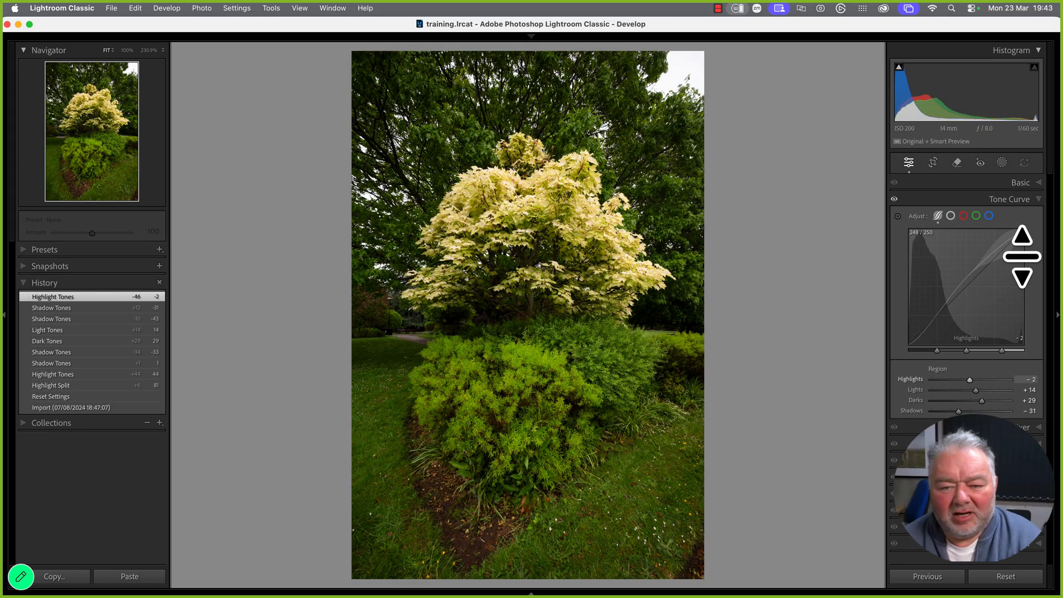
key(backslash)
key(backslash)
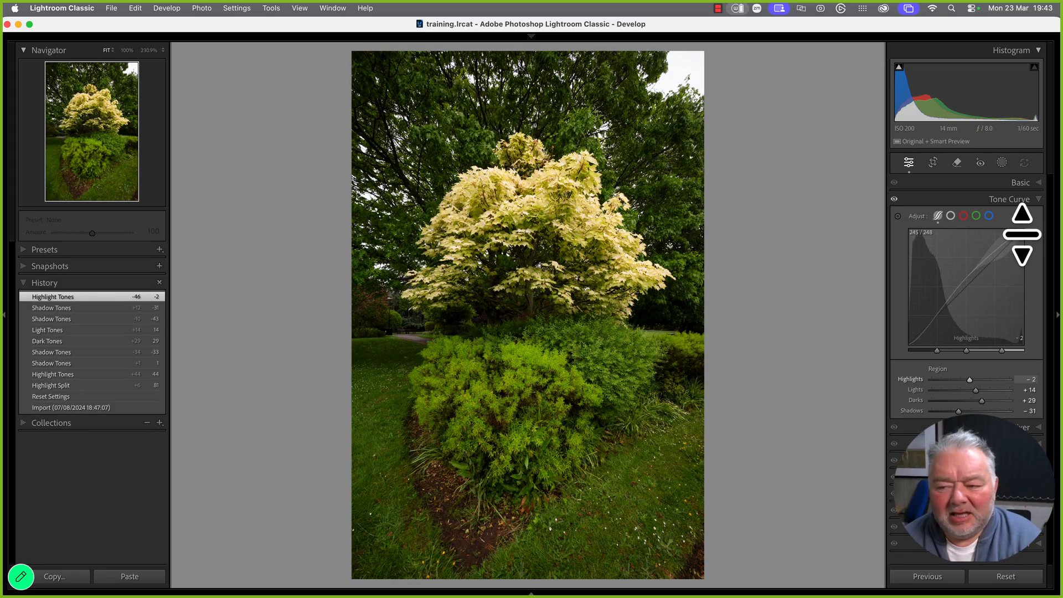
drag(1024, 230, 1026, 254)
key(backslash)
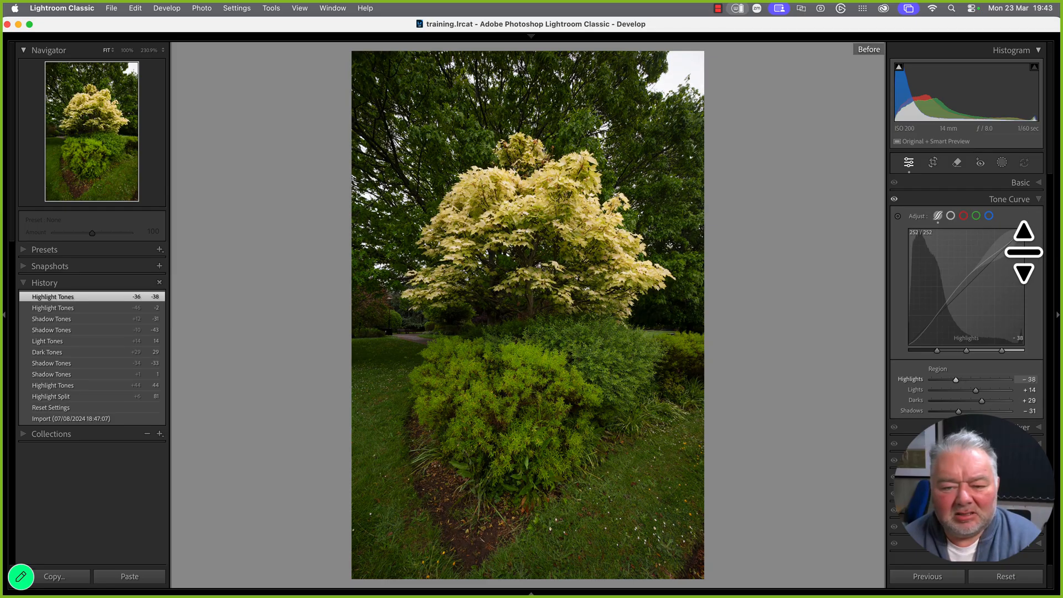
key(backslash)
key(backslash)
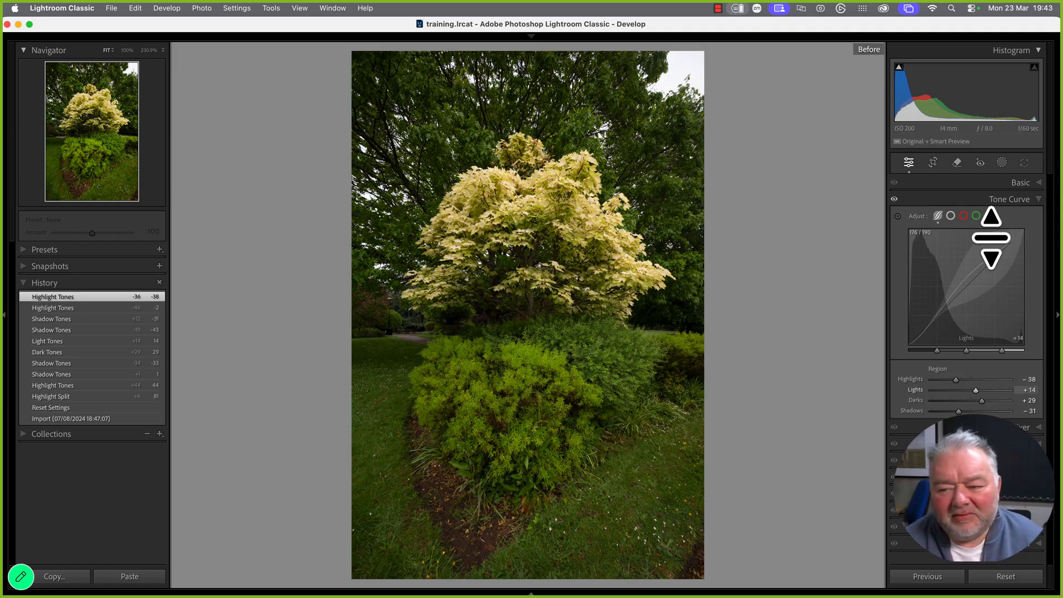
Lower the Green curve's midtones and highlights by dragging on the bush and tree
click(976, 215)
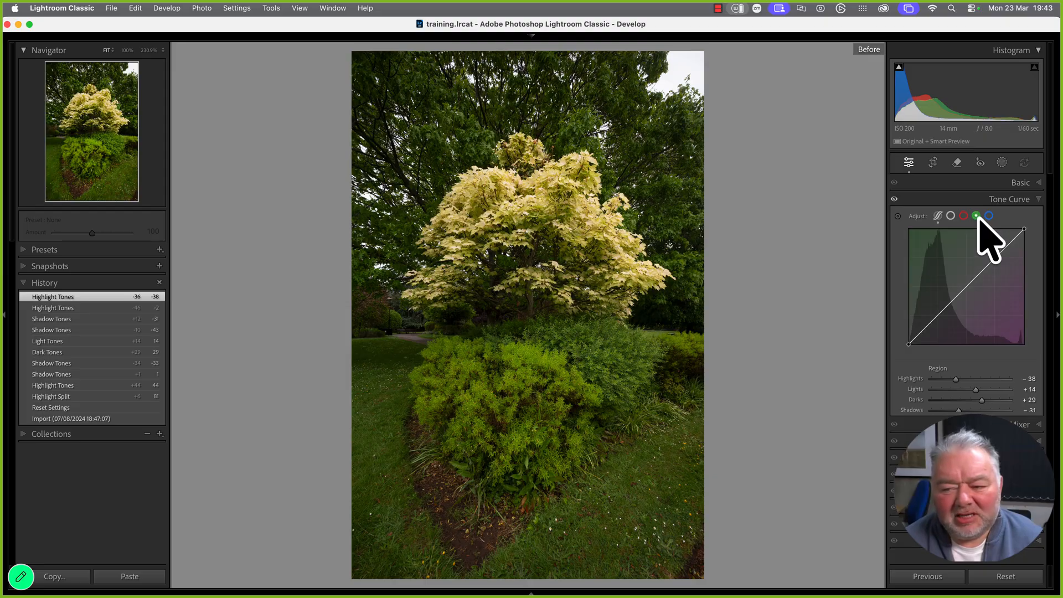
click(966, 286)
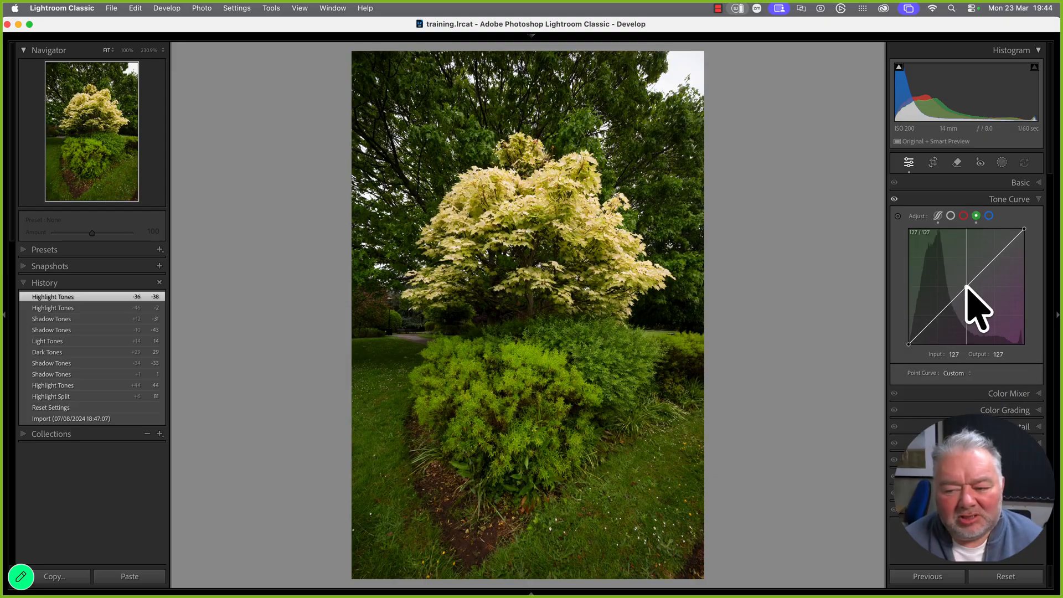
drag(966, 287, 974, 292)
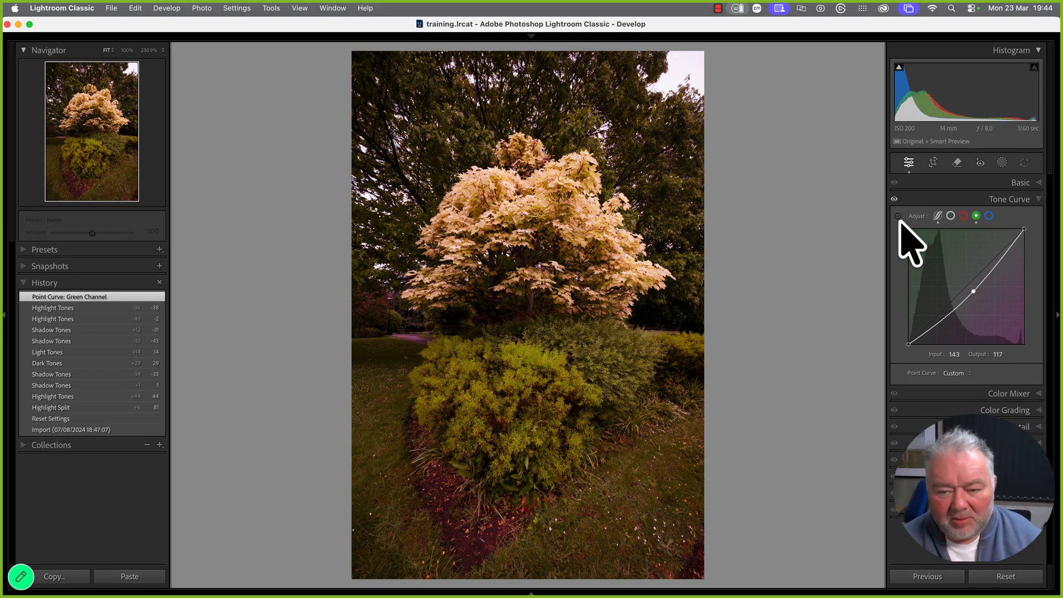
key(super+z)
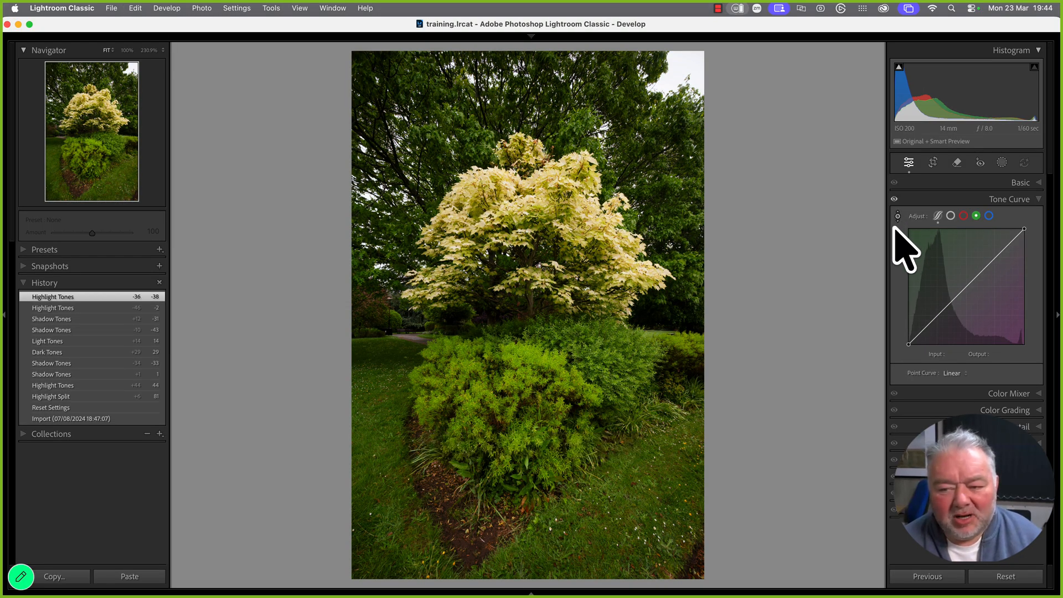
click(897, 216)
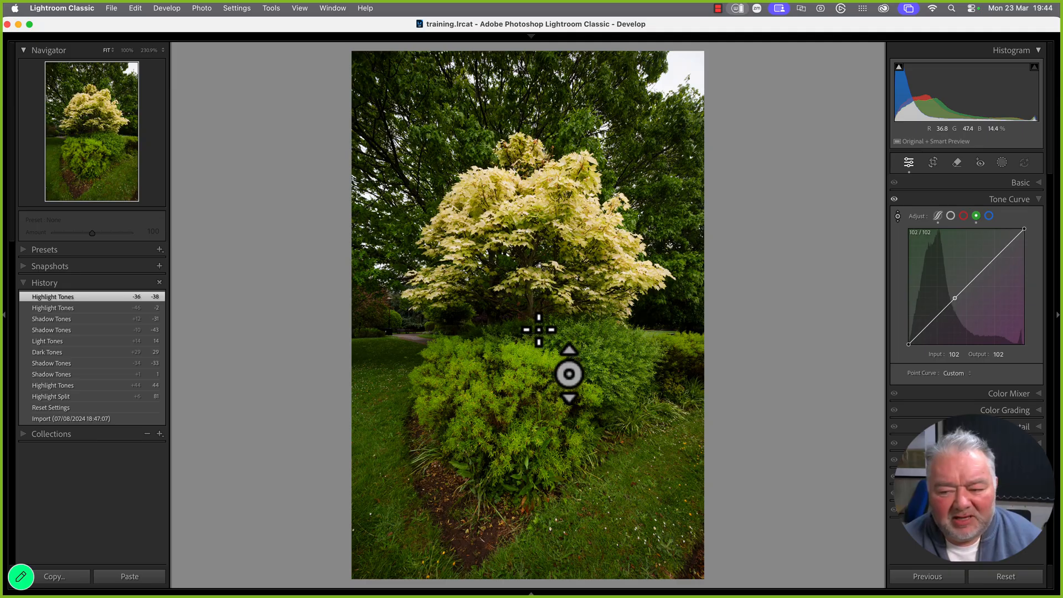
drag(543, 332, 552, 330)
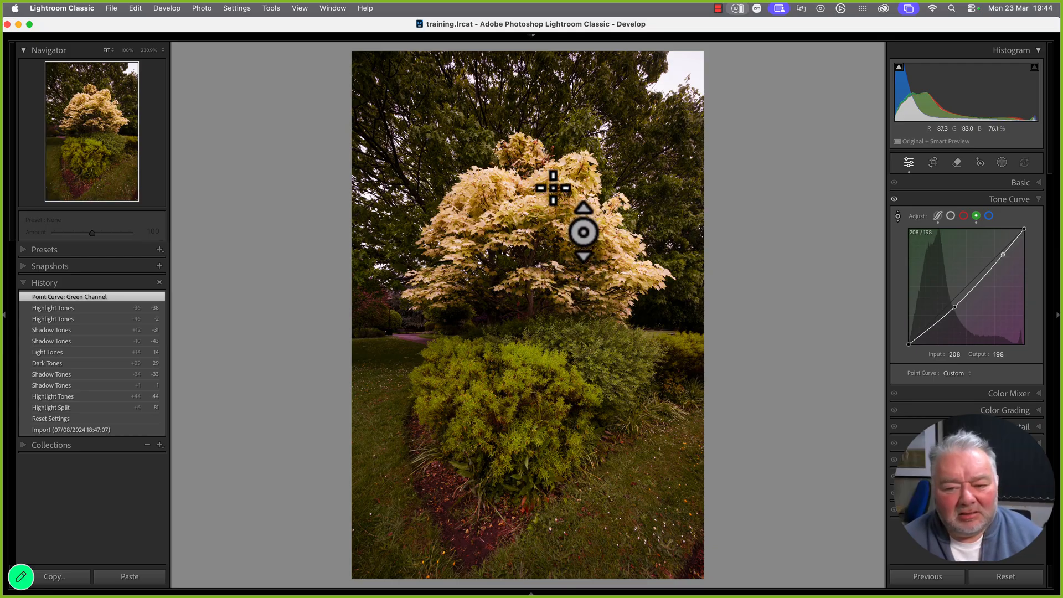
drag(553, 188, 550, 175)
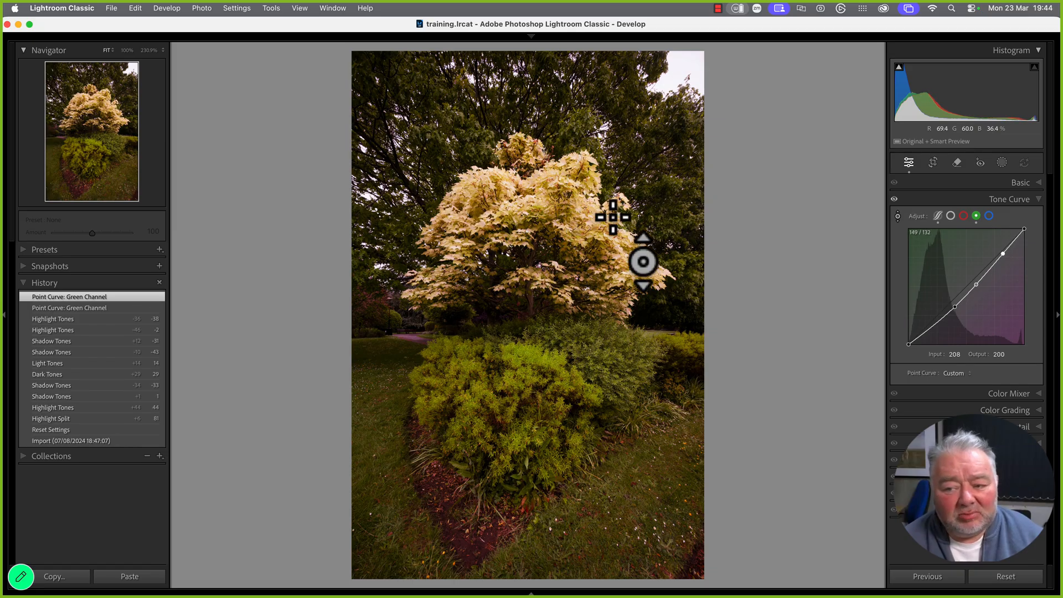
click(897, 216)
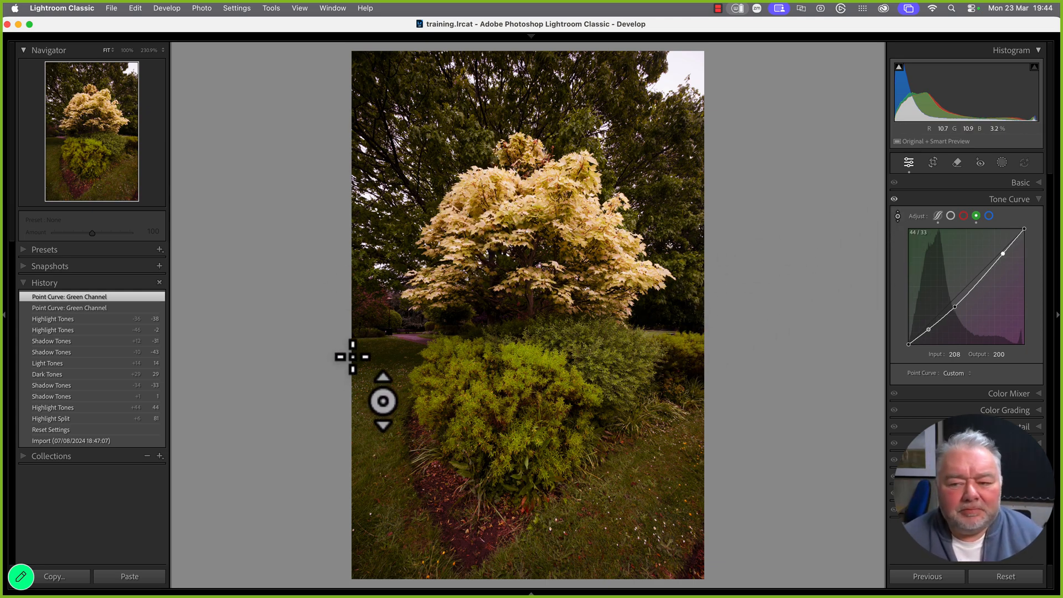
Draw radial gradient Mask 1 over the tree and bush, enlarging it and easing feather to 37
click(1002, 163)
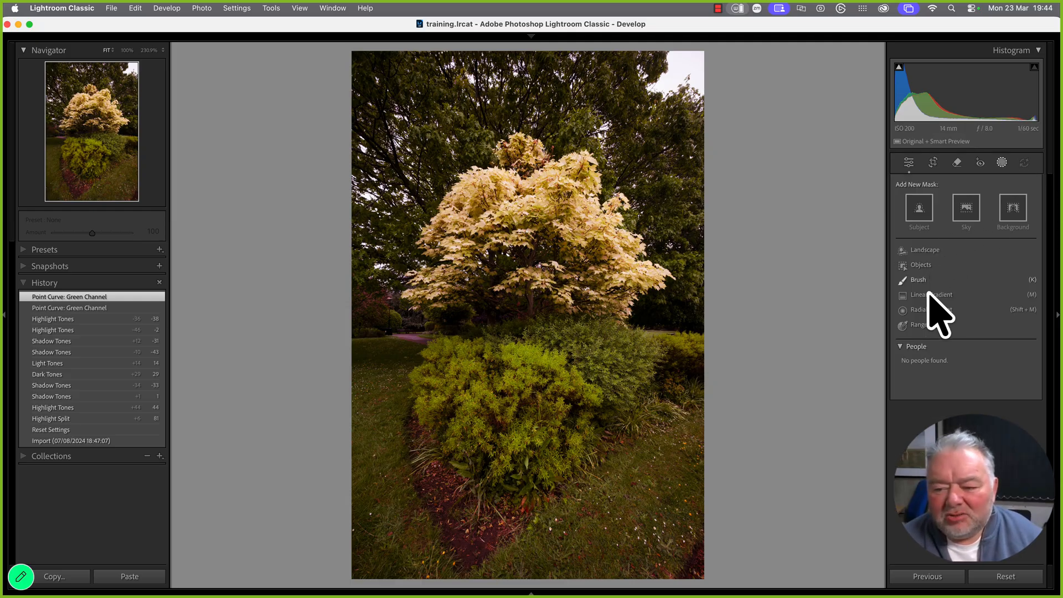
click(915, 310)
drag(501, 257, 682, 514)
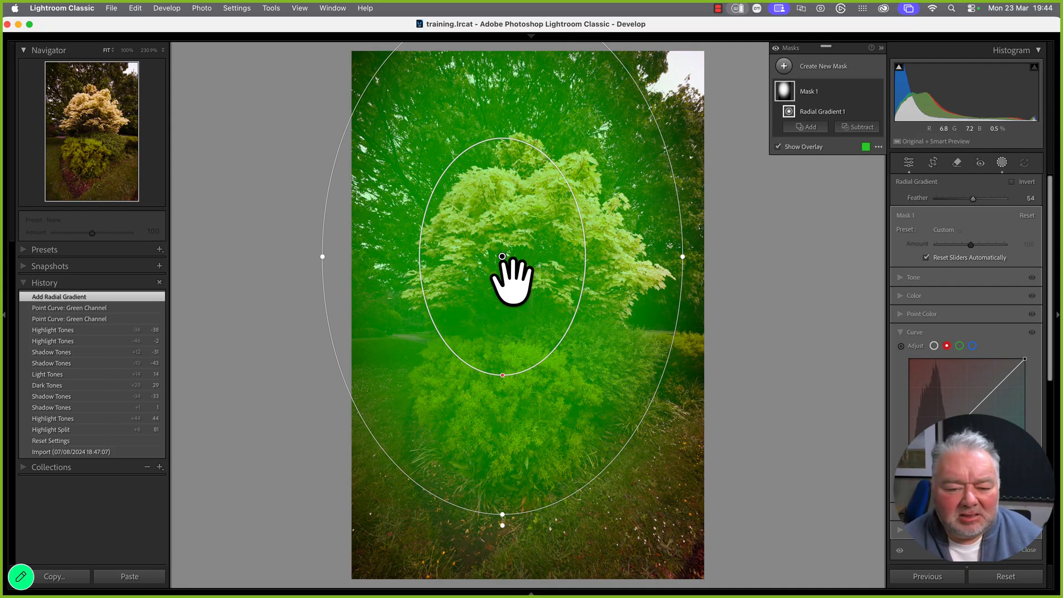
drag(510, 277, 546, 325)
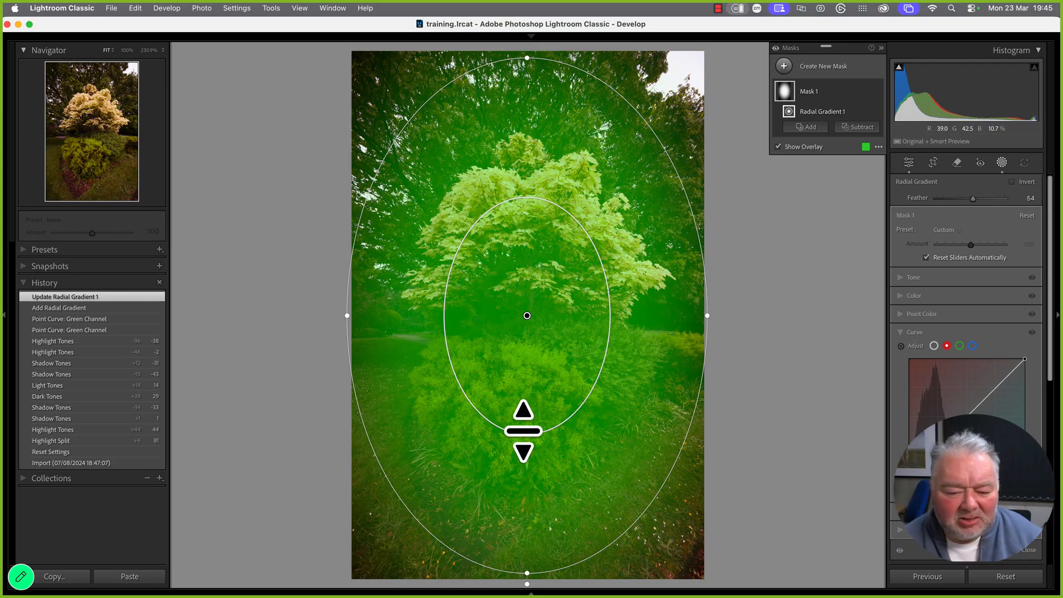
drag(526, 433, 531, 476)
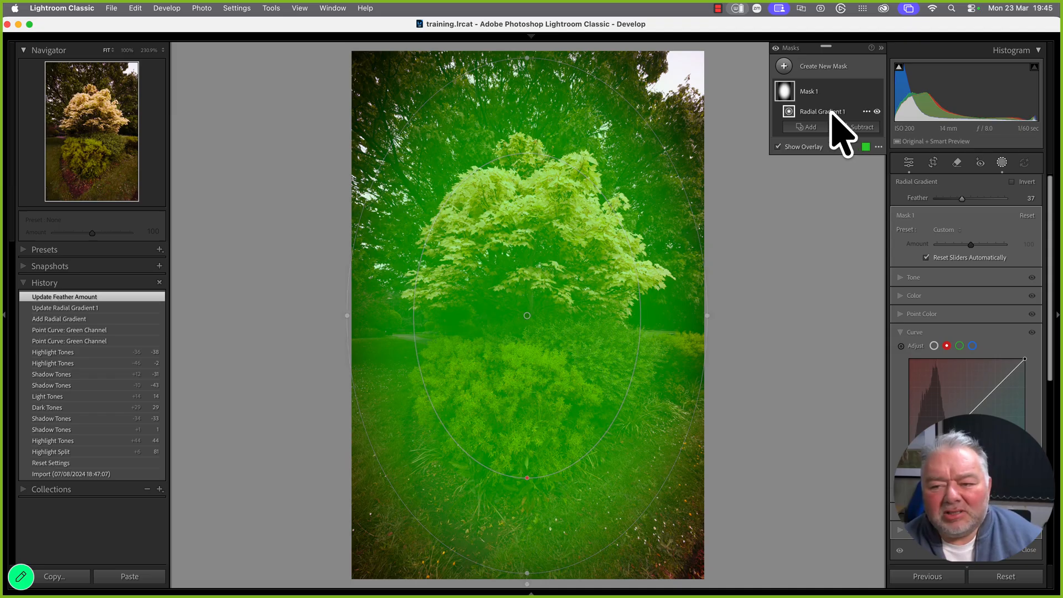
click(866, 91)
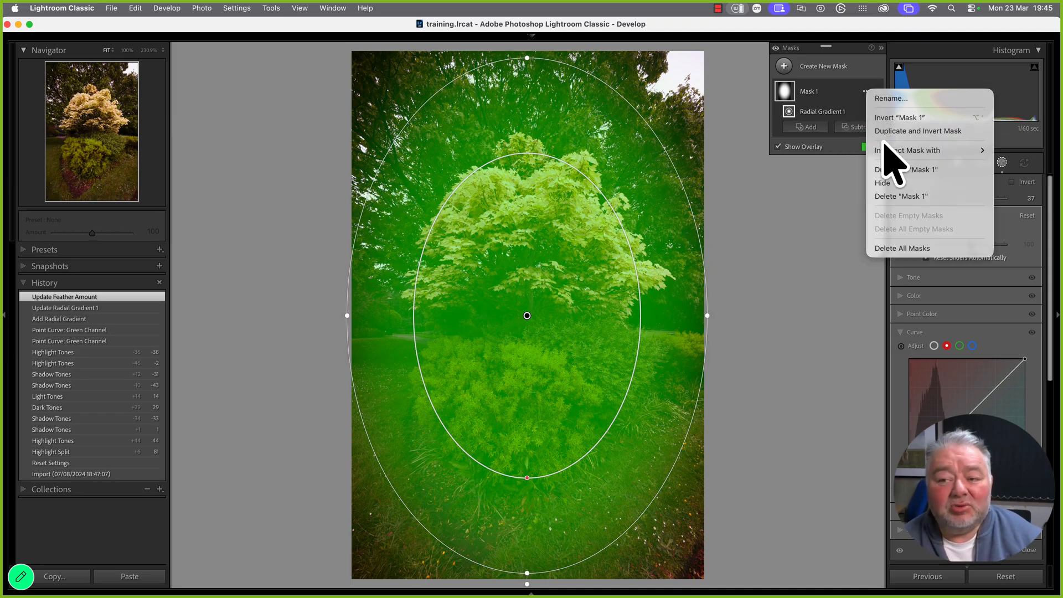
Invert Mask 1, hide its overlay, and darken the edges to Exposure −0.15
click(888, 121)
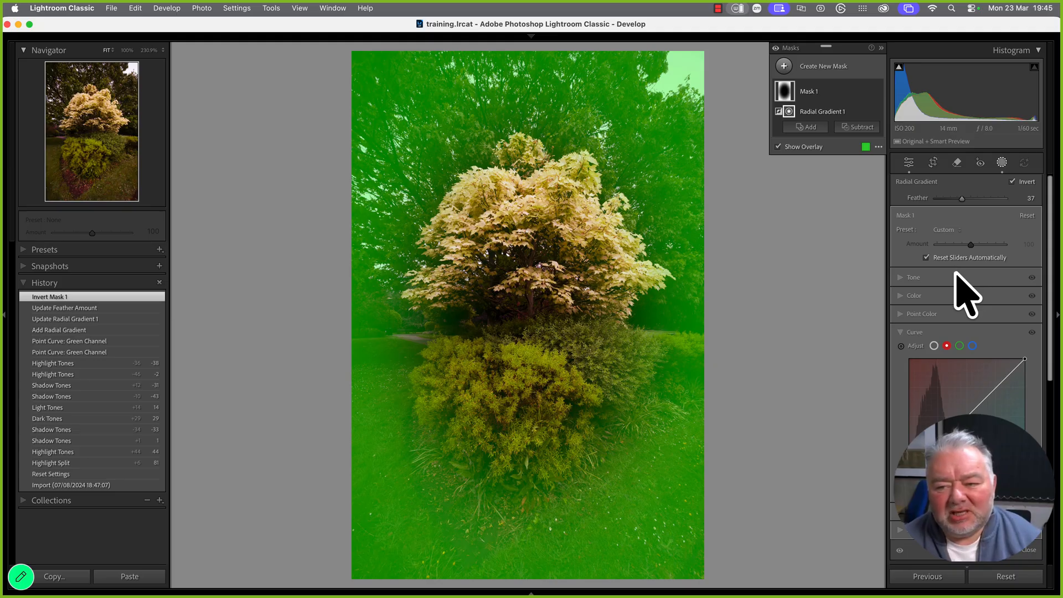
click(791, 148)
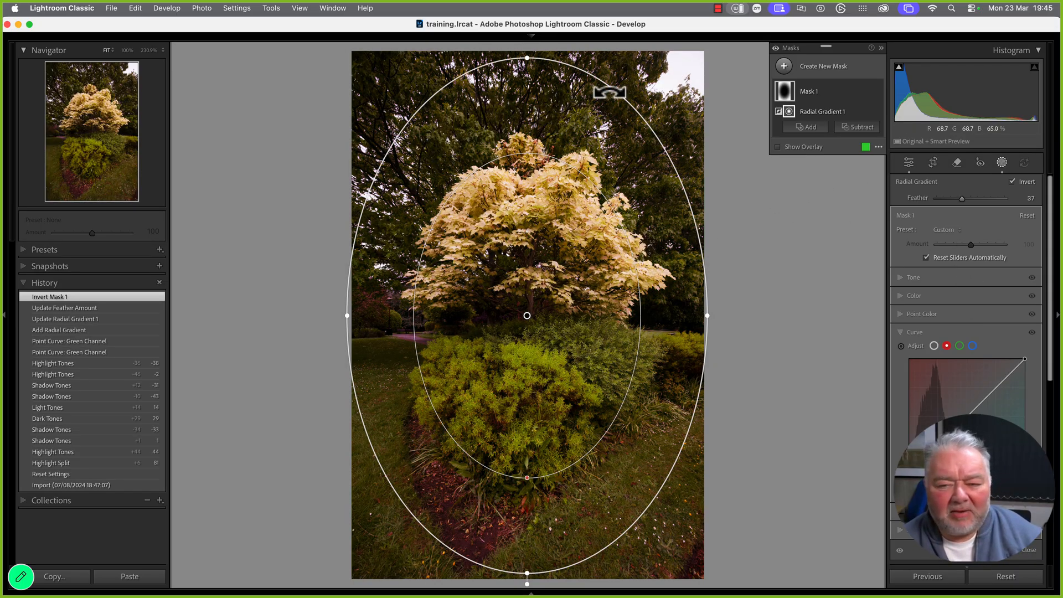
click(900, 278)
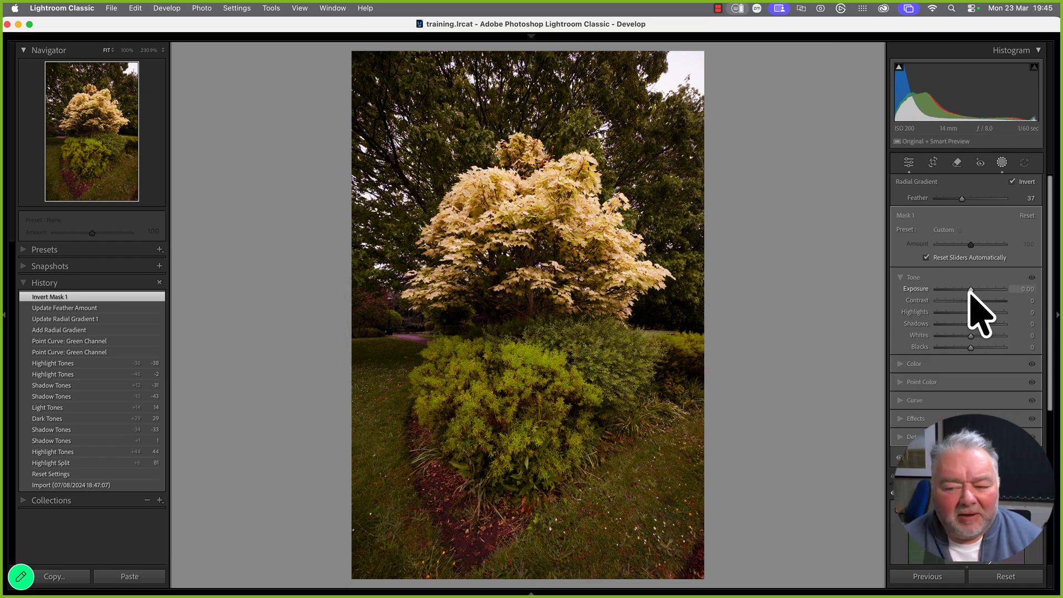
drag(970, 290, 965, 290)
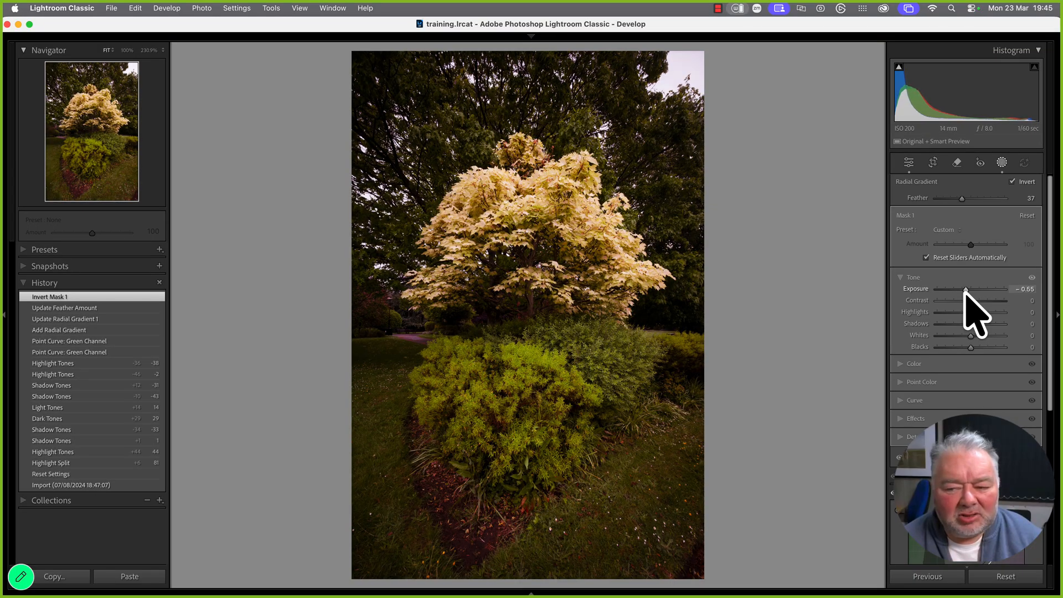
drag(967, 289, 969, 289)
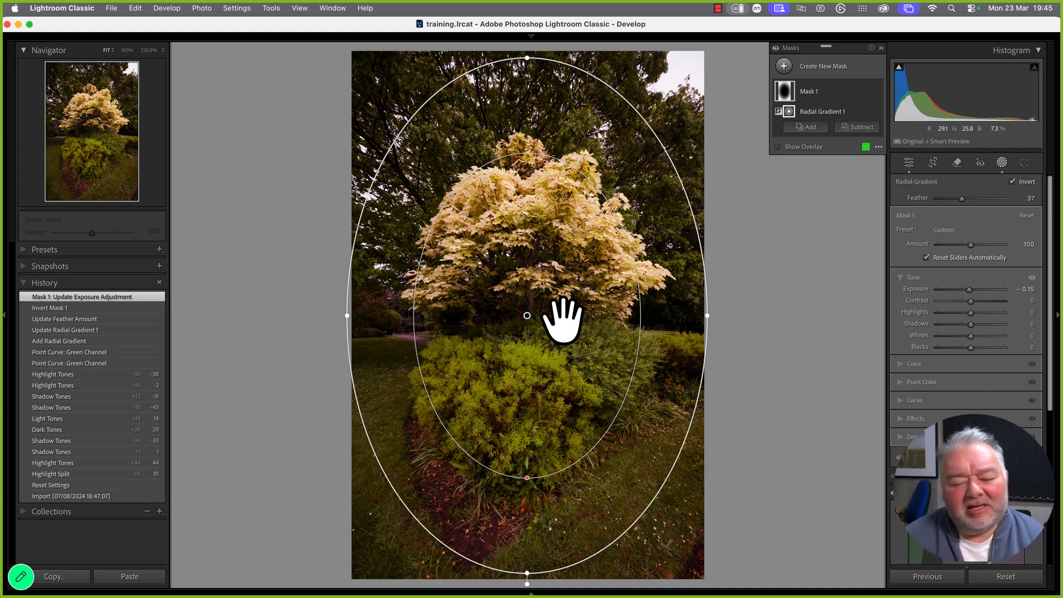
click(865, 91)
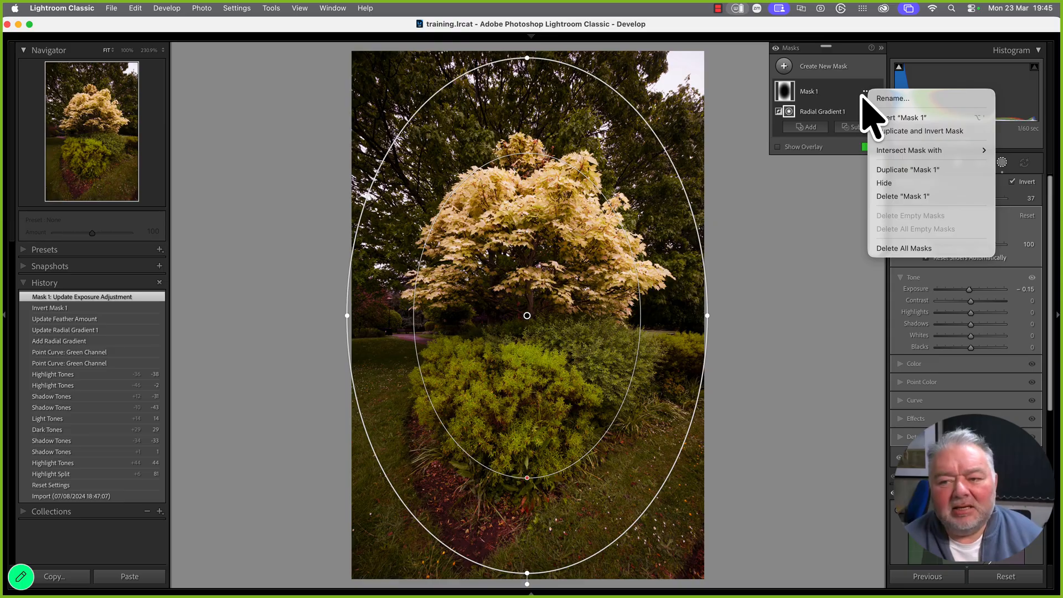
Duplicate and invert the mask over the tree and bush, brighten it to Exposure 0.30, and toggle Before/After
click(899, 132)
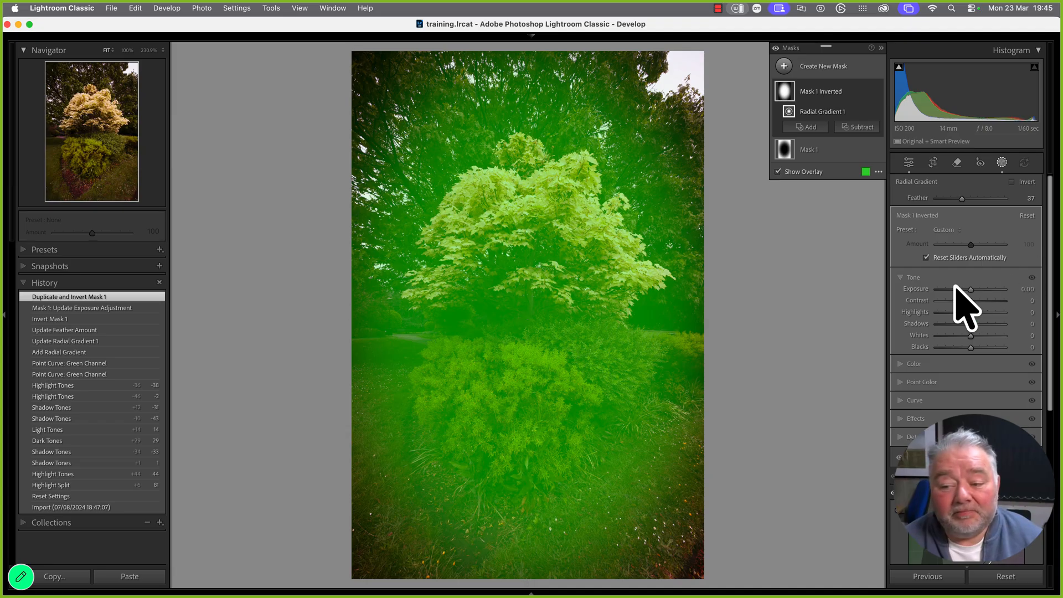
drag(971, 291, 977, 292)
click(1028, 289)
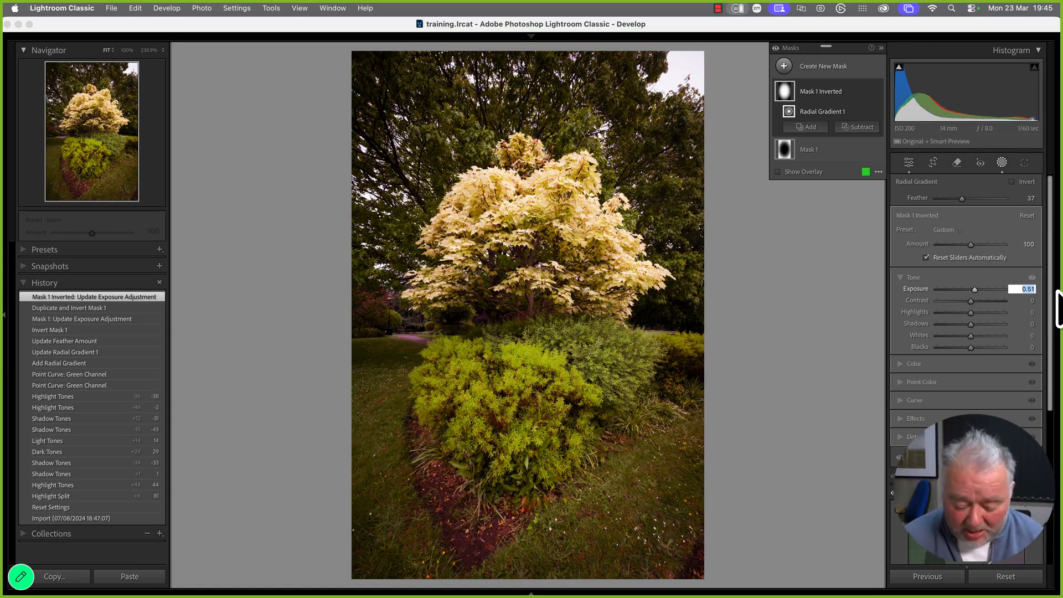
text(0.3)
key(Return)
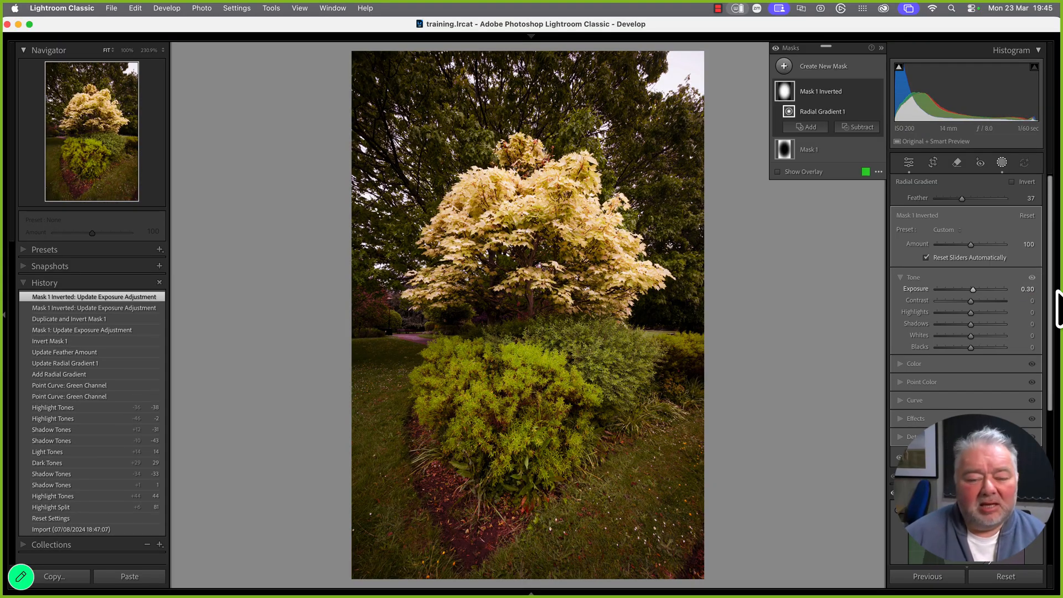
key(backslash)
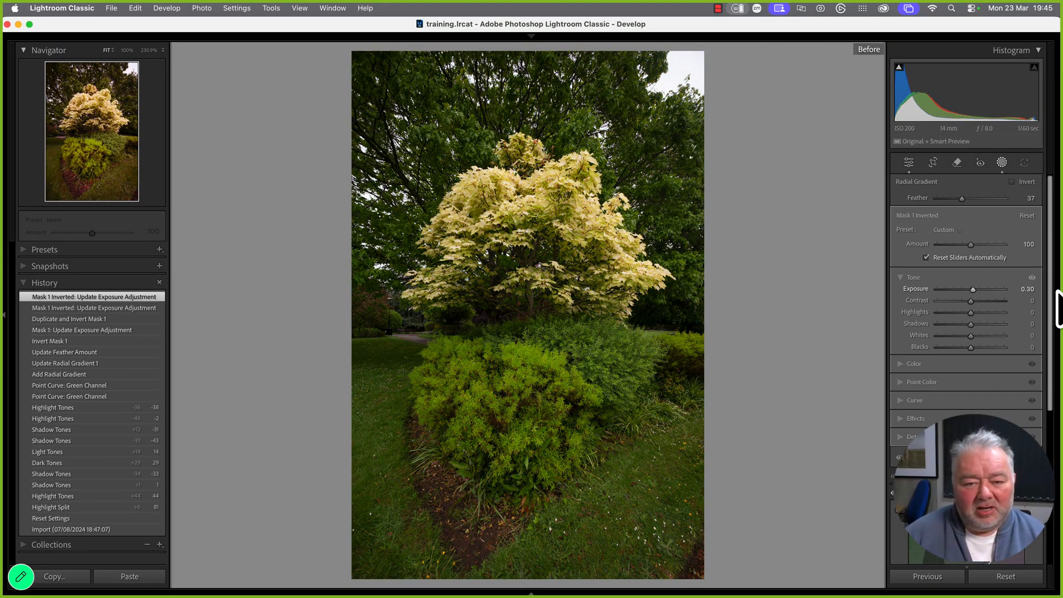
key(backslash)
key(backslash)
key(backslash)
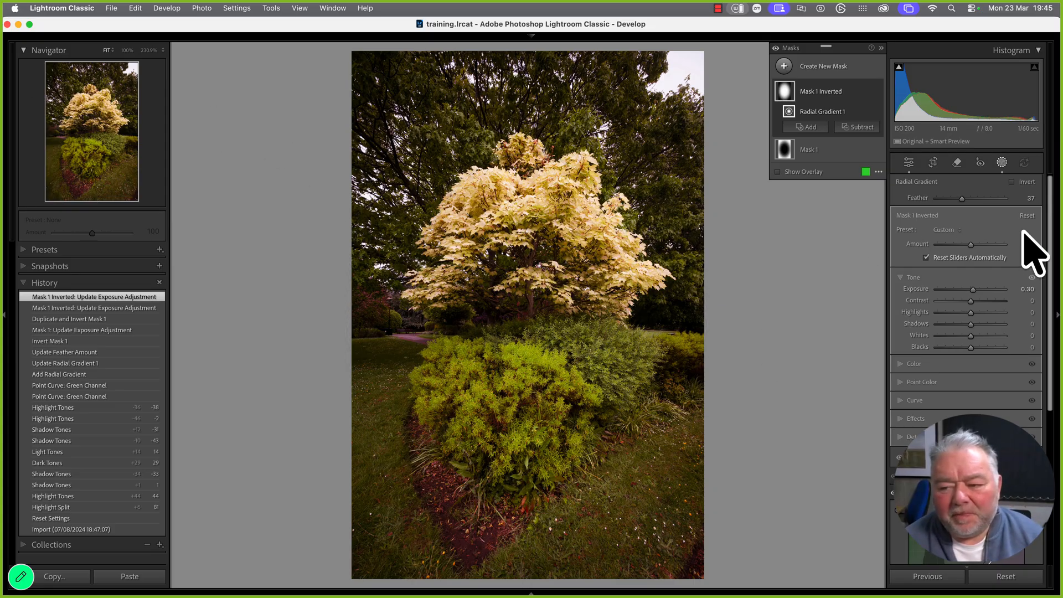
Pull the green tone curve down over the blossom highlights, from input 193 to output 172
click(1028, 460)
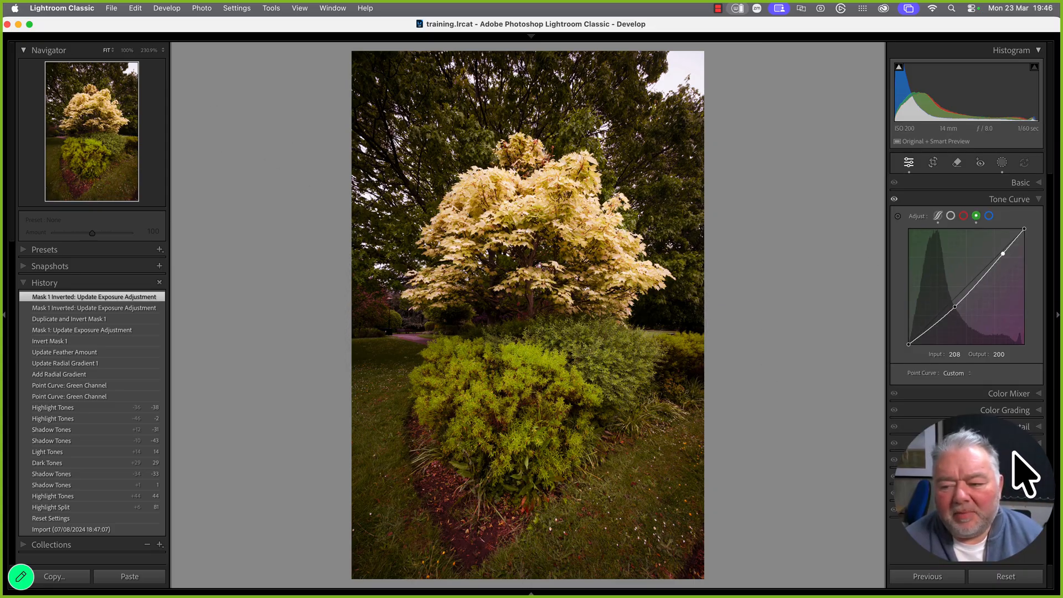
click(898, 215)
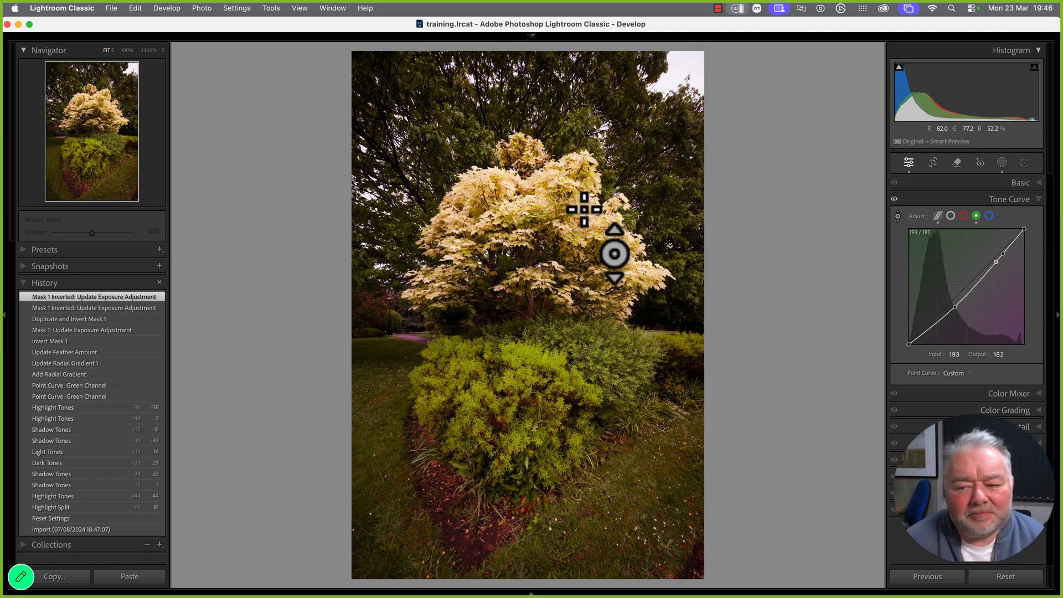
drag(584, 210, 585, 215)
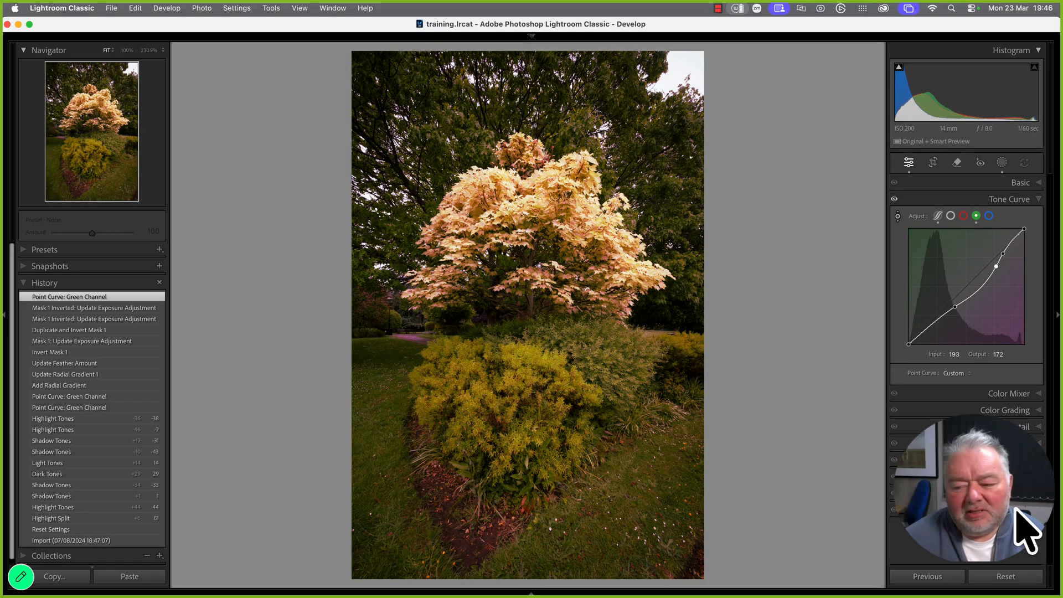
click(1025, 428)
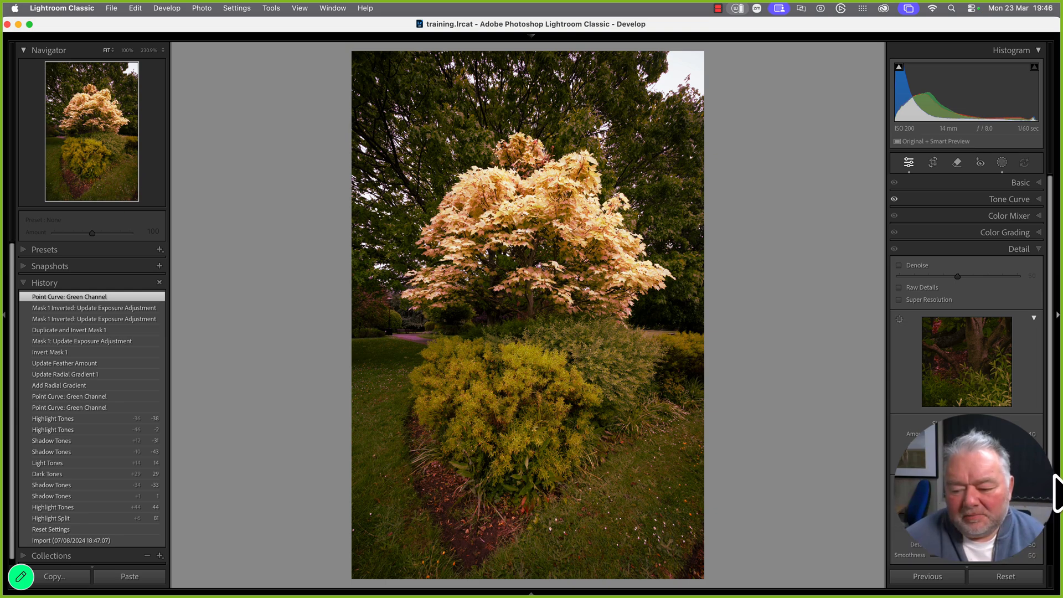
Add a -15 post-crop vignette to darken the photo's corners
scroll(1052, 472, down, 4)
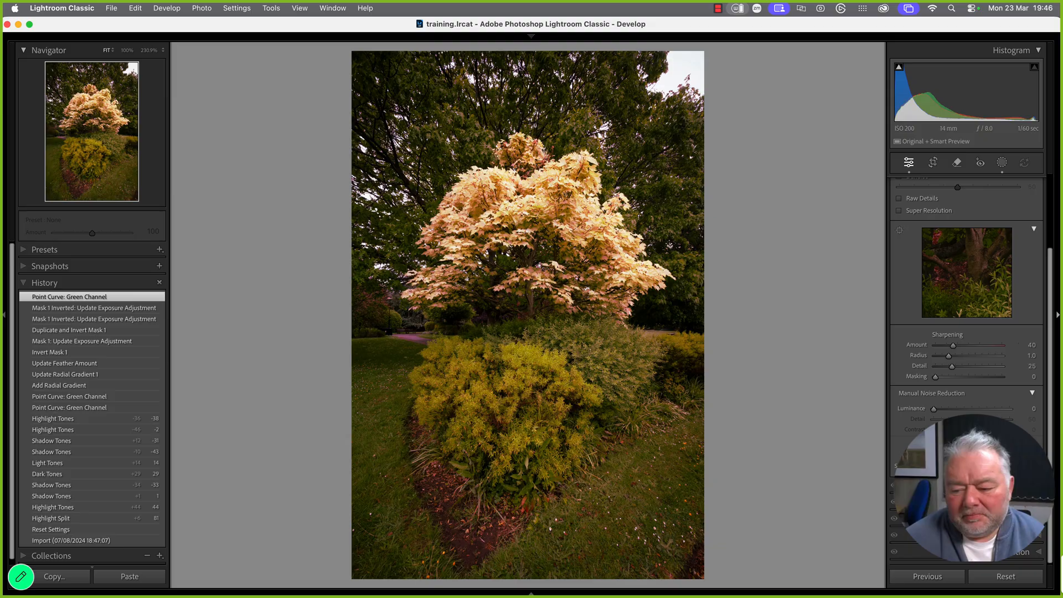
click(1022, 536)
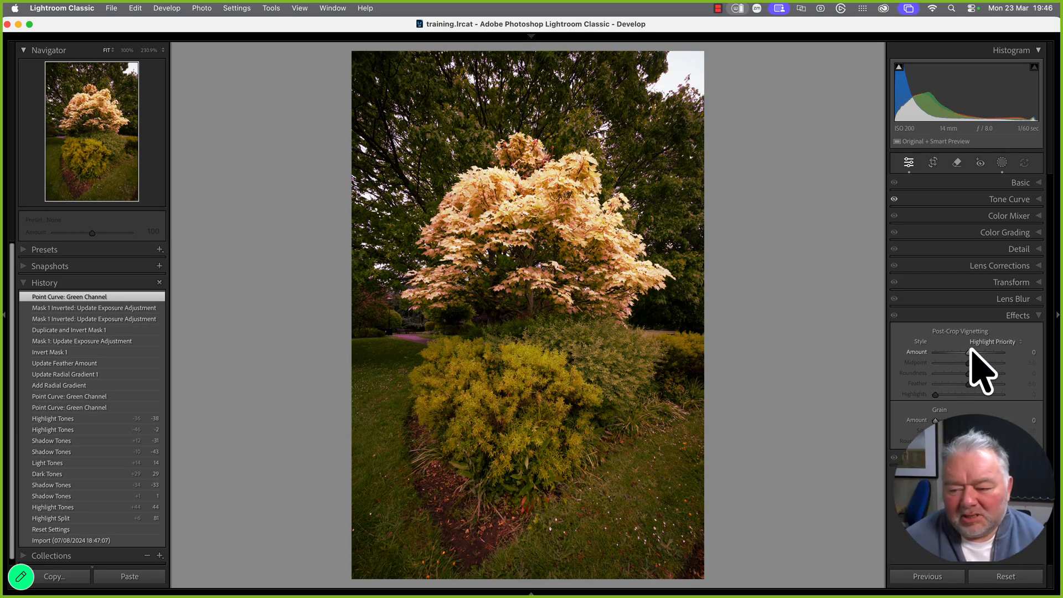
drag(968, 354, 963, 352)
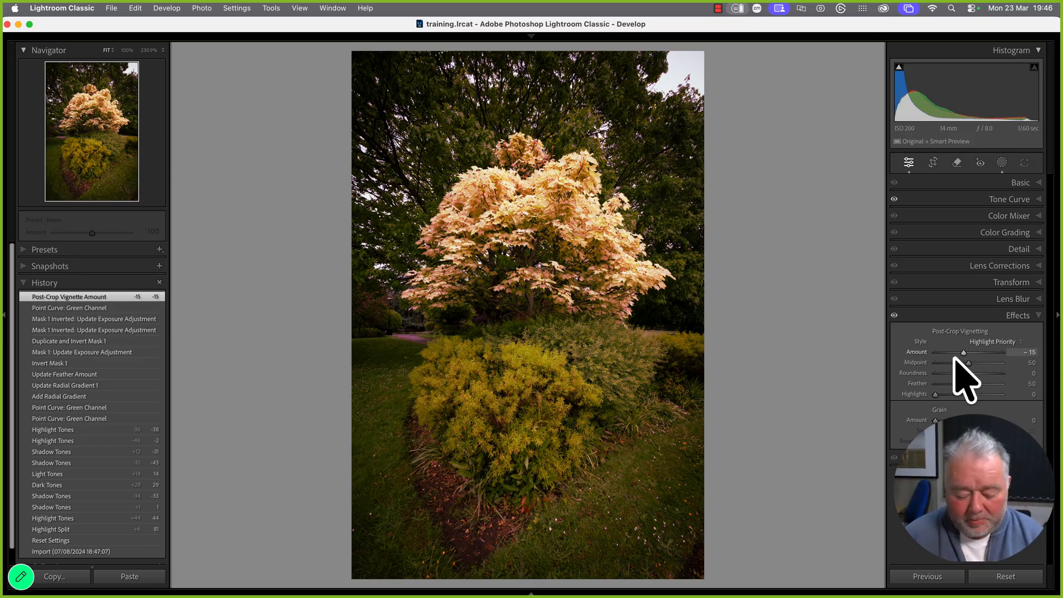
Compare before and after side by side with panels hidden and Lights Out, then restore the single edited view
key(y)
key(Tab)
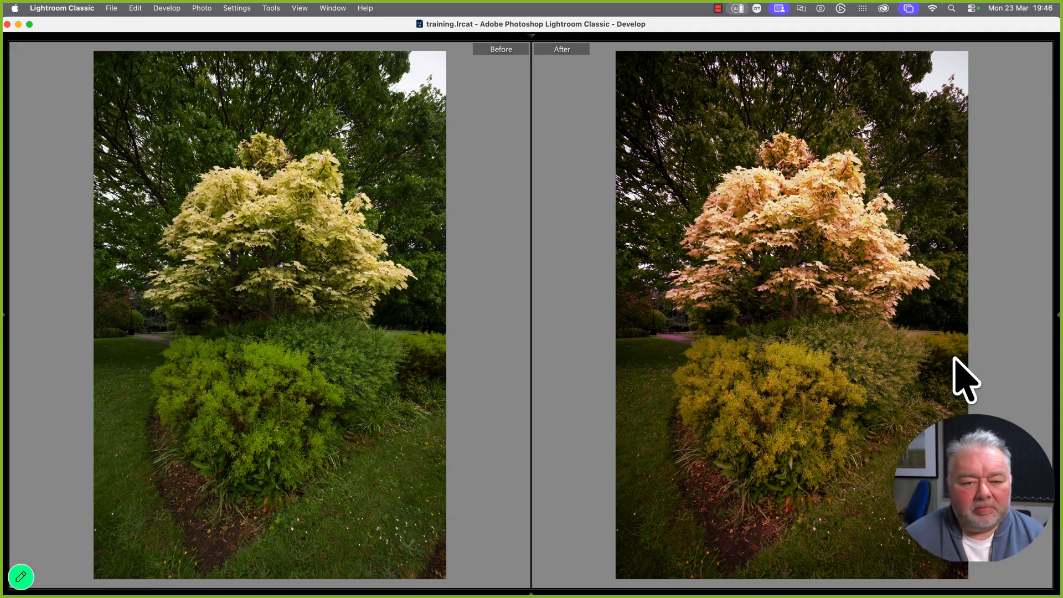
key(l)
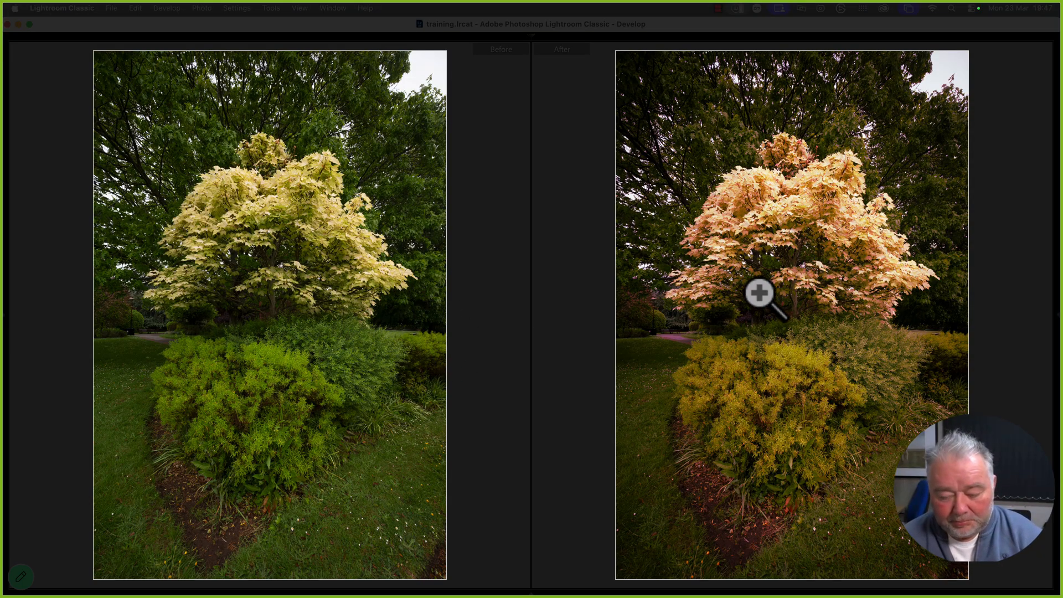
key(l)
key(l)
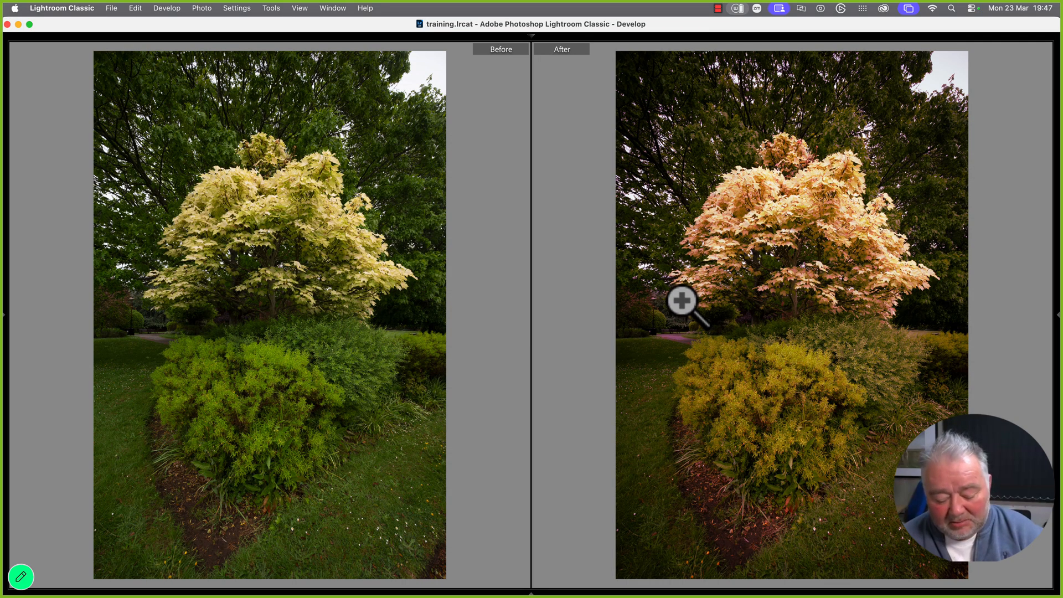
key(y)
key(Tab)
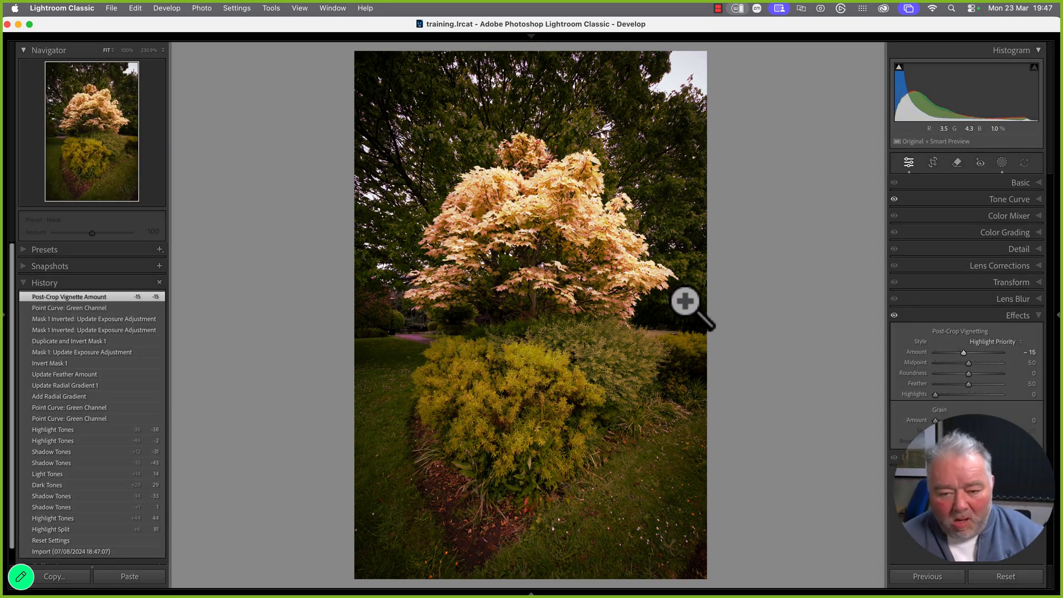
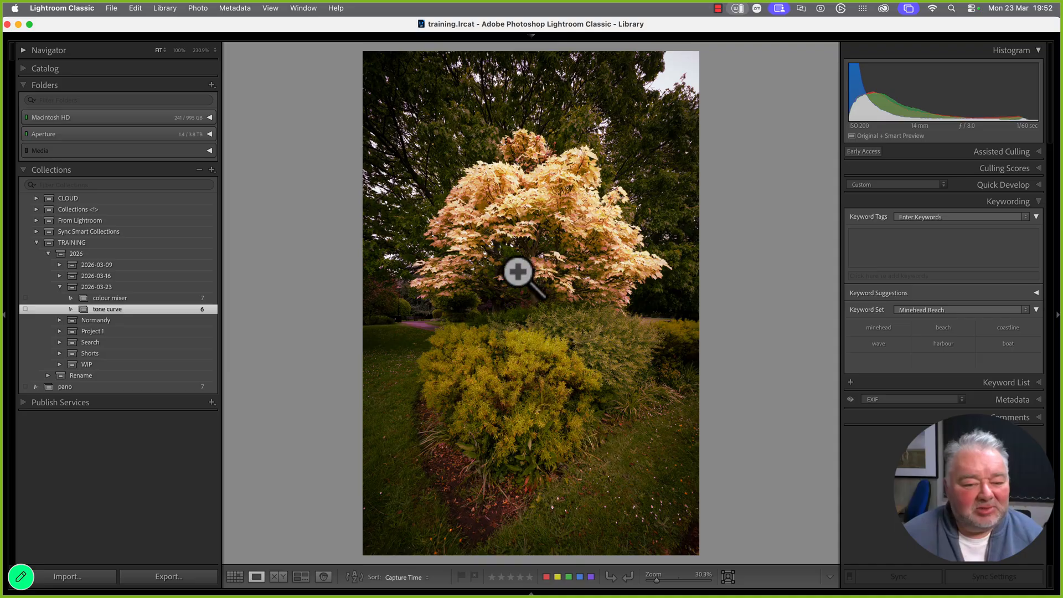
Switch the Library to the colour mixer collection's seven photos
click(169, 300)
Compare the tree photo full size in the colour mixer and tone curve collections
key(g)
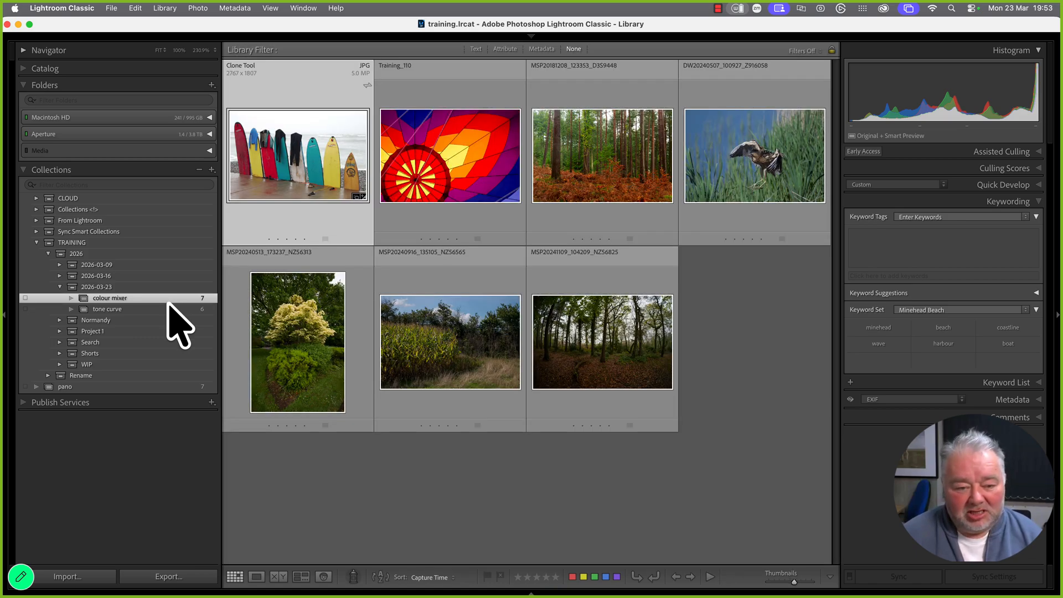
double_click(332, 361)
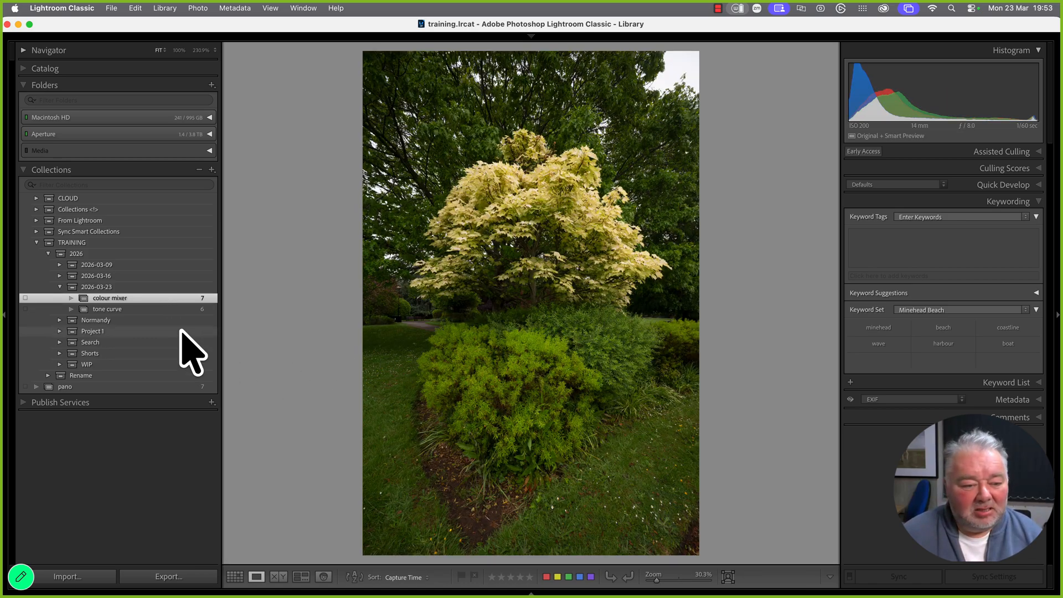
click(175, 309)
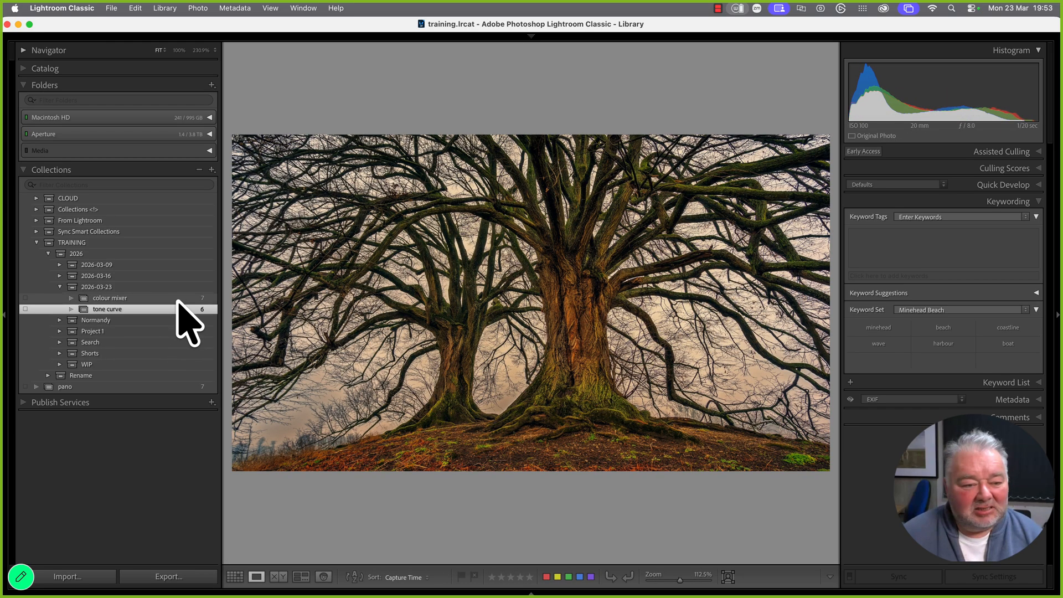
click(178, 297)
key(g)
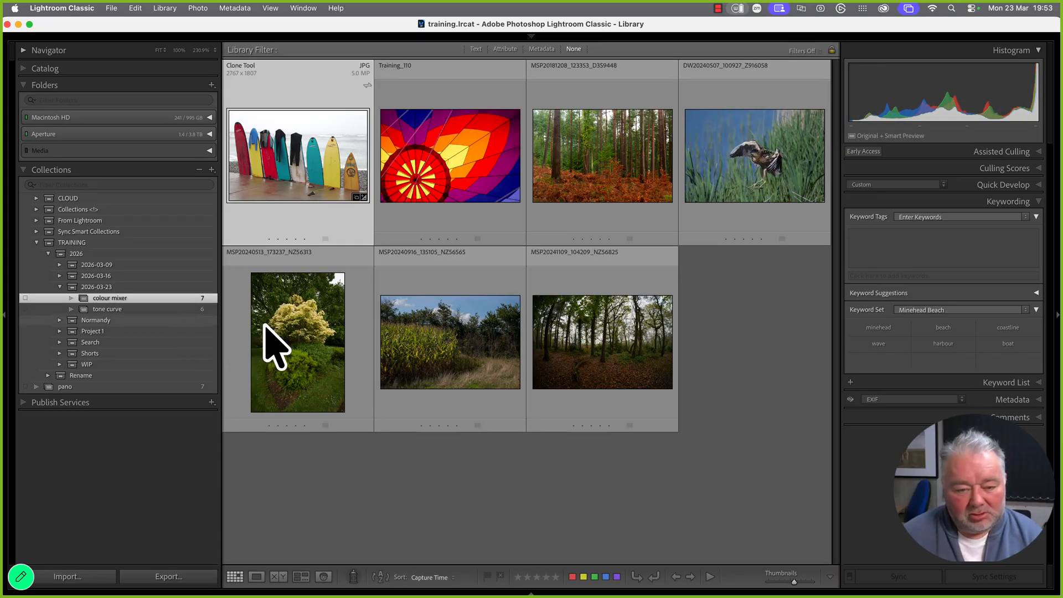
double_click(311, 345)
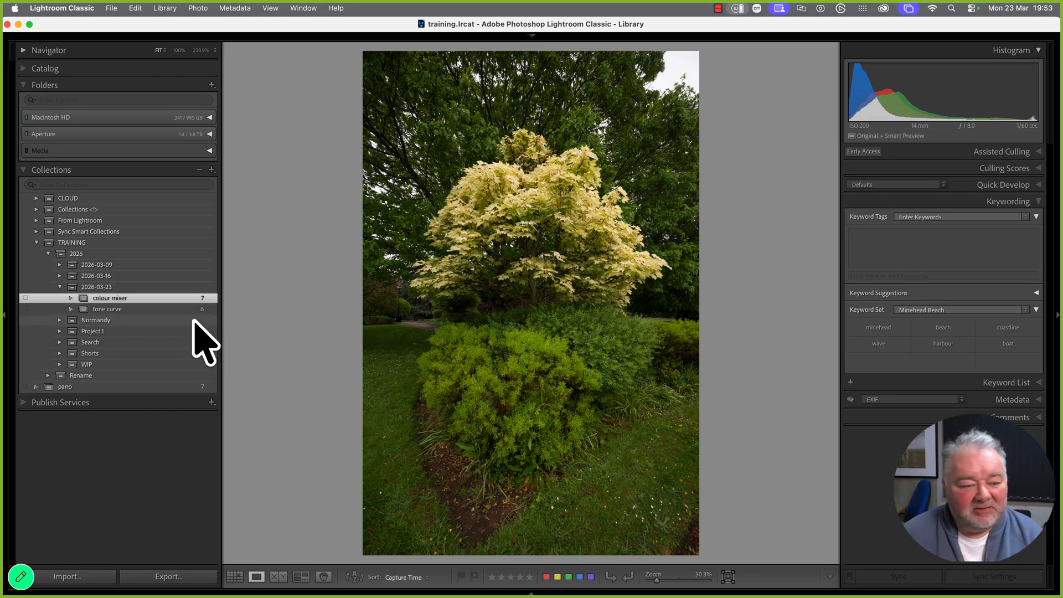
Convert the tone curve collection's edited tree photo to black and white in Develop
click(180, 309)
key(g)
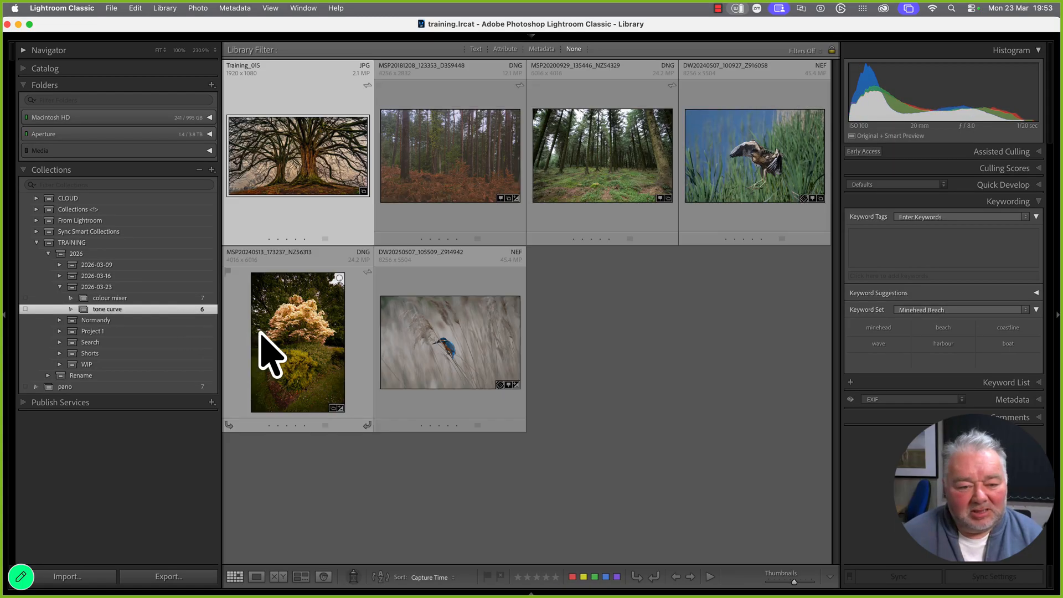
double_click(261, 333)
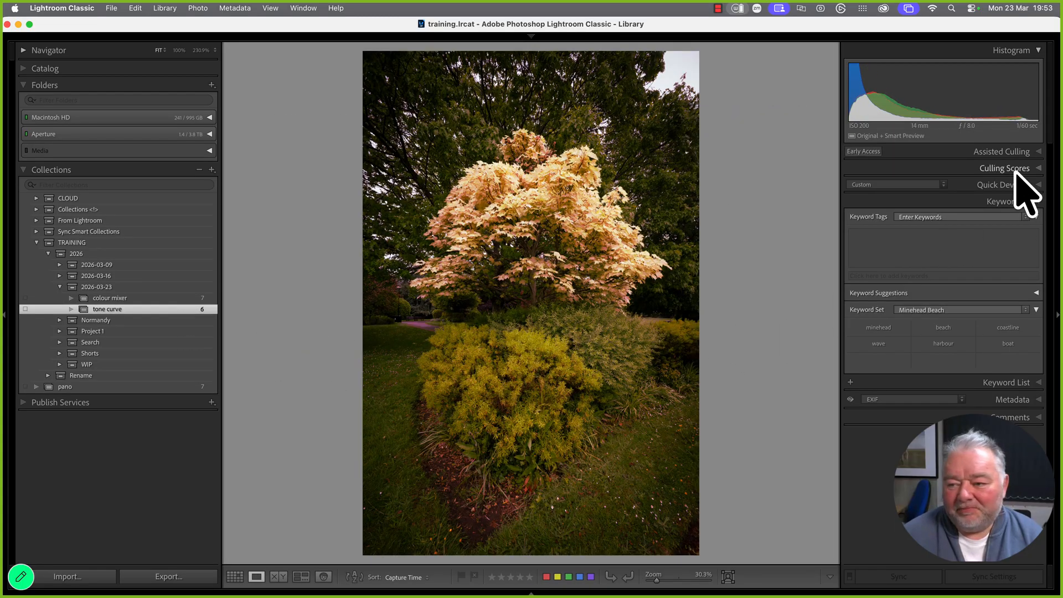
key(d)
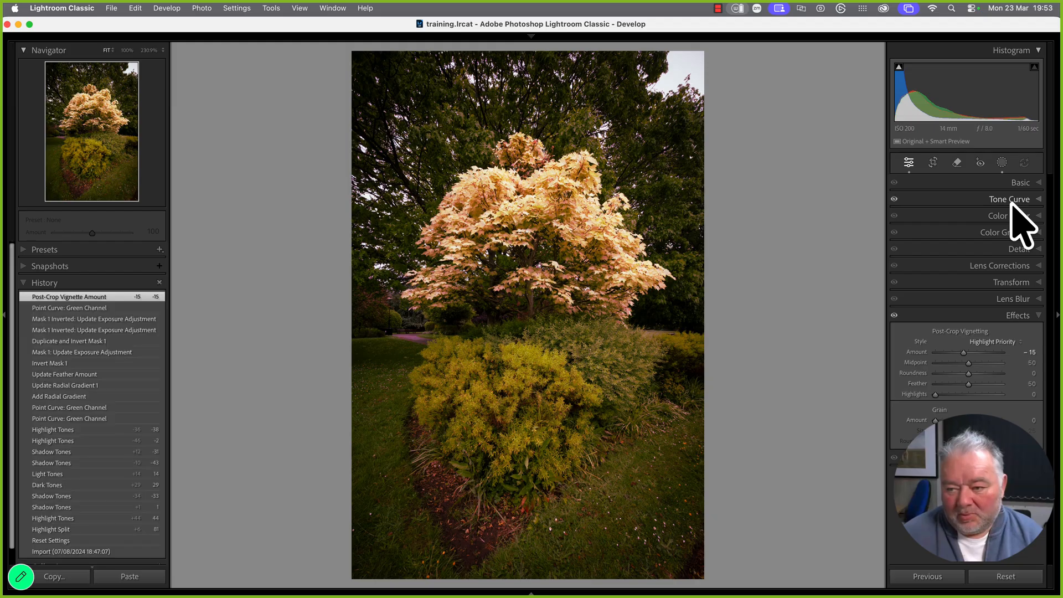
click(1017, 184)
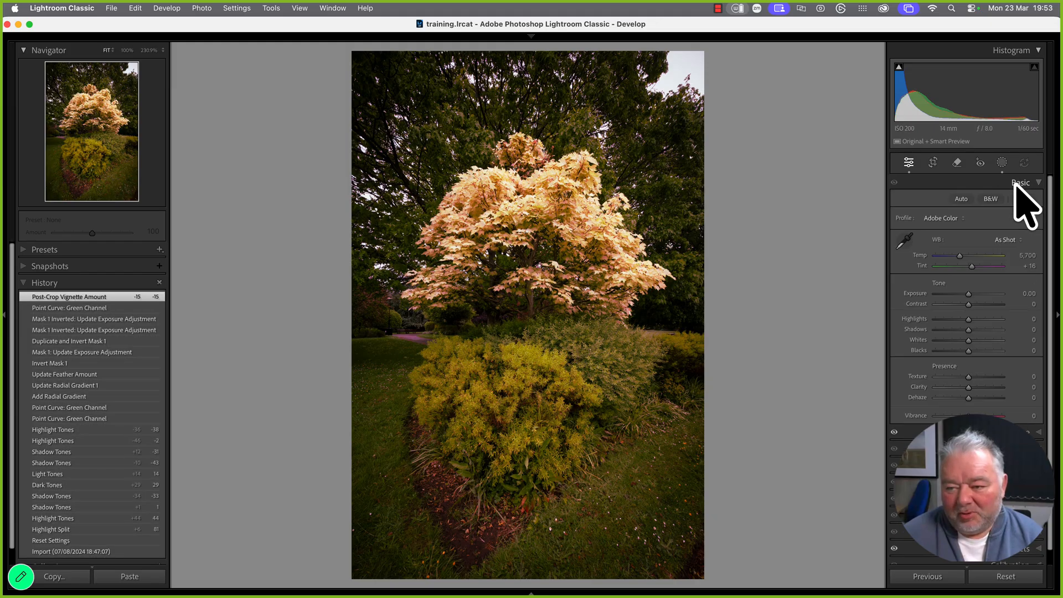
click(991, 199)
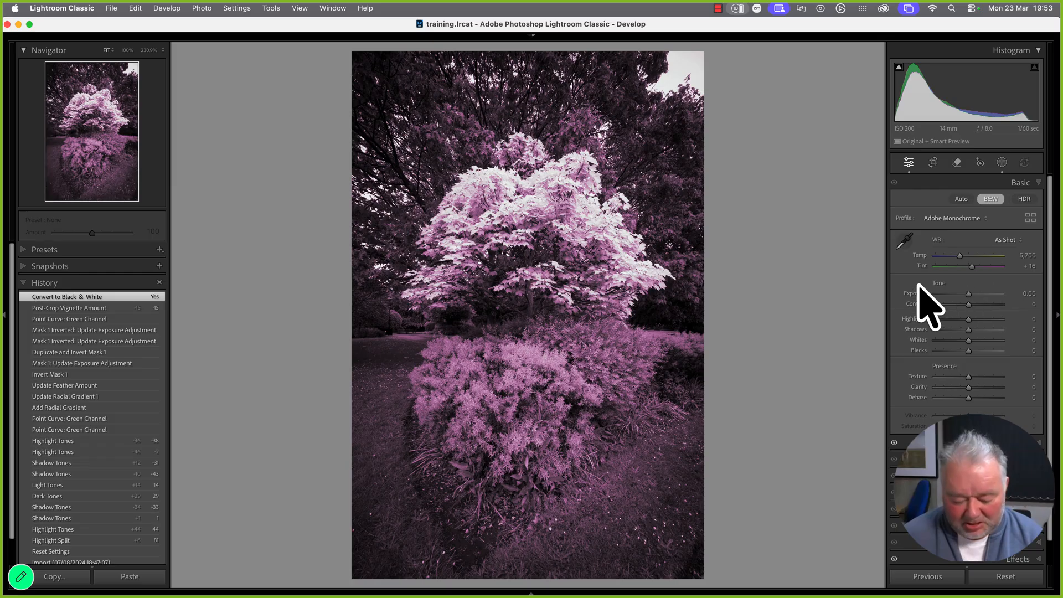
Compare the black-and-white tree with the cream and green versions in the colour mixer collection
key(g)
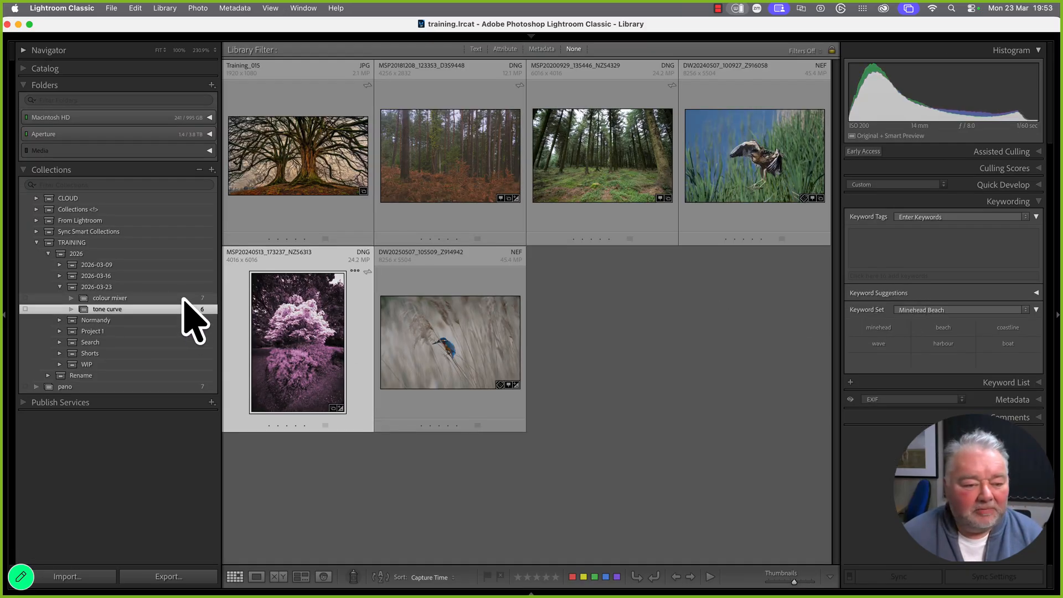
click(183, 298)
double_click(287, 322)
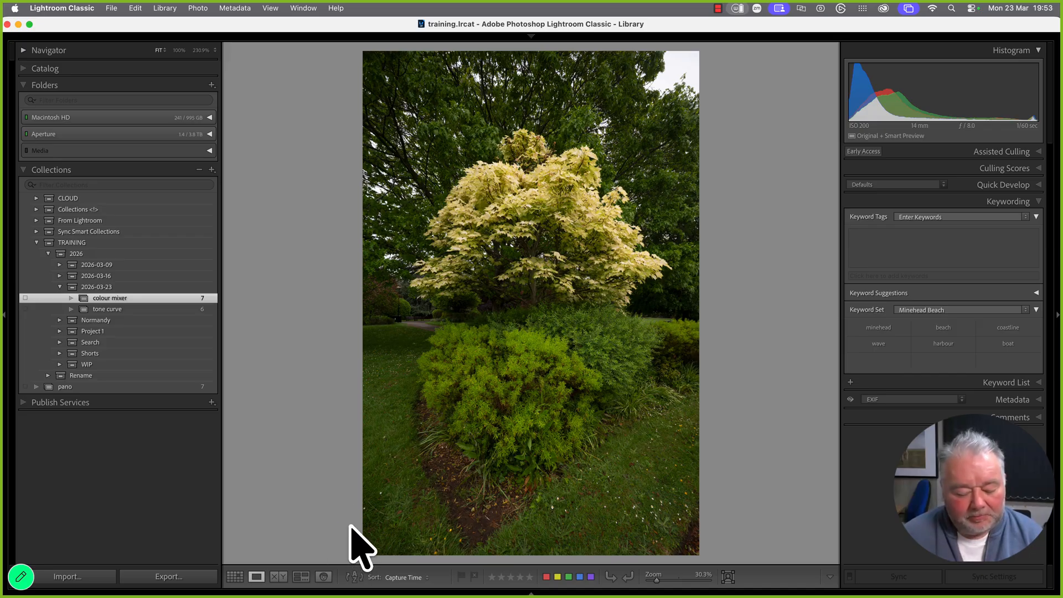
key(g)
click(208, 310)
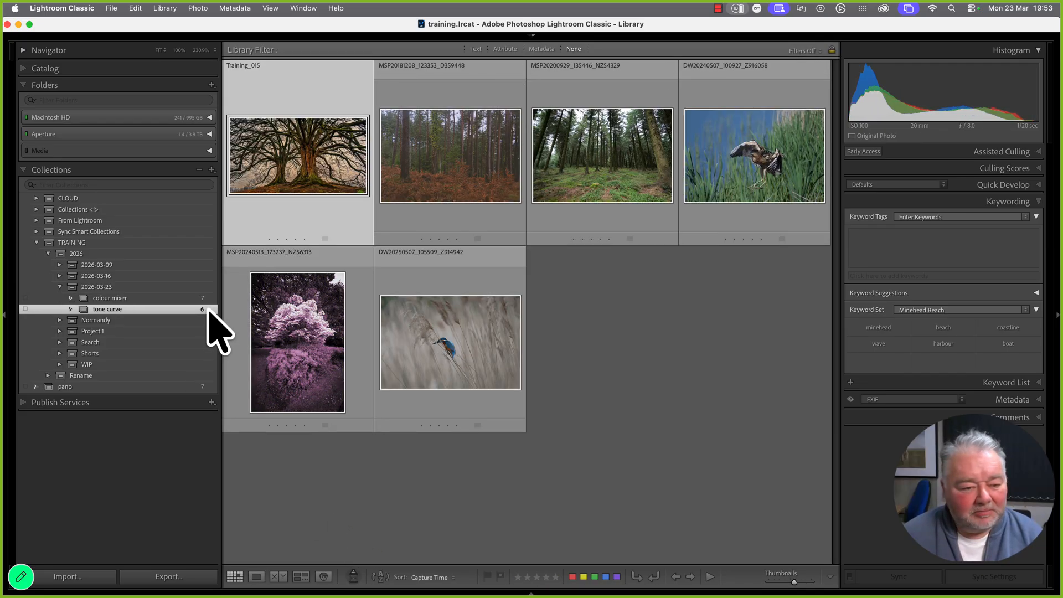
double_click(273, 350)
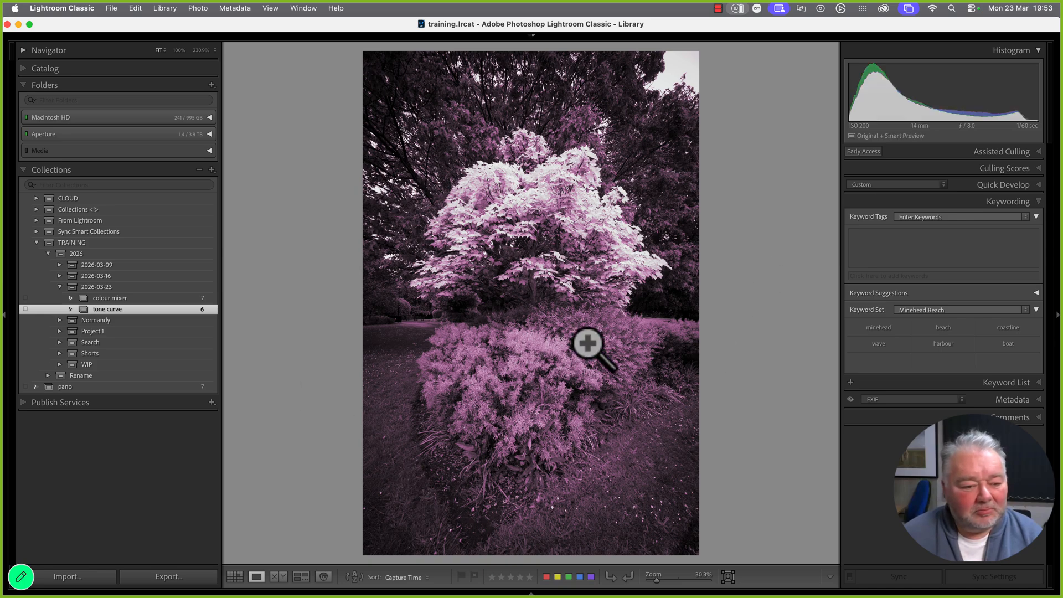
click(126, 298)
key(g)
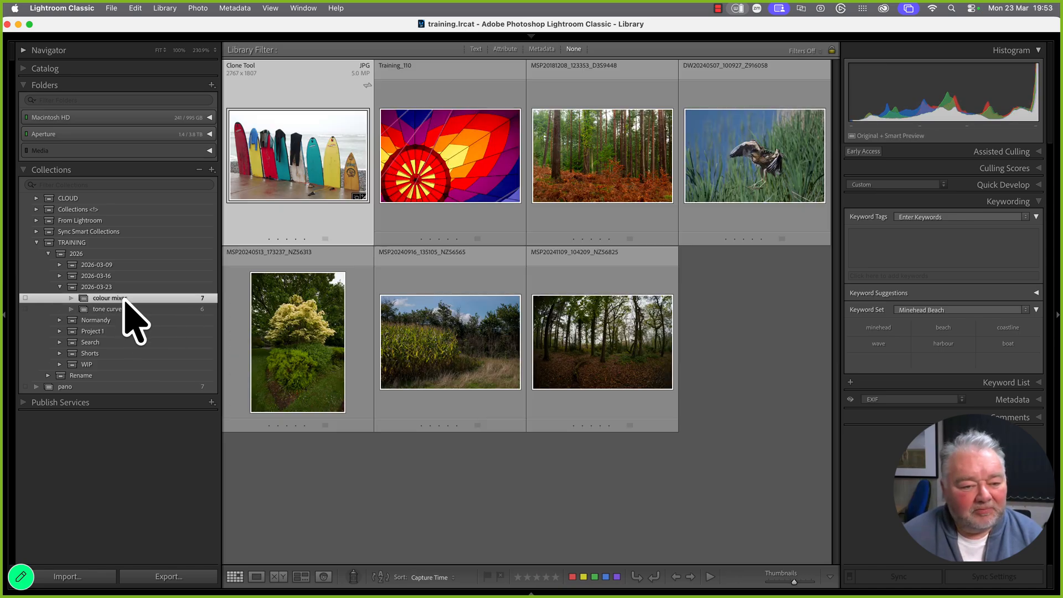
double_click(289, 326)
Open the colour mixer collection's surfboards photo in the Develop module
key(g)
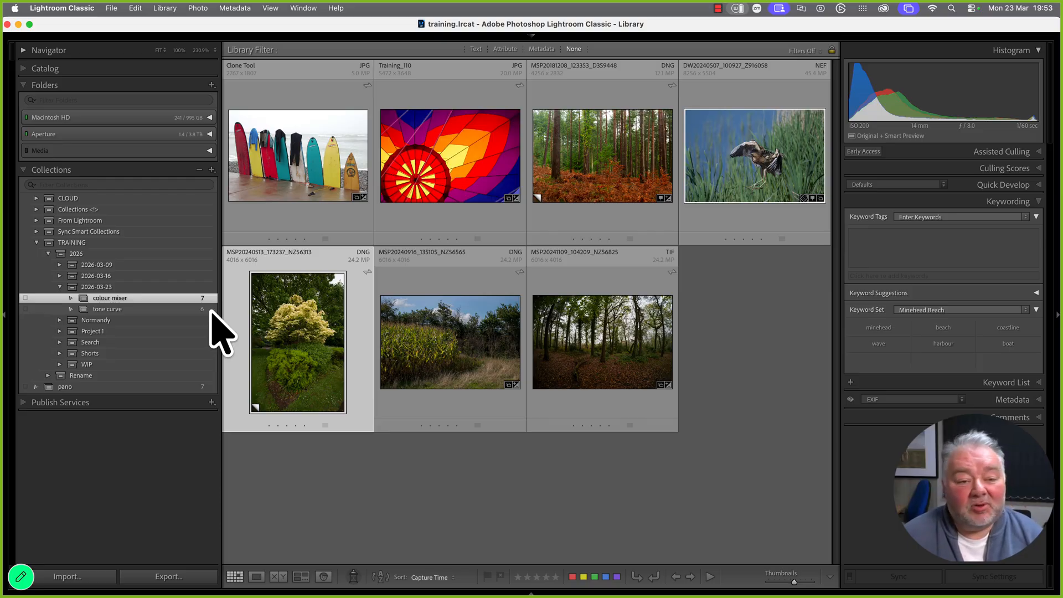
double_click(310, 176)
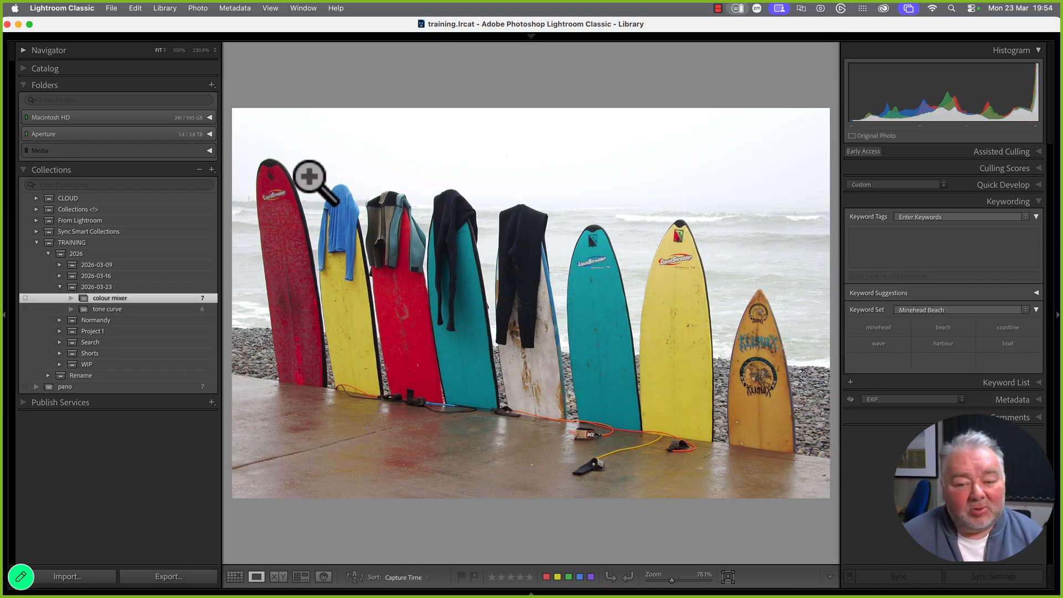
key(d)
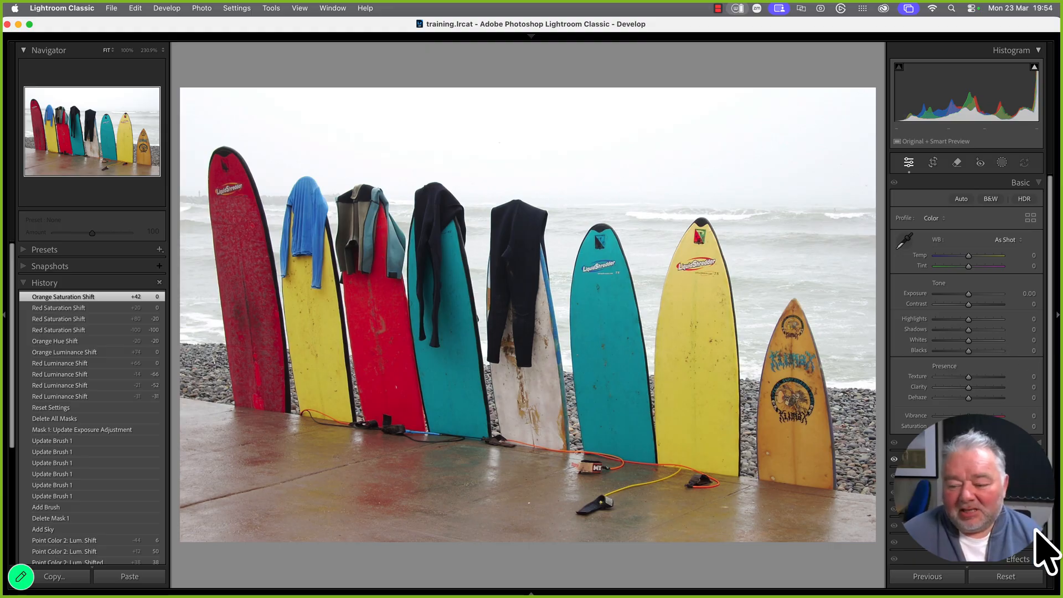
Show the Color Mixer's Point Color mode and take up its sampling eyedropper
click(1018, 446)
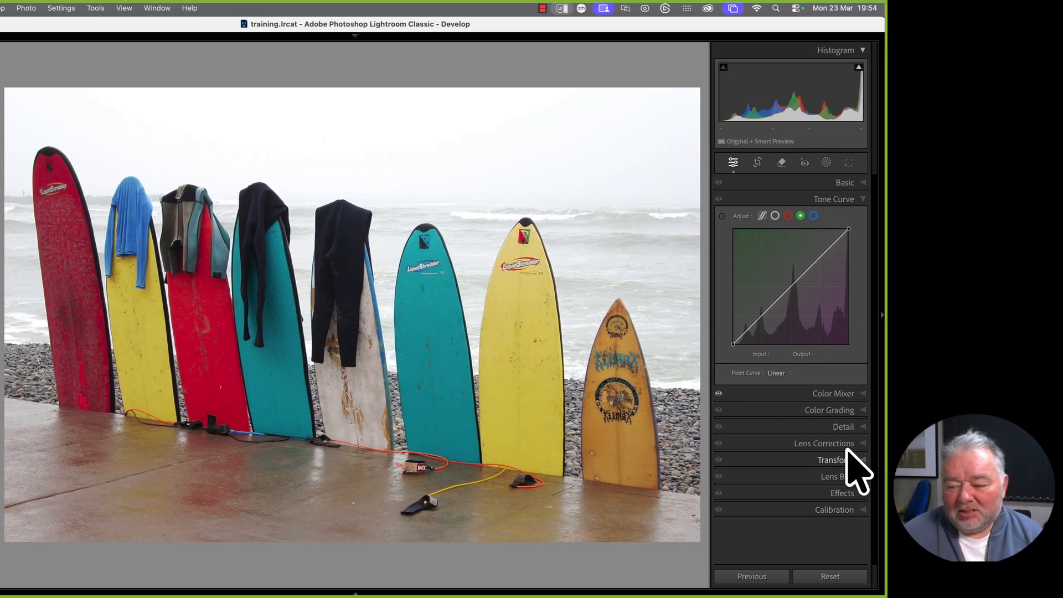
click(839, 393)
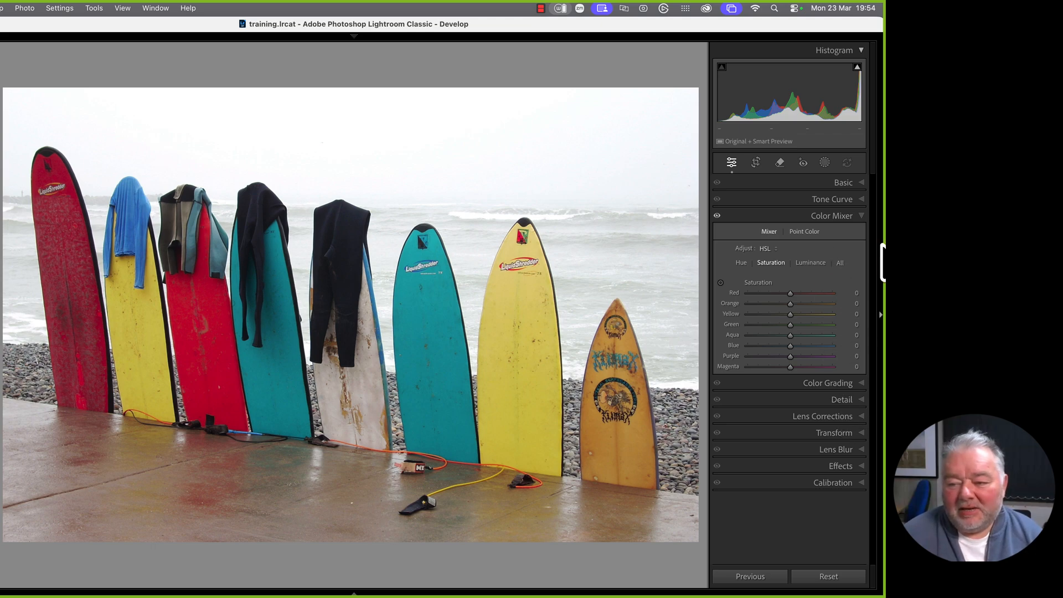
click(802, 233)
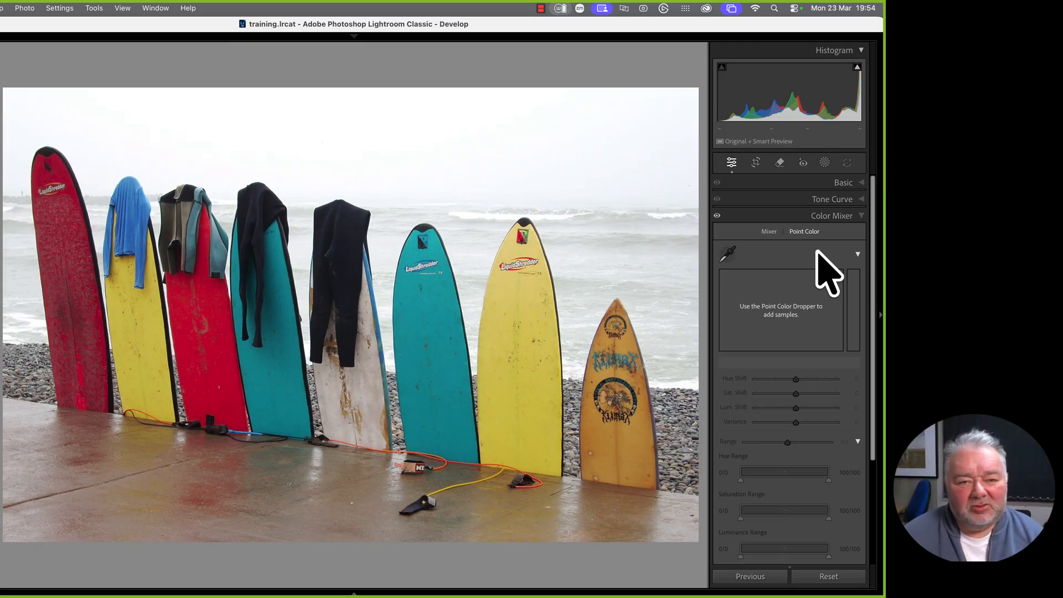
click(728, 254)
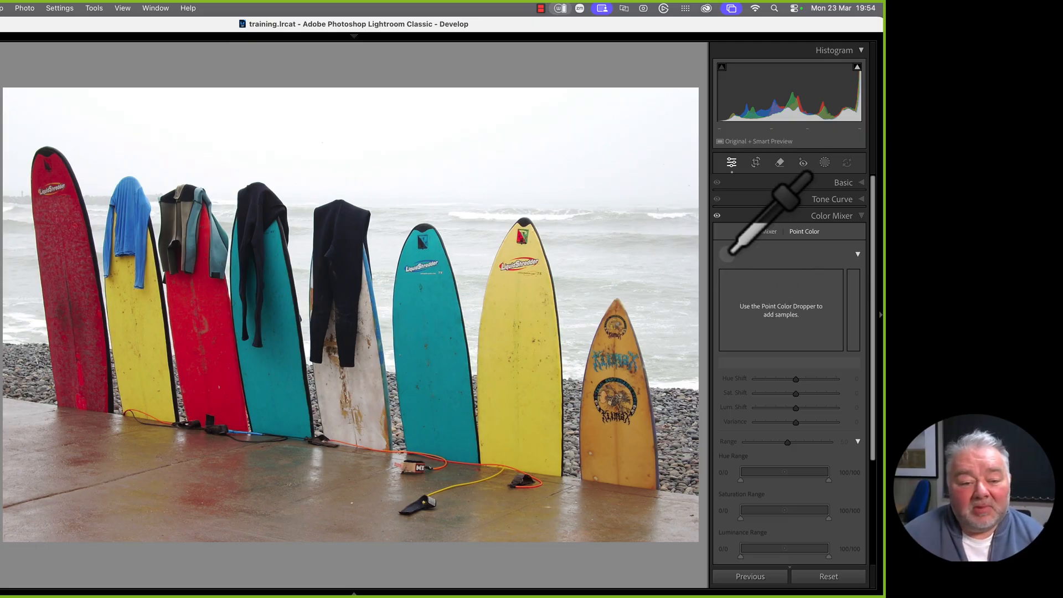
Sample the red surfboard as a point colour and set its hue range to 2/29–69/100
click(253, 355)
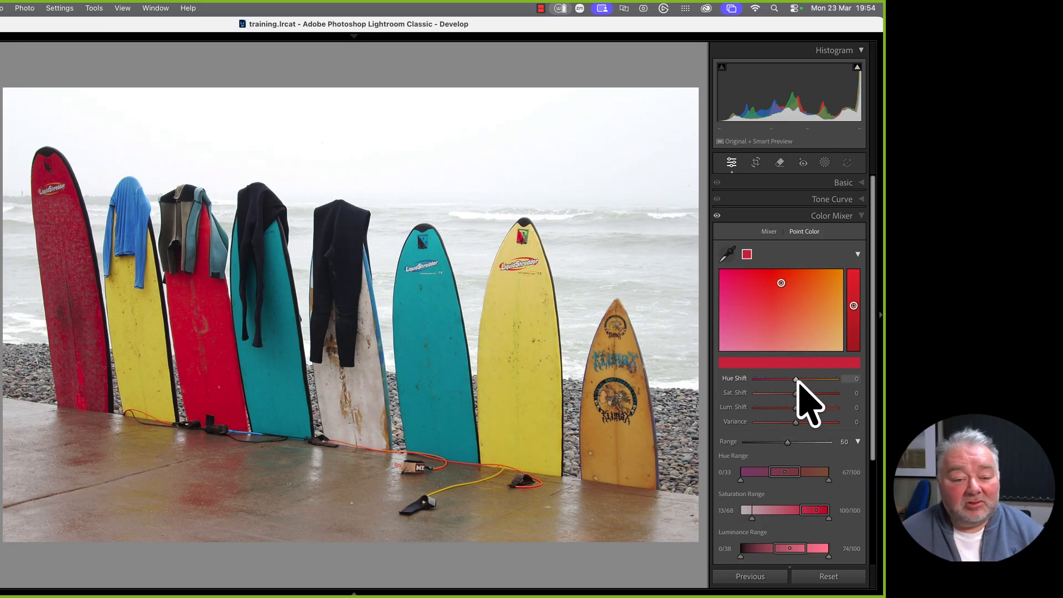
mouse_move(796, 379)
mouse_down()
mouse_move(809, 379)
mouse_move(786, 380)
mouse_move(817, 381)
mouse_move(775, 380)
mouse_move(806, 380)
mouse_up()
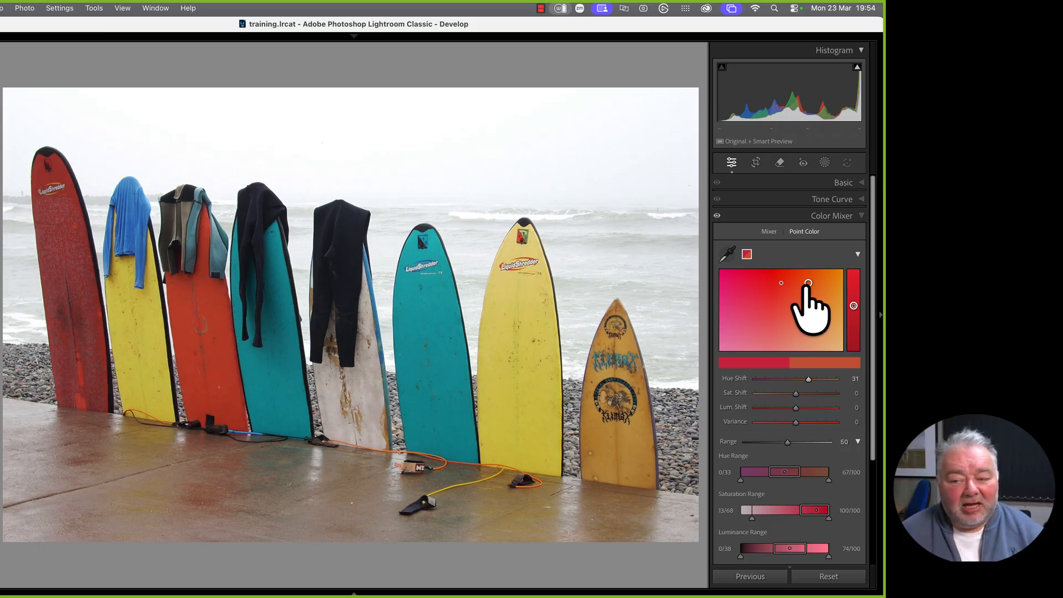
drag(808, 284, 783, 284)
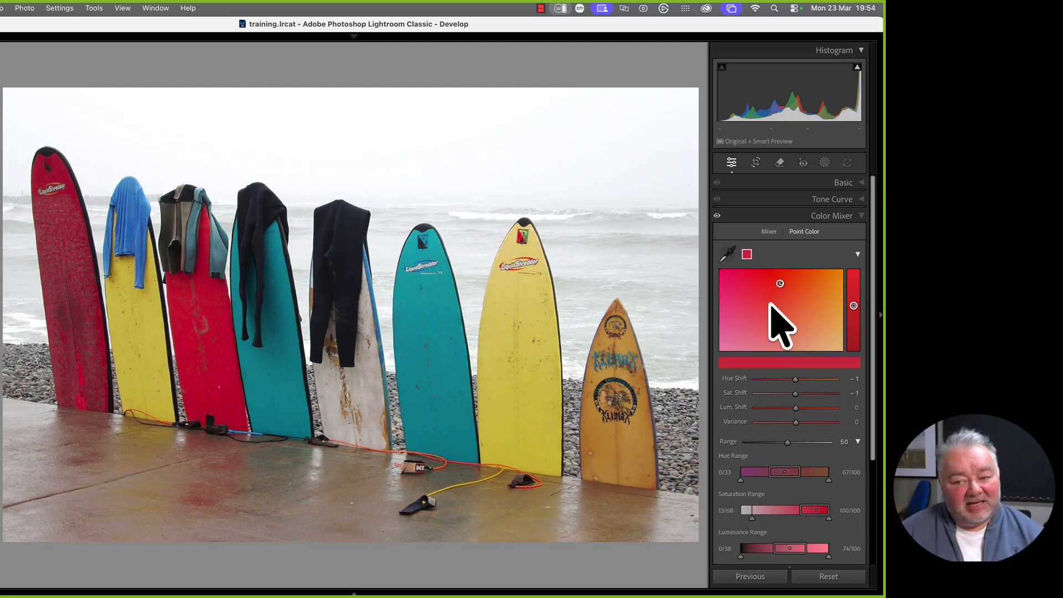
scroll(808, 501, down, 1)
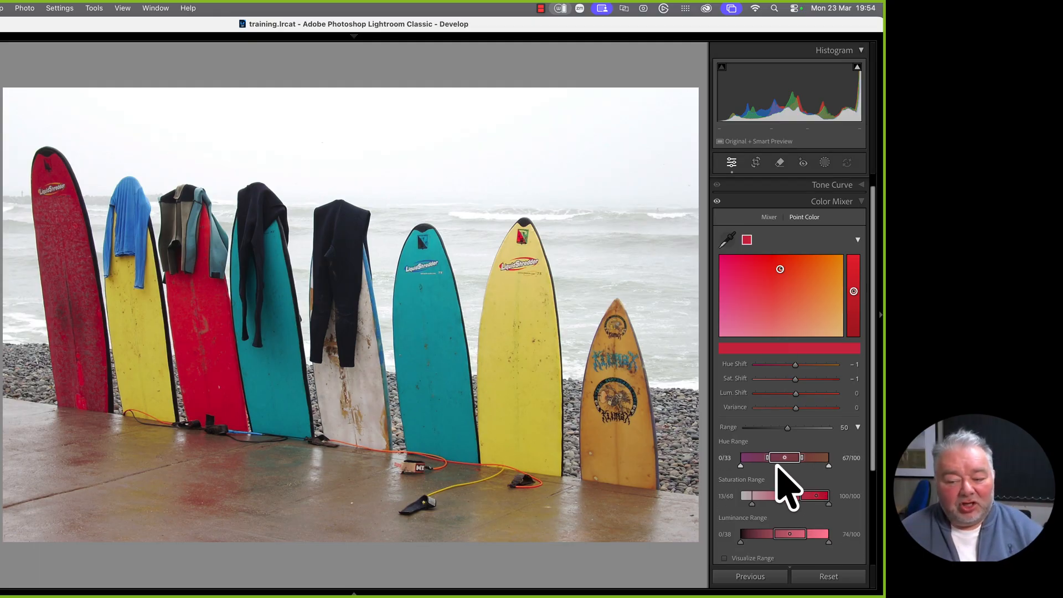
mouse_move(768, 459)
mouse_down()
mouse_move(779, 458)
mouse_move(764, 460)
mouse_up()
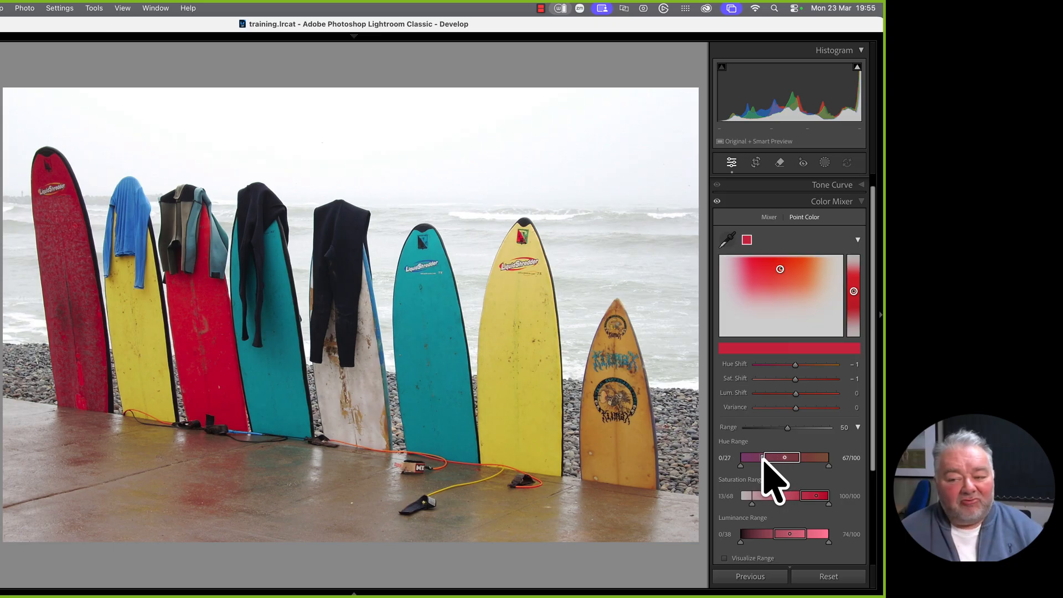
drag(784, 459, 786, 459)
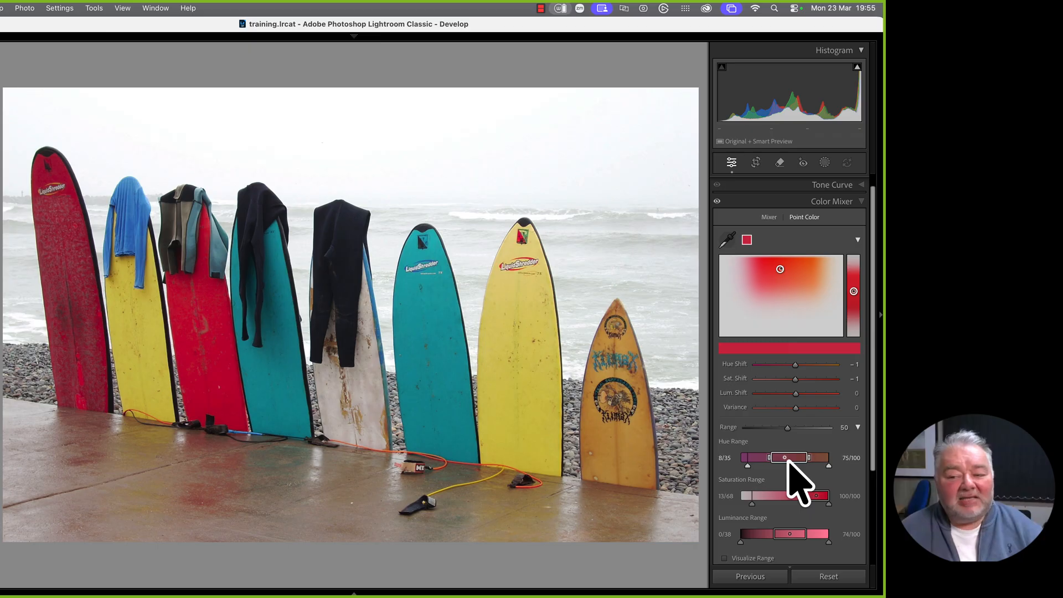
drag(784, 459, 788, 459)
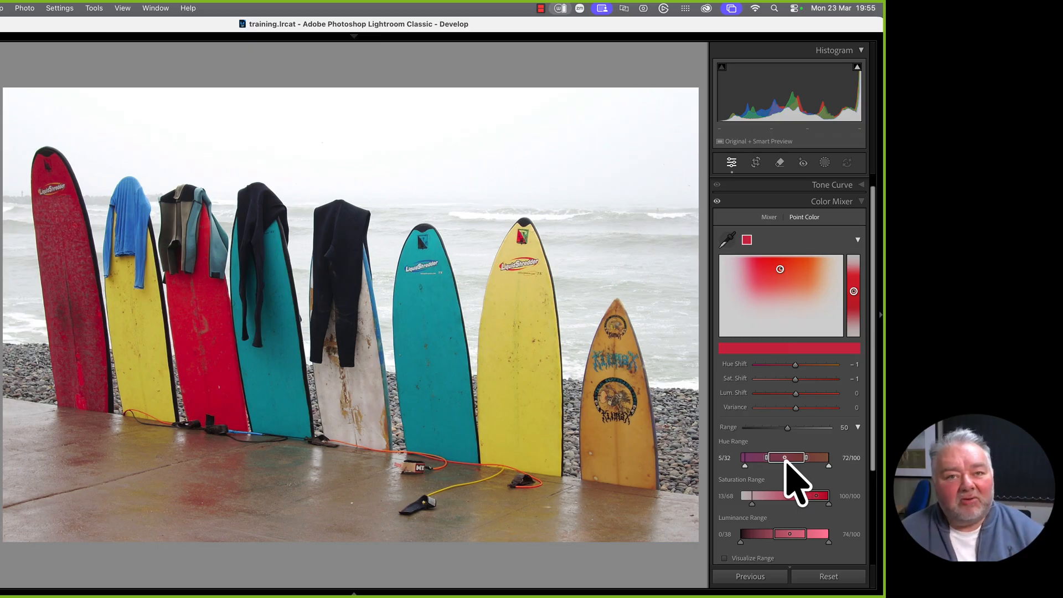
drag(786, 462, 784, 461)
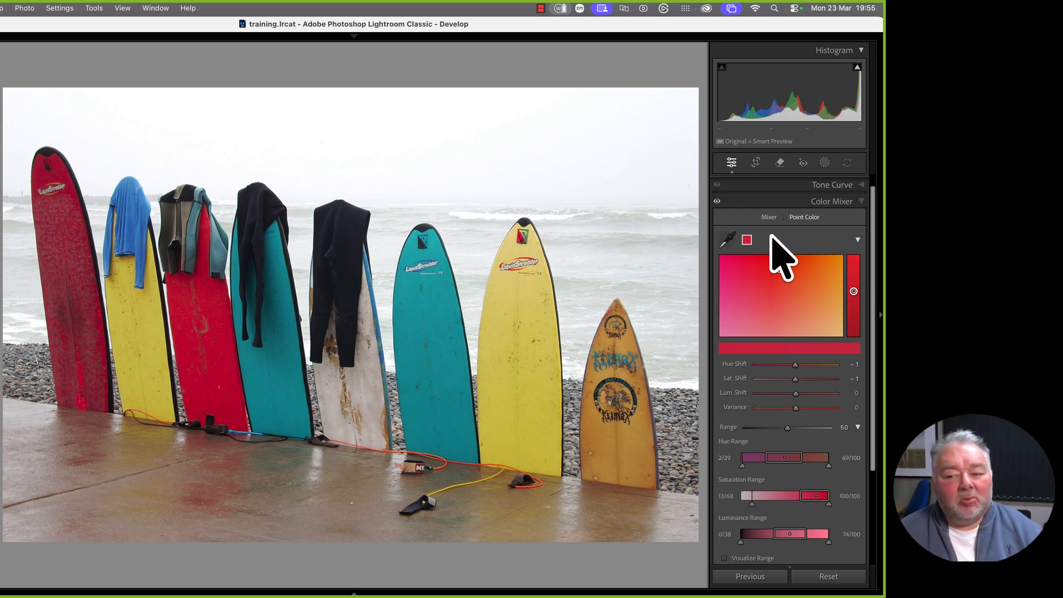
Re-sample the red board, narrow its hue range, and try hue shifts with saturation reset
click(727, 240)
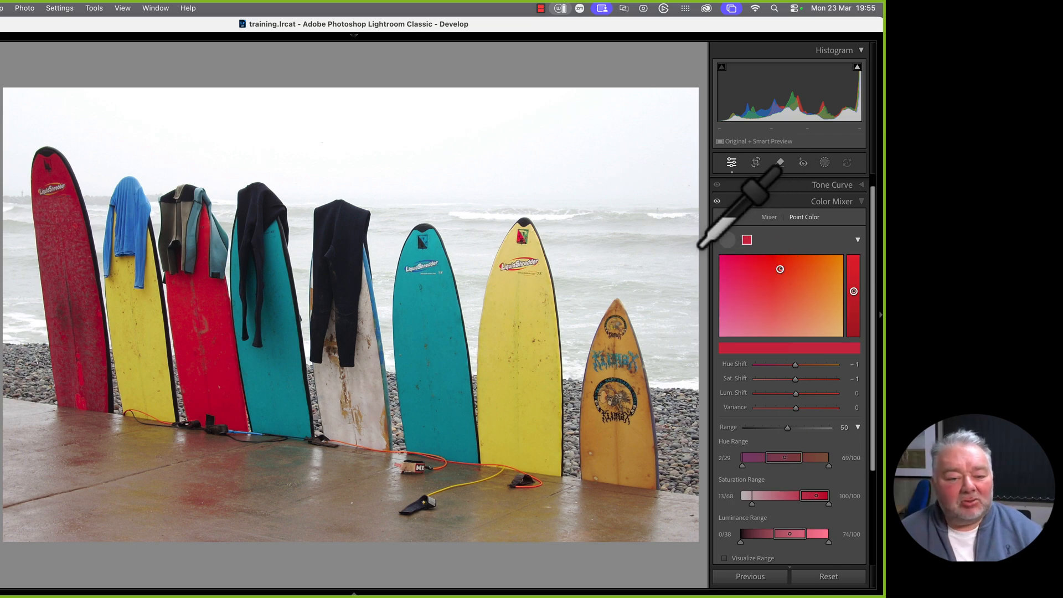
click(263, 354)
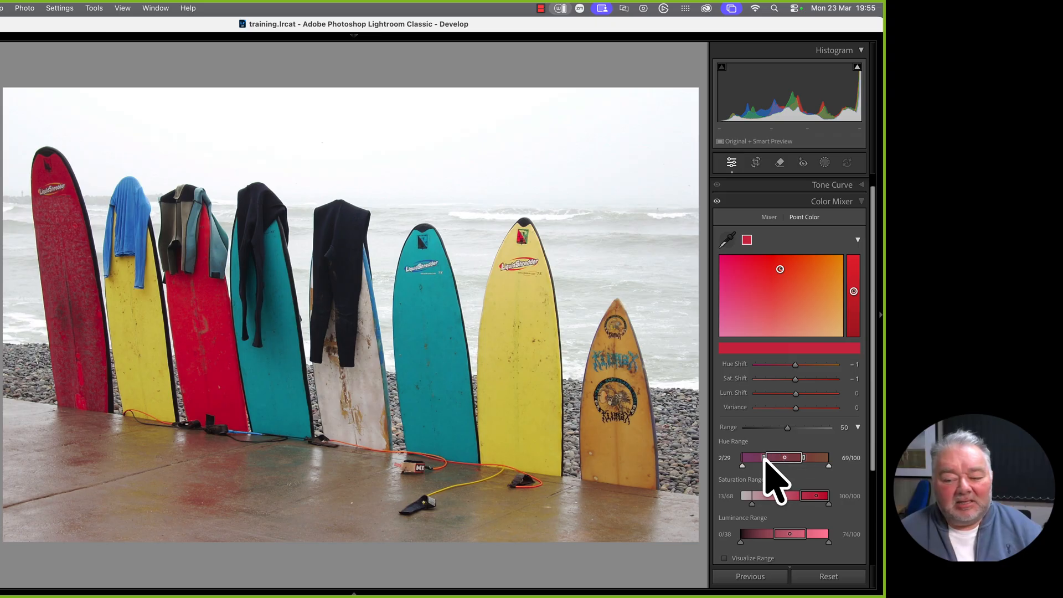
drag(765, 458, 796, 460)
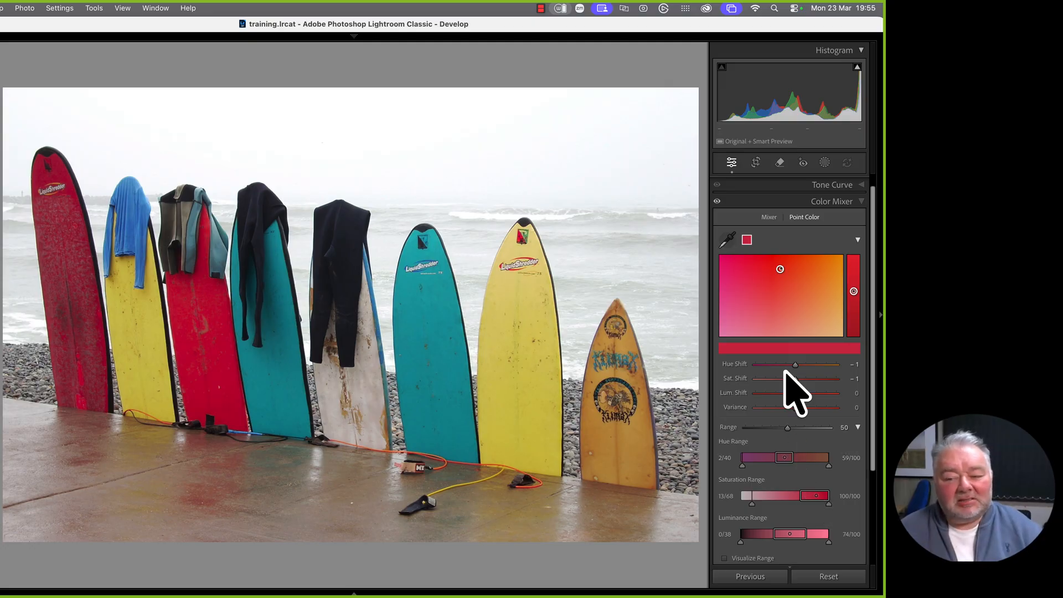
drag(796, 365, 804, 370)
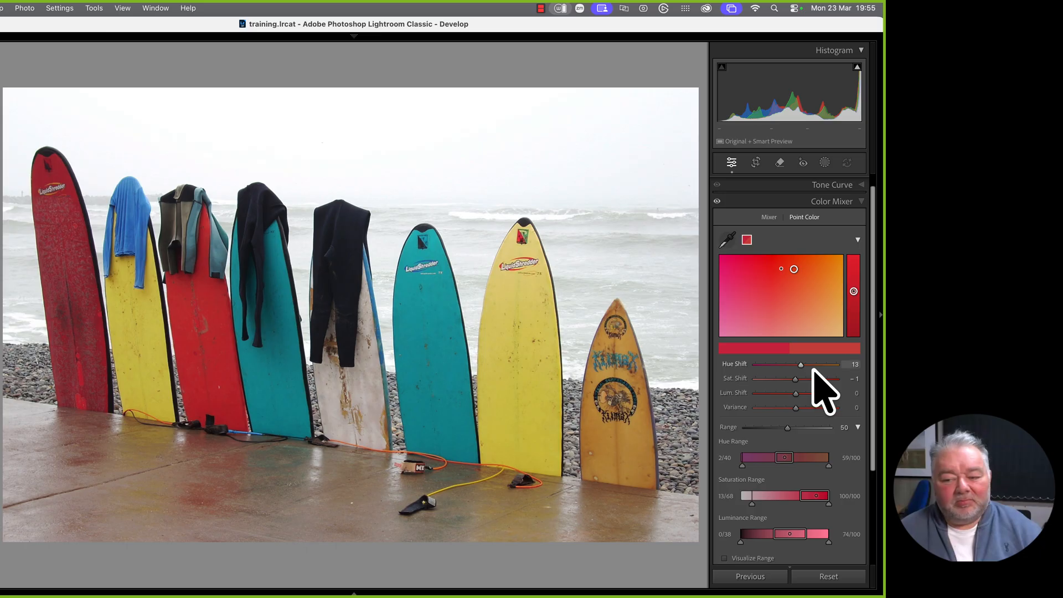
mouse_move(803, 367)
mouse_down()
mouse_move(790, 366)
mouse_move(823, 371)
mouse_move(738, 368)
mouse_move(798, 387)
mouse_move(816, 380)
mouse_move(780, 380)
mouse_move(805, 380)
mouse_move(793, 382)
mouse_up()
double_click(739, 379)
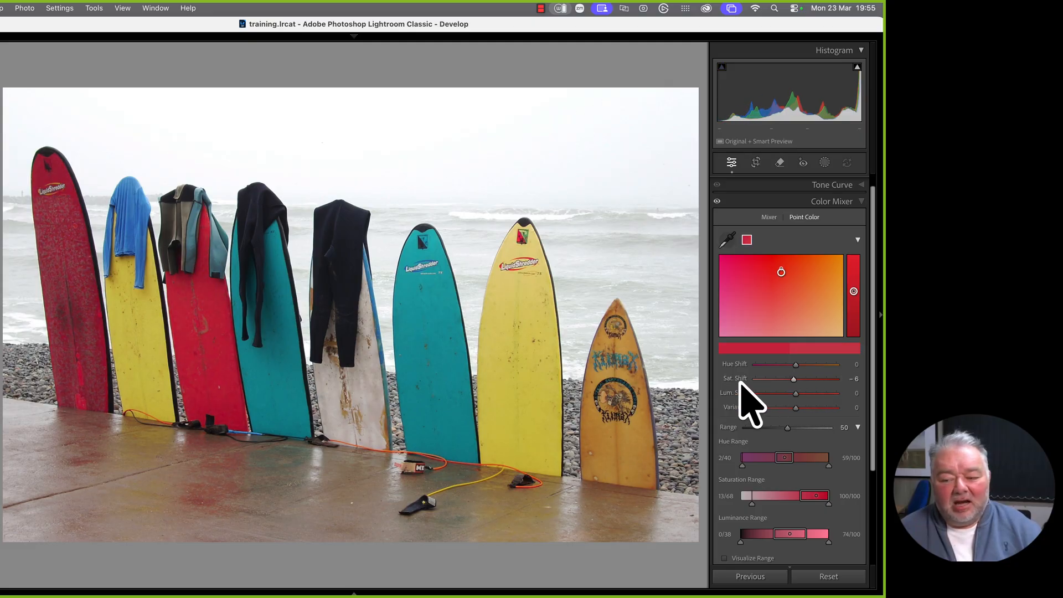
drag(774, 461, 780, 497)
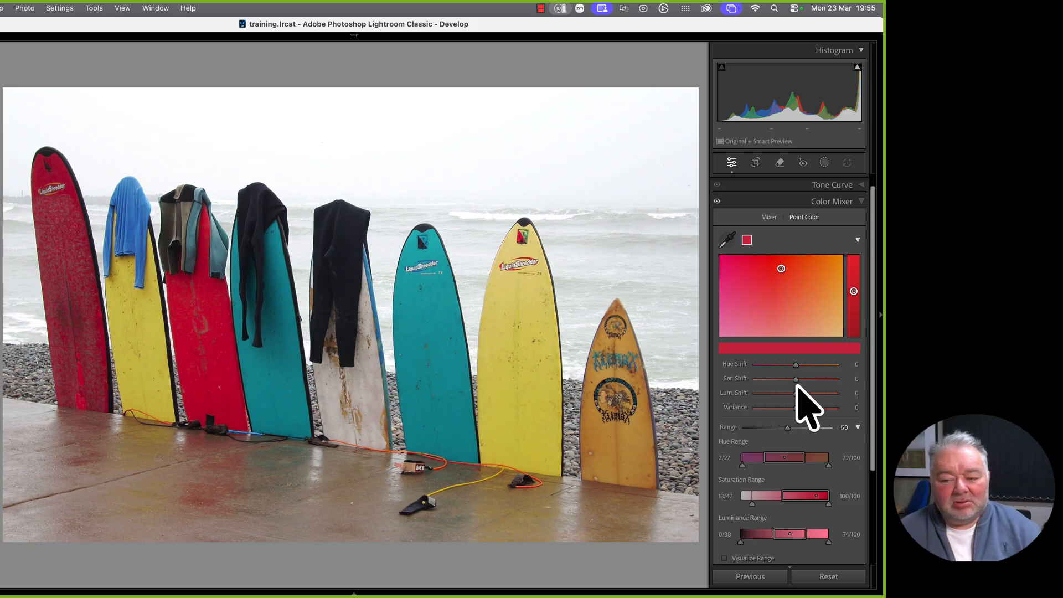
Darken the sampled reds with a −12 luminance shift
mouse_move(795, 381)
mouse_down()
mouse_move(783, 382)
mouse_move(796, 381)
mouse_up()
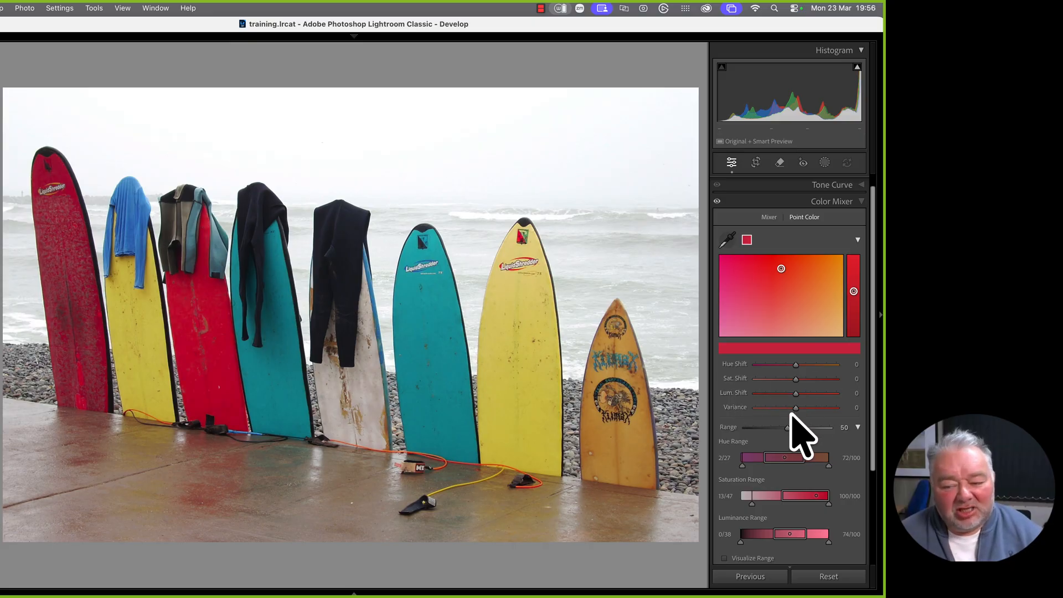
scroll(814, 529, down, 1)
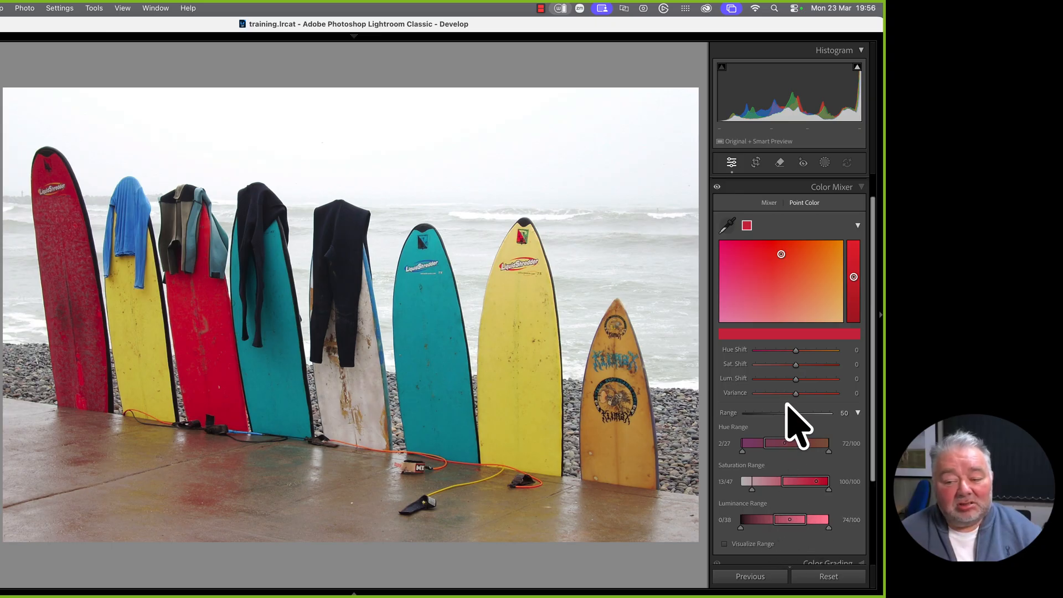
mouse_move(796, 379)
mouse_down()
mouse_move(807, 378)
mouse_move(785, 382)
mouse_move(796, 382)
mouse_up()
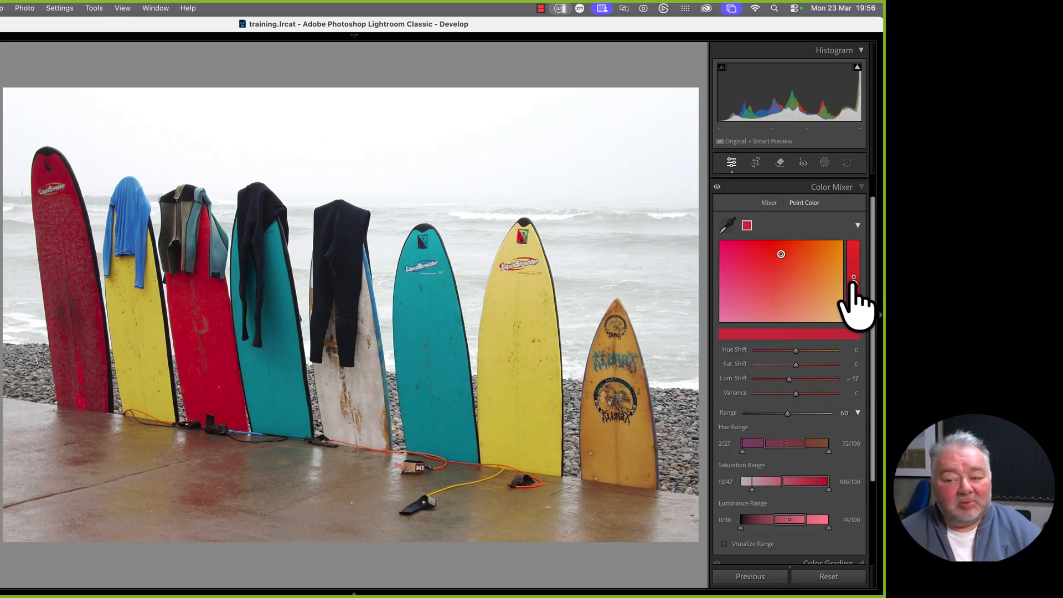
drag(853, 278, 853, 271)
drag(853, 271, 853, 281)
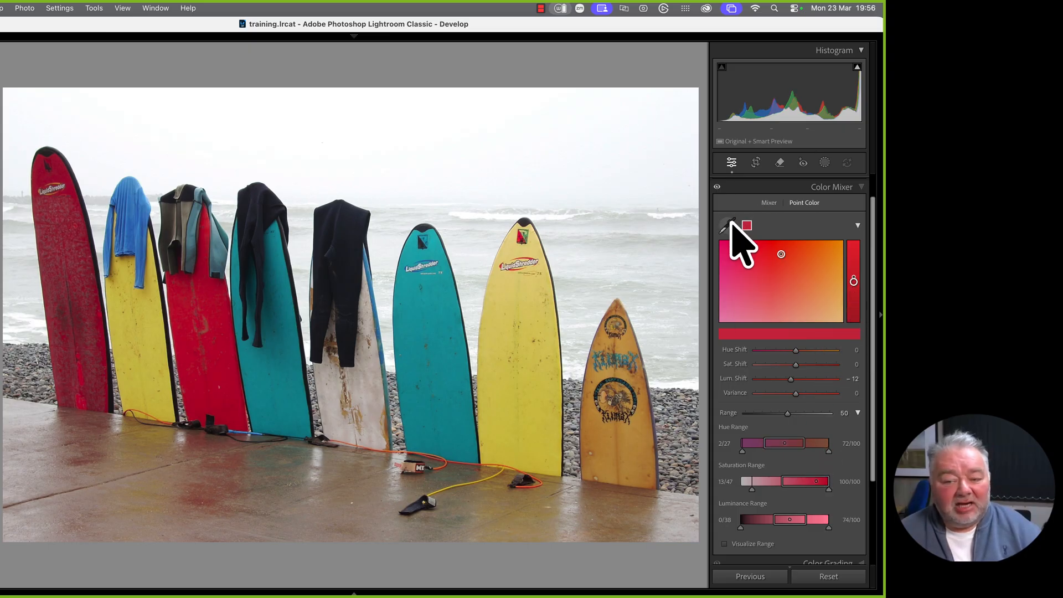
Add the yellow board as a point colour darkened to −7, previewing its affected range
click(726, 226)
click(523, 311)
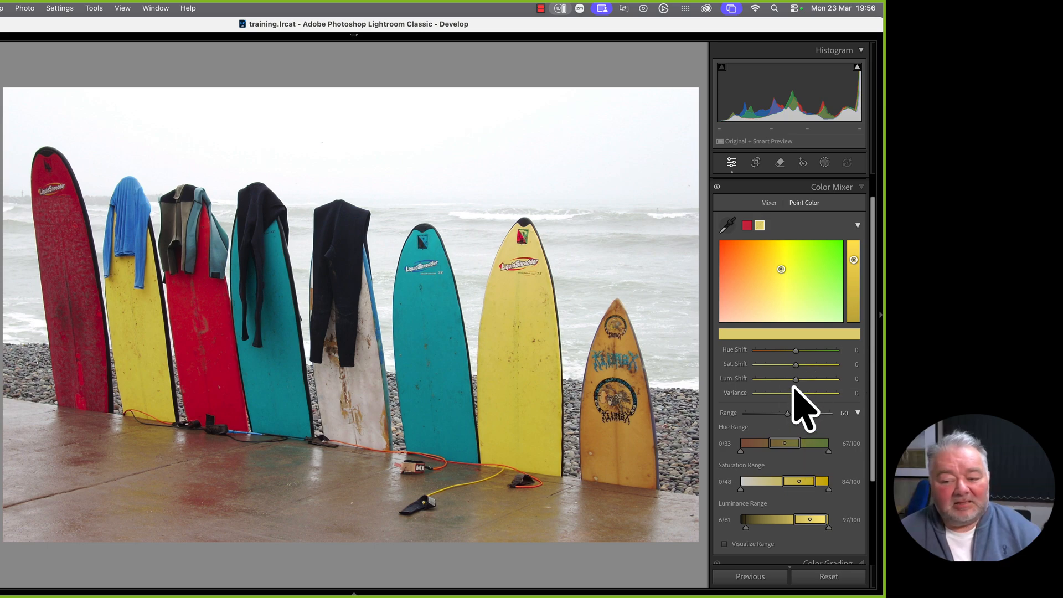
drag(795, 380, 792, 402)
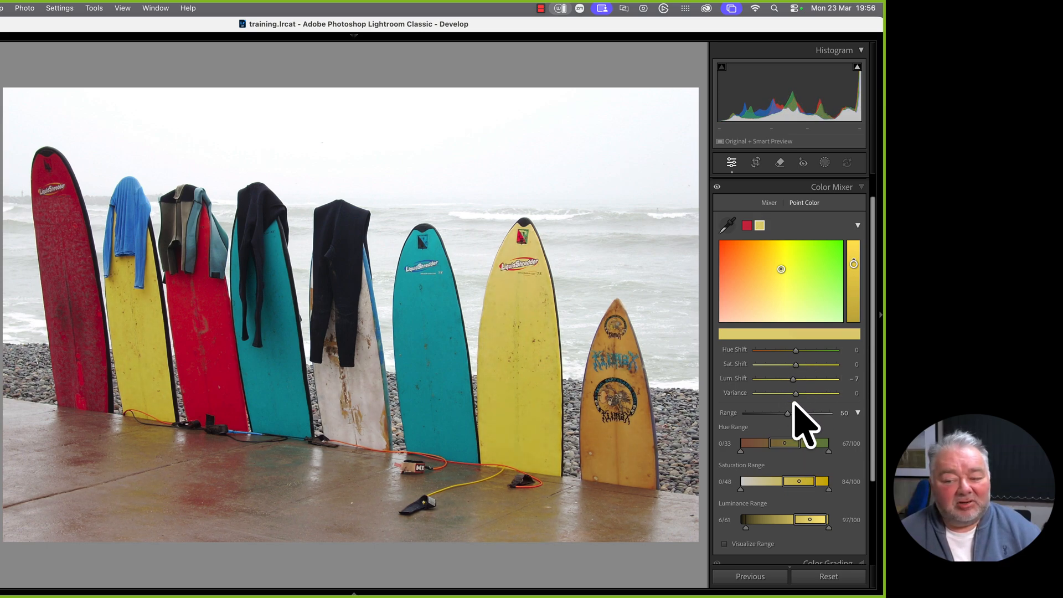
scroll(813, 487, down, 3)
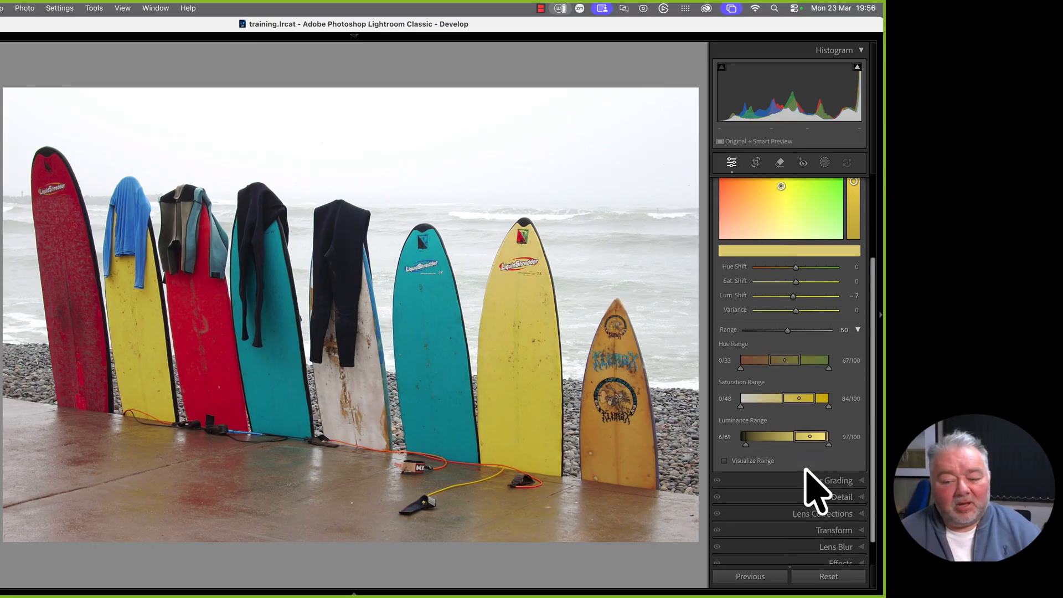
click(757, 475)
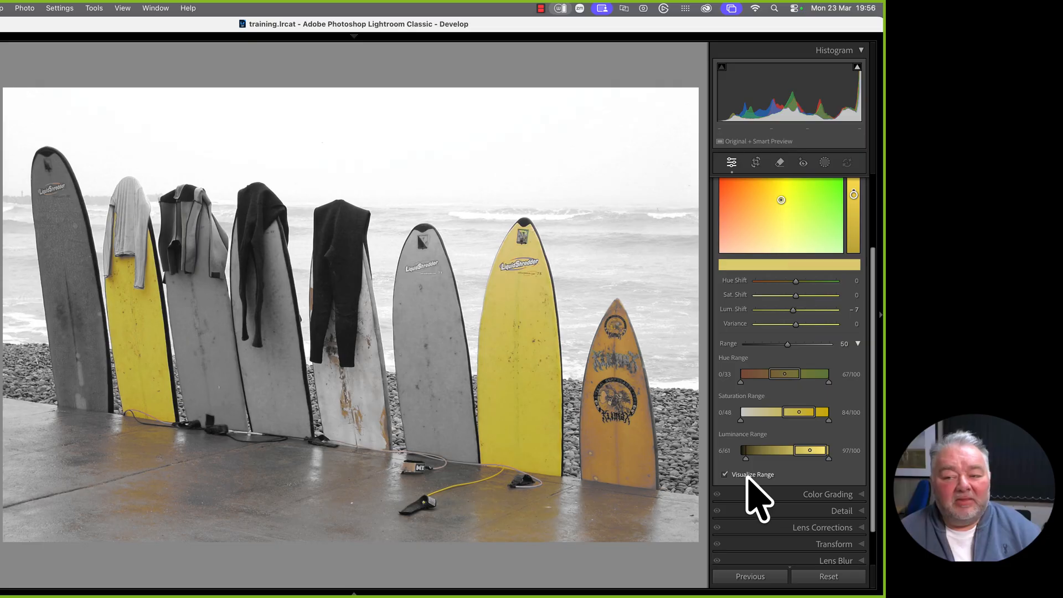
scroll(774, 465, up, 5)
click(770, 233)
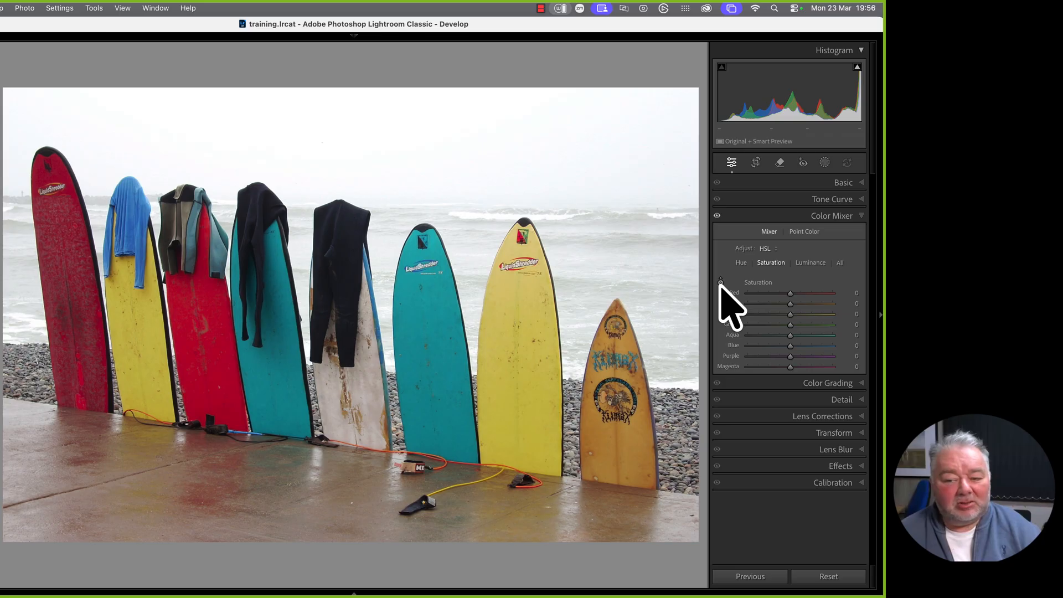
Drag on the yellow board to cut HSL saturation to Yellow −19 and Green −4
click(721, 283)
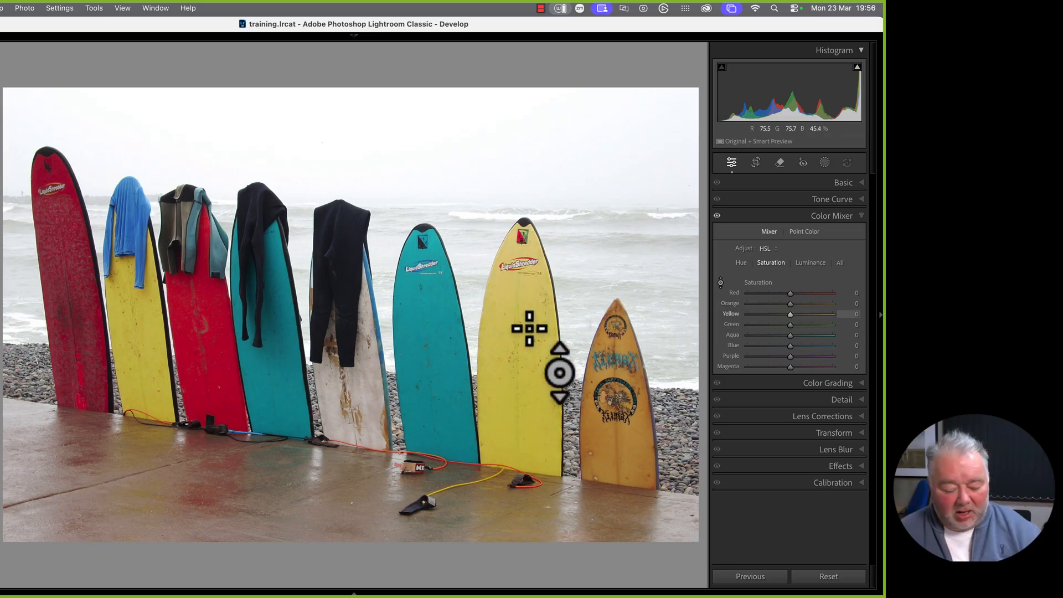
drag(529, 328, 534, 241)
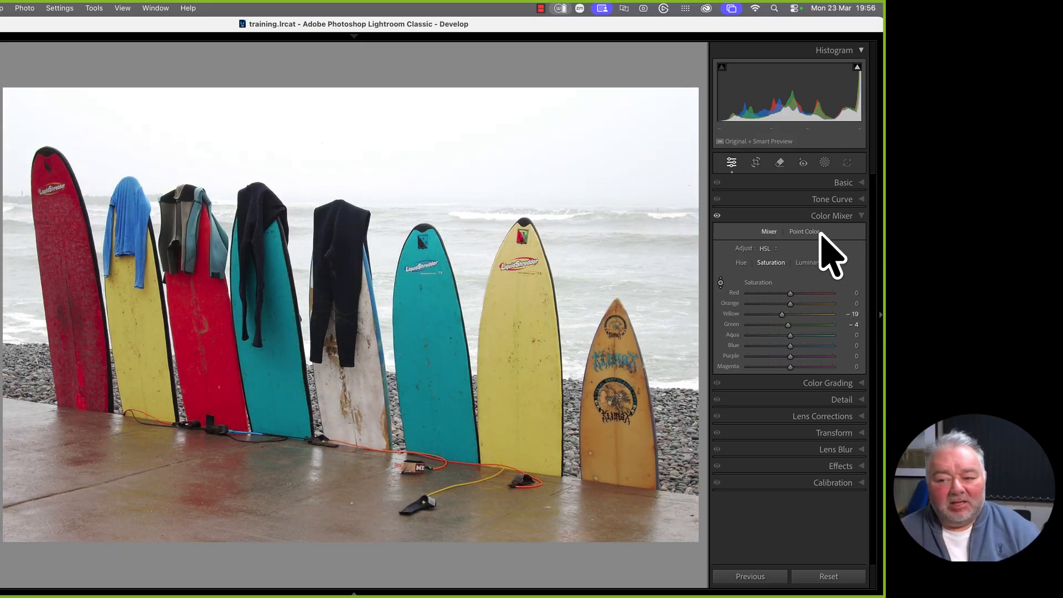
click(811, 234)
scroll(817, 501, down, 3)
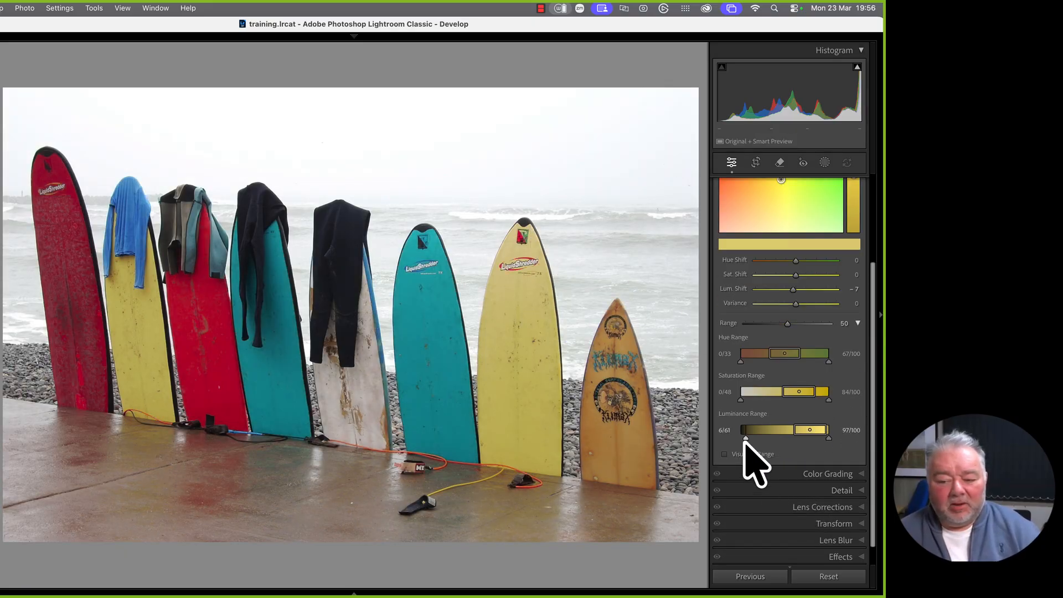
Raise the yellow point colour's luminance shift to +14, then turn Visualize Range off
click(742, 455)
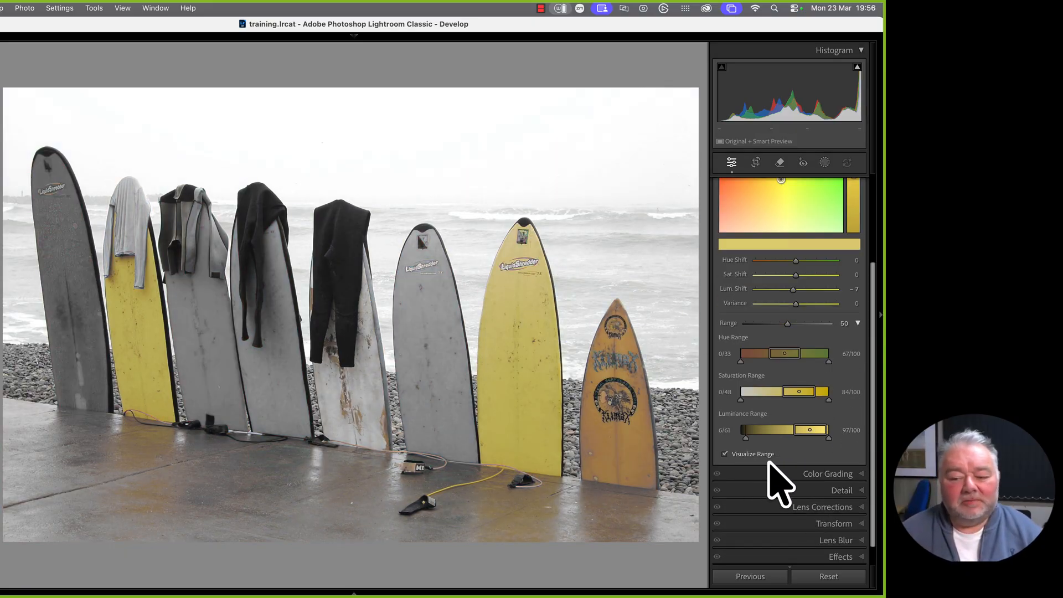
scroll(775, 434, up, 1)
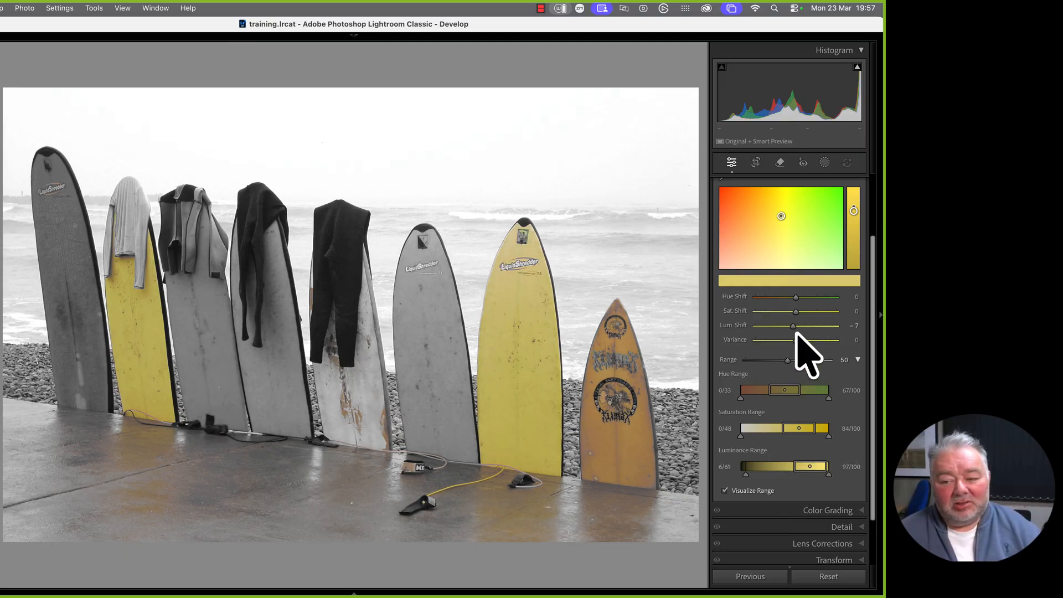
drag(793, 327, 804, 327)
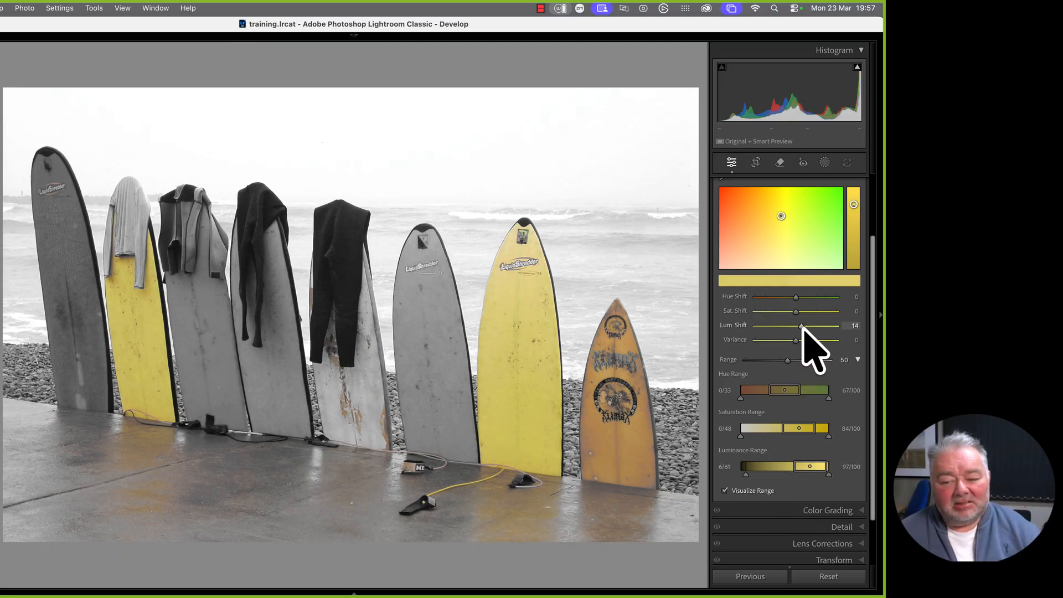
click(757, 491)
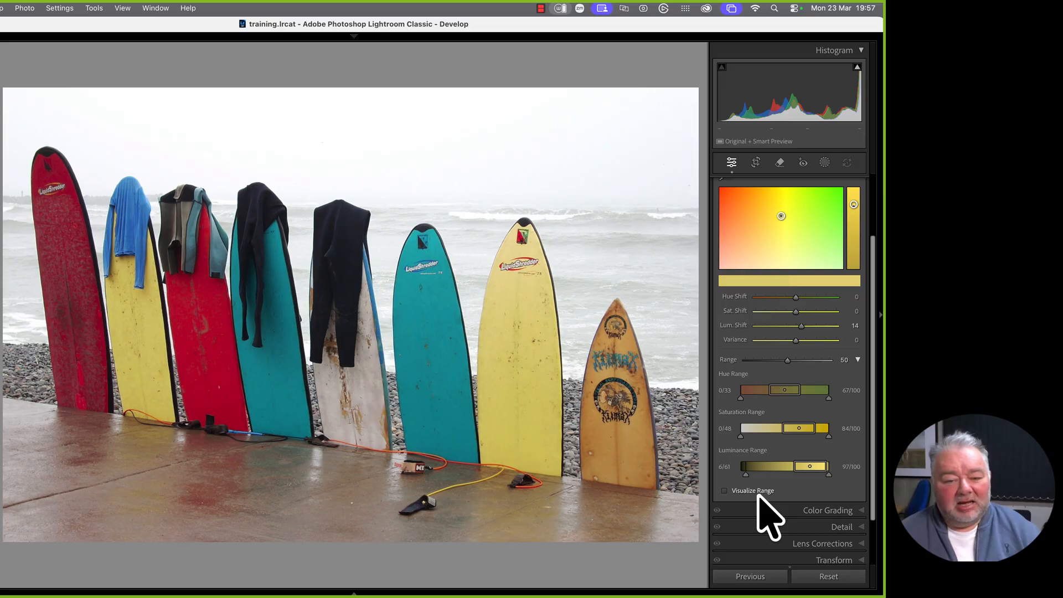
click(758, 492)
click(757, 491)
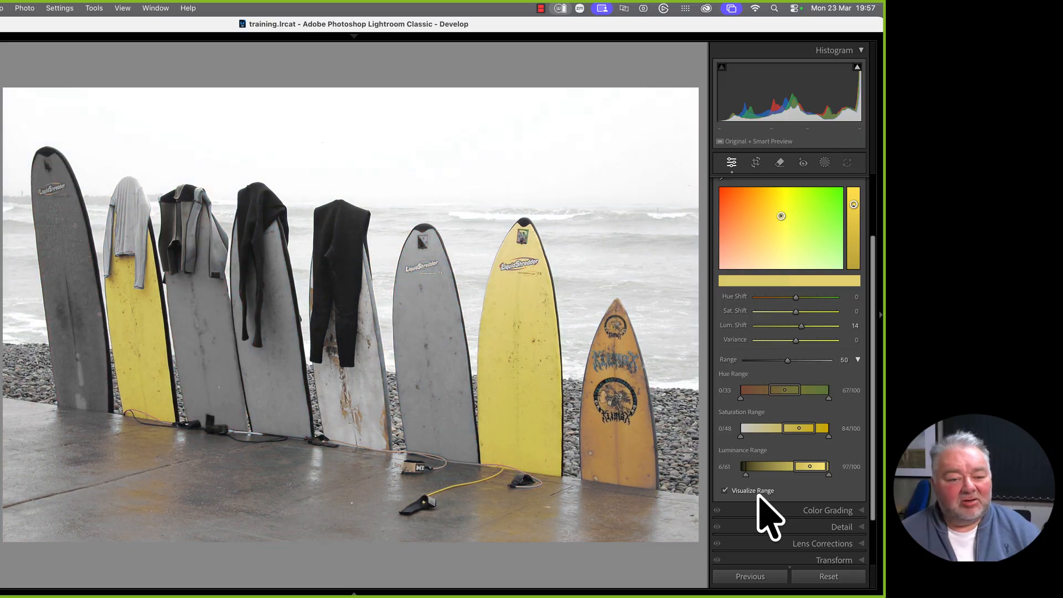
click(758, 492)
click(758, 491)
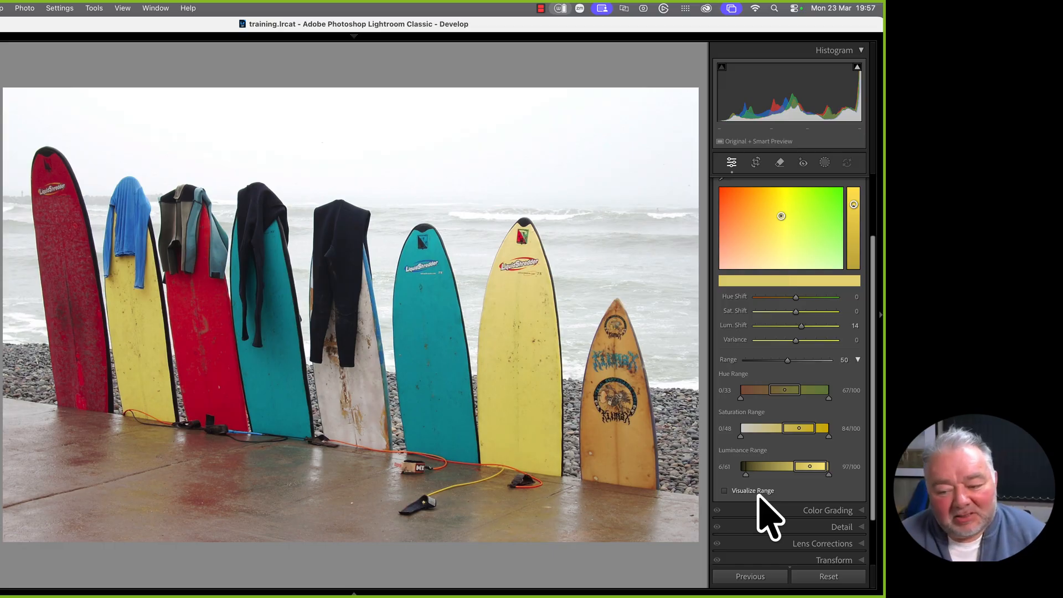
Open the bittern-in-reeds photo from the grid in the Develop module
key(g)
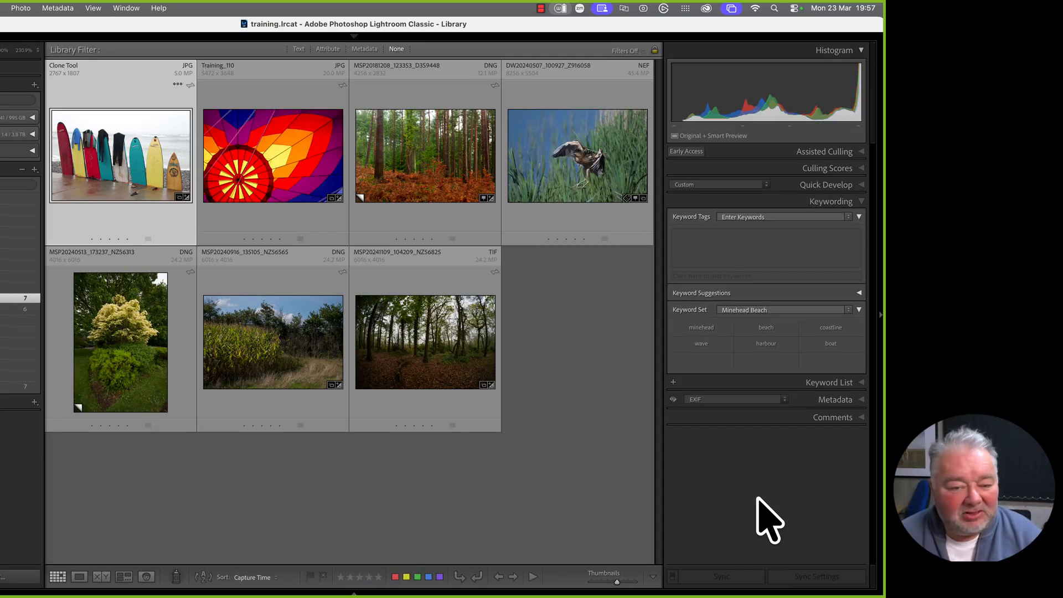
click(598, 168)
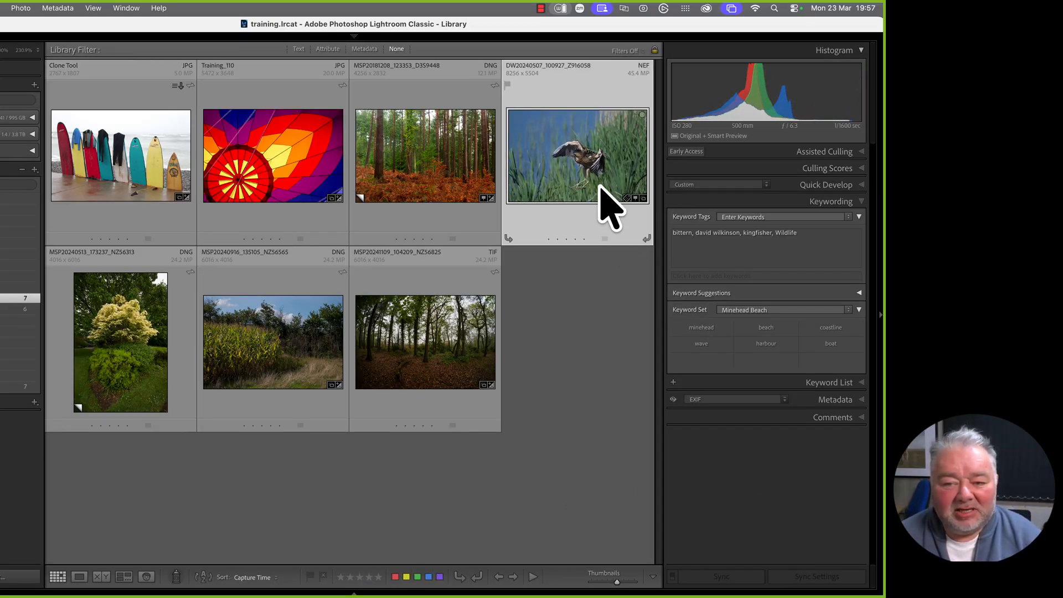
double_click(600, 190)
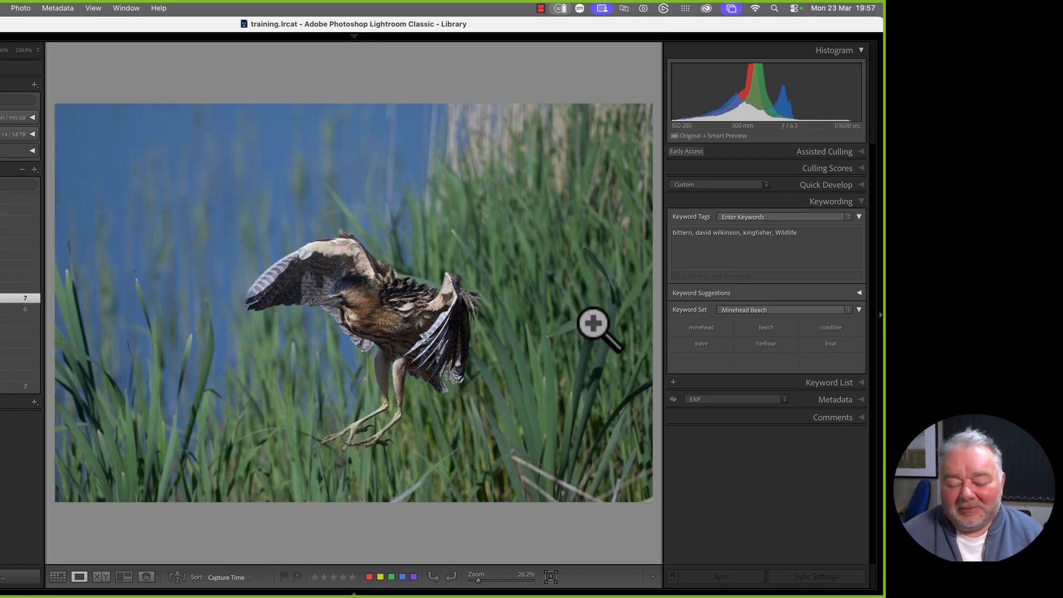
key(d)
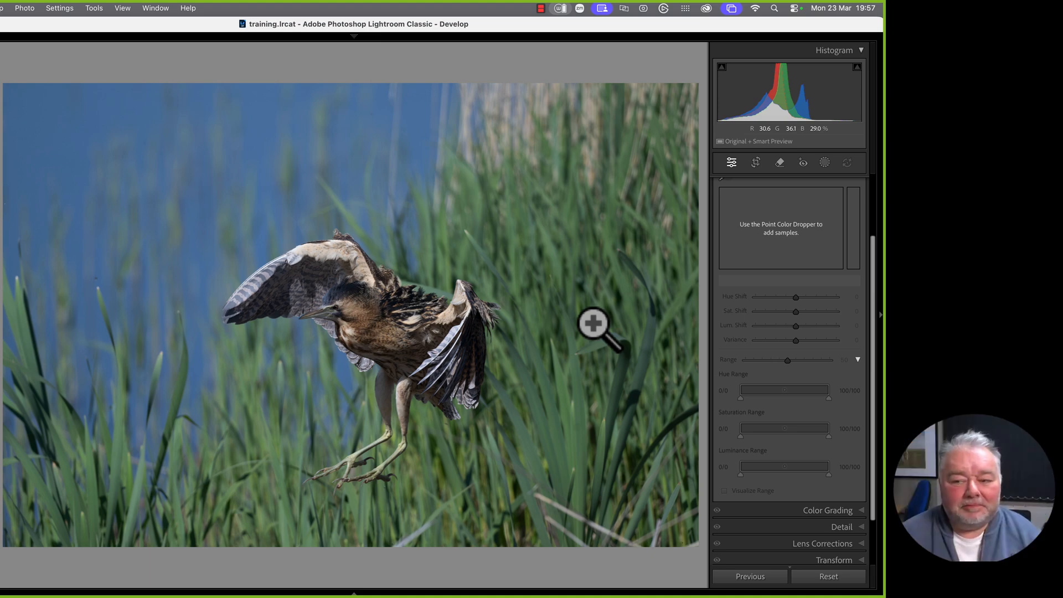
Undo the automatic Subject mask and brush an Object mask over the bittern instead
scroll(854, 308, up, 3)
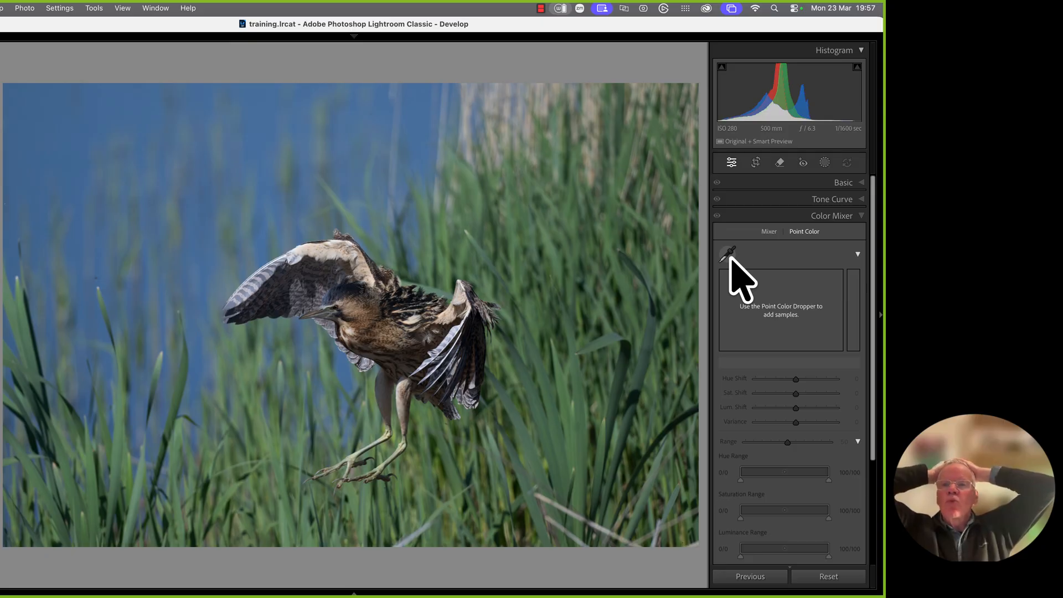
click(824, 162)
click(741, 208)
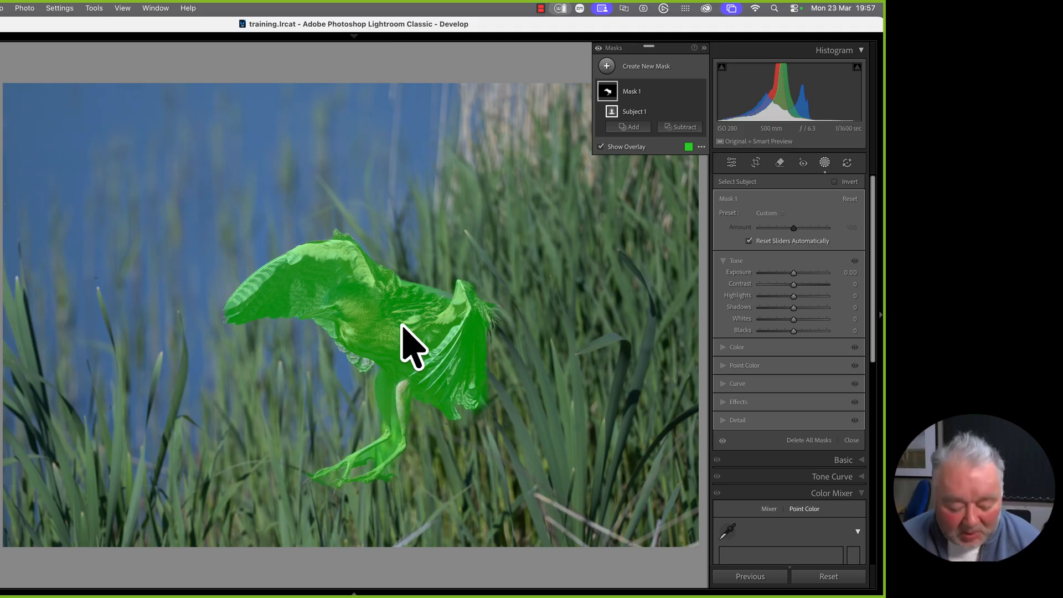
key(super+z)
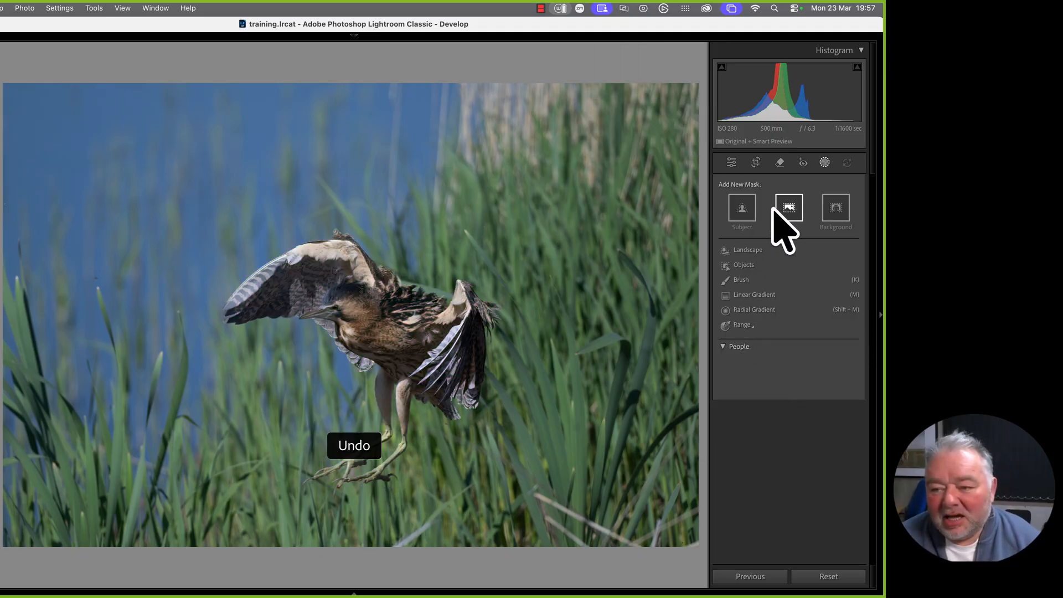
click(742, 266)
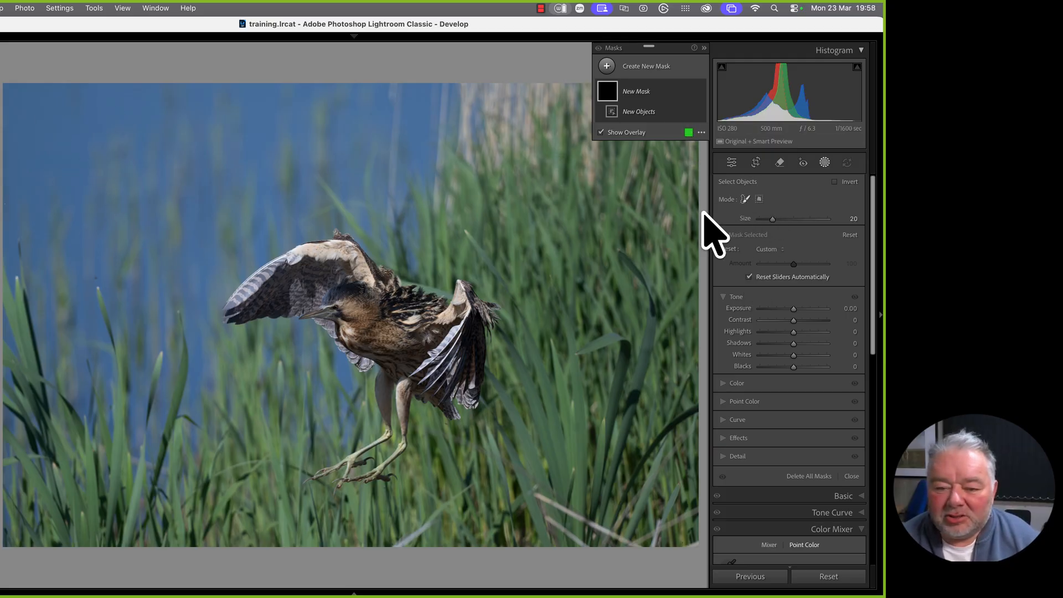
mouse_move(257, 290)
mouse_down()
mouse_move(351, 270)
mouse_move(342, 318)
mouse_move(399, 351)
mouse_move(406, 379)
mouse_move(380, 465)
mouse_move(339, 467)
mouse_move(473, 367)
mouse_move(453, 309)
mouse_move(300, 252)
mouse_move(335, 320)
mouse_move(425, 349)
mouse_move(293, 306)
mouse_move(227, 301)
mouse_move(376, 292)
mouse_up()
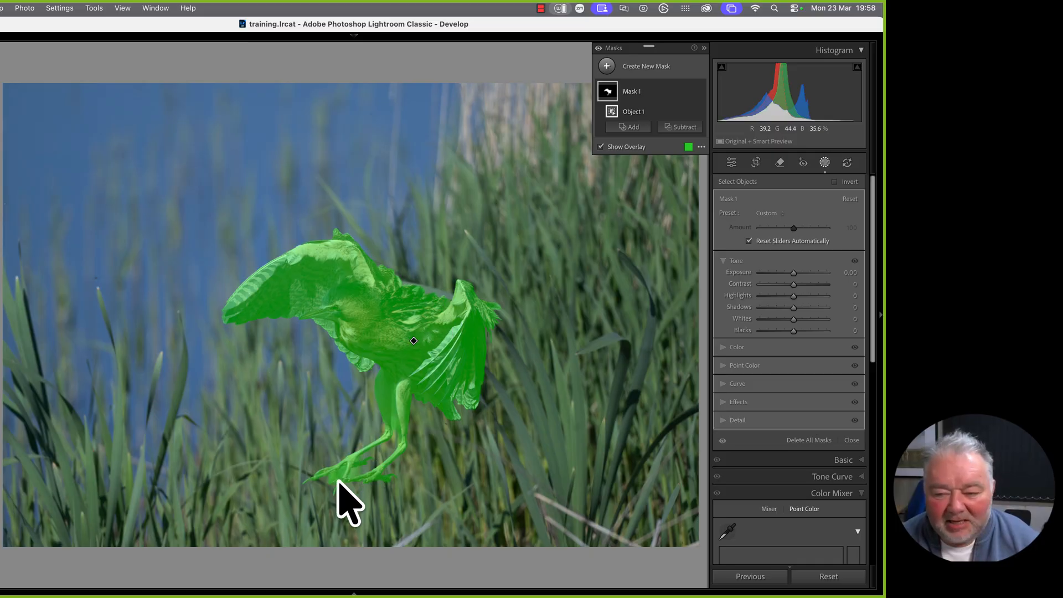
Subtract the stray mask areas around the bittern's feet from Mask 1 with a brush
click(681, 129)
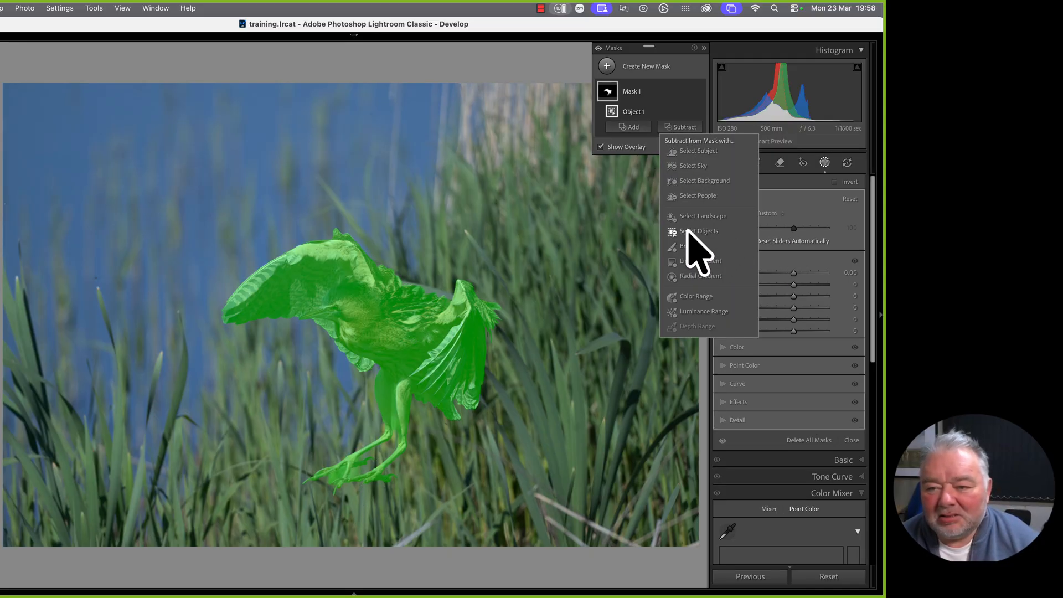
click(695, 247)
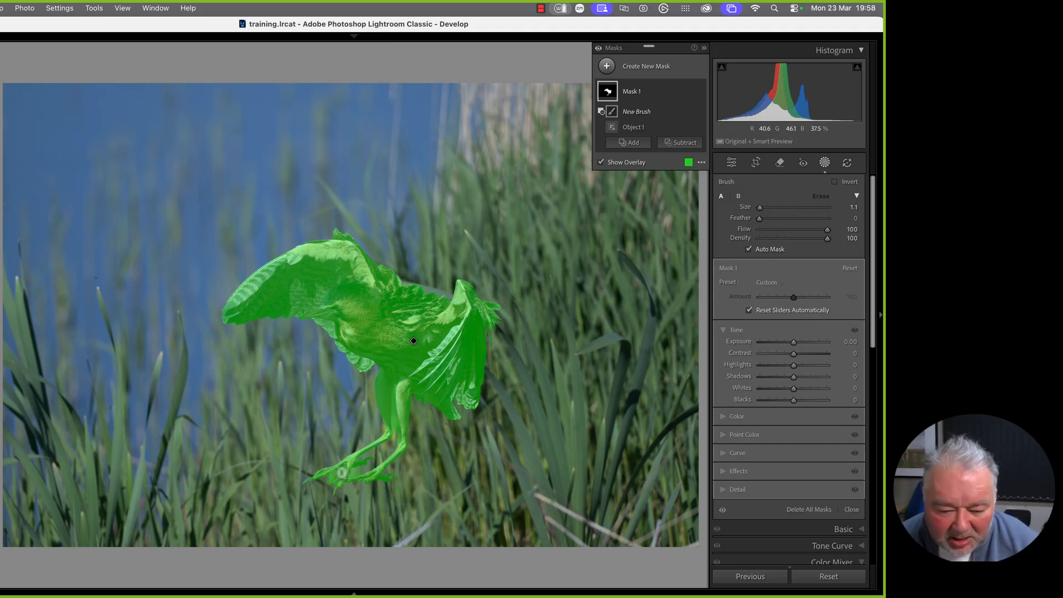
drag(342, 473, 327, 479)
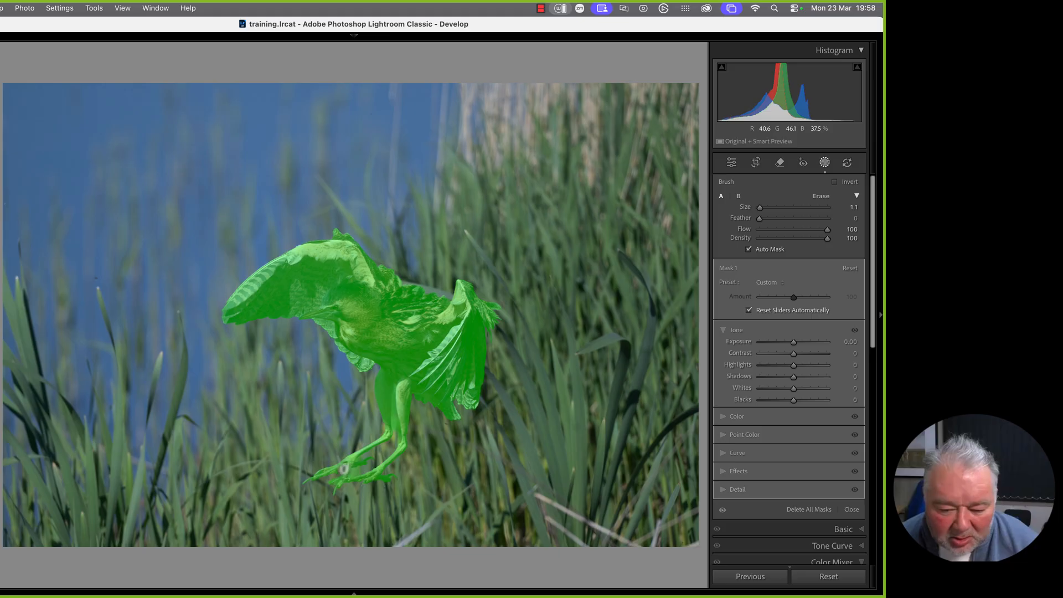
drag(337, 484, 353, 473)
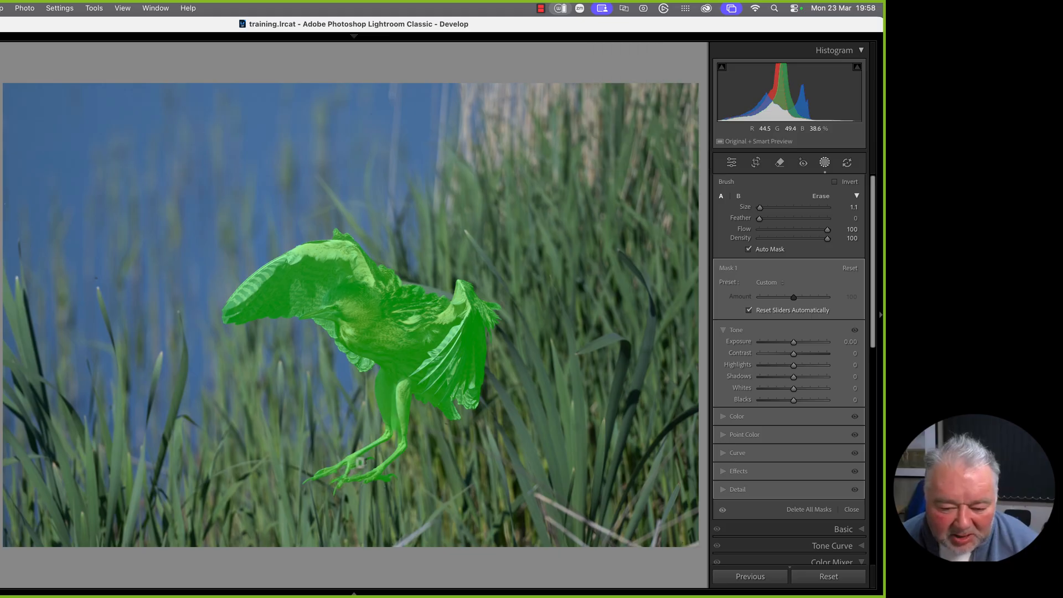
drag(364, 466, 407, 478)
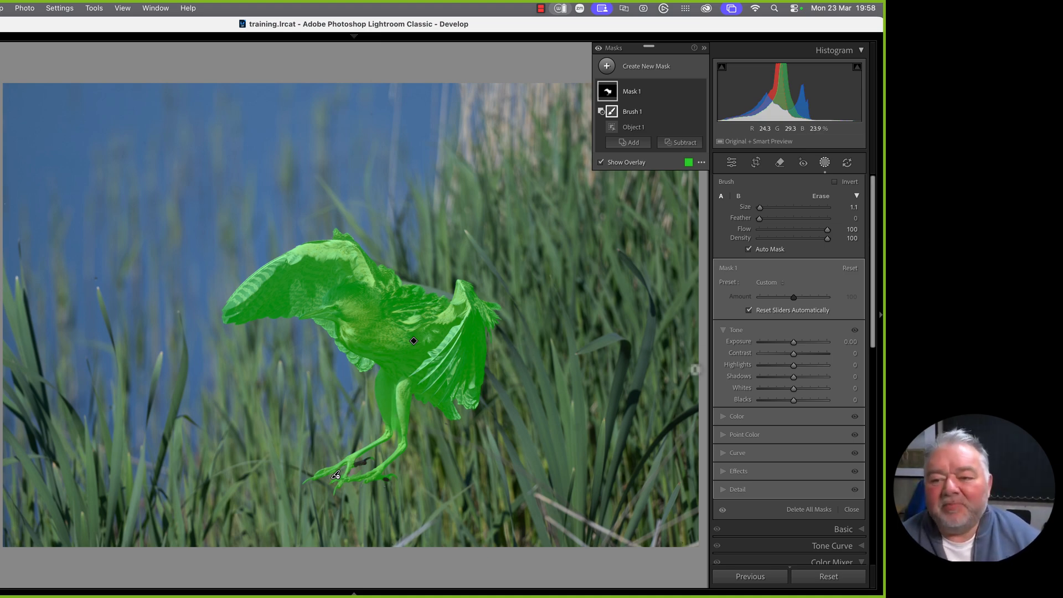
Rename Mask 1 to 'Bird'
click(688, 92)
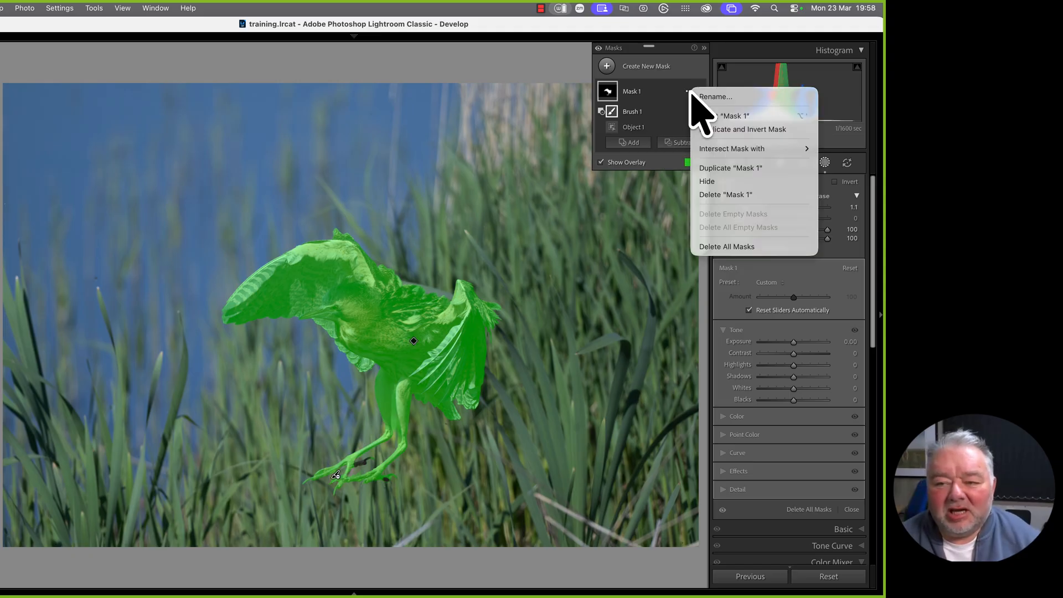
click(631, 93)
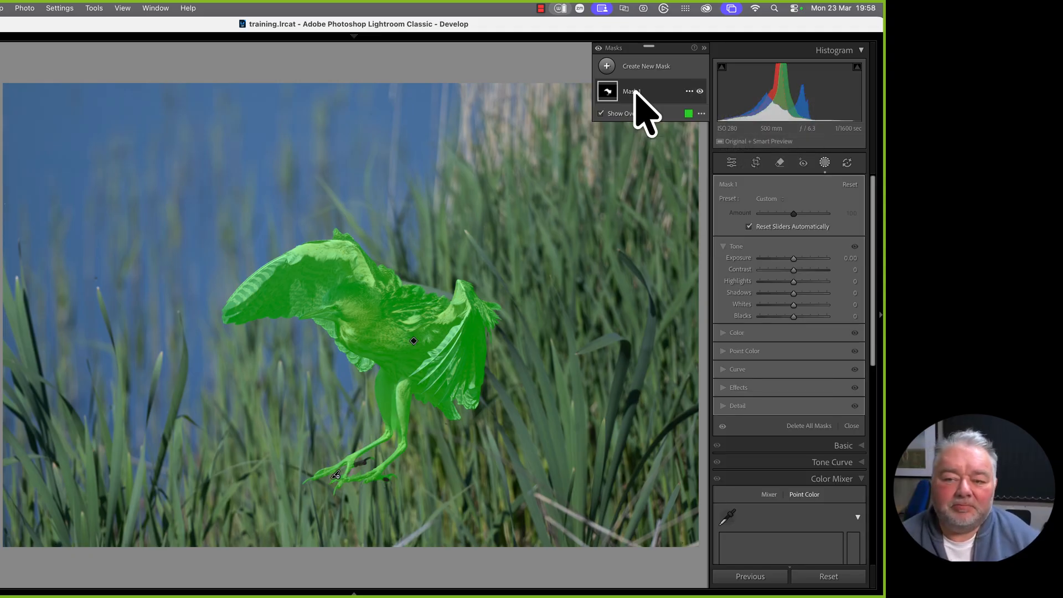
double_click(635, 92)
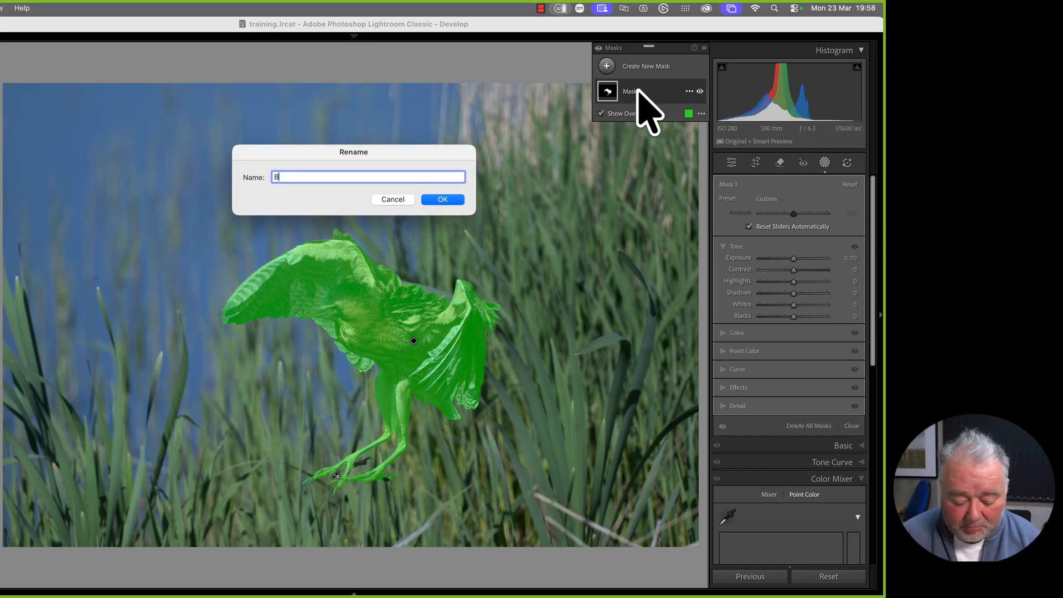
key(Return)
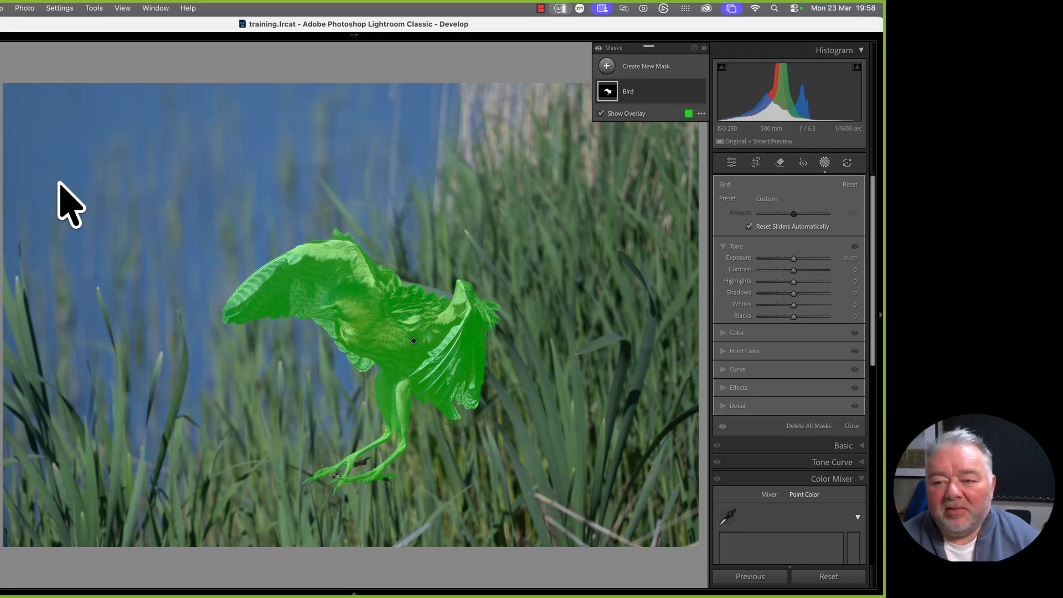
Add an inverted copy of Bird named 'Background' and darken its exposure to -0.50
click(689, 91)
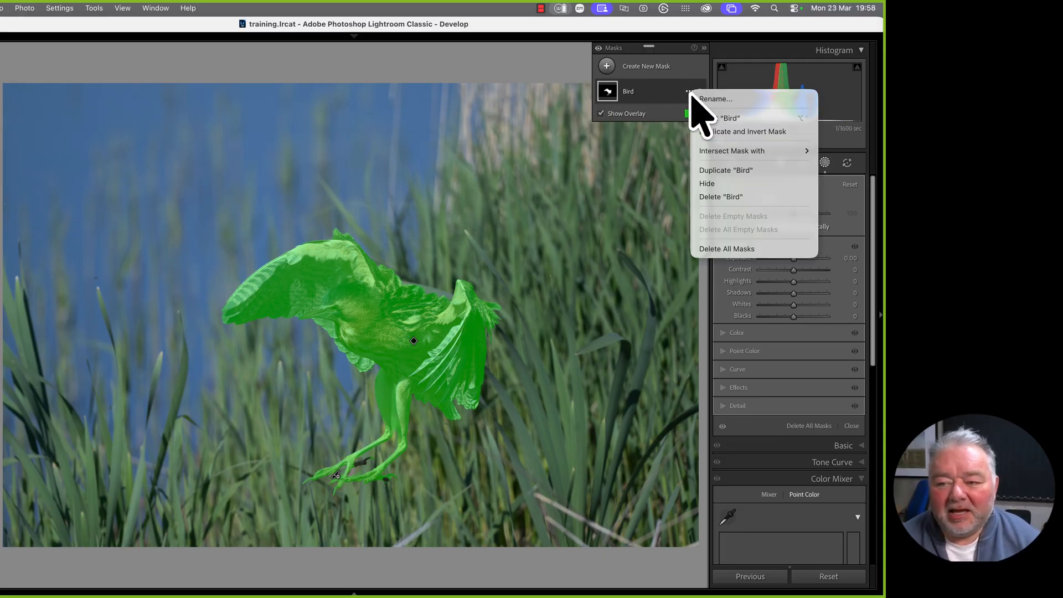
click(725, 133)
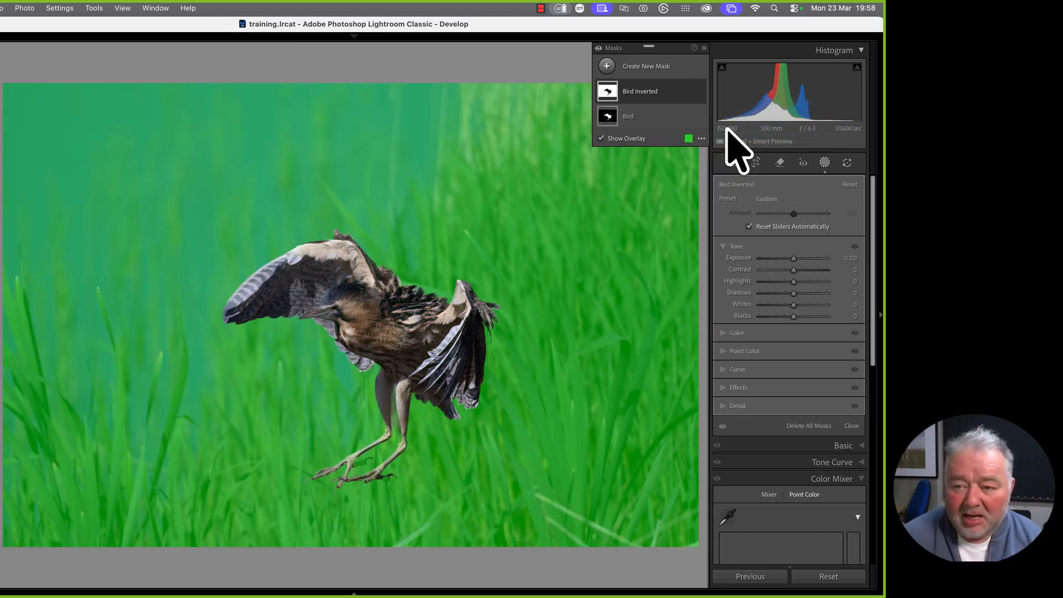
click(640, 97)
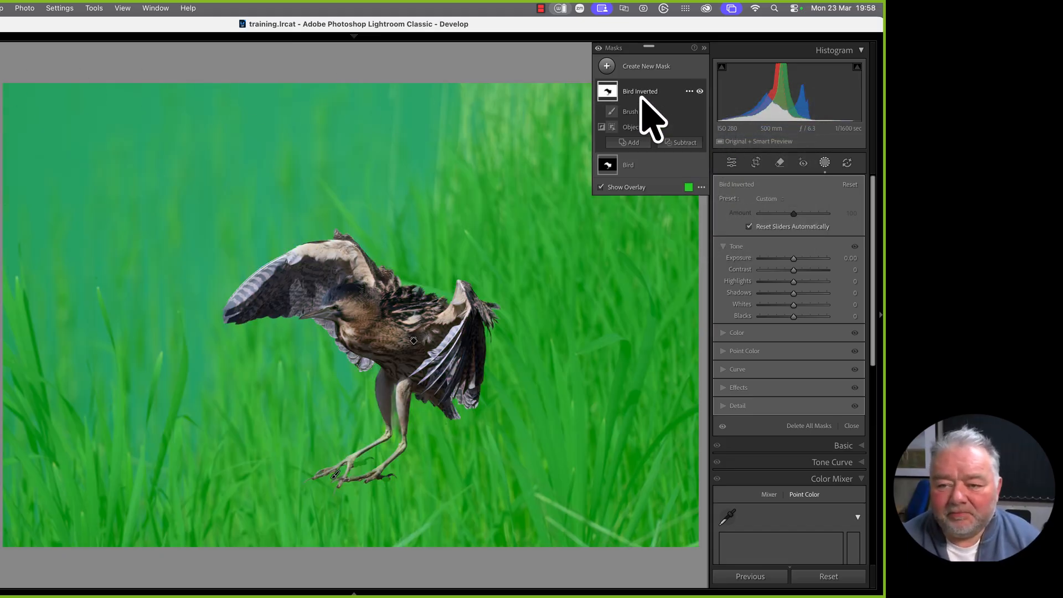
double_click(640, 96)
text(Background)
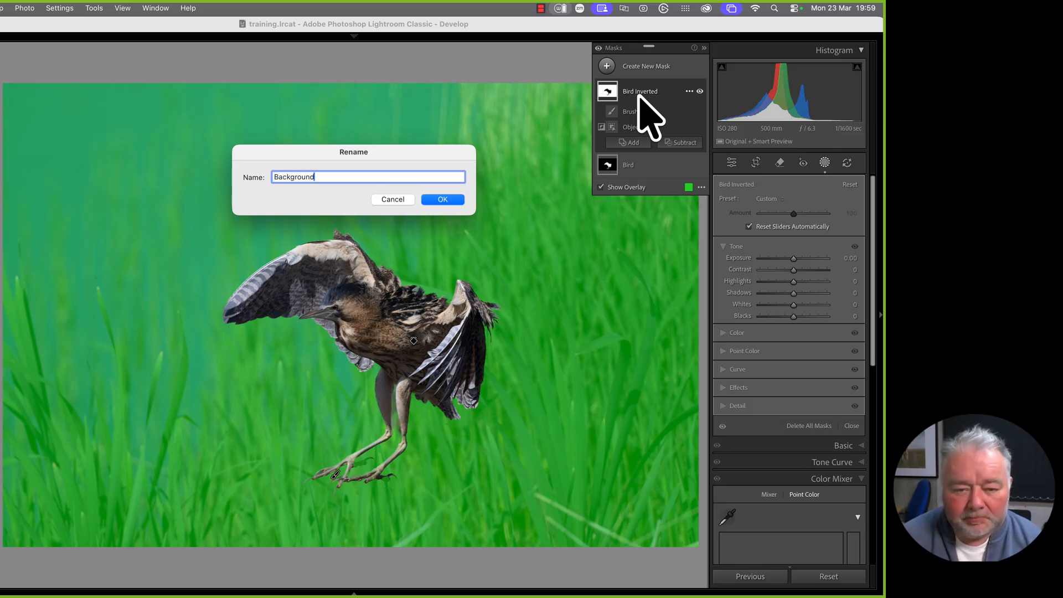
key(Return)
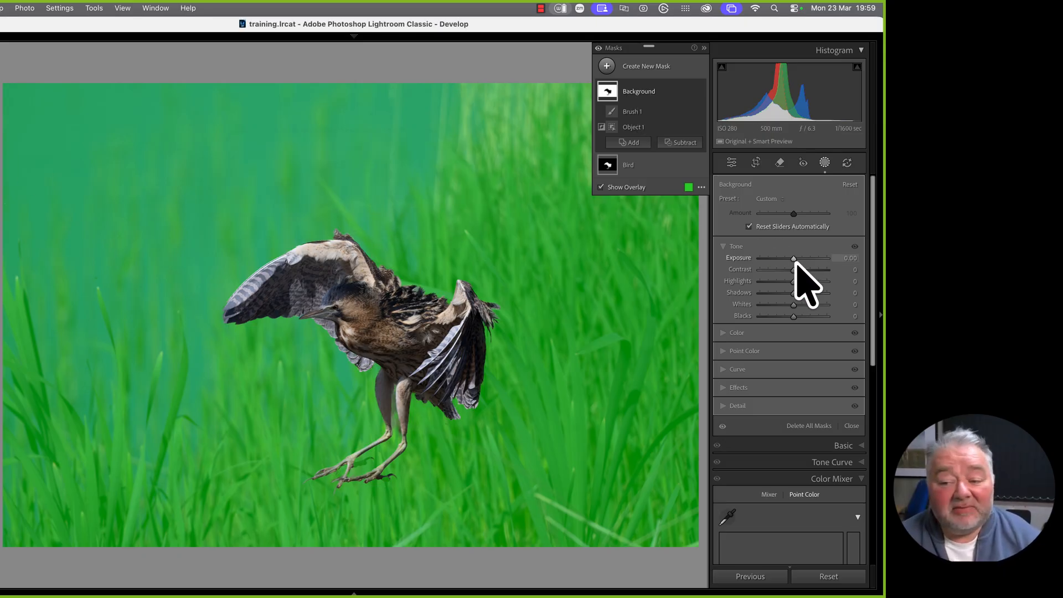
drag(794, 258, 790, 261)
click(851, 257)
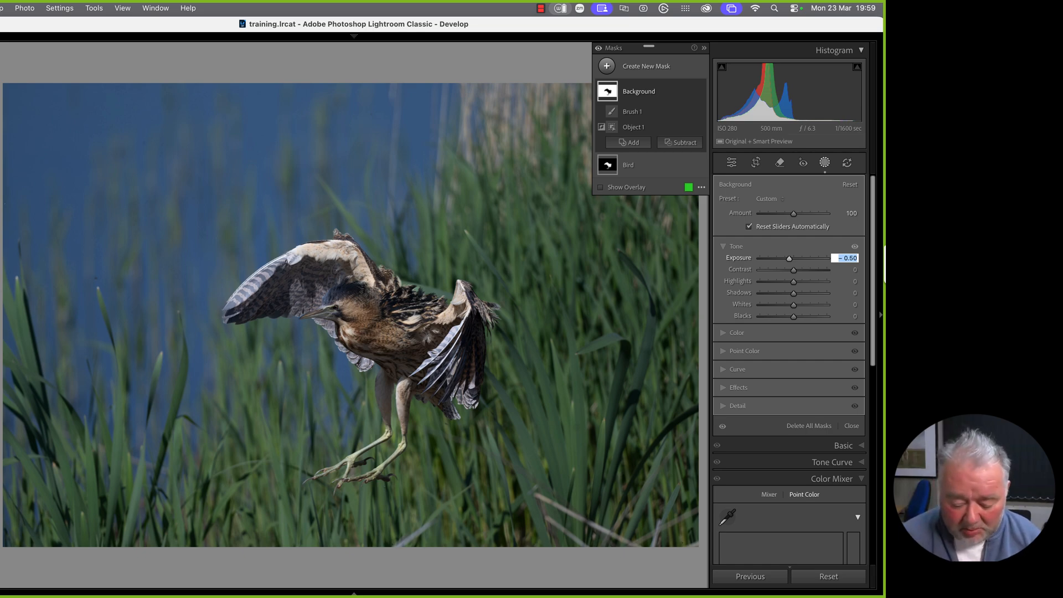
Dismiss the invalid-entry alert and set the Background mask's exposure to -0.20
key(BackSpace)
key(Return)
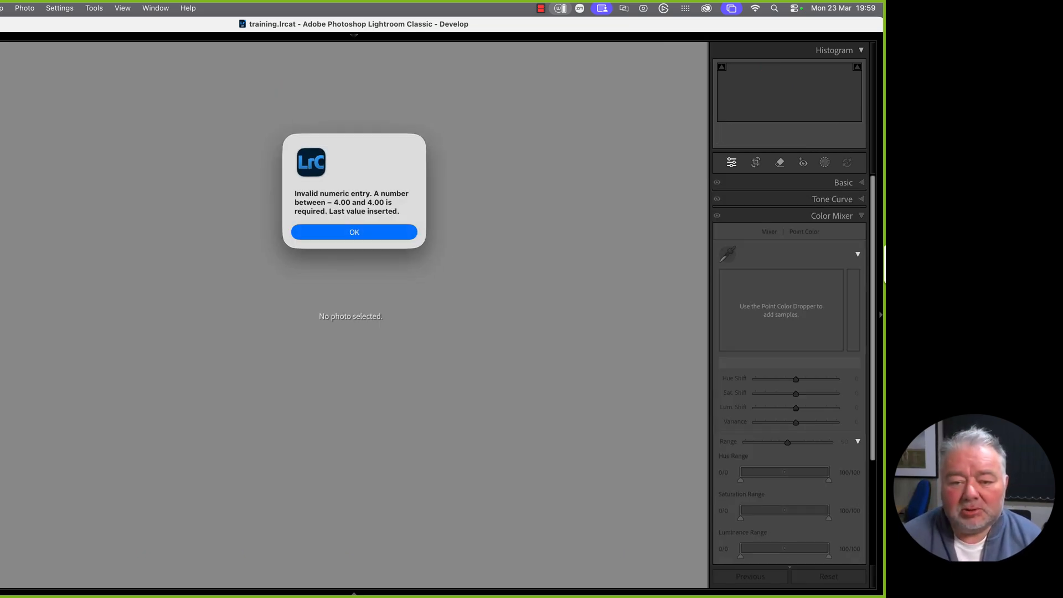
click(387, 236)
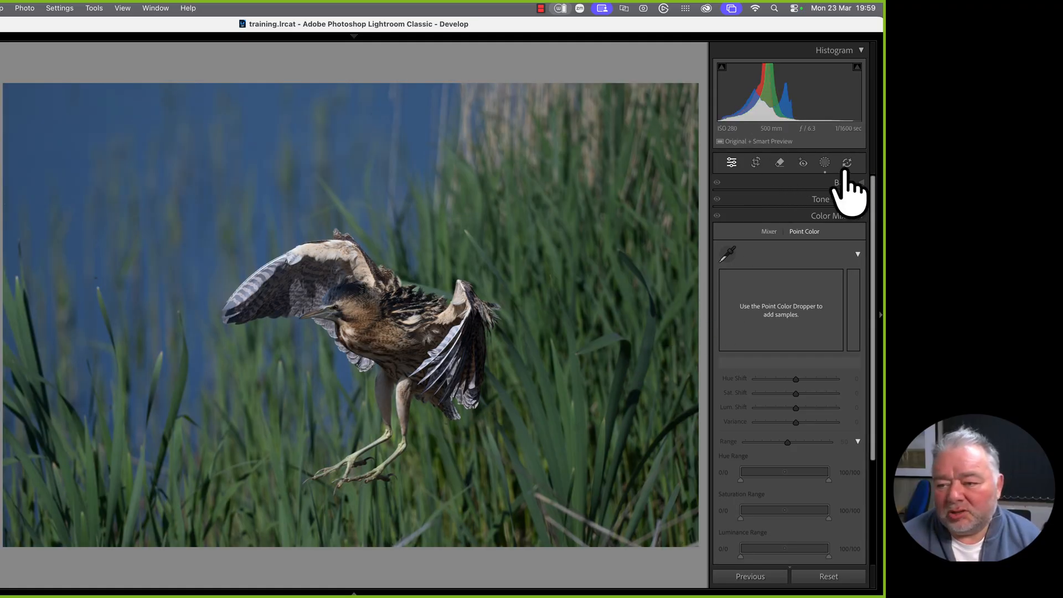
click(824, 163)
click(659, 92)
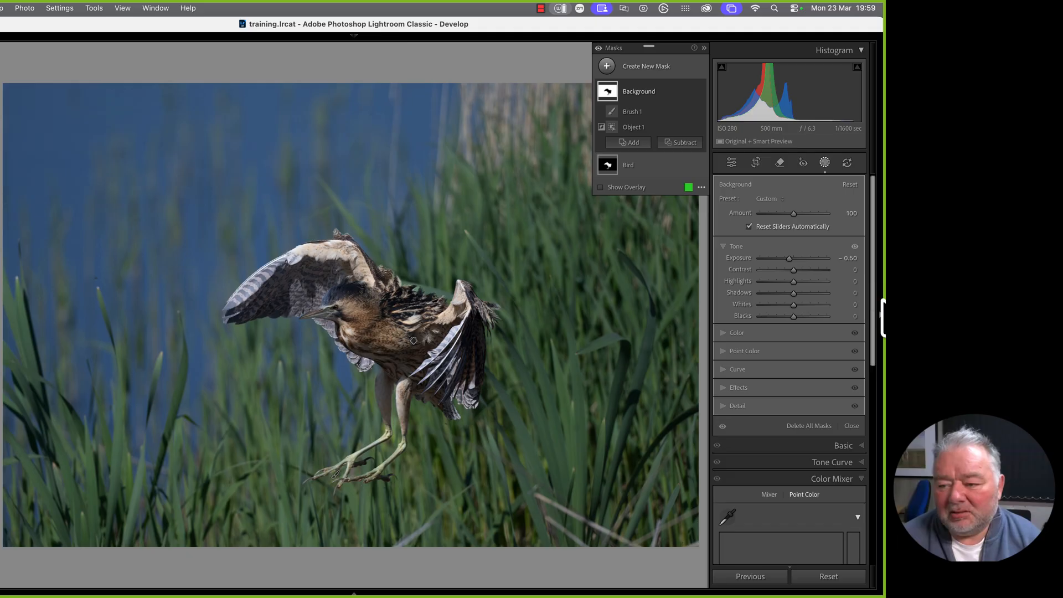
click(849, 258)
key(BackSpace)
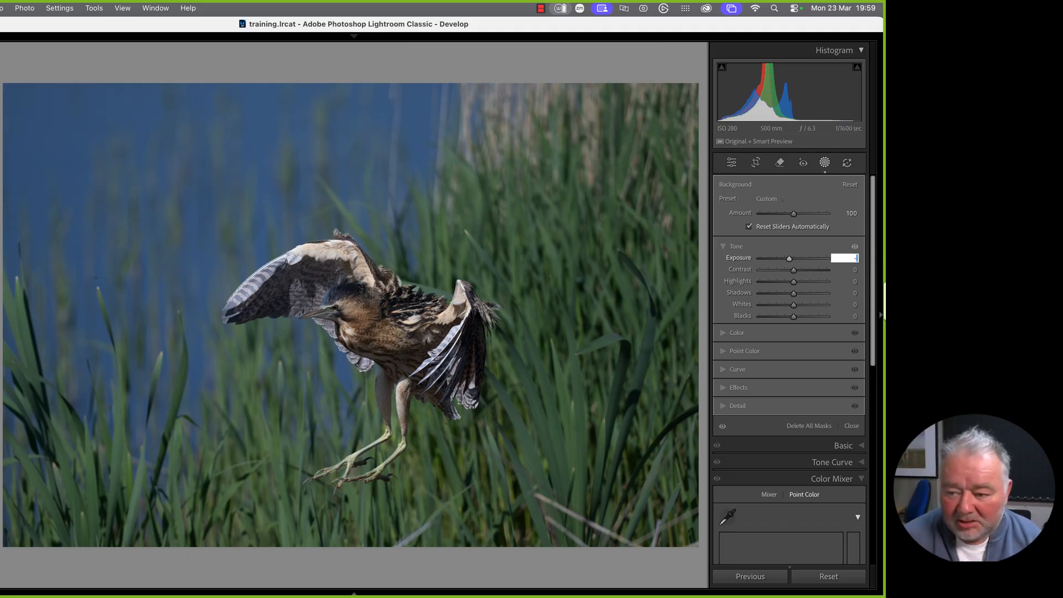
text(-0)
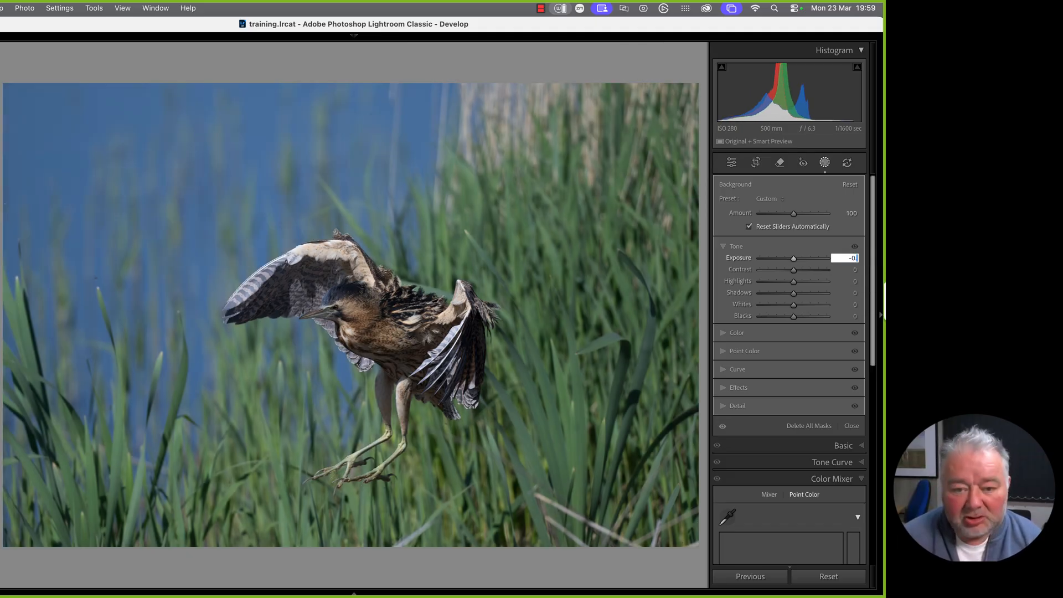
text(.2)
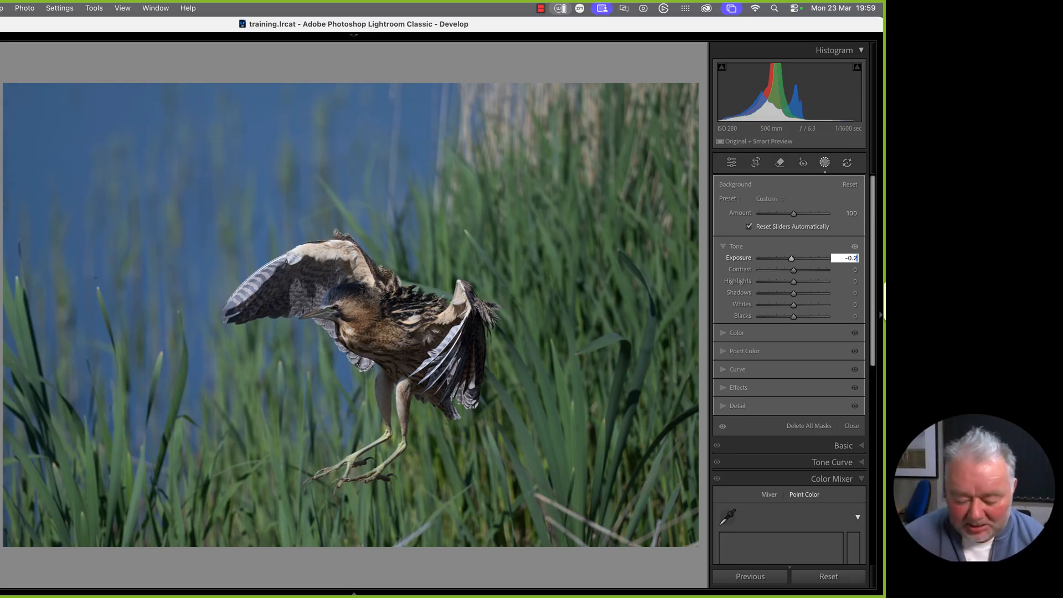
key(BackSpace)
text(3)
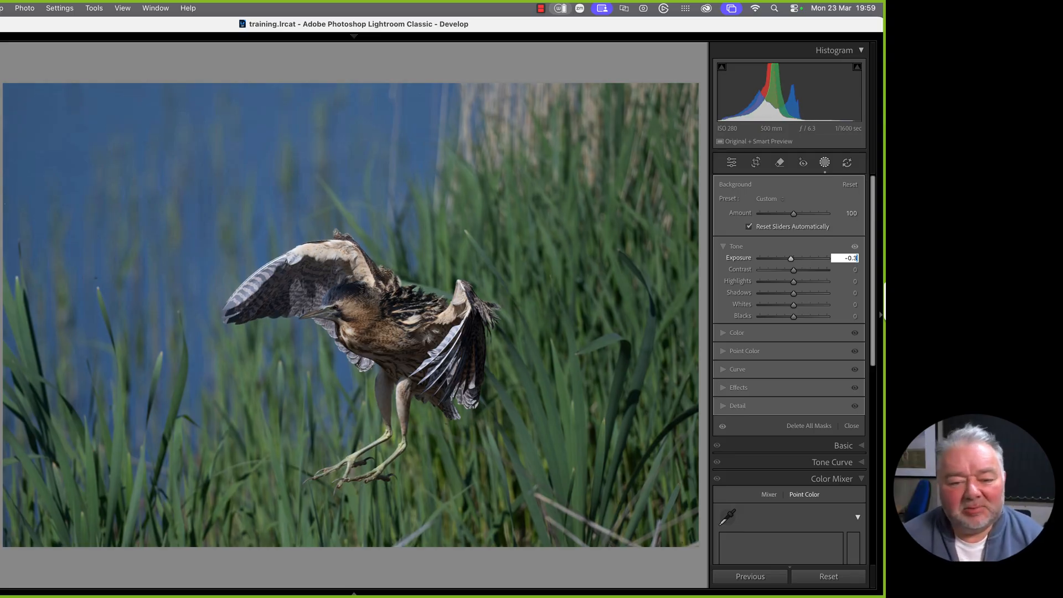
key(Up)
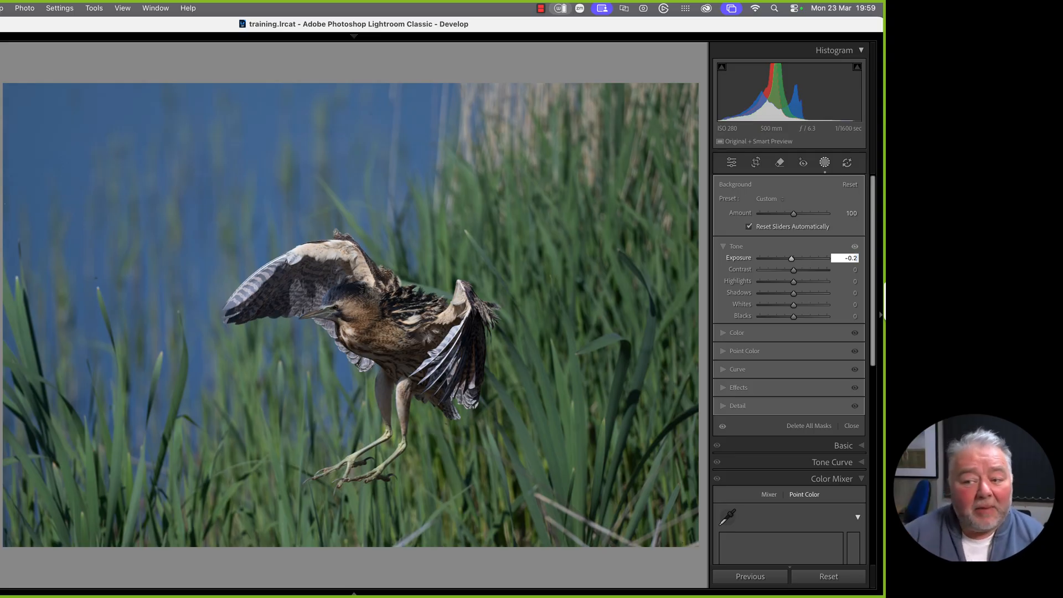
key(Return)
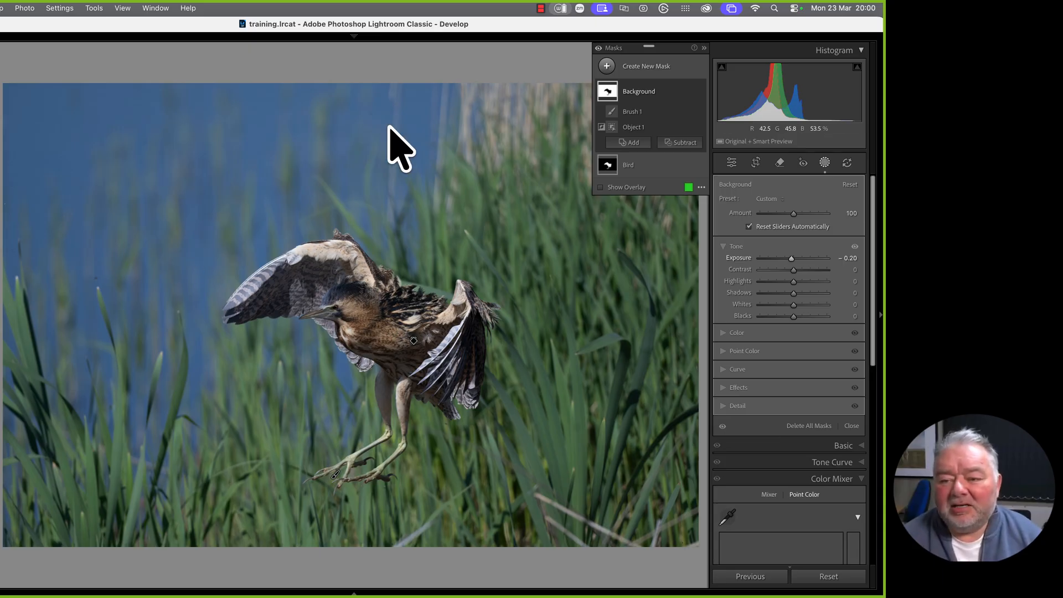
Select the Bird mask and set its exposure to 0.10
click(629, 164)
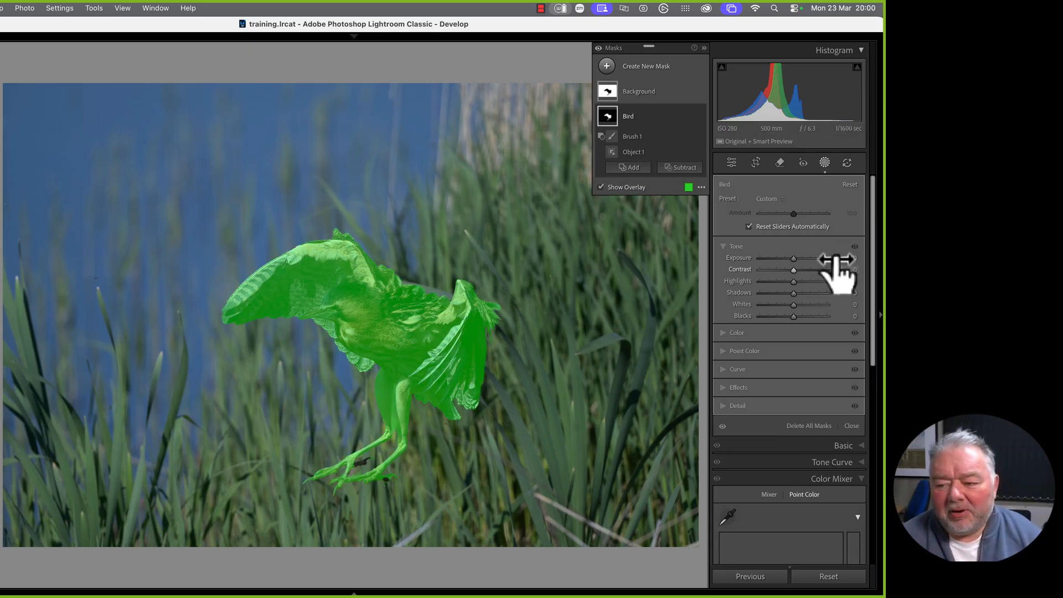
drag(849, 253, 849, 253)
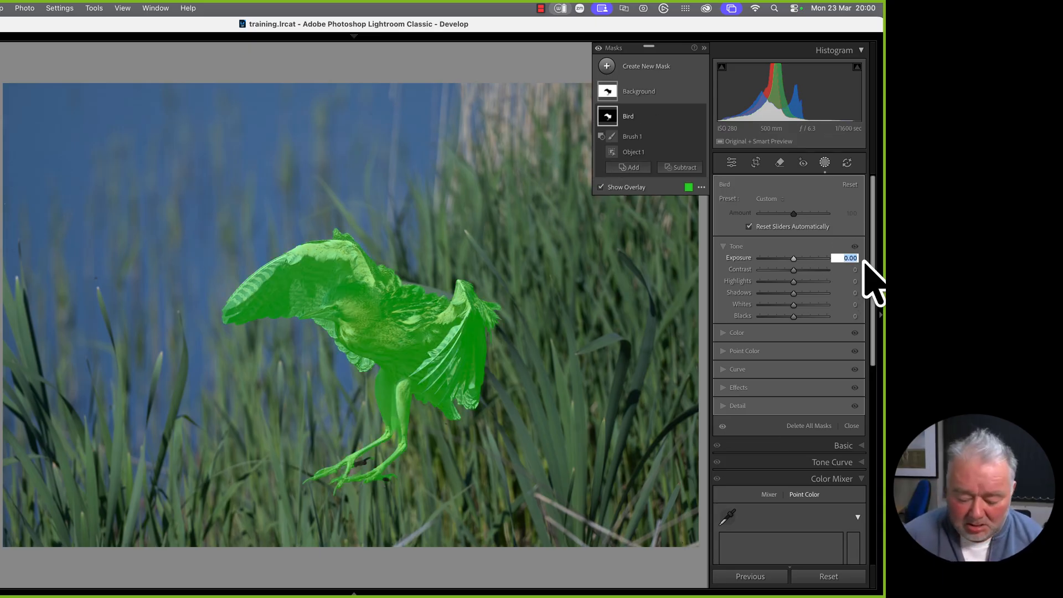
text(0.2)
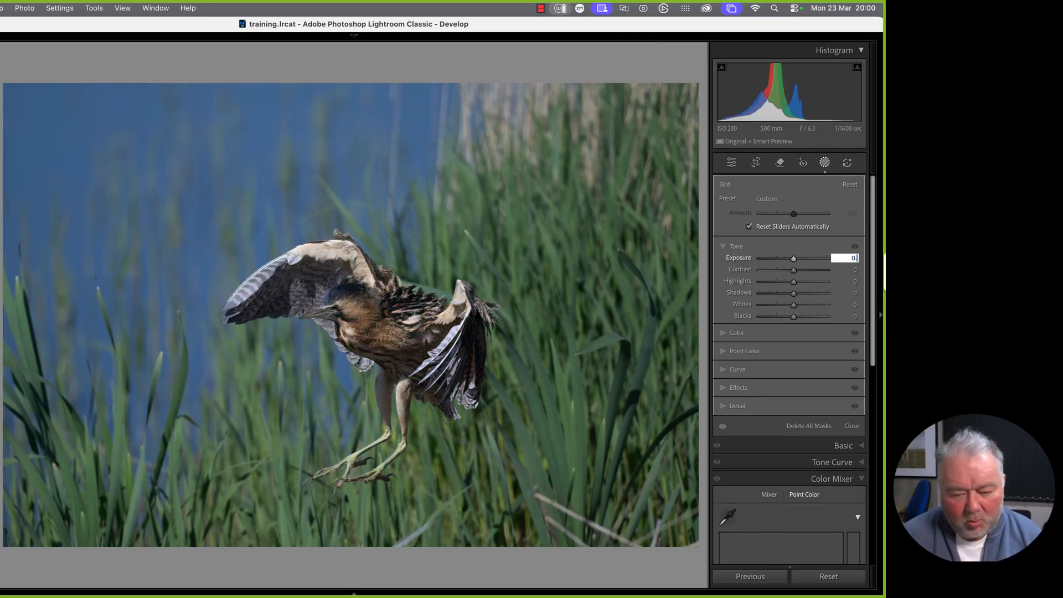
key(BackSpace)
text(1)
key(Return)
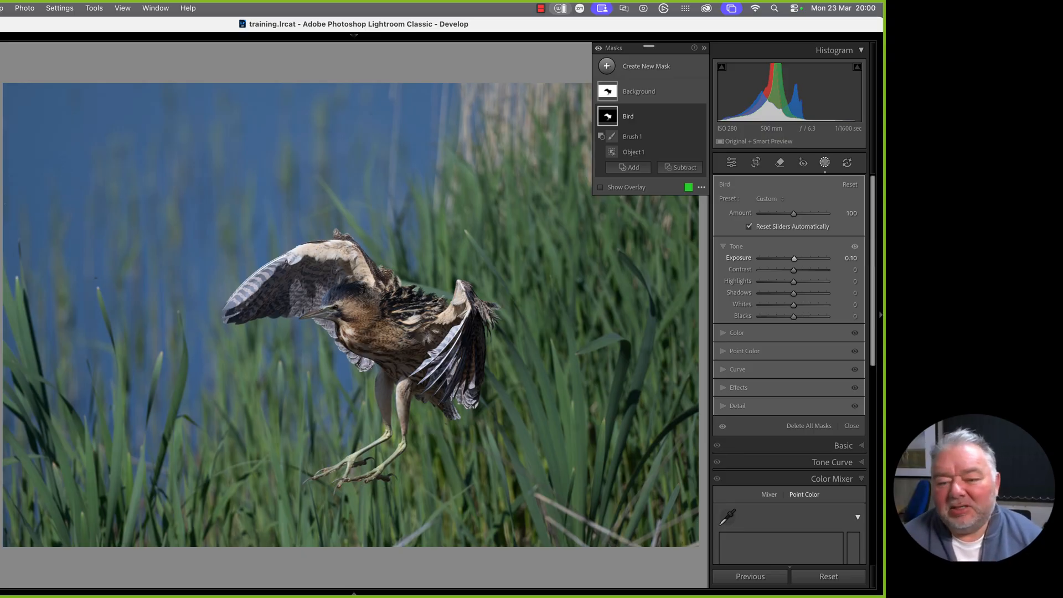
Sample the blue water as a Point Color with the eyedropper
click(729, 517)
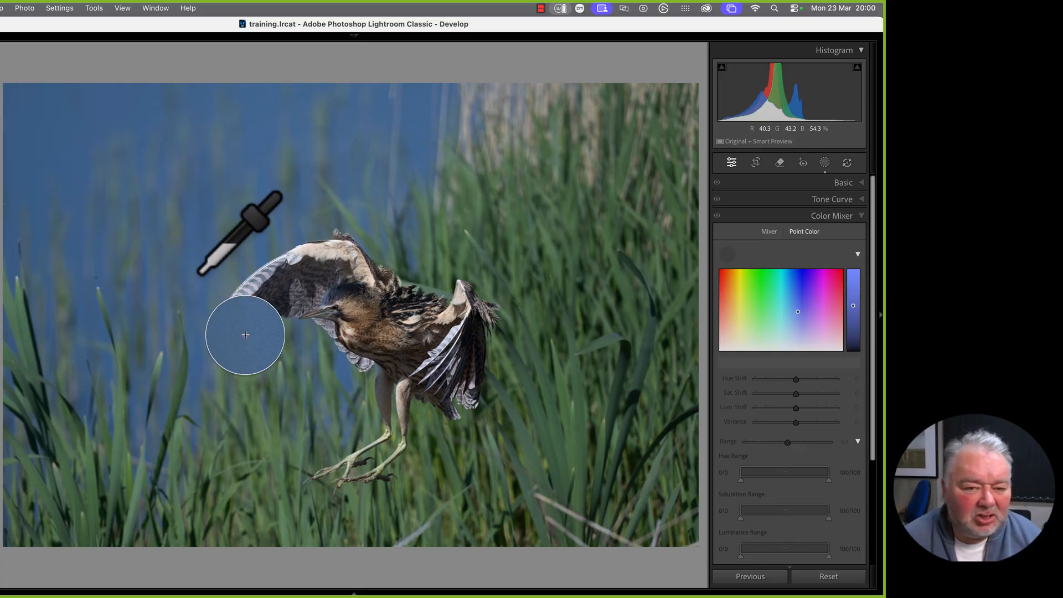
click(320, 203)
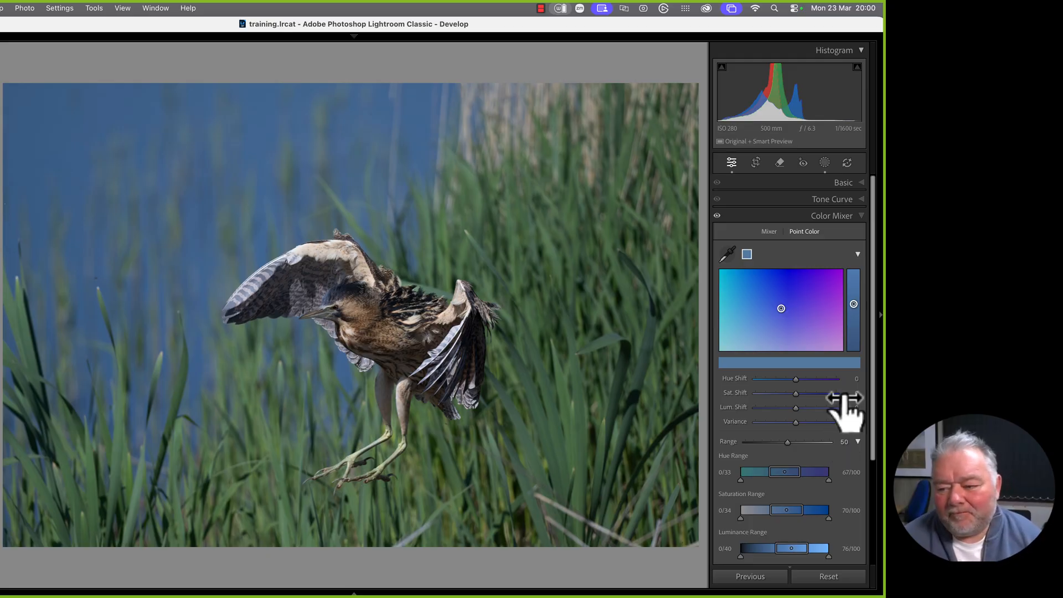
scroll(875, 346, down, 1)
drag(873, 329, 875, 374)
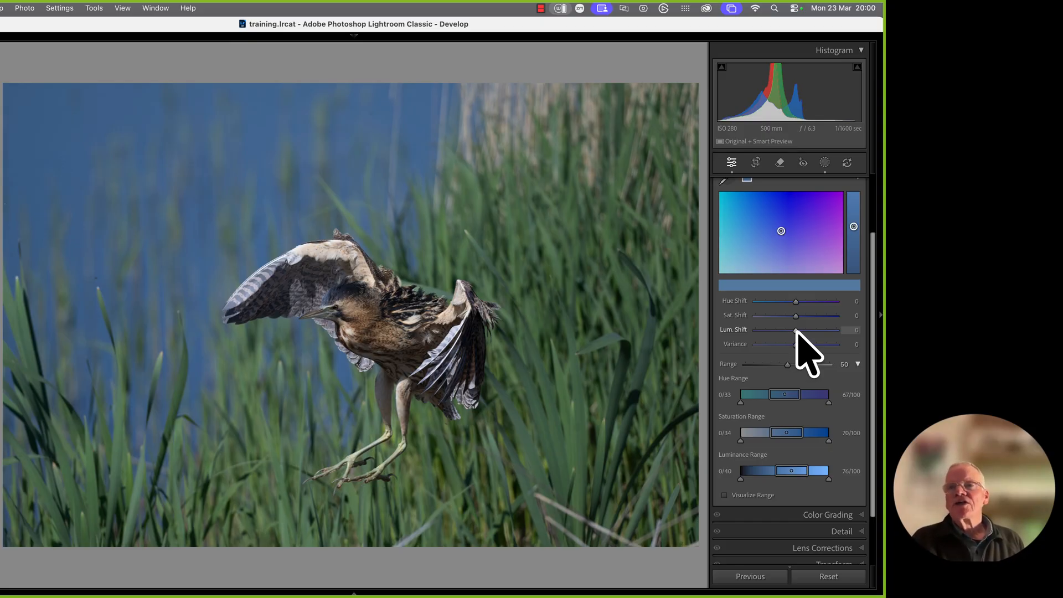
Give the blue point colour a luminance shift of 10
click(854, 330)
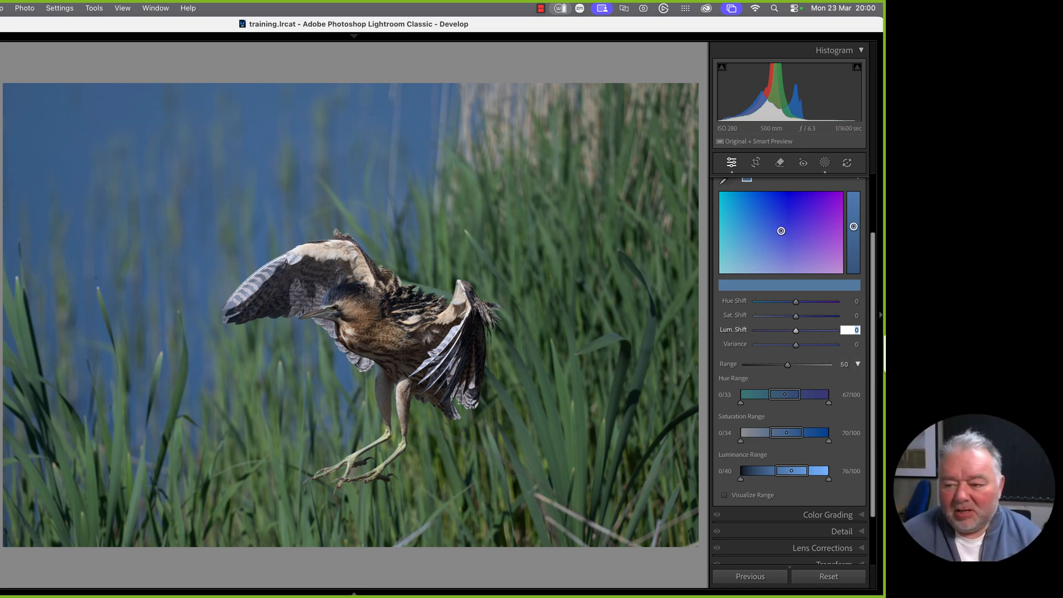
text(3)
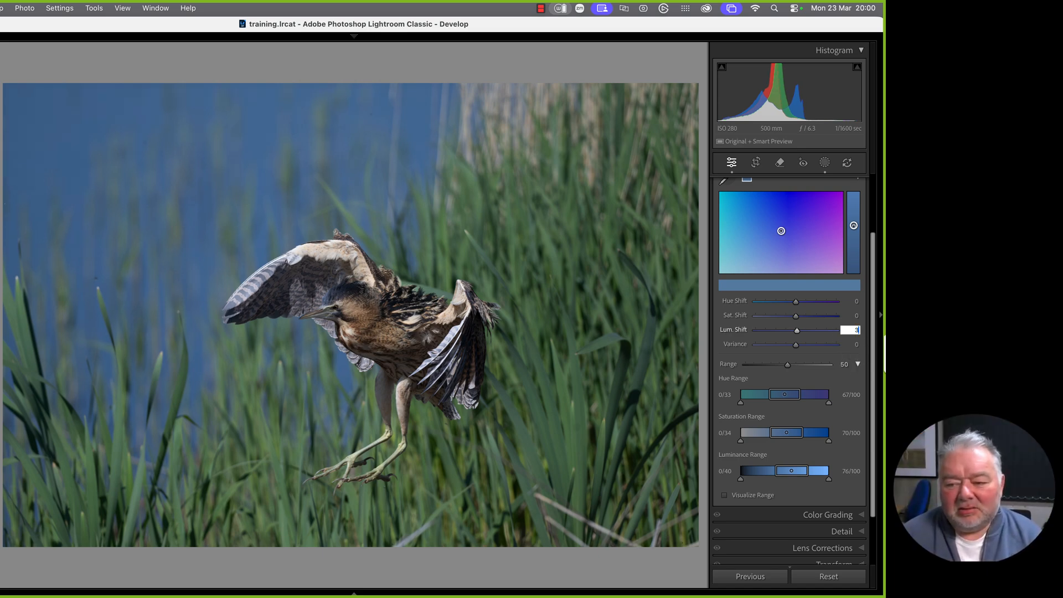
key(Return)
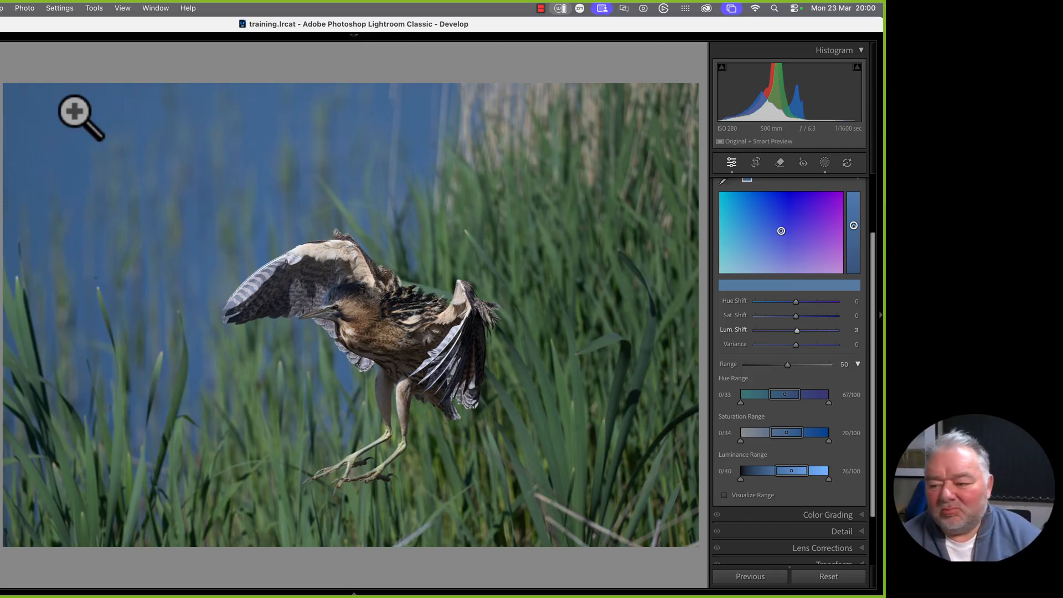
click(854, 331)
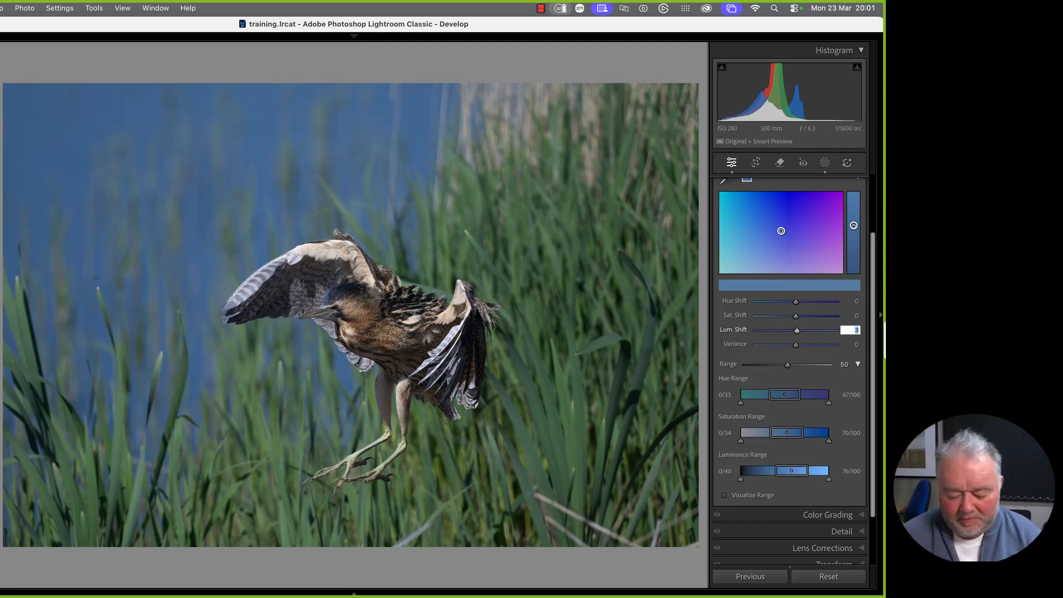
text(10)
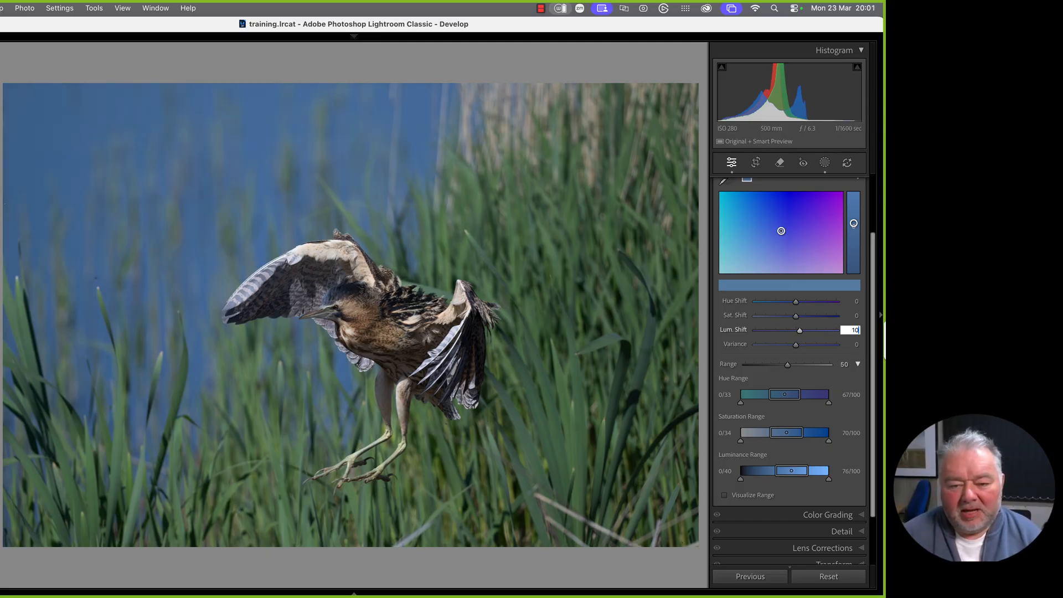
key(Return)
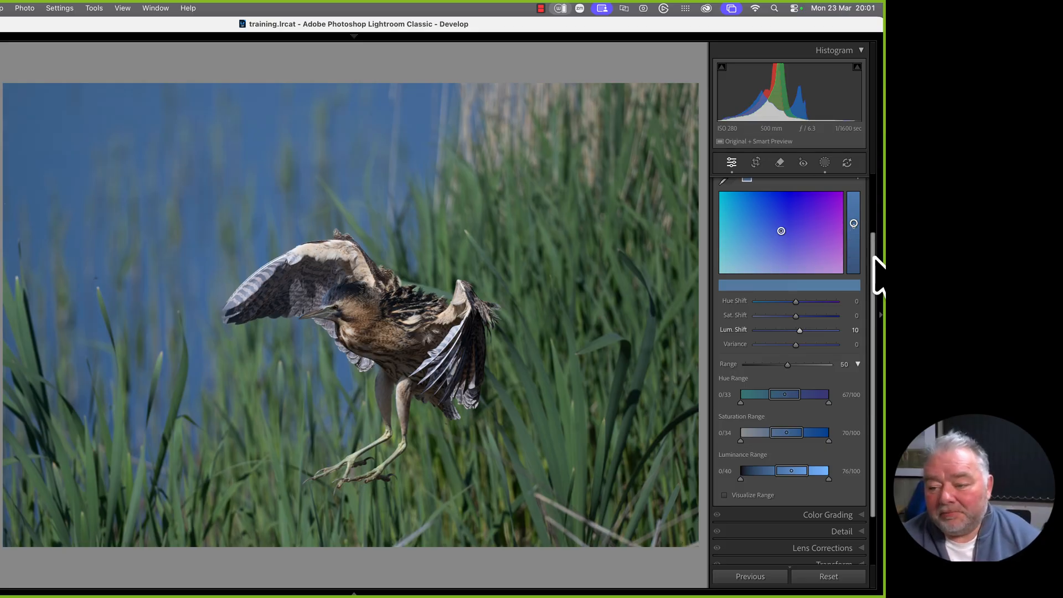
scroll(874, 260, up, 2)
Sample the green grass as a second point colour with Lum. and Sat. shifts of 10
click(744, 225)
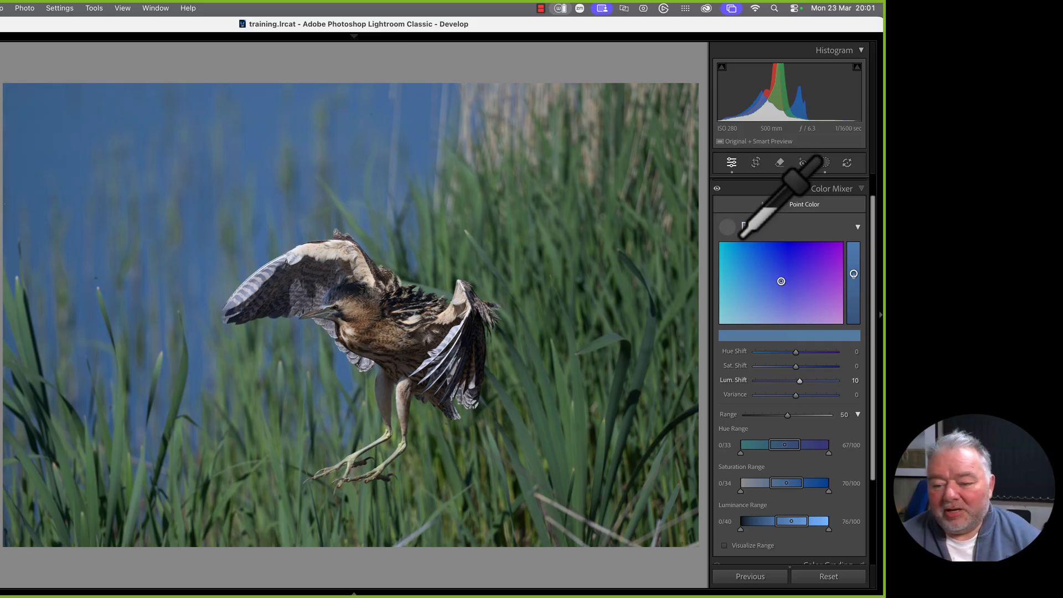
click(664, 256)
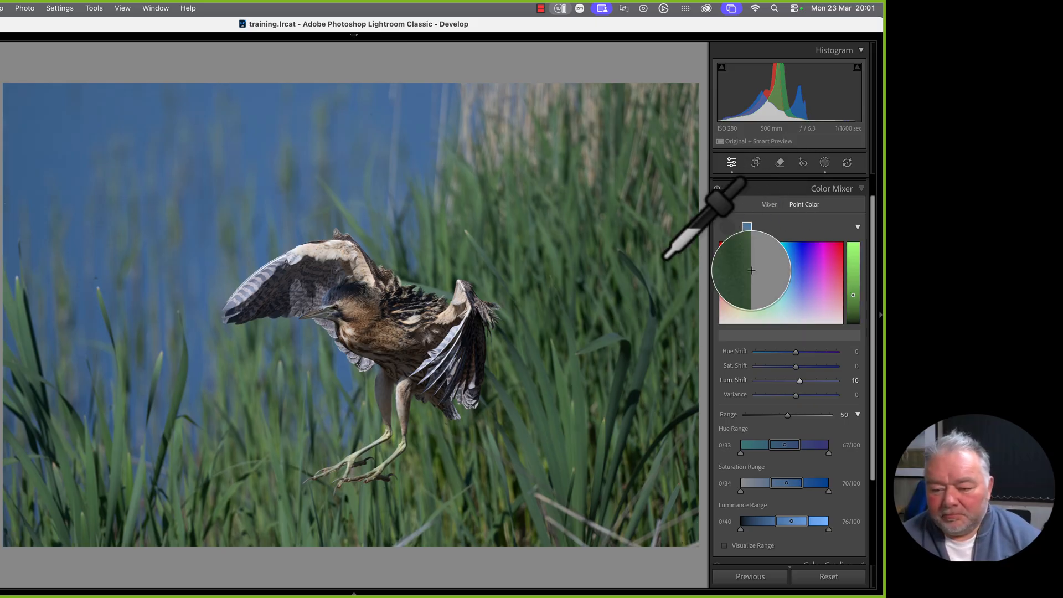
drag(664, 257, 554, 411)
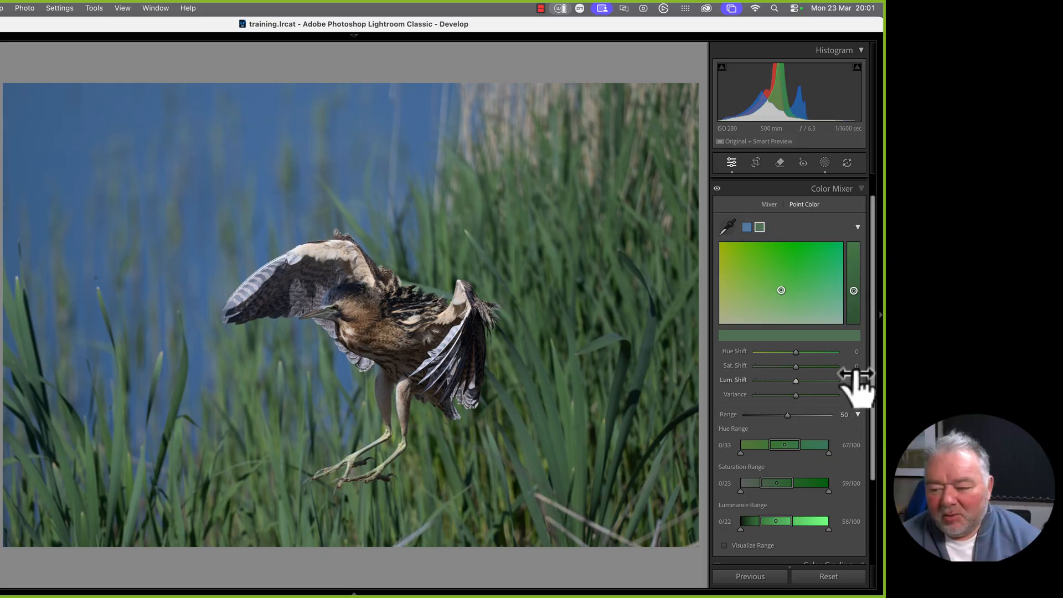
click(855, 379)
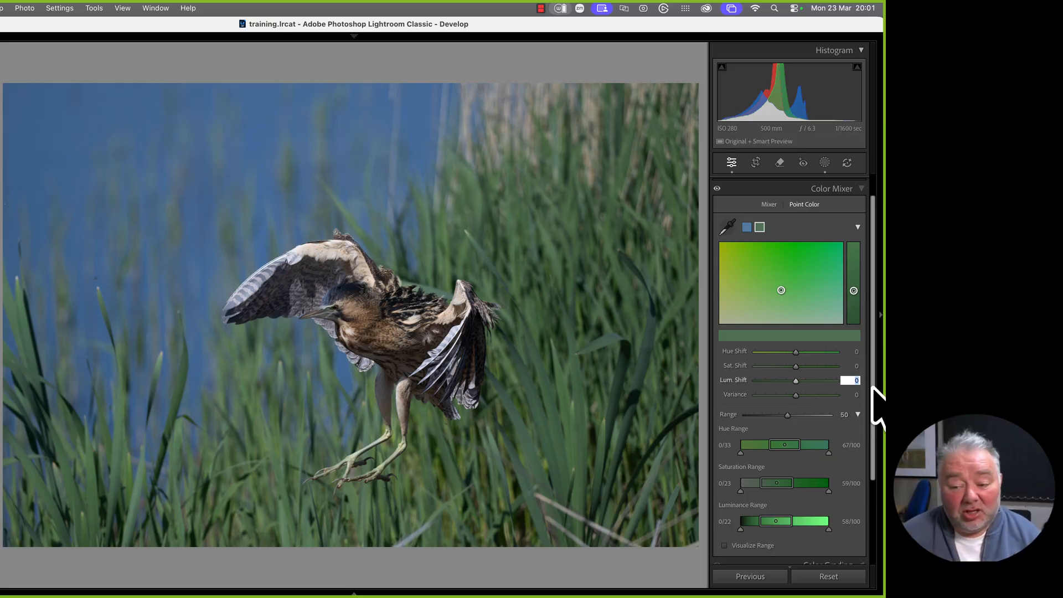
text(10)
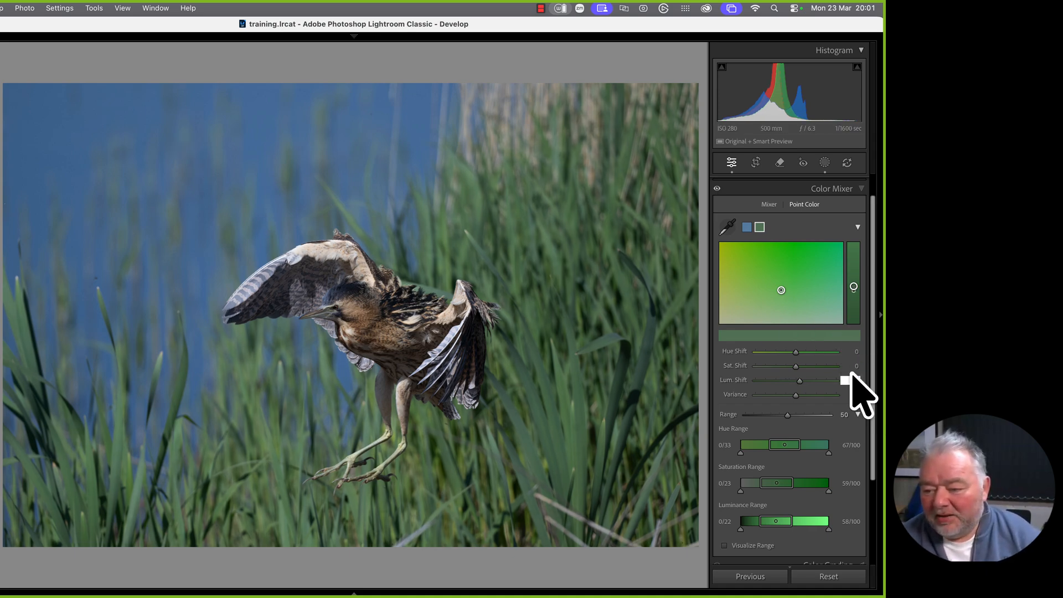
click(856, 366)
text(10)
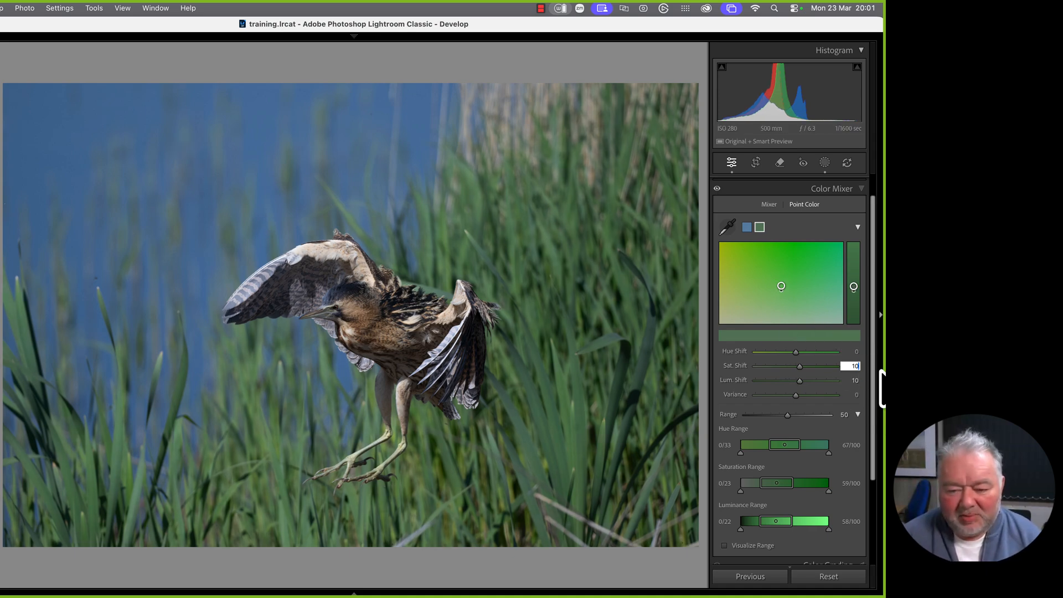
key(Return)
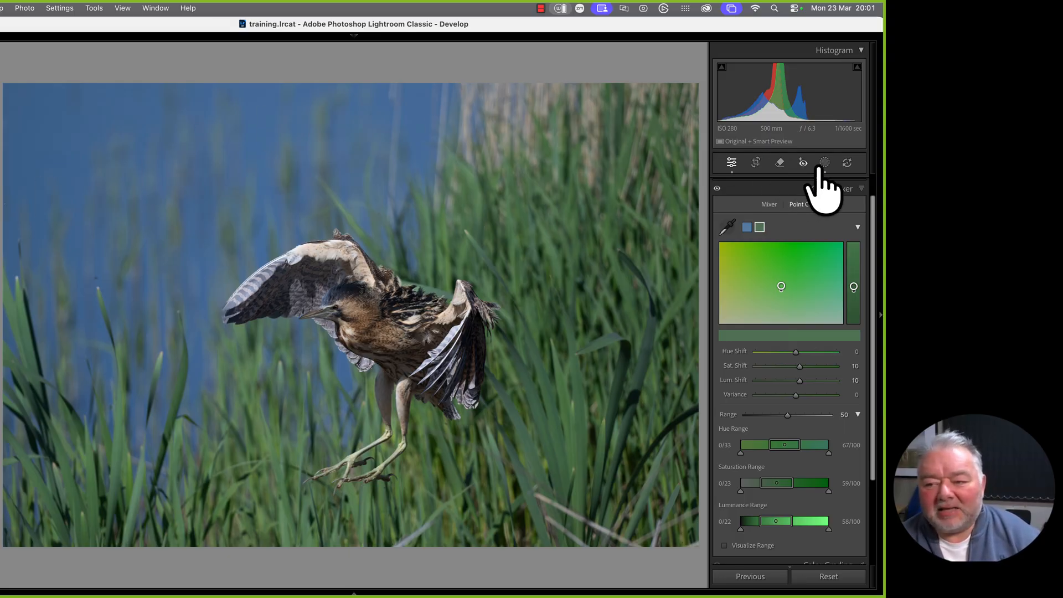
Select the Background mask, dismissing an invalid-entry alert and undoing an accidental deselection
click(823, 162)
click(639, 93)
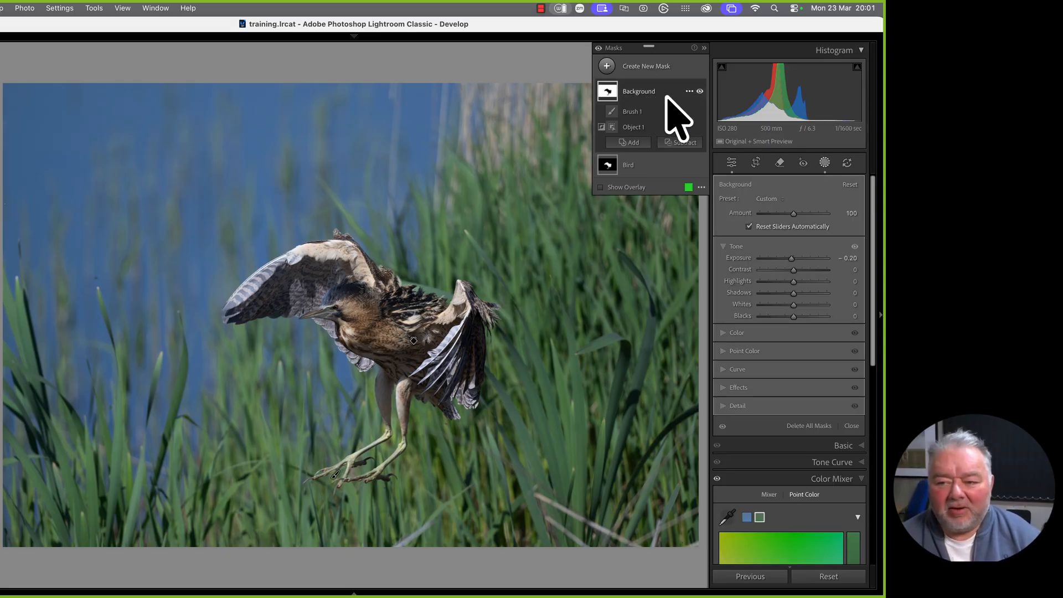
click(853, 270)
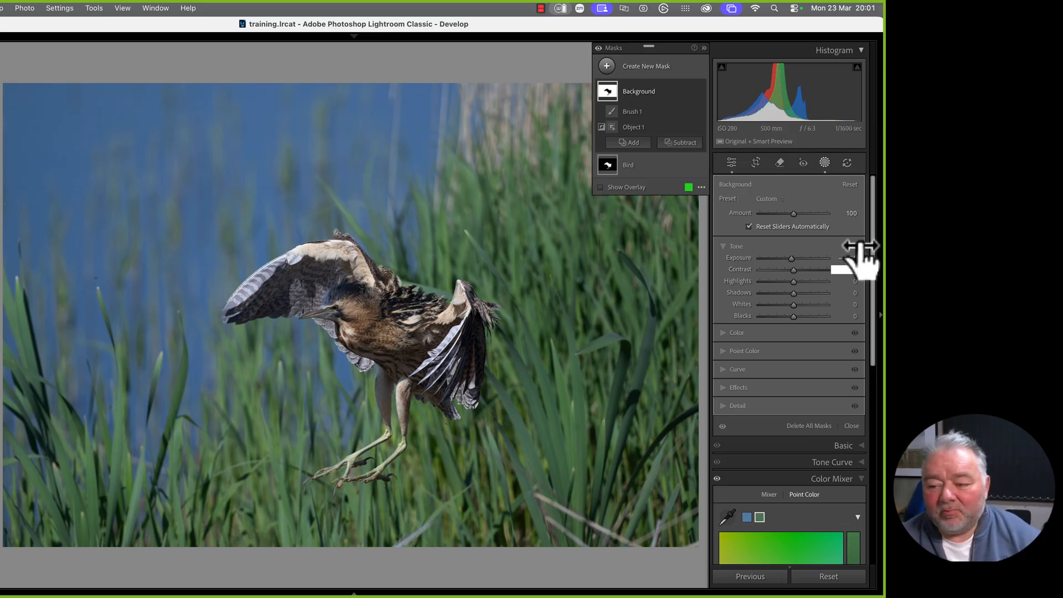
click(854, 264)
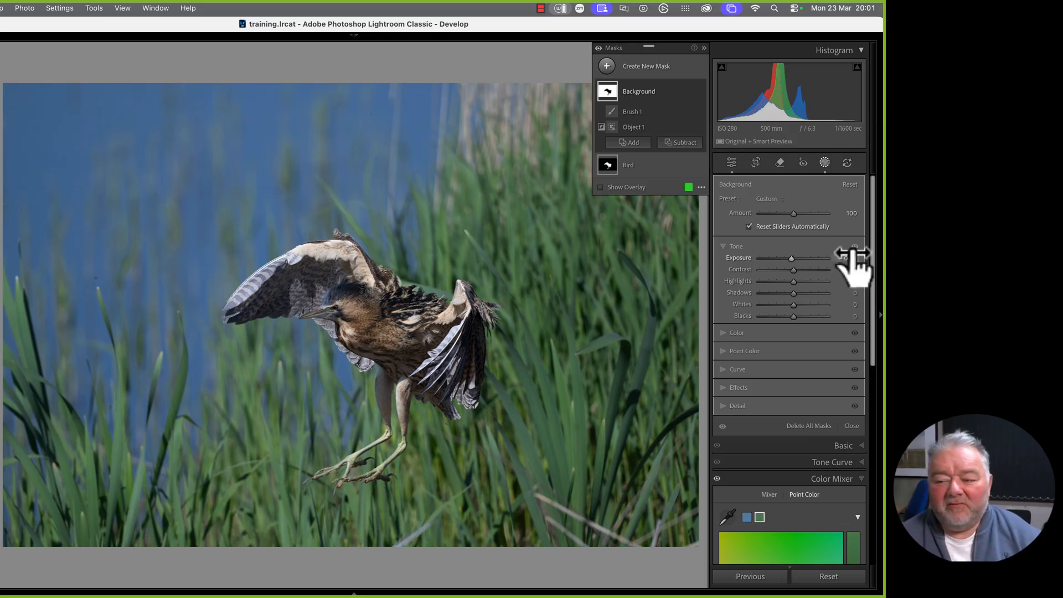
drag(852, 254, 852, 256)
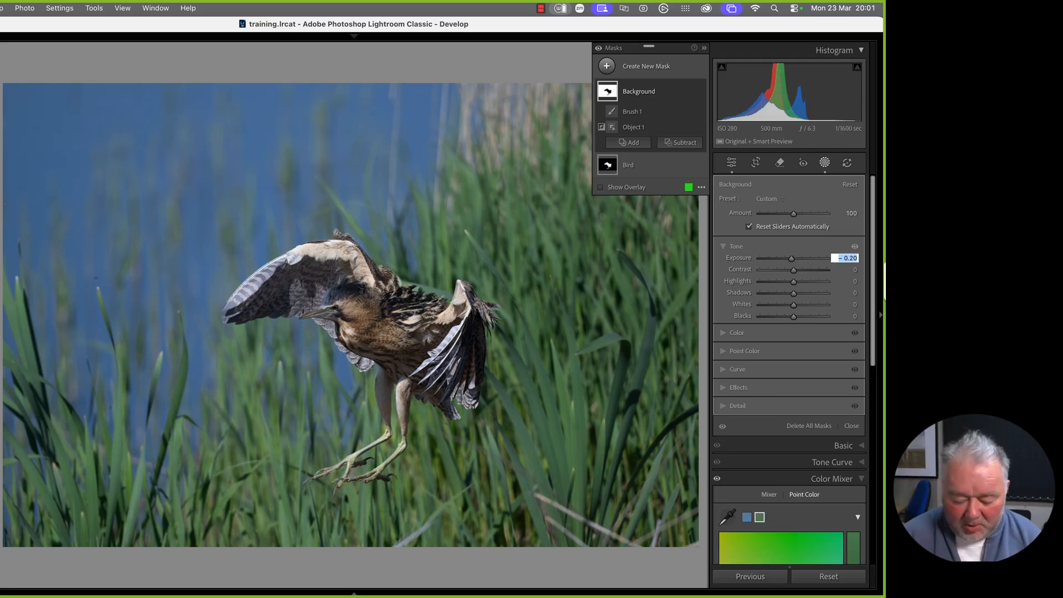
key(BackSpace)
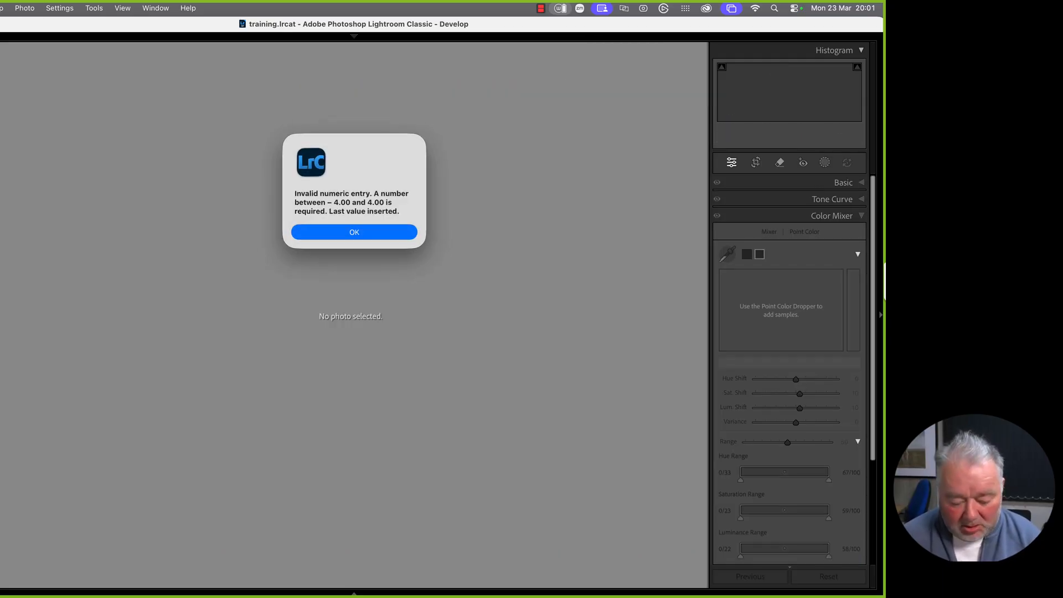
click(335, 233)
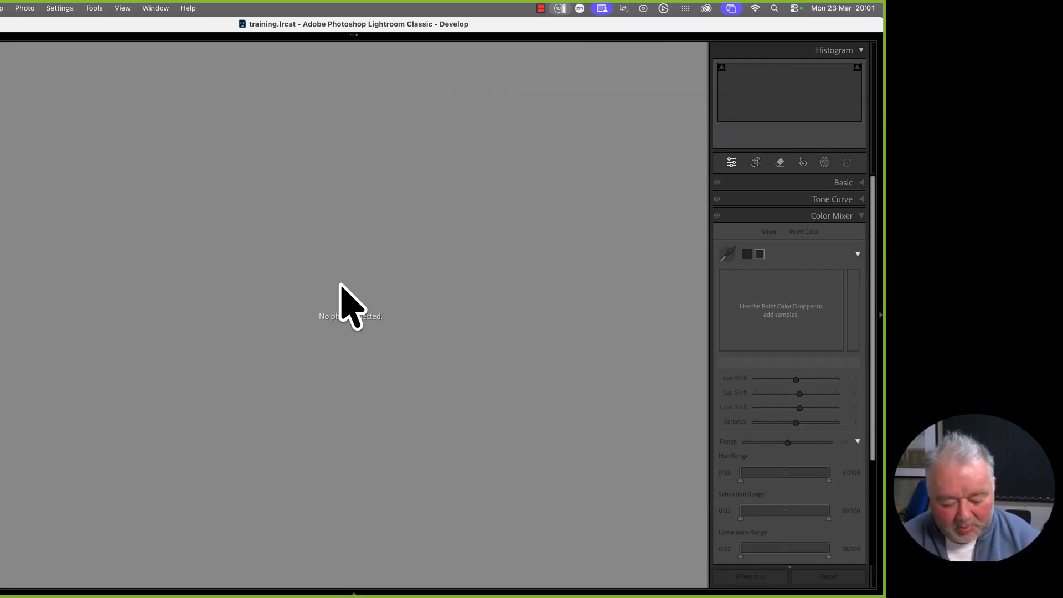
key(super+z)
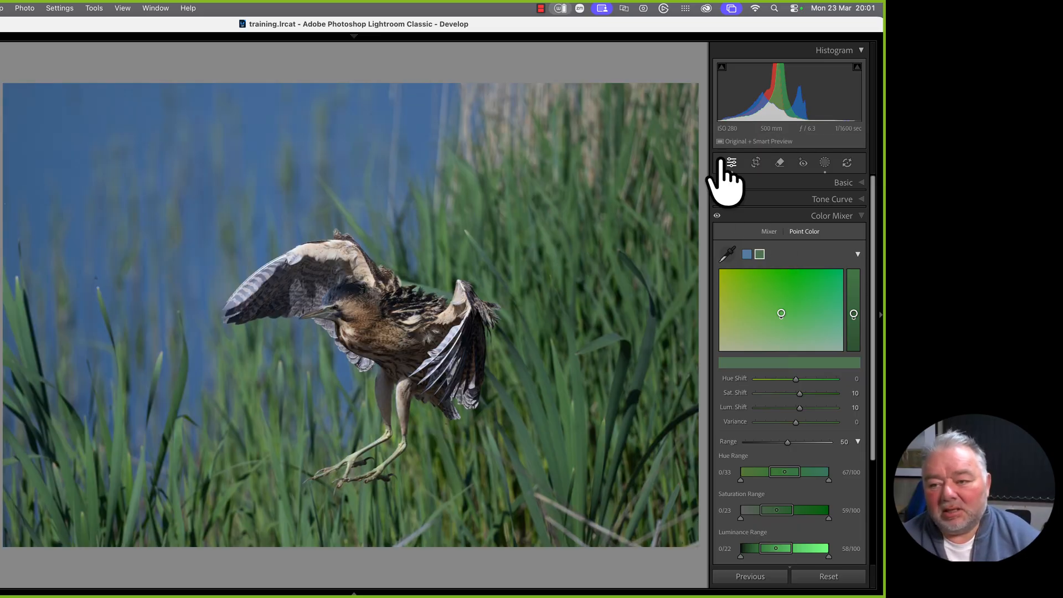
Re-enter the Background mask's exposure as -0.20
click(824, 162)
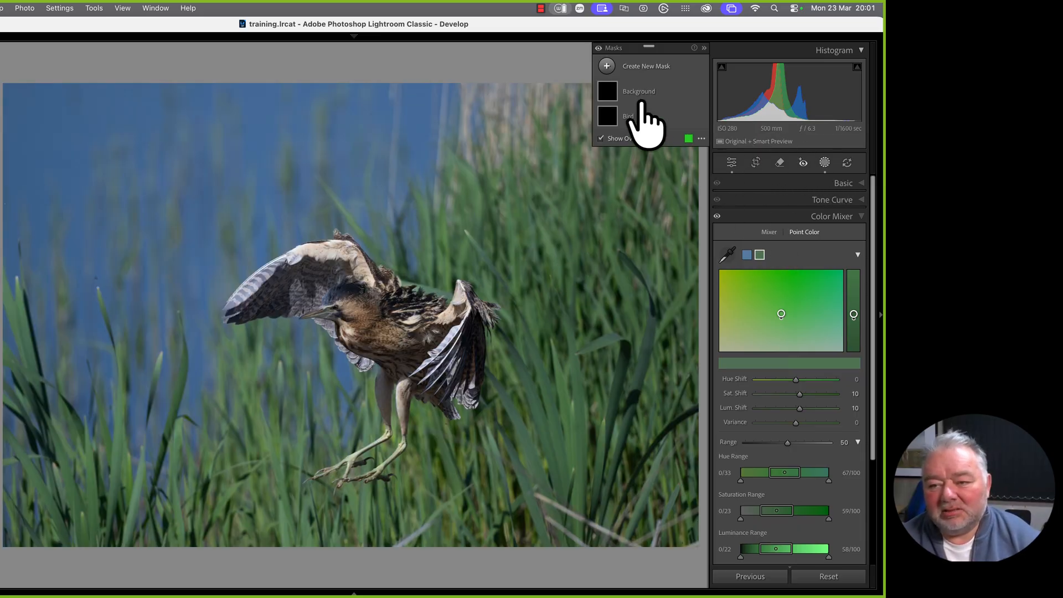
click(847, 258)
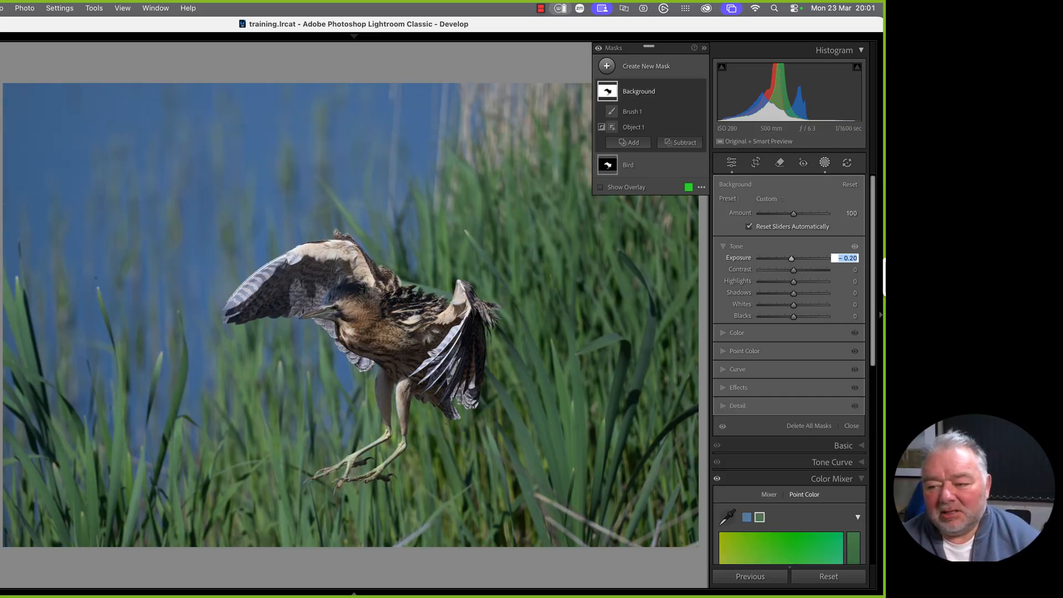
text(-0)
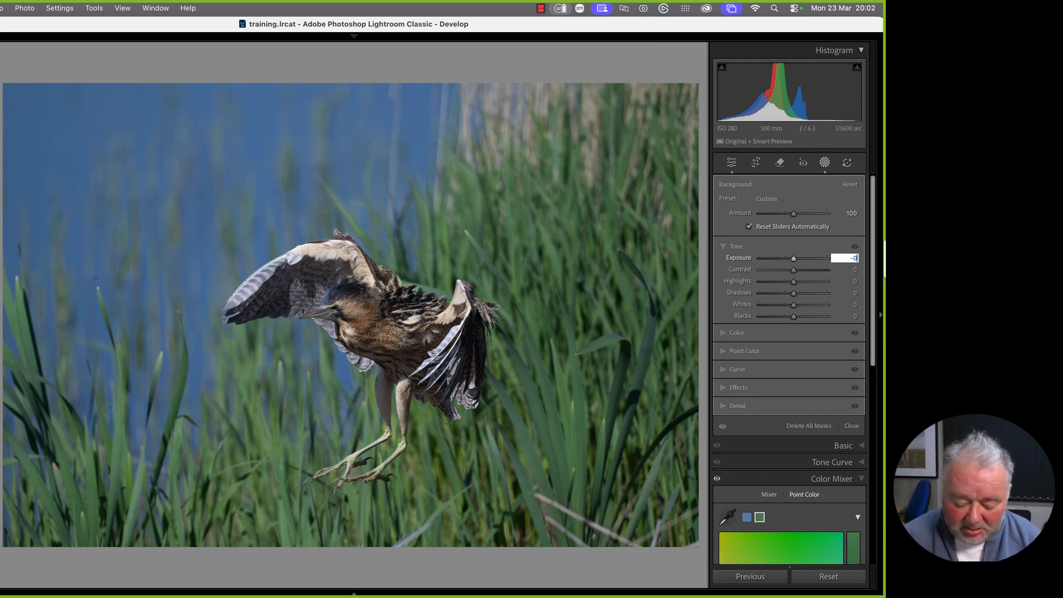
text(.3)
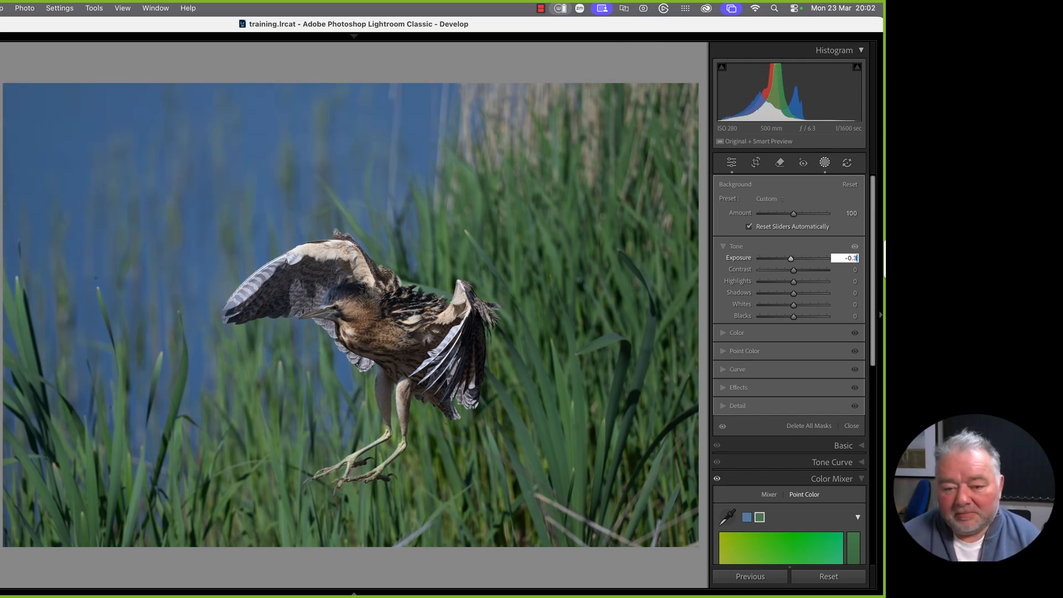
key(BackSpace)
key(BackSpace)
text(.)
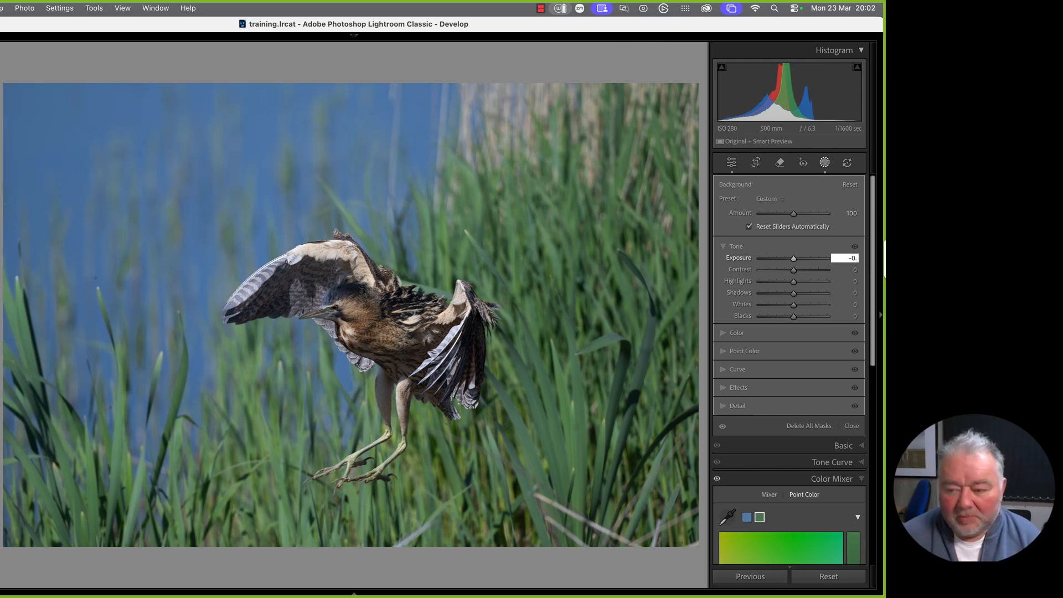
text(2)
key(BackSpace)
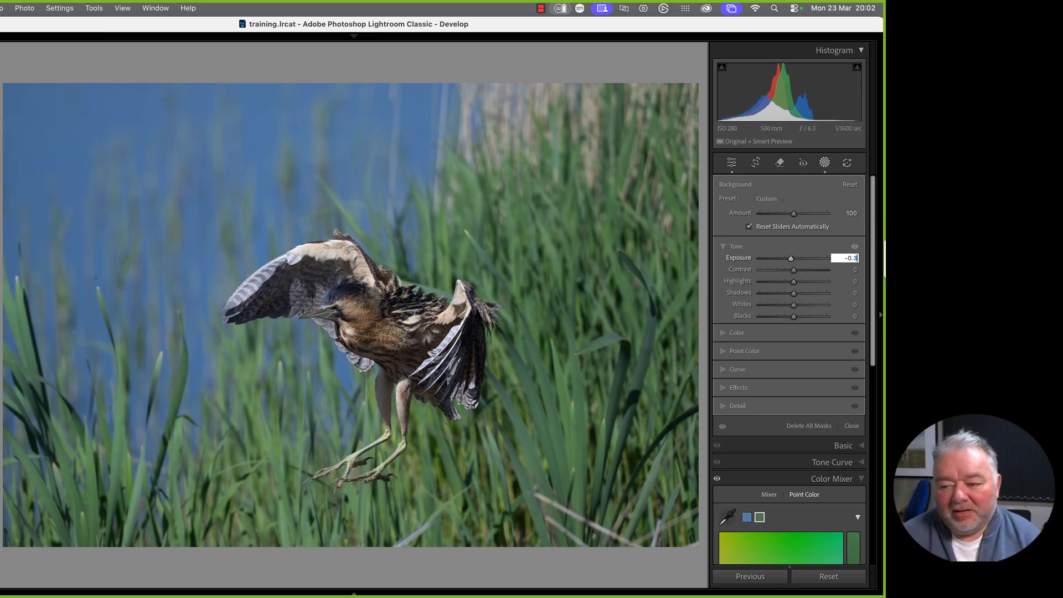
text(3)
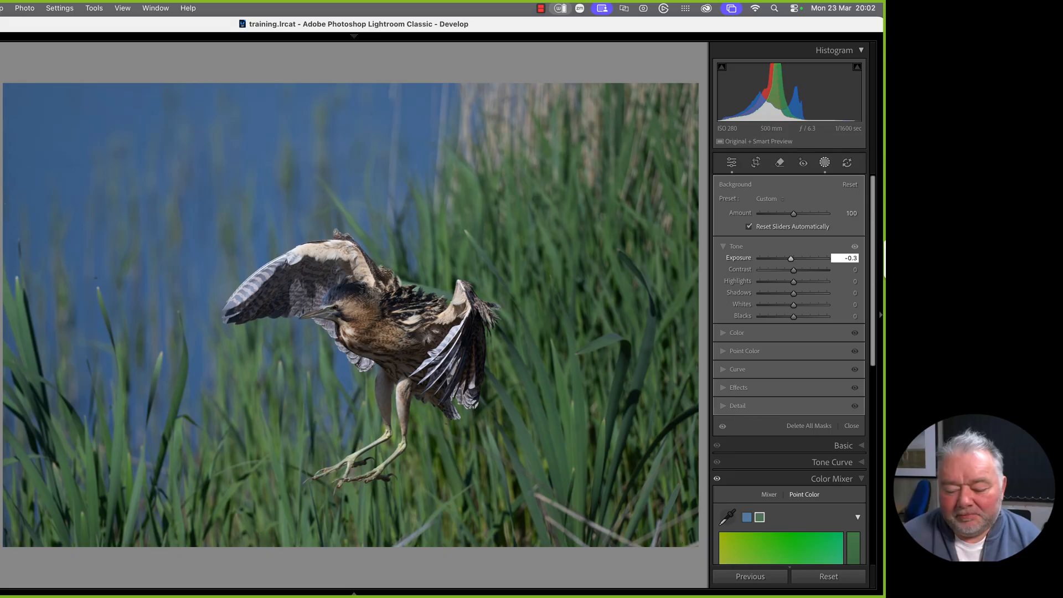
key(BackSpace)
text(2)
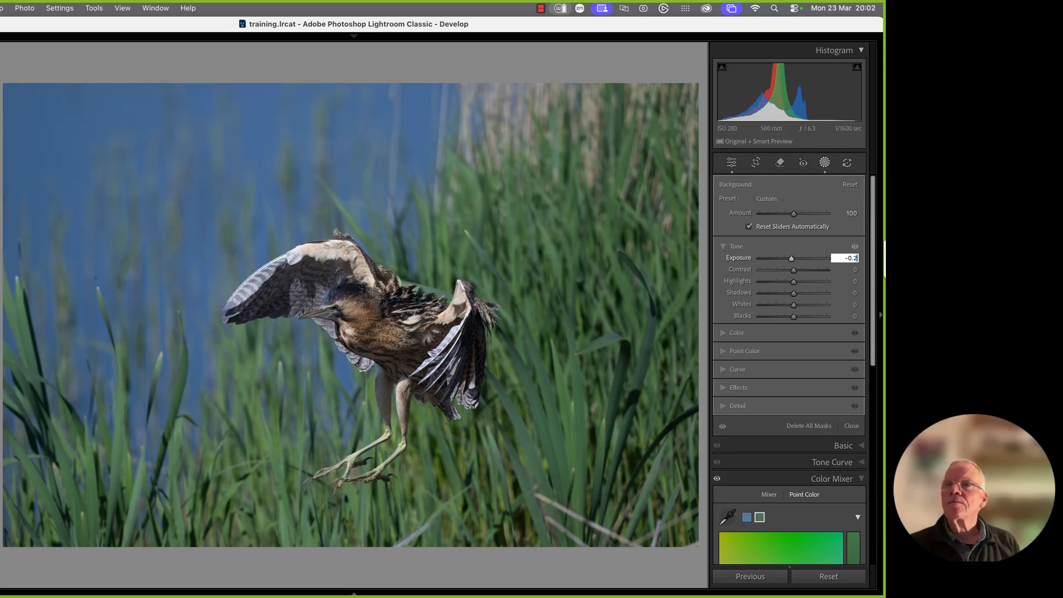
key(Return)
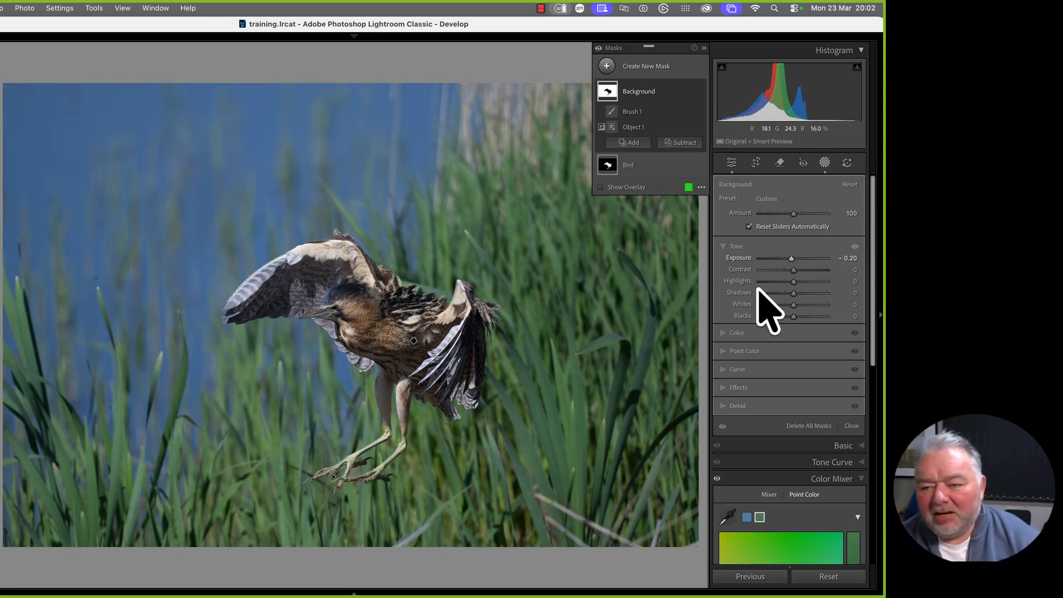
Set the Background mask's Blacks to -20 and return to the Point Color controls
drag(793, 317, 784, 328)
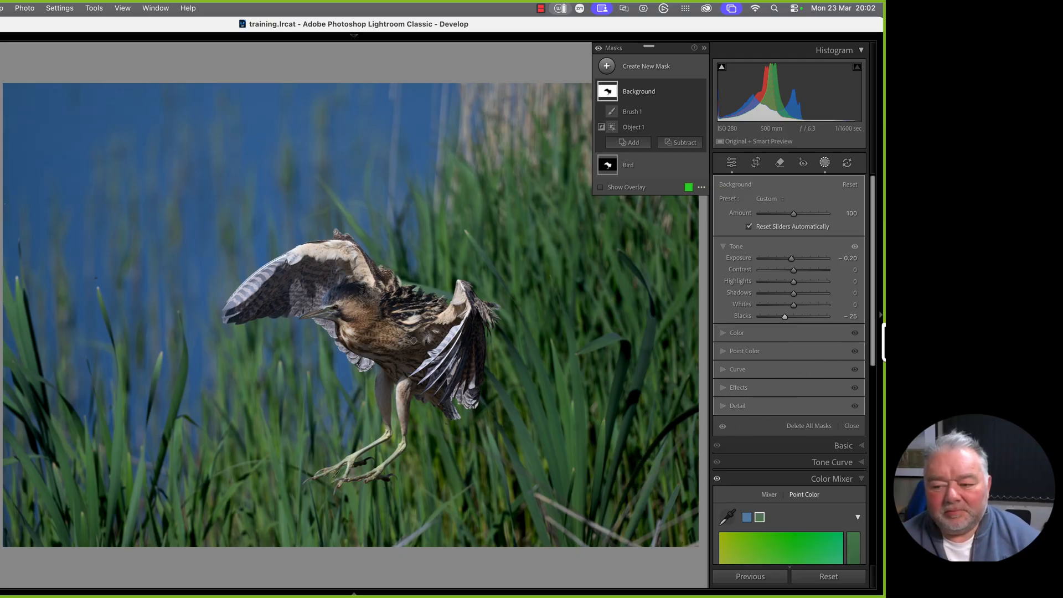
click(847, 316)
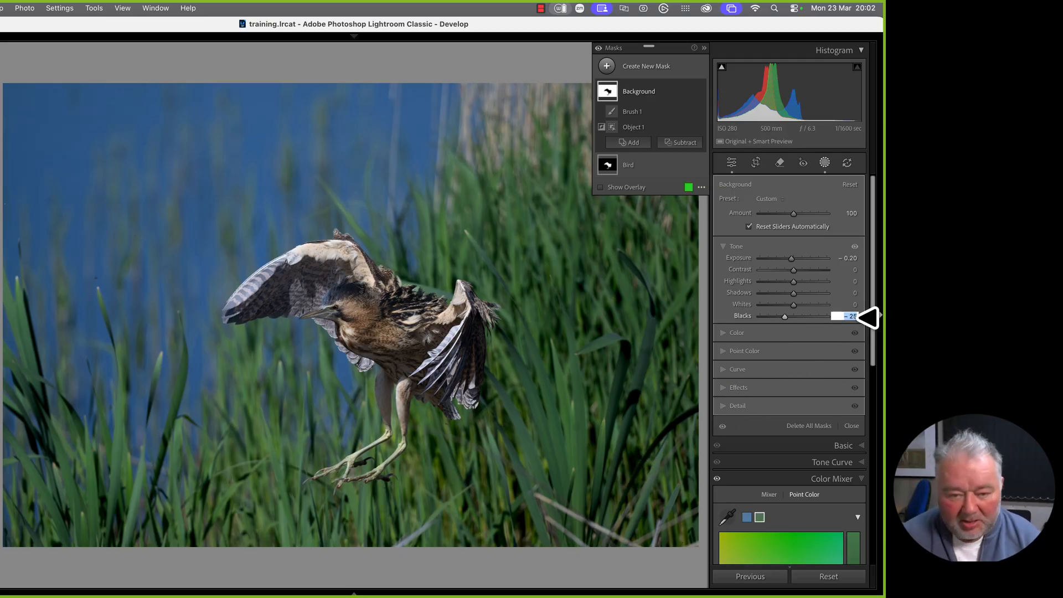
text(-20)
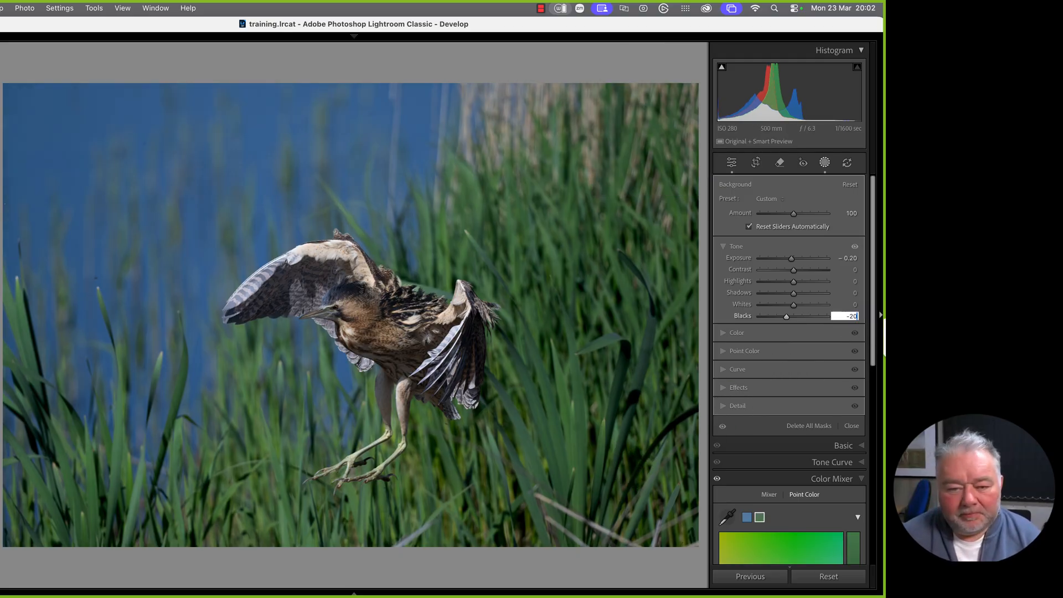
key(Return)
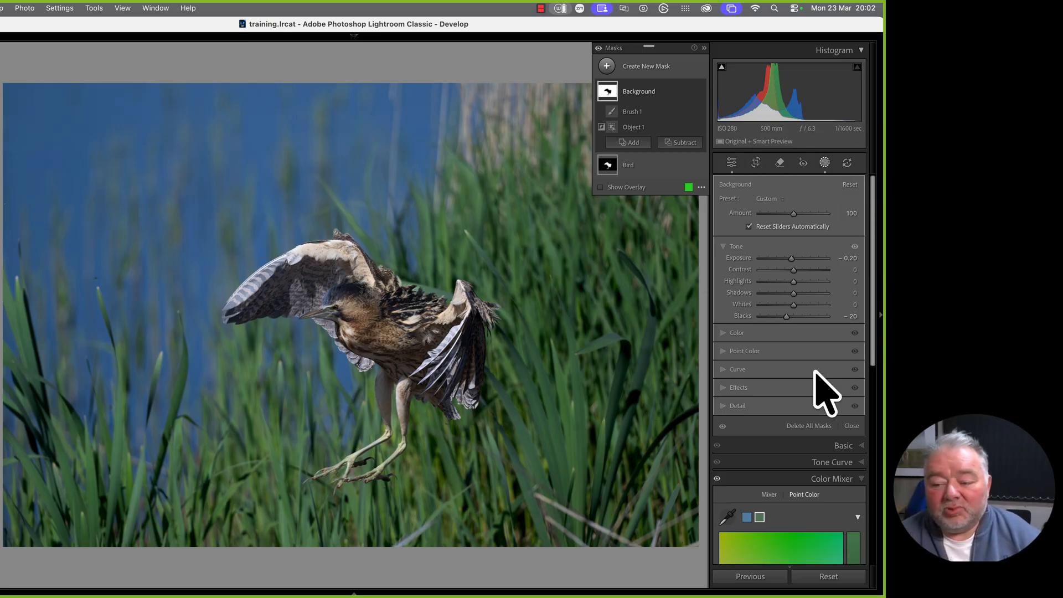
click(851, 426)
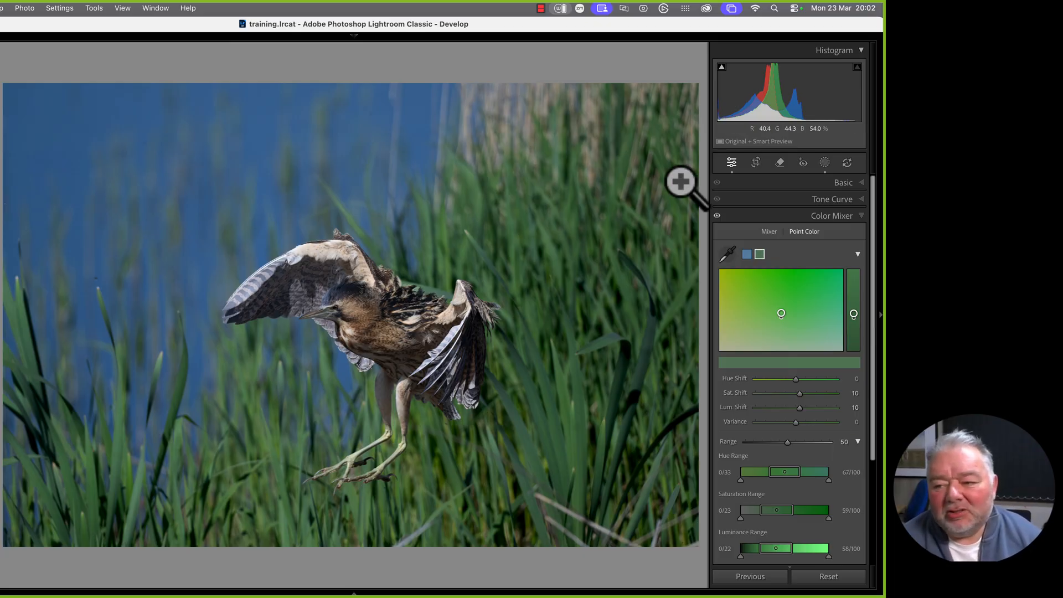
Draw a radial gradient around the bittern, invert a copy, and darken outside to -0.53 exposure
click(825, 163)
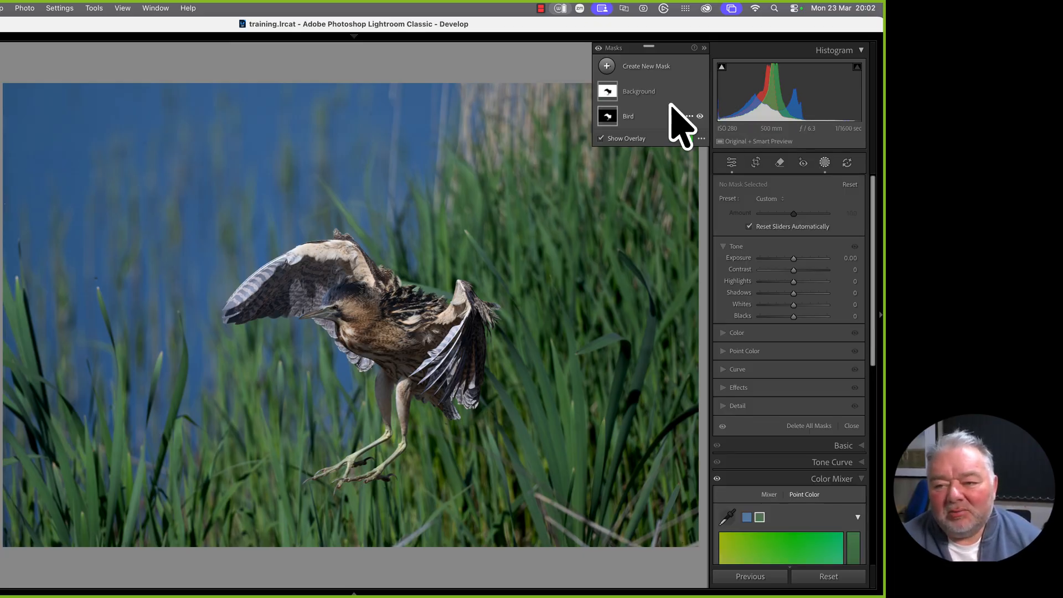
click(605, 67)
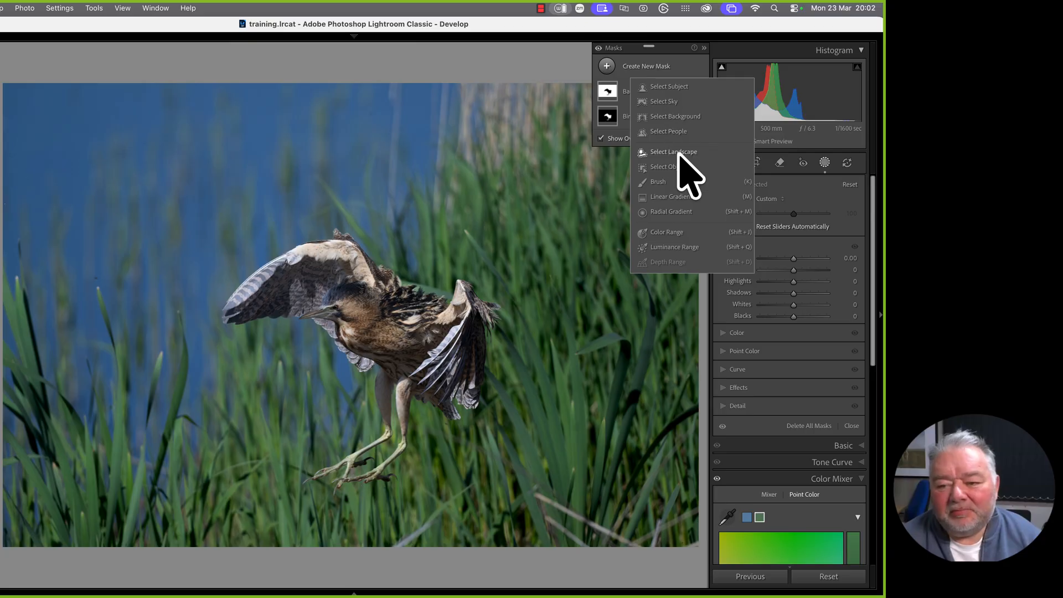
click(671, 212)
drag(229, 298, 662, 491)
drag(234, 327, 331, 387)
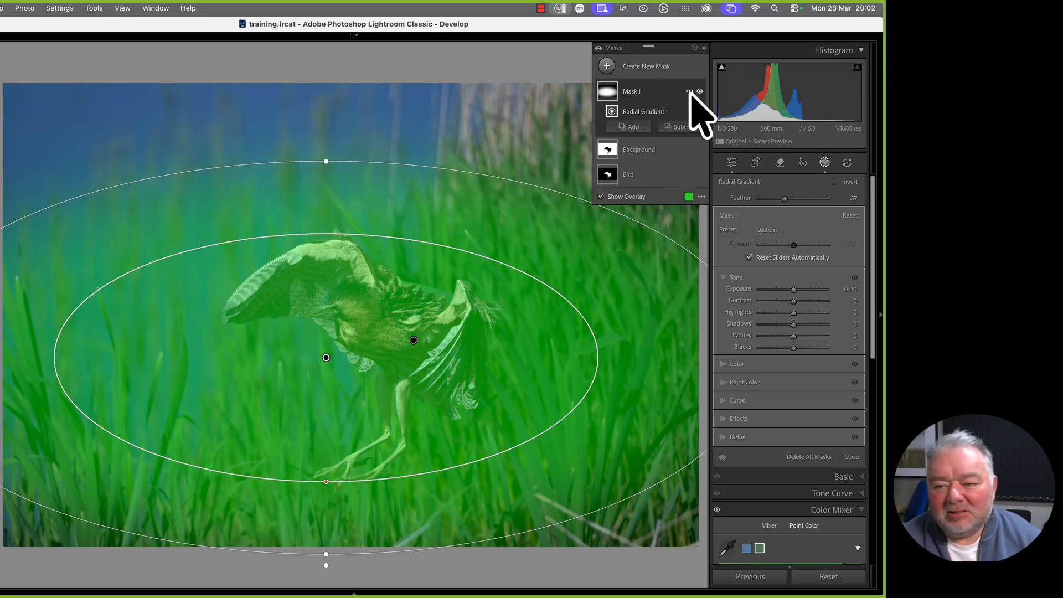
click(691, 93)
mouse_move(740, 153)
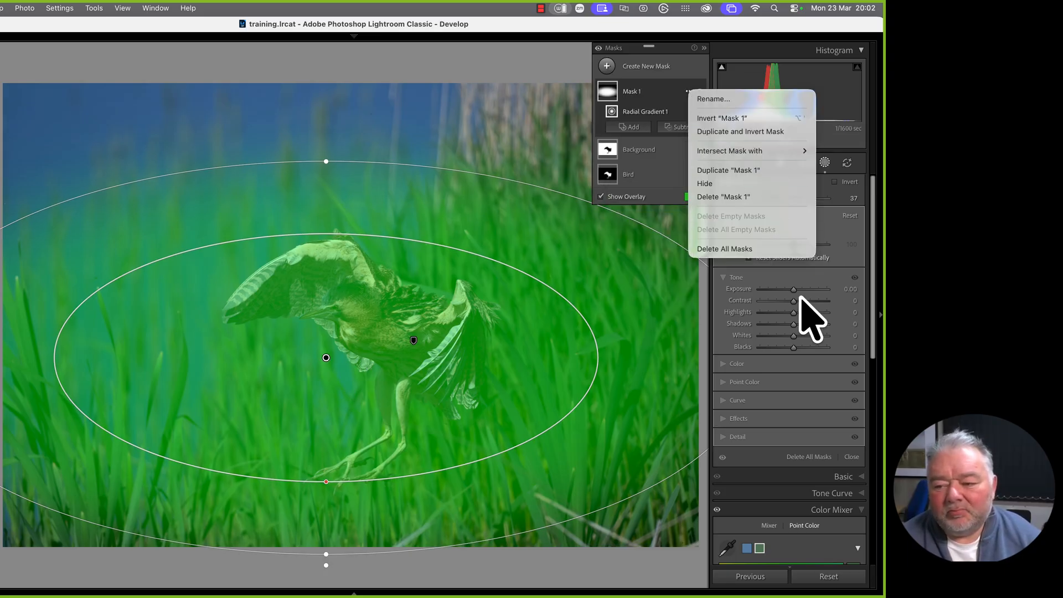
click(769, 135)
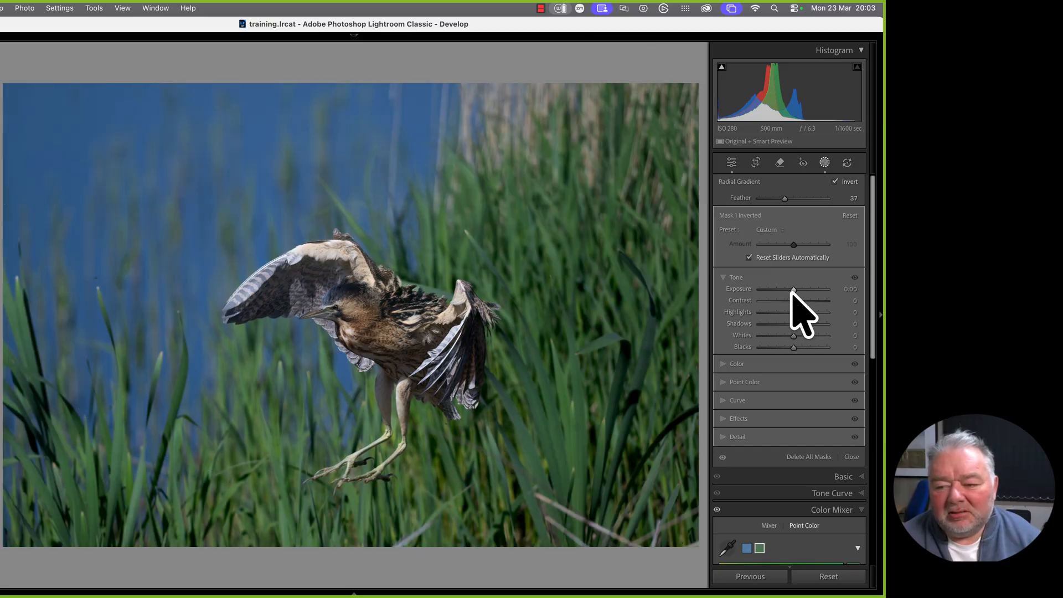
drag(791, 292, 789, 294)
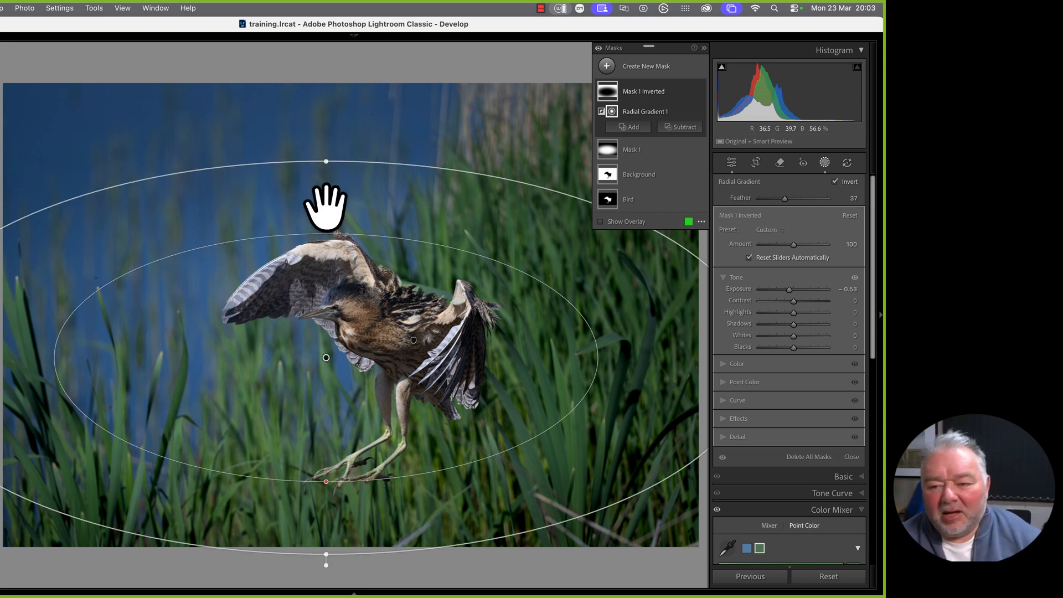
Set the Bird mask's exposure to 0.15 and hide the side panels
click(632, 201)
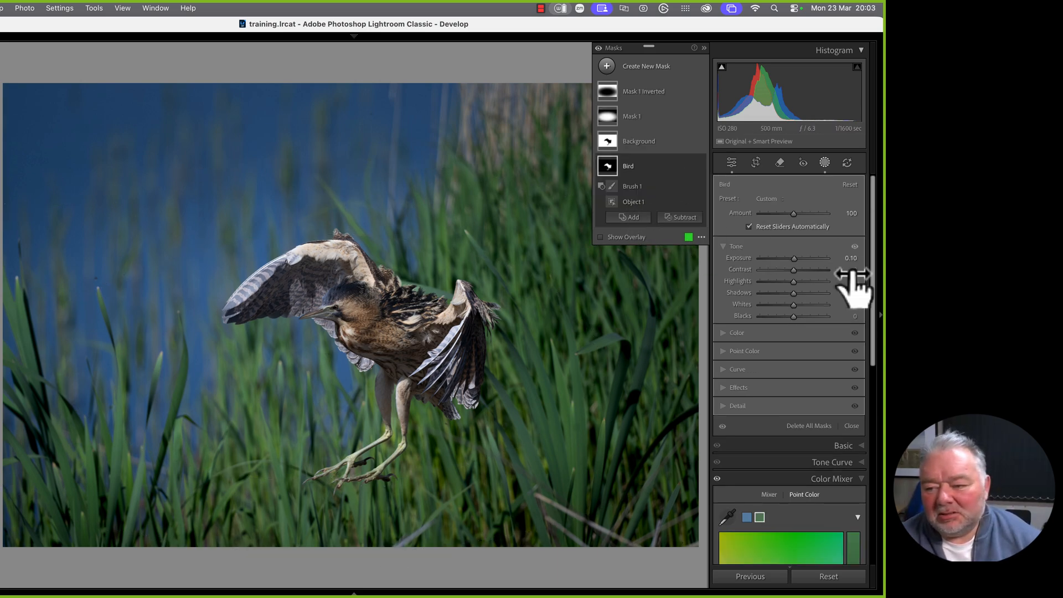
click(847, 258)
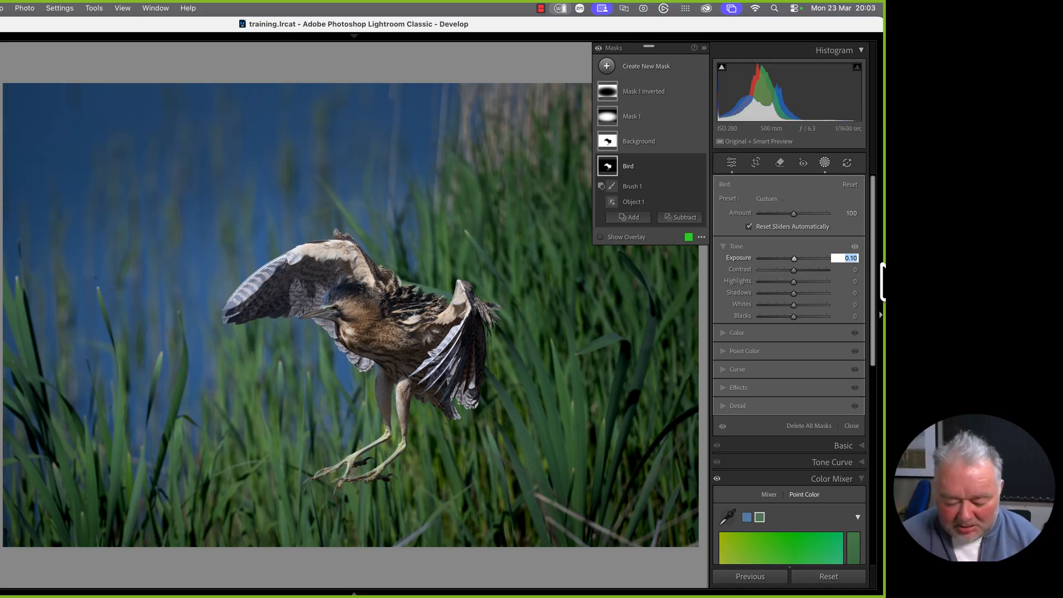
text(0)
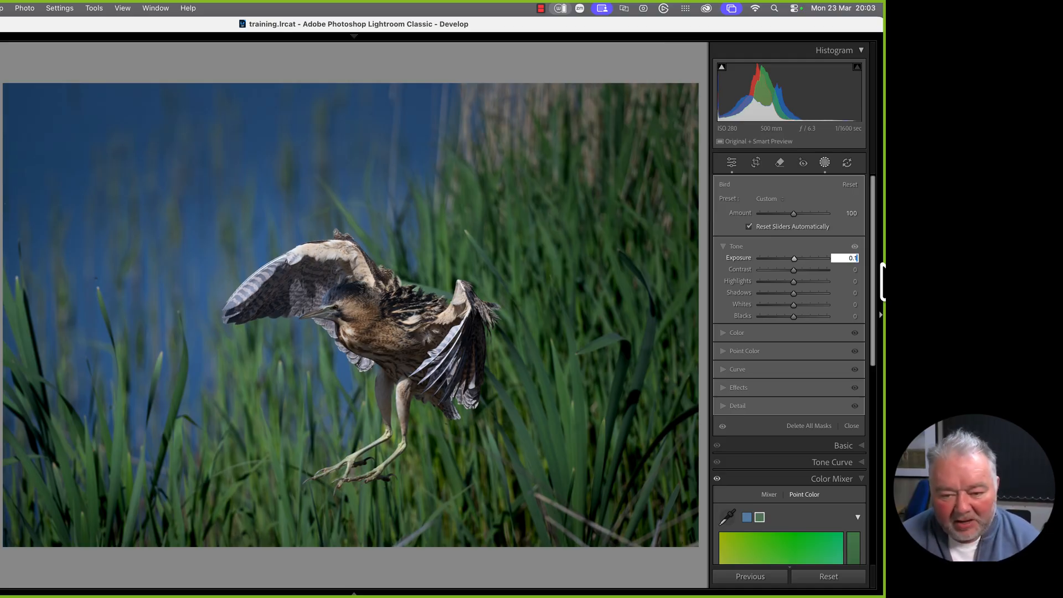
key(Return)
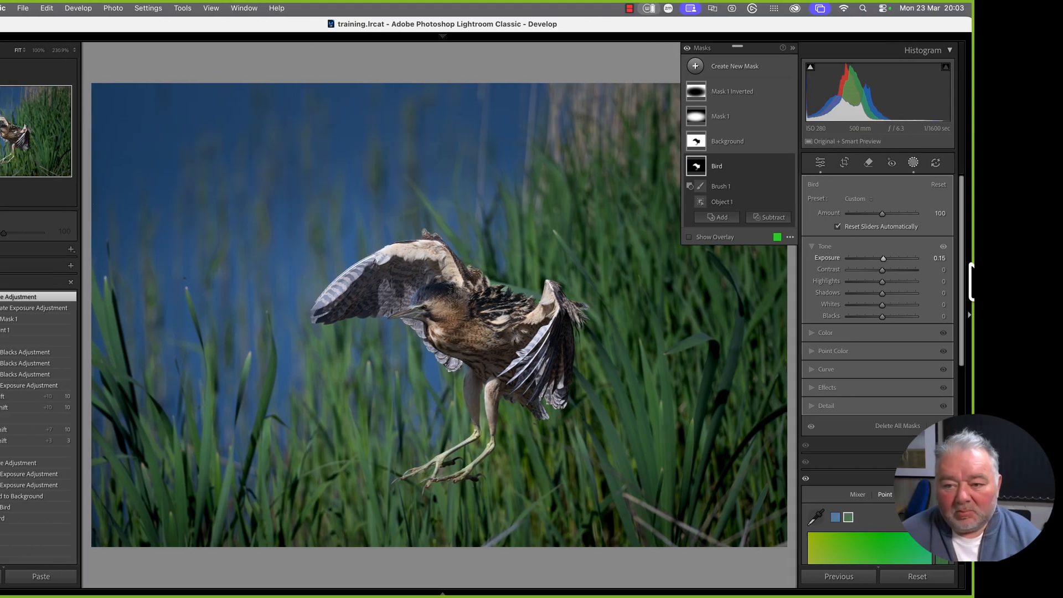
key(Tab)
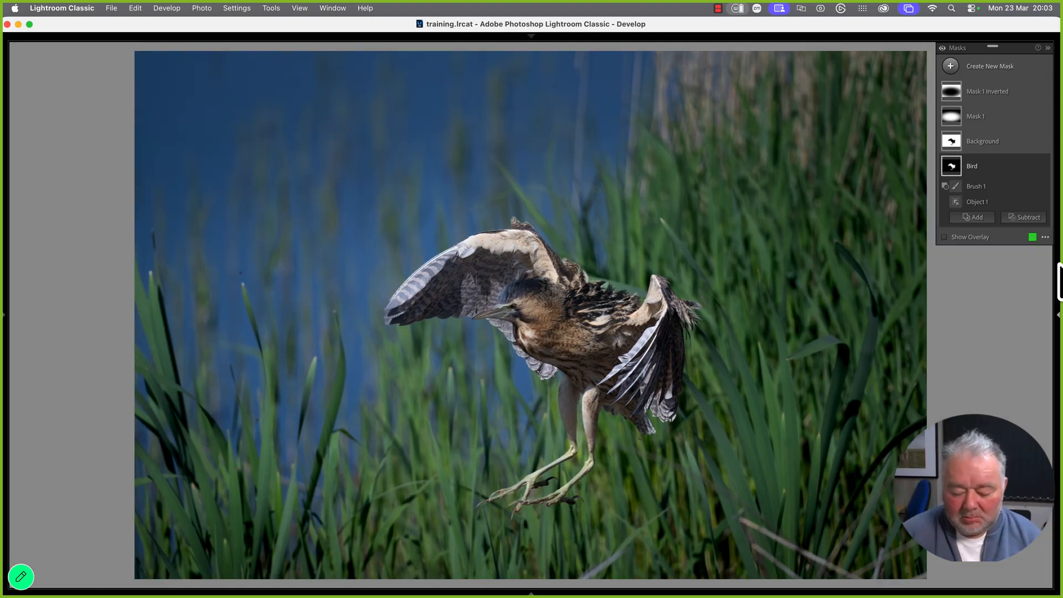
Compare the bittern's before and after versions side by side in Lights Out mode
key(l)
key(l)
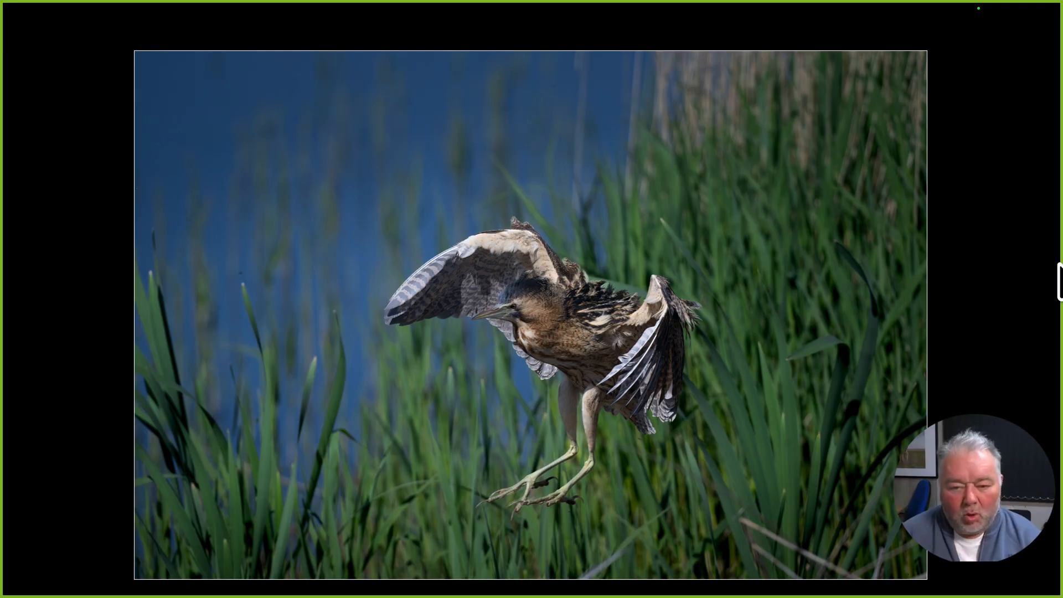
key(y)
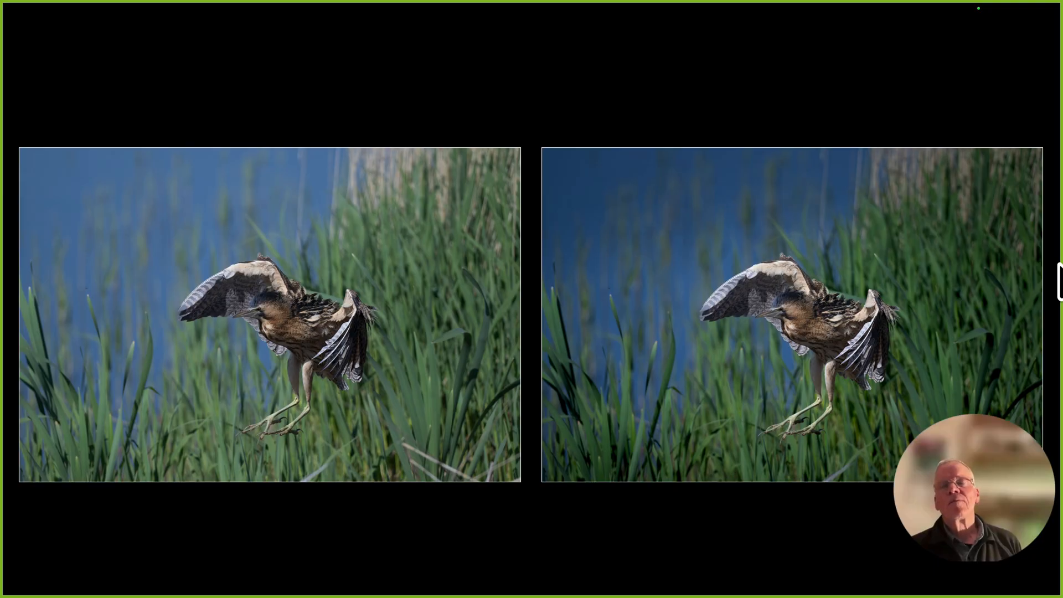
key(g)
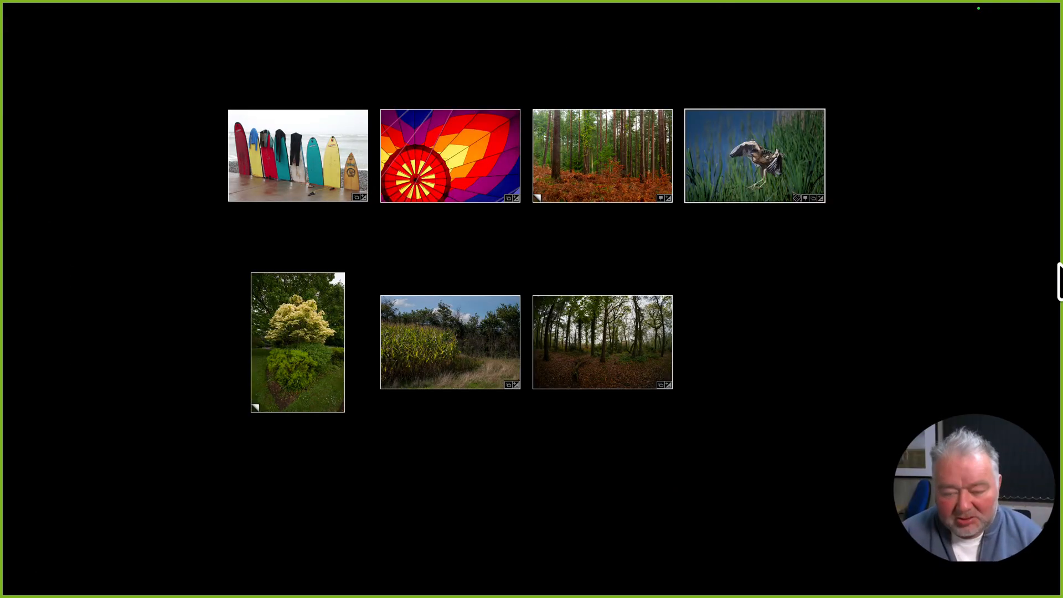
Return to the bittern in Develop with side panels and the mask list showing
key(l)
key(e)
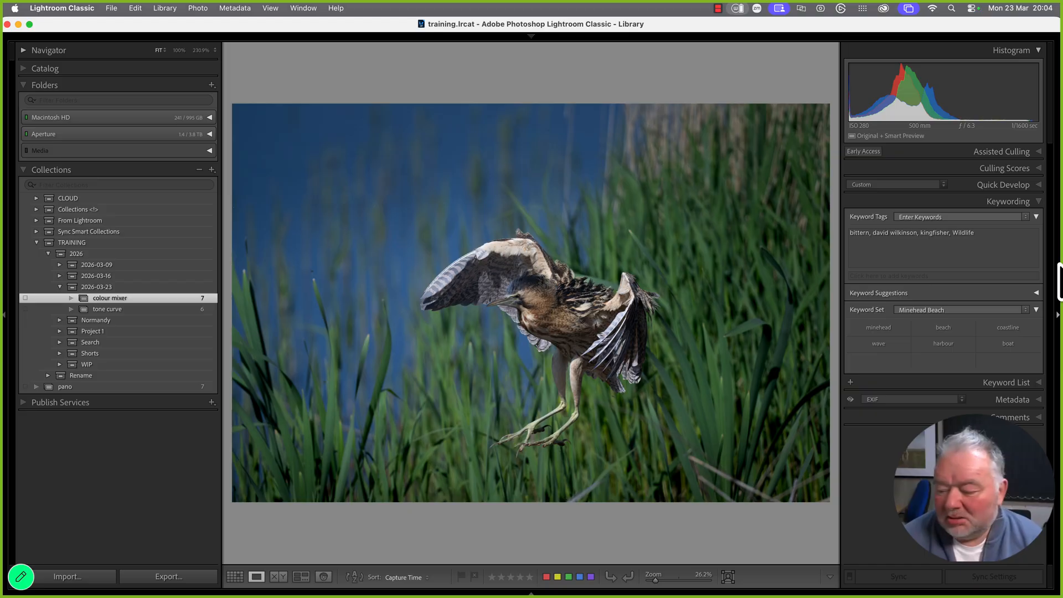
key(d)
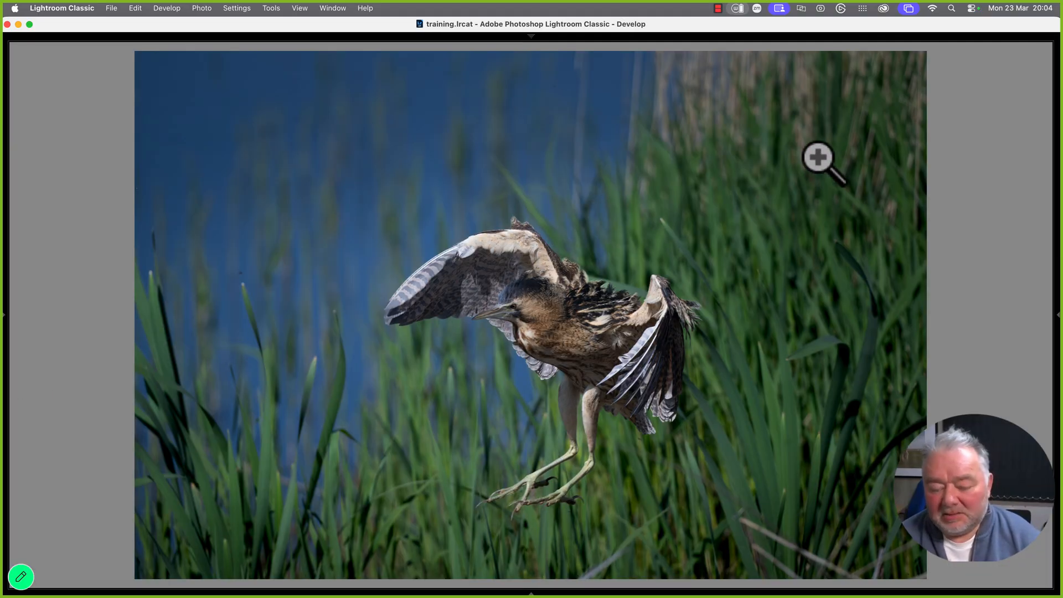
key(Tab)
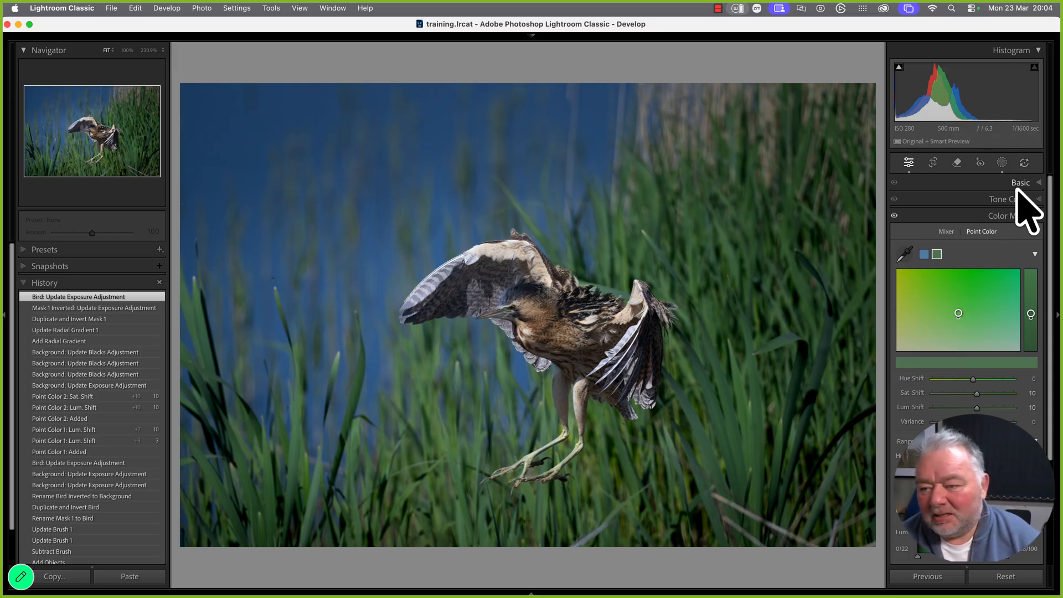
click(1001, 163)
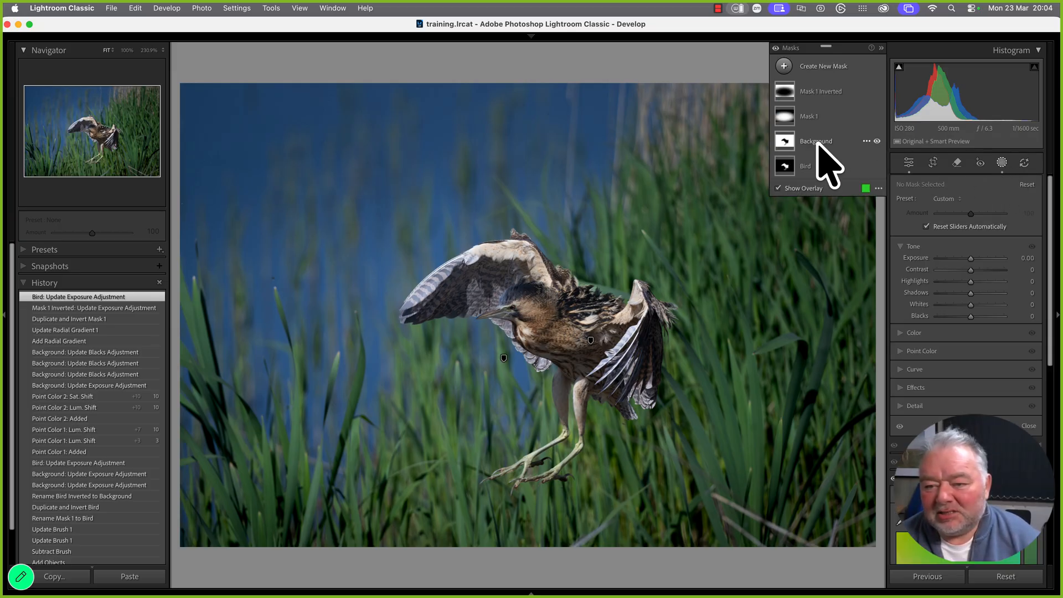
Duplicate the Bird mask to create a Bird Copy mask
click(813, 166)
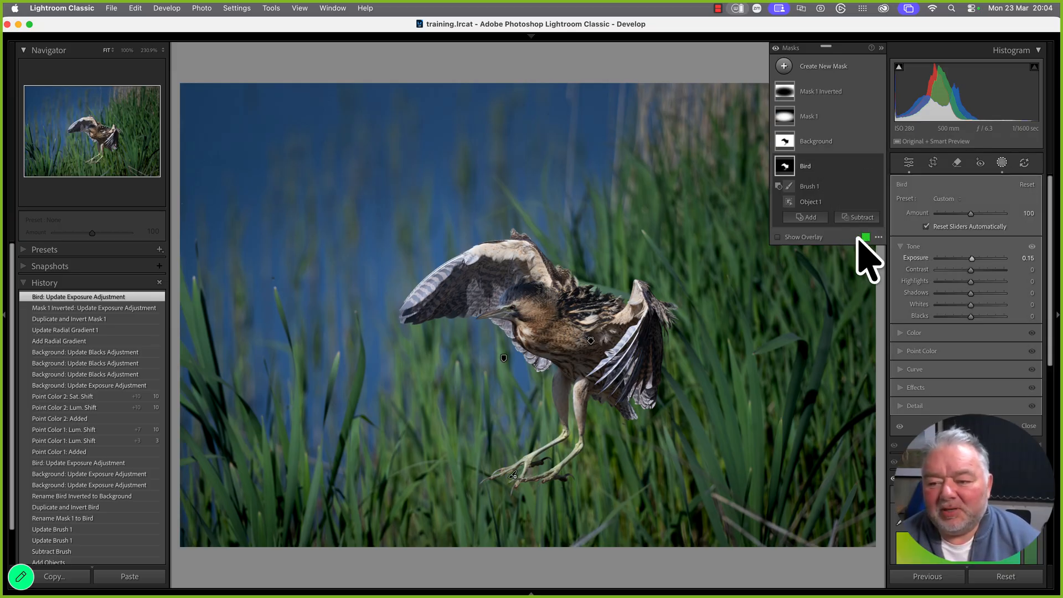
click(864, 166)
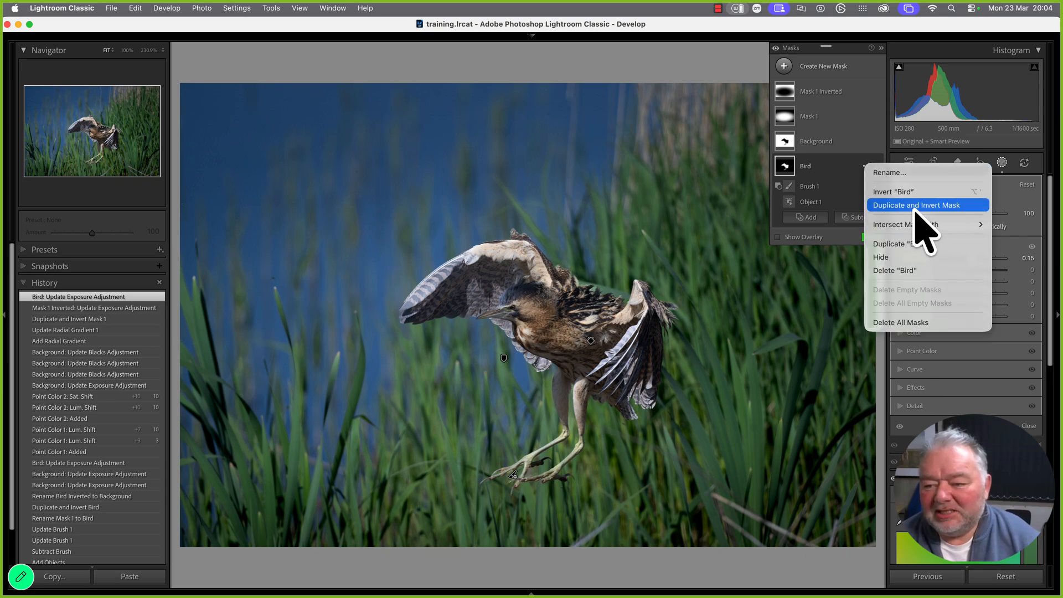
click(919, 244)
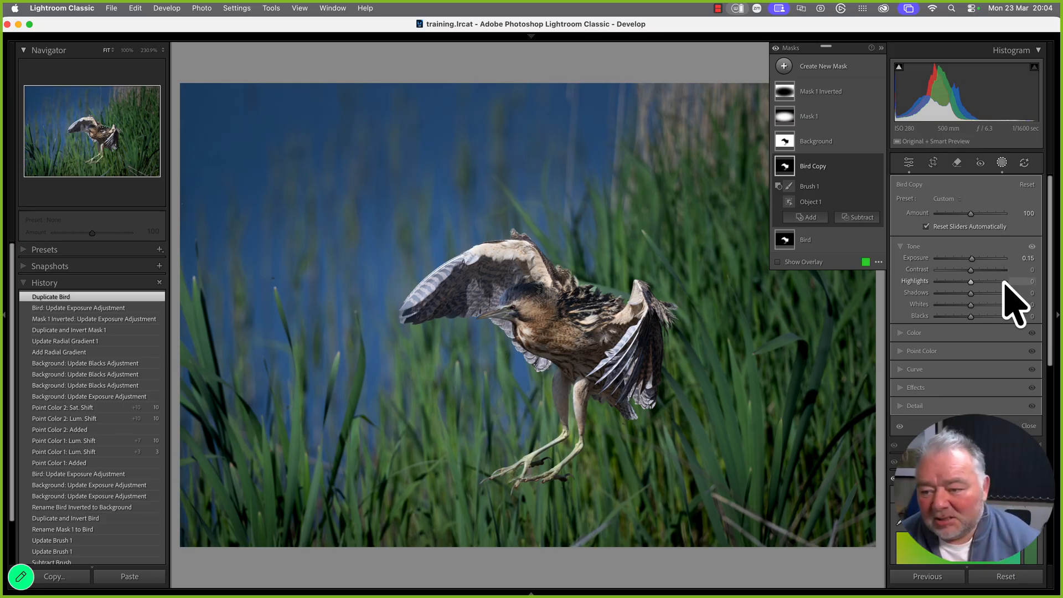
Adjust Bird Copy's shadows, set Texture 34, Clarity 9 and Dehaze 6, and close masking
drag(970, 294, 962, 320)
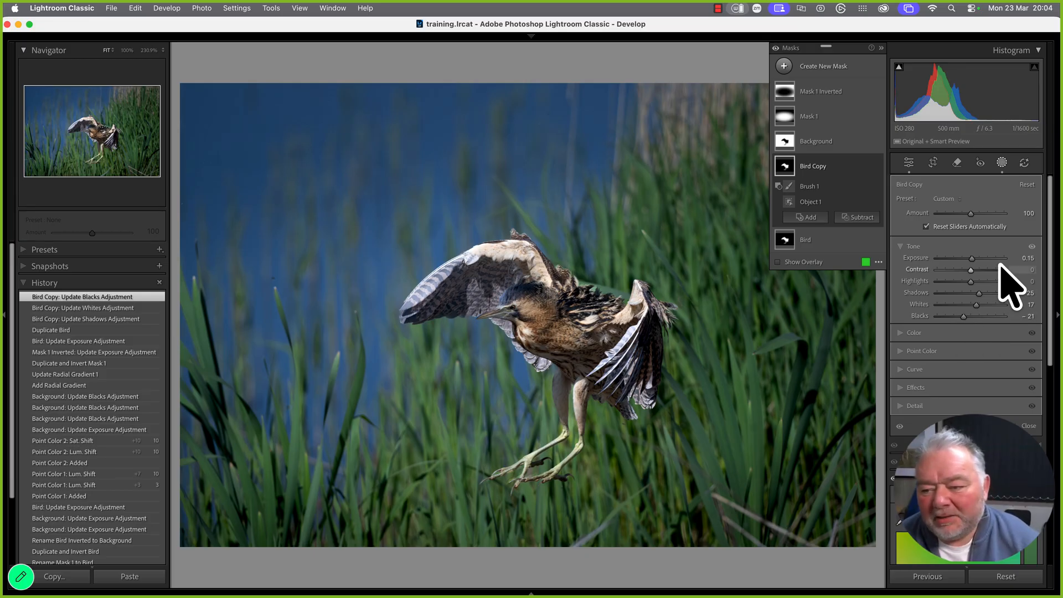
click(917, 388)
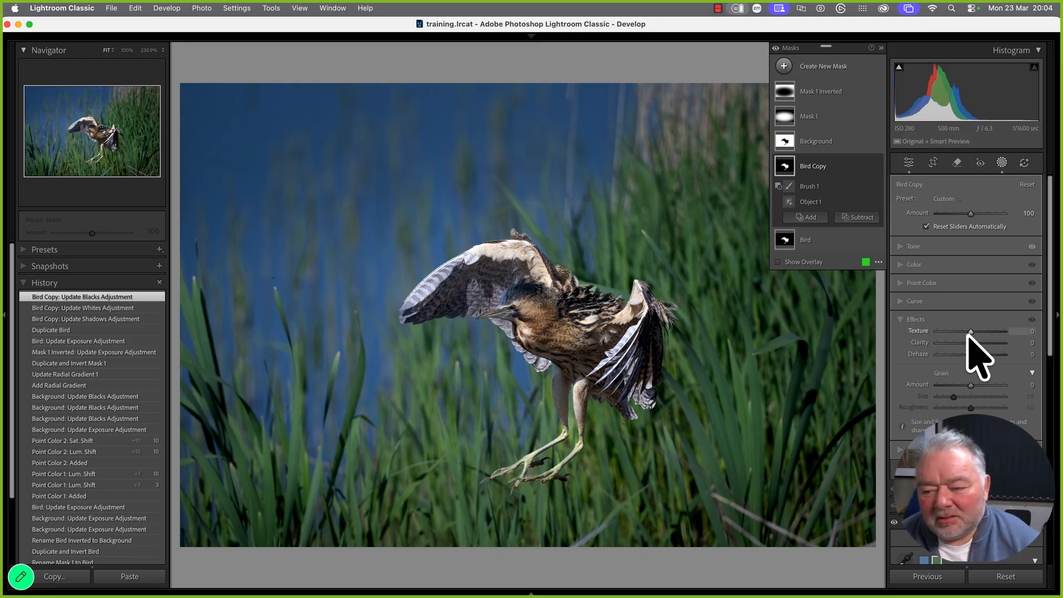
drag(972, 331, 972, 356)
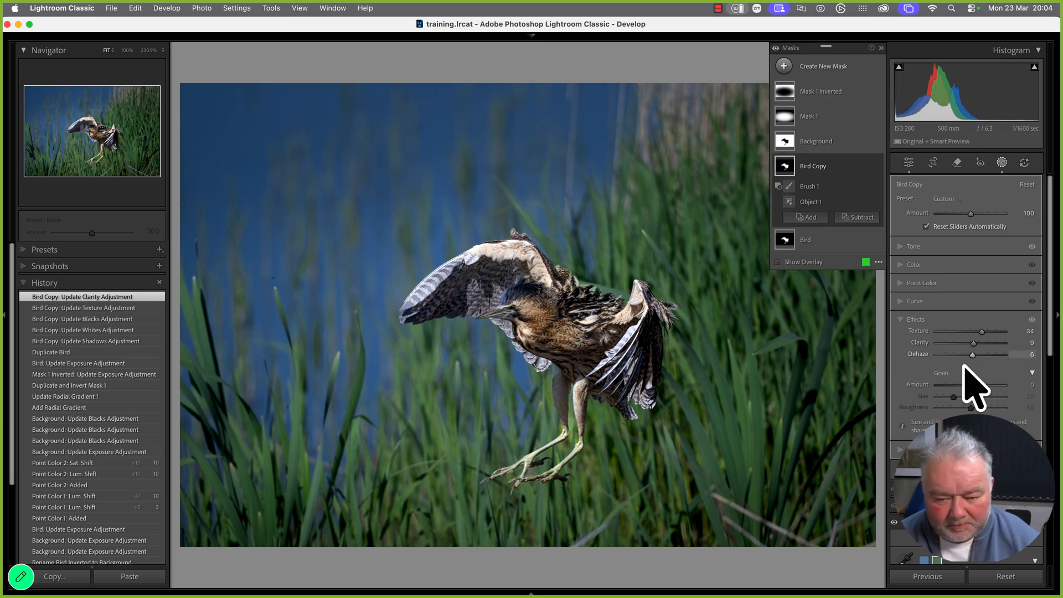
click(1029, 471)
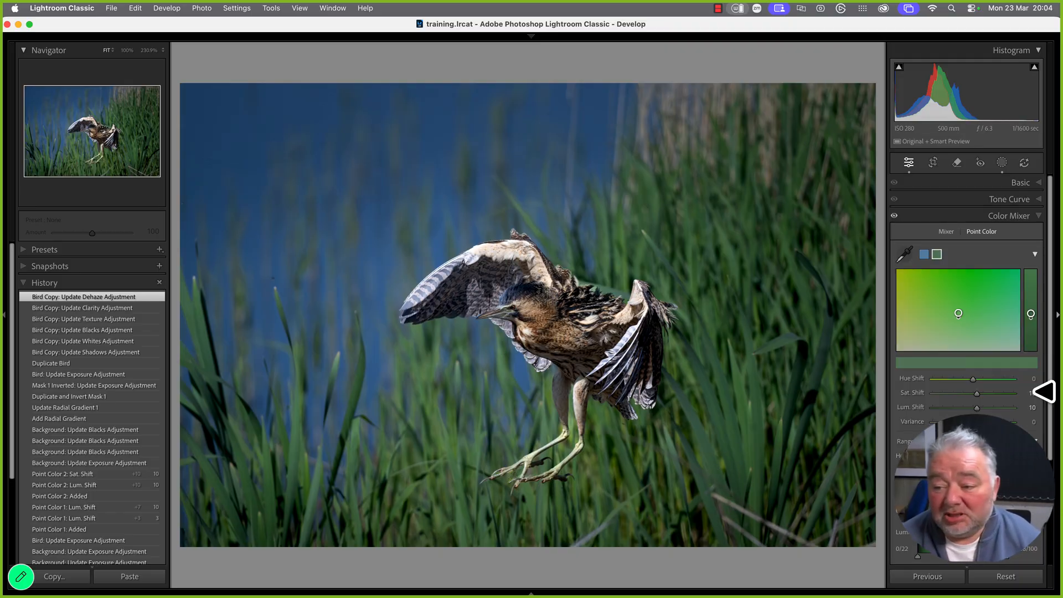
Trim the top of the bittern frame, reposition the bird, and commit a 16 x 9 crop
click(1034, 216)
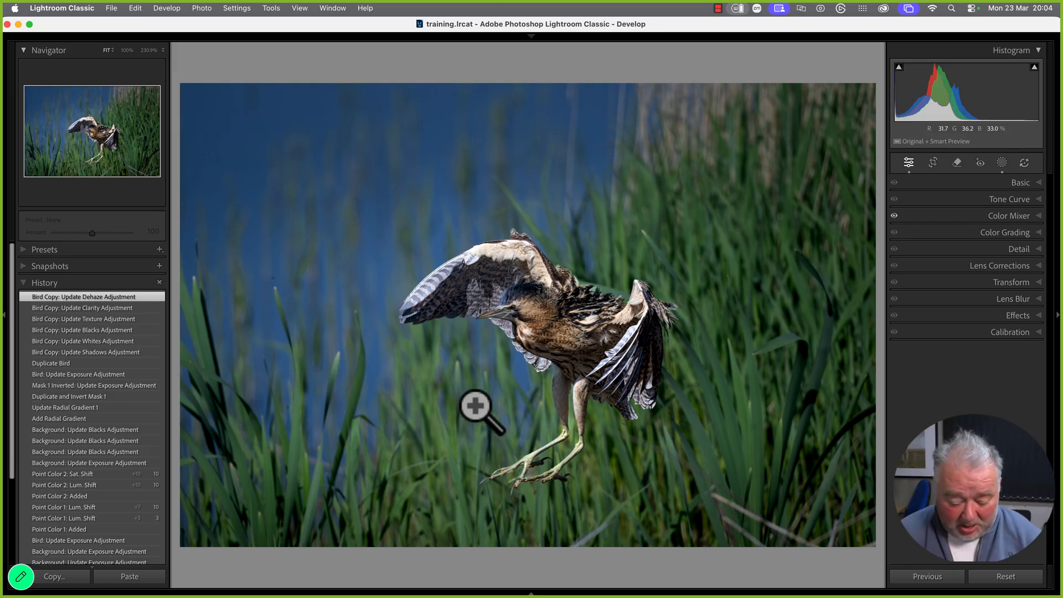
key(r)
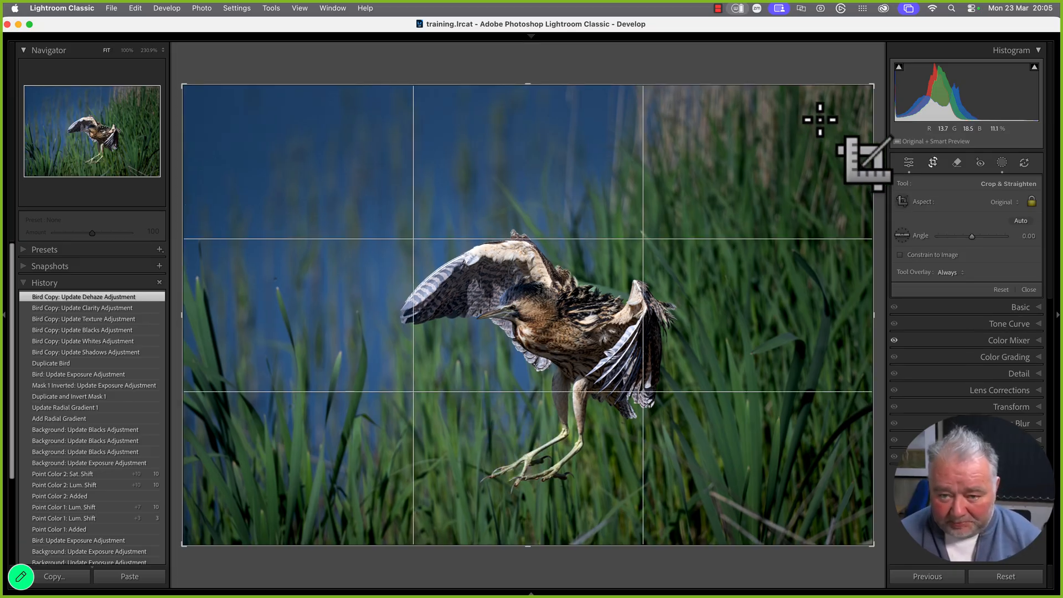
drag(527, 86, 531, 111)
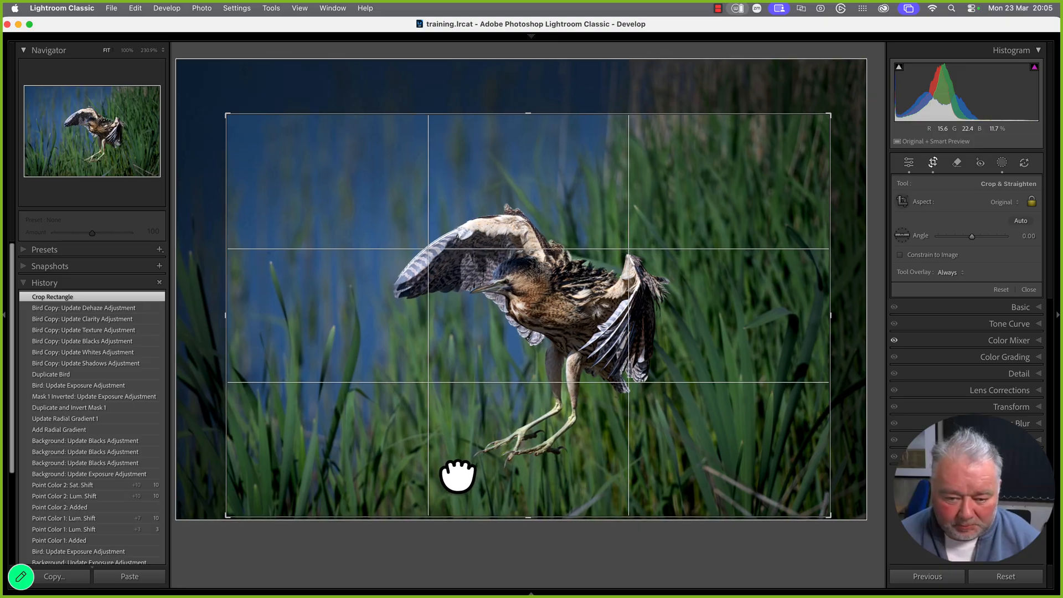
drag(457, 475, 446, 474)
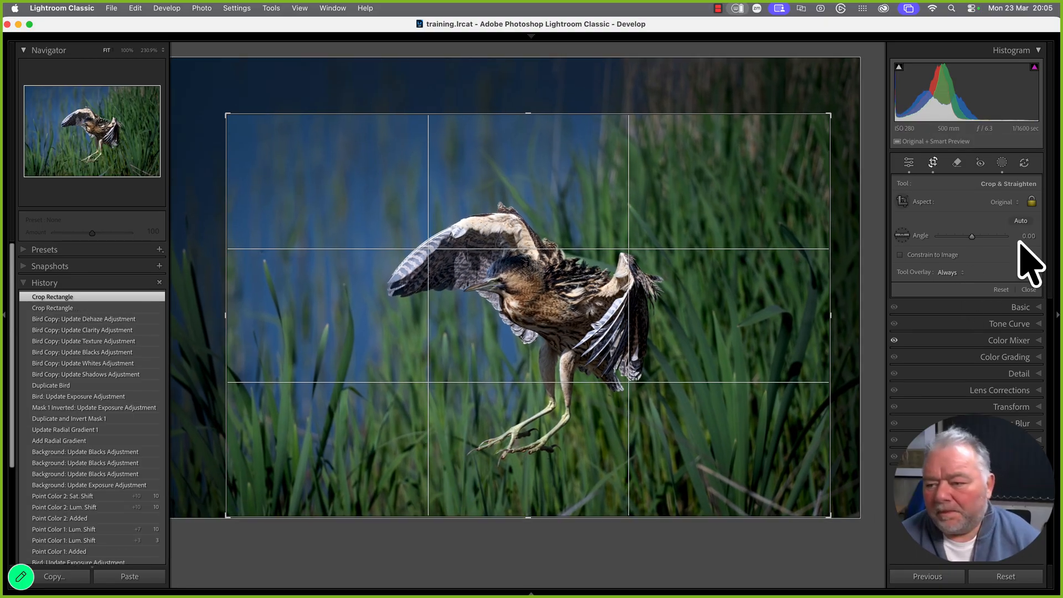
click(1004, 202)
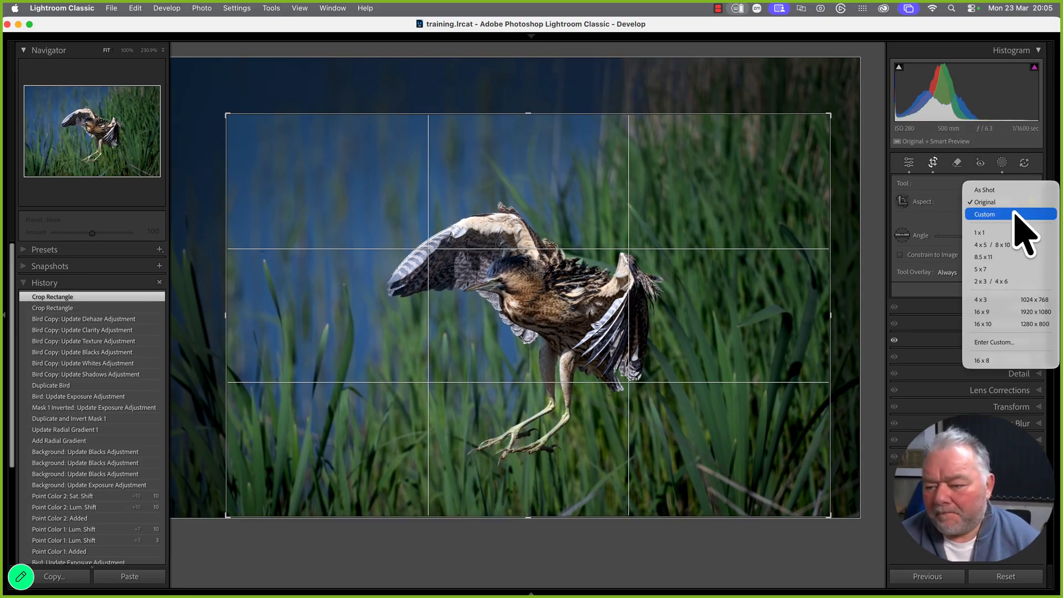
click(1007, 314)
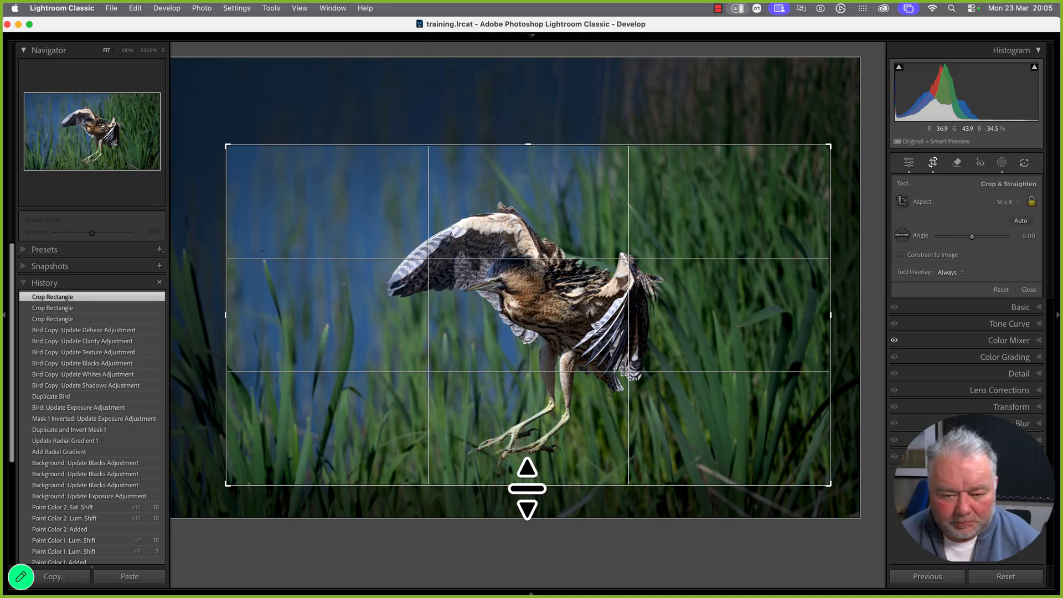
key(Return)
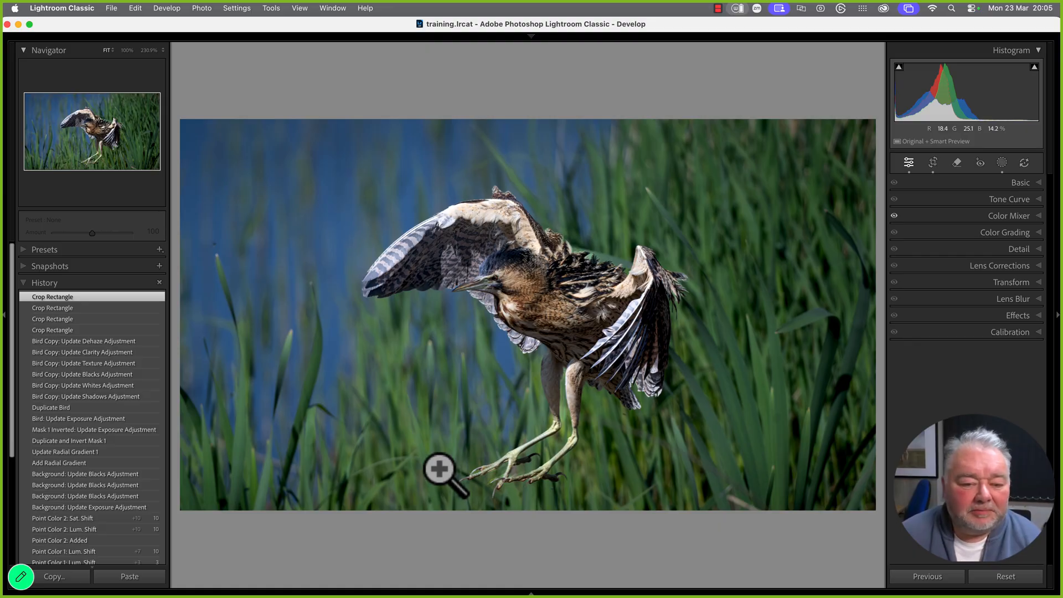
Darken the Bird Copy mask's Blacks to -29
click(1002, 162)
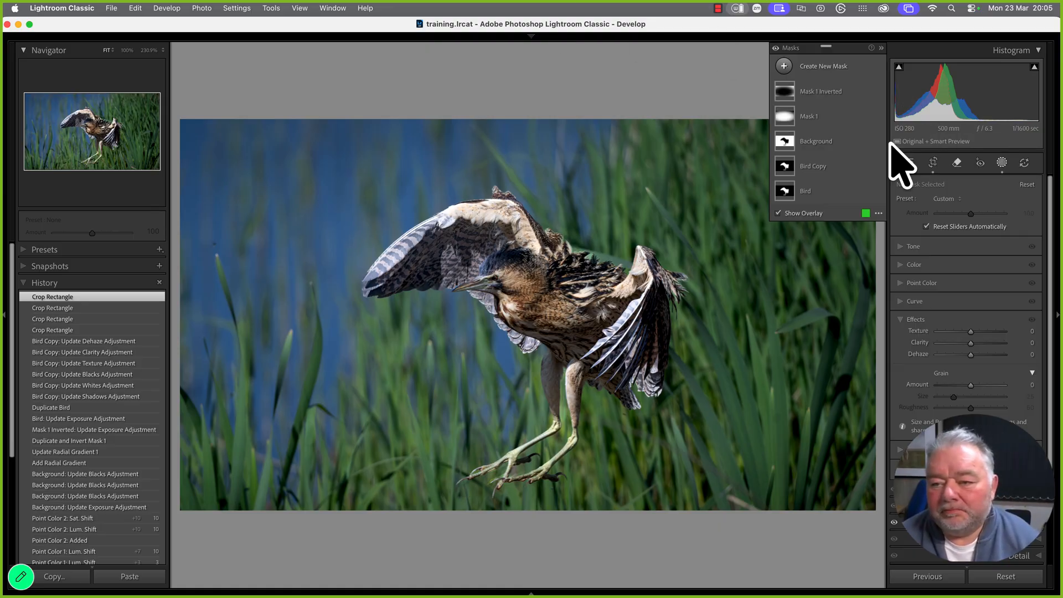
click(809, 166)
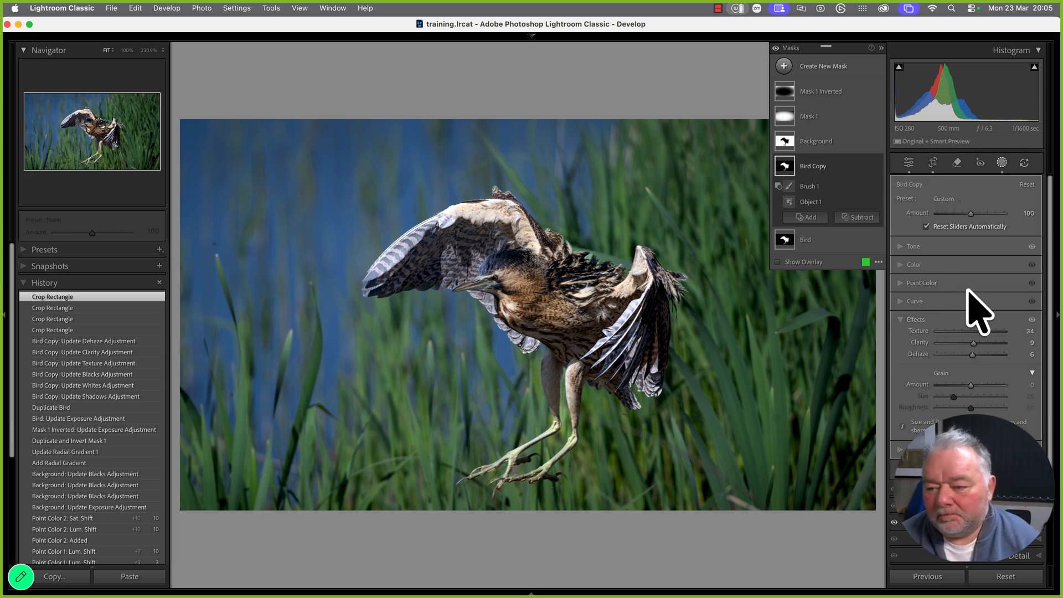
click(904, 251)
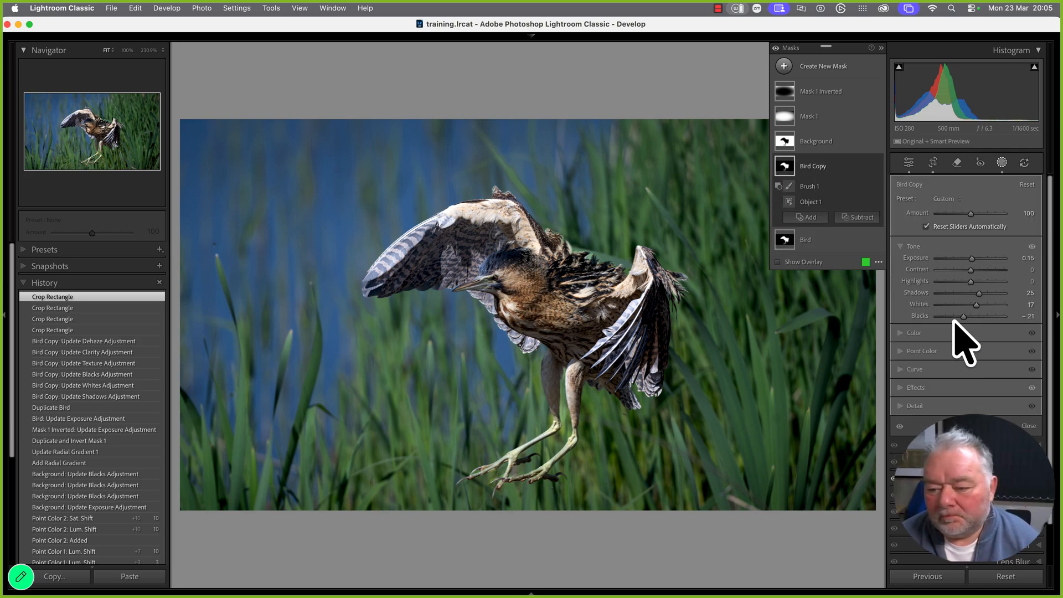
drag(963, 318, 960, 319)
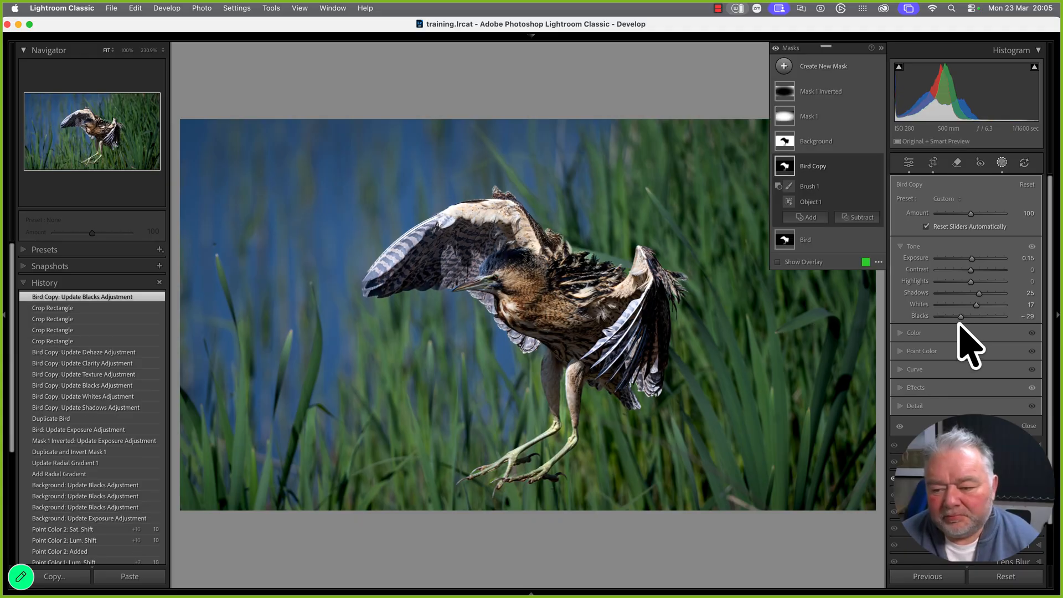
Give the Bird Copy mask Sharpness 33 and close mask editing
click(902, 391)
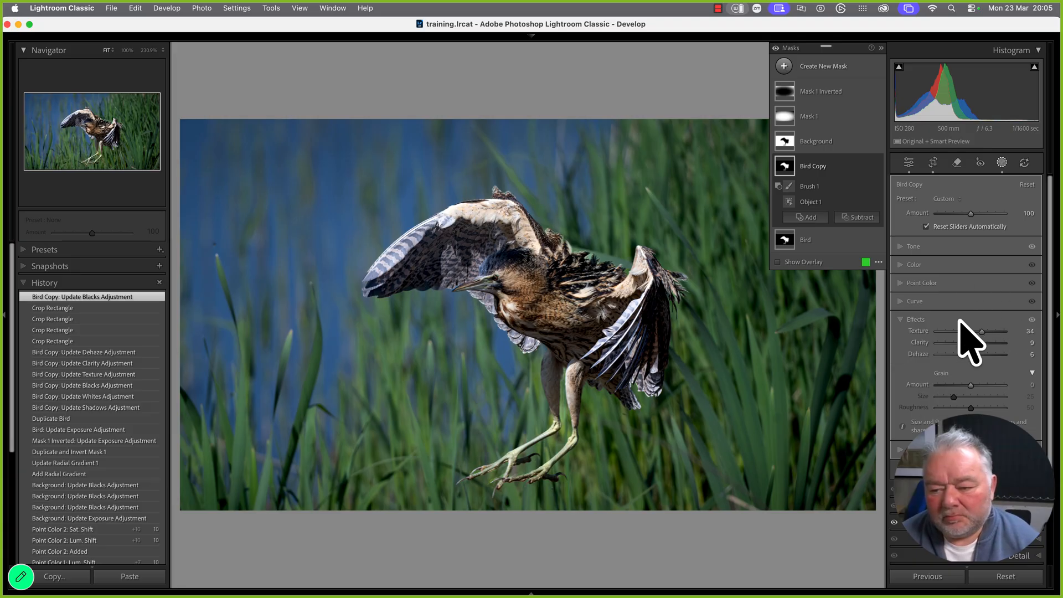
click(982, 332)
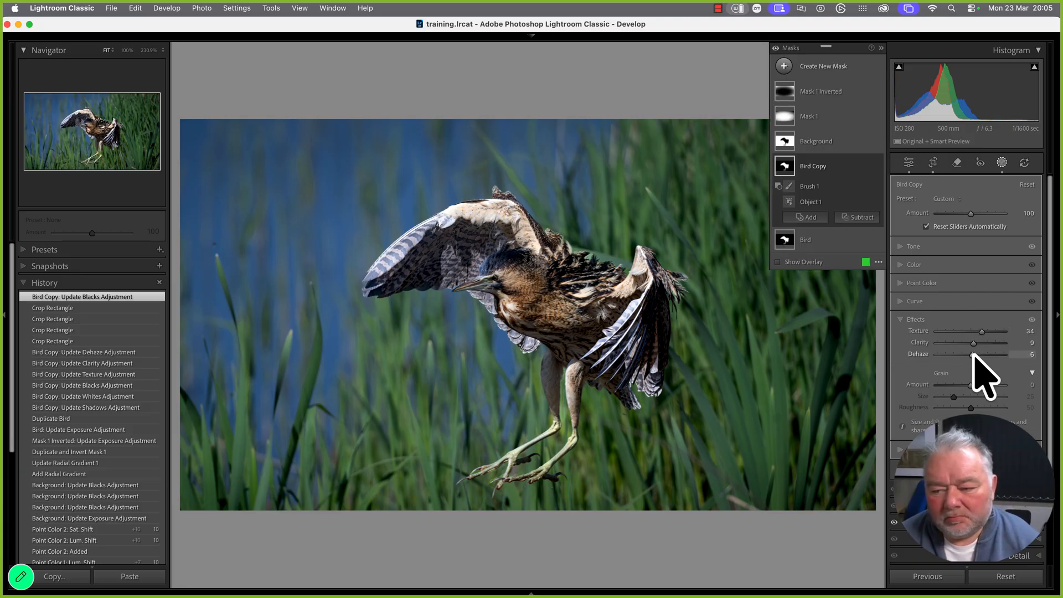
click(973, 356)
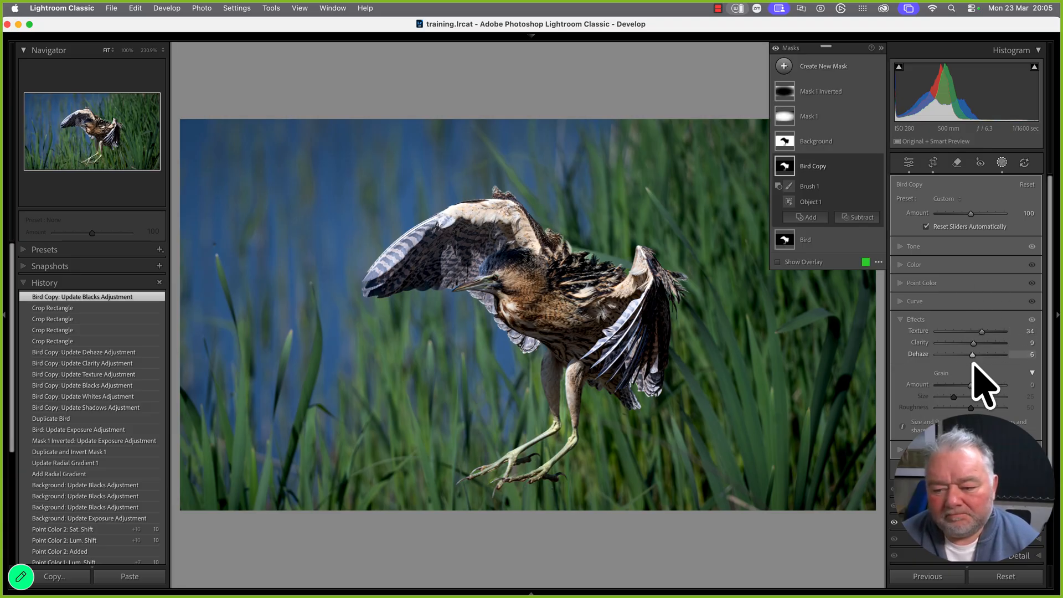
click(914, 451)
click(972, 352)
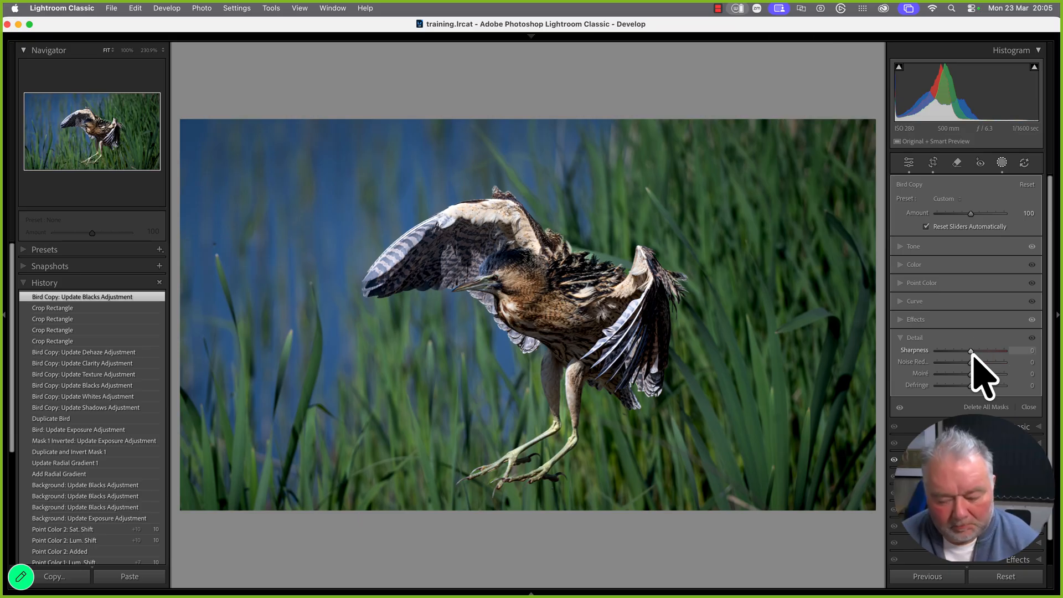
drag(972, 352, 987, 375)
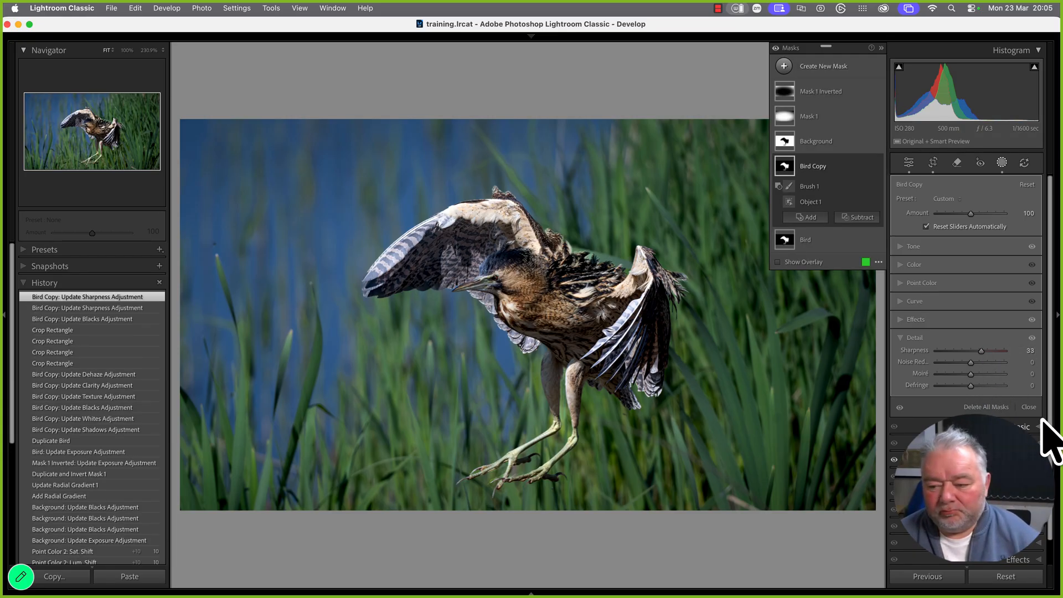
click(1028, 407)
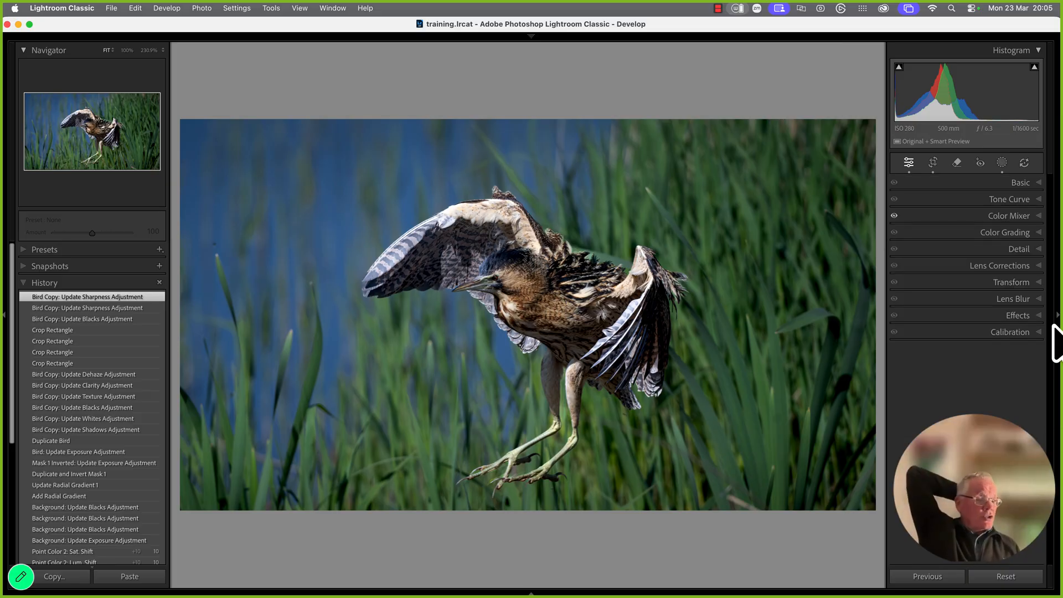
Compare the bittern's before and after with panels hidden, then return to Loupe and reopen the masks list
key(y)
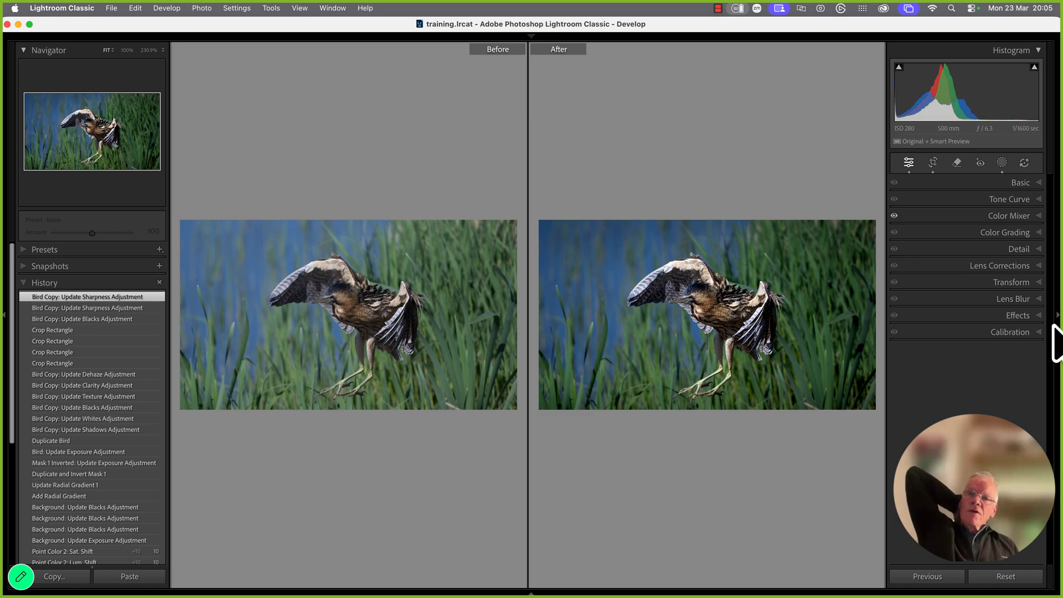
key(Tab)
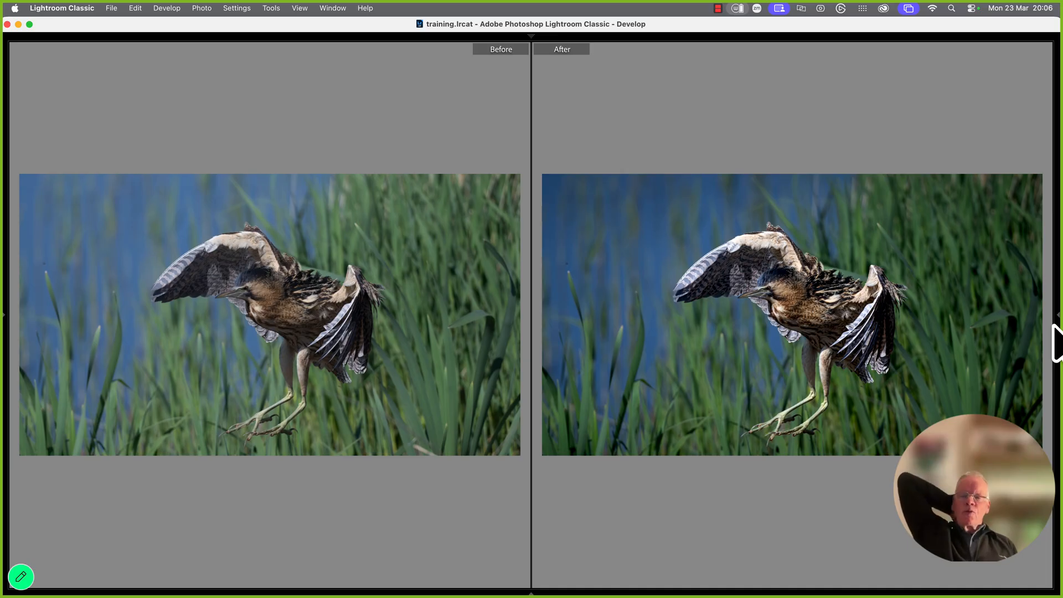
key(g)
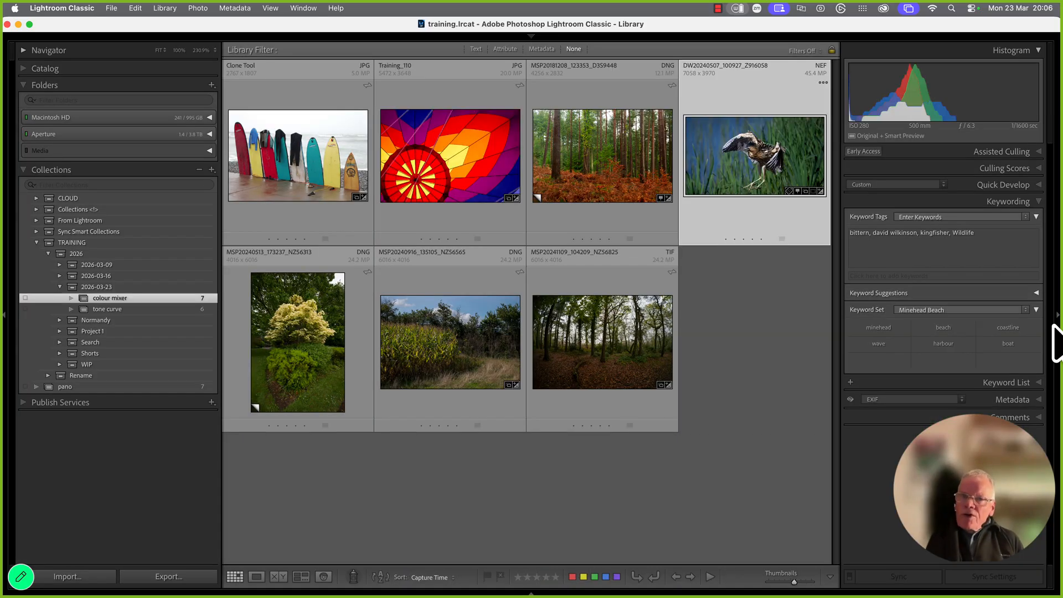
key(d)
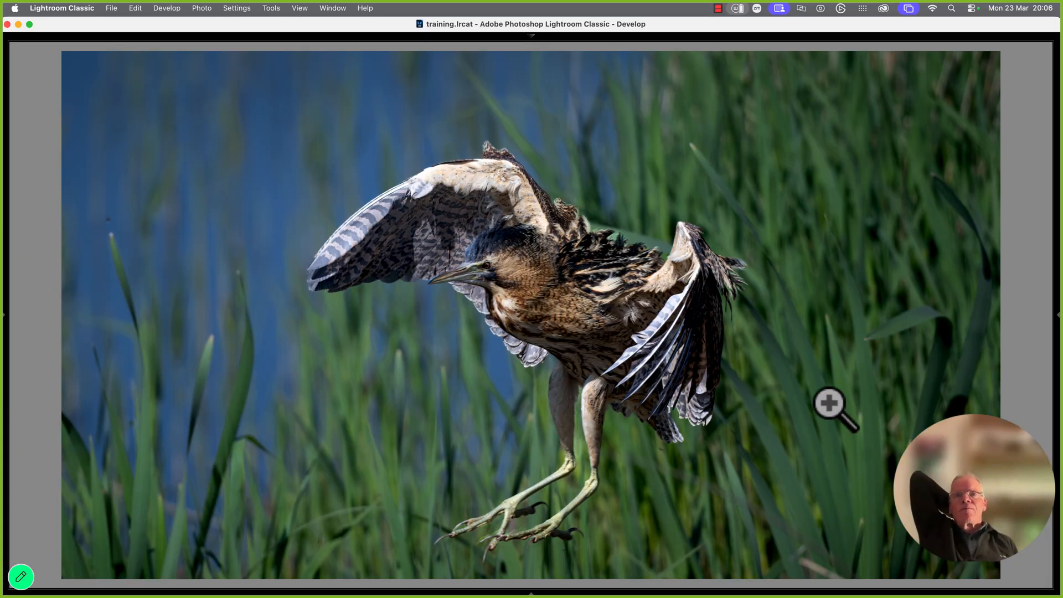
key(Tab)
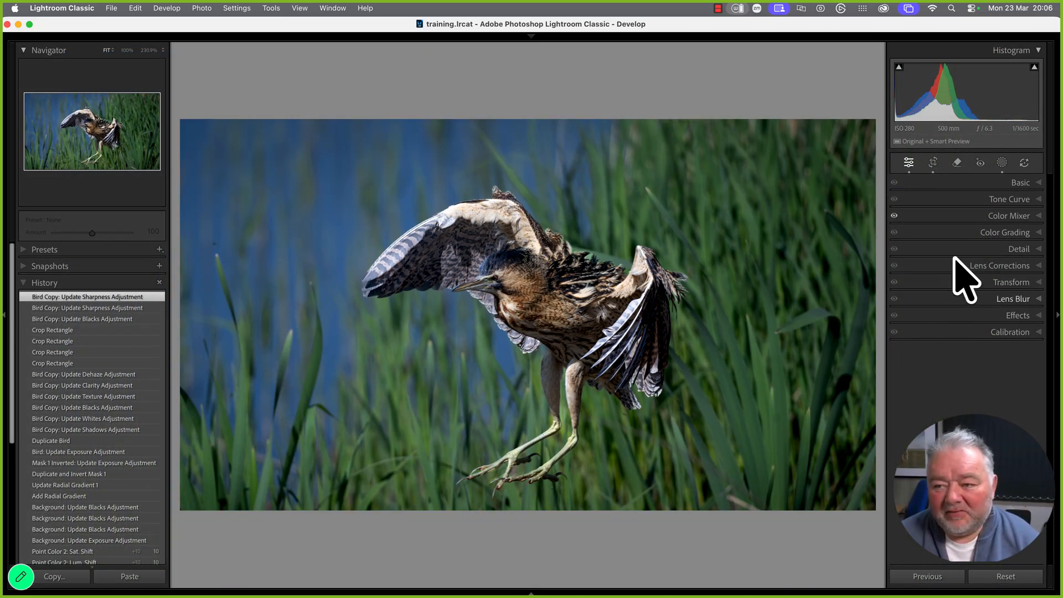
click(1001, 162)
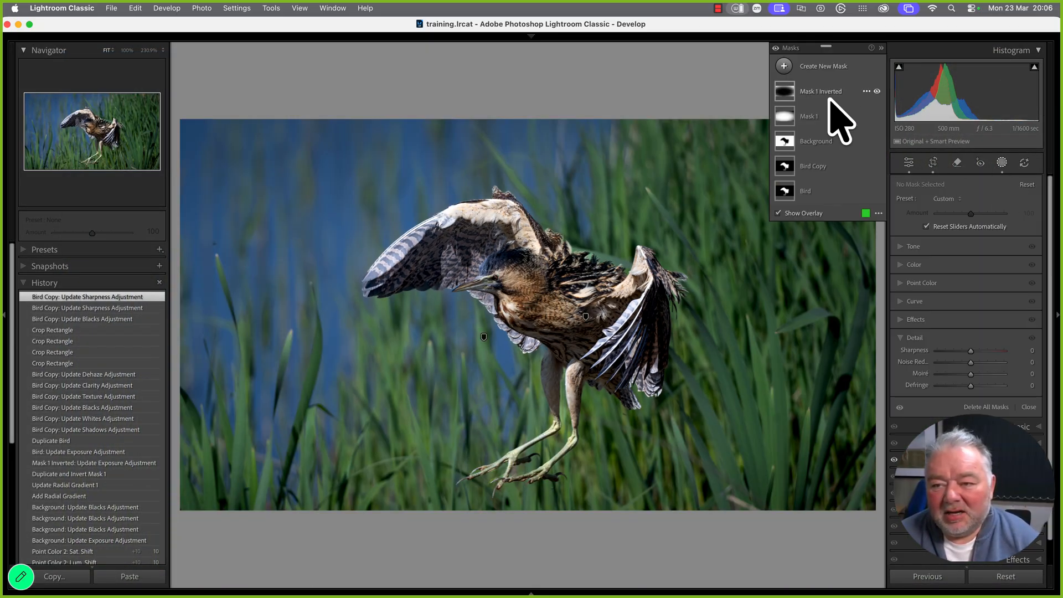
Hide the Mask 1 Inverted vignette and view the bittern's before/after, ending with both side panels restored
click(877, 91)
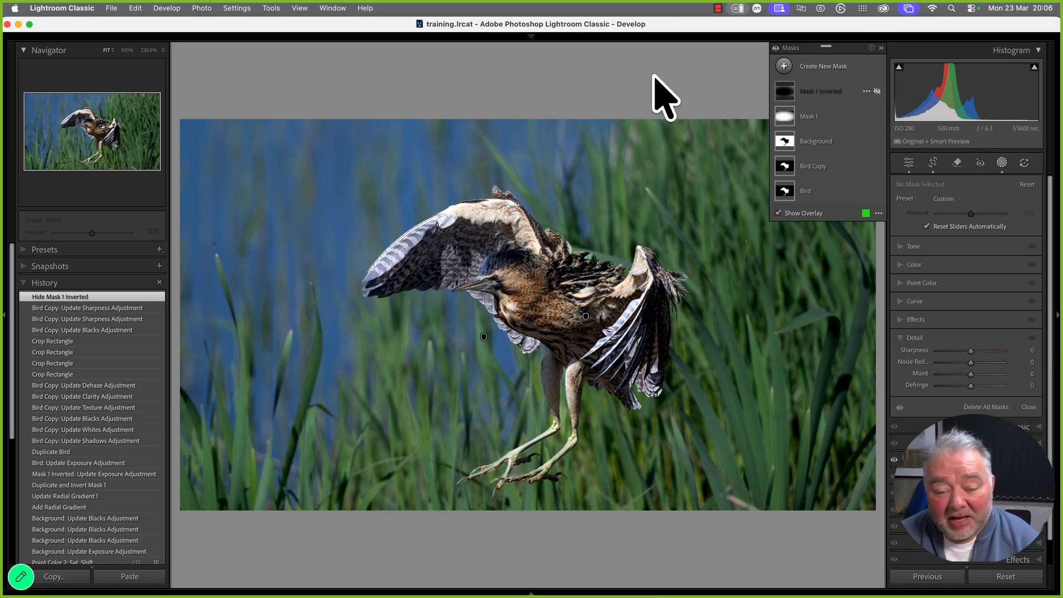
key(Tab)
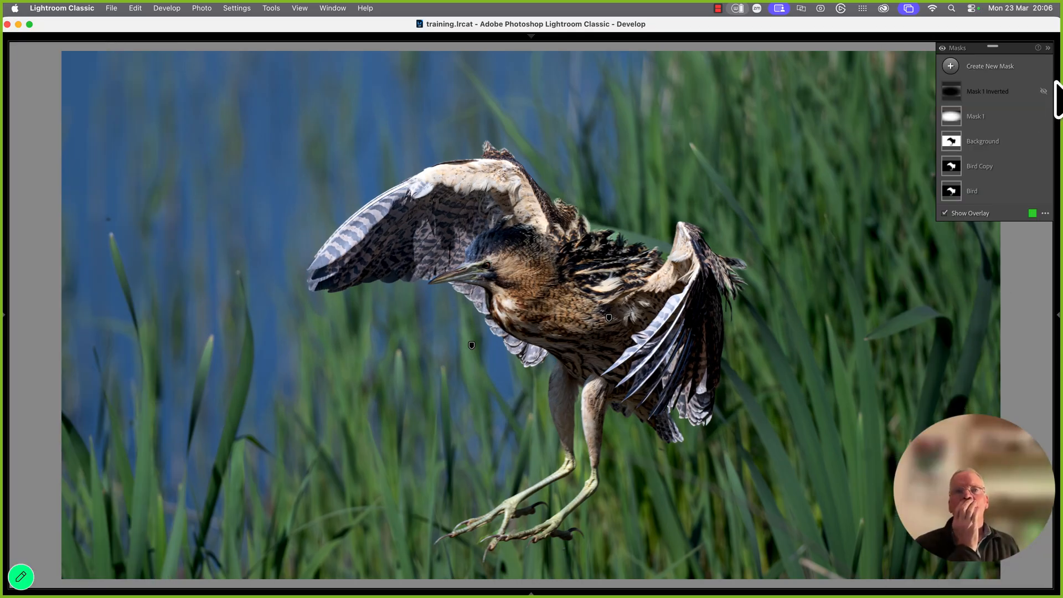
click(1048, 48)
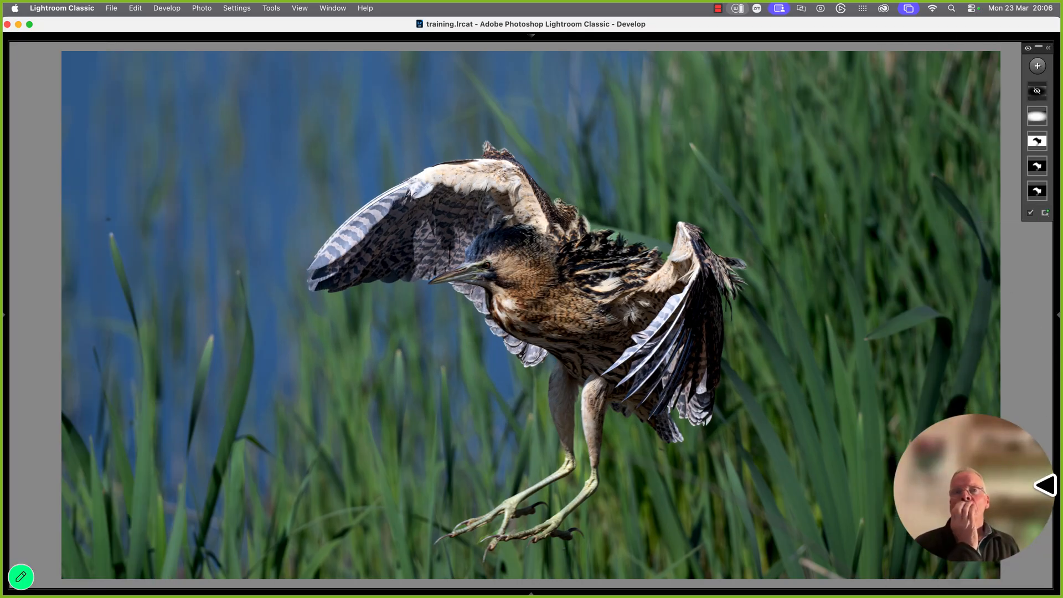
key(y)
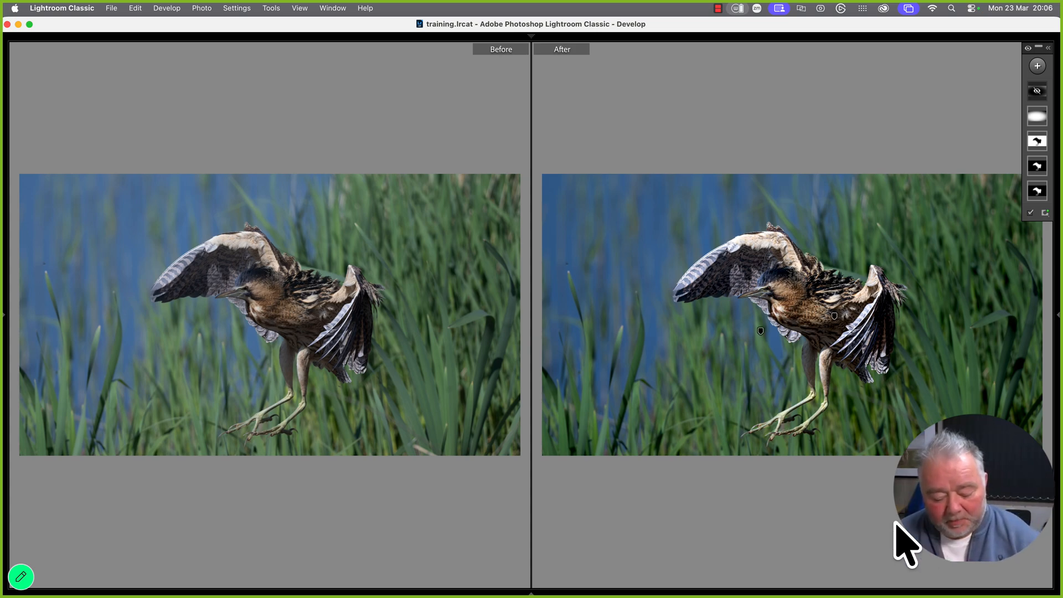
key(Tab)
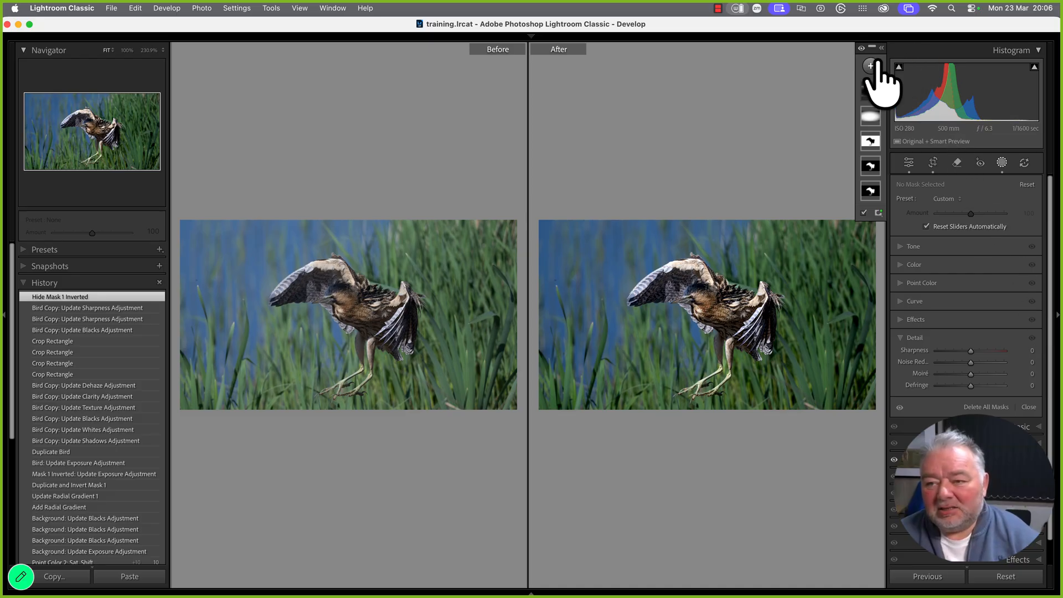
click(882, 48)
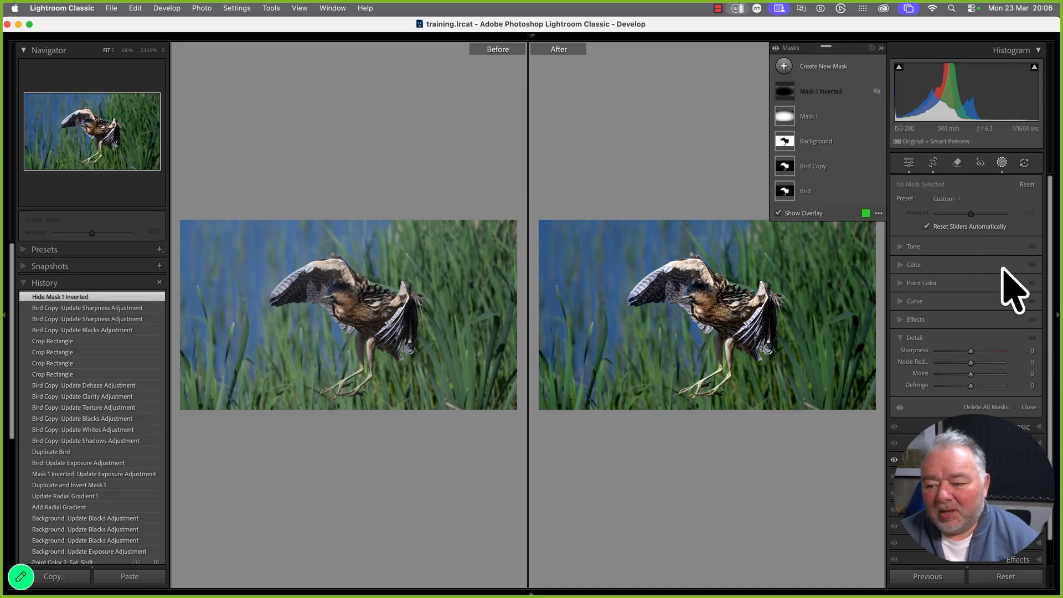
click(1023, 408)
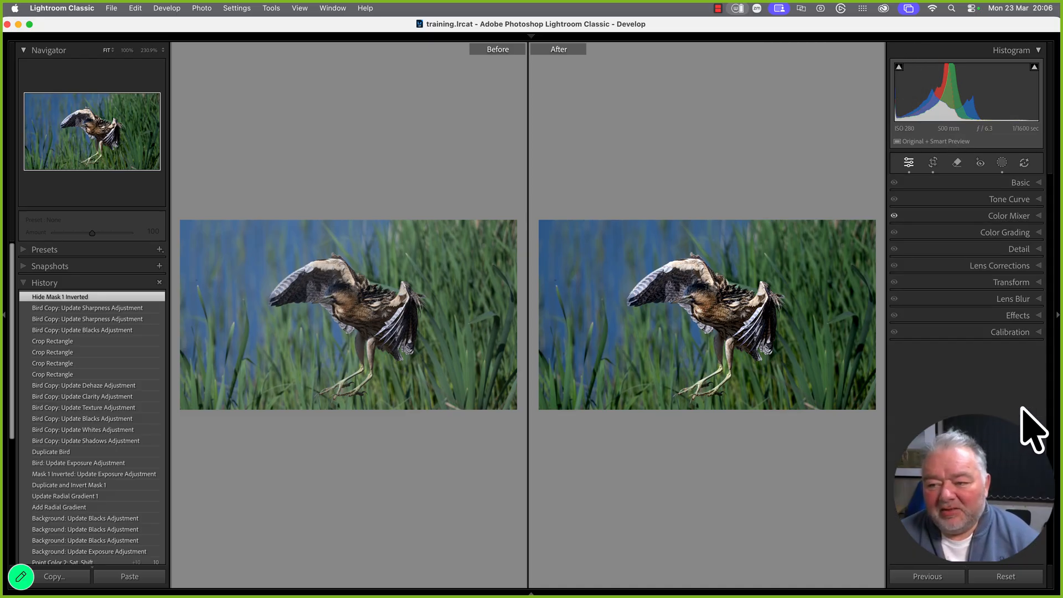
click(1024, 300)
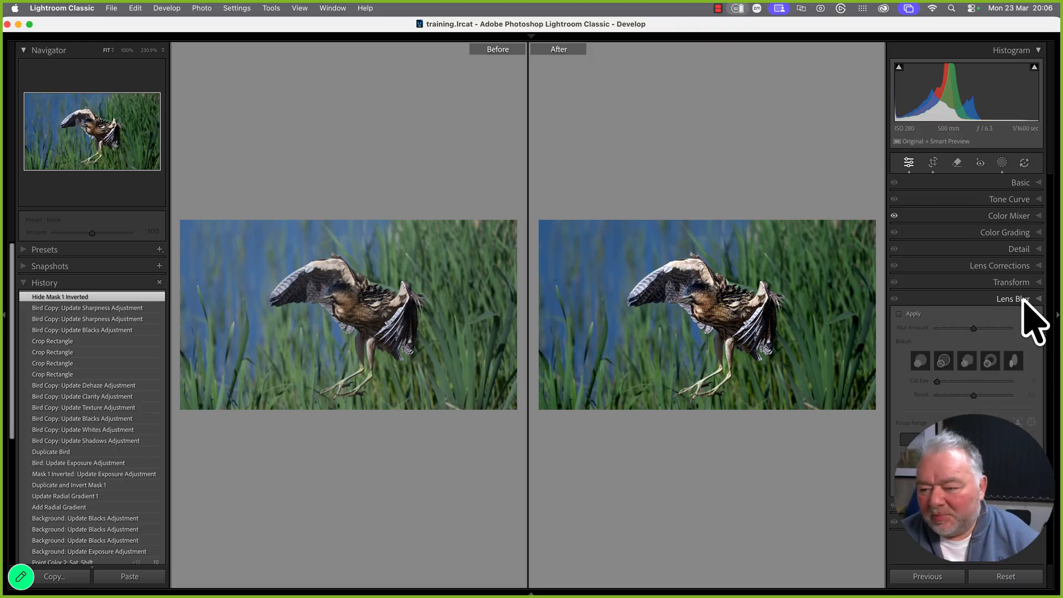
click(1023, 299)
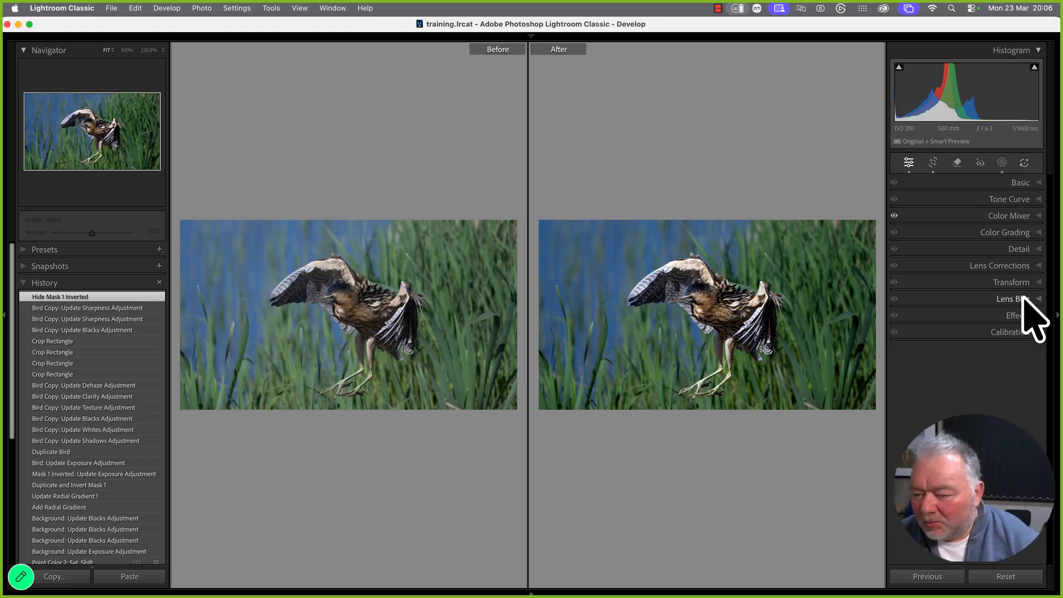
click(1022, 267)
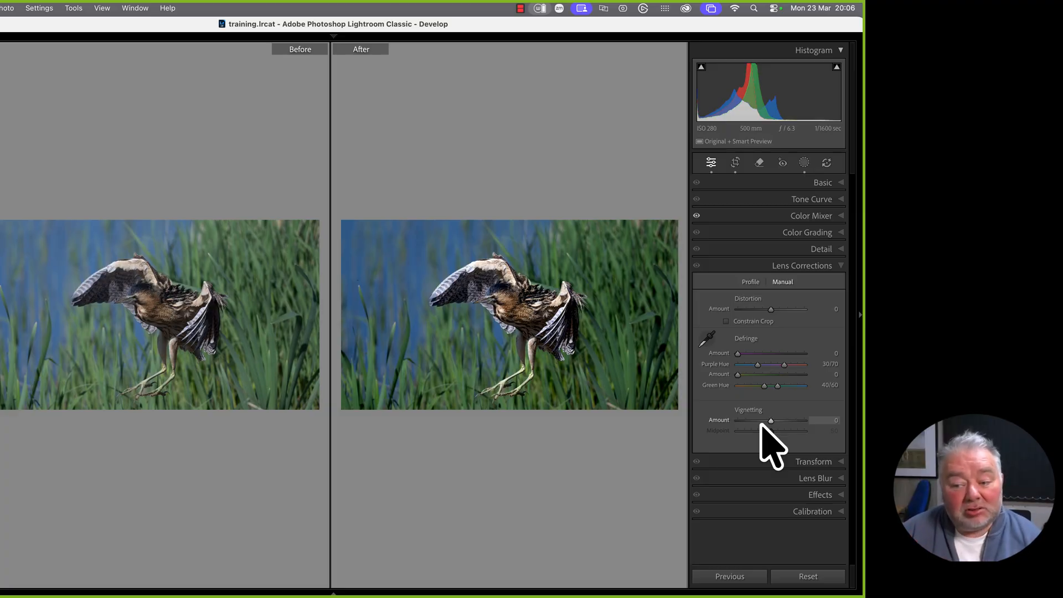
click(759, 421)
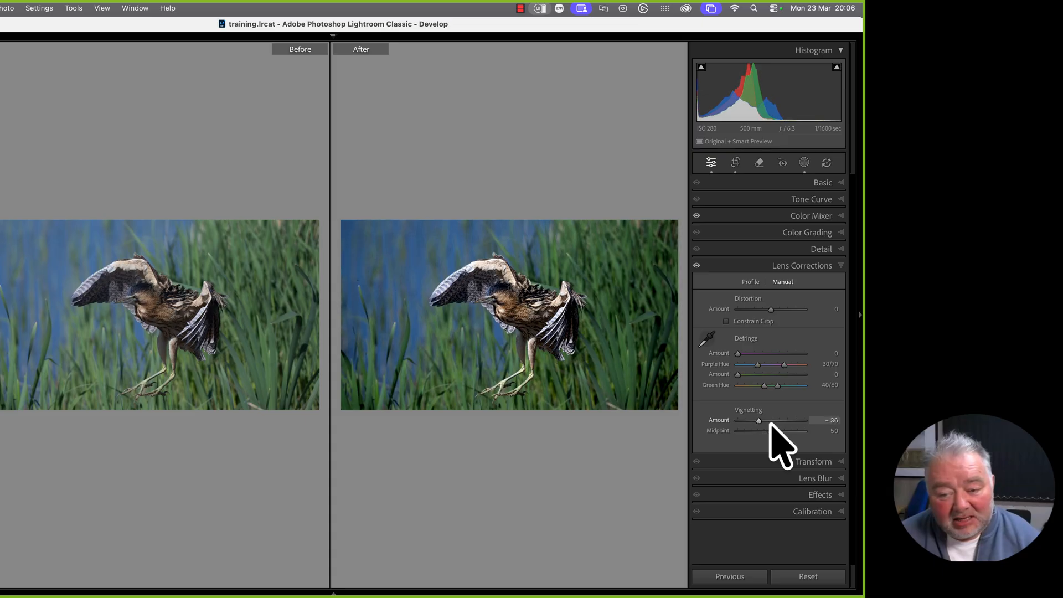
drag(771, 422, 741, 422)
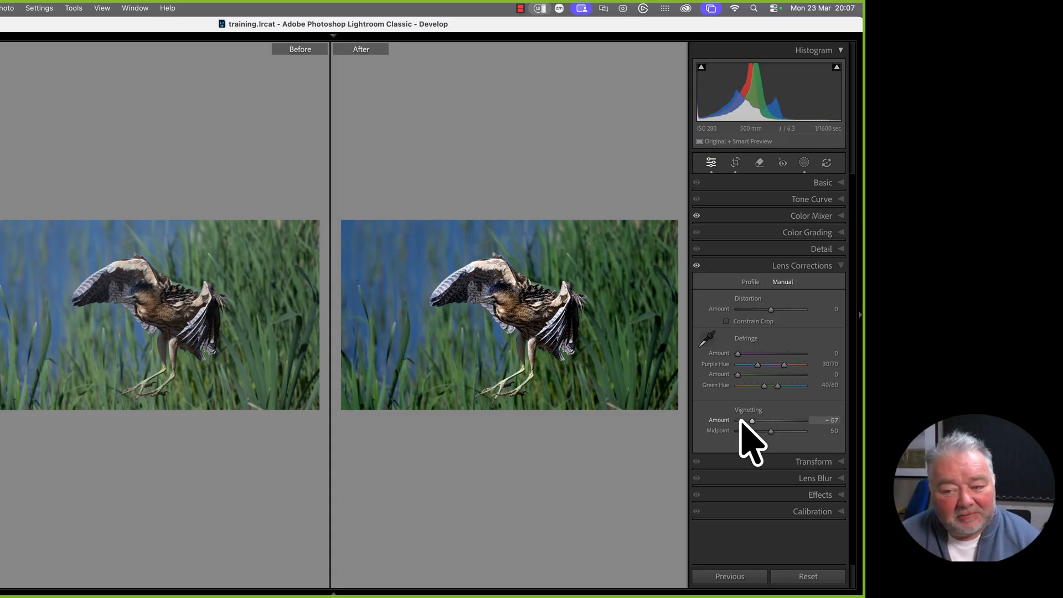
double_click(718, 421)
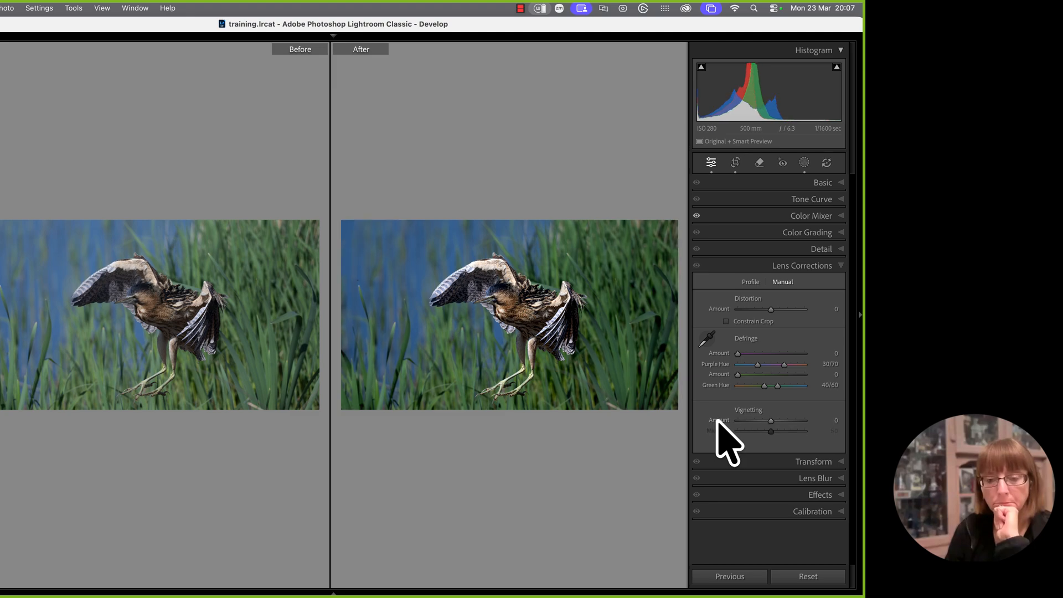
click(813, 492)
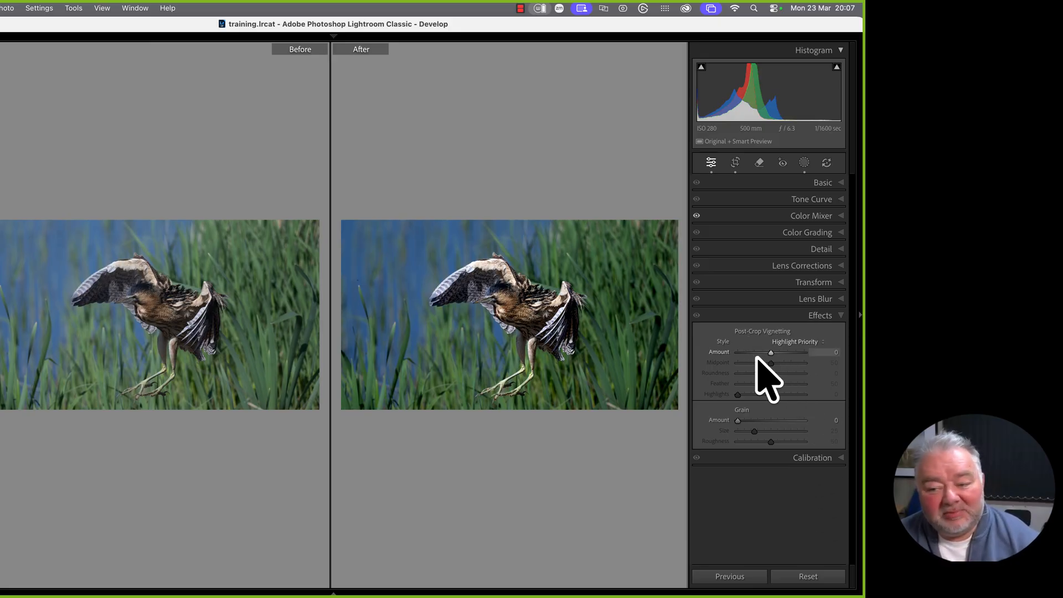
drag(771, 354, 758, 355)
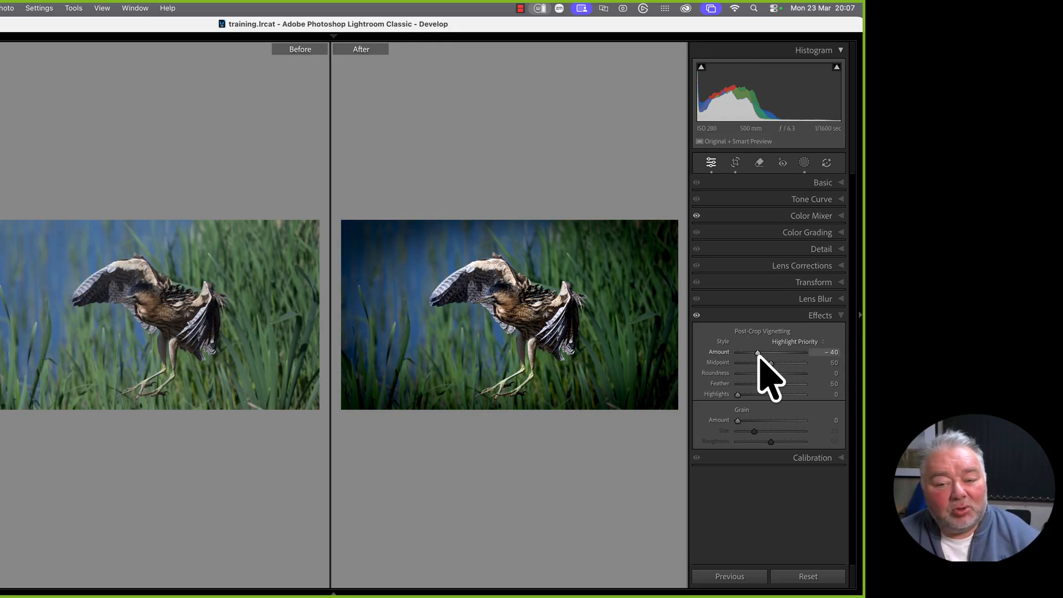
double_click(722, 353)
Set Mask 1's Exposure to -0.04 and return to a single view of the bittern
click(804, 167)
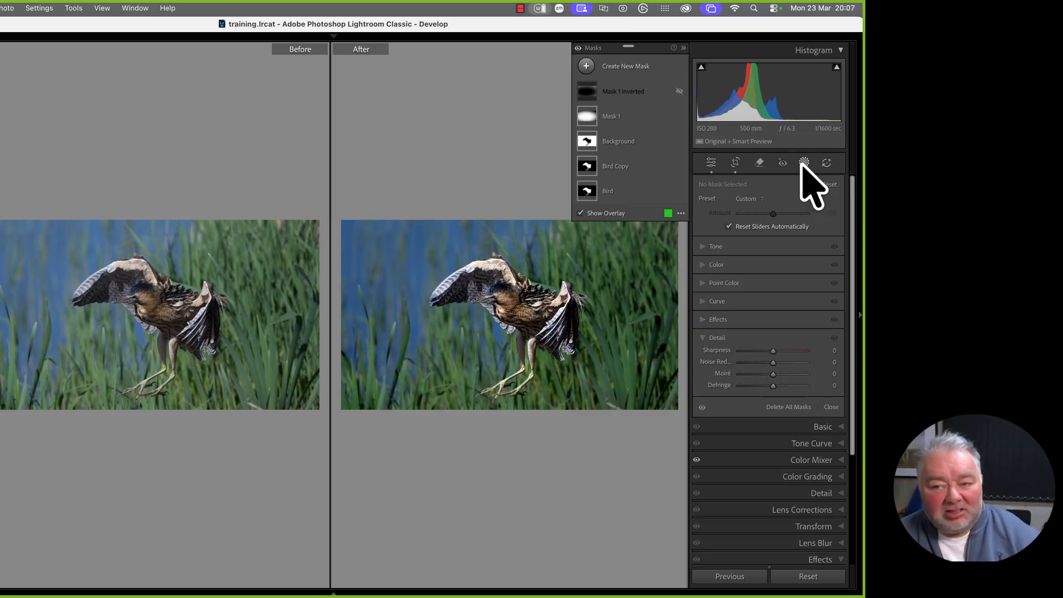
mouse_move(620, 117)
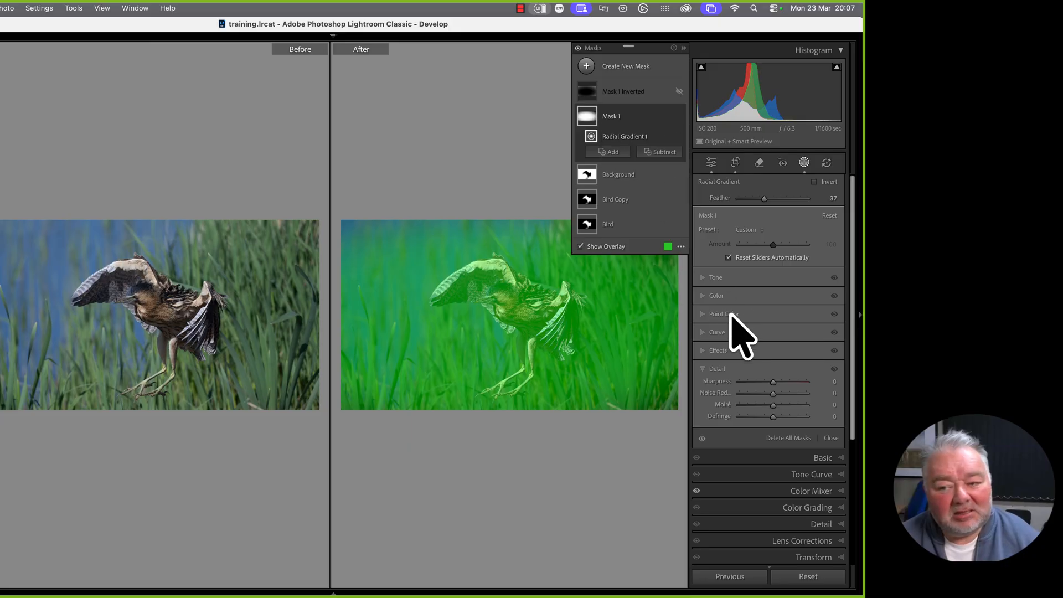
click(704, 278)
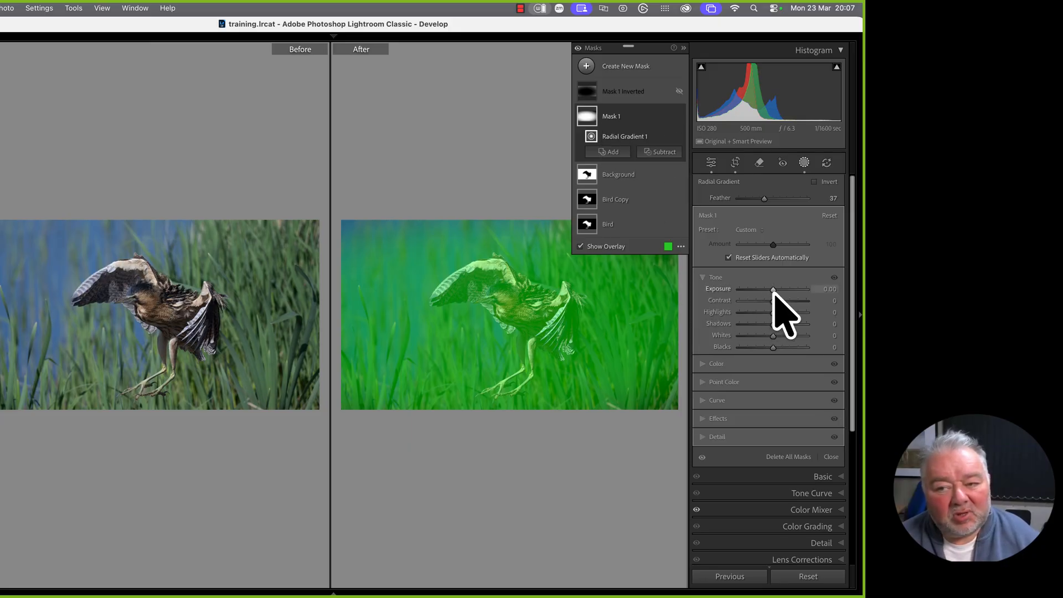
click(635, 116)
click(635, 117)
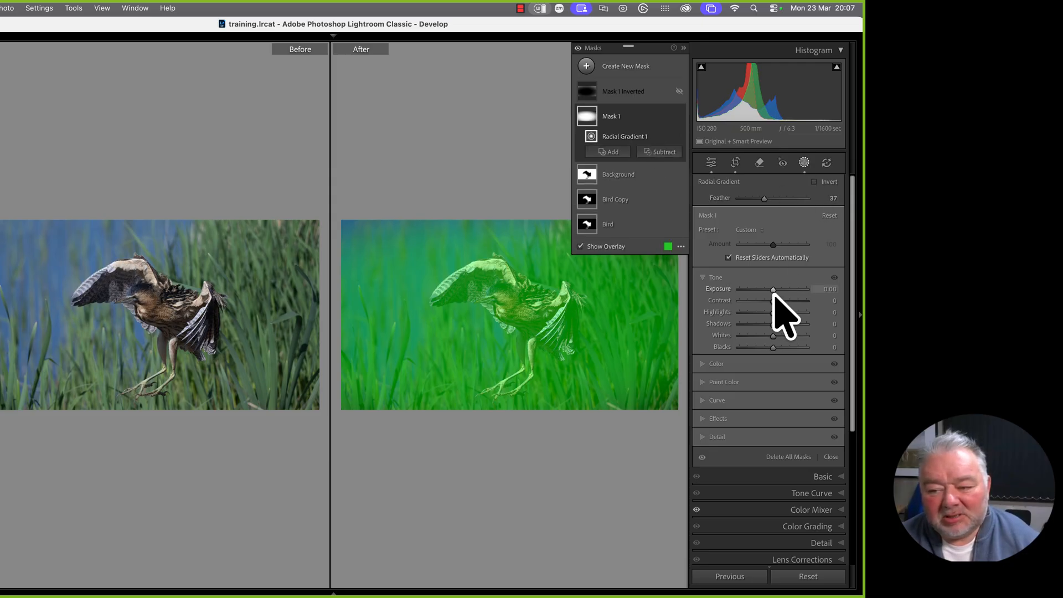
drag(773, 293, 774, 293)
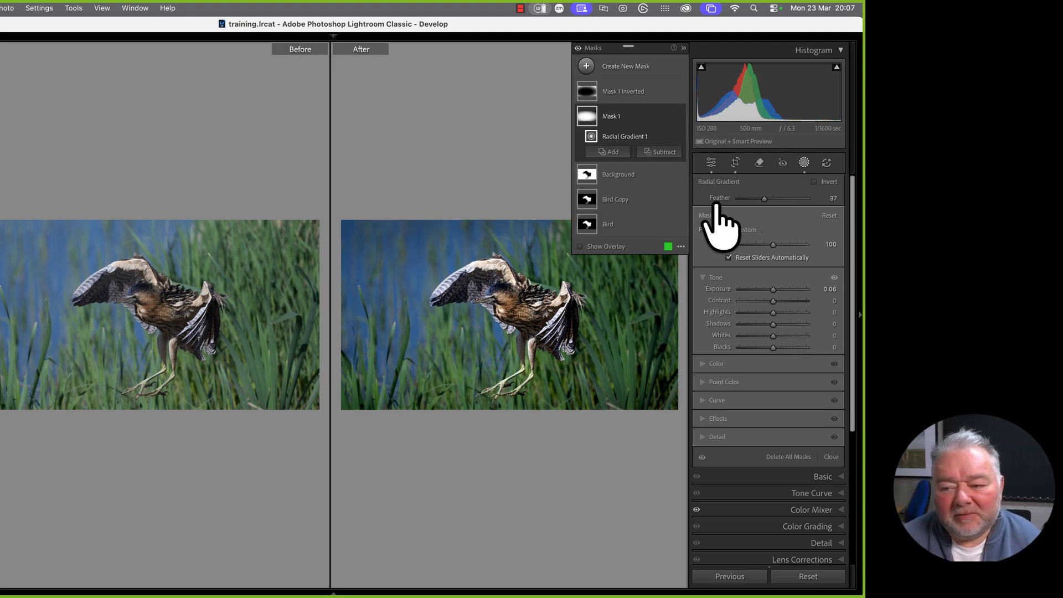
drag(773, 293, 773, 293)
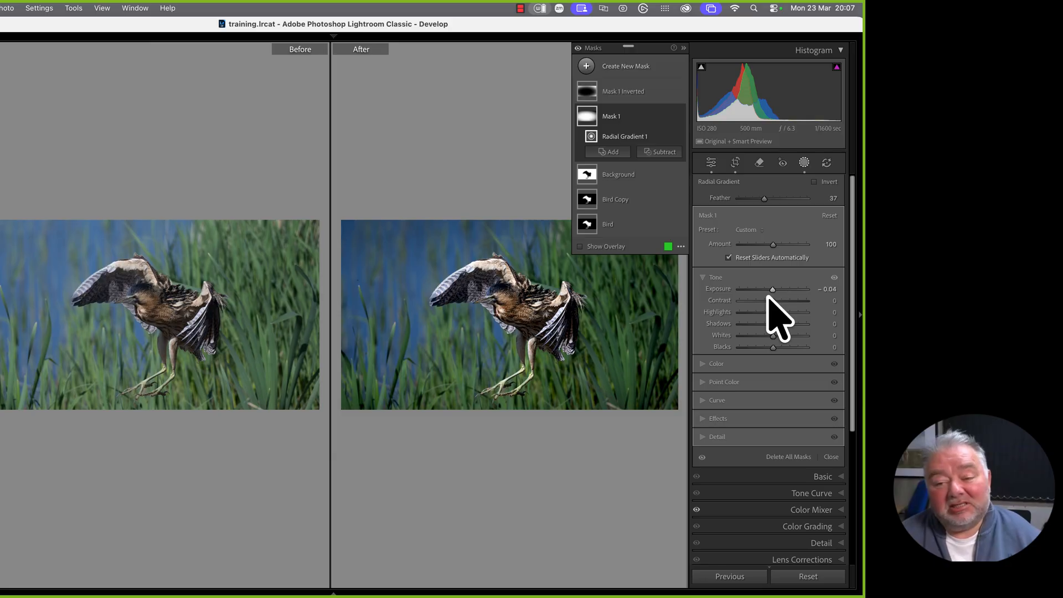
key(y)
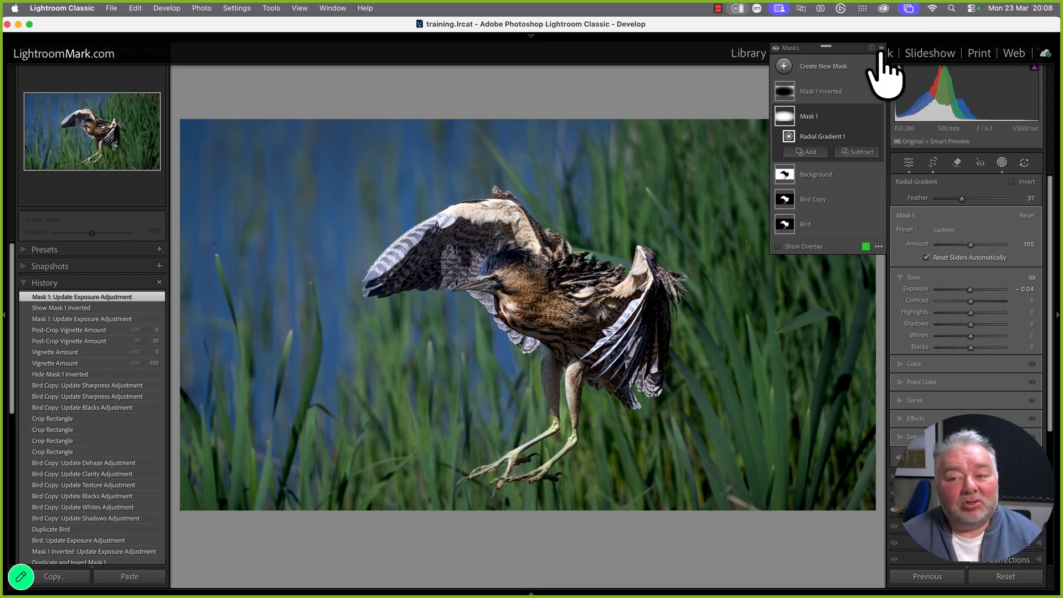
Close masking and show the colour mixer collection's seven photos in the Library grid
click(683, 48)
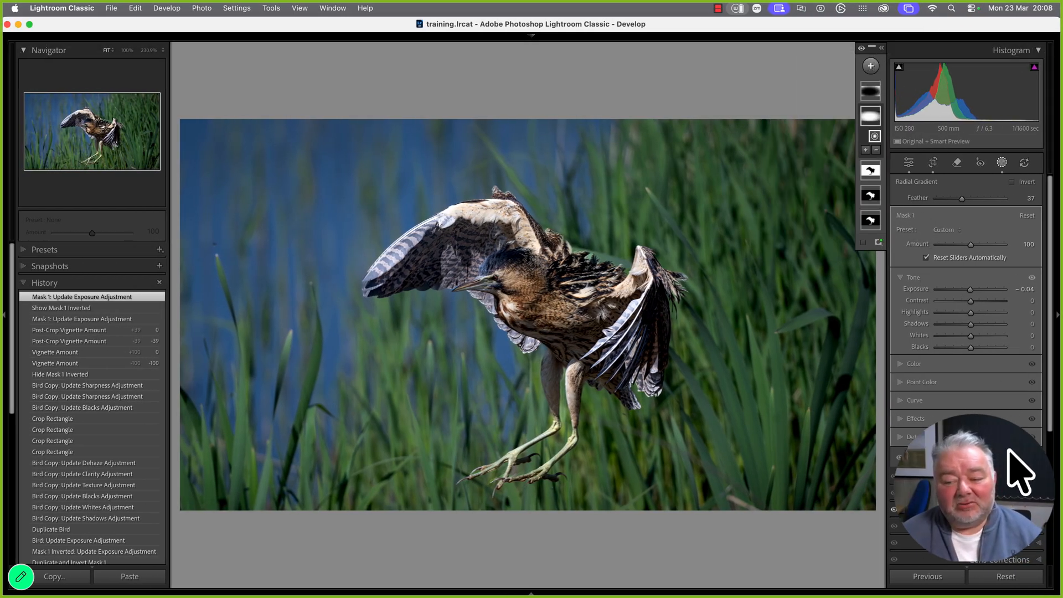
click(1023, 460)
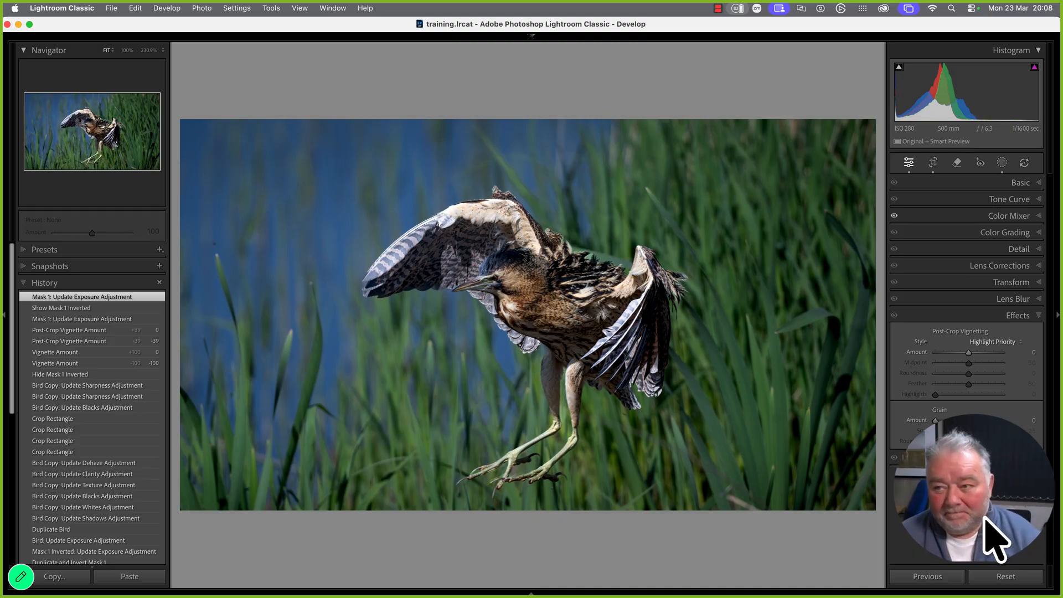
key(g)
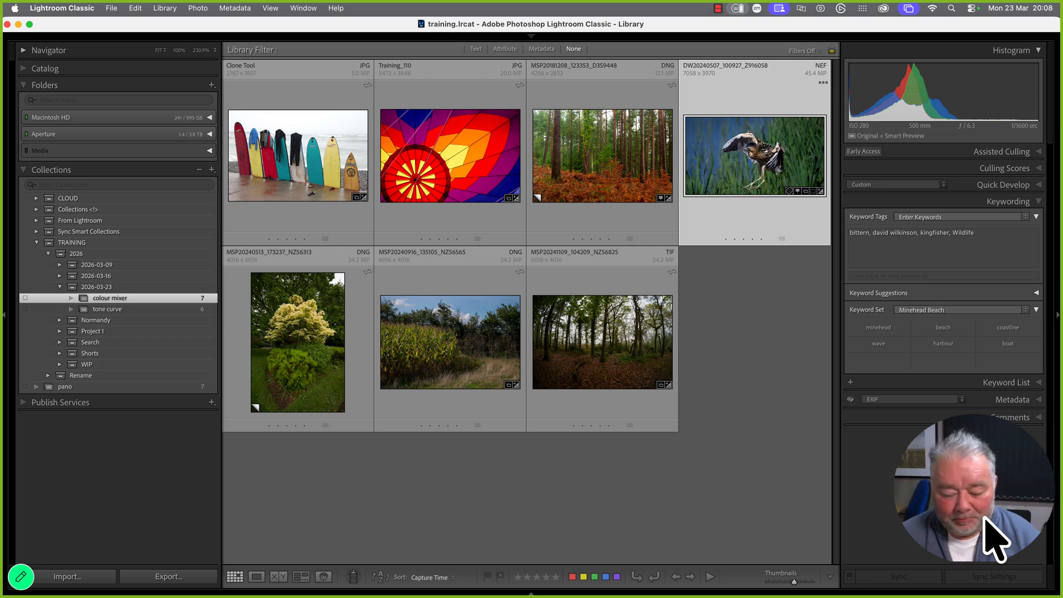
Open the hot-air balloon photo (Training_110) in Develop, hiding the floating meeting controls
mouse_move(842, 563)
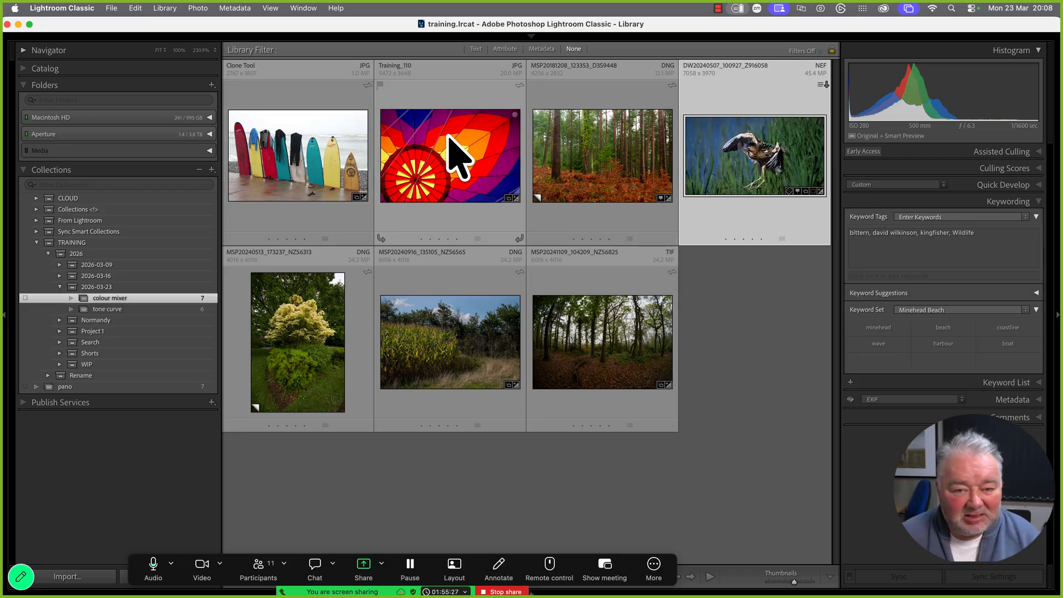
key(e)
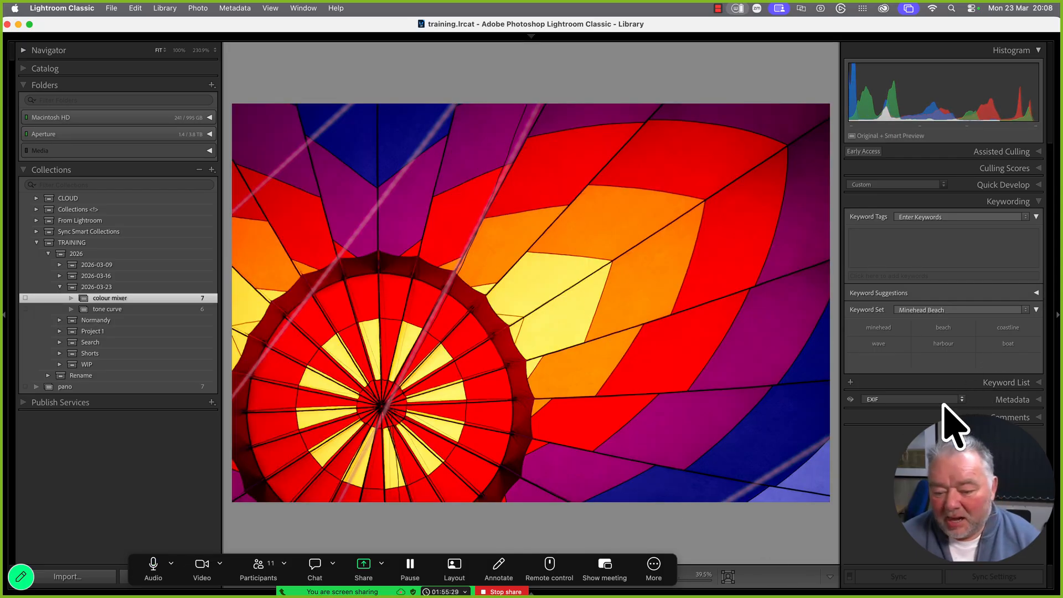
click(654, 567)
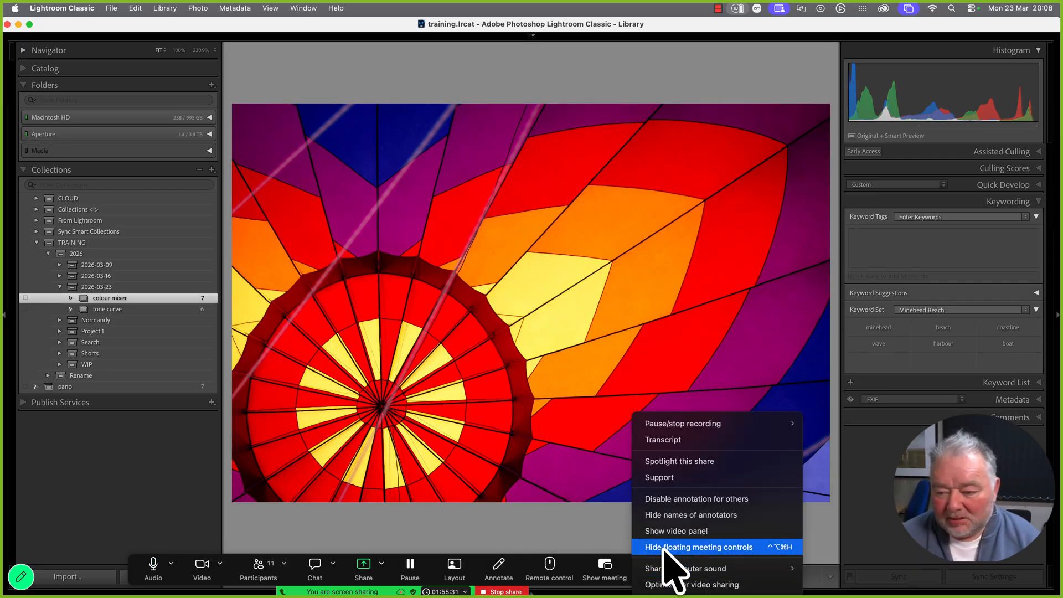
click(670, 544)
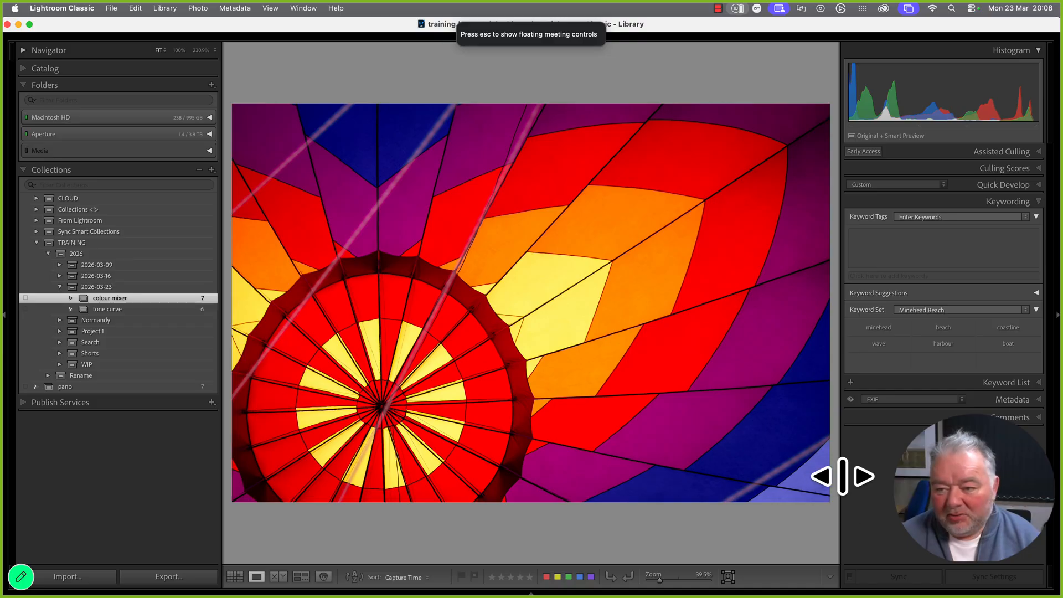
key(d)
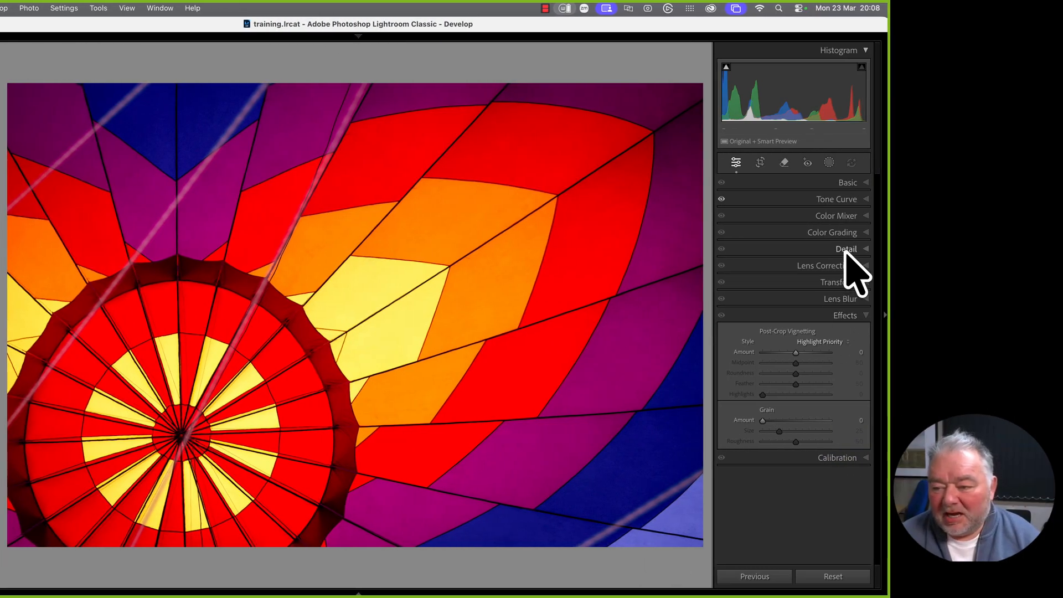
Sample a yellow balloon panel in Point Color and reset its variance and luminance shift to 0
click(842, 217)
scroll(819, 284, down, 1)
click(740, 237)
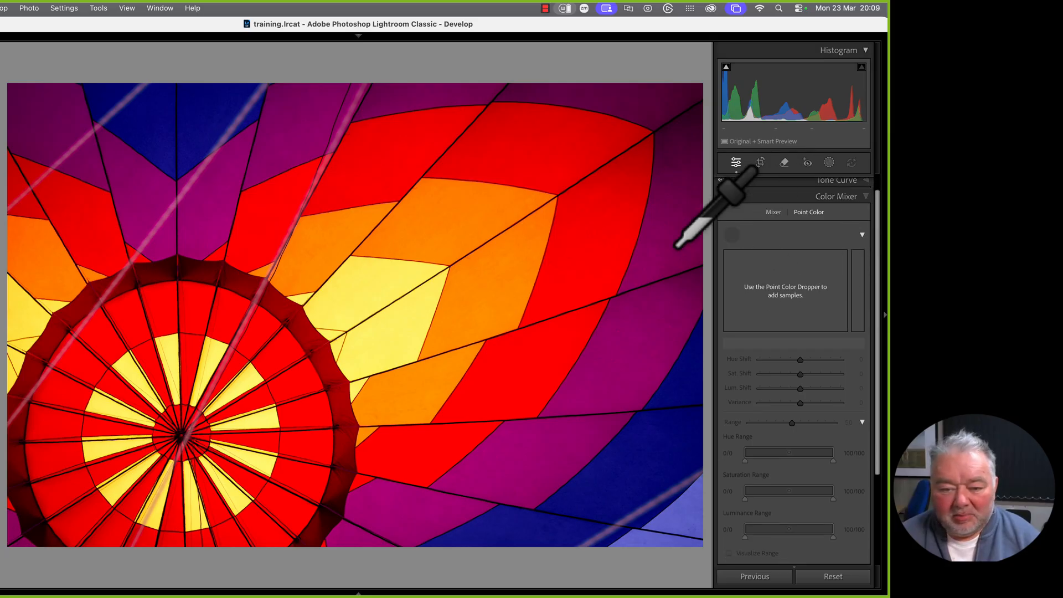
click(394, 281)
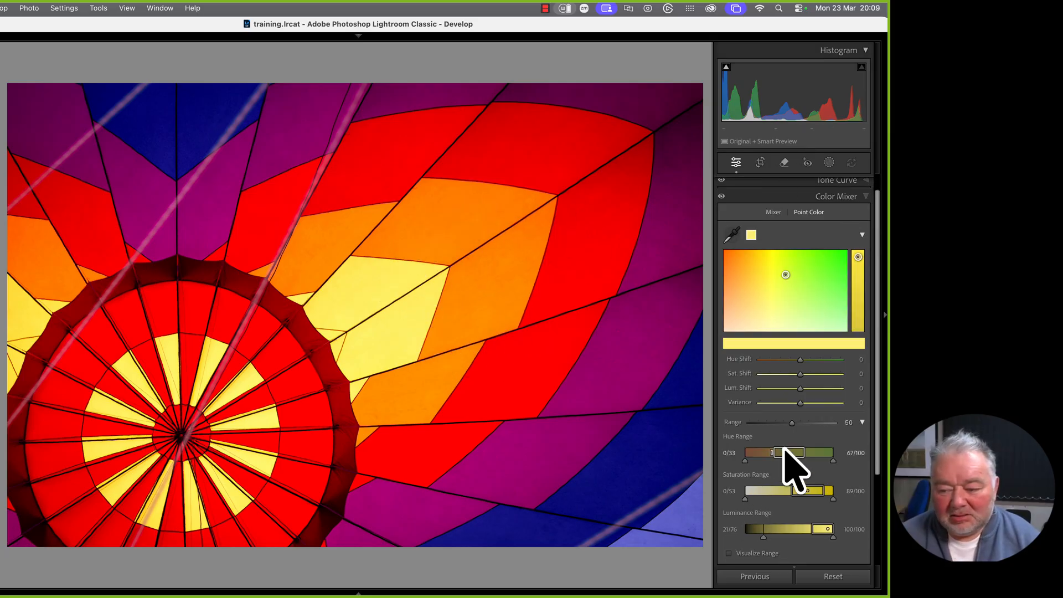
drag(801, 403, 763, 404)
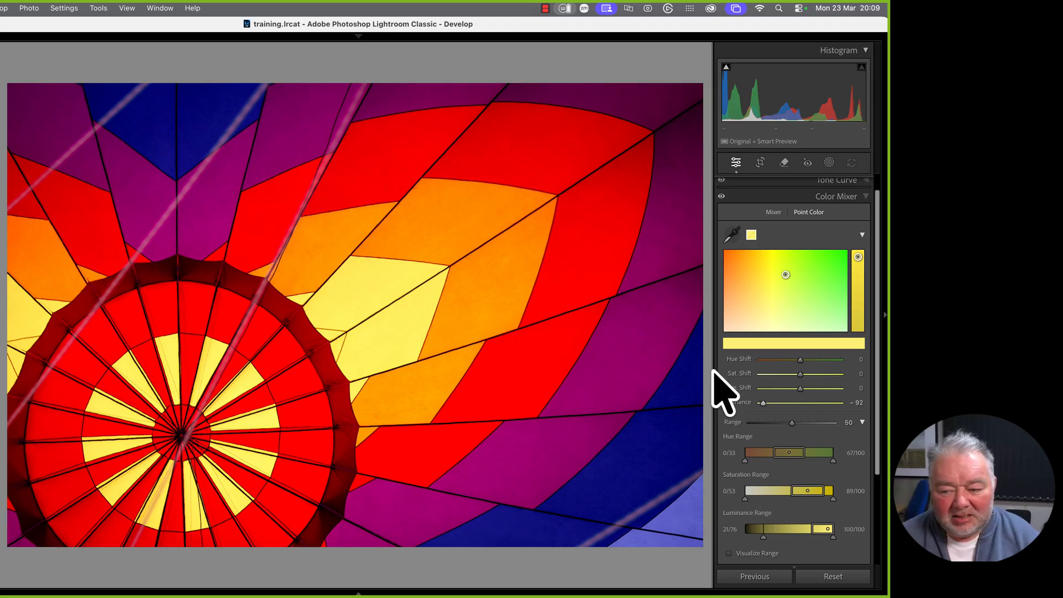
mouse_move(763, 405)
mouse_down()
mouse_move(837, 408)
mouse_move(784, 406)
mouse_move(834, 408)
mouse_move(802, 408)
mouse_move(797, 389)
mouse_move(816, 389)
mouse_move(791, 388)
mouse_move(831, 389)
mouse_move(775, 389)
mouse_move(809, 390)
mouse_move(797, 389)
mouse_up()
double_click(749, 404)
double_click(742, 389)
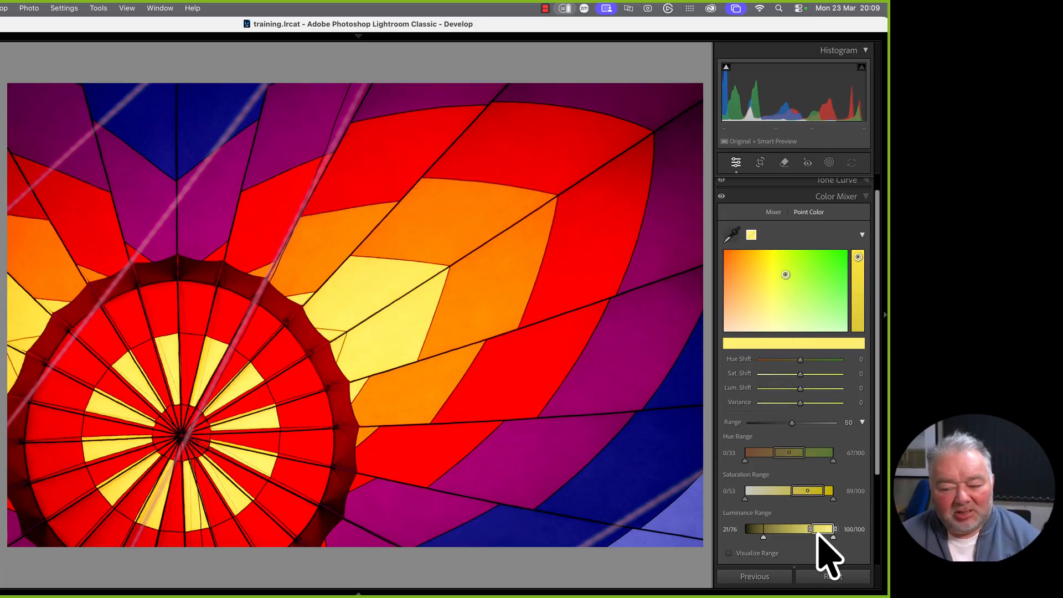
Narrow the yellow sample's luminance range, widen its hue range and fine-tune its hue shift
drag(812, 530, 782, 530)
mouse_move(795, 391)
mouse_down()
mouse_move(809, 388)
mouse_move(787, 390)
mouse_move(809, 388)
mouse_move(798, 388)
mouse_up()
double_click(741, 388)
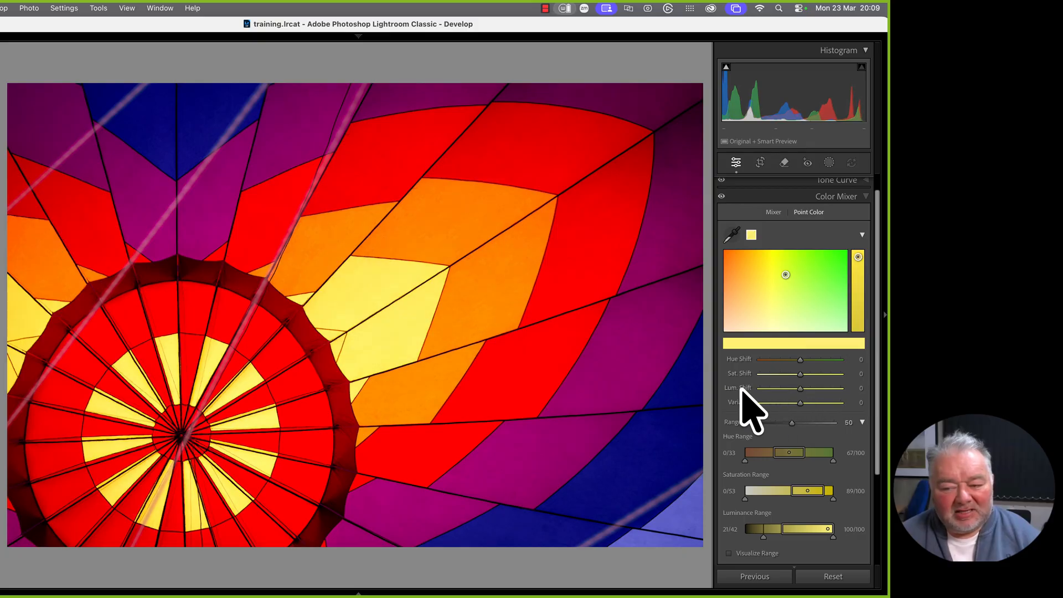
mouse_move(805, 361)
mouse_down()
mouse_move(783, 360)
mouse_move(821, 360)
mouse_move(790, 361)
mouse_move(800, 365)
mouse_up()
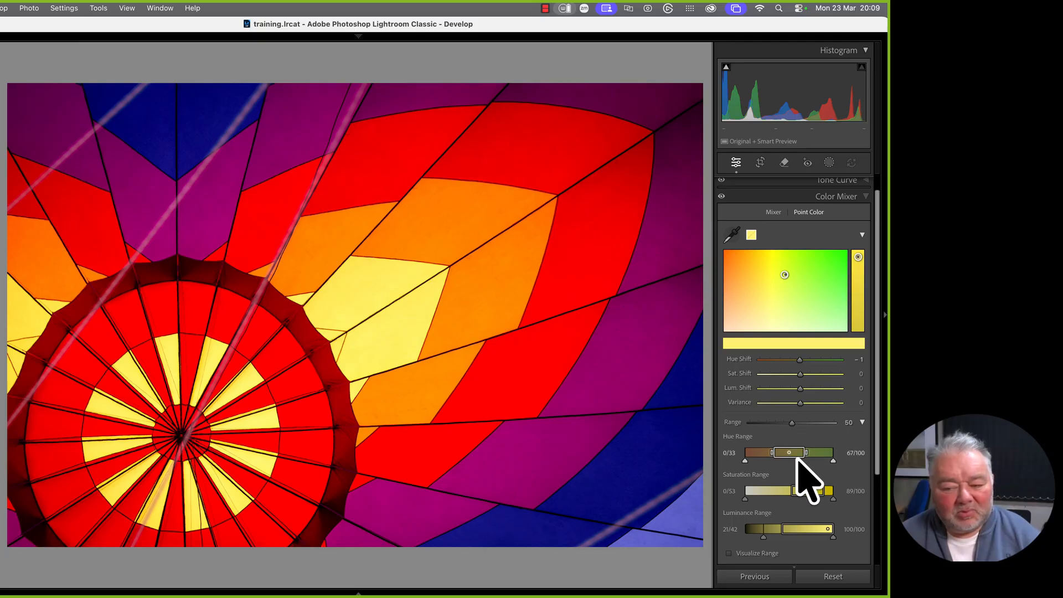
drag(804, 453, 770, 453)
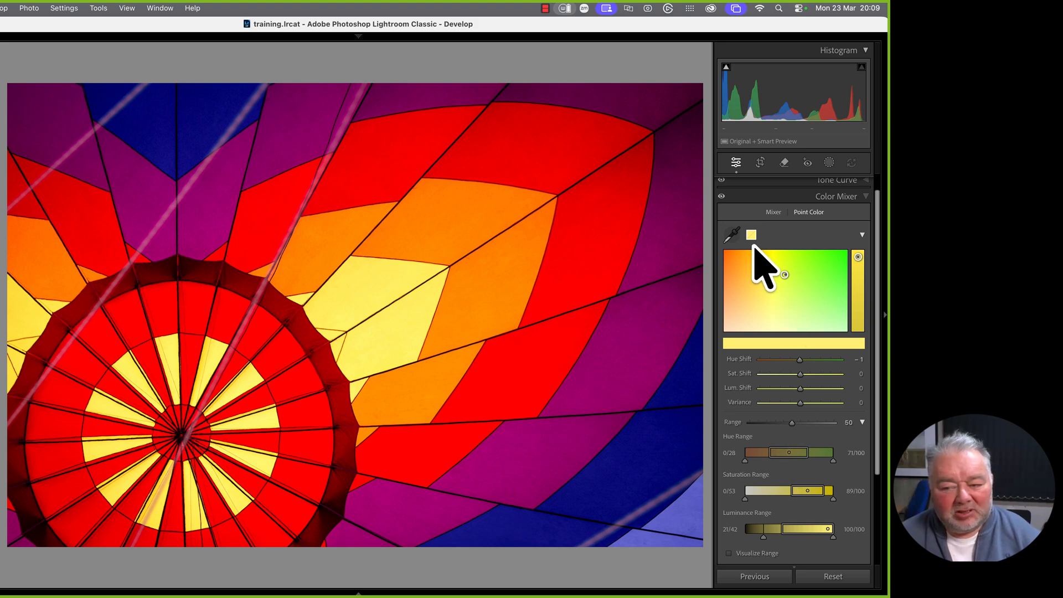
drag(801, 361, 804, 360)
Add the balloon's red as a second point colour with a +2 luminance shift
click(732, 235)
click(629, 182)
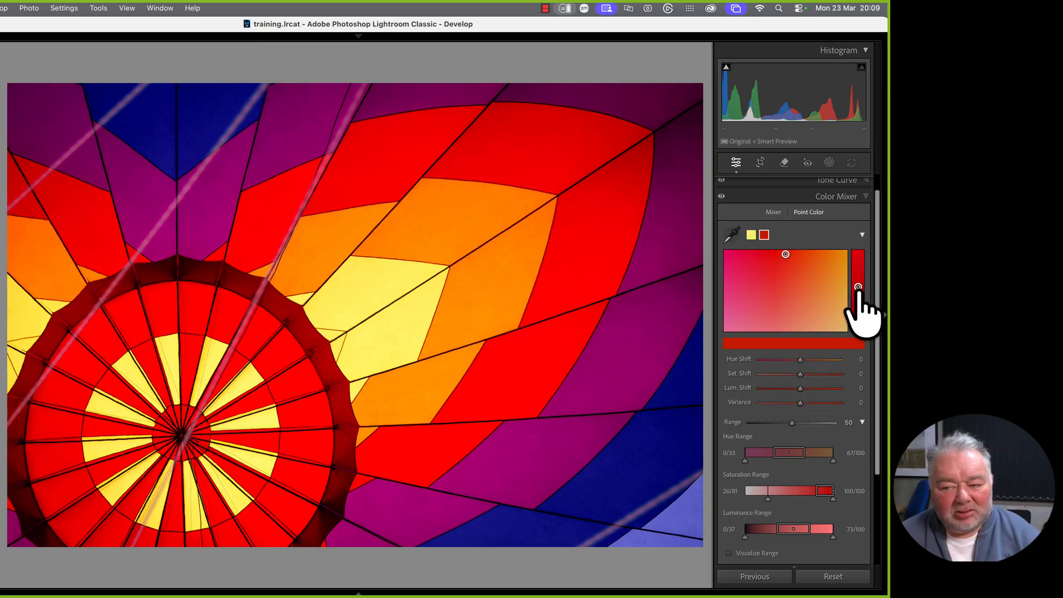
mouse_move(858, 286)
mouse_down()
mouse_move(858, 272)
mouse_move(858, 291)
mouse_up()
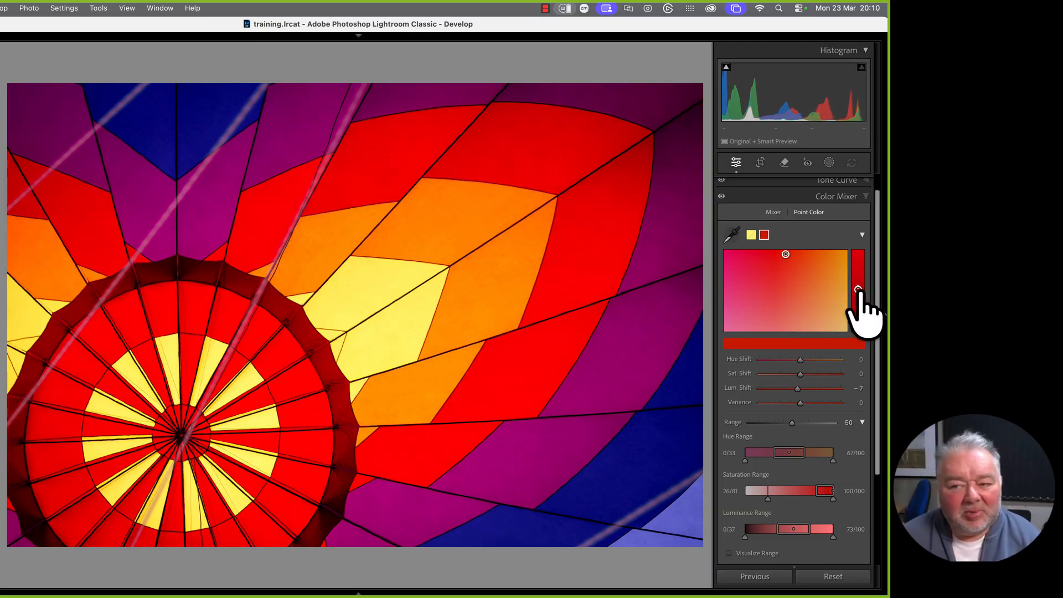
scroll(853, 453, up, 1)
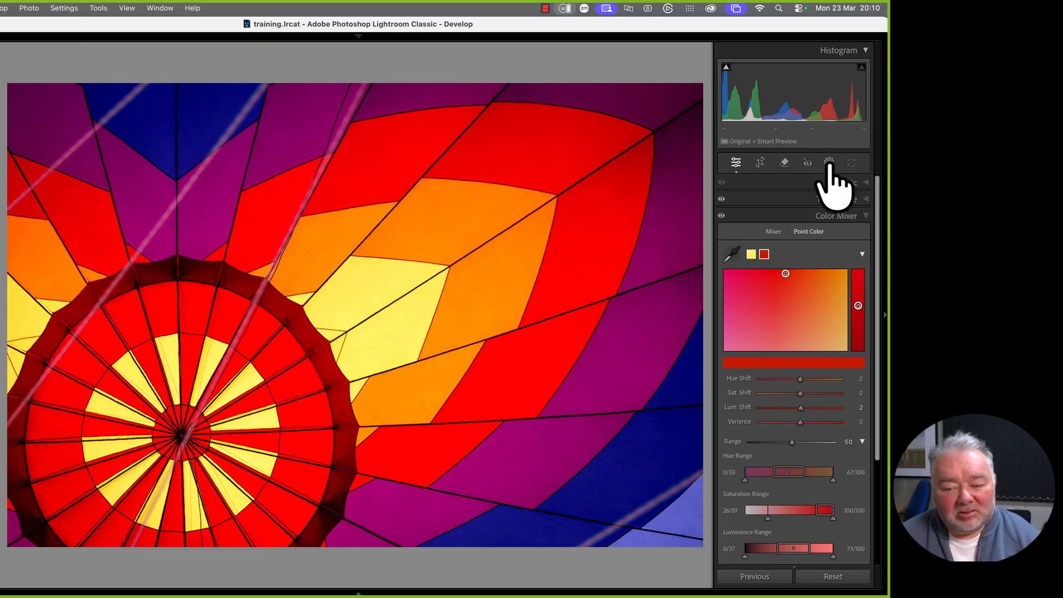
click(774, 232)
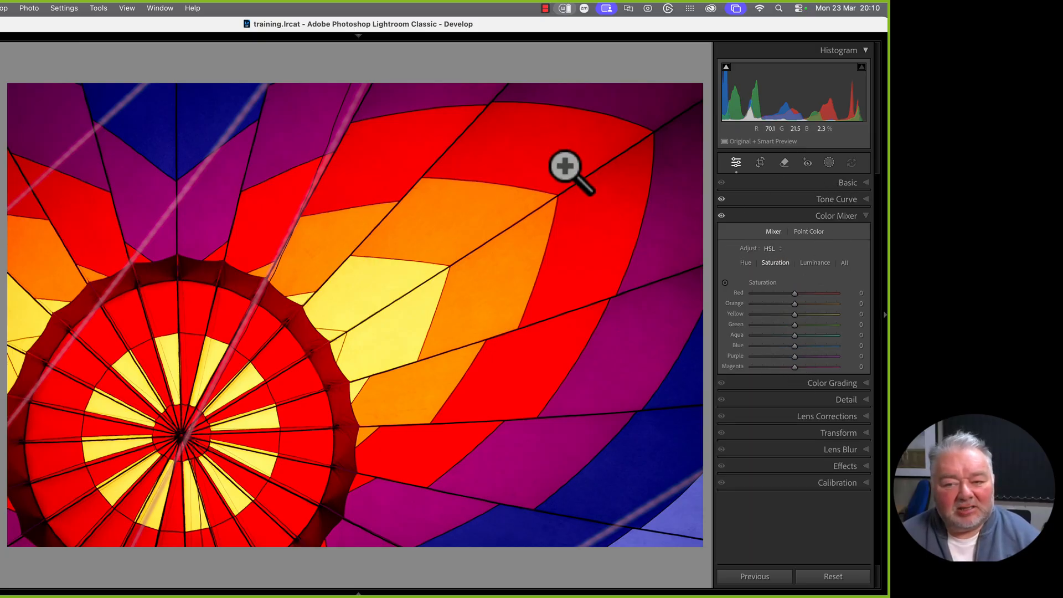
Try a size 21.5 brush mask over the red top panel, then undo it
click(829, 162)
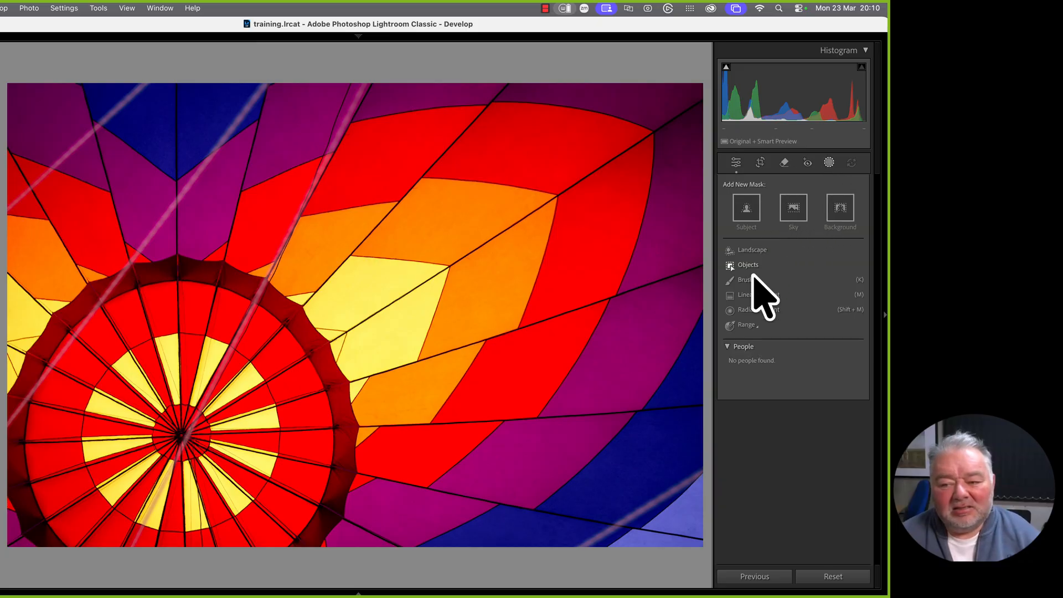
click(747, 281)
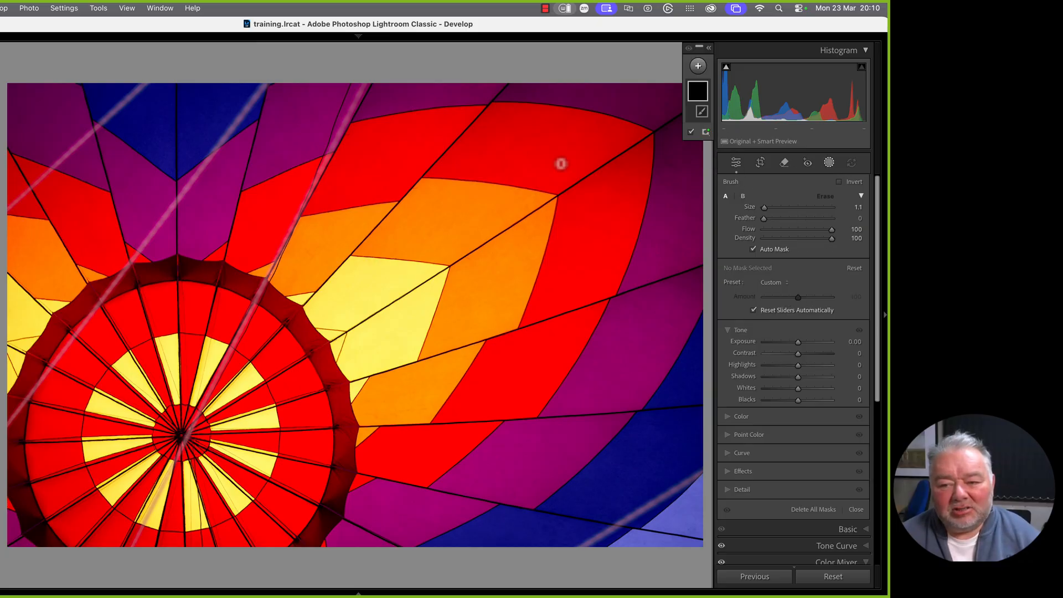
drag(764, 208, 778, 209)
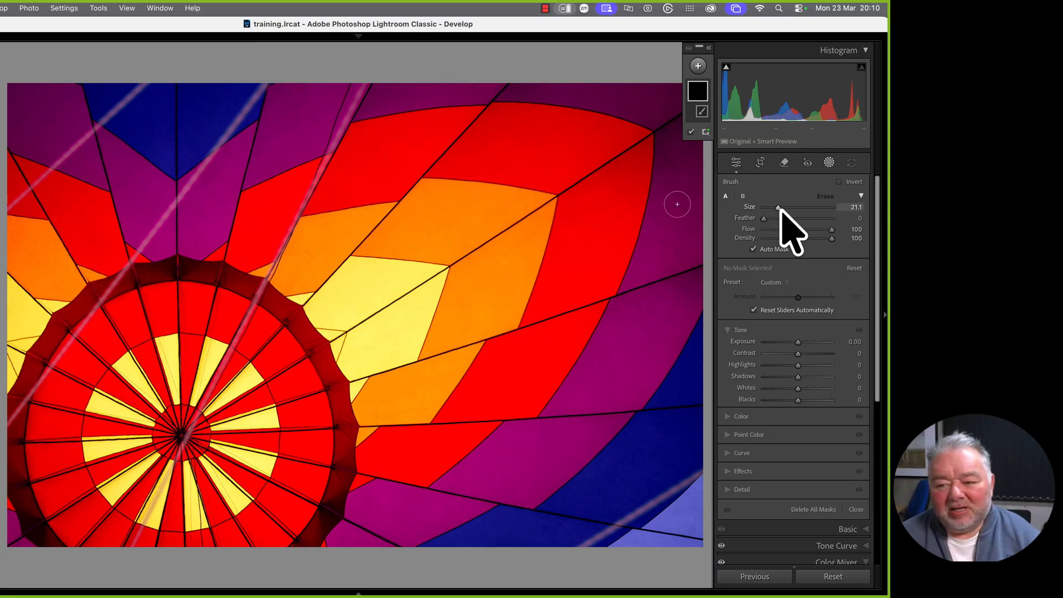
drag(574, 152, 493, 147)
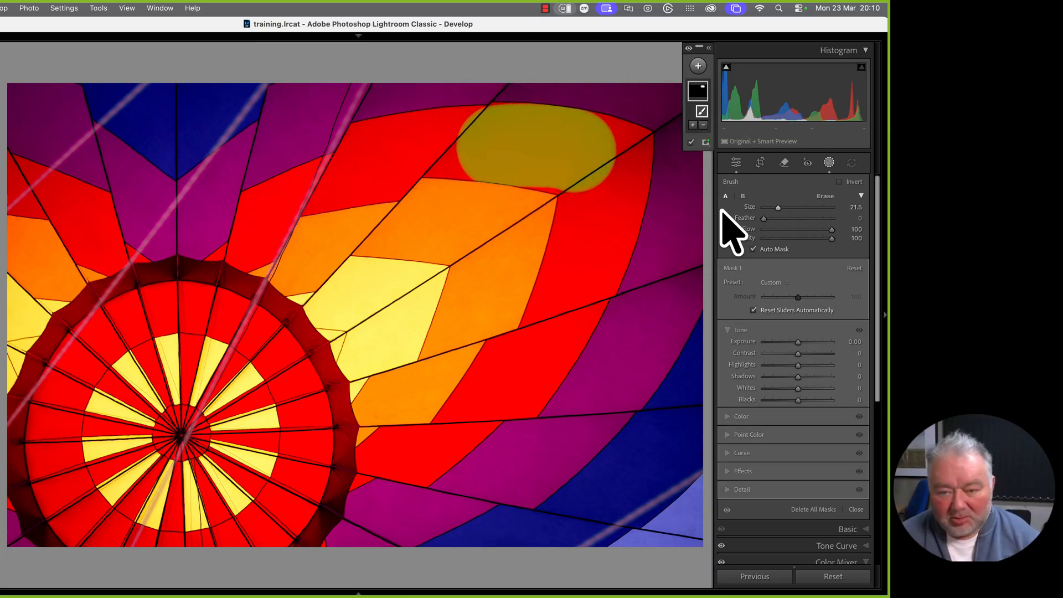
key(super+z)
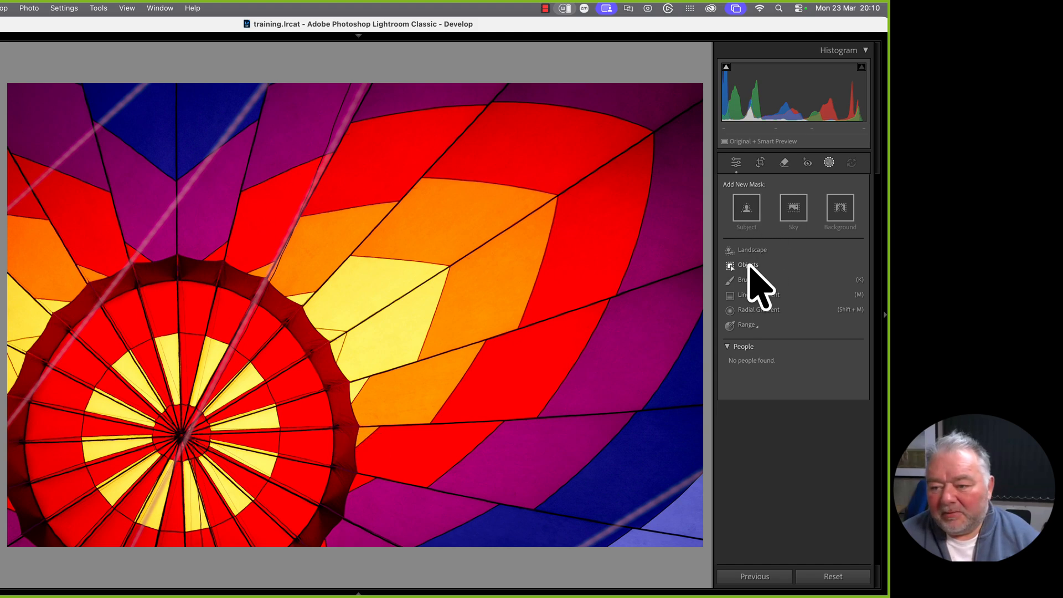
click(829, 162)
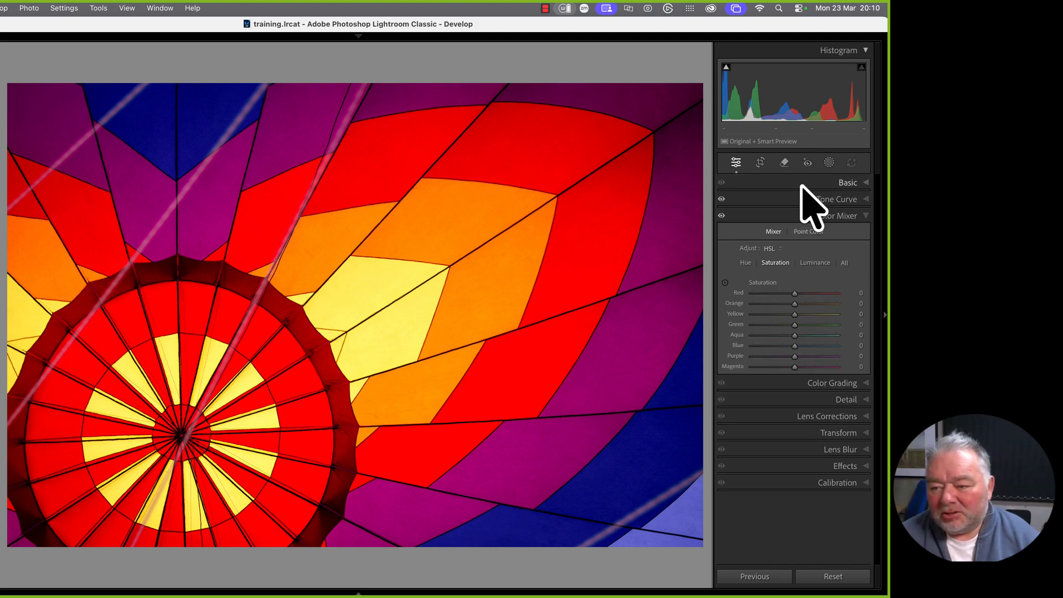
Select the red top panel with an Objects mask and add a brush stroke over its missed corner
click(828, 164)
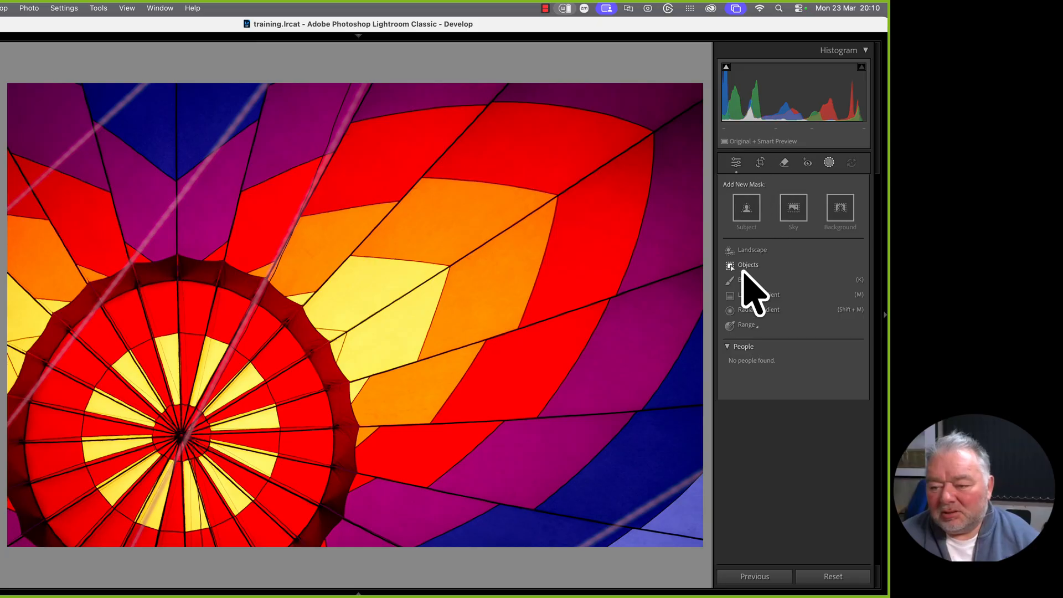
click(747, 266)
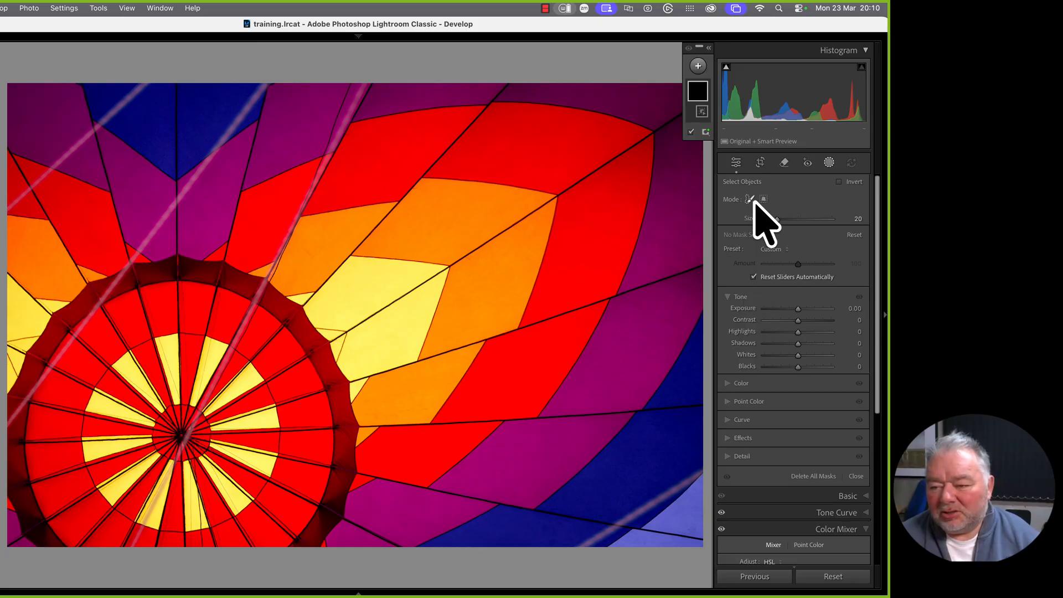
mouse_move(567, 142)
mouse_down()
mouse_move(526, 131)
mouse_move(486, 140)
mouse_move(473, 157)
mouse_move(555, 166)
mouse_move(588, 138)
mouse_move(515, 124)
mouse_move(513, 132)
mouse_up()
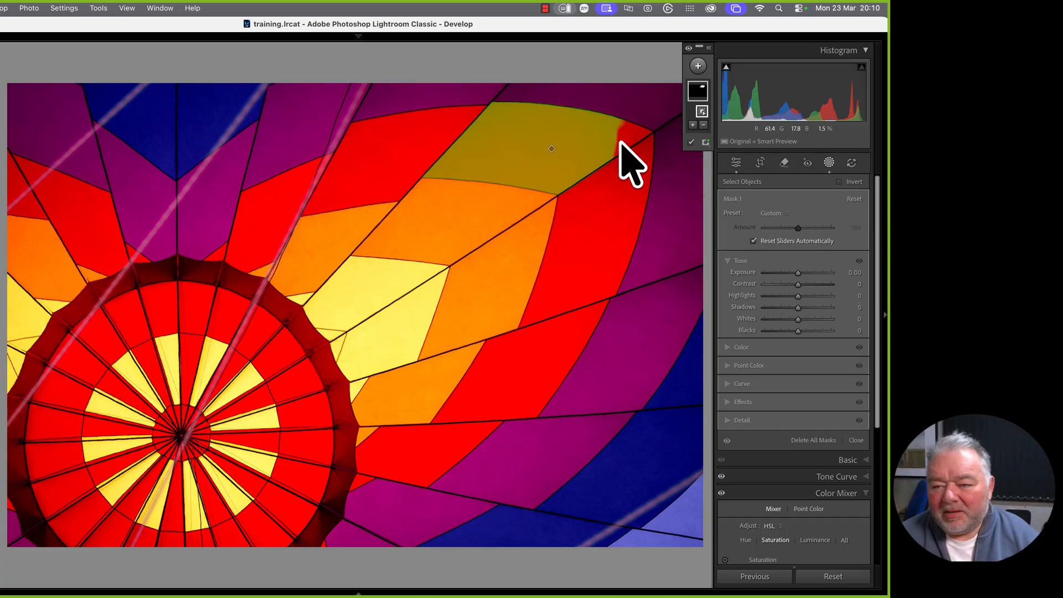
click(708, 48)
click(634, 128)
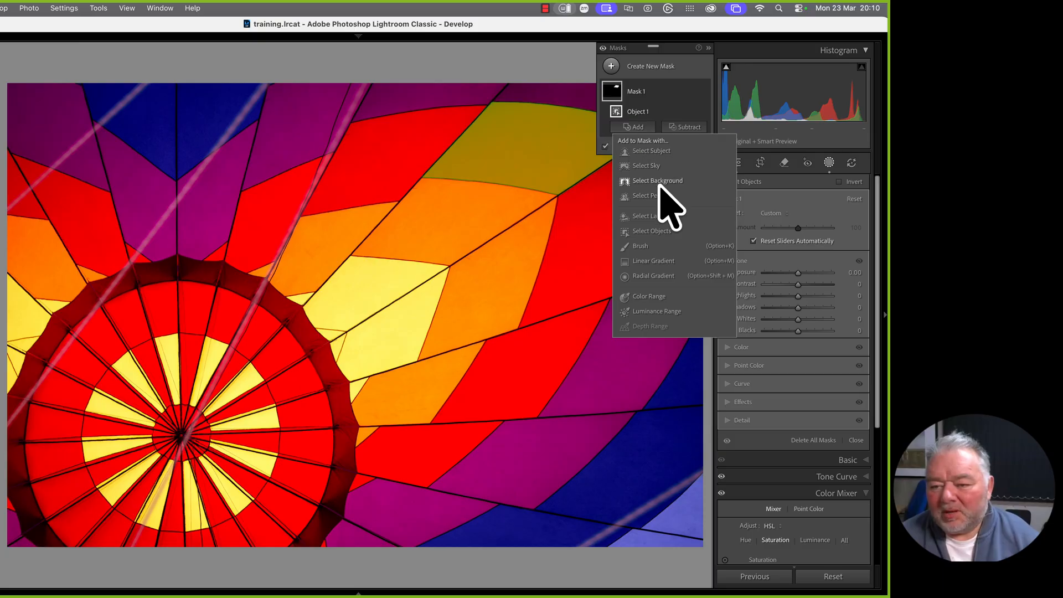
click(649, 247)
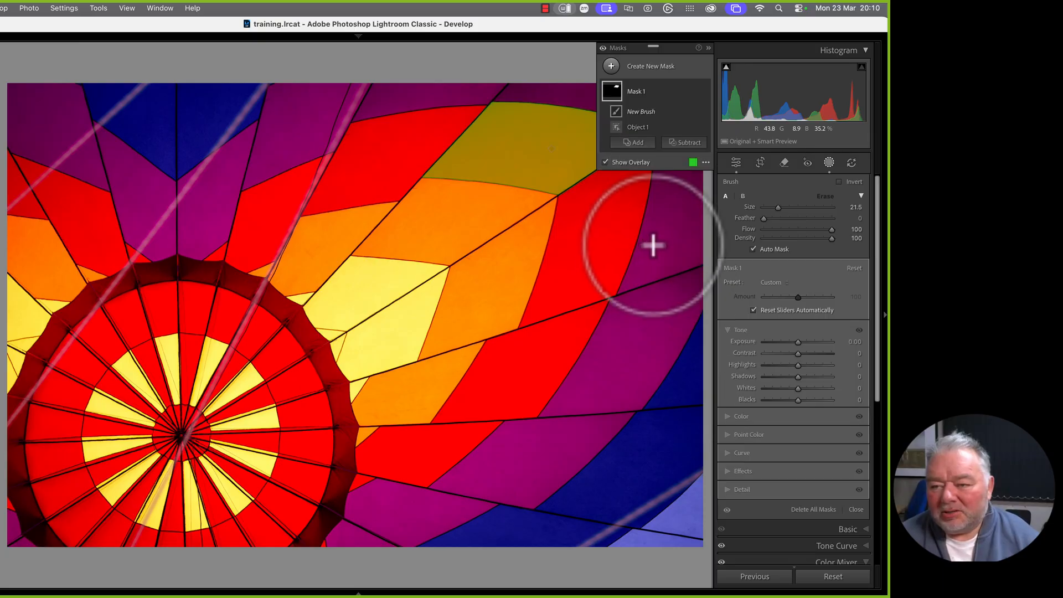
click(708, 49)
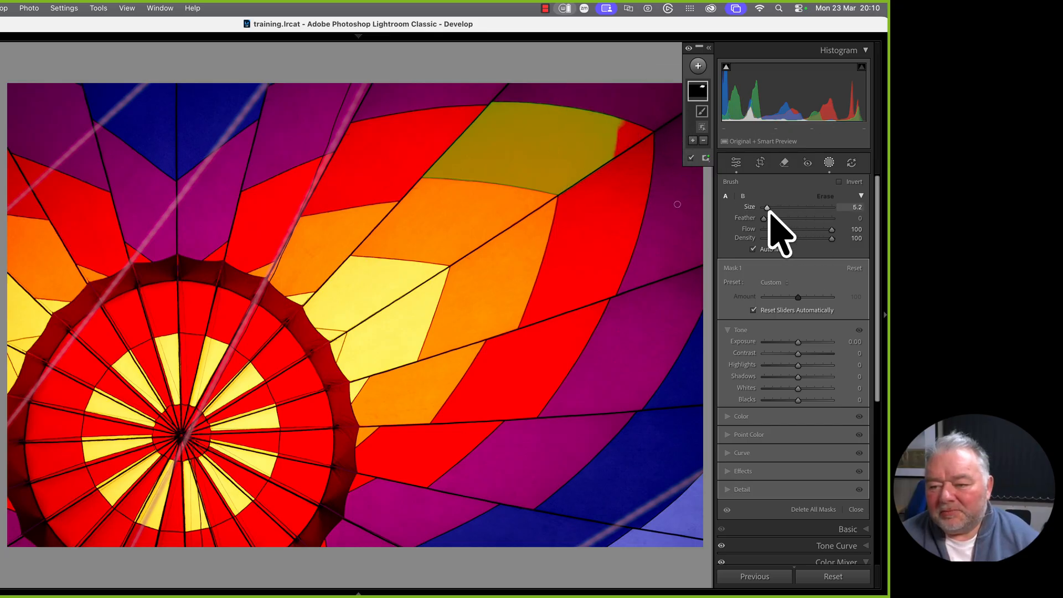
drag(619, 134, 621, 135)
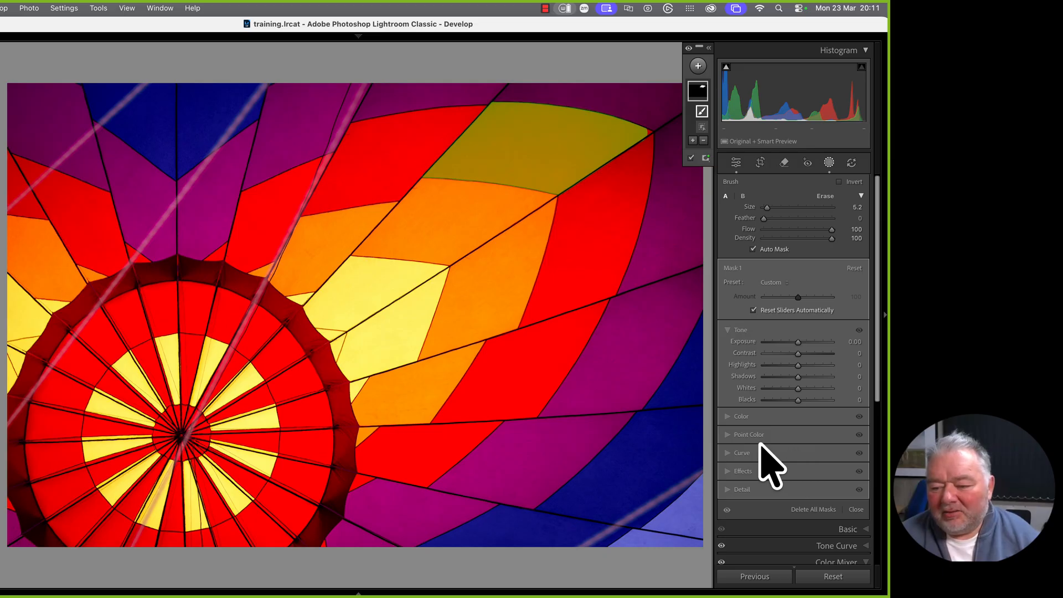
Show Mask 1's Color adjustments, drag its Saturation, then double-click to reset Saturation to zero
click(740, 417)
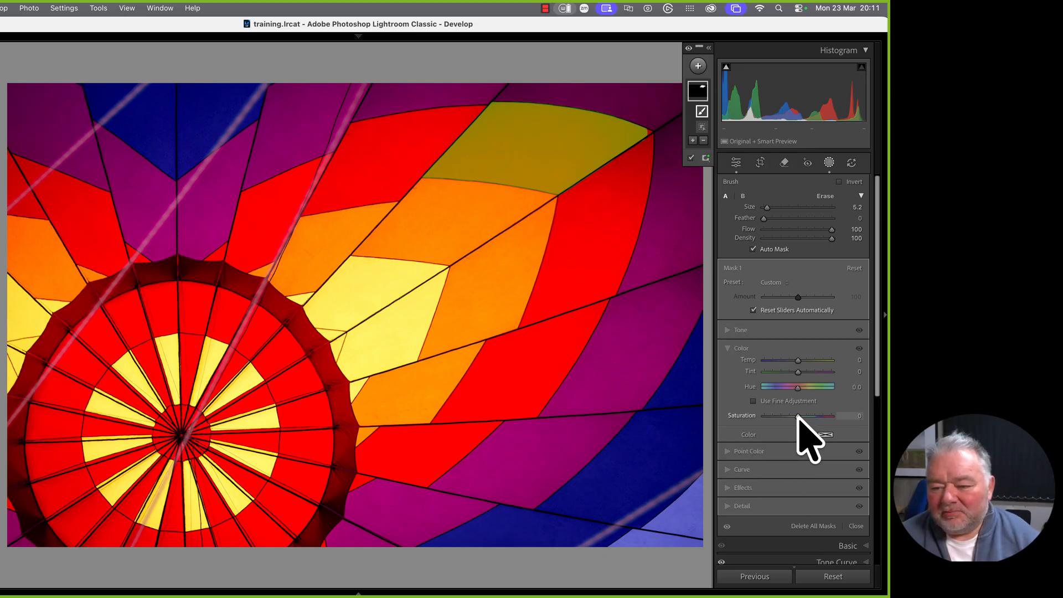
mouse_move(798, 416)
mouse_down()
mouse_move(807, 417)
mouse_move(767, 417)
mouse_move(823, 417)
mouse_move(799, 387)
mouse_move(812, 388)
mouse_move(781, 387)
mouse_move(838, 392)
mouse_move(786, 392)
mouse_move(789, 361)
mouse_move(831, 361)
mouse_move(775, 371)
mouse_move(819, 389)
mouse_move(786, 417)
mouse_up()
double_click(743, 416)
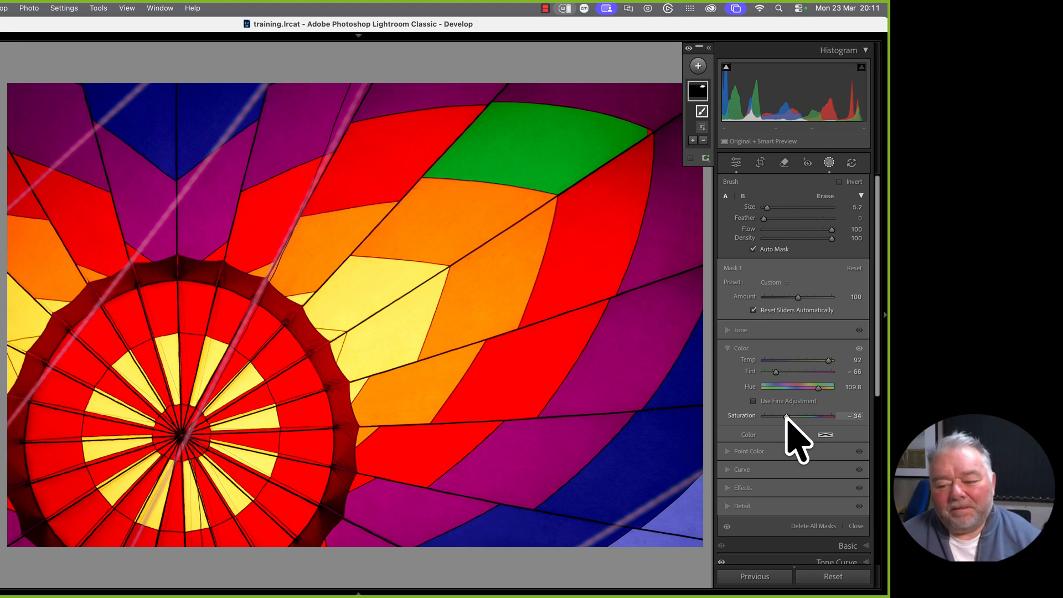
Sample the balloon's red with Mask 1's Point Color dropper
click(763, 452)
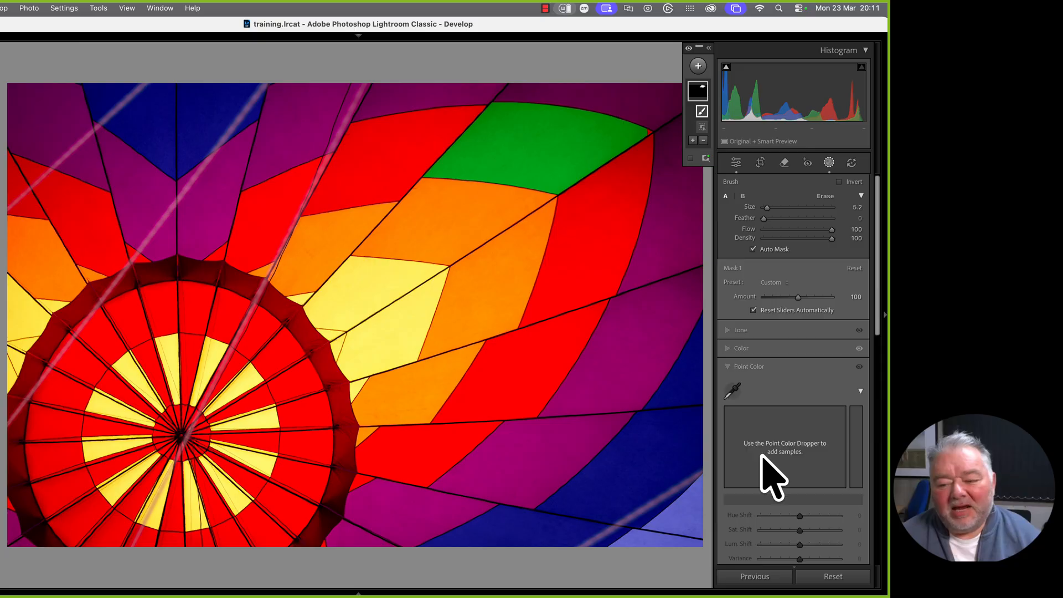
click(733, 392)
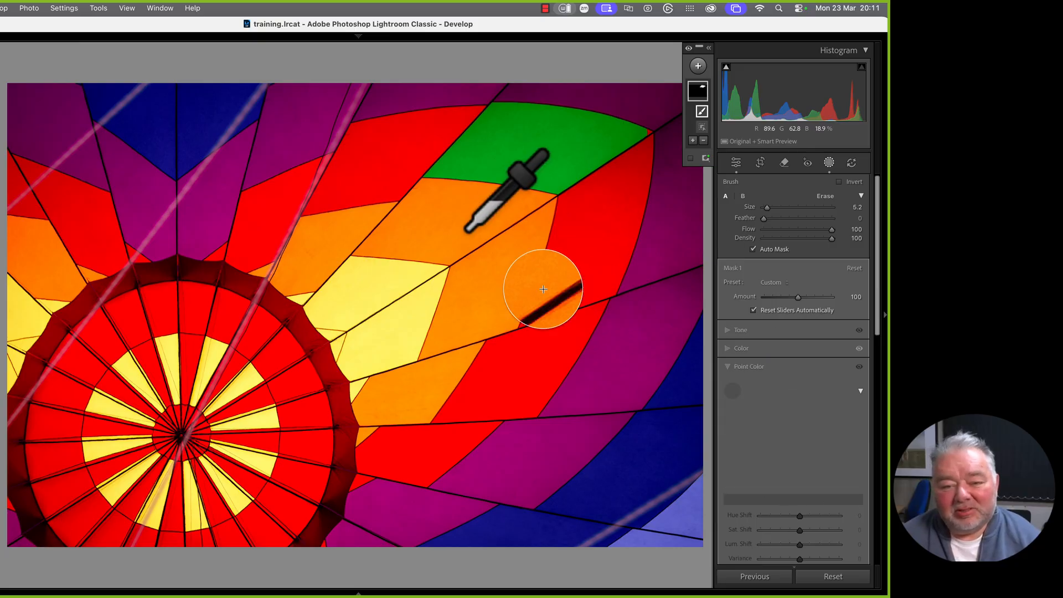
click(376, 168)
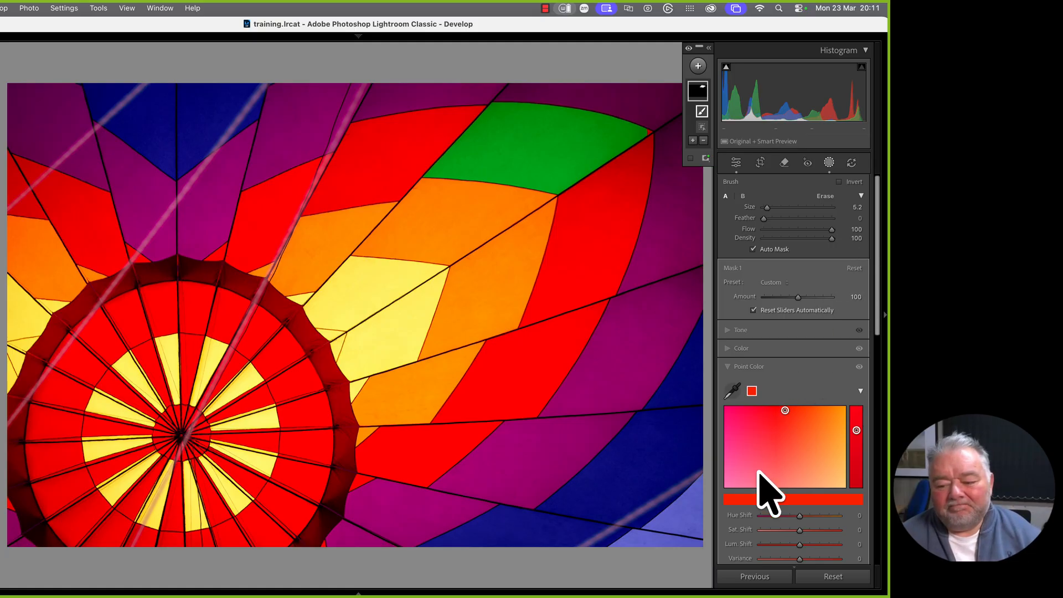
Reset all of Mask 1's adjustments and close the masking tools
click(855, 268)
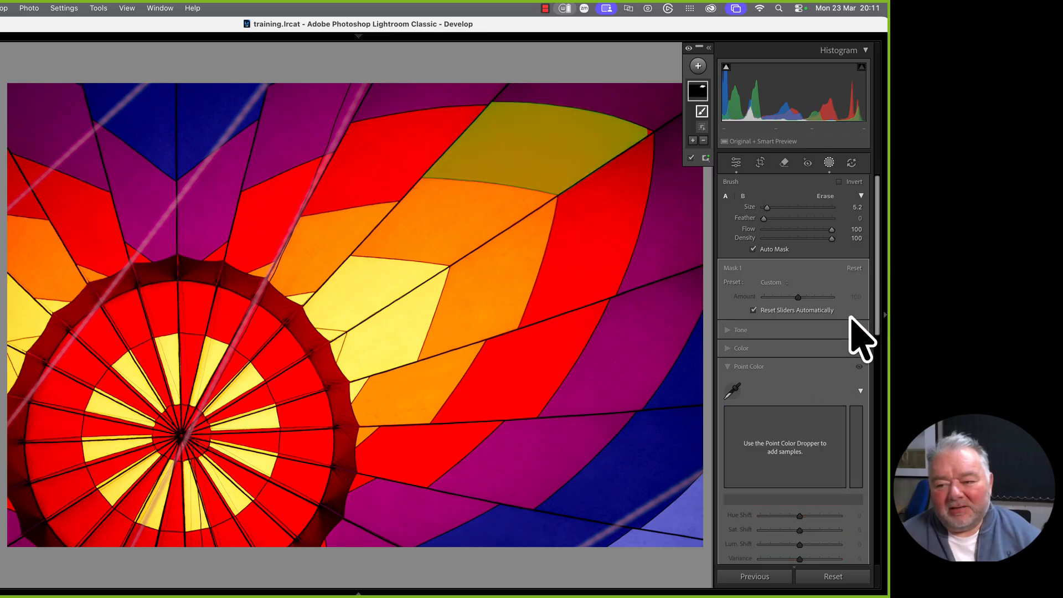
drag(876, 200, 880, 368)
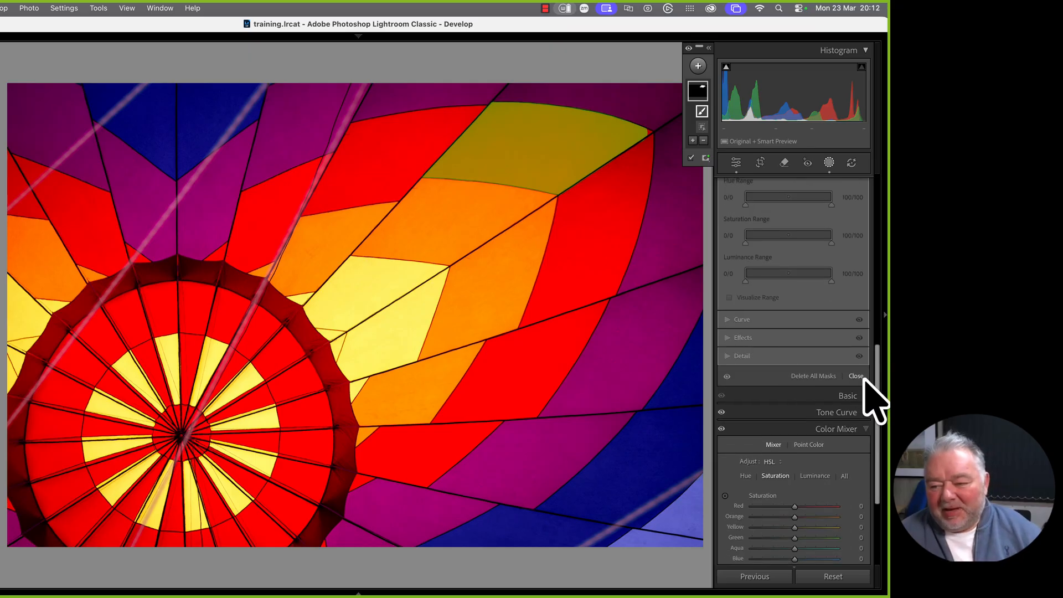
scroll(866, 391, up, 4)
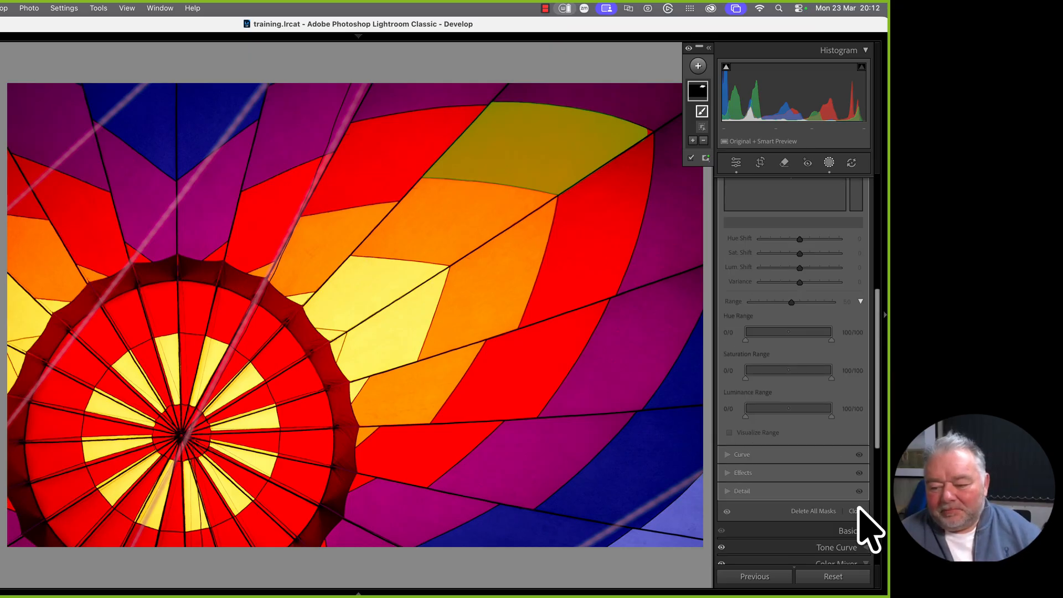
click(859, 511)
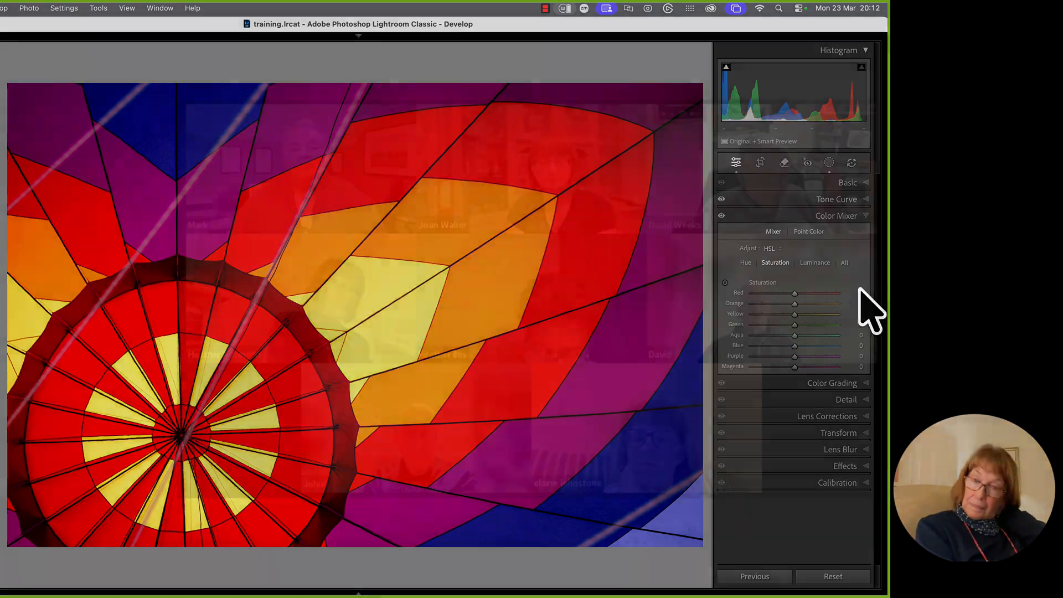
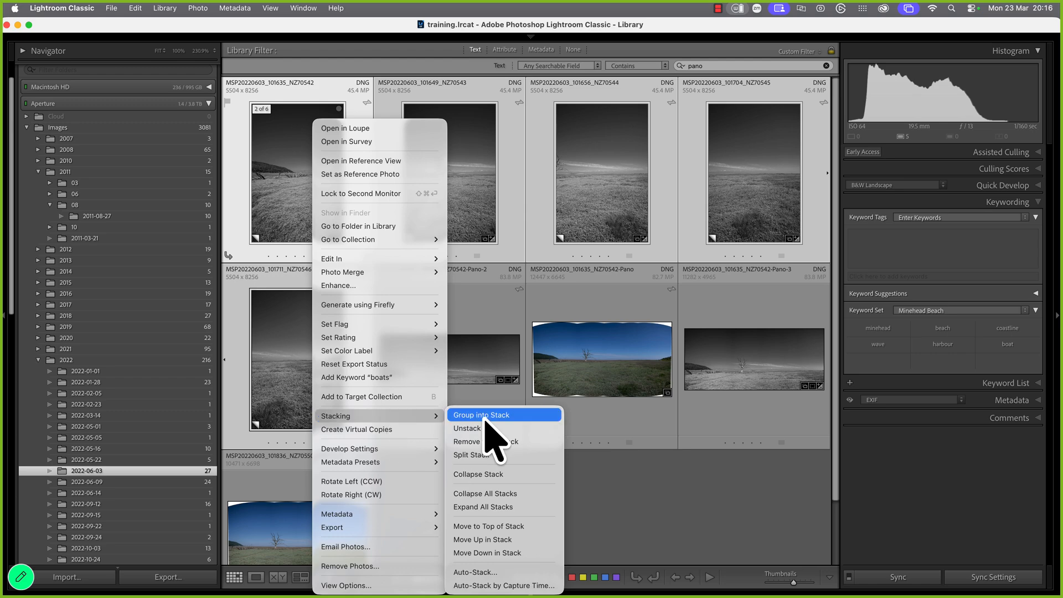
Collapse the stacks in the 'pano'-filtered grid, leaving four panorama thumbnails
click(512, 494)
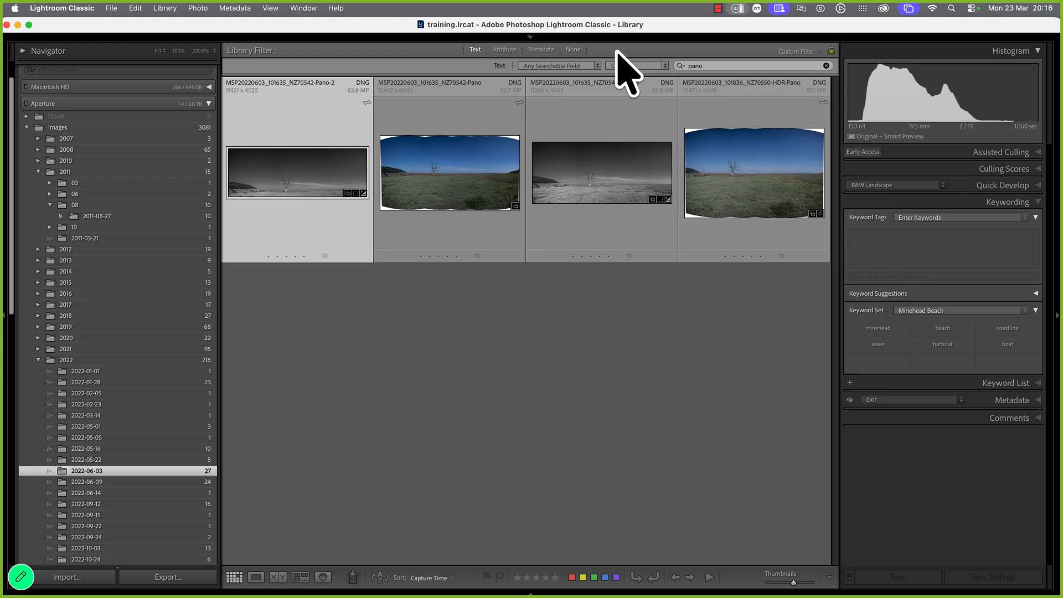
Remove the 'pano' search text so every 2022-06-03 photo appears in the grid
click(574, 50)
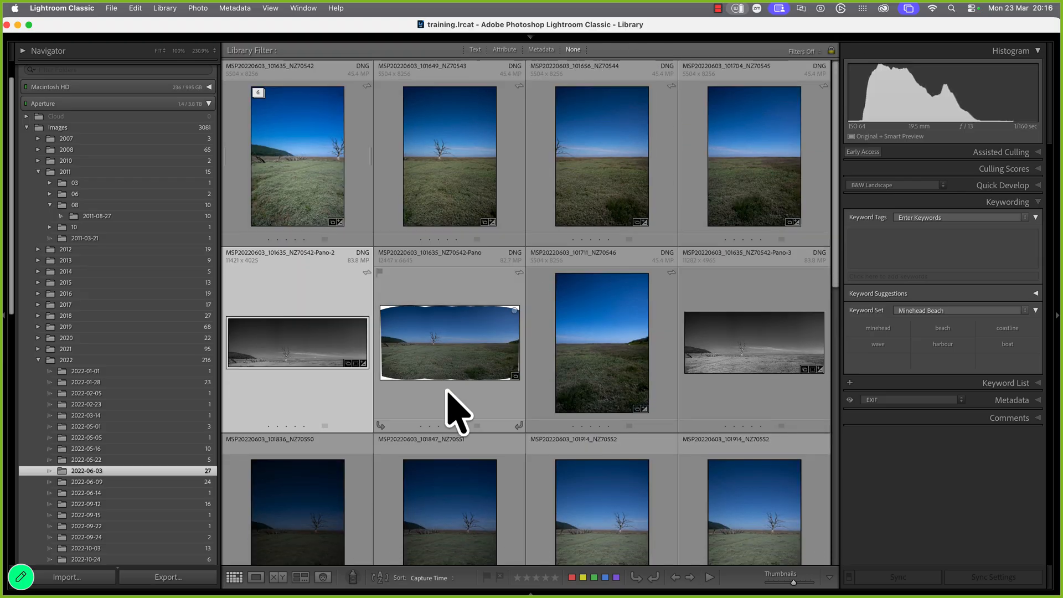
scroll(484, 393, down, 8)
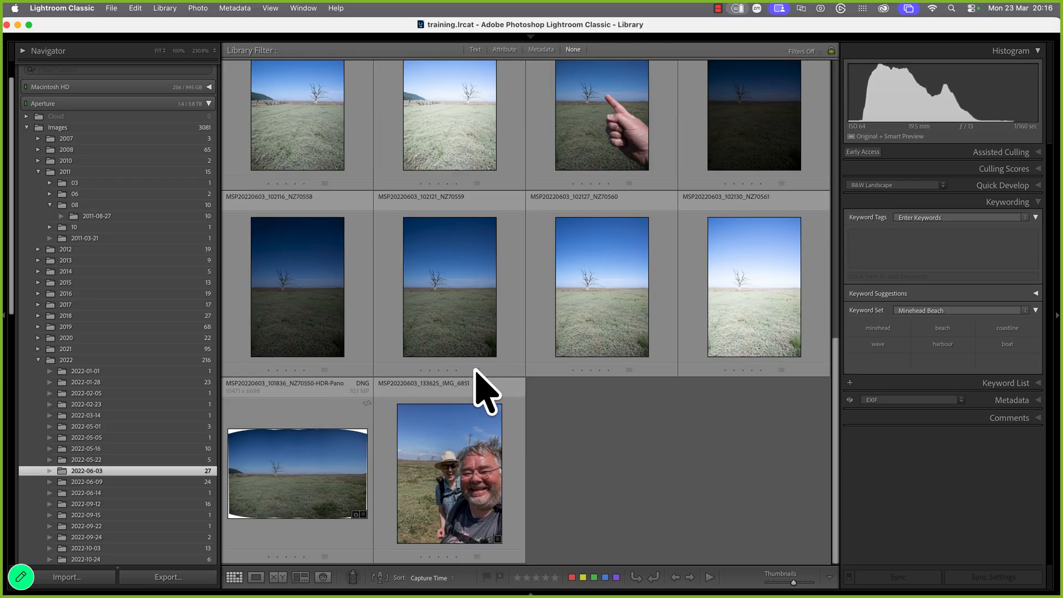
scroll(481, 391, up, 3)
scroll(479, 382, down, 3)
key(super+z)
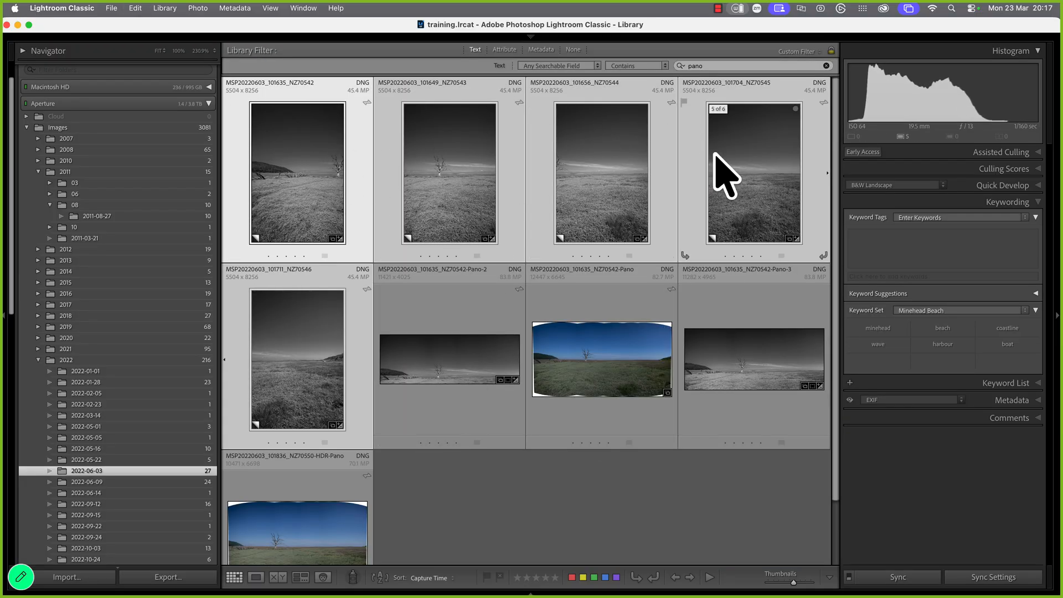
click(826, 66)
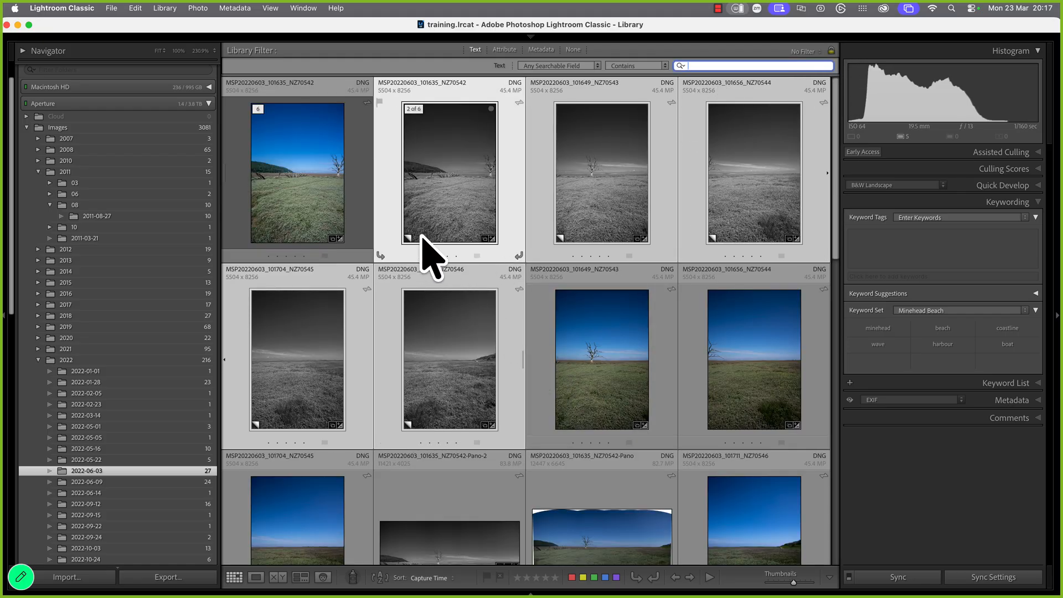
Unstack the first photo's six-photo stack, separating the colour and black-and-white versions
click(323, 189)
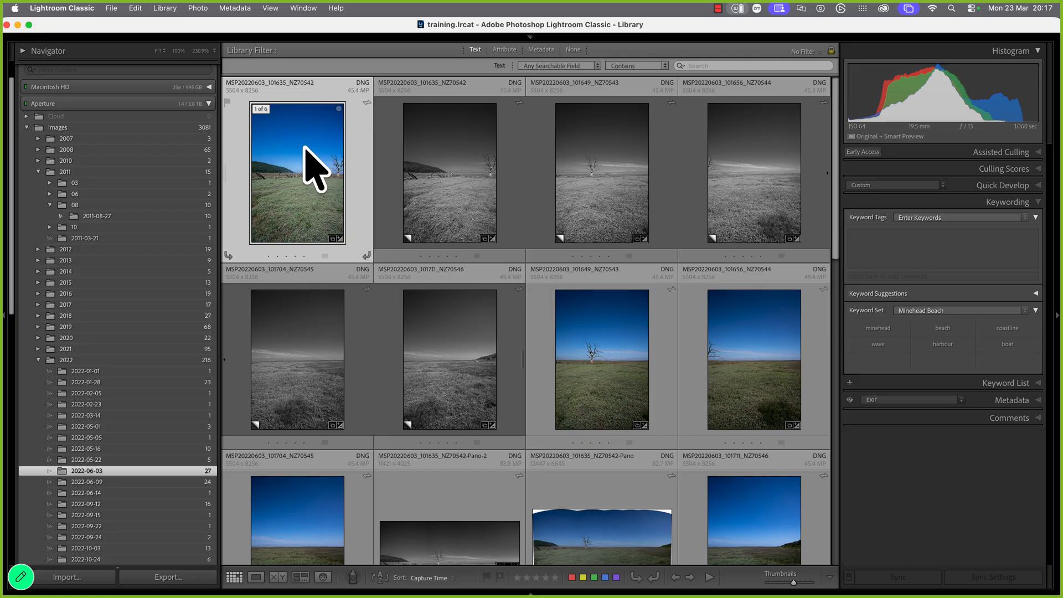
right_click(277, 161)
mouse_move(314, 419)
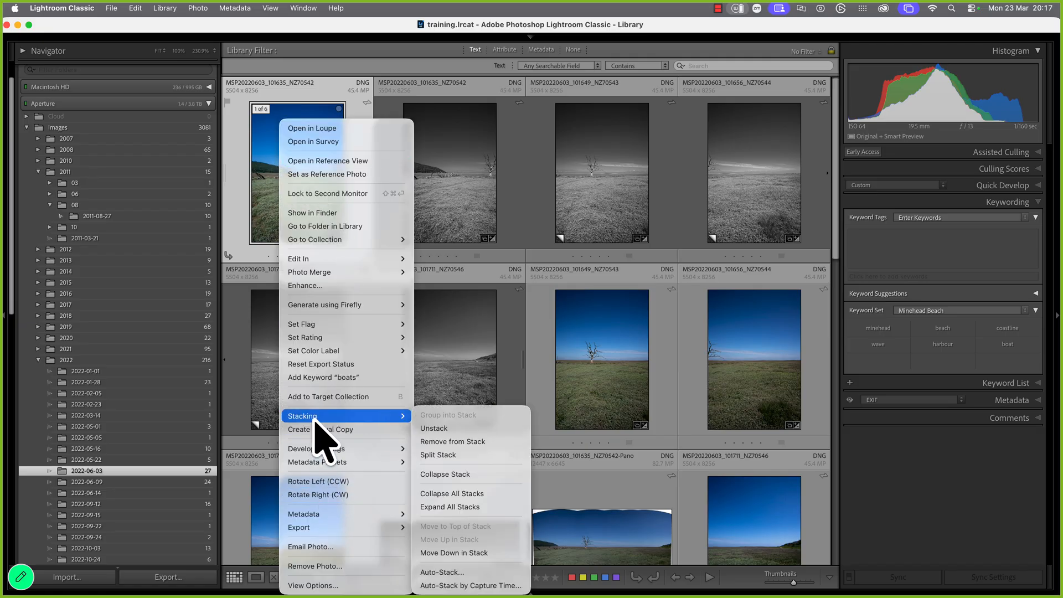
click(430, 428)
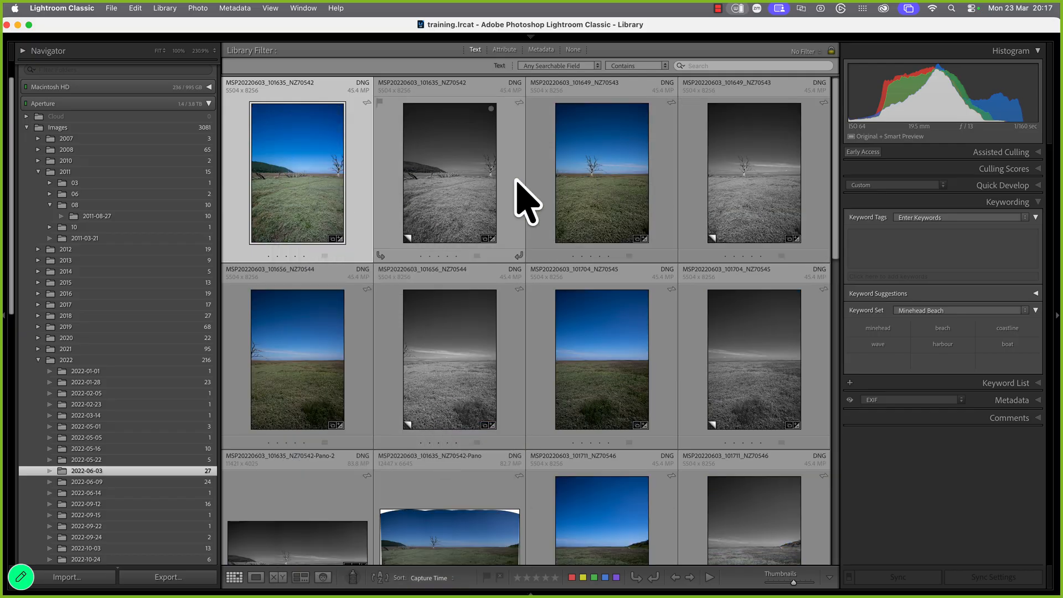
click(458, 176)
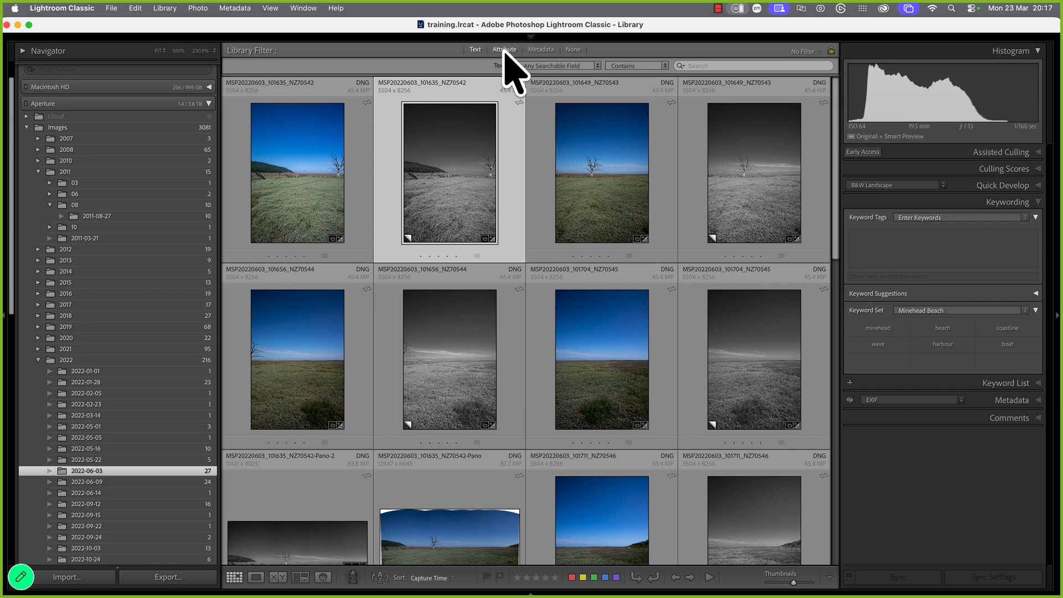
Show only Original Photos and drag NZ70546 to the start of row two
click(504, 49)
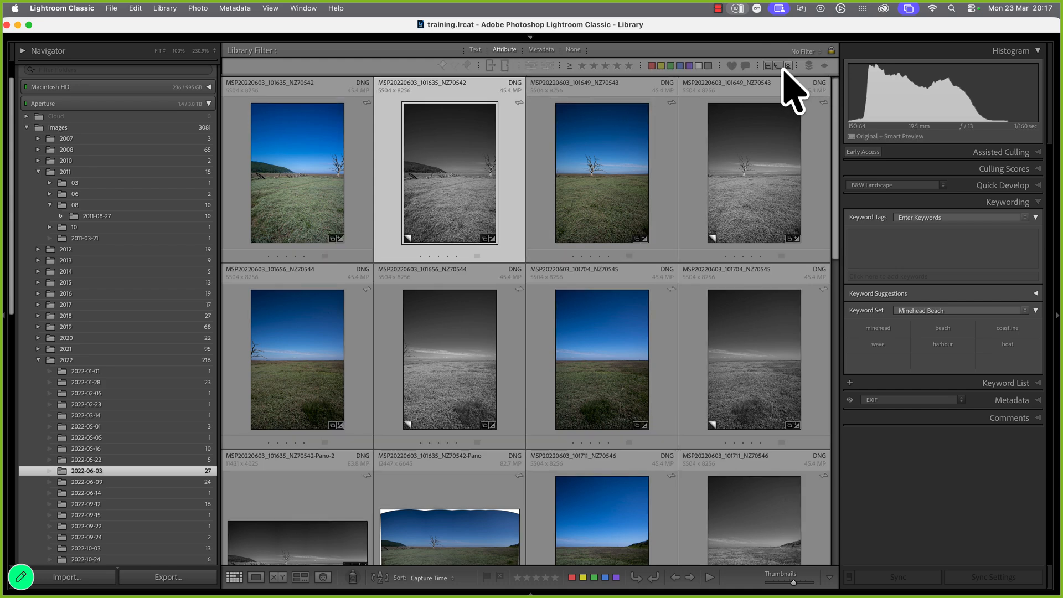
click(768, 65)
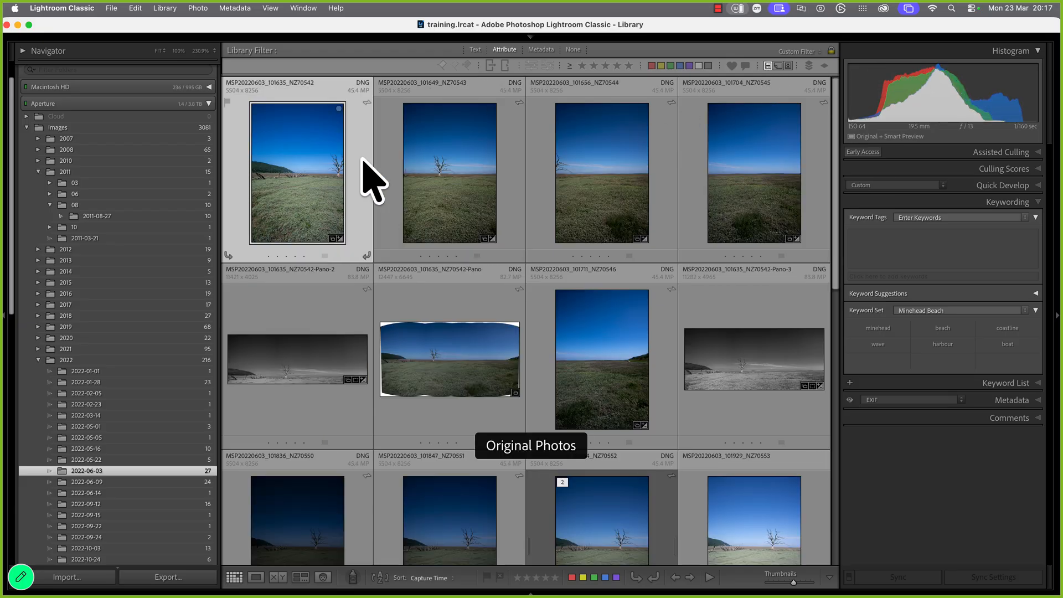
super+click(470, 166)
super+click(604, 175)
super+click(740, 182)
super+click(645, 351)
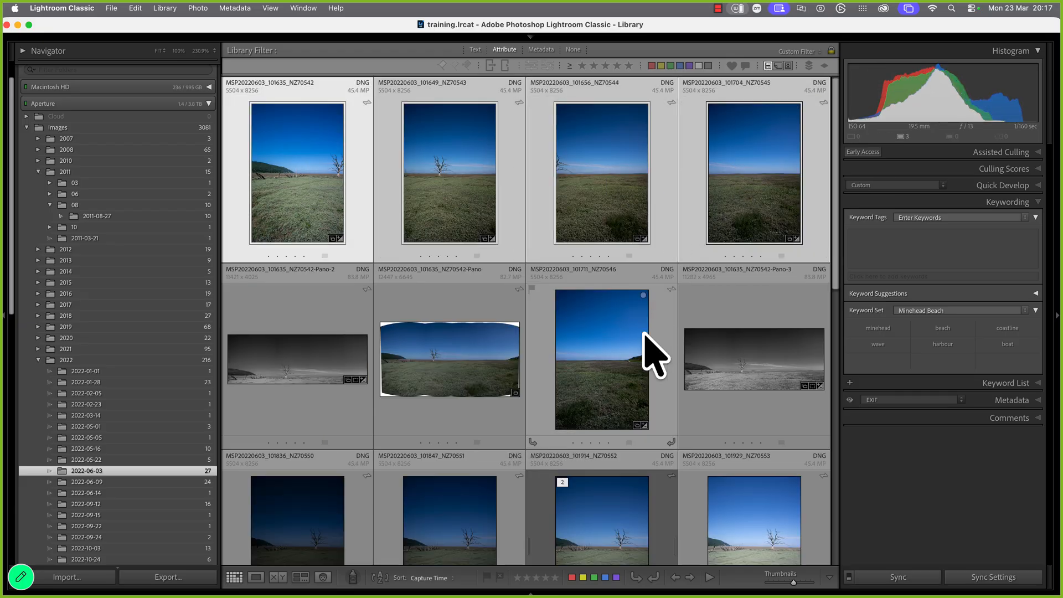
drag(631, 365, 826, 249)
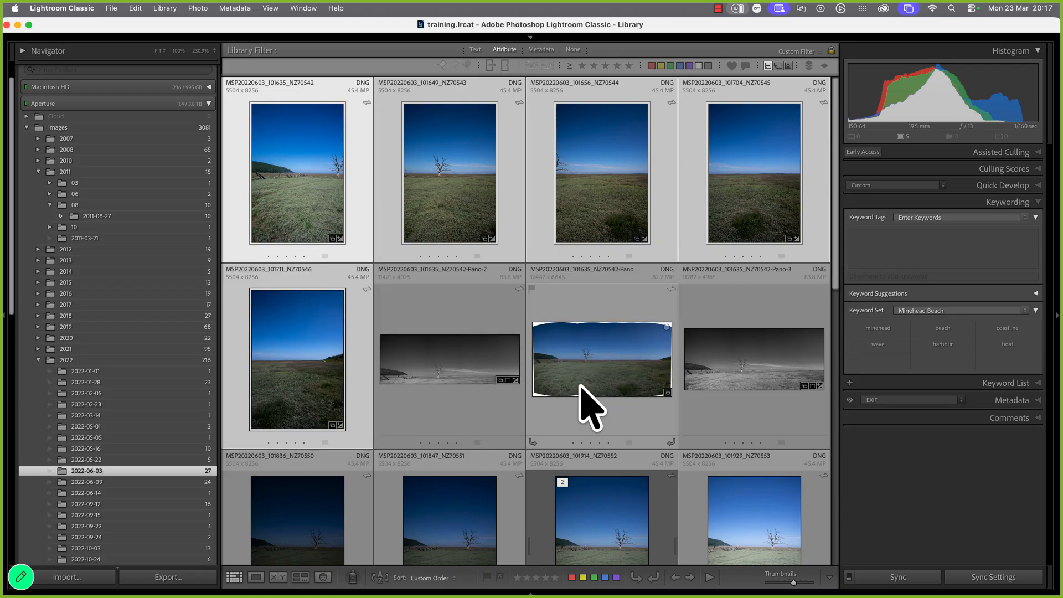
Place the colour Pano right after NZ70546, then reselect the first photo
click(605, 392)
drag(605, 392, 429, 382)
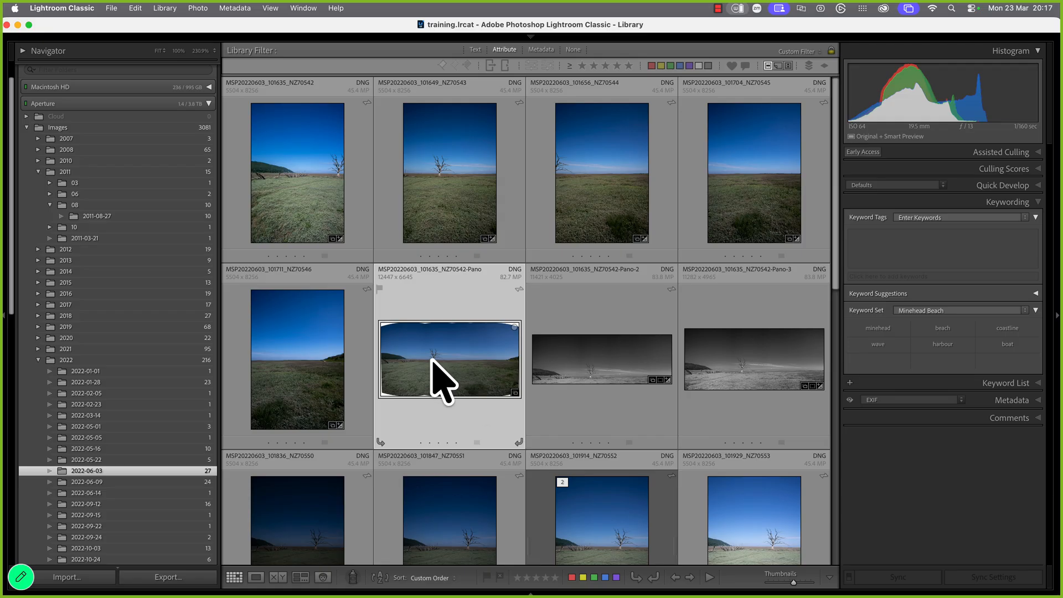
click(285, 187)
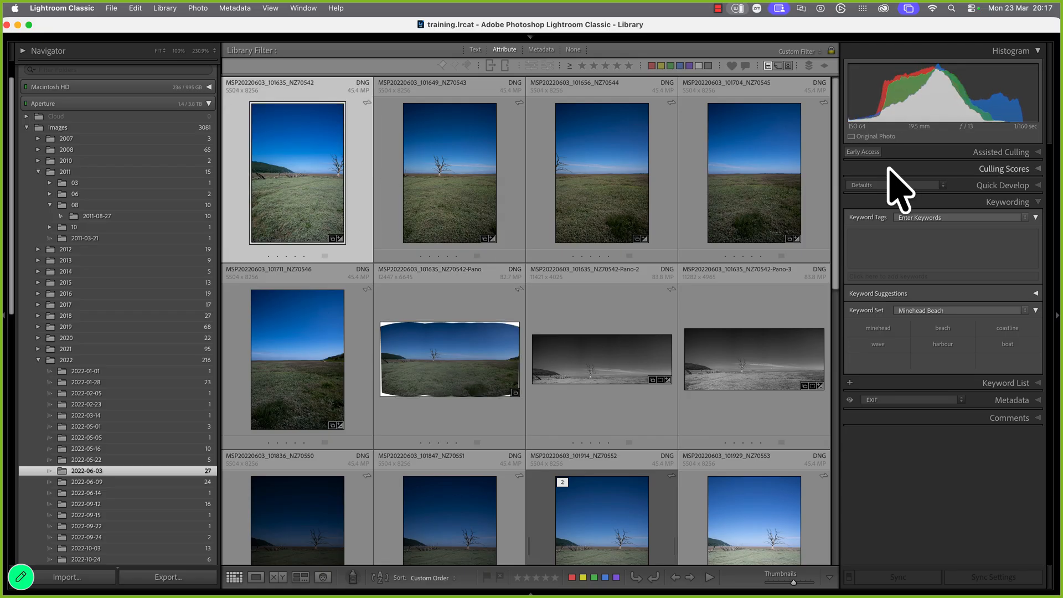
shift+click(277, 352)
click(443, 380)
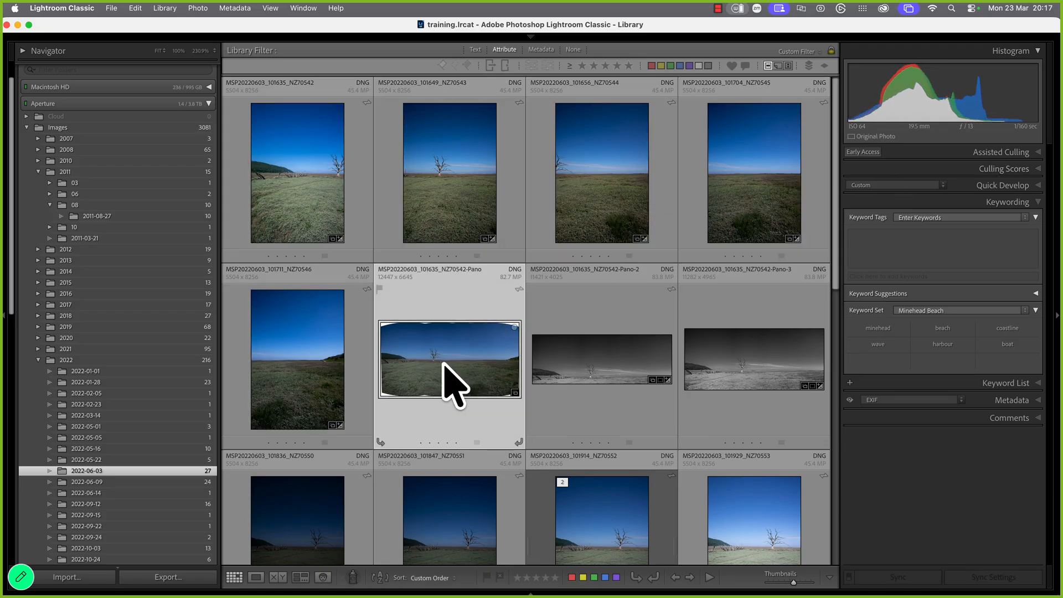
click(348, 249)
Group the first five photos into a stack, then unstack them again
shift+click(320, 316)
right_click(308, 356)
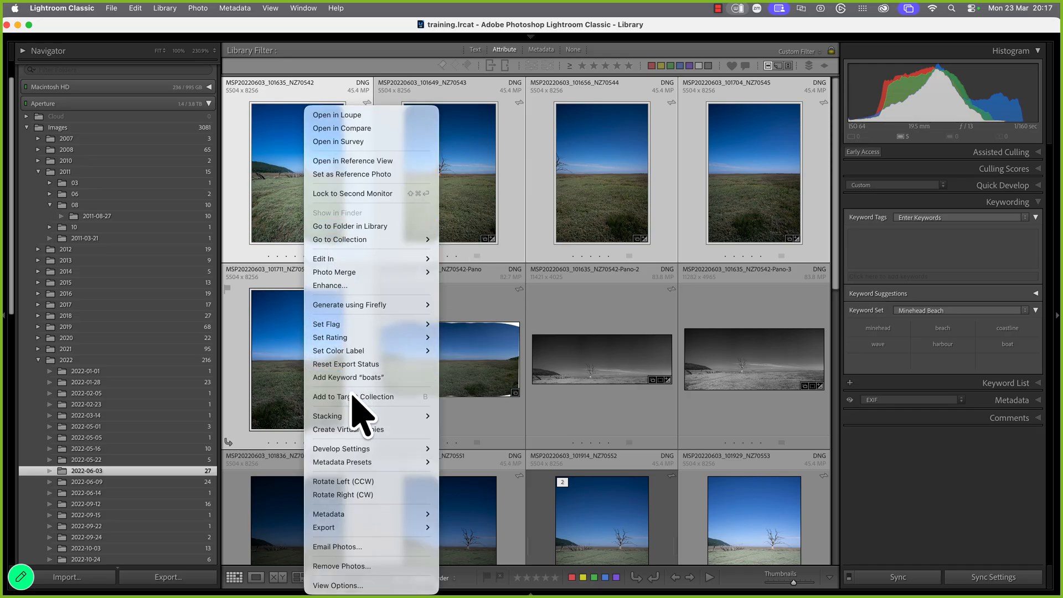
mouse_move(357, 416)
click(492, 417)
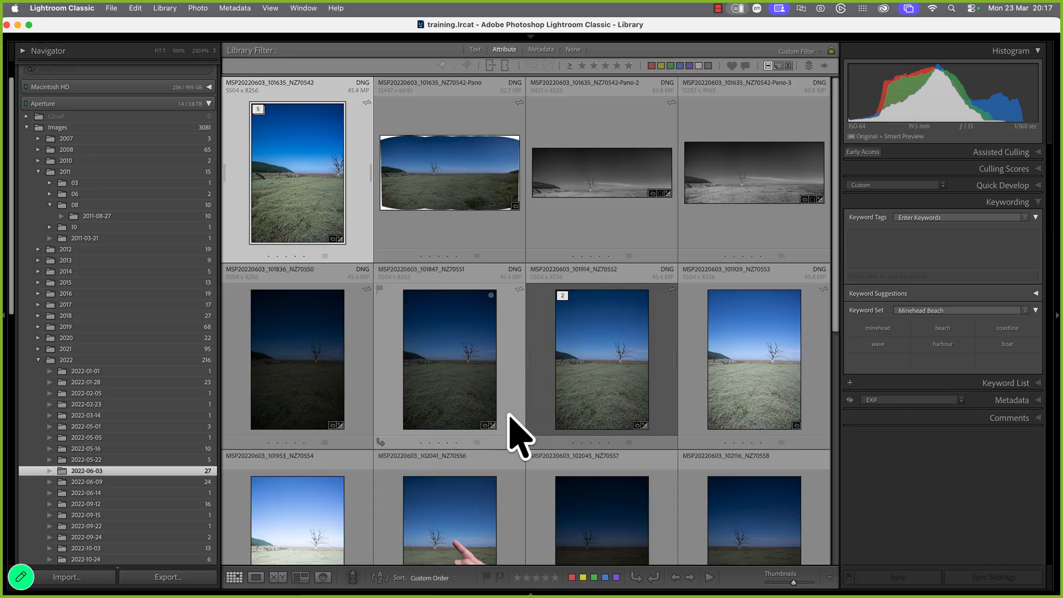
right_click(326, 191)
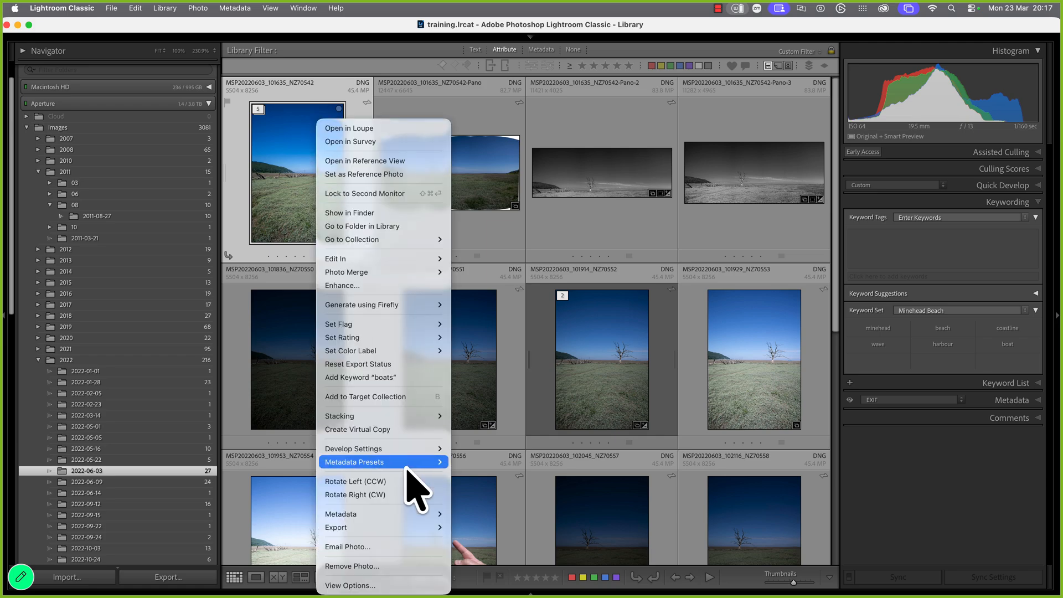
mouse_move(388, 418)
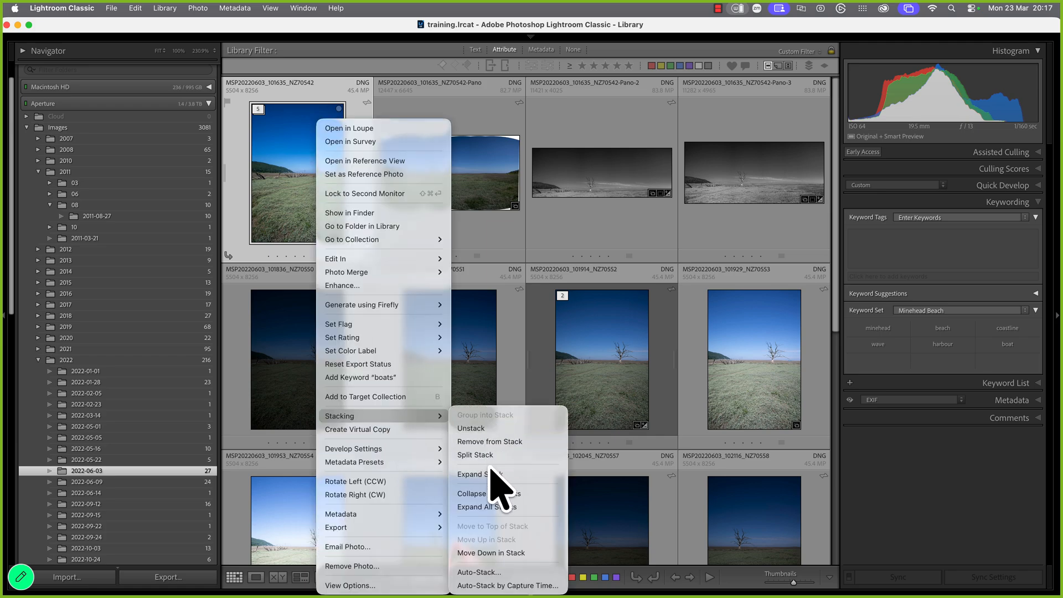
click(487, 429)
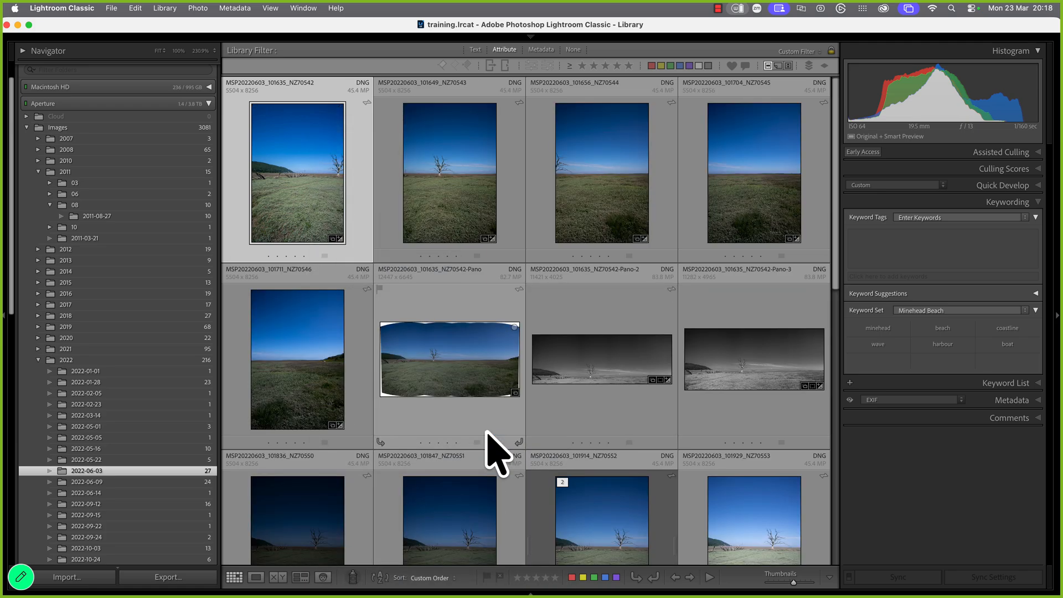
Regroup the photos through NZ70546 into a stack and expand it
shift+click(285, 382)
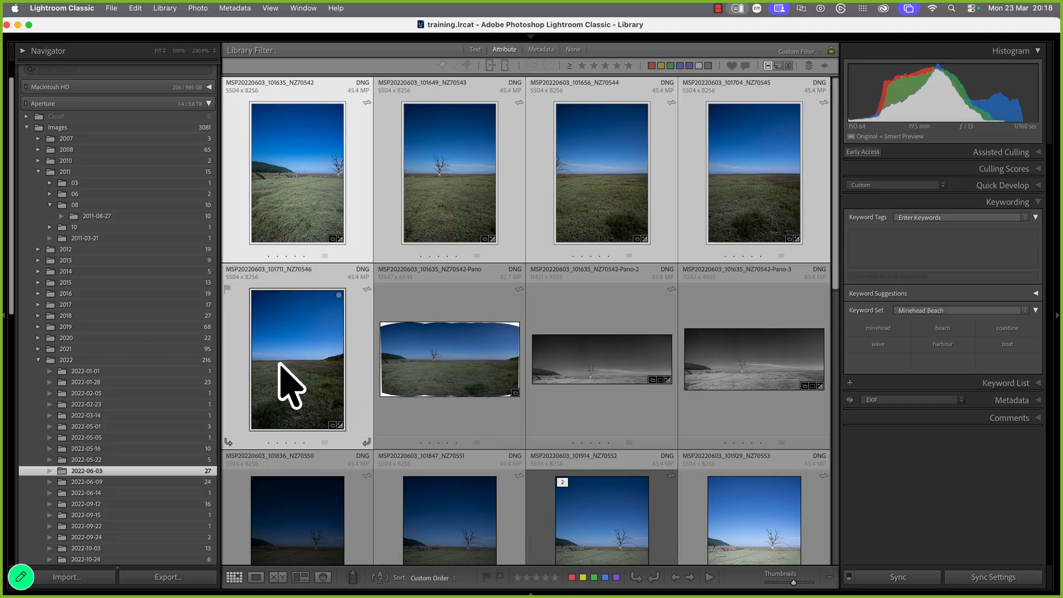
right_click(278, 364)
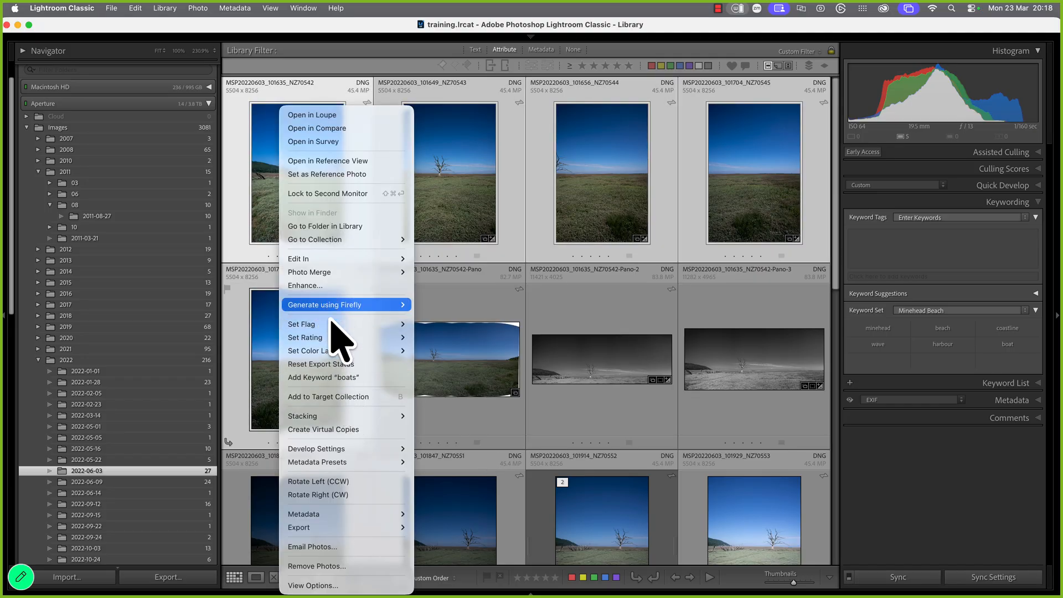
mouse_move(335, 417)
click(474, 421)
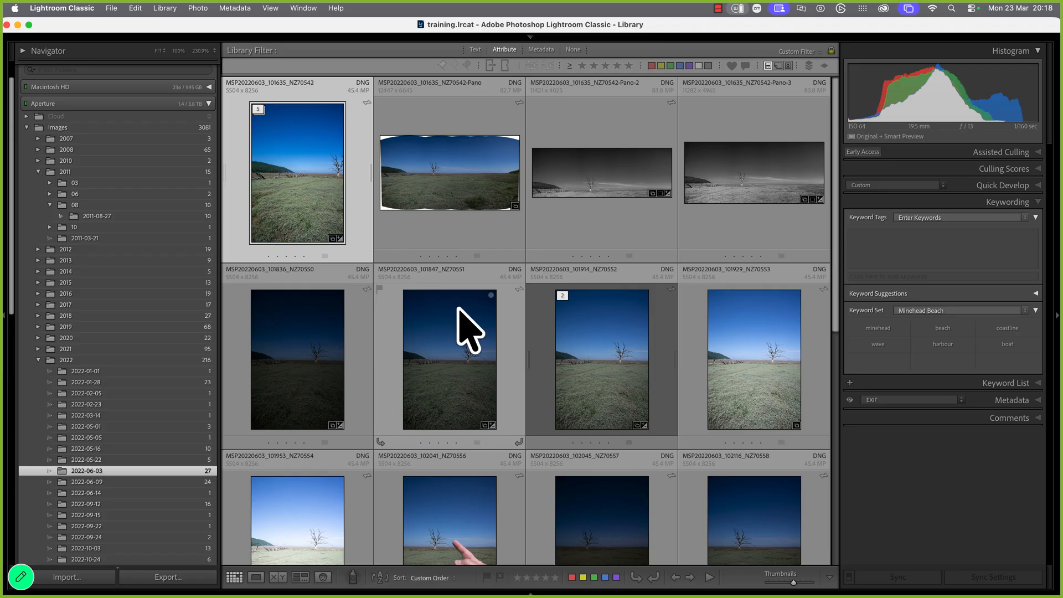
right_click(325, 162)
mouse_move(406, 417)
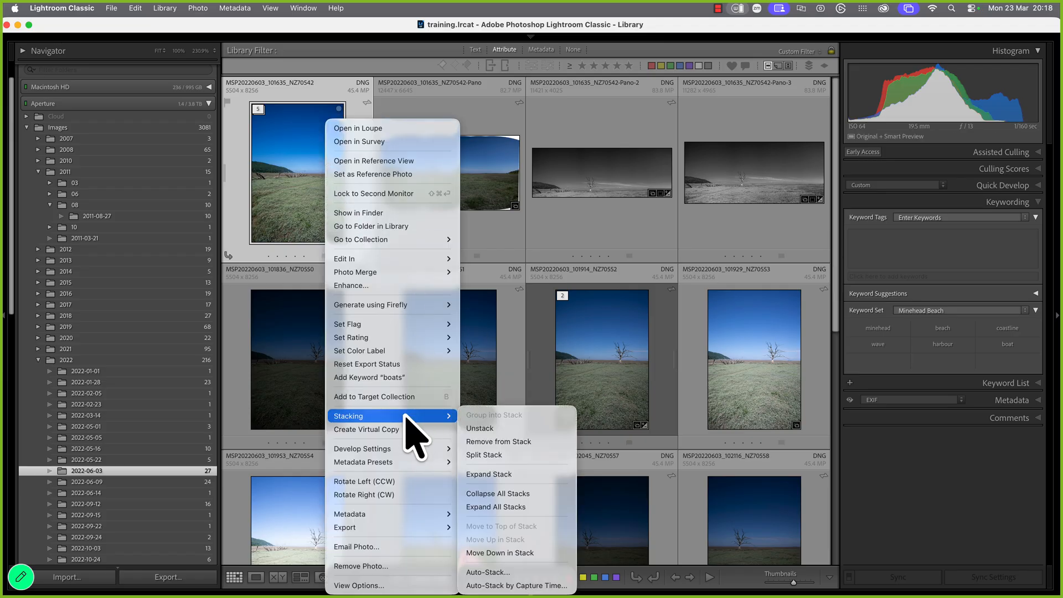
click(511, 475)
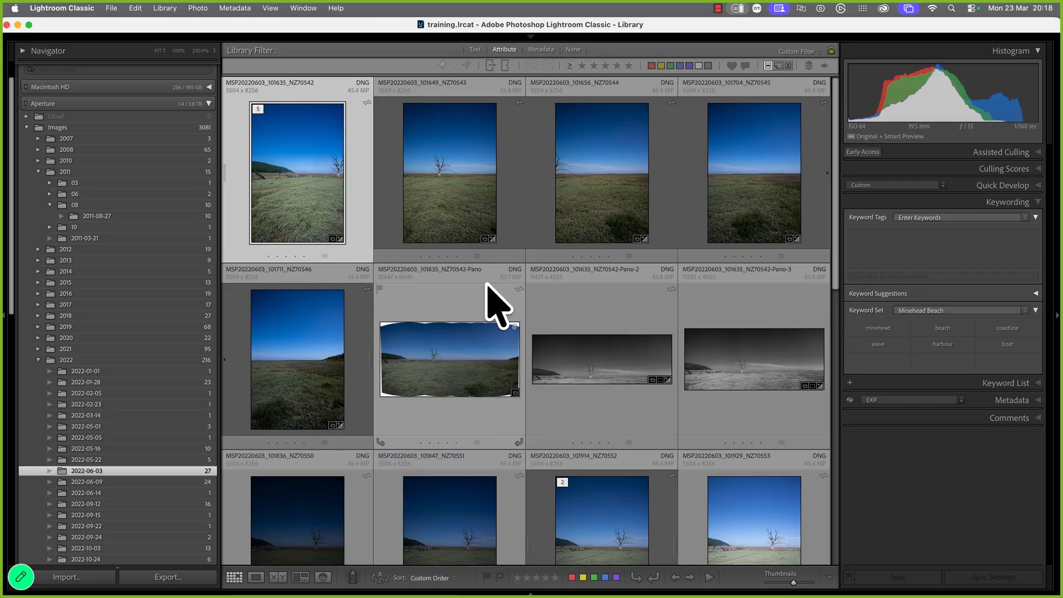
Move NZ70546 to the first slot, then back after NZ70545
click(464, 358)
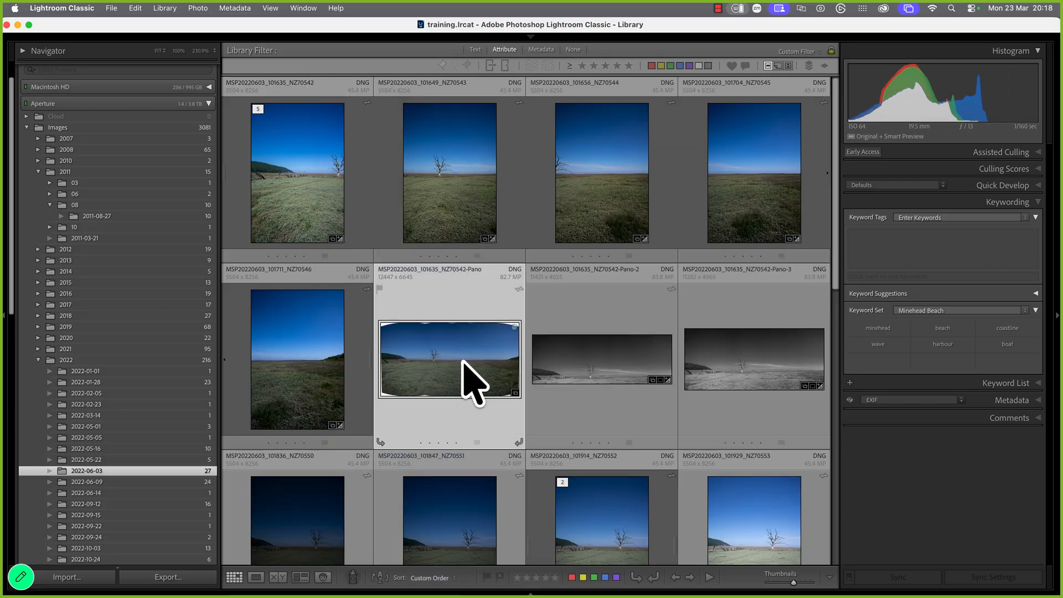
drag(325, 380, 302, 218)
click(323, 194)
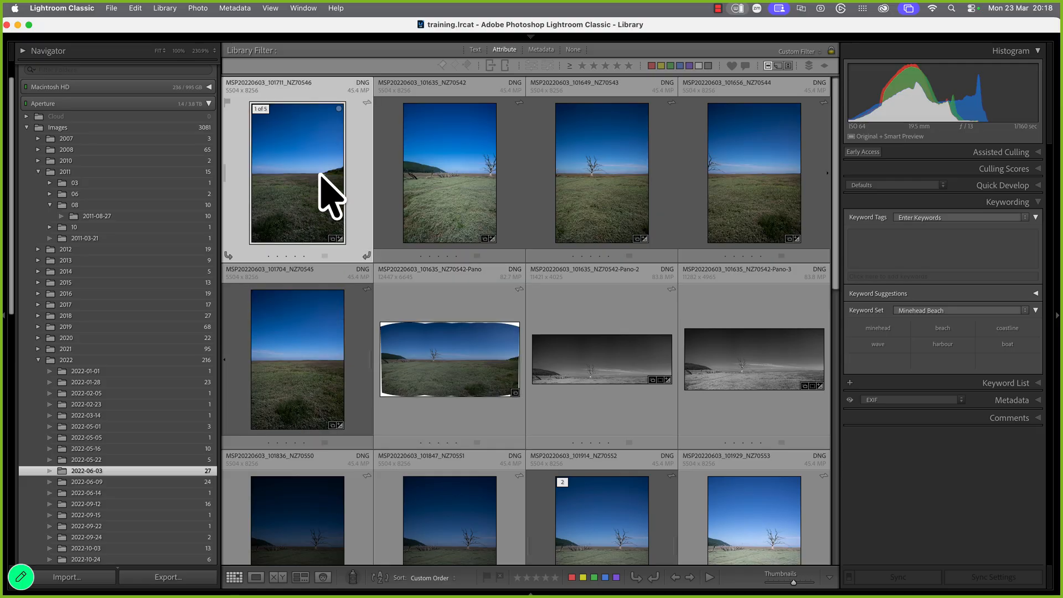
drag(316, 197, 357, 370)
Collapse the five-photo stack
click(332, 180)
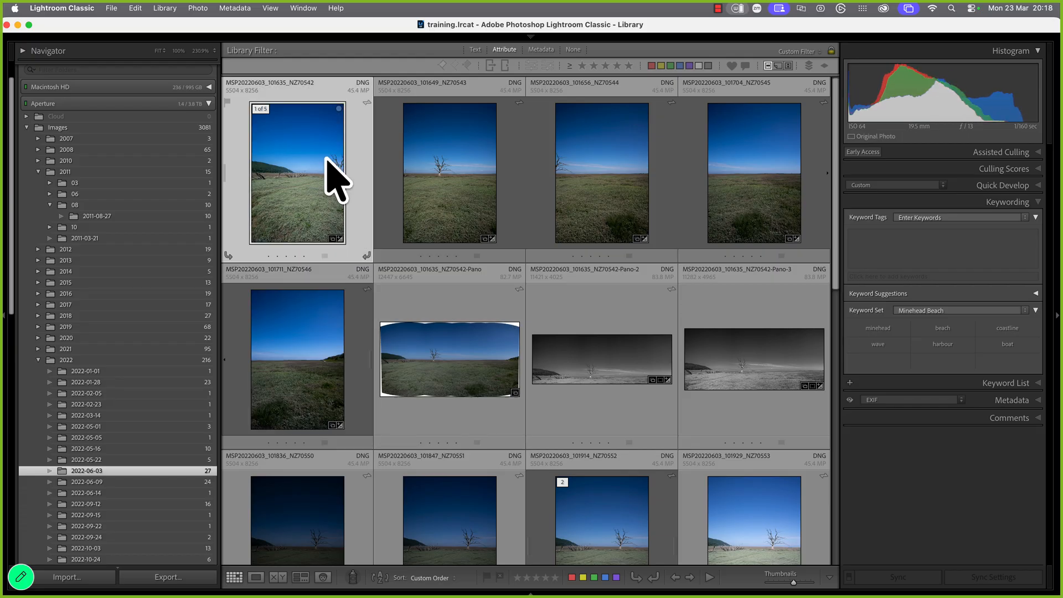
shift+click(308, 327)
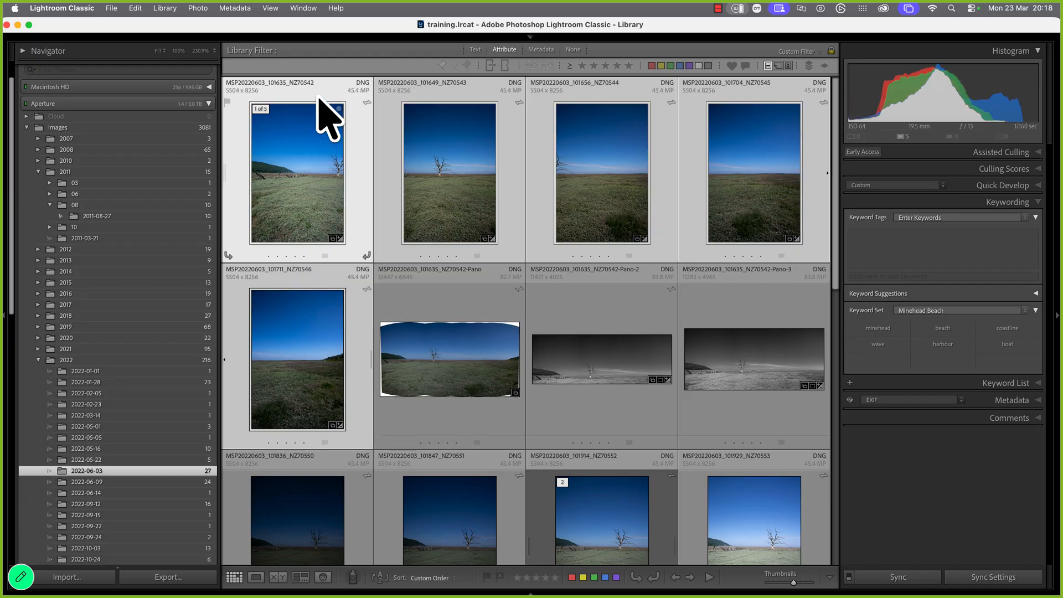
right_click(288, 121)
mouse_move(353, 416)
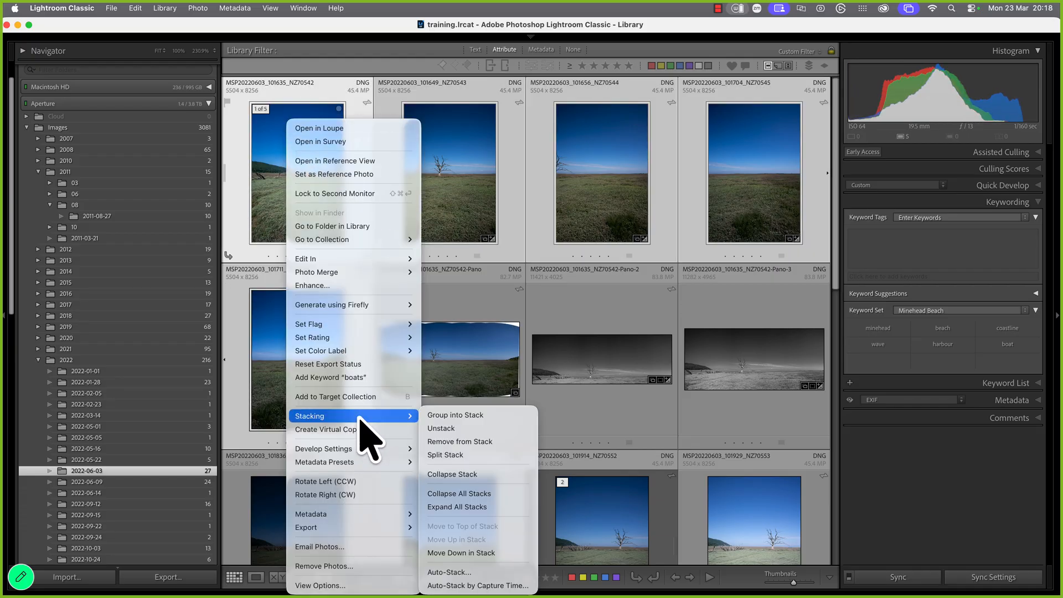
click(474, 475)
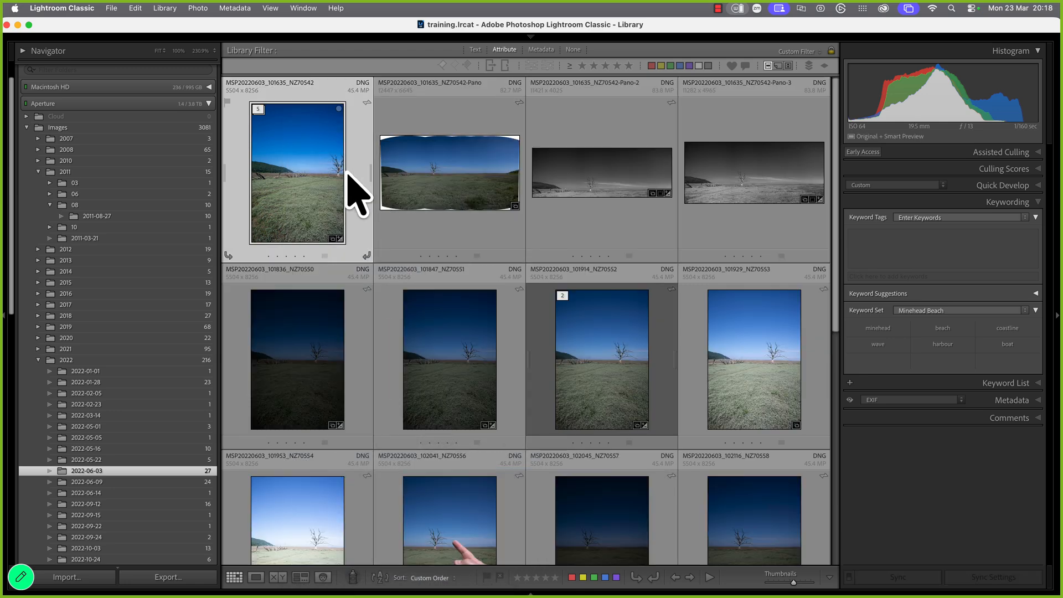
Expand the stack, select all five photos and unstack them
right_click(299, 185)
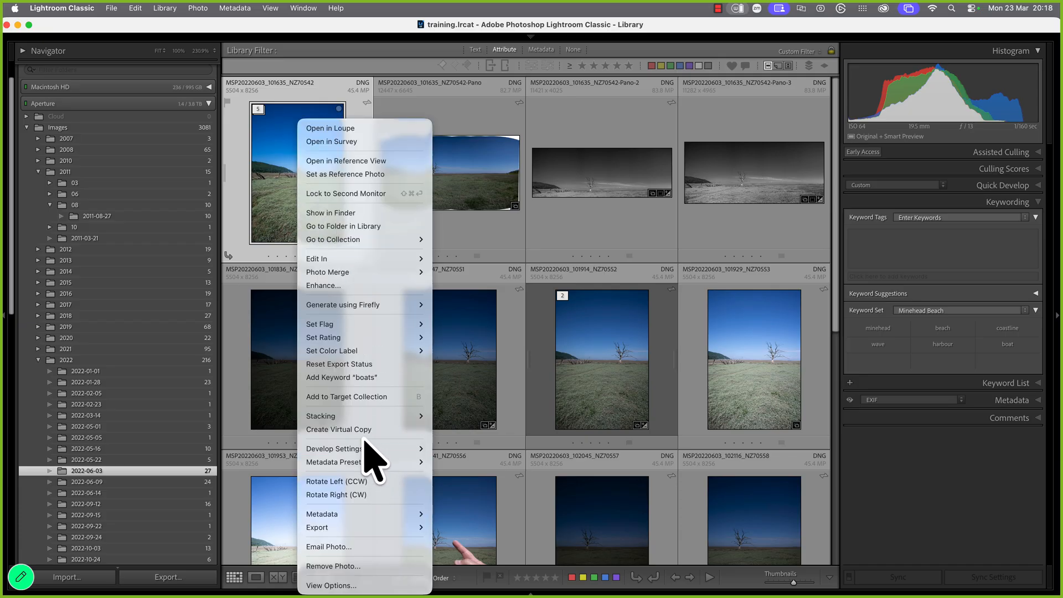
mouse_move(362, 416)
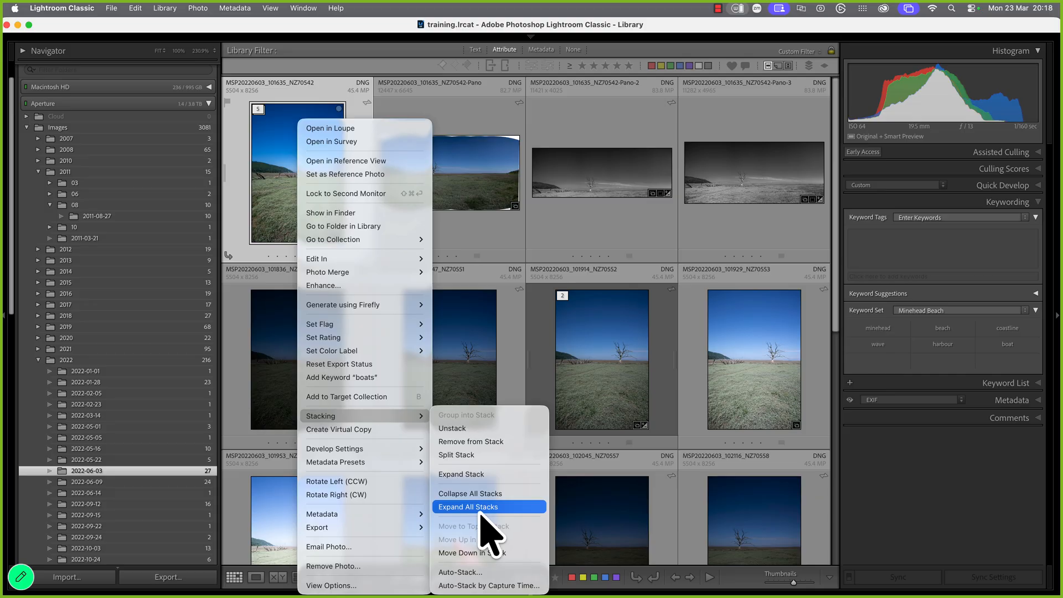
click(483, 474)
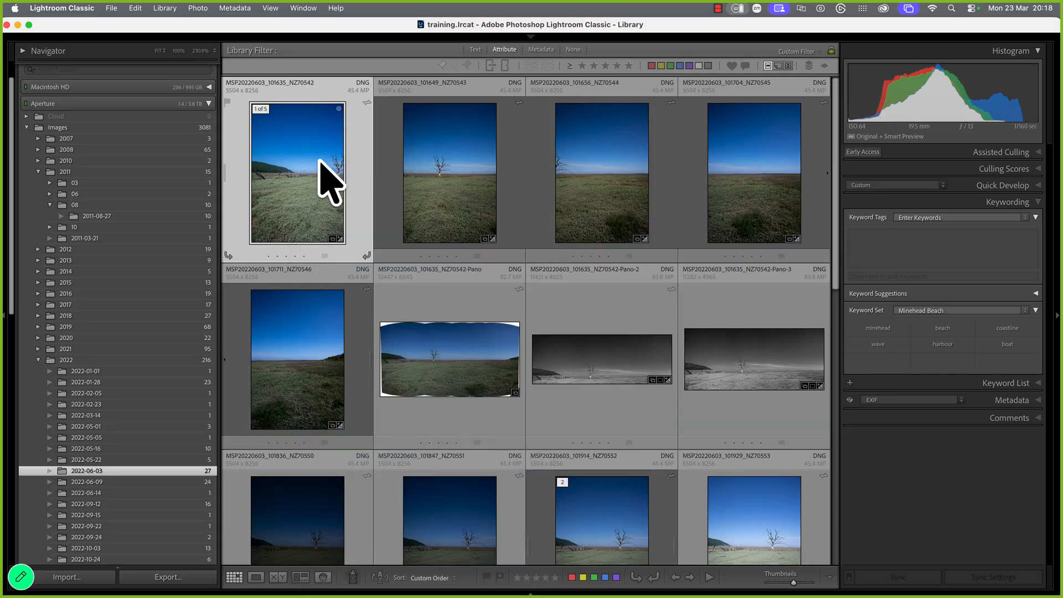
shift+click(320, 382)
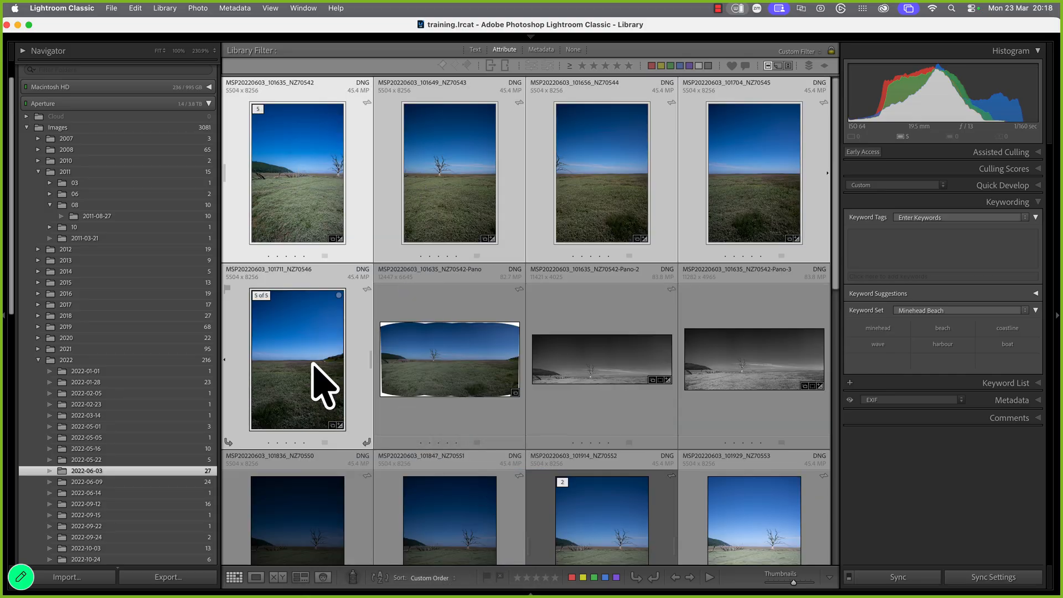
right_click(312, 364)
mouse_move(380, 417)
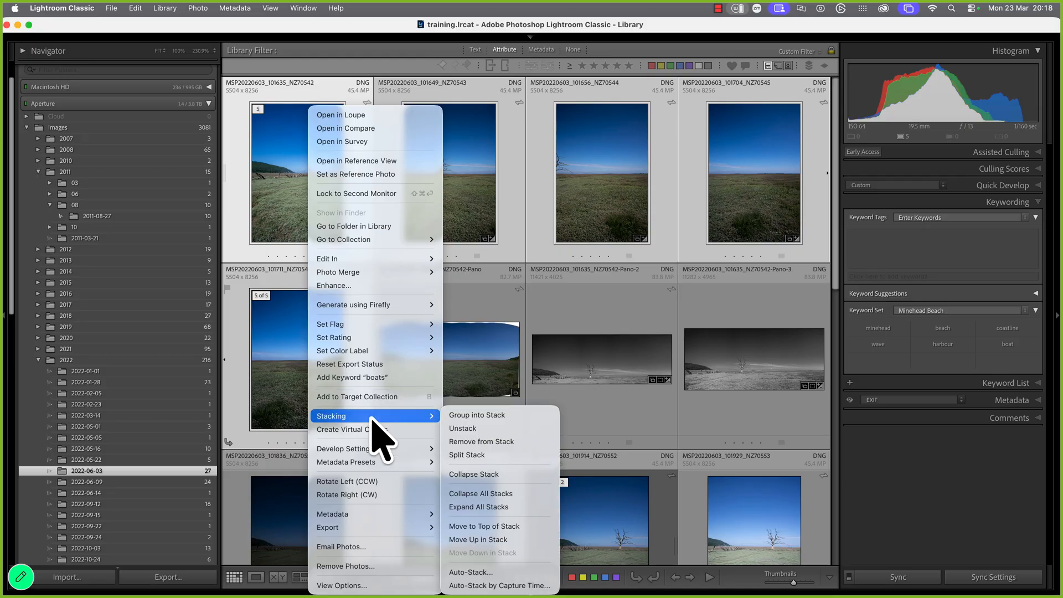
click(490, 429)
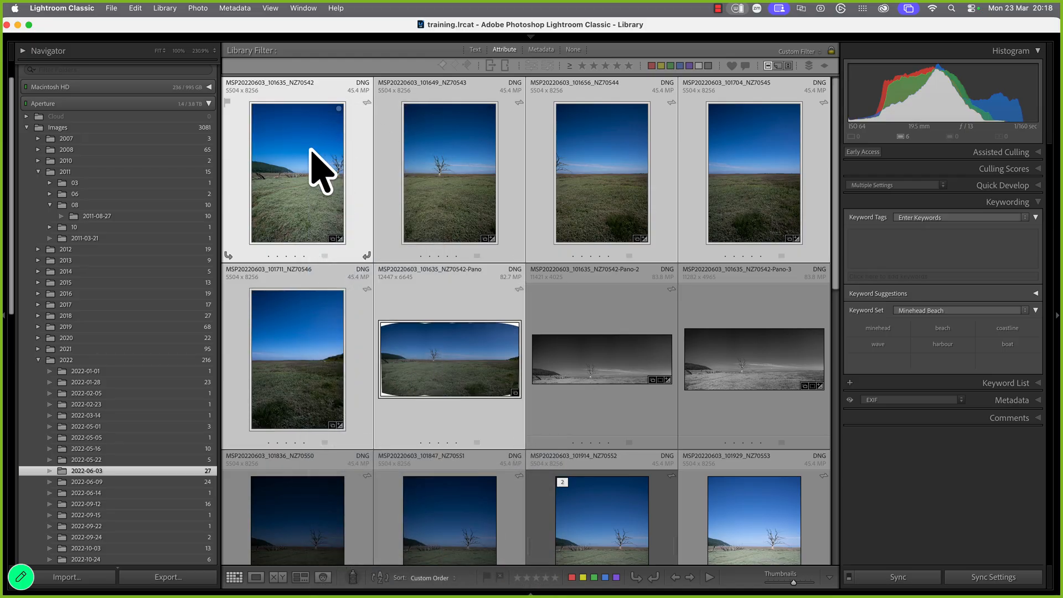
Stack the five colour frames with the colour Pano and expand the six-photo stack
right_click(438, 362)
mouse_move(482, 417)
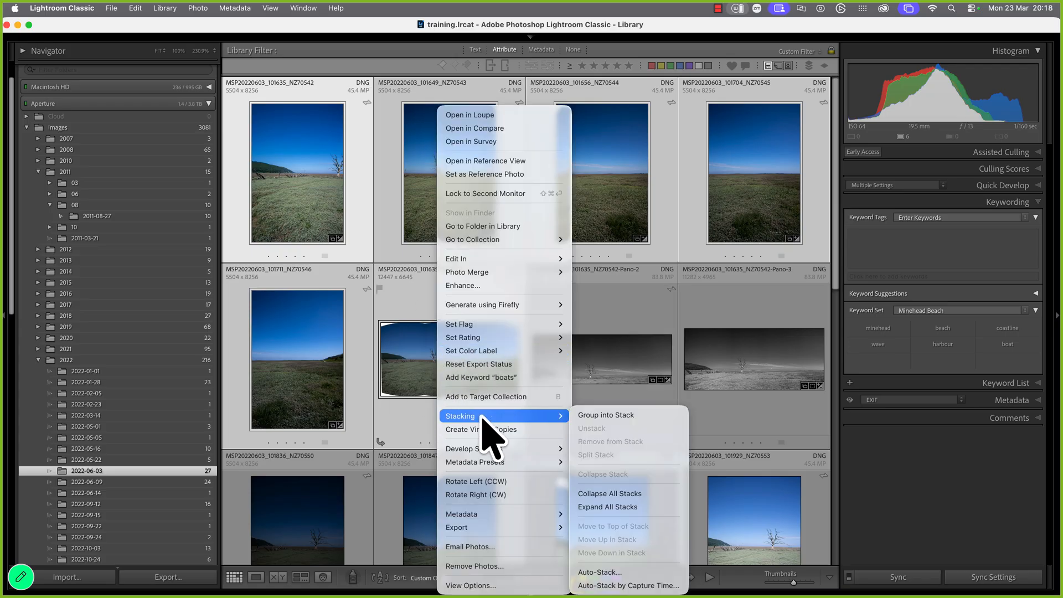
click(609, 417)
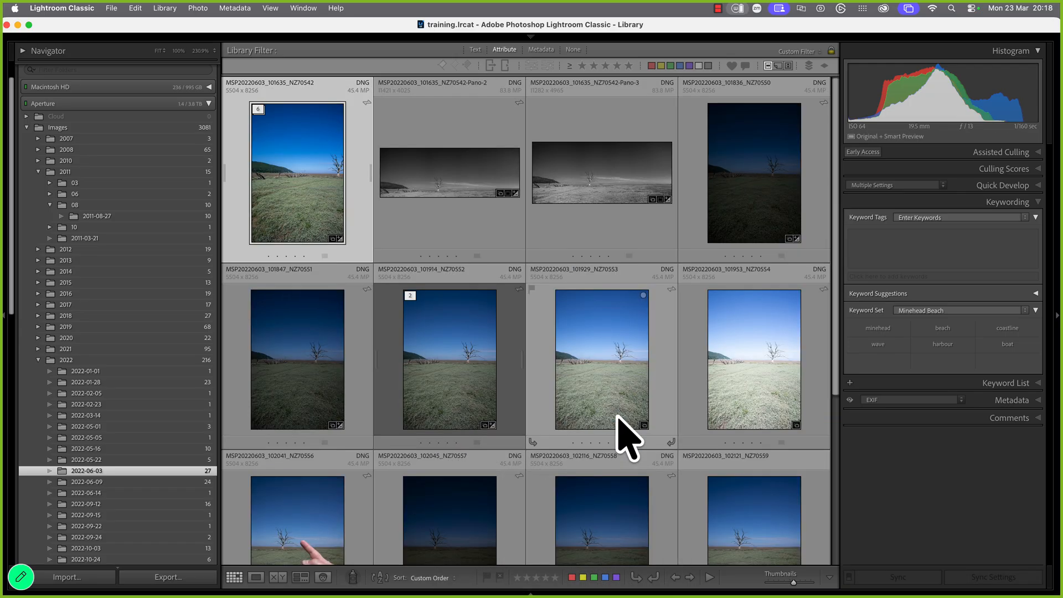
right_click(313, 183)
mouse_move(421, 416)
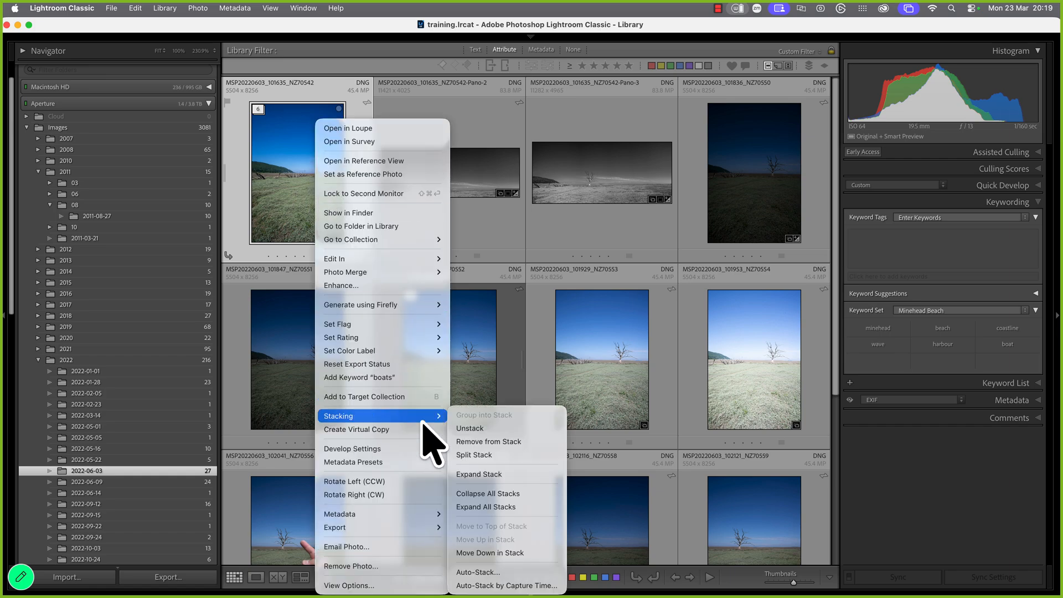
click(504, 474)
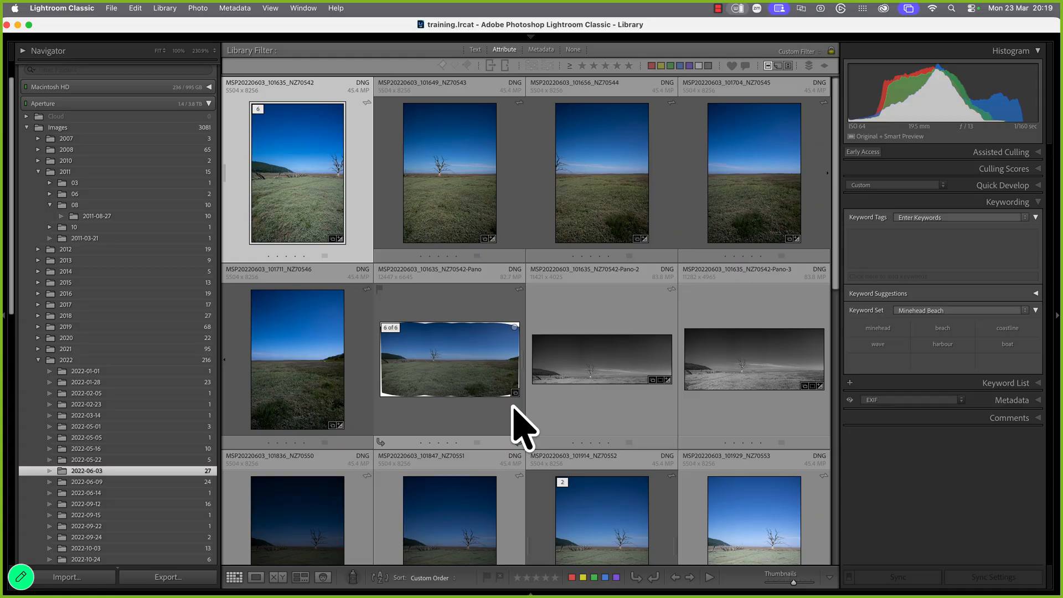
Drag the colour Pano to the stack's first slot and collapse the six-photo stack
click(447, 357)
drag(446, 357, 299, 189)
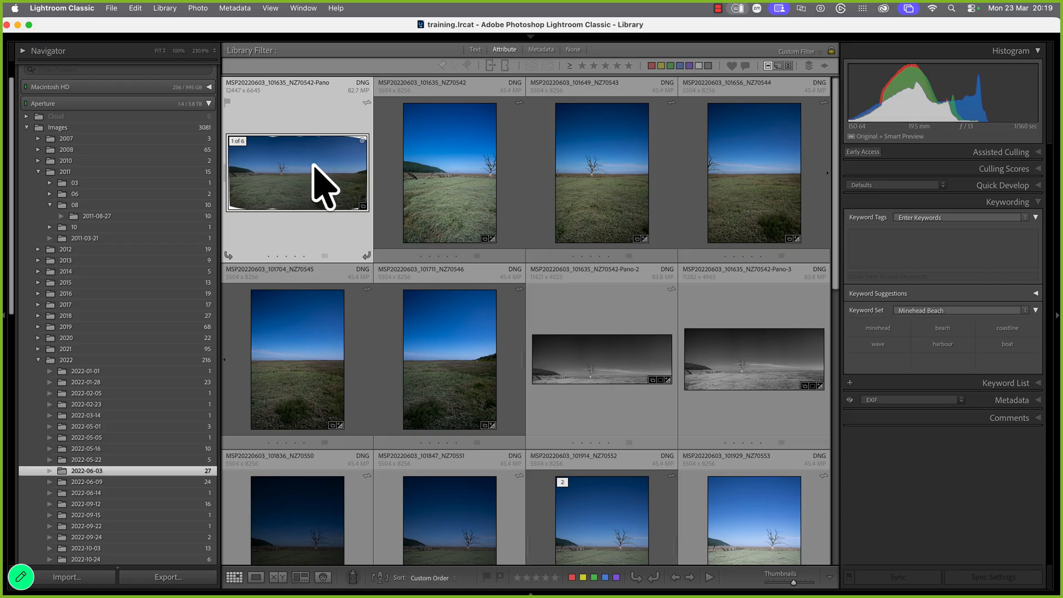
shift+click(456, 376)
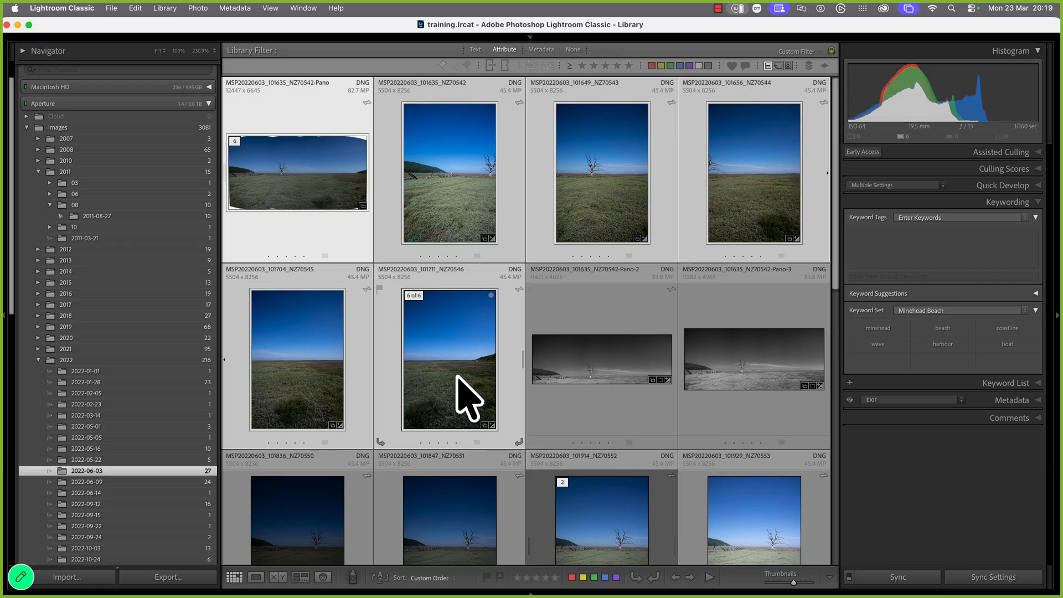
right_click(441, 367)
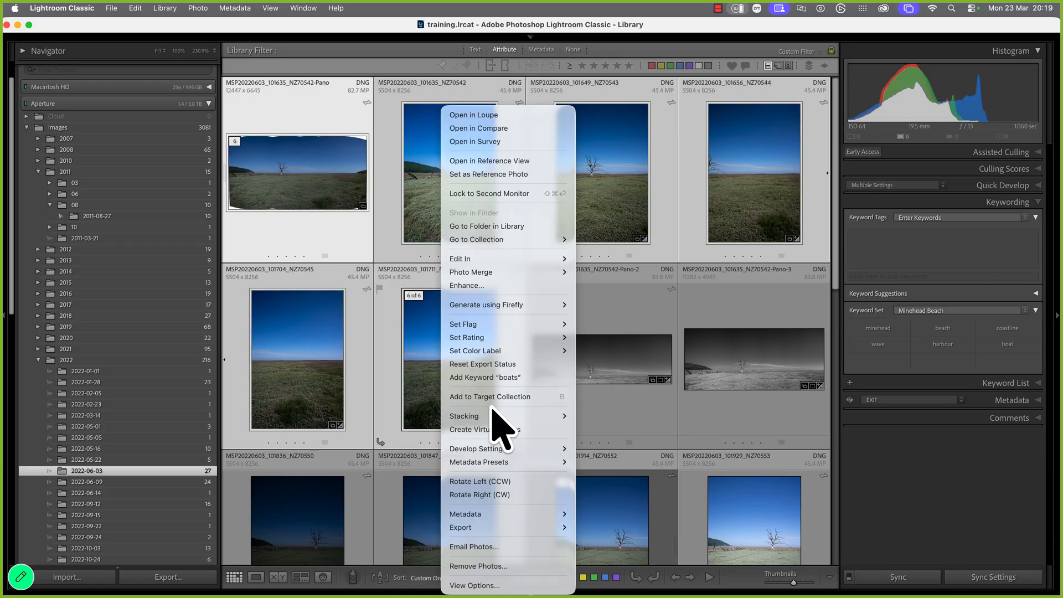
mouse_move(488, 419)
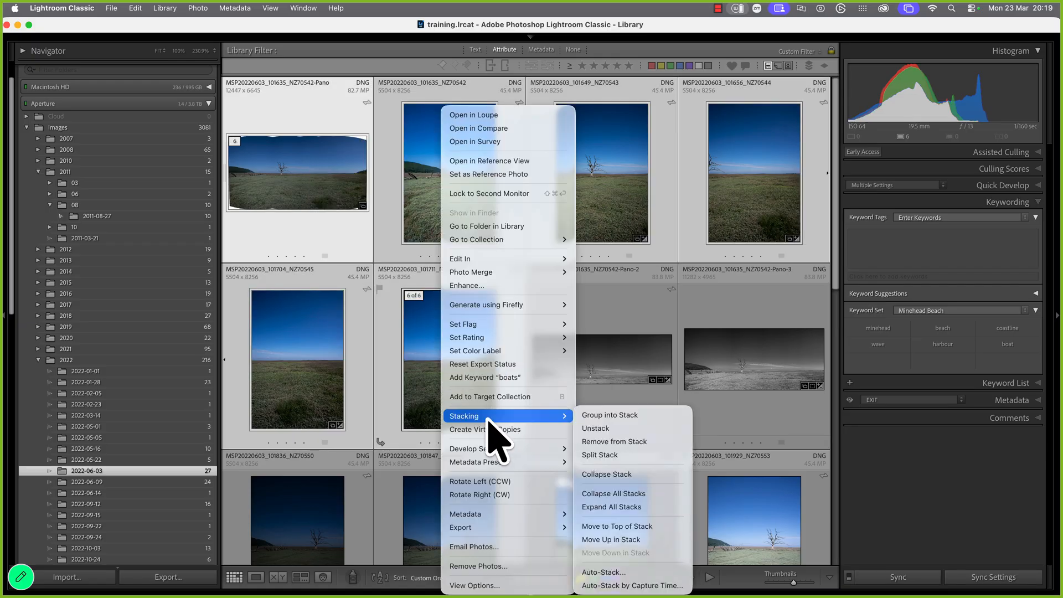
click(628, 472)
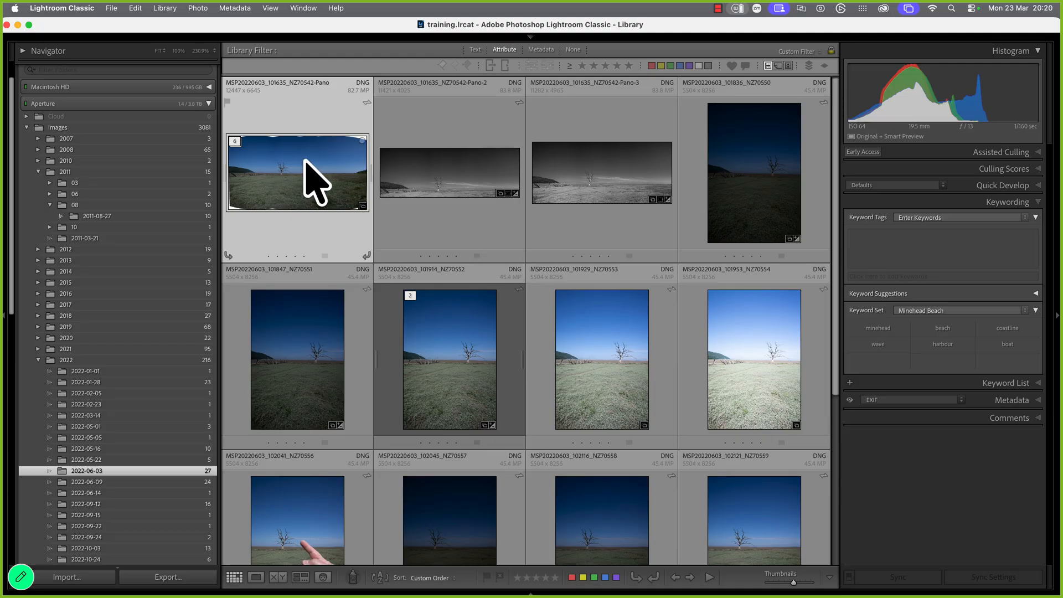
Expand the six-photo stack again and select the NZ70542 photo
mouse_move(304, 160)
right_click(295, 162)
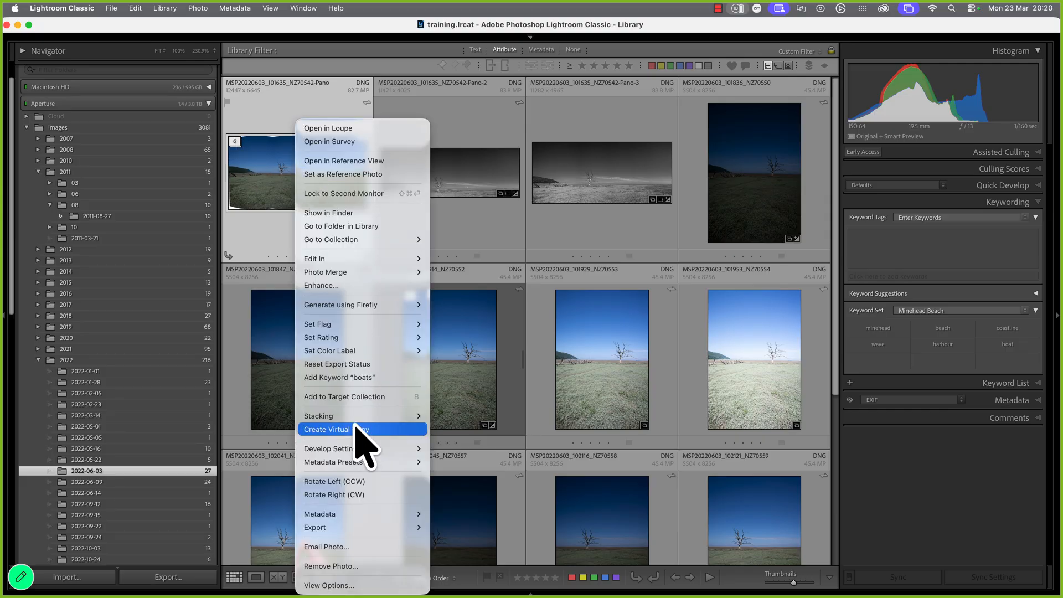
mouse_move(354, 418)
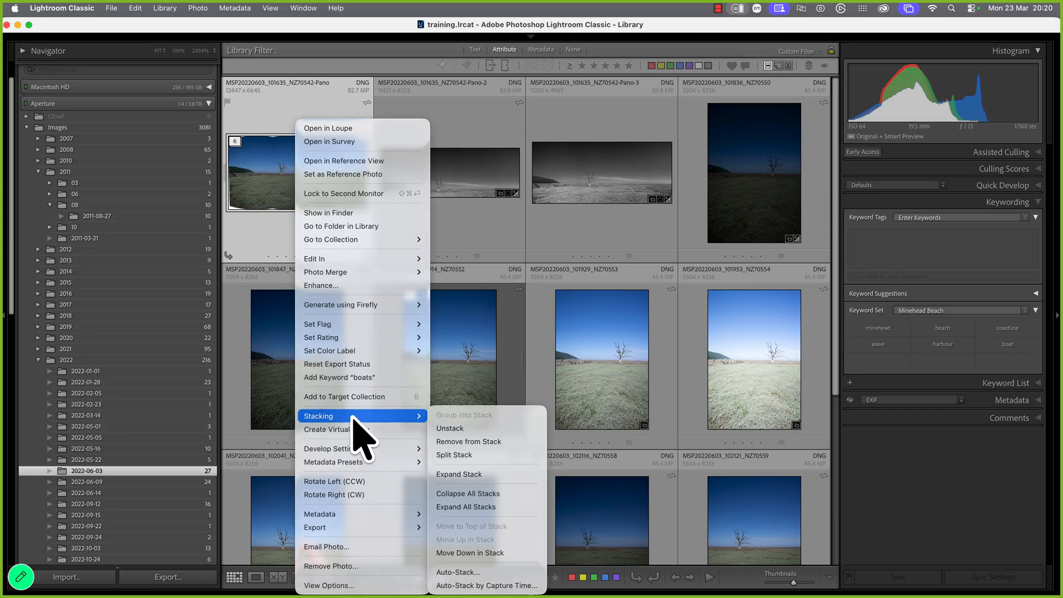
click(473, 480)
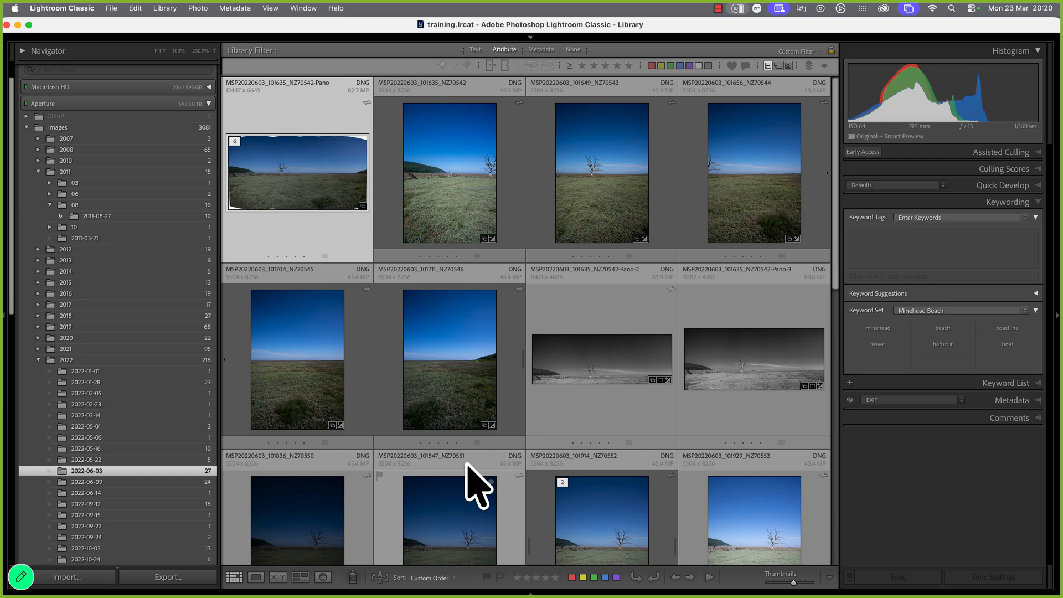
click(465, 158)
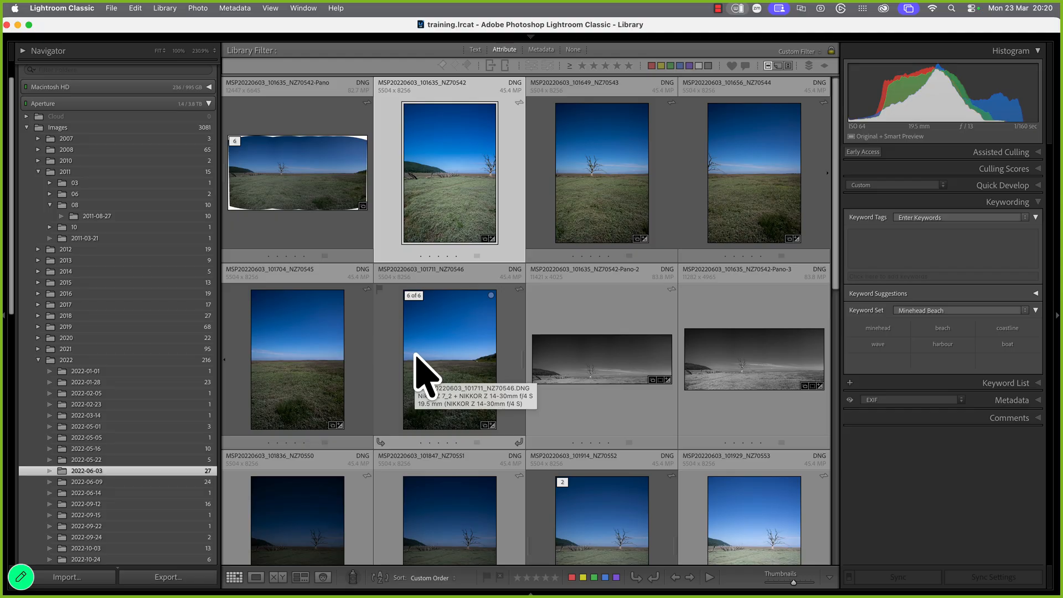
Collapse Pano through 6 of 6 with Pano on top, then stop screen sharing
click(337, 190)
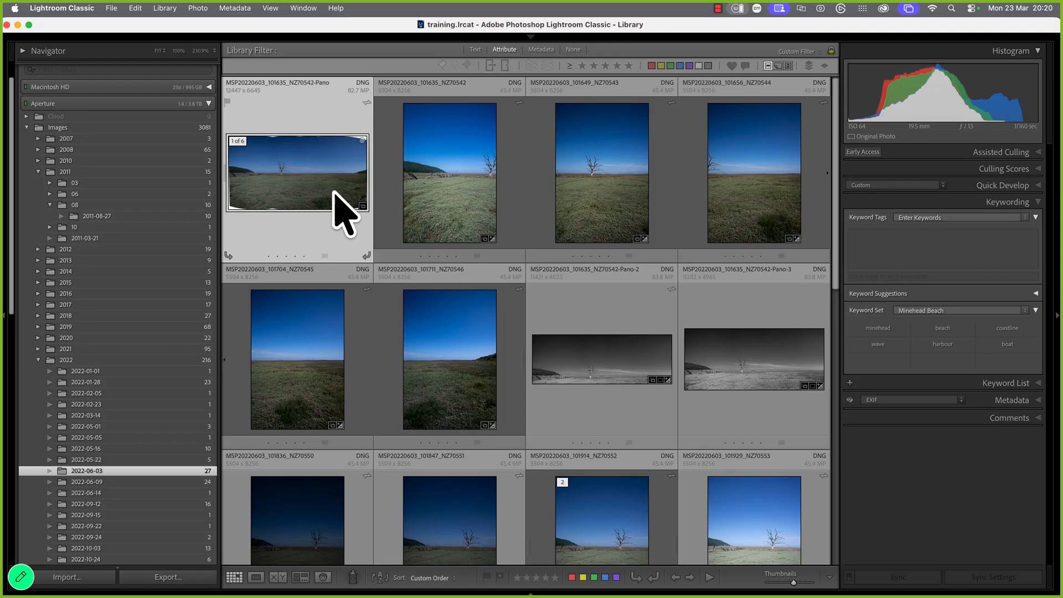
shift+click(464, 361)
right_click(448, 358)
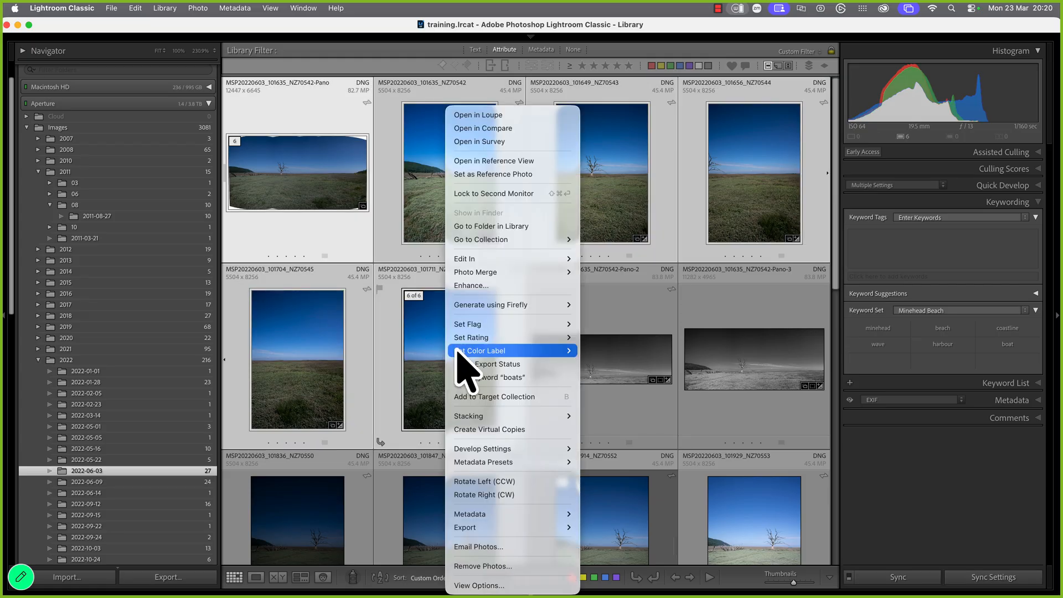
mouse_move(515, 416)
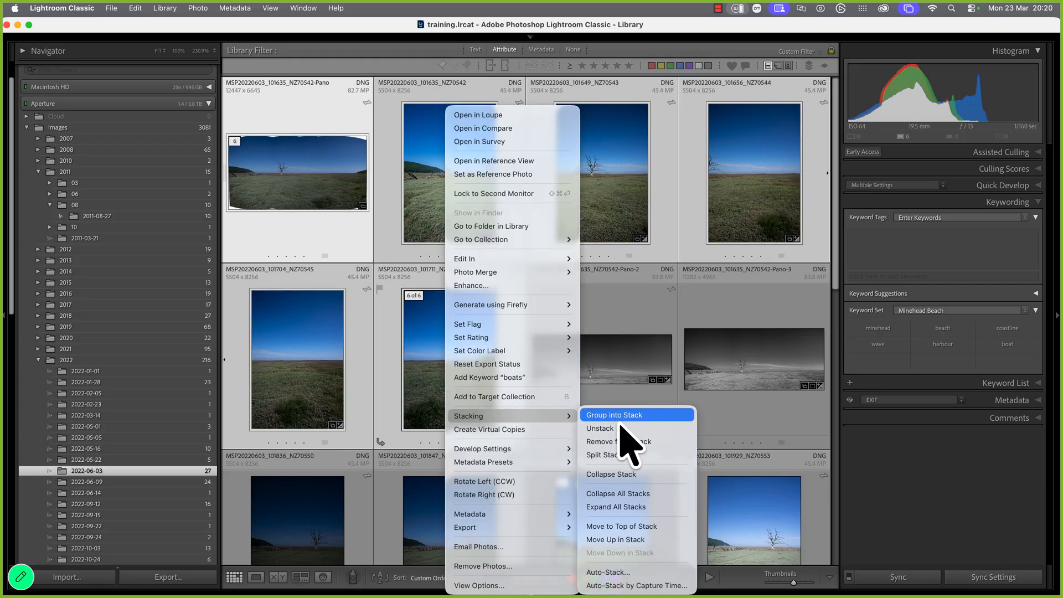
click(609, 474)
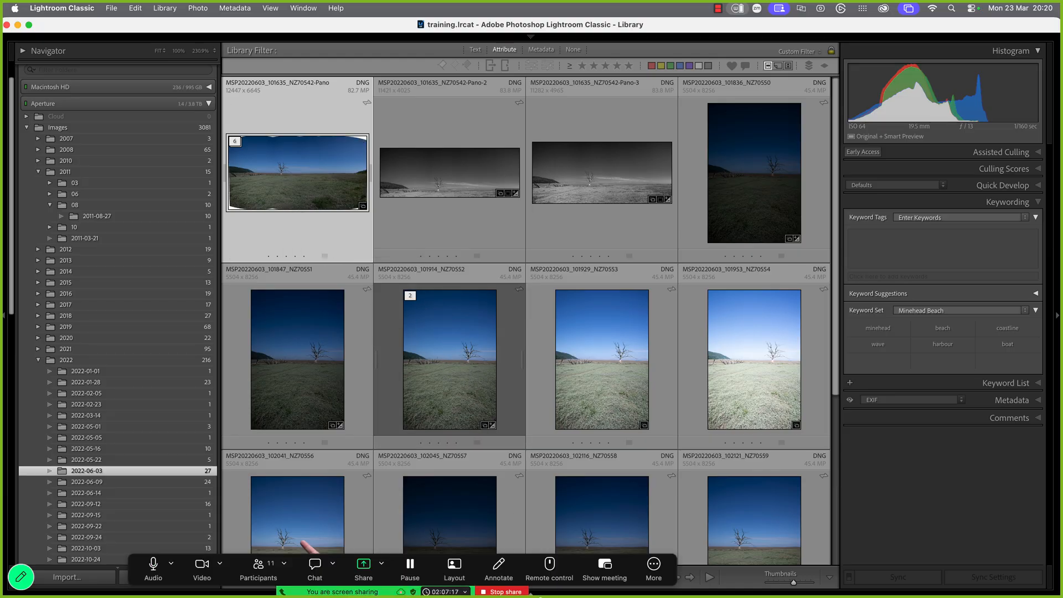
click(506, 591)
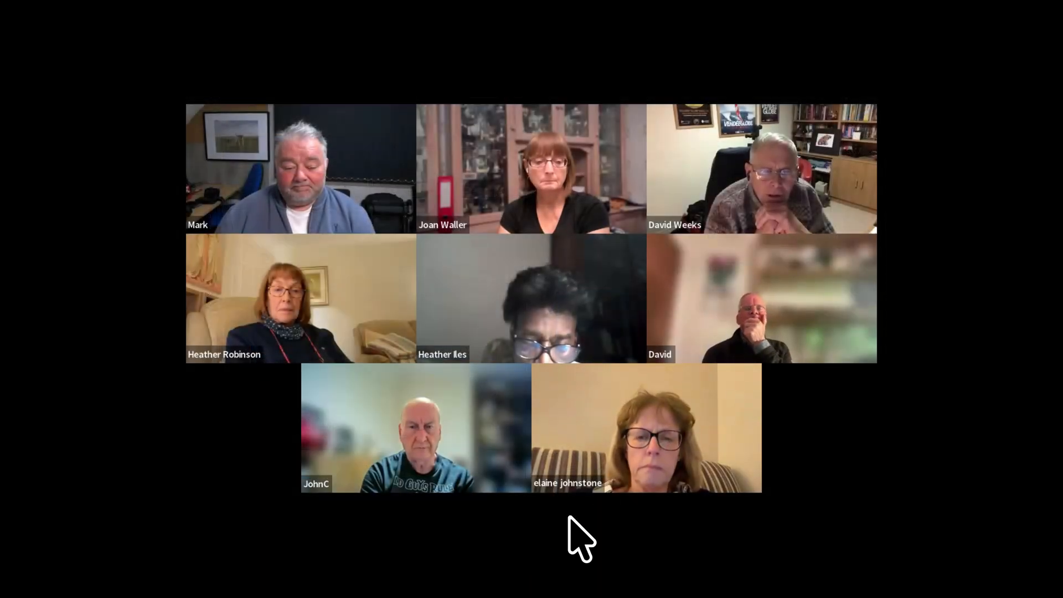